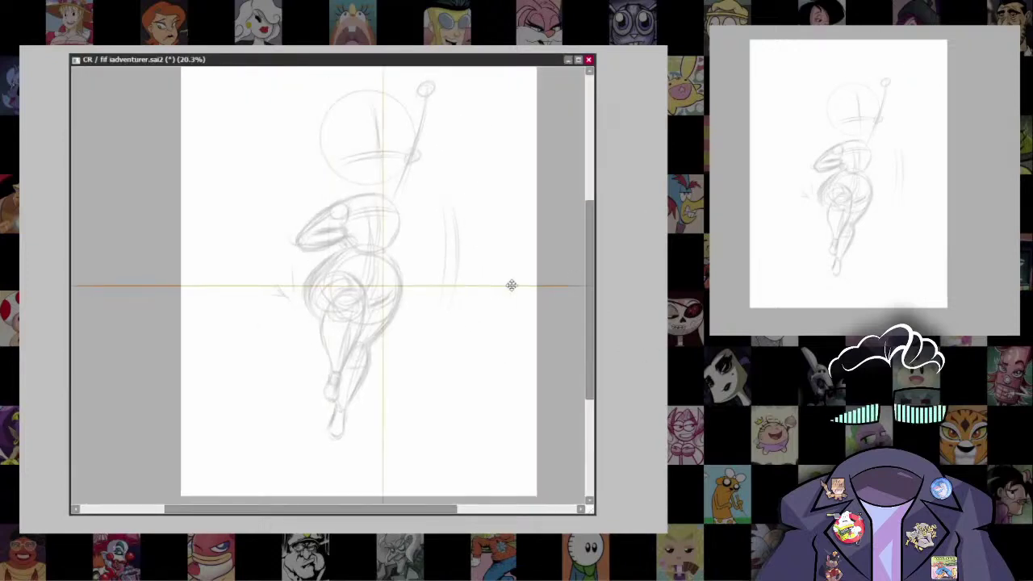
Step: Set up a two-point perspective ruler with its horizon through the figure's hips and a vanishing point on each side
left_click_drag(512, 283, 549, 266)
left_click_drag(345, 338, 244, 380)
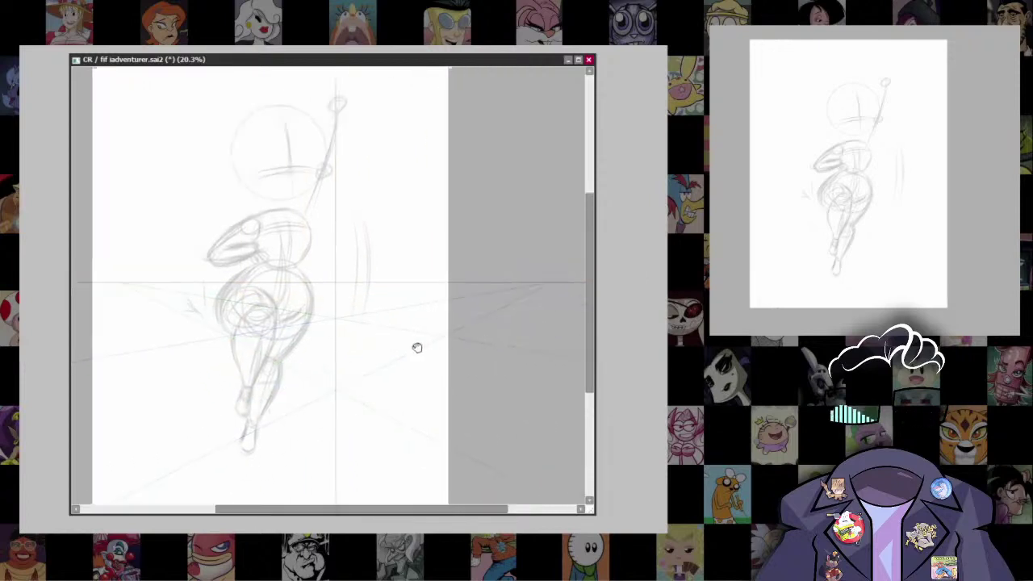
left_click_drag(186, 357, 359, 362)
left_click_drag(324, 409, 377, 412)
left_click_drag(127, 355, 126, 337)
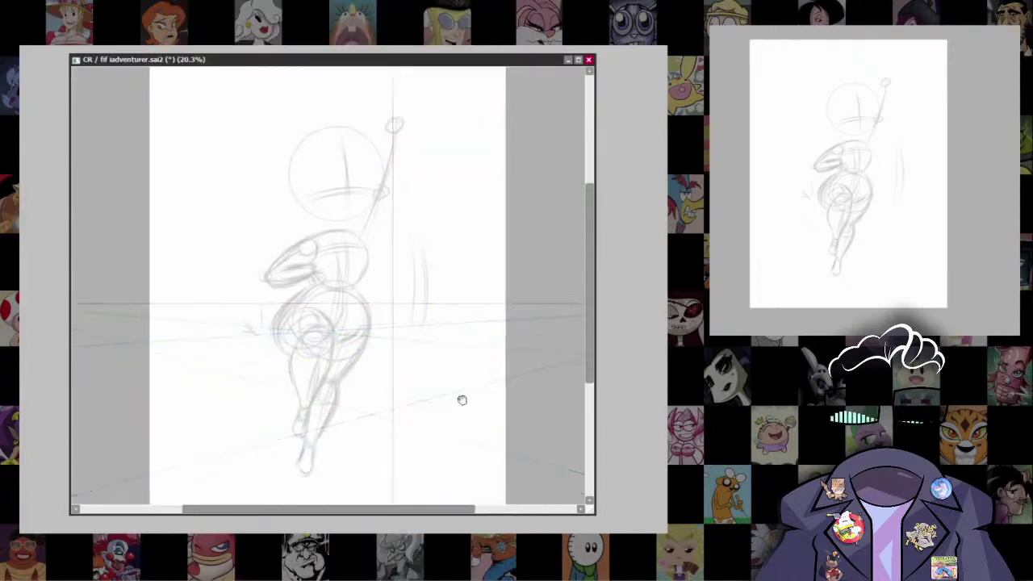
left_click_drag(461, 399, 430, 391)
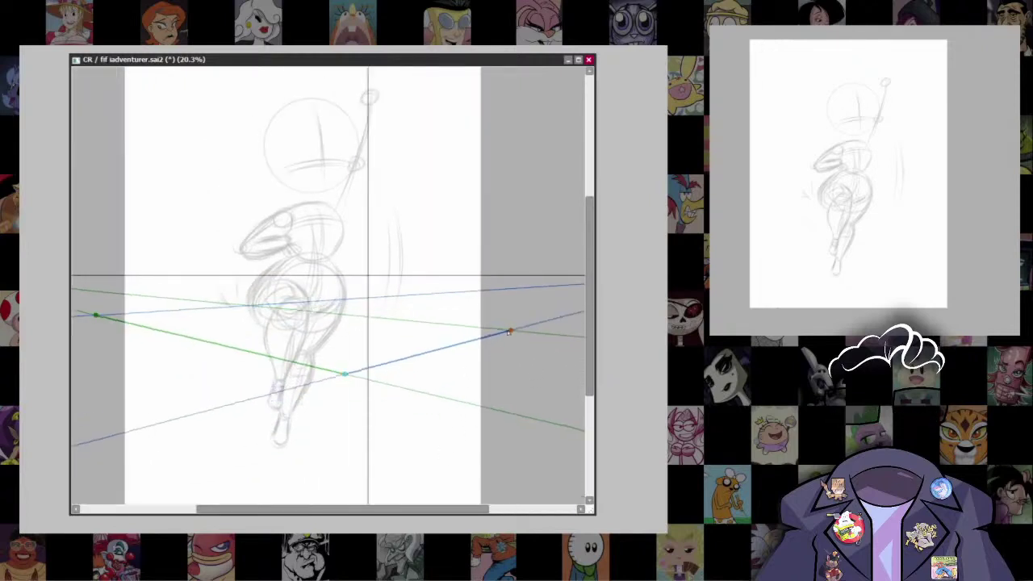
left_click_drag(348, 370, 554, 356)
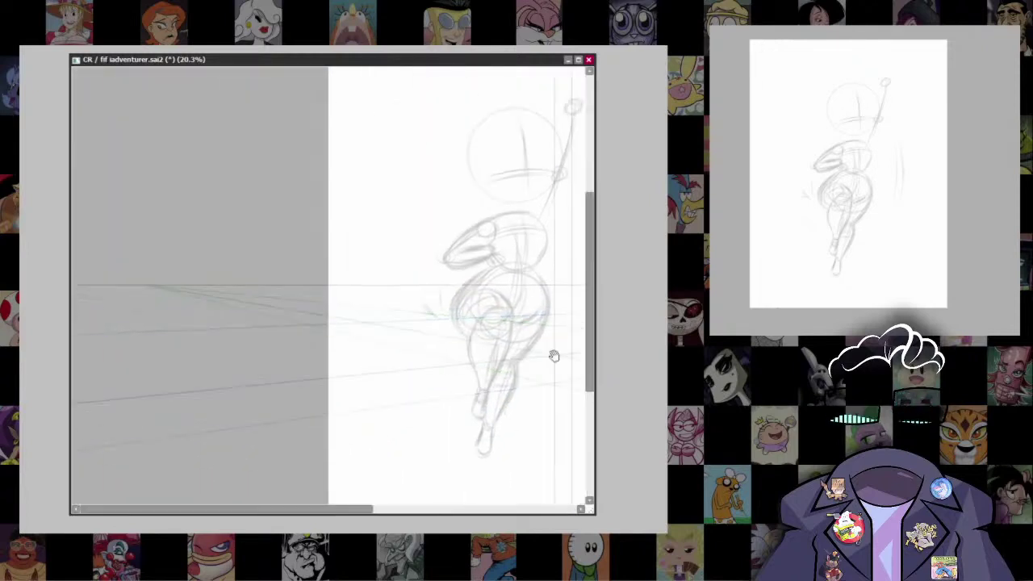
left_click_drag(375, 321, 222, 325)
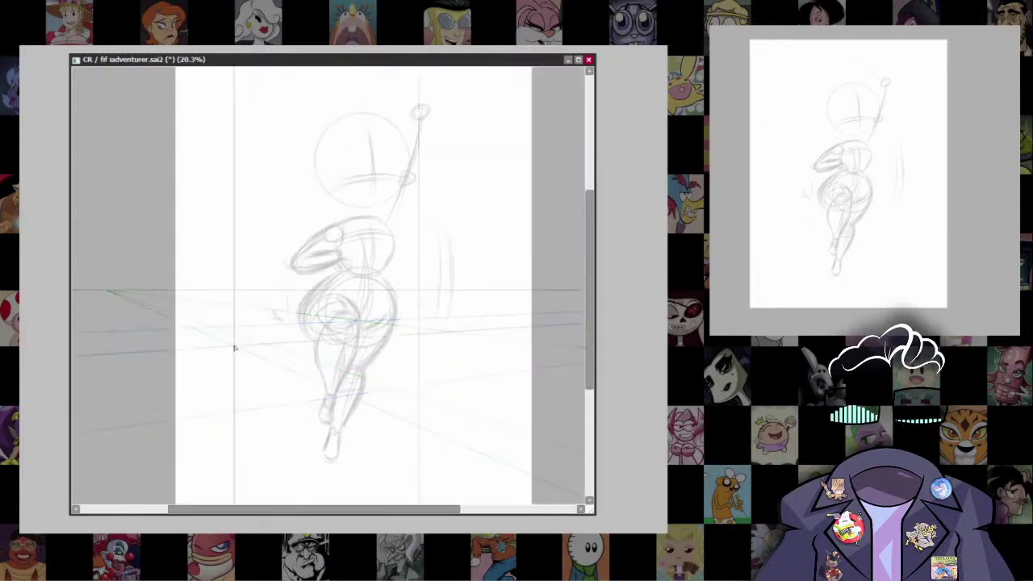
Step: Adjust the perspective ruler's guide lines so they cross just above the figure's shoulders
left_click_drag(538, 374, 492, 356)
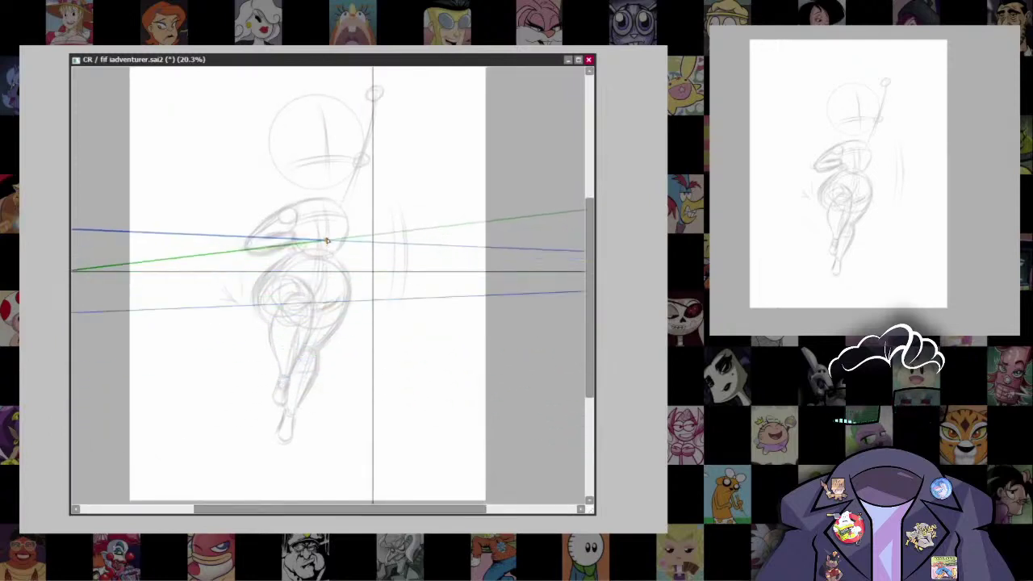
left_click_drag(504, 354, 362, 397)
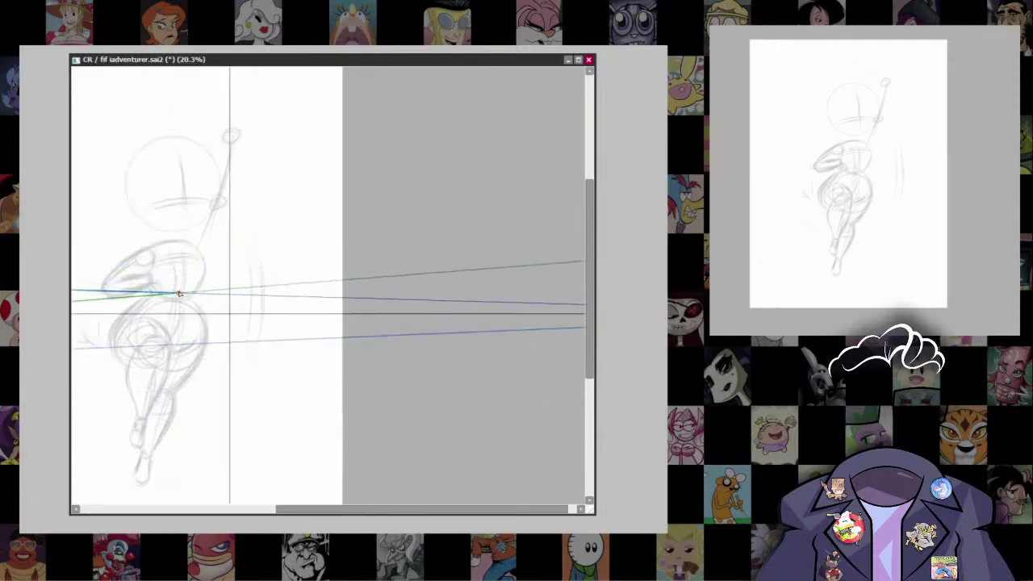
left_click_drag(174, 277, 179, 242)
left_click_drag(223, 307, 317, 355)
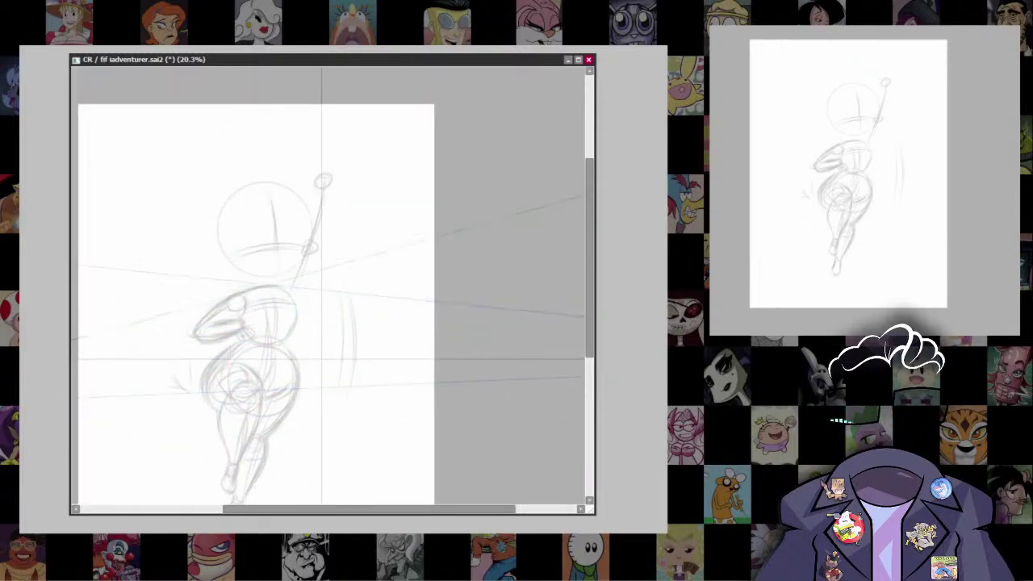
left_click_drag(456, 272, 236, 304)
Step: Draw blue perspective lines across the top of the figure's shoulders and down the near edge of the torso
scroll(269, 277, "up", 5)
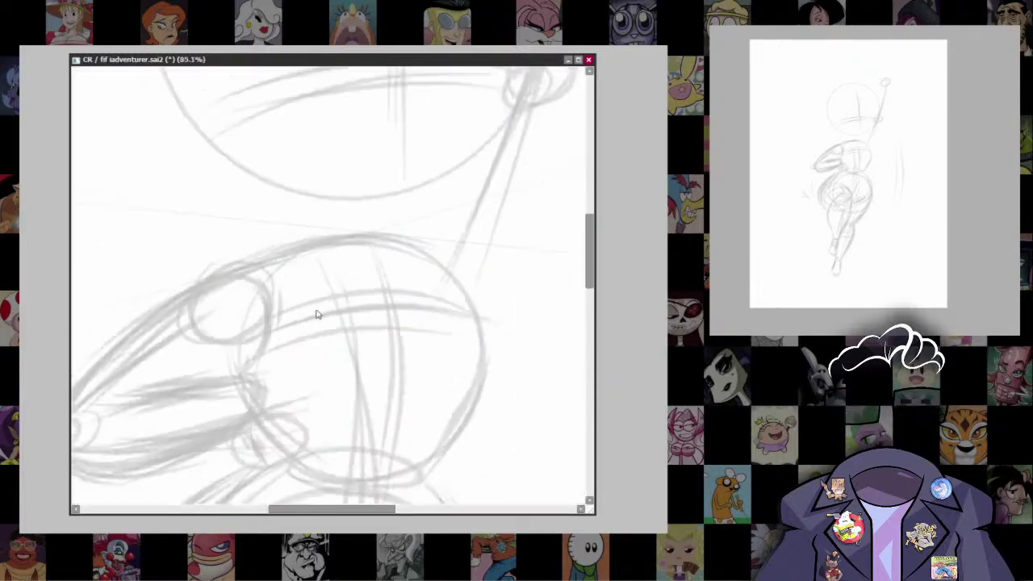
scroll(285, 198, "down", 5)
scroll(285, 197, "up", 1)
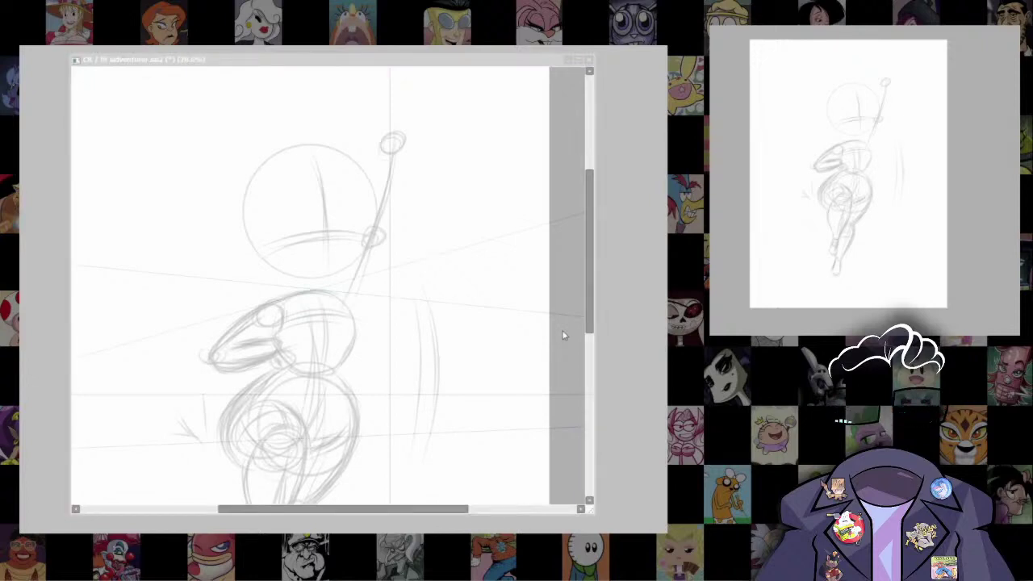
left_click(564, 336)
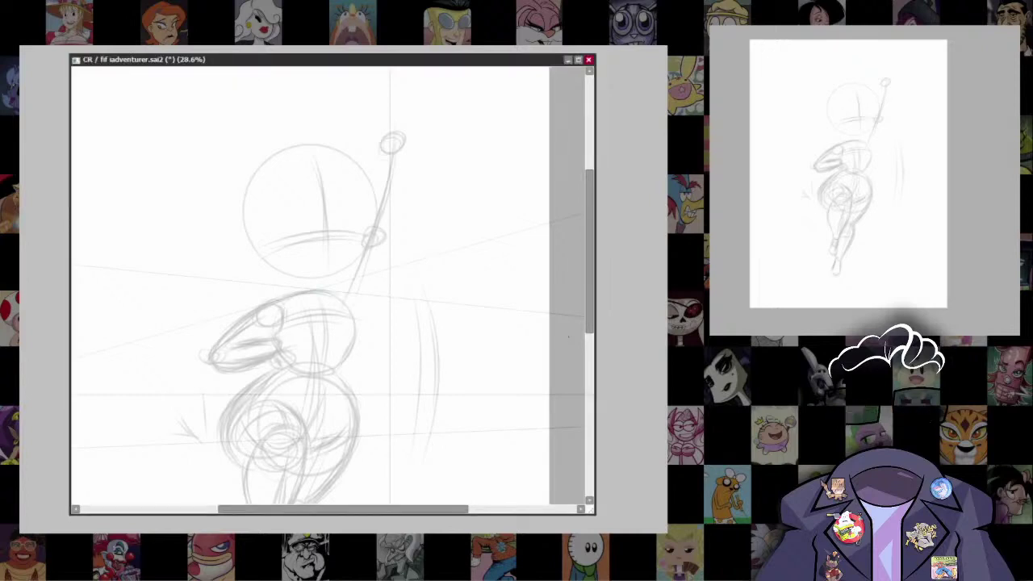
scroll(568, 336, "up", 2)
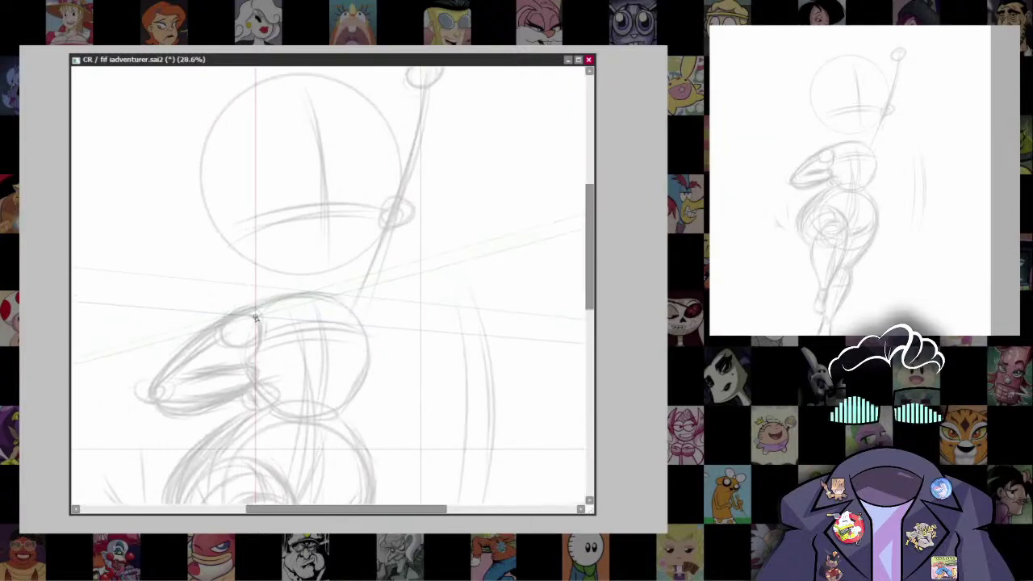
mouse_move(246, 310)
left_mouse_down()
mouse_move(323, 289)
mouse_move(271, 322)
mouse_move(264, 361)
mouse_move(355, 312)
left_mouse_up()
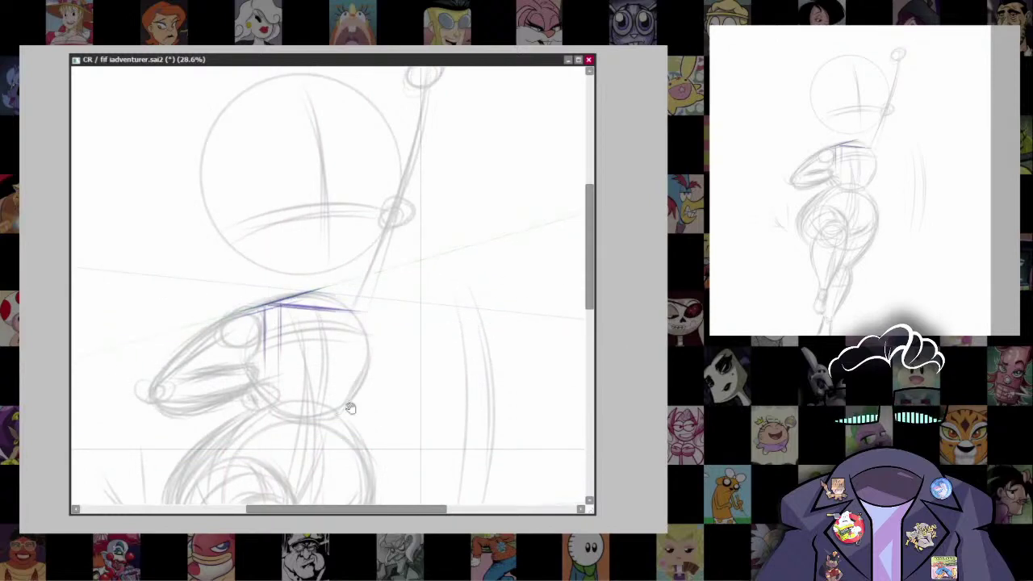
Step: Add the far vertical edge of the torso box, plus perspective lines across its base, the waist and the hips
left_click_drag(350, 409, 366, 308)
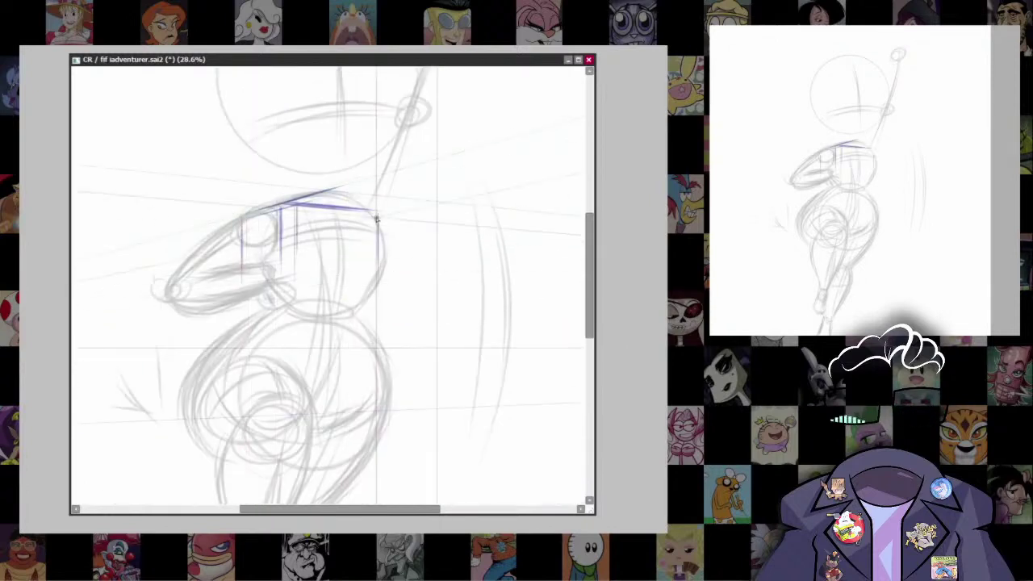
mouse_move(377, 218)
left_mouse_down()
mouse_move(383, 281)
mouse_move(392, 259)
mouse_move(283, 358)
mouse_move(376, 323)
left_mouse_up()
scroll(386, 300, "down", 2)
scroll(207, 384, "up", 1)
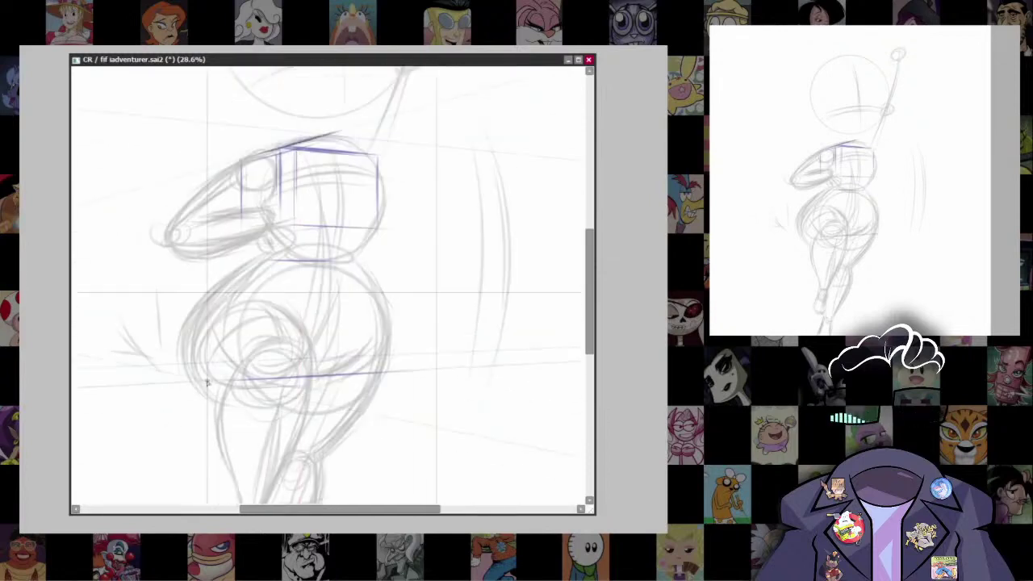
scroll(207, 384, "up", 2)
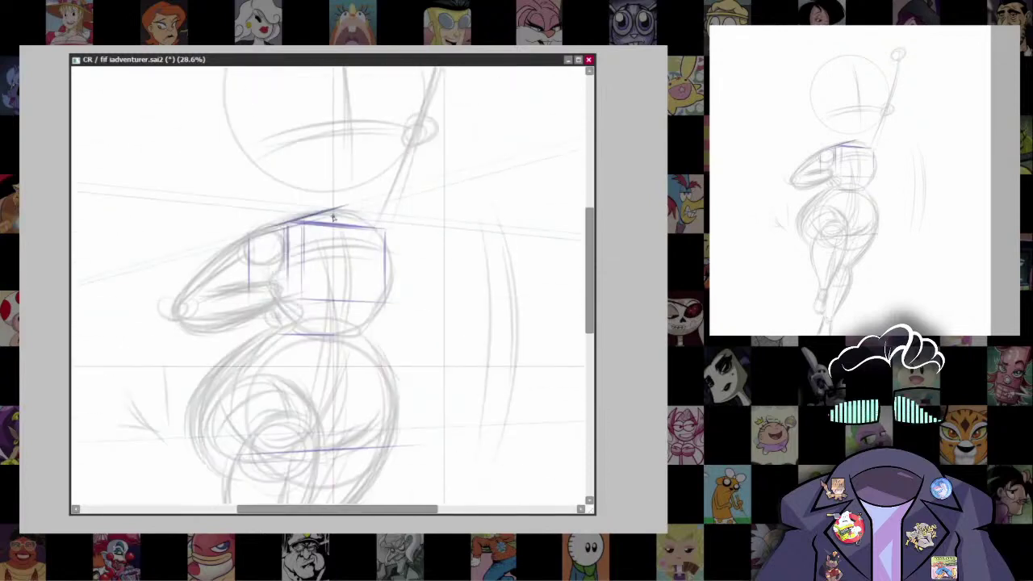
Step: Draw the rounded ribcage with its centre line and waist ellipse, and add curved bust contours in blue
left_click_drag(333, 217, 518, 462)
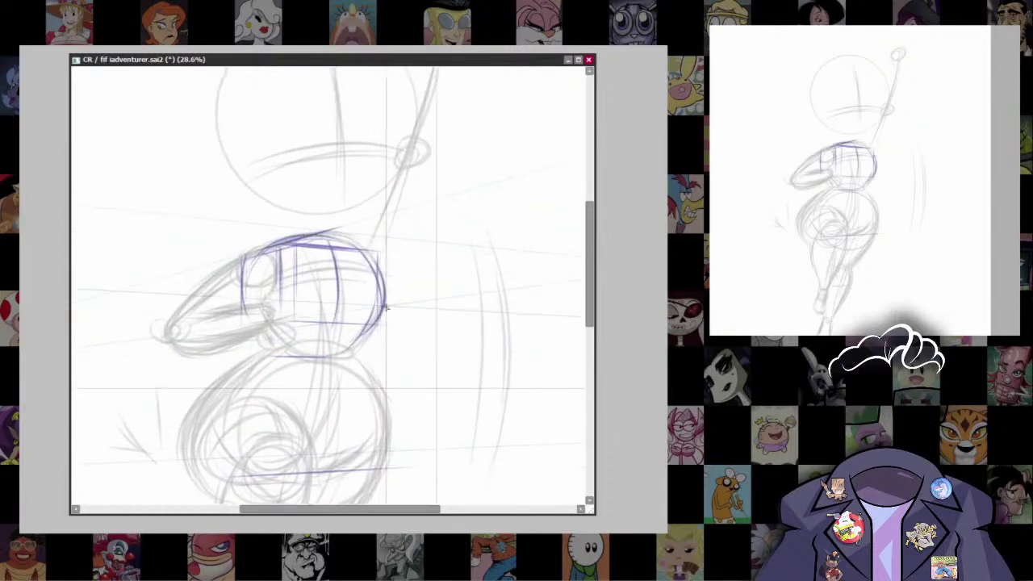
mouse_move(335, 342)
left_mouse_down()
mouse_move(310, 349)
mouse_move(339, 346)
left_mouse_up()
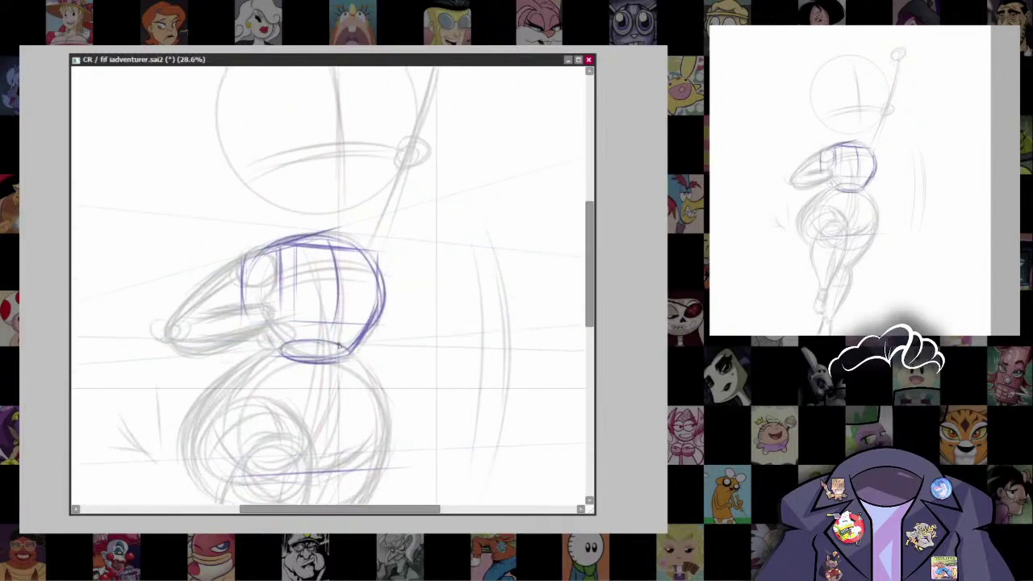
mouse_move(264, 253)
left_mouse_down()
mouse_move(251, 286)
mouse_move(284, 357)
left_mouse_up()
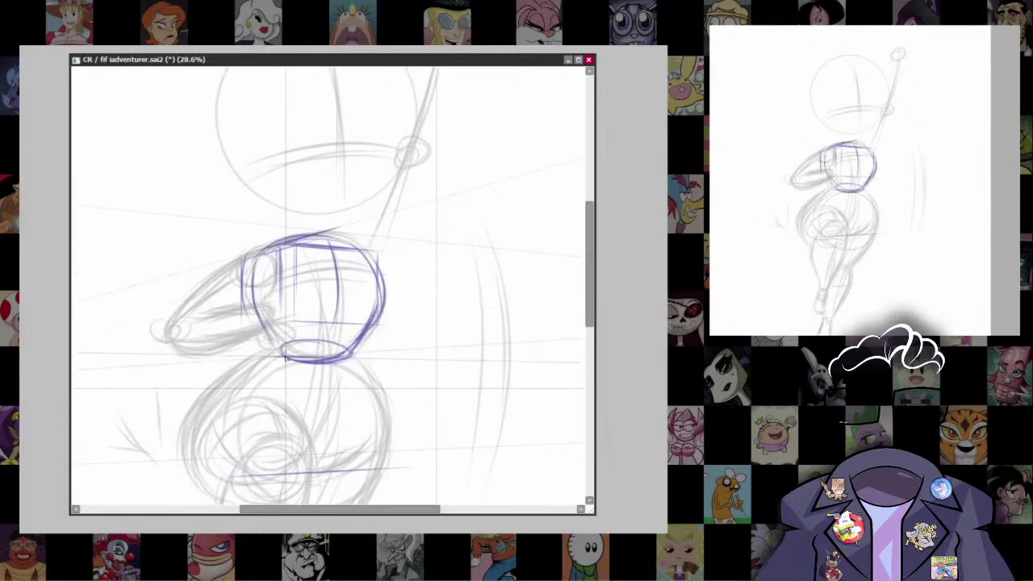
mouse_move(355, 355)
left_mouse_down()
mouse_move(380, 266)
mouse_move(392, 325)
left_mouse_up()
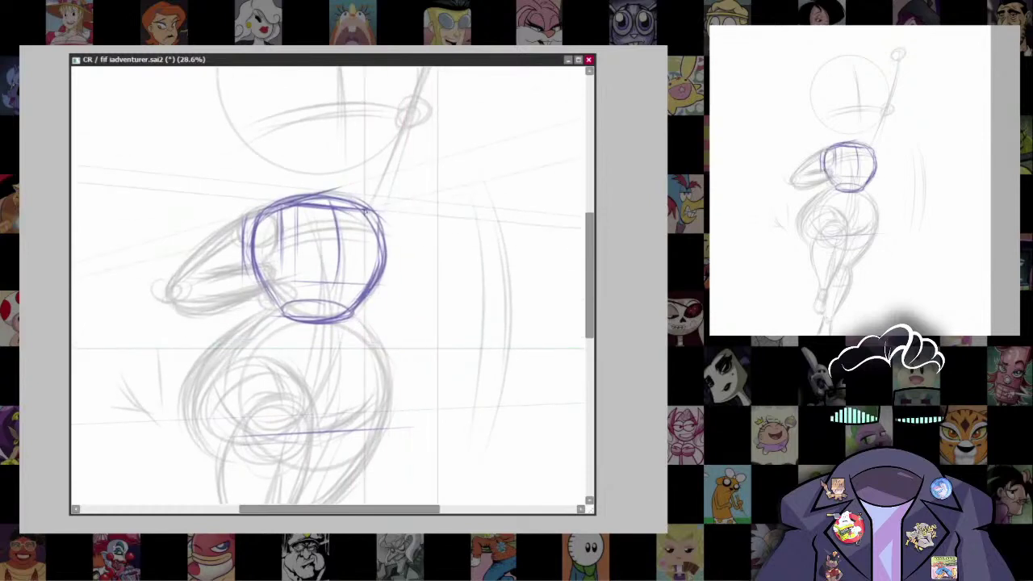
mouse_move(373, 205)
left_mouse_down()
mouse_move(381, 297)
mouse_move(394, 282)
left_mouse_up()
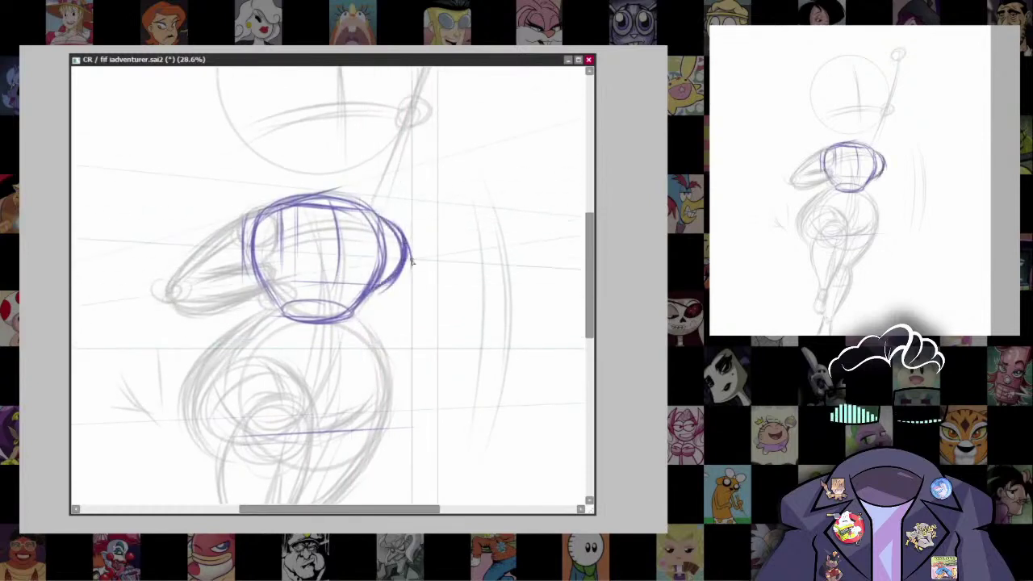
left_click_drag(353, 237, 335, 261)
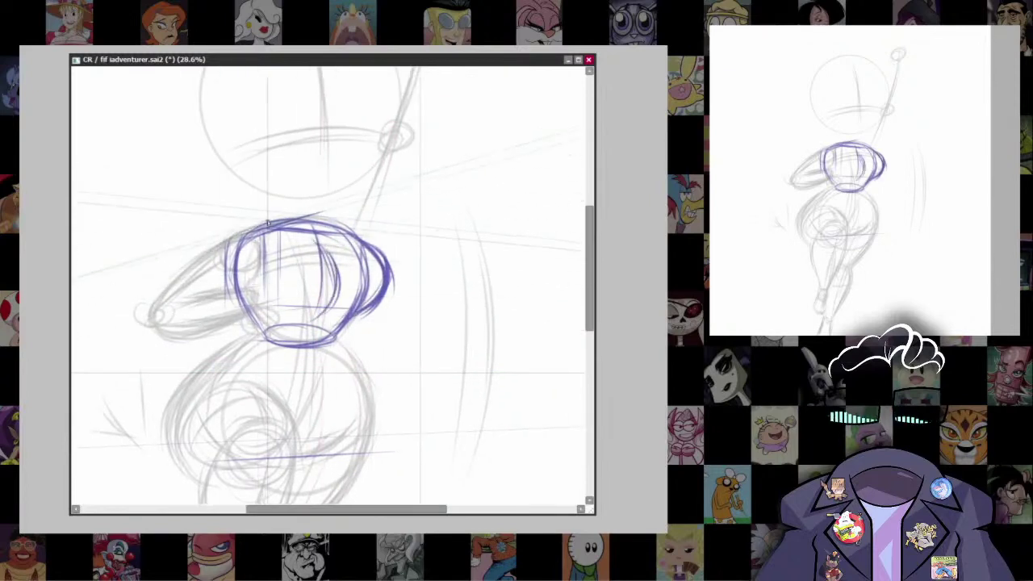
Step: Outline the bent arm in blue from the shoulder to the elbow and along the forearm back to the torso
left_click_drag(321, 216, 151, 314)
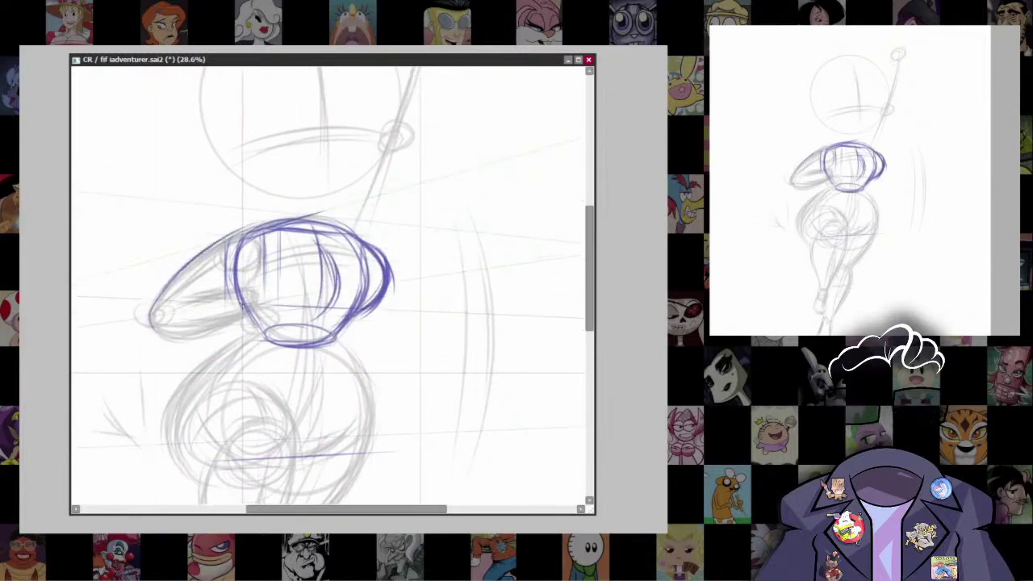
left_click_drag(251, 304, 265, 267)
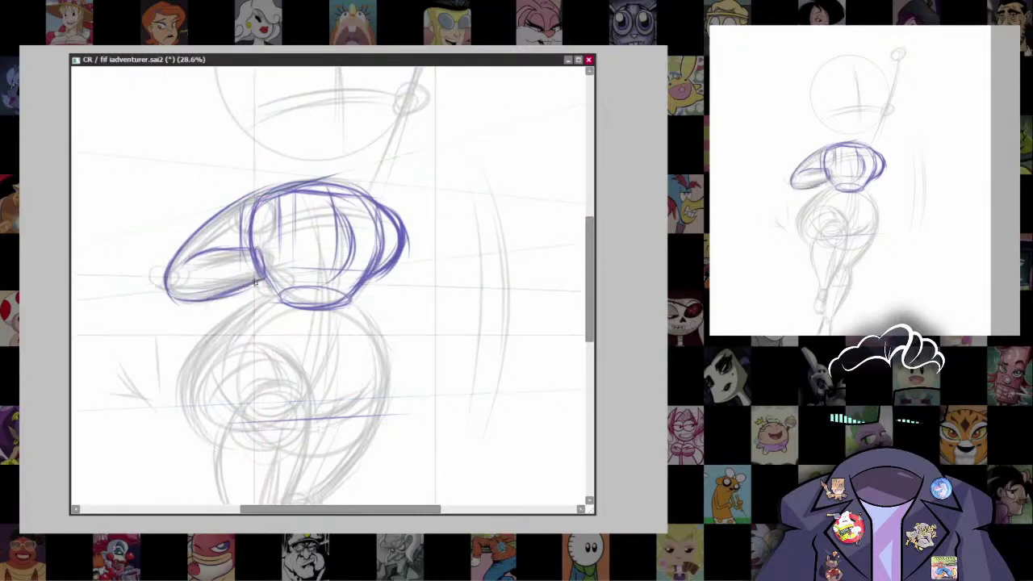
scroll(198, 274, "up", 2)
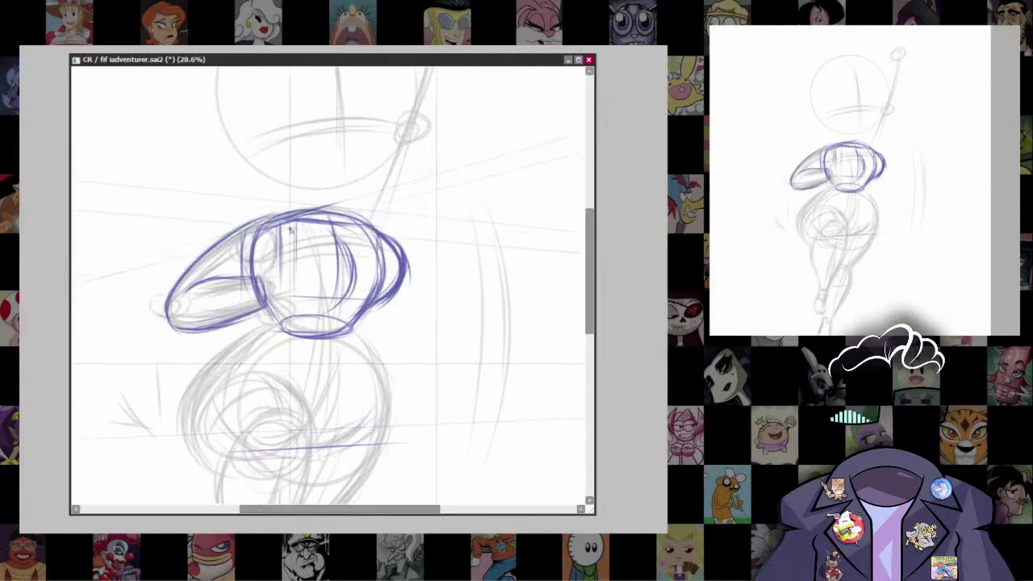
Step: Sketch guide lines beside the forearm and draw a faceted, diamond-shaped gem in front of the torso
scroll(290, 230, "down", 5)
scroll(290, 242, "up", 5)
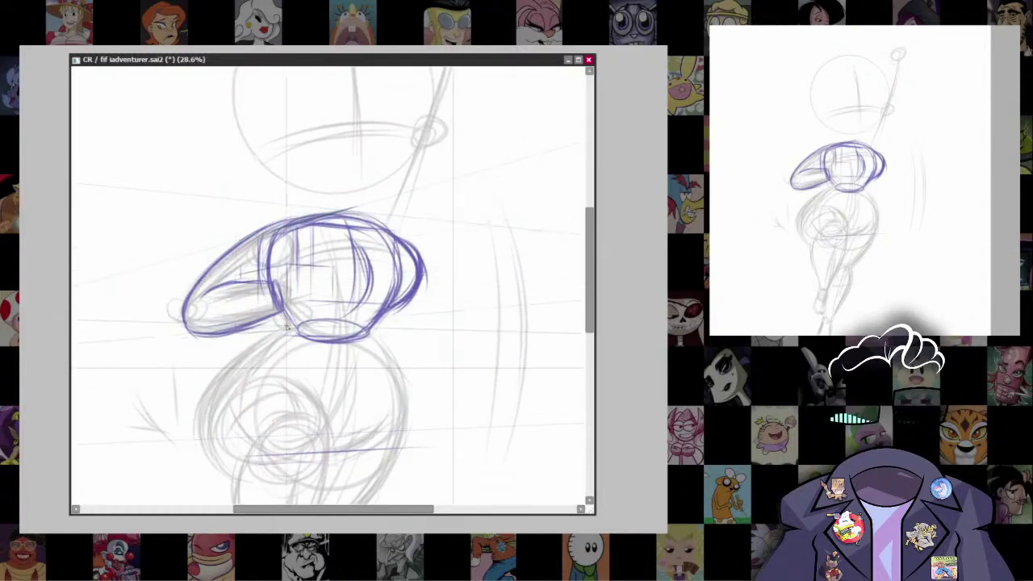
left_click_drag(327, 271, 323, 291)
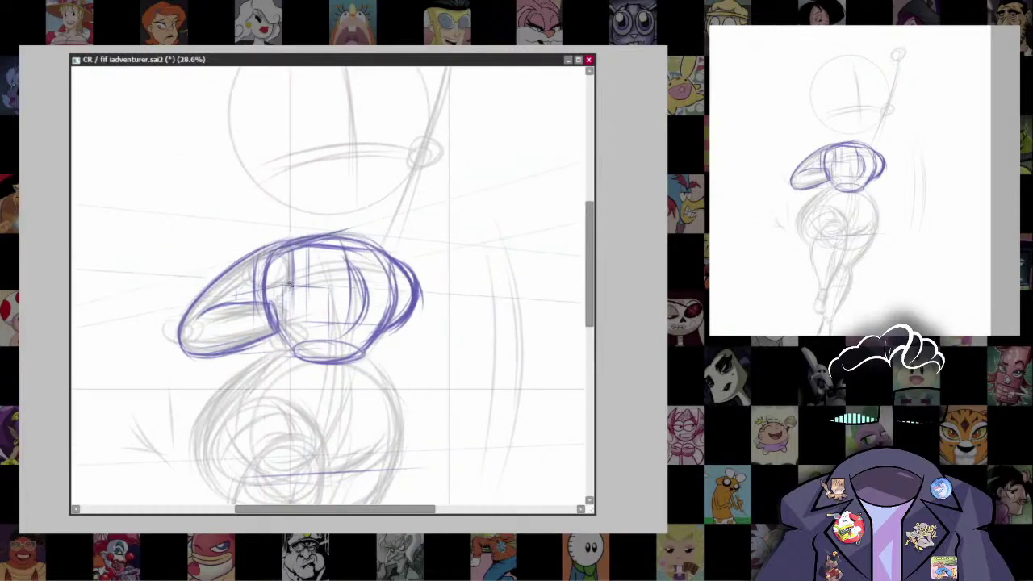
scroll(488, 356, "down", 3)
scroll(454, 302, "up", 4)
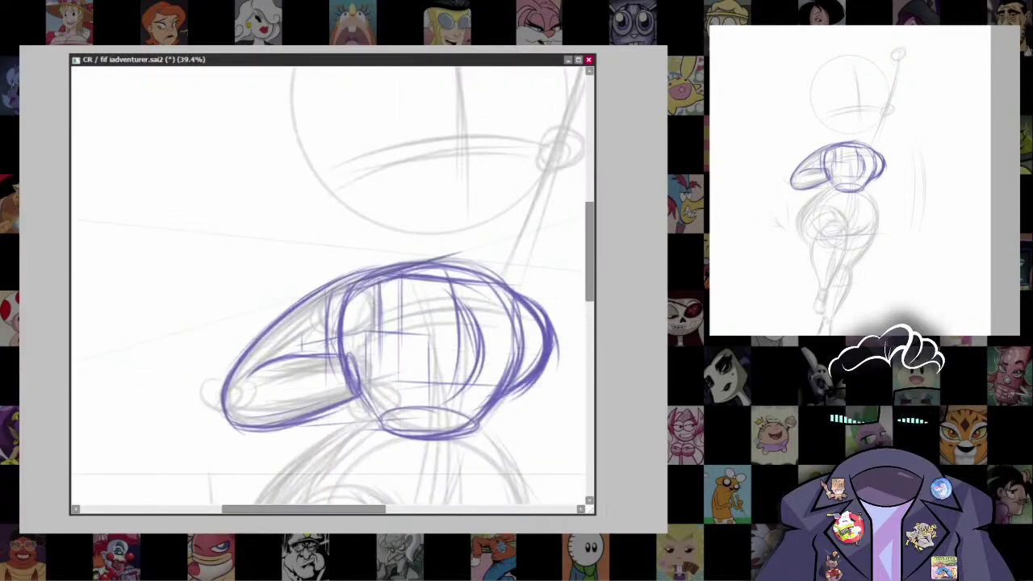
key("bracketleft")
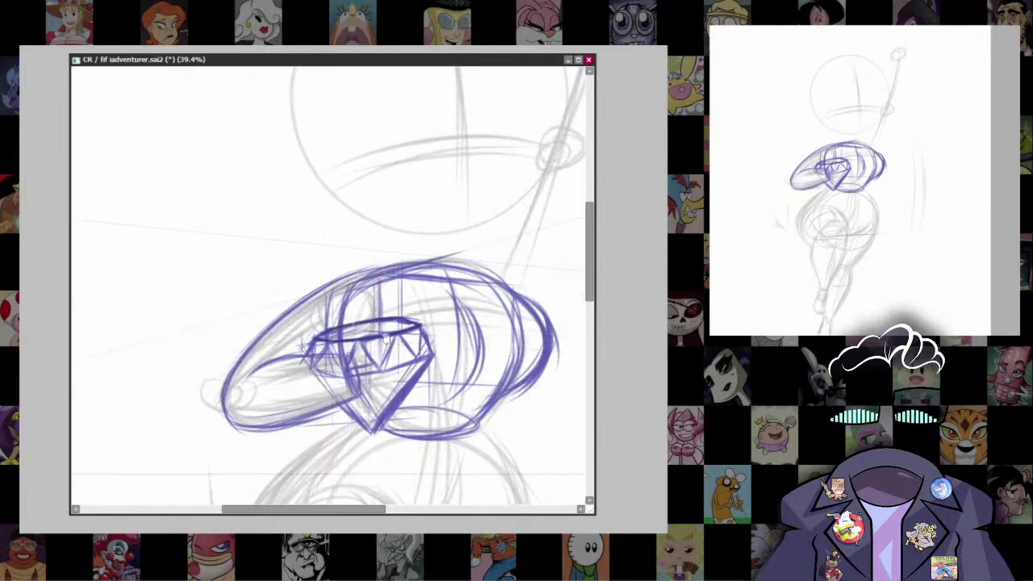
Step: Refine the gem's facets and erase the gem and torso lines that overlap the forearm
scroll(352, 242, "down", 1)
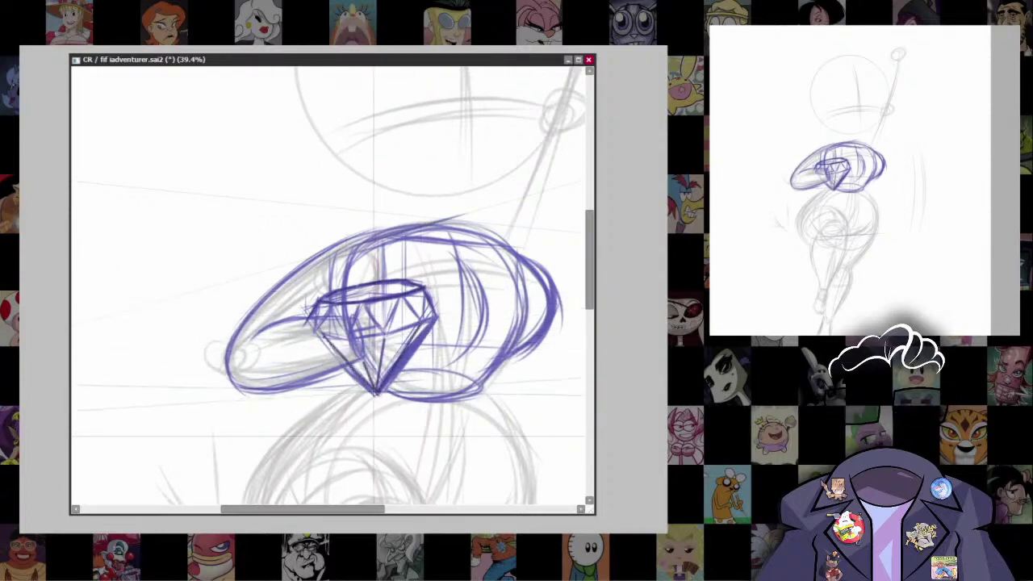
scroll(462, 255, "down", 2)
left_click_drag(462, 255, 437, 333)
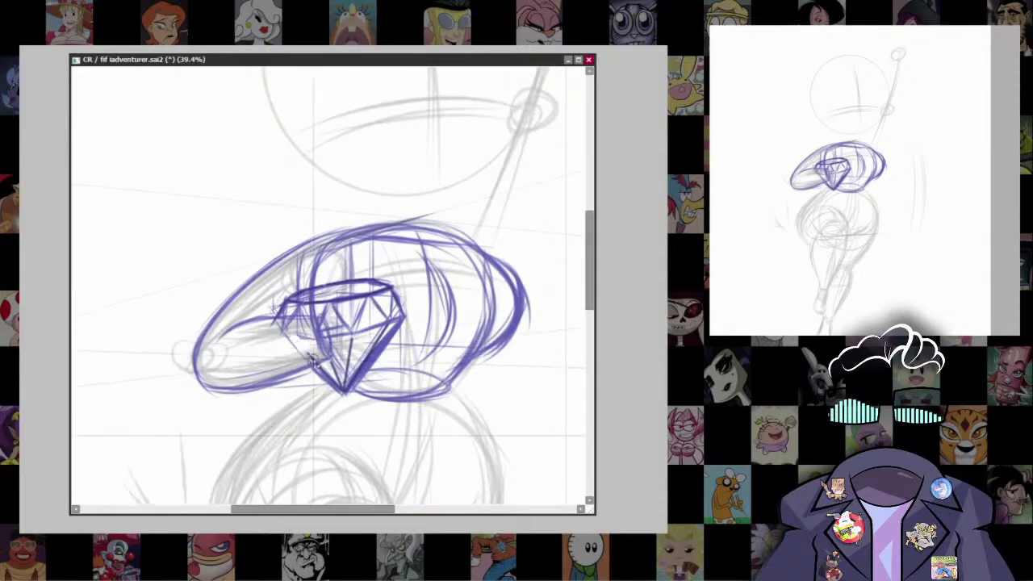
mouse_move(278, 325)
left_mouse_down()
mouse_move(315, 332)
mouse_move(305, 345)
mouse_move(319, 352)
mouse_move(278, 323)
left_mouse_up()
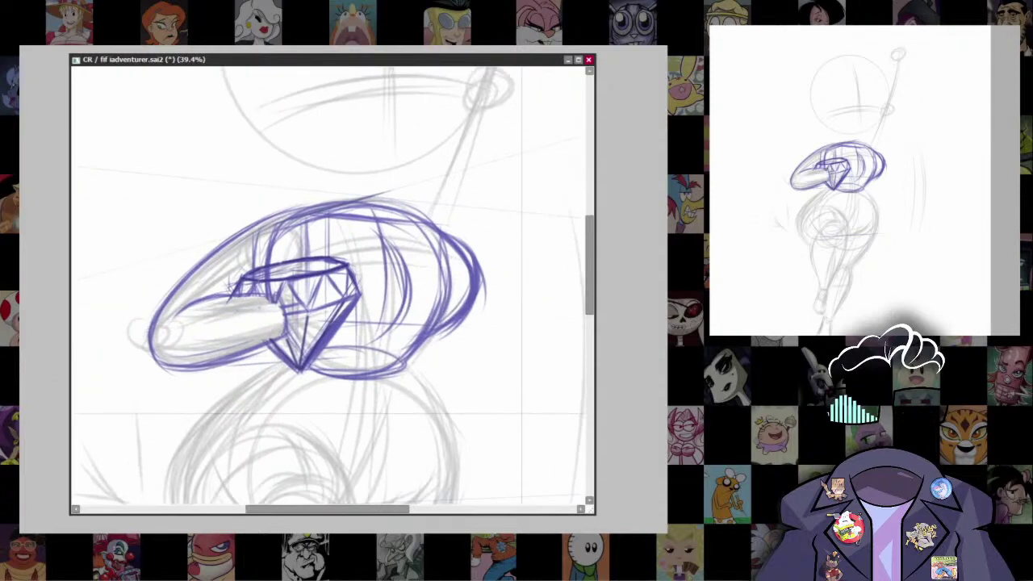
left_click_drag(339, 349, 343, 364)
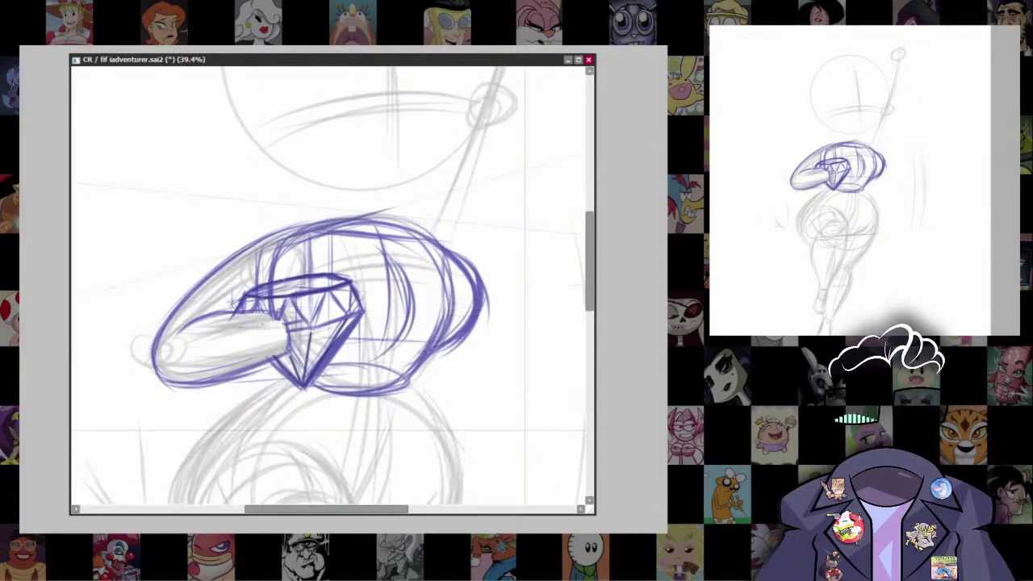
Step: Darken the forearm outline in blue and sketch the palm and first finger gripping the gem
left_click_drag(229, 319, 281, 323)
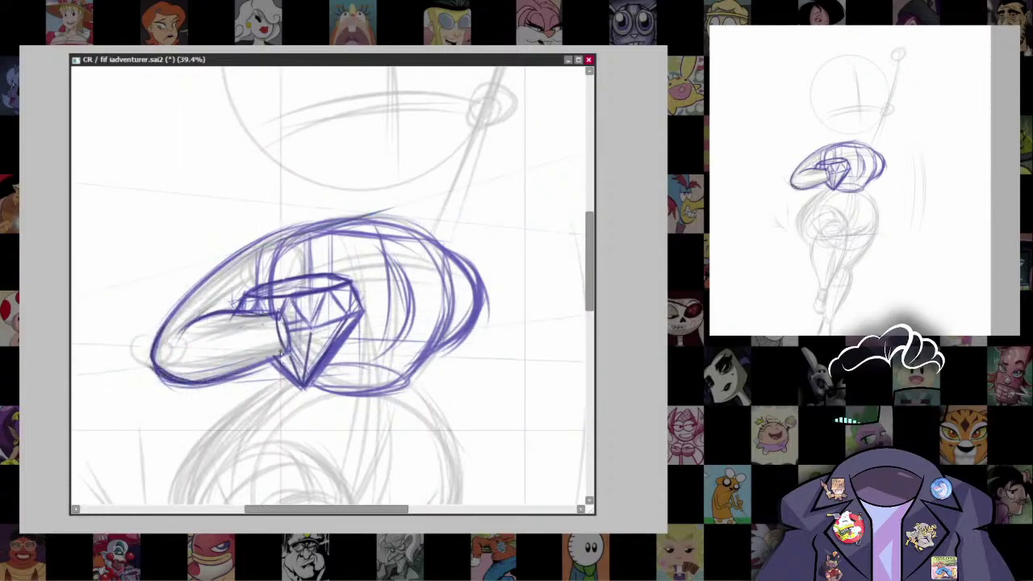
mouse_move(310, 299)
left_mouse_down()
mouse_move(331, 319)
mouse_move(320, 339)
mouse_move(335, 331)
mouse_move(327, 323)
mouse_move(327, 362)
left_mouse_up()
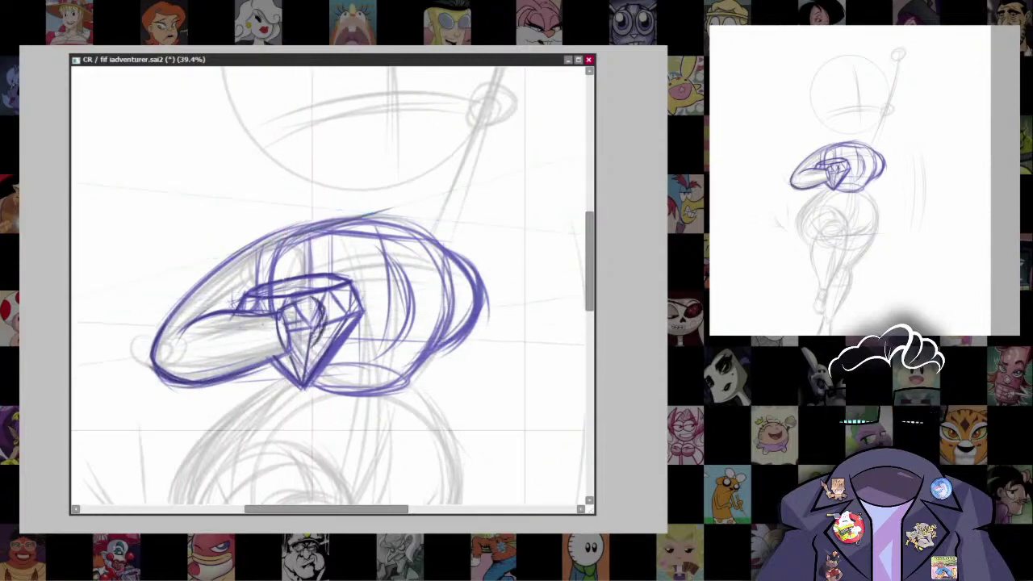
left_click_drag(287, 333, 327, 352)
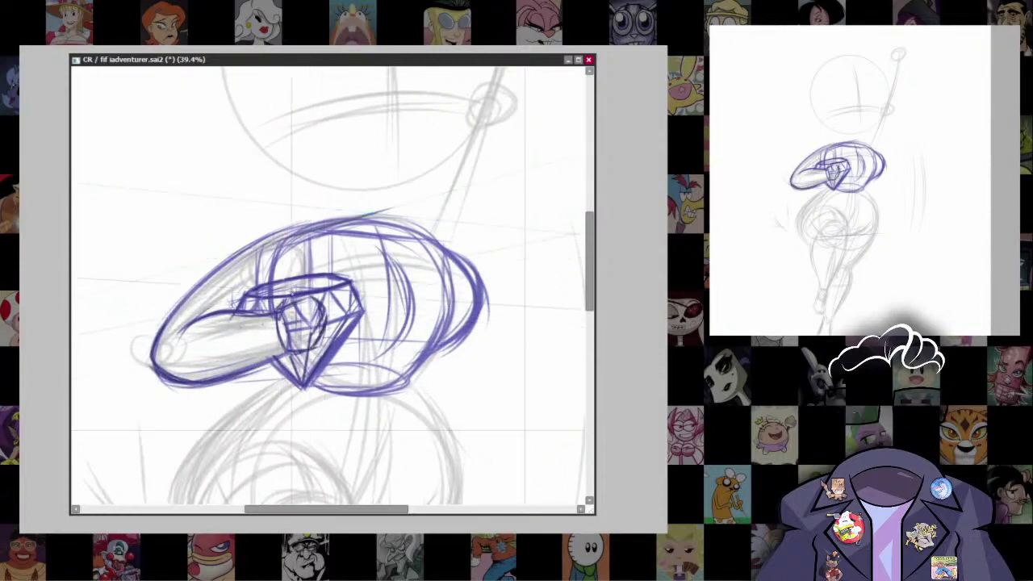
left_click_drag(284, 466, 309, 373)
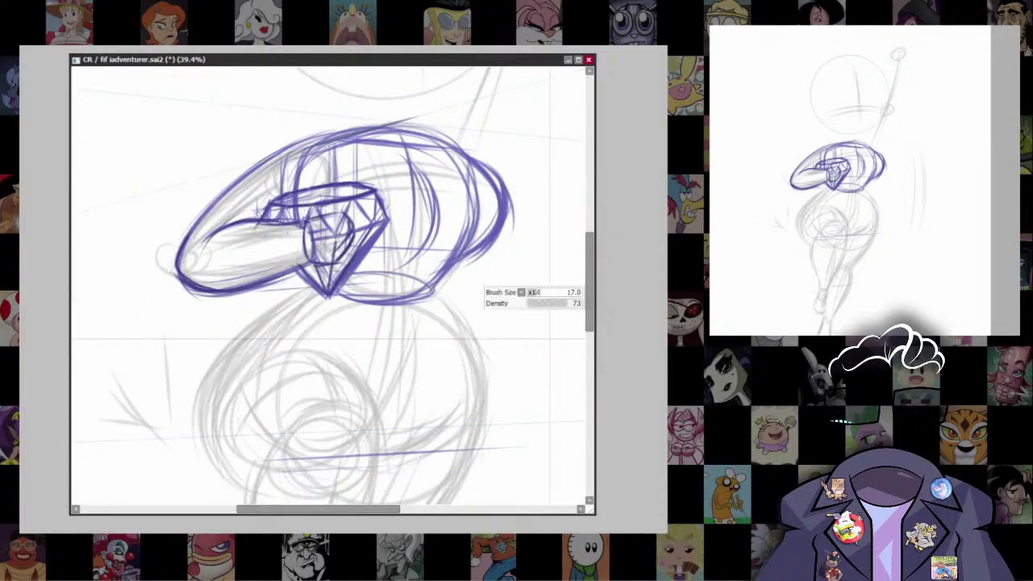
left_click_drag(347, 242, 338, 271)
left_click_drag(246, 241, 353, 242)
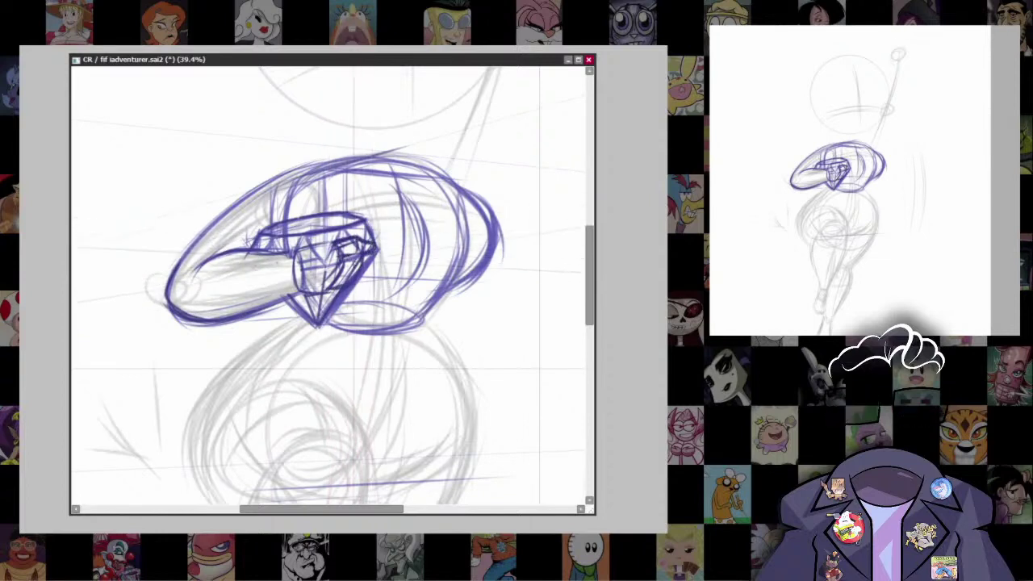
Step: Draw and refine the remaining curled fingers wrapped around the front edge of the gem
scroll(301, 286, "up", 1)
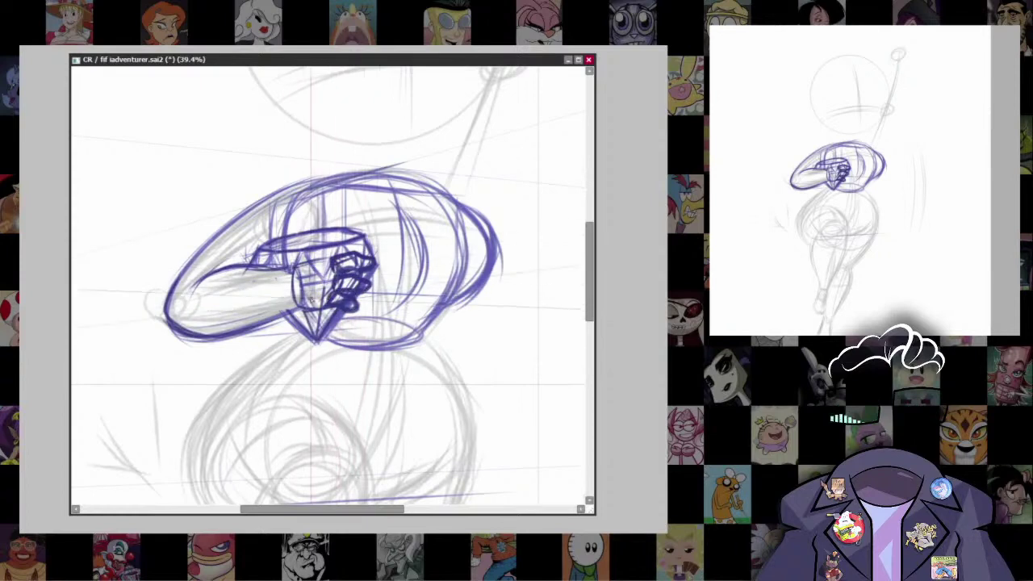
left_click_drag(311, 295, 299, 321)
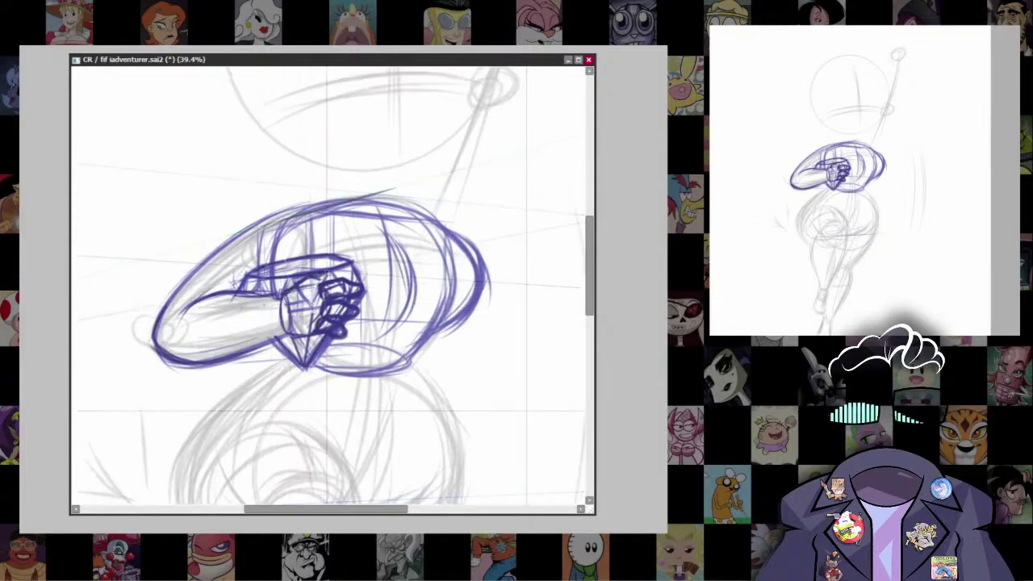
left_click_drag(391, 359, 387, 310)
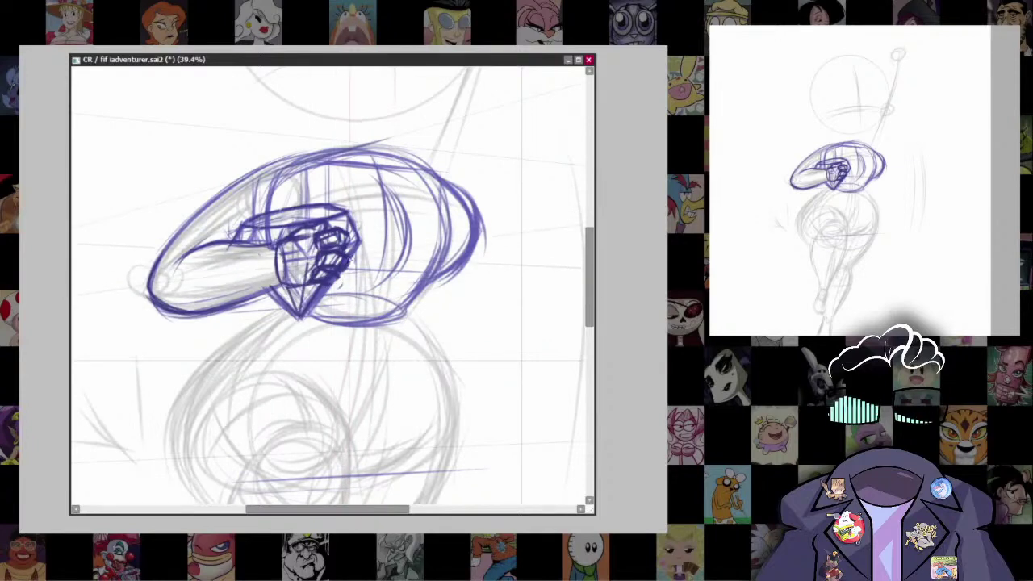
Step: Draw a flared sleeve cuff around the bent arm just above the elbow
scroll(331, 283, "up", 2)
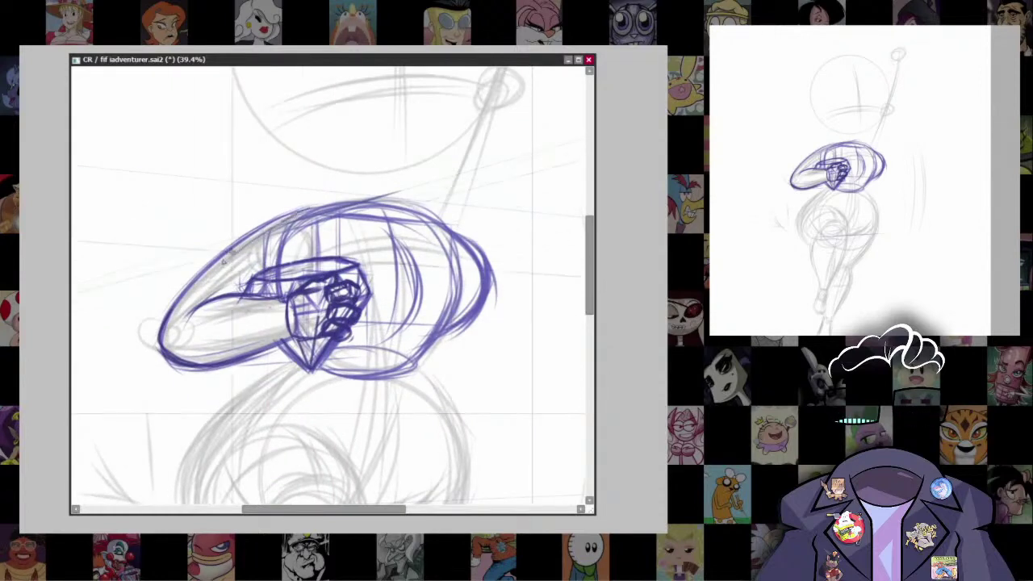
scroll(331, 283, "up", 1)
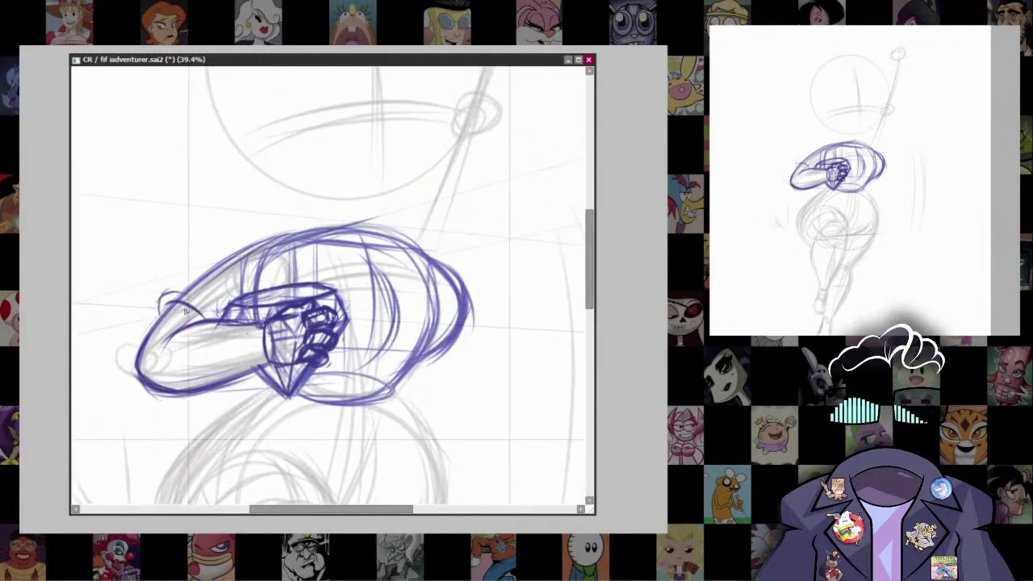
left_click_drag(196, 306, 164, 300)
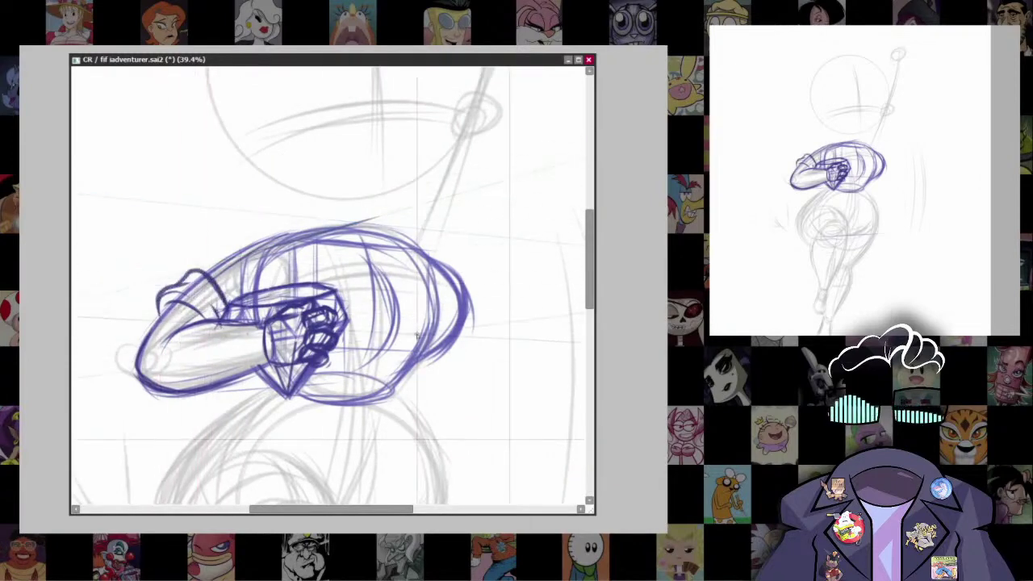
Step: Draw the pelvis lines converging below the waist and the bold outer curve of the front leg's hip and thigh
mouse_move(315, 266)
left_mouse_down()
mouse_move(283, 154)
mouse_move(364, 78)
left_mouse_up()
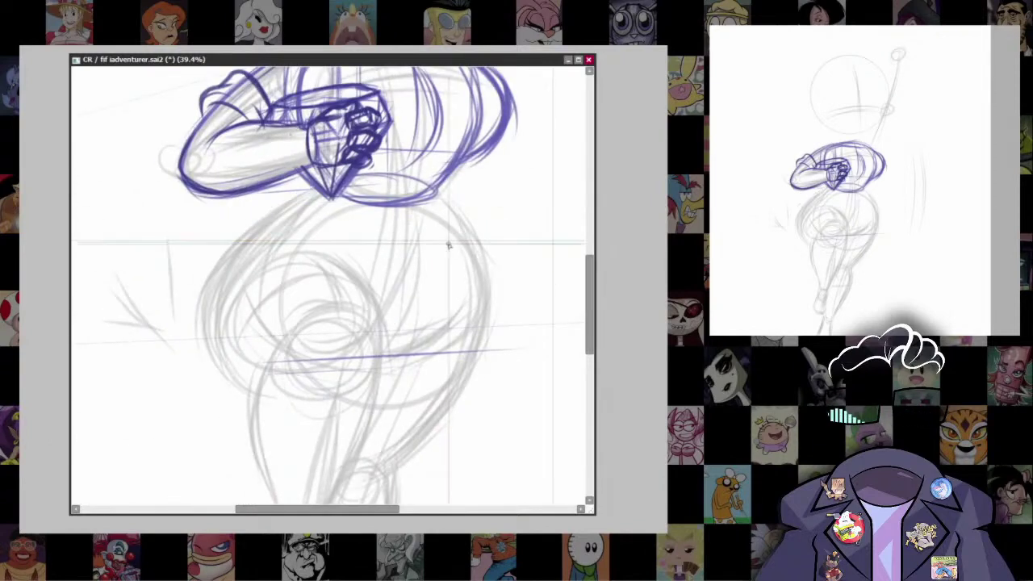
left_click_drag(332, 193, 352, 270)
left_click_drag(433, 203, 398, 289)
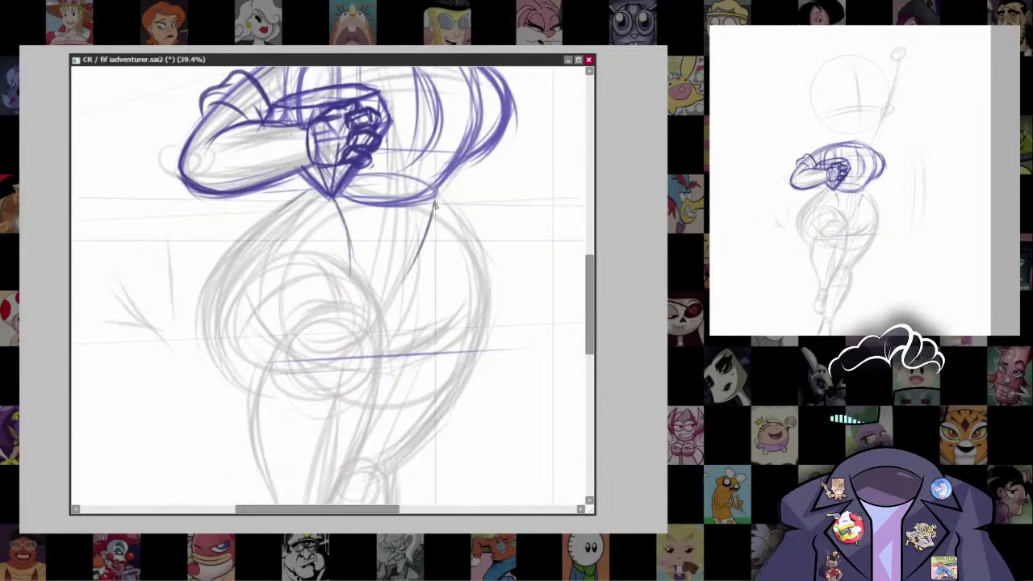
left_click_drag(259, 230, 343, 266)
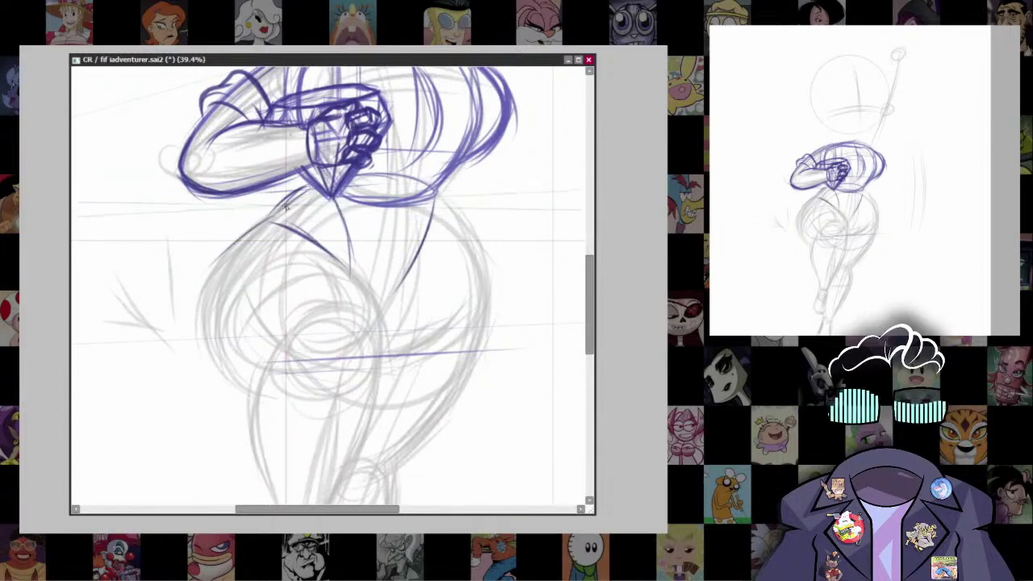
mouse_move(264, 226)
left_mouse_down()
mouse_move(284, 176)
mouse_move(242, 373)
left_mouse_up()
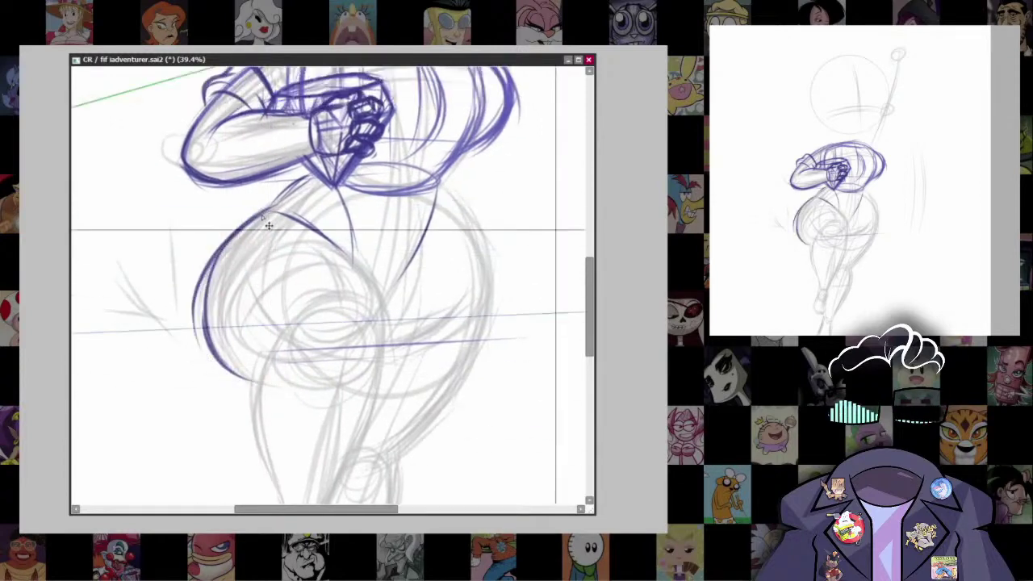
mouse_move(269, 208)
left_mouse_down()
mouse_move(193, 307)
mouse_move(237, 332)
mouse_move(196, 302)
mouse_move(204, 335)
mouse_move(232, 278)
mouse_move(242, 380)
left_mouse_up()
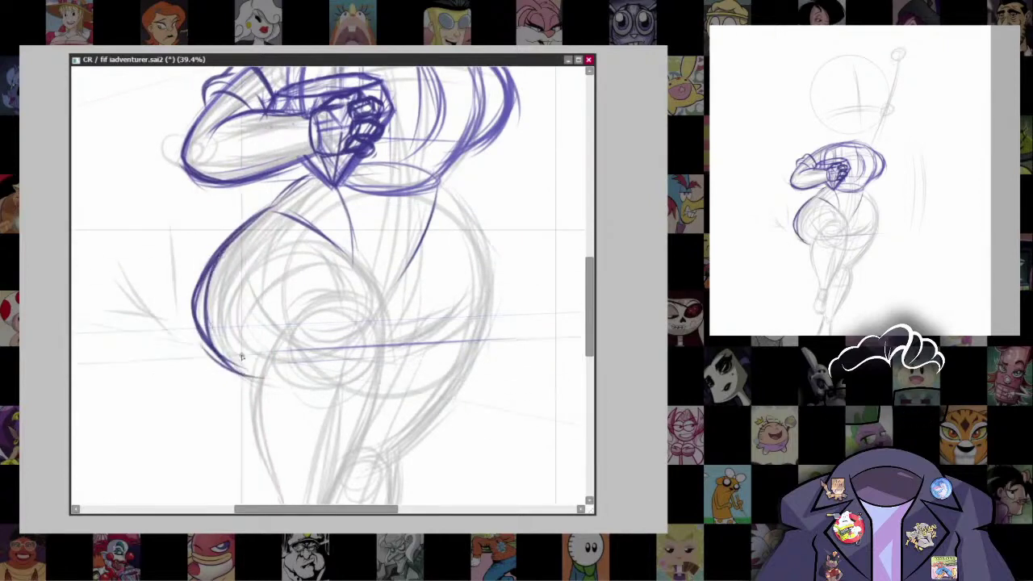
Step: Outline the opposite hip and outer thigh down to the knee, adding an inner crease line at the hip
mouse_move(388, 202)
left_mouse_down()
mouse_move(373, 256)
mouse_move(340, 321)
left_mouse_up()
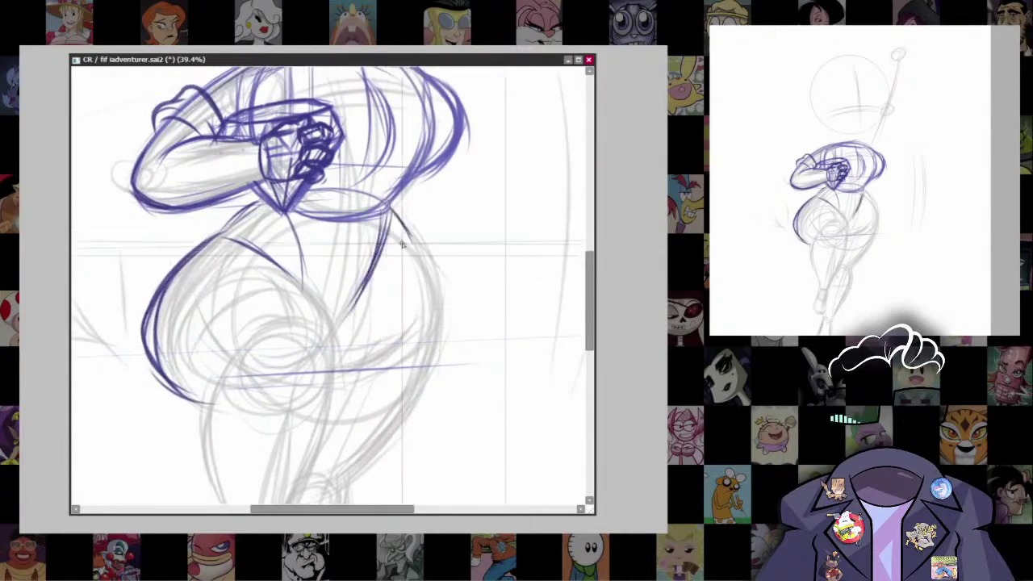
mouse_move(411, 246)
left_mouse_down()
mouse_move(359, 298)
mouse_move(403, 230)
mouse_move(359, 303)
mouse_move(403, 212)
mouse_move(398, 226)
mouse_move(428, 323)
mouse_move(402, 181)
mouse_move(360, 380)
mouse_move(337, 408)
left_mouse_up()
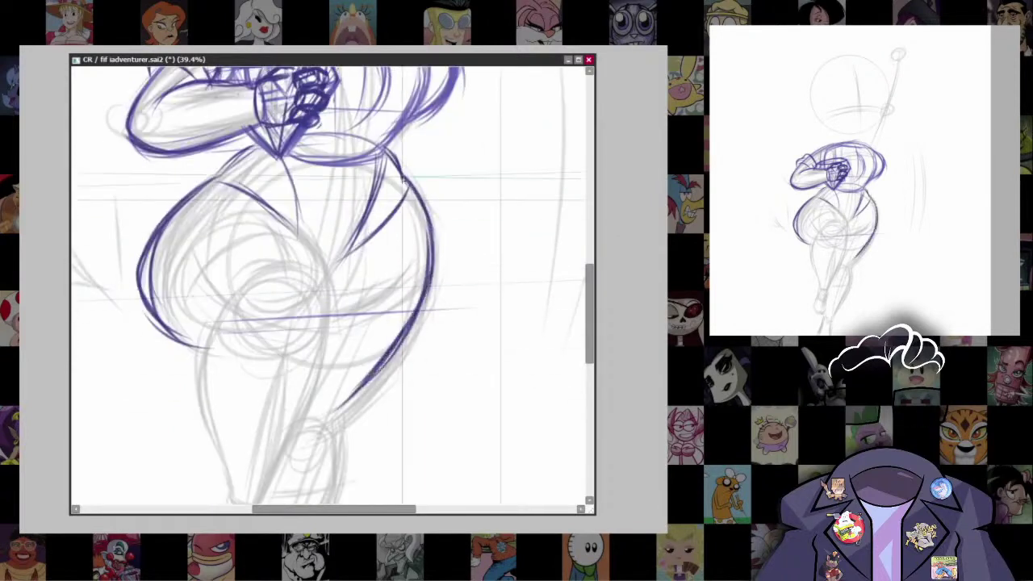
left_click_drag(403, 198, 399, 97)
Step: Draw a knee circle on the front leg and curve the upper thigh contour down to it
left_click_drag(350, 223, 339, 225)
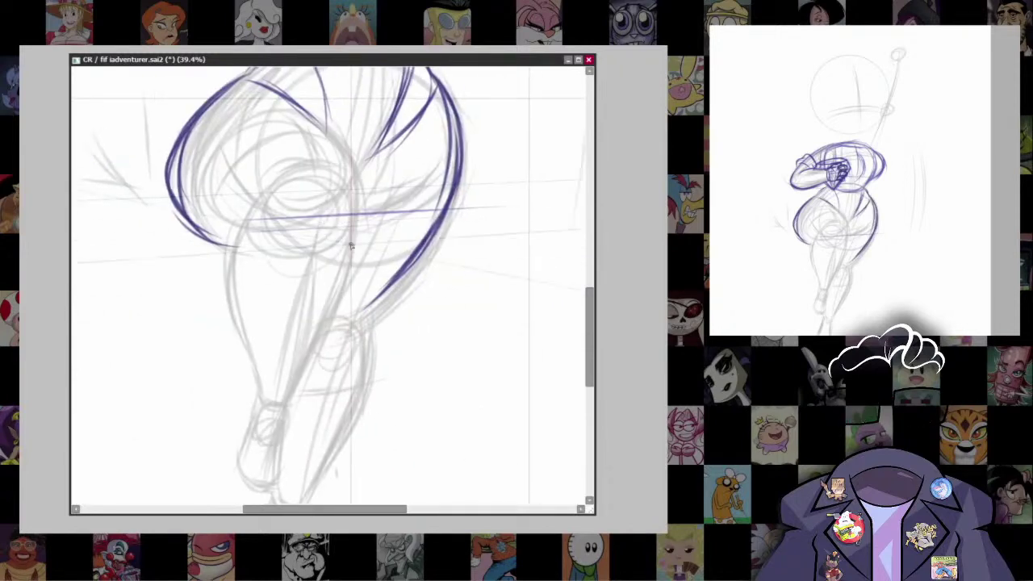
left_click_drag(321, 307, 309, 305)
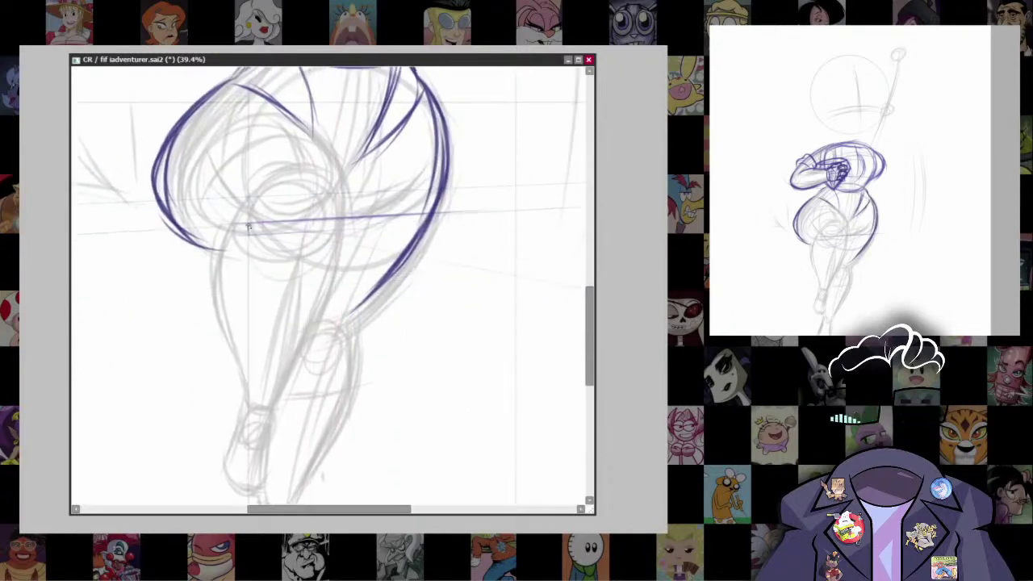
left_click_drag(292, 183, 290, 185)
mouse_move(244, 90)
left_mouse_down()
mouse_move(300, 118)
mouse_move(341, 166)
left_mouse_up()
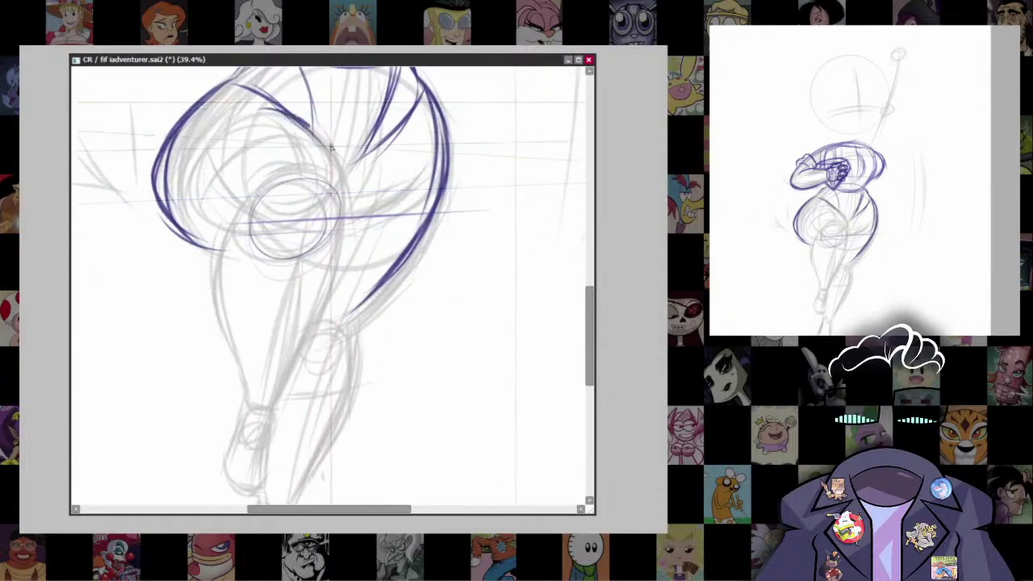
left_click_drag(336, 223, 332, 180)
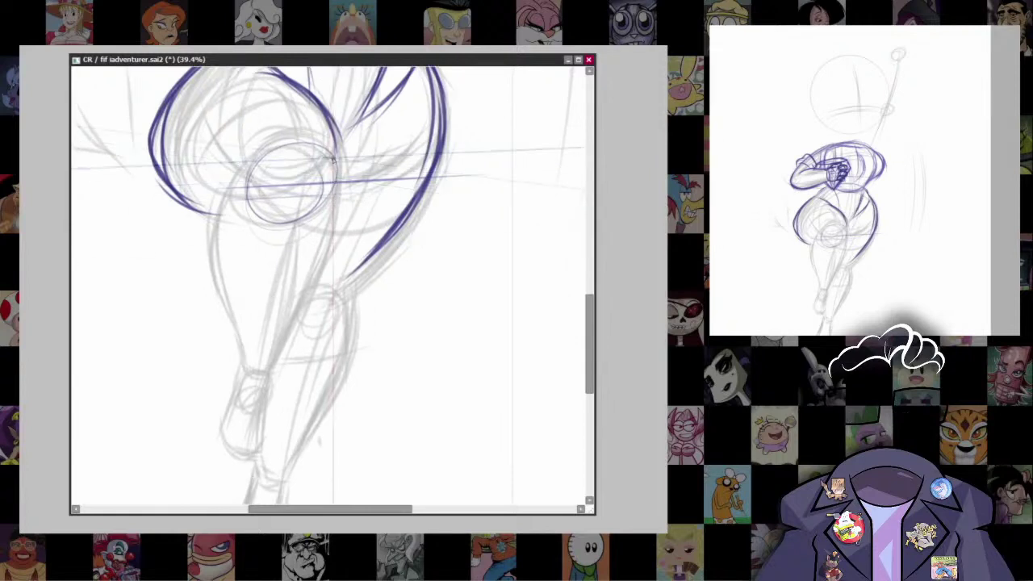
Step: Outline both sides of the front leg's lower half below the knee circle and close it with an ankle curve
mouse_move(339, 156)
left_mouse_down()
mouse_move(307, 284)
mouse_move(276, 359)
left_mouse_up()
left_click_drag(224, 200, 204, 266)
left_click_drag(208, 226, 231, 338)
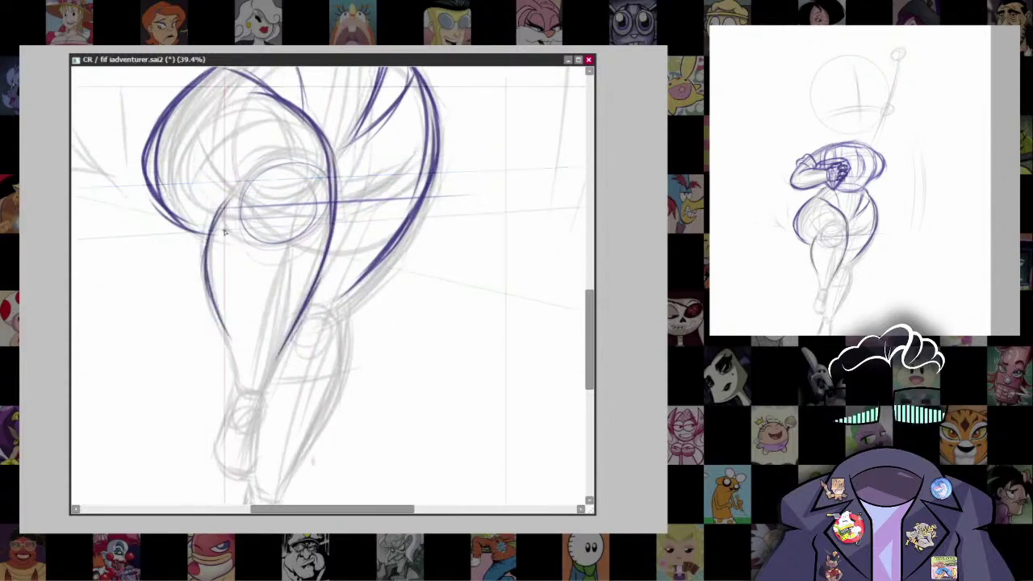
mouse_move(232, 190)
left_mouse_down()
mouse_move(208, 252)
mouse_move(279, 358)
left_mouse_up()
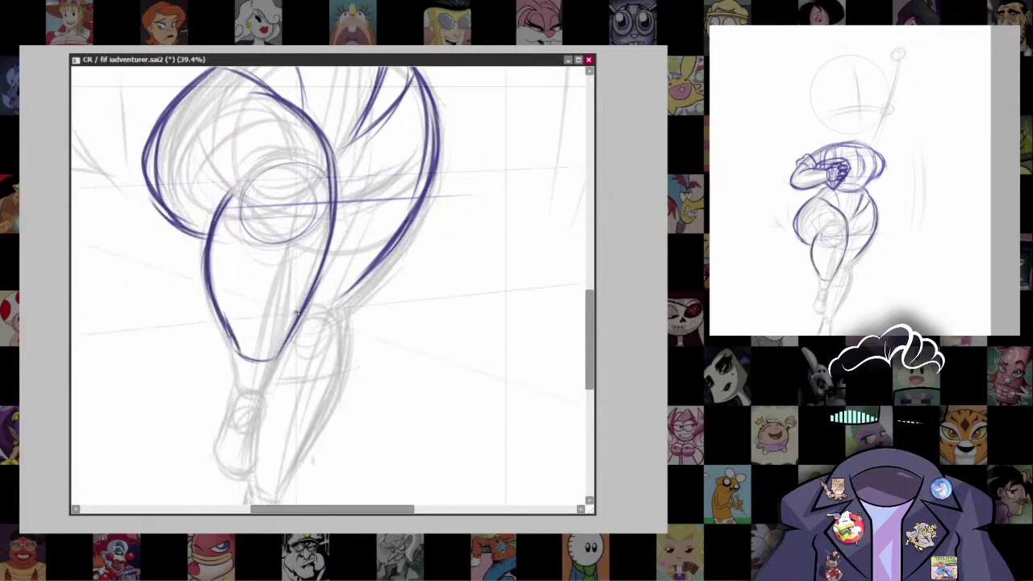
Step: Move the rough sketch of the front leg's foot up to meet the ankle curve
scroll(307, 330, "down", 1)
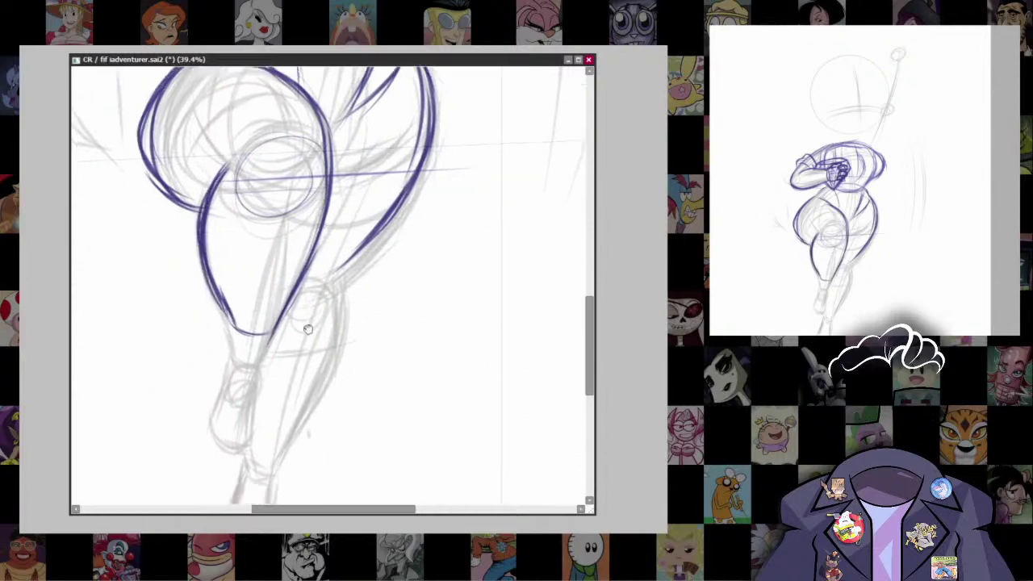
scroll(307, 329, "down", 4)
scroll(482, 331, "up", 2)
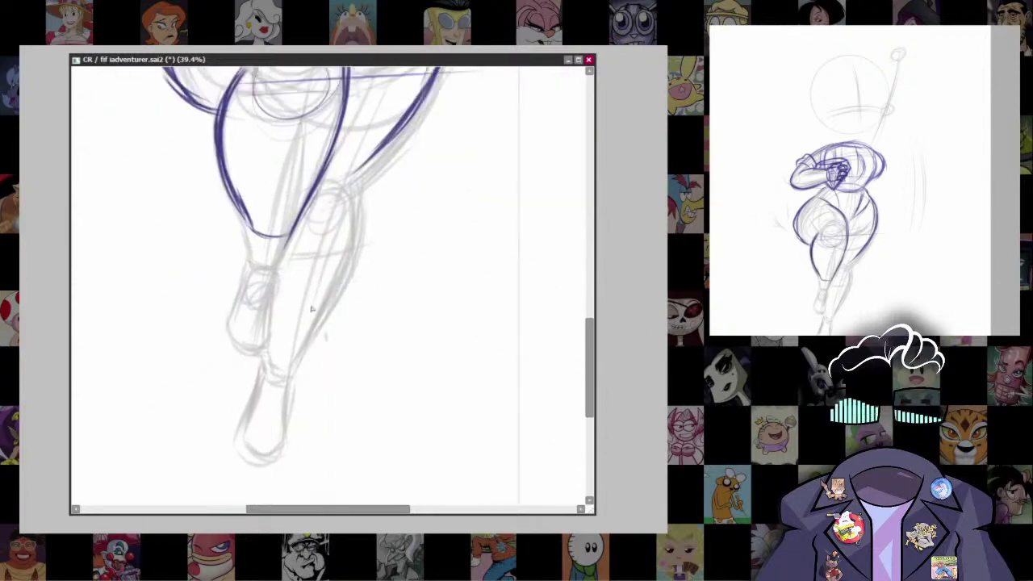
left_click_drag(262, 316, 269, 287)
scroll(319, 234, "down", 4)
scroll(319, 234, "up", 5)
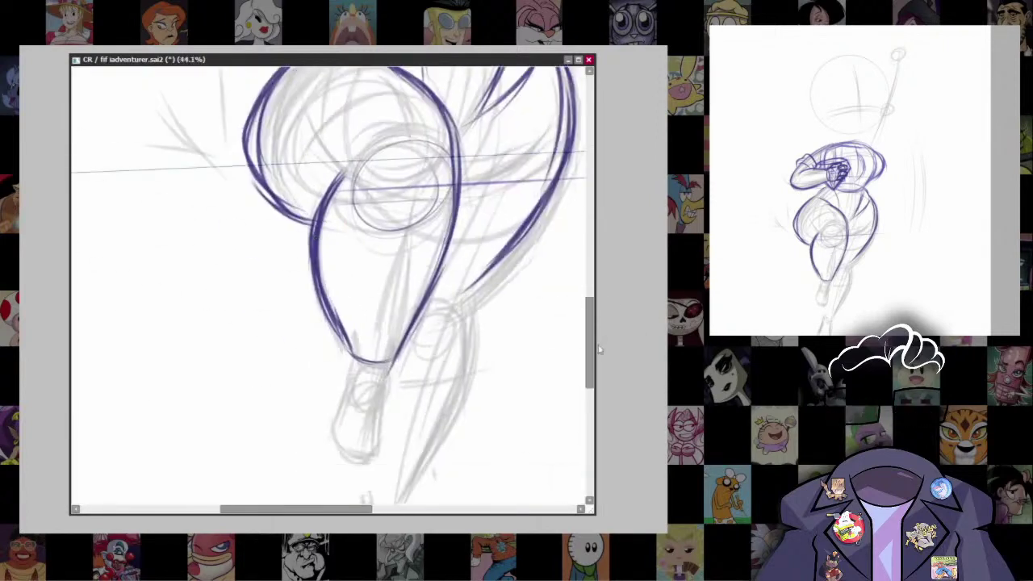
Step: Thin and clean up the outer contour of the front leg's lower half
left_click_drag(315, 234, 346, 355)
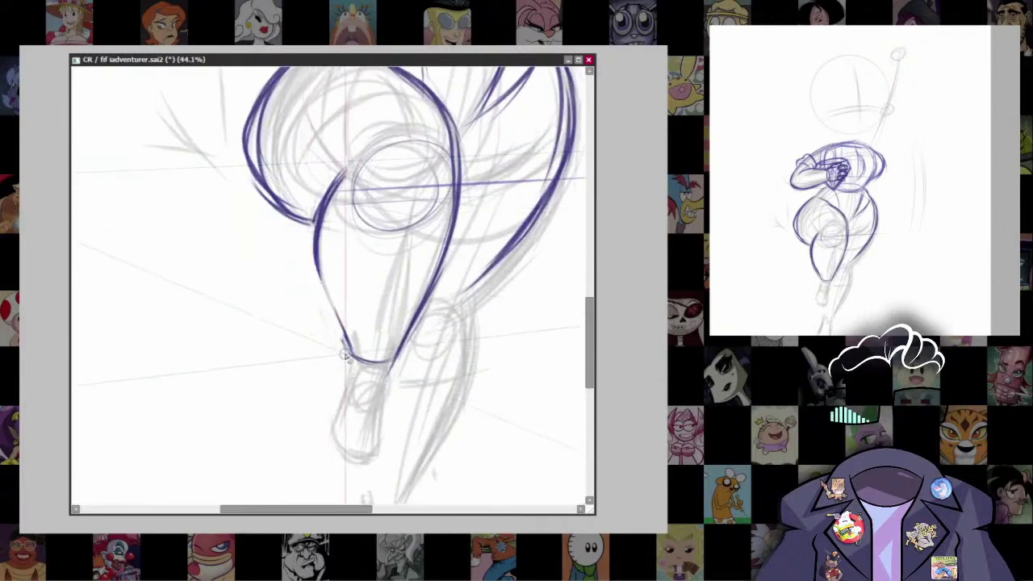
left_click_drag(347, 165, 337, 260)
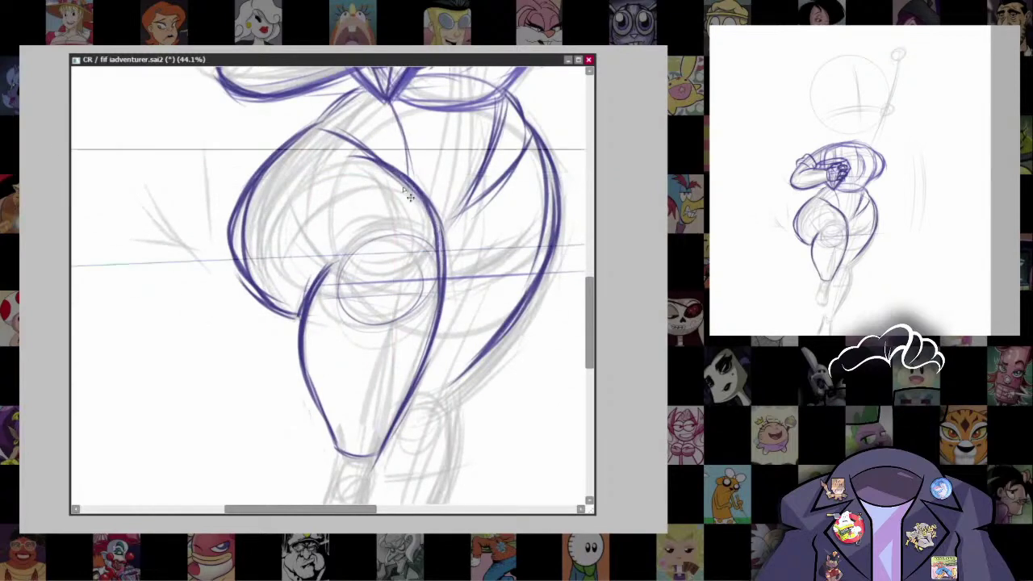
Step: Draw the back leg's calf contour from the knee down toward the ankle and thicken its outer edge
scroll(436, 266, "down", 3)
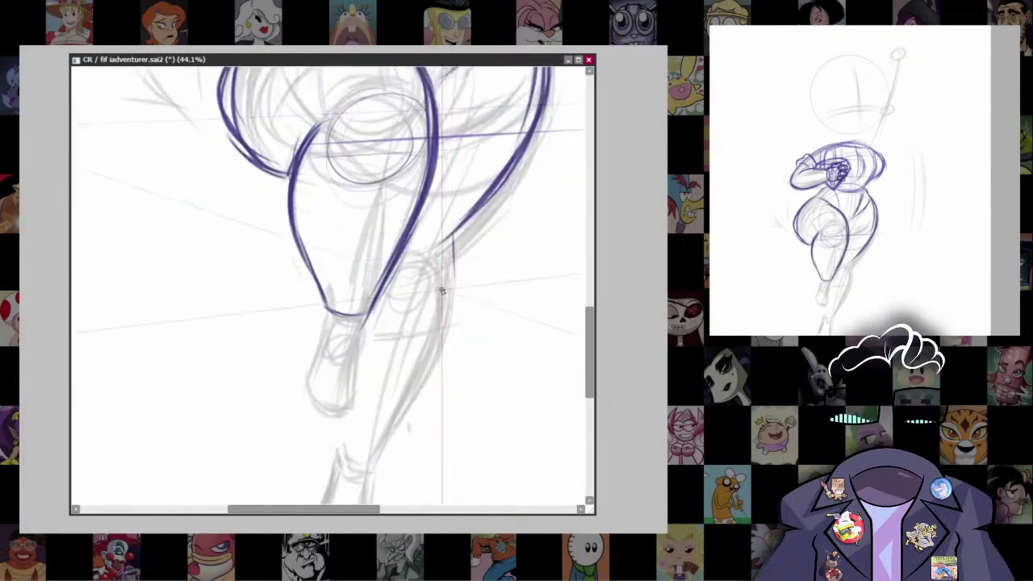
scroll(441, 291, "down", 3)
mouse_move(462, 133)
left_mouse_down()
mouse_move(468, 181)
mouse_move(426, 276)
left_mouse_up()
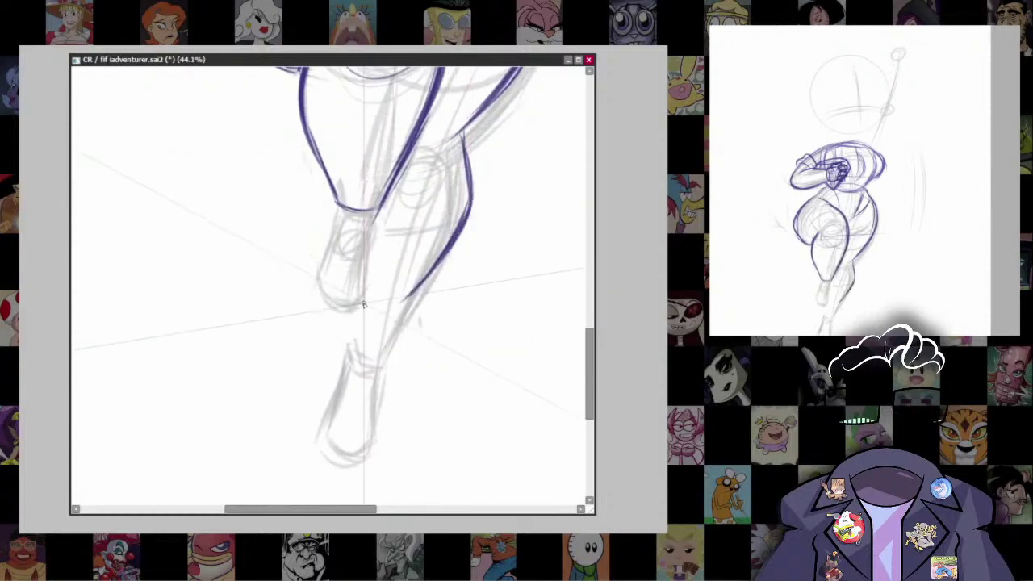
left_click_drag(363, 305, 391, 306)
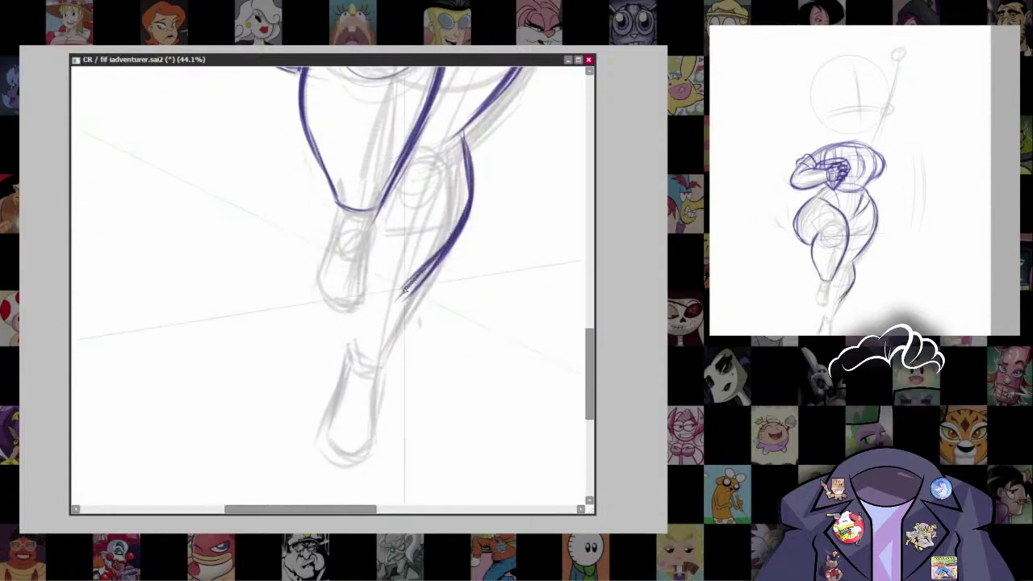
scroll(400, 242, "up", 2)
scroll(399, 242, "right", 2)
left_click_drag(399, 218, 403, 279)
scroll(354, 338, "down", 3)
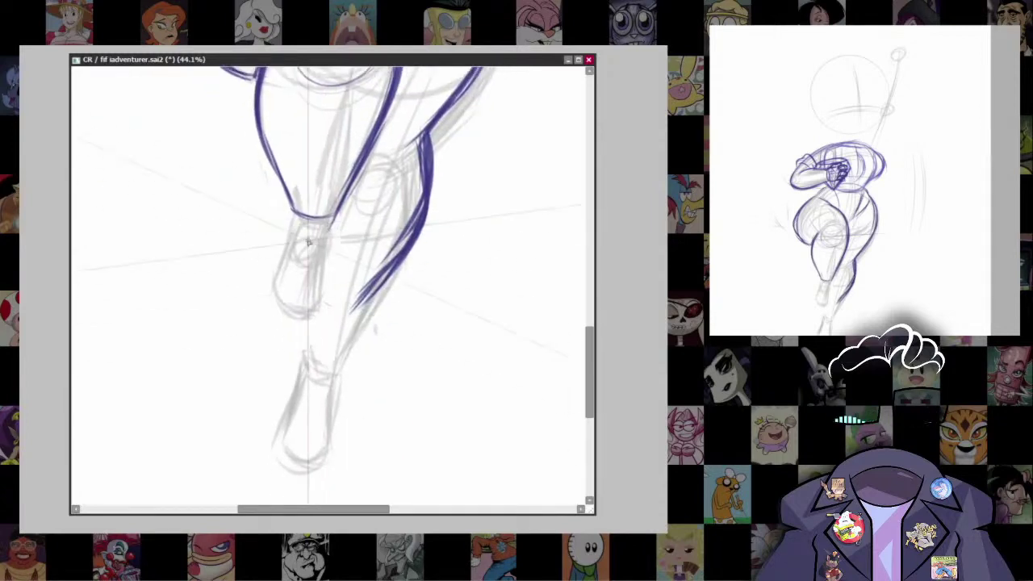
Step: Draw the front foot with separated toes and outline the back leg's ankle and foot
left_click_drag(284, 221, 303, 323)
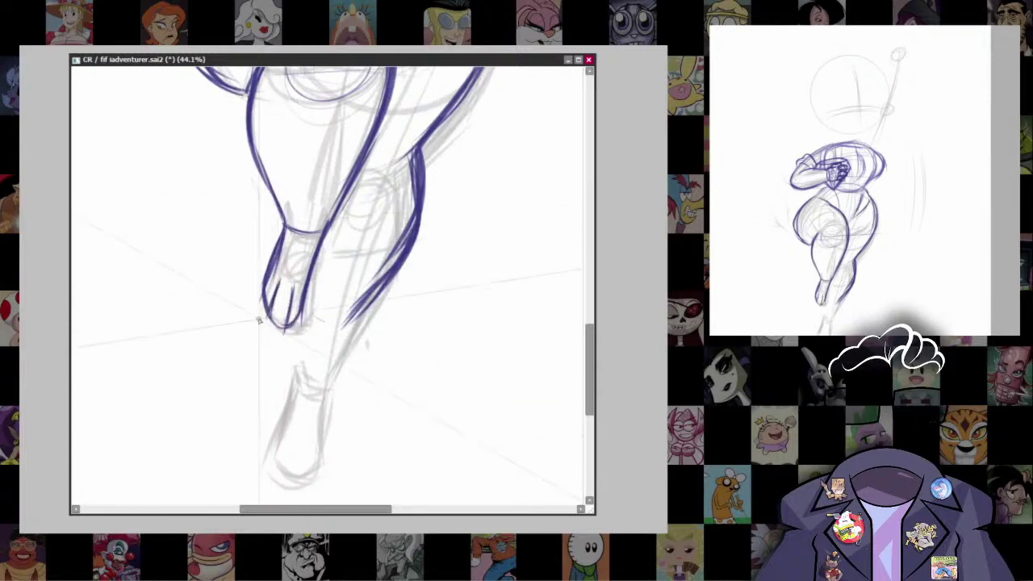
scroll(259, 320, "down", 2)
scroll(259, 320, "up", 3)
scroll(287, 207, "down", 2)
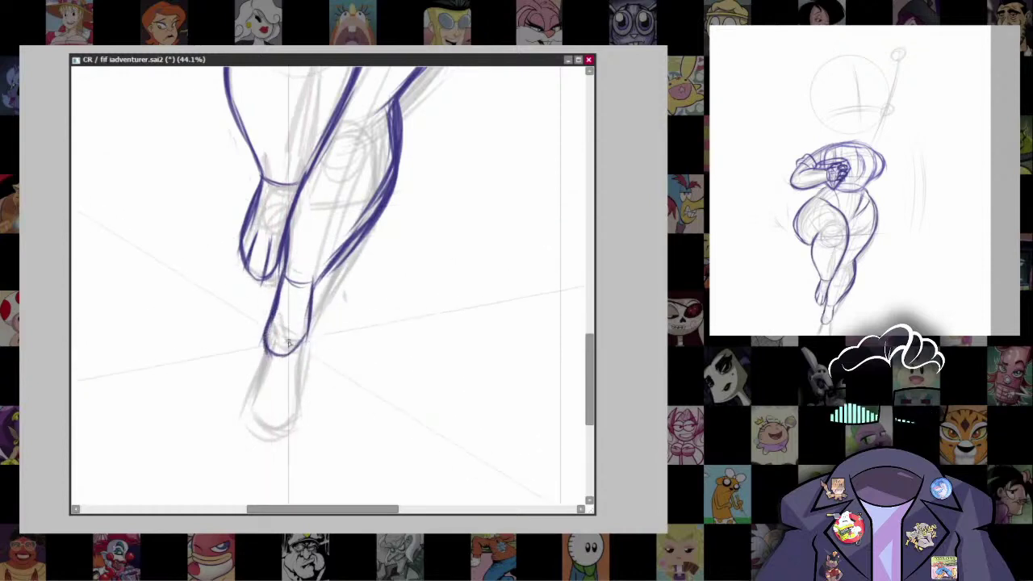
Step: Select the back leg's lower calf and foot and slightly reshape them with a free transform
scroll(304, 305, "up", 1)
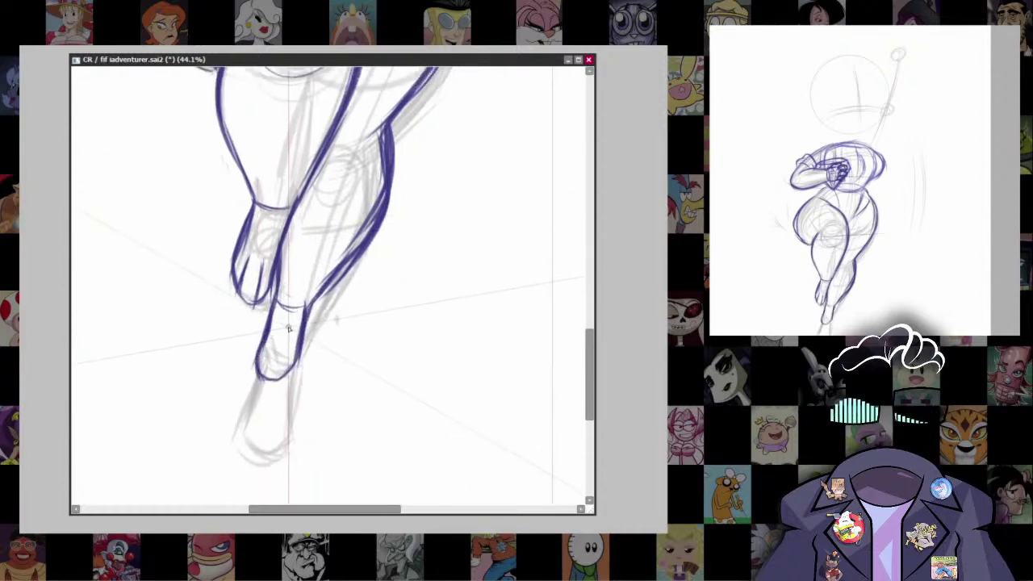
scroll(299, 309, "down", 5)
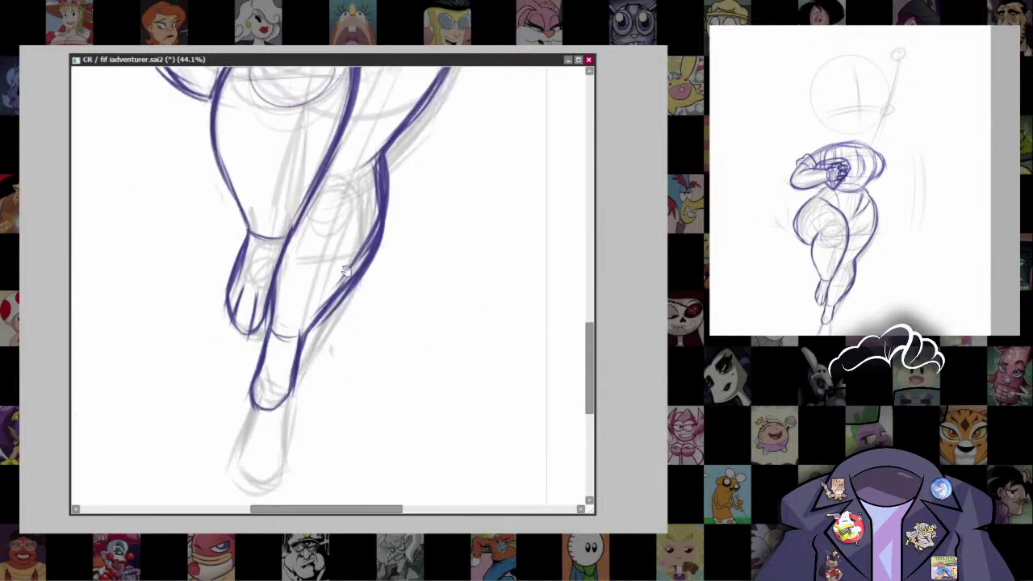
scroll(430, 355, "up", 2)
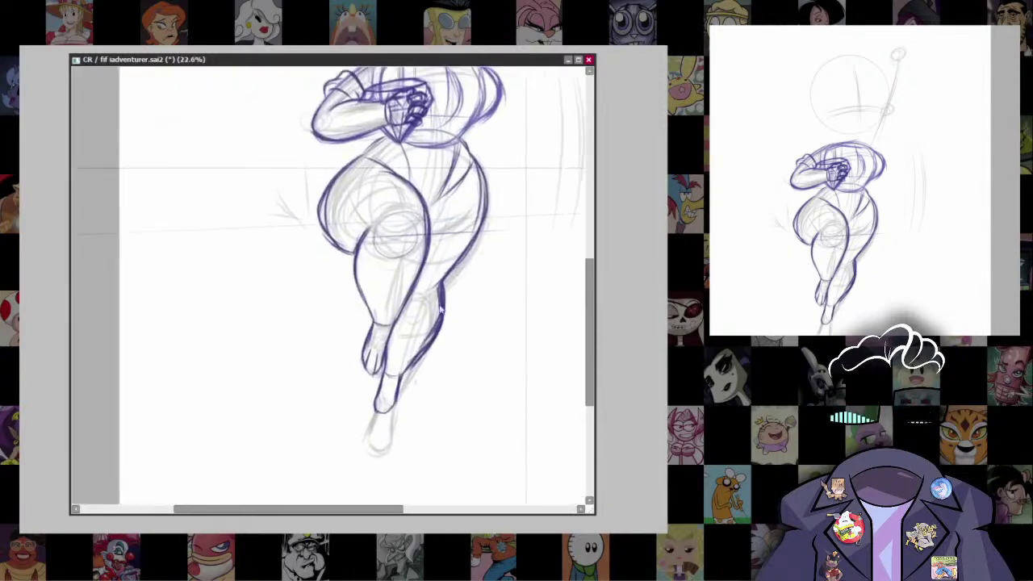
left_click_drag(395, 394, 398, 309)
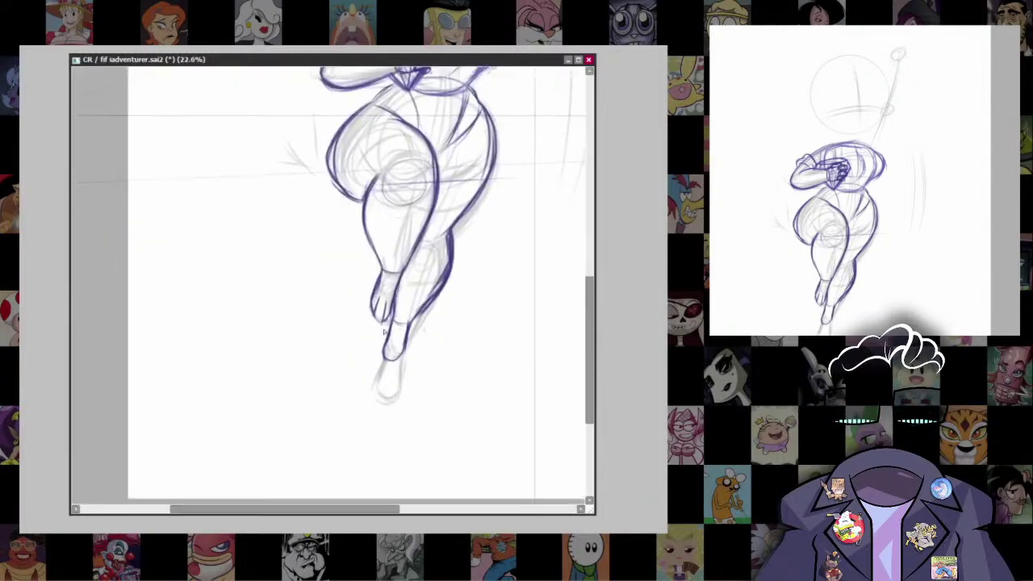
left_click_drag(377, 234, 457, 356)
key("ctrl+t")
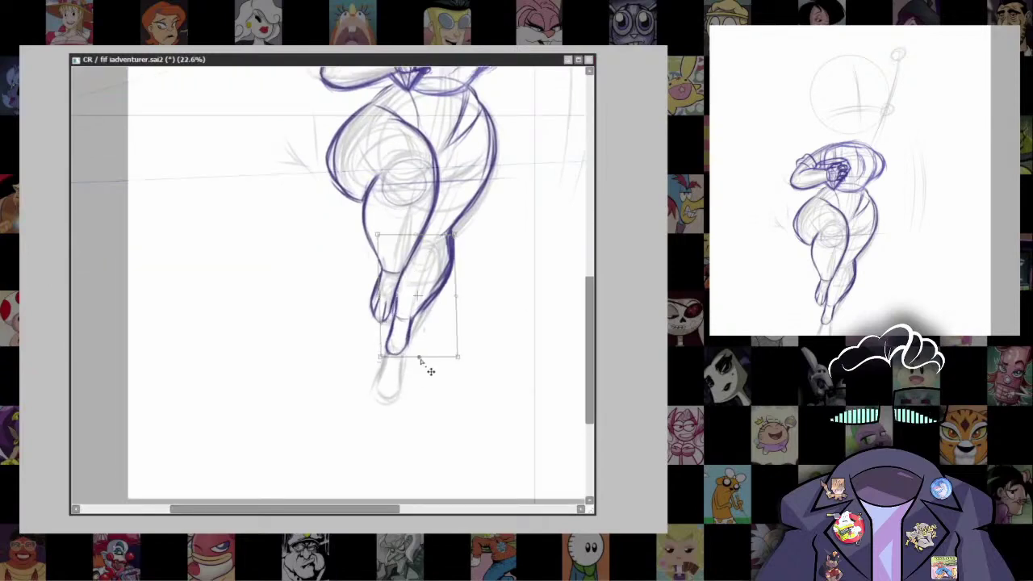
key("Return")
Step: Draw the separated toes on the back leg's foot
left_click_drag(576, 359, 400, 386)
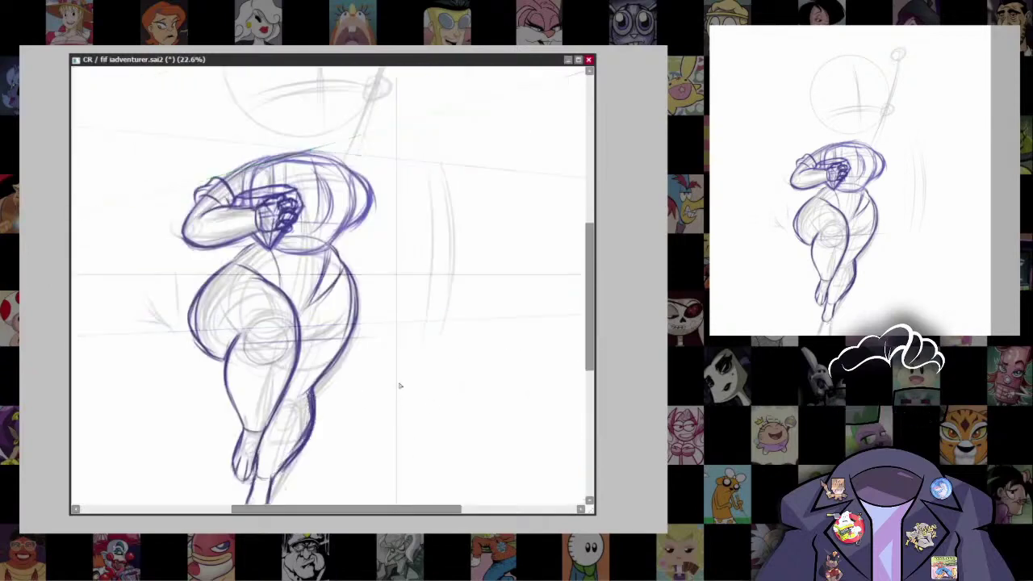
left_click_drag(368, 318, 470, 255)
scroll(470, 255, "up", 1)
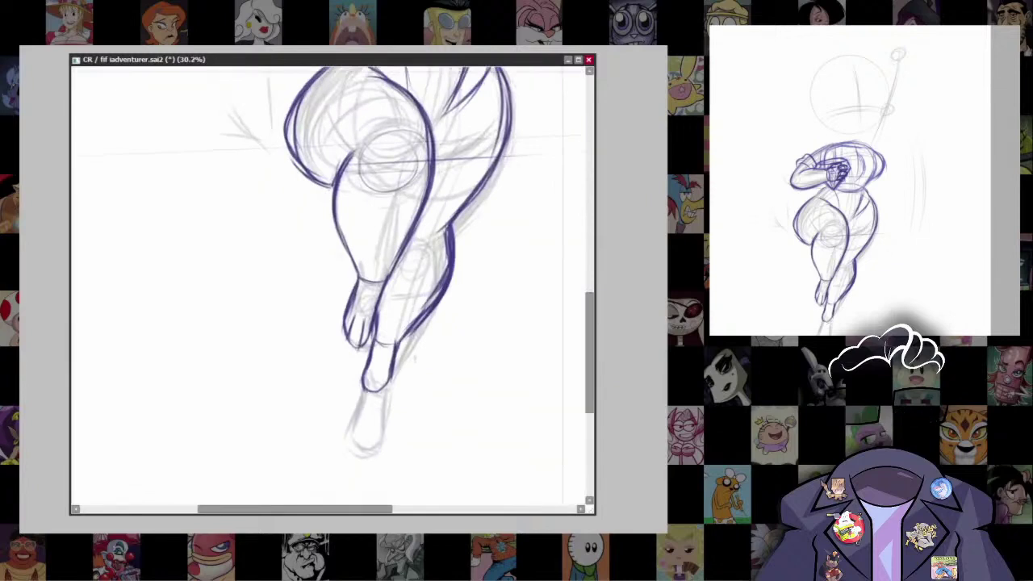
left_click_drag(375, 323, 368, 327)
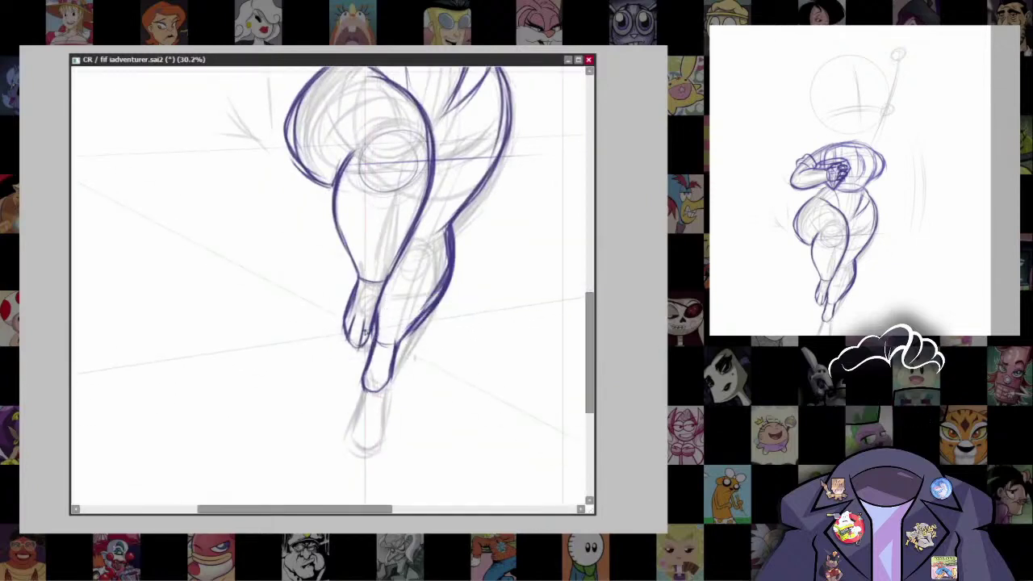
left_click_drag(365, 333, 386, 392)
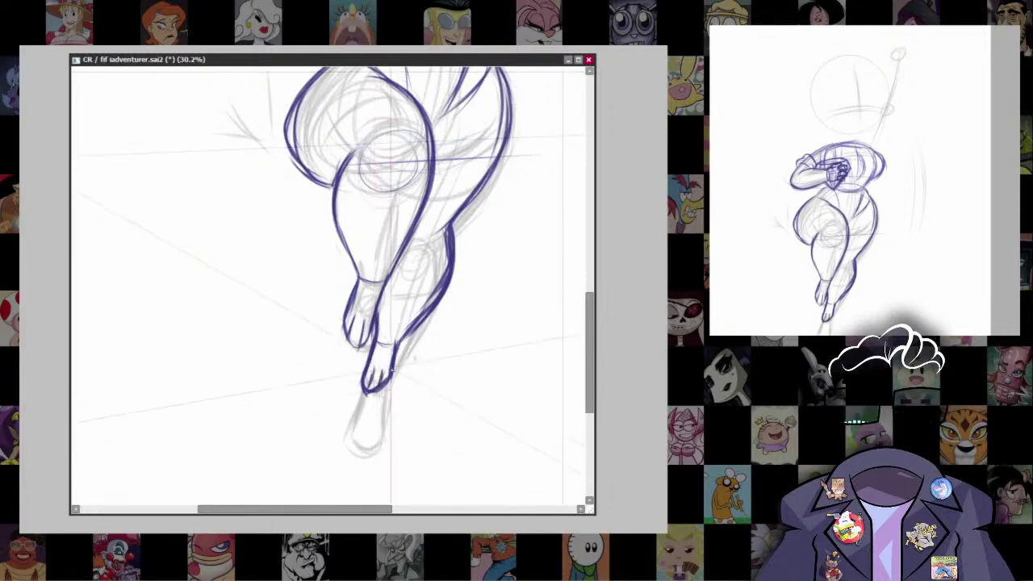
Step: Draw baggy trouser legs around both calves, closing each with a curved hem above the ankle
left_click_drag(426, 216, 381, 320)
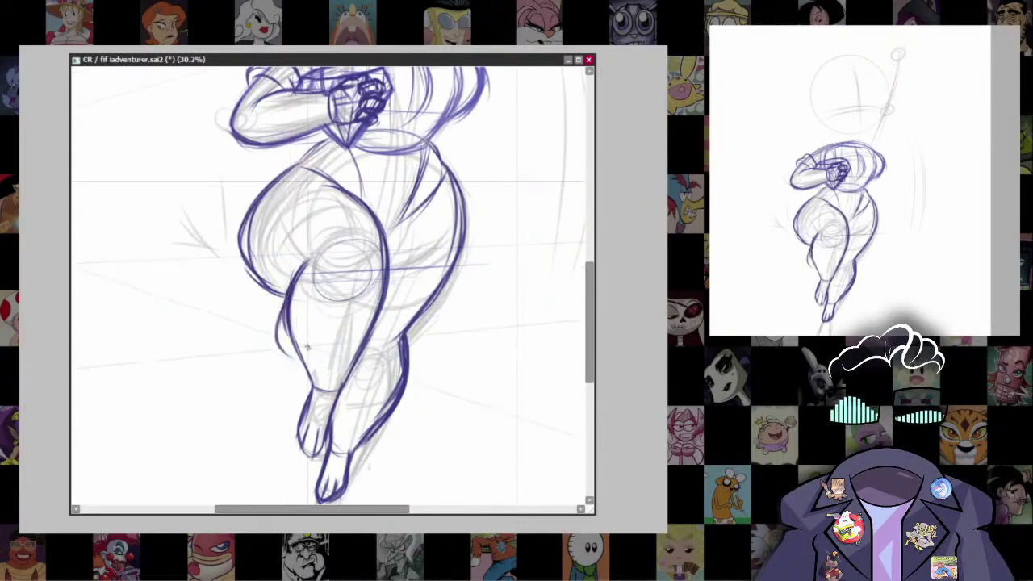
left_click_drag(289, 297, 355, 353)
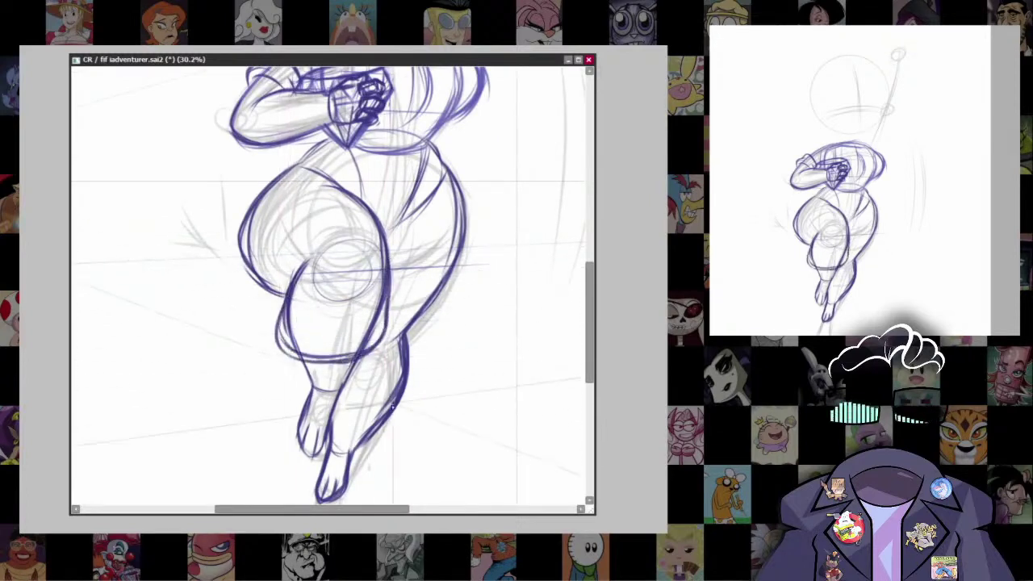
scroll(398, 335, "down", 2)
scroll(375, 308, "up", 3)
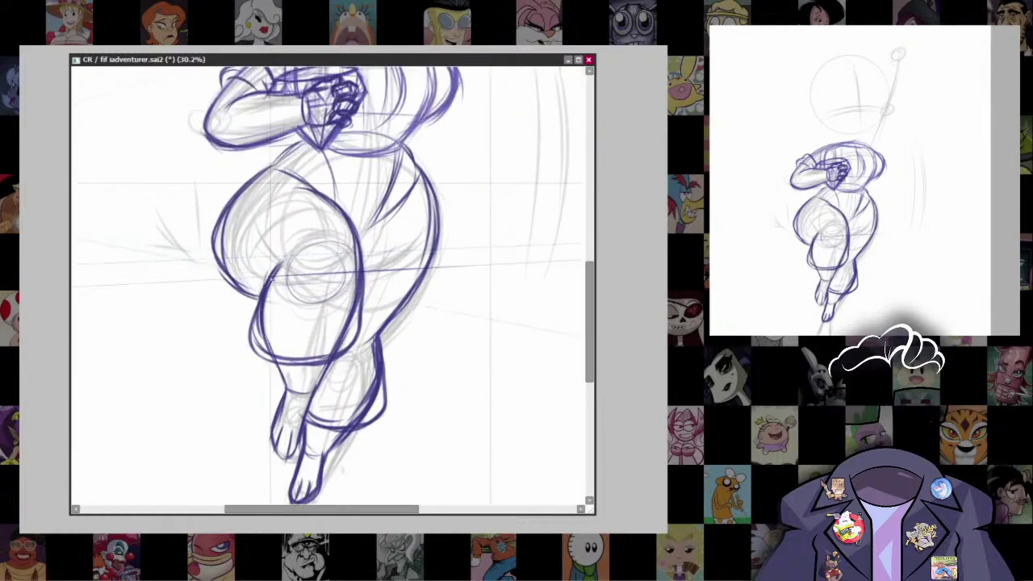
Step: Draw a slanted pocket on the front hip and a narrow pocket along the back hip's outer edge
mouse_move(371, 299)
left_mouse_down()
mouse_move(357, 336)
mouse_move(314, 242)
mouse_move(262, 306)
left_mouse_up()
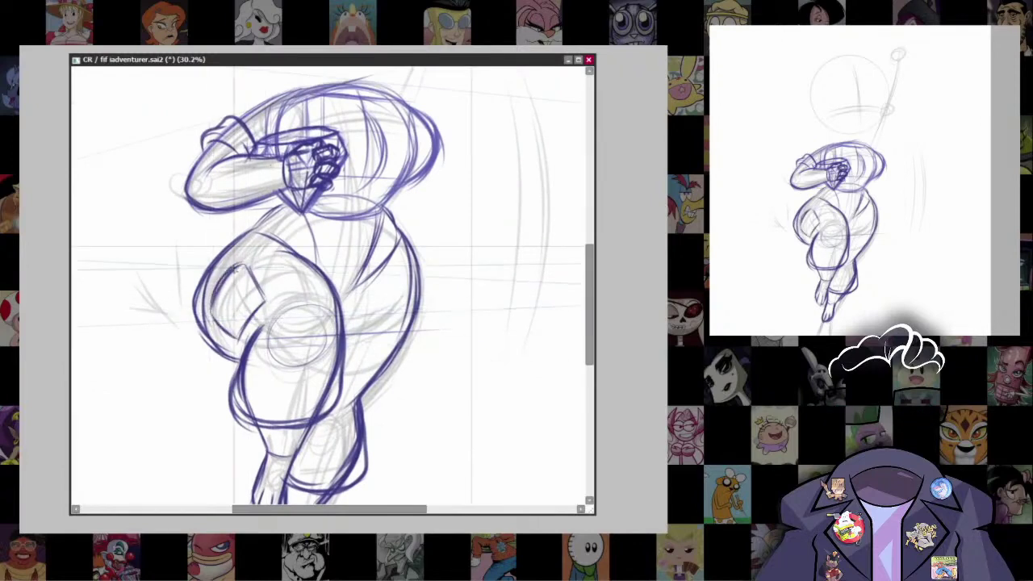
left_click_drag(239, 340, 231, 332)
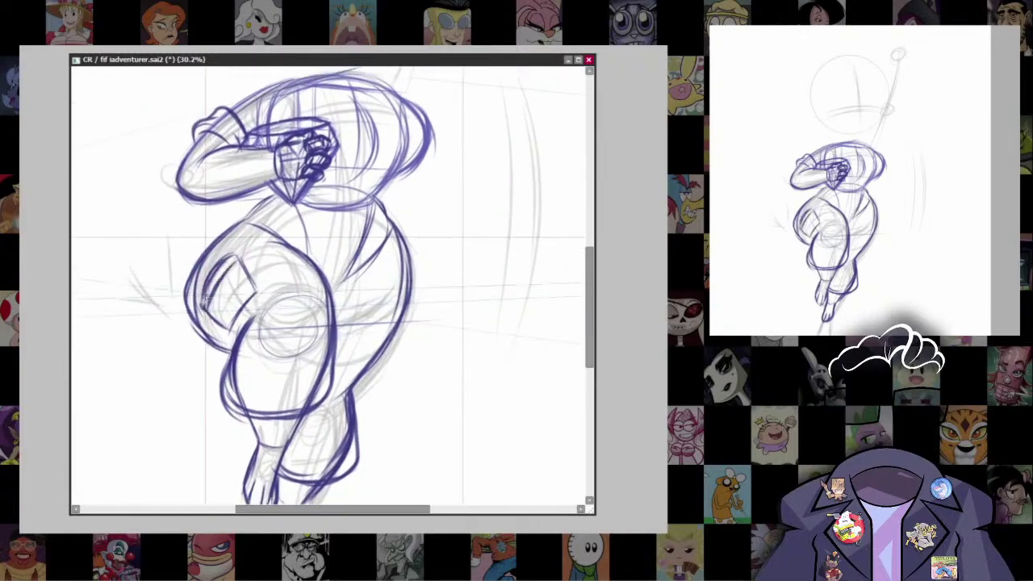
mouse_move(211, 297)
left_mouse_down()
mouse_move(235, 256)
mouse_move(218, 153)
mouse_move(212, 230)
left_mouse_up()
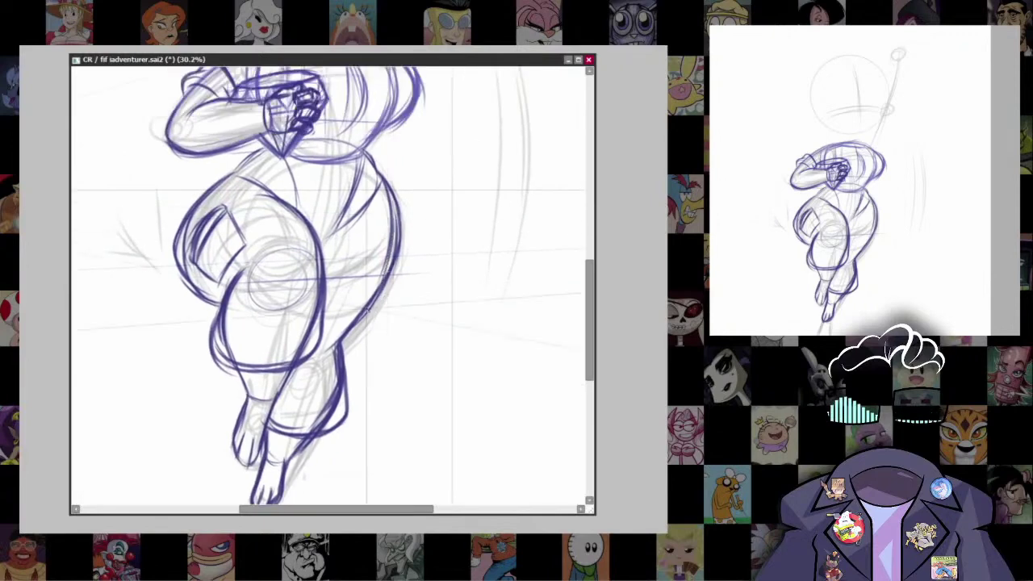
left_click_drag(408, 228, 379, 303)
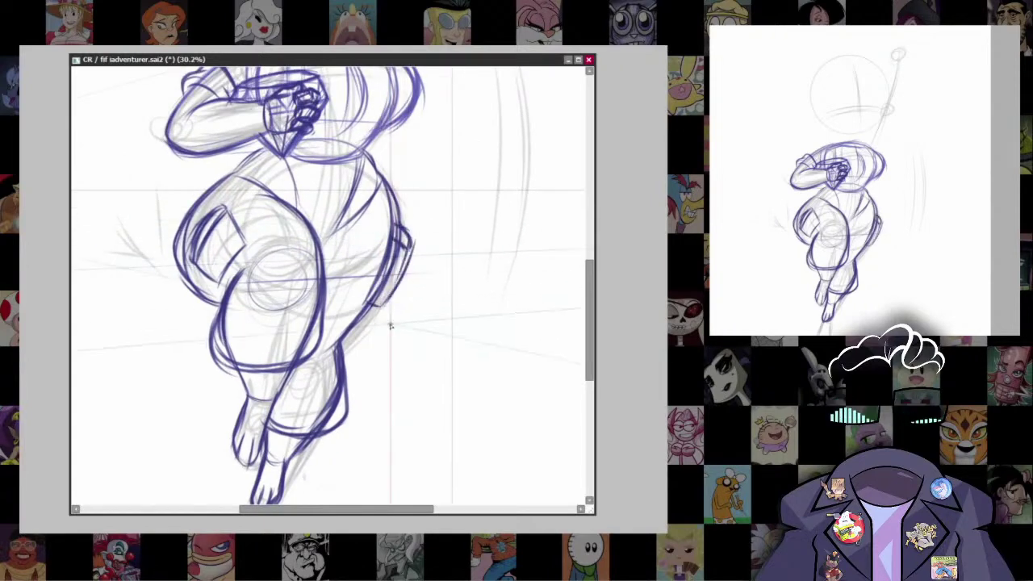
left_click_drag(390, 325, 390, 378)
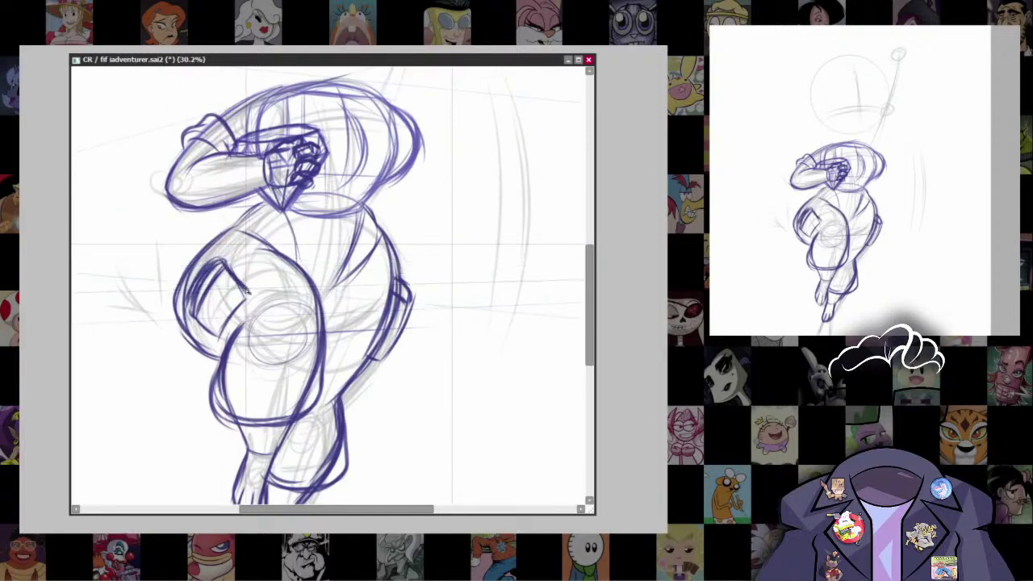
Step: Draw a rectangular belt buckle at the waist and extend the curved belt from both of its sides
left_click_drag(419, 324, 366, 389)
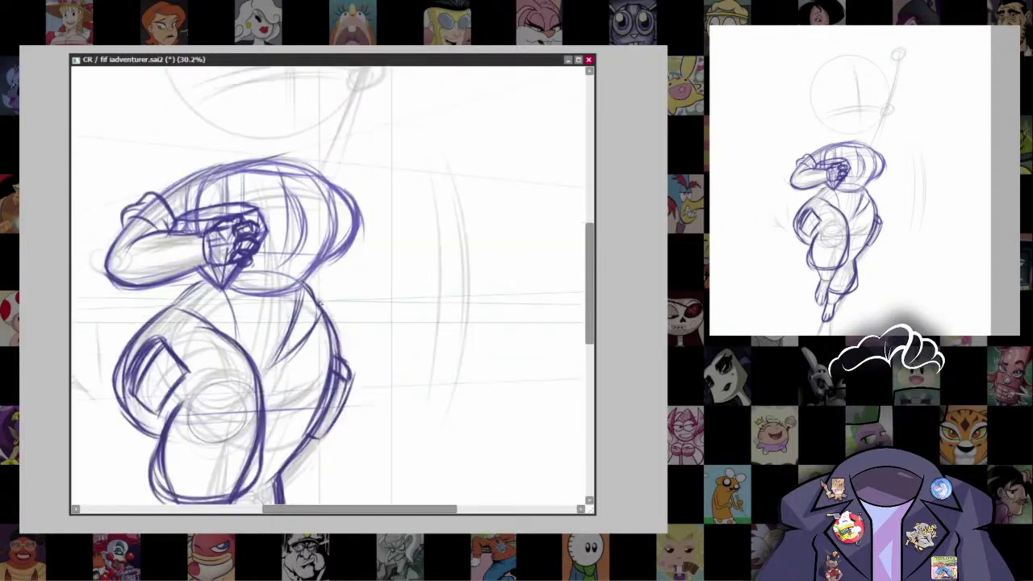
left_click_drag(325, 305, 353, 339)
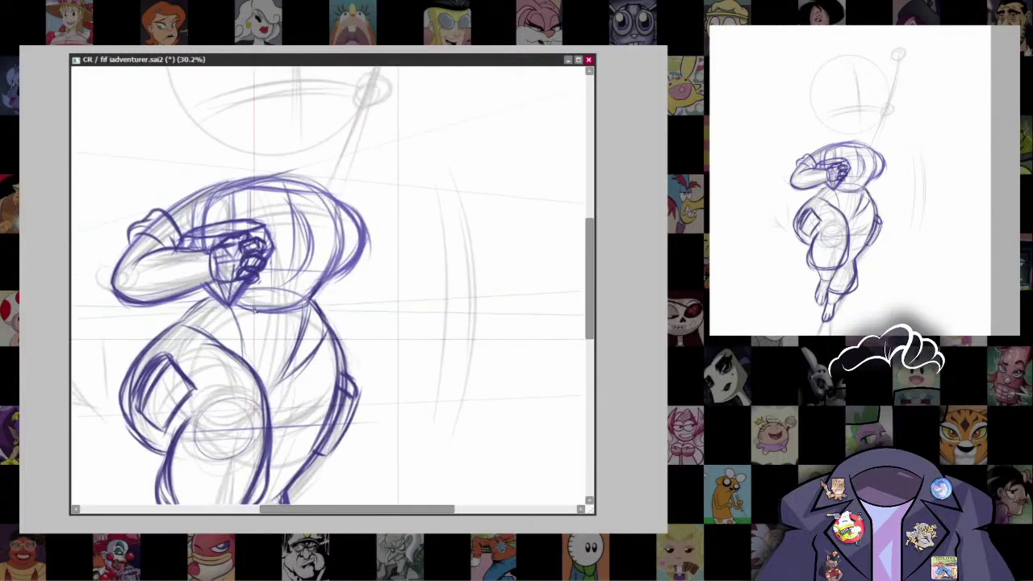
mouse_move(281, 311)
left_mouse_down()
mouse_move(346, 283)
mouse_move(349, 317)
mouse_move(371, 292)
left_mouse_up()
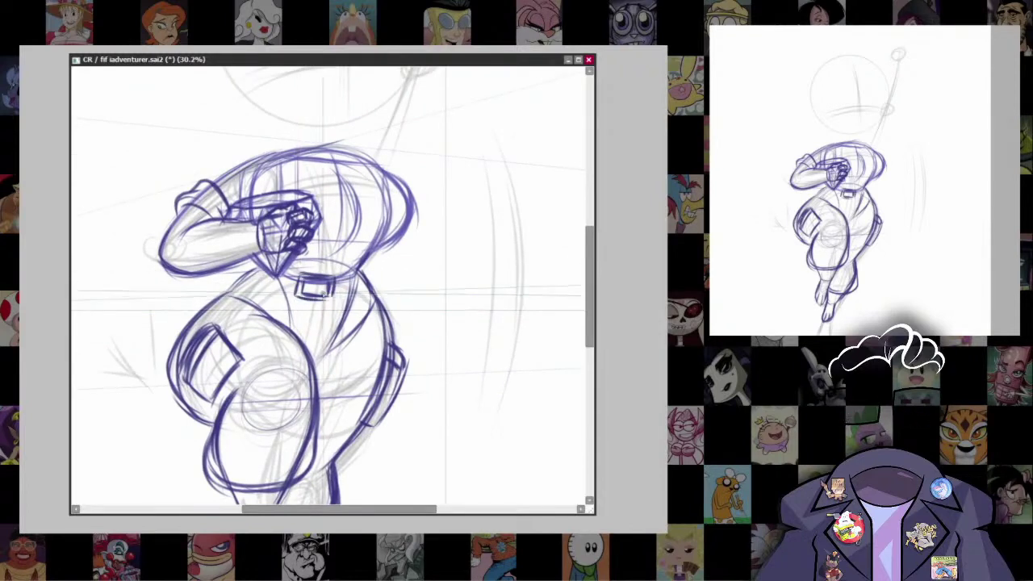
left_click_drag(330, 300, 320, 321)
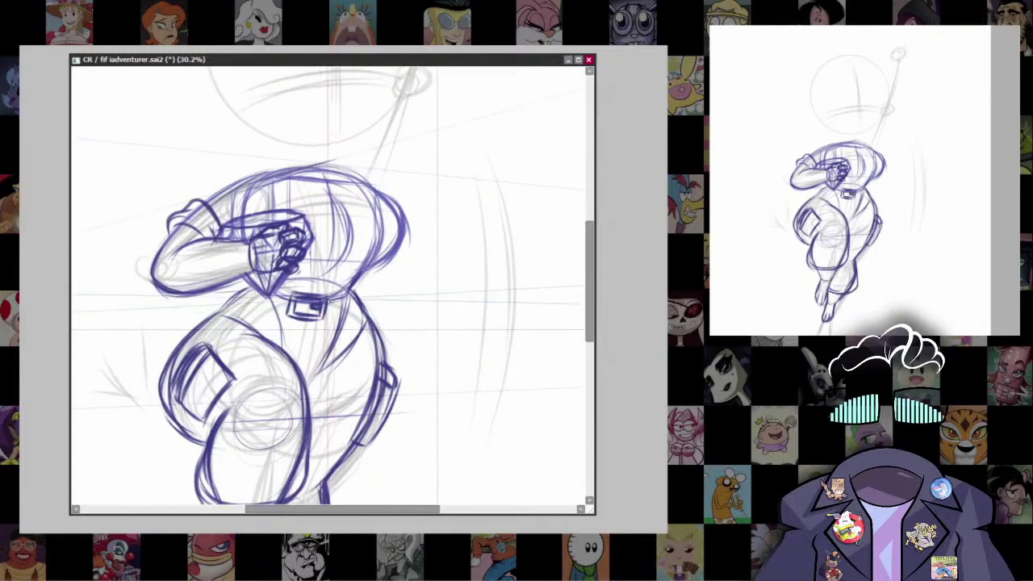
left_click_drag(353, 288, 277, 305)
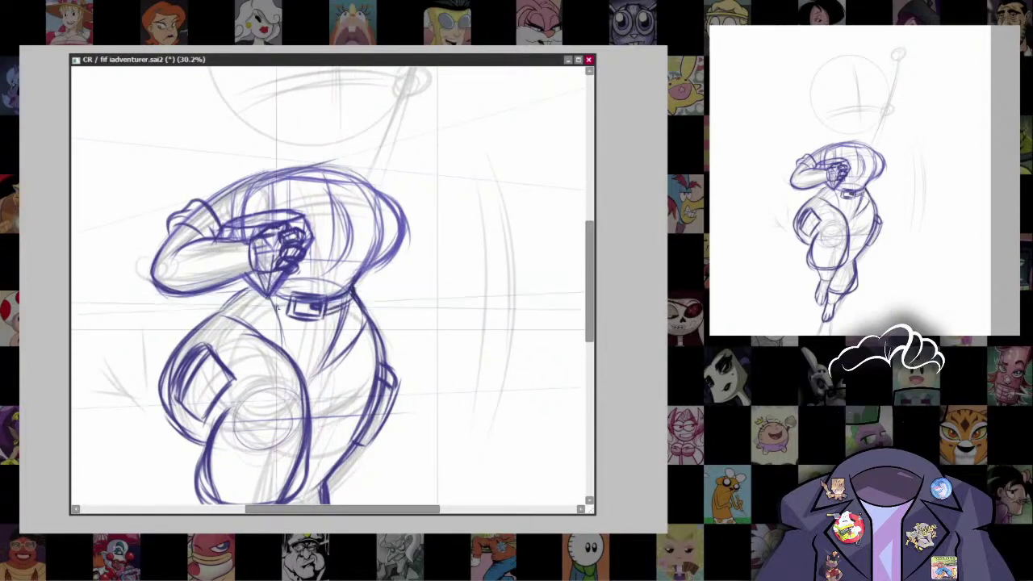
left_click_drag(363, 302, 343, 261)
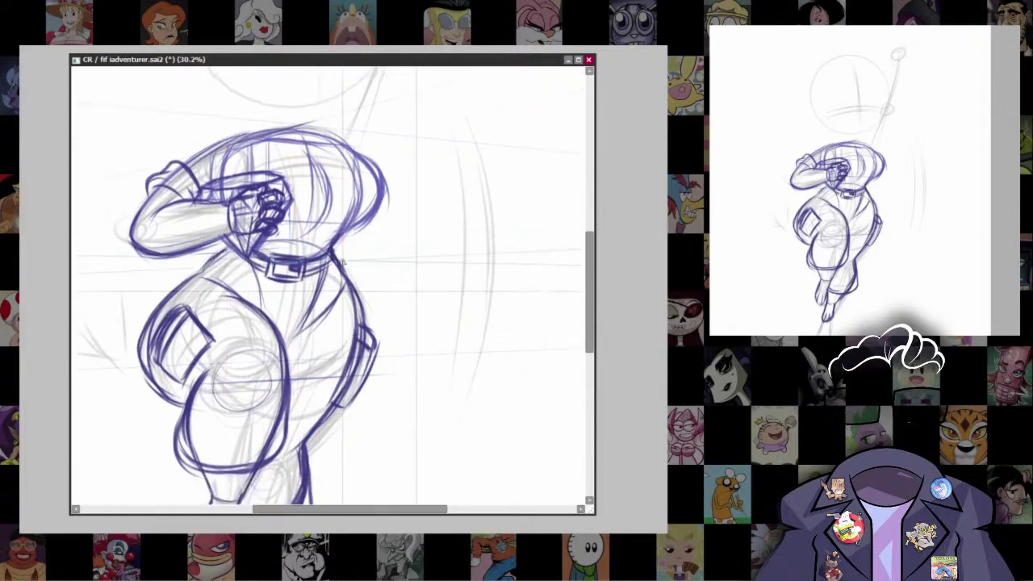
Step: Draw crossing lines inside the front hip pocket to divide it into panels
scroll(351, 342, "down", 3)
scroll(275, 436, "up", 2)
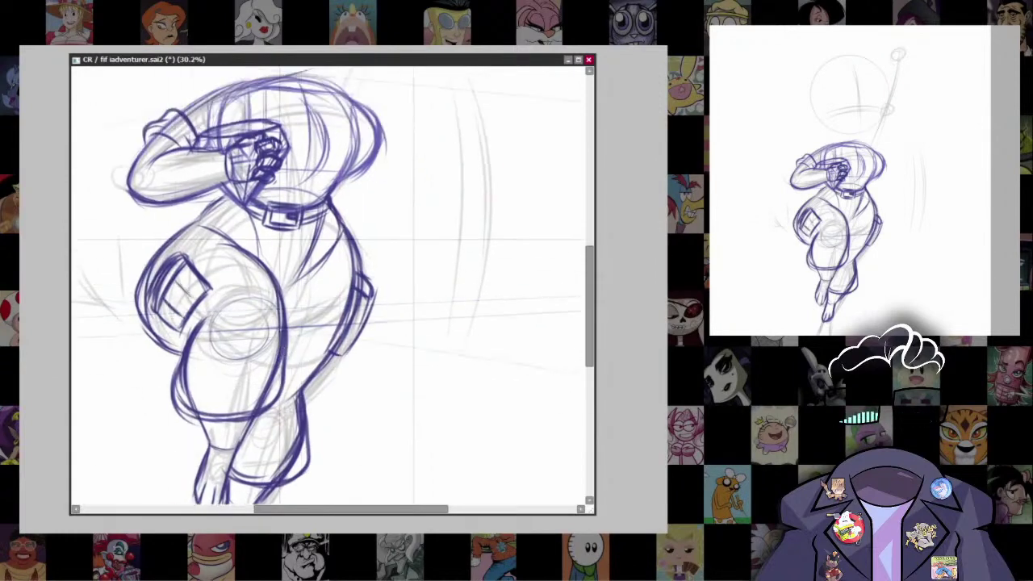
scroll(336, 331, "down", 3)
scroll(297, 281, "up", 3)
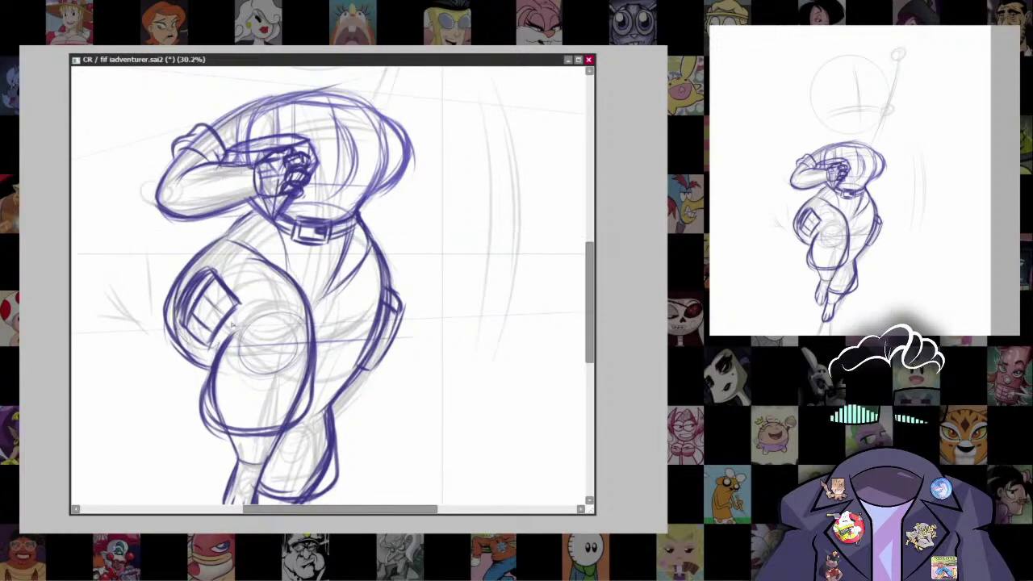
Step: Select the front hip pocket, nudge it slightly on the thigh and release the selection
mouse_move(182, 255)
left_mouse_down()
mouse_move(179, 348)
mouse_move(257, 366)
mouse_move(244, 286)
left_mouse_up()
scroll(496, 208, "down", 3)
scroll(461, 226, "up", 3)
scroll(461, 226, "down", 1)
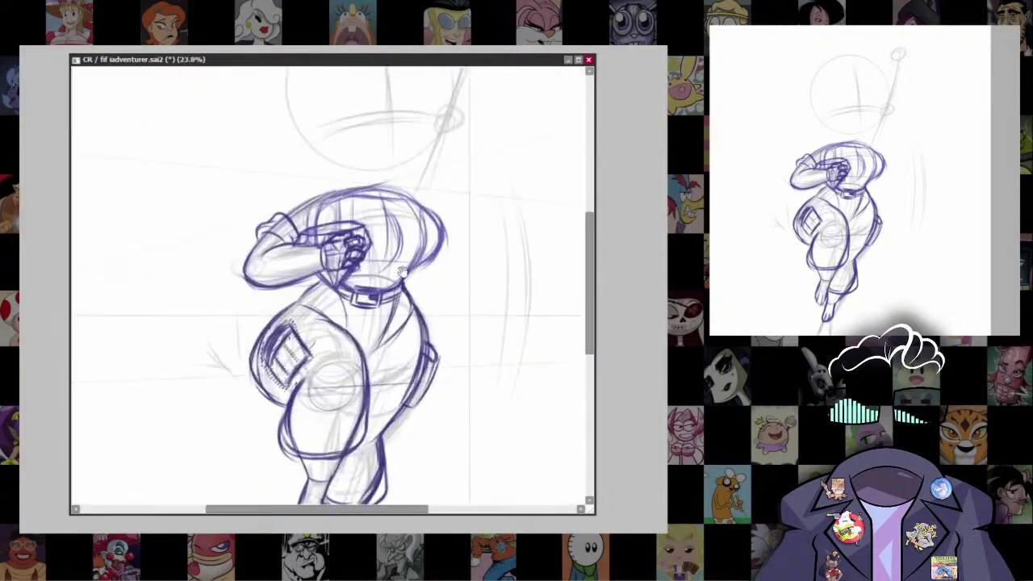
scroll(508, 377, "up", 1)
scroll(508, 377, "up", 2)
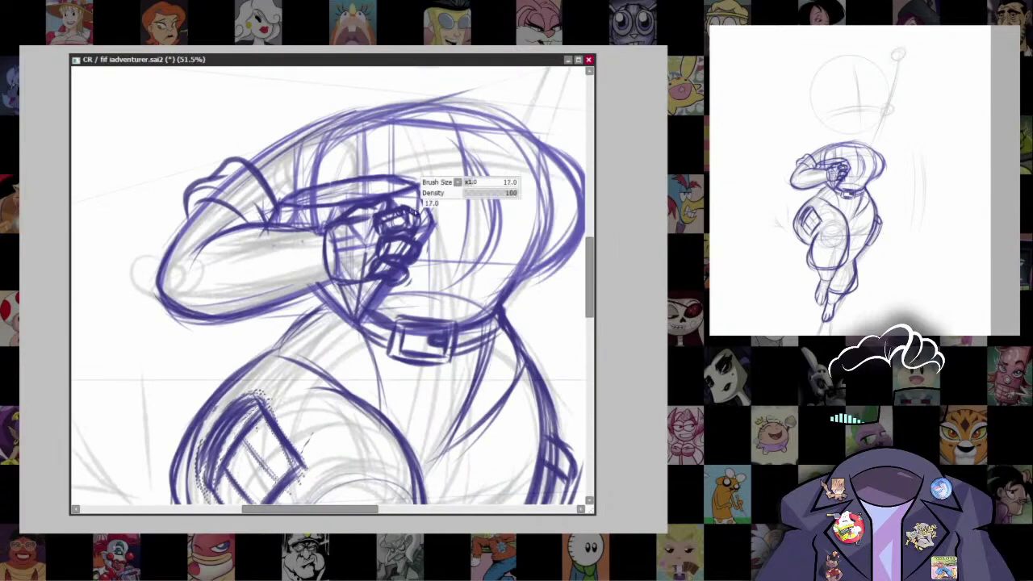
key("ctrl+d")
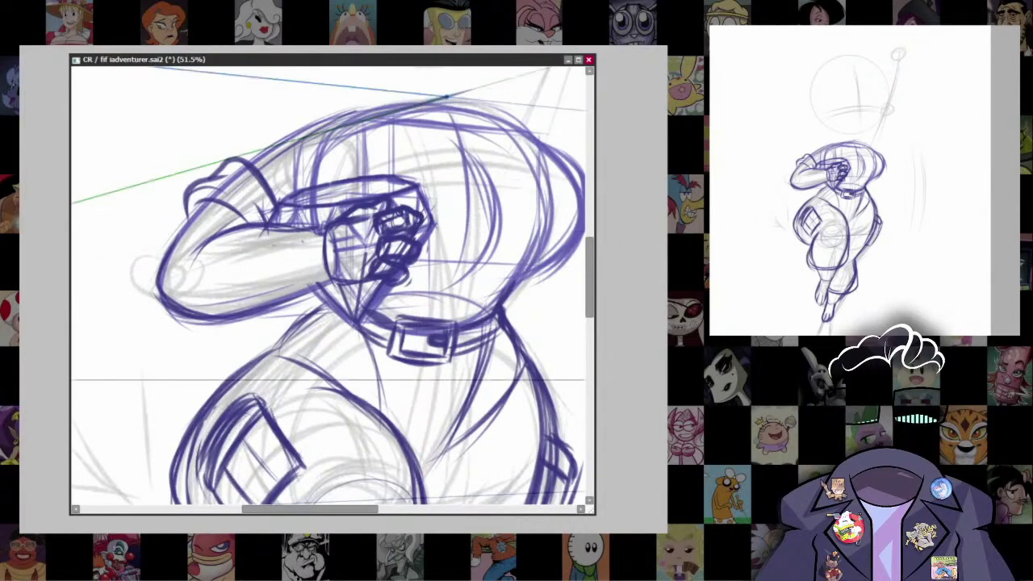
Step: Reduce the brush size and reinforce the baggy trouser legs' outlines and gathered hems
key("bracketleft")
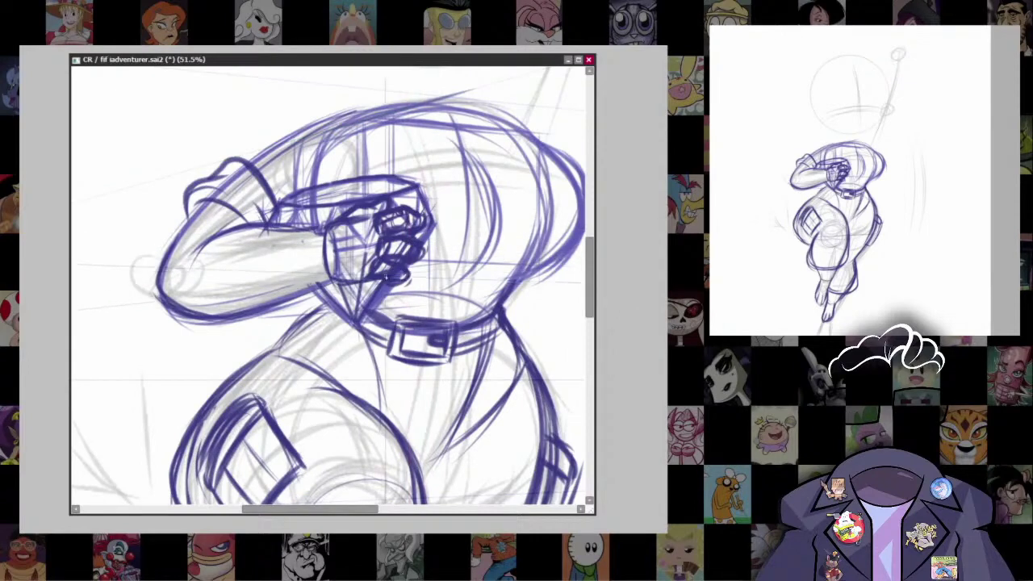
left_click_drag(549, 173, 368, 356)
scroll(368, 356, "down", 5)
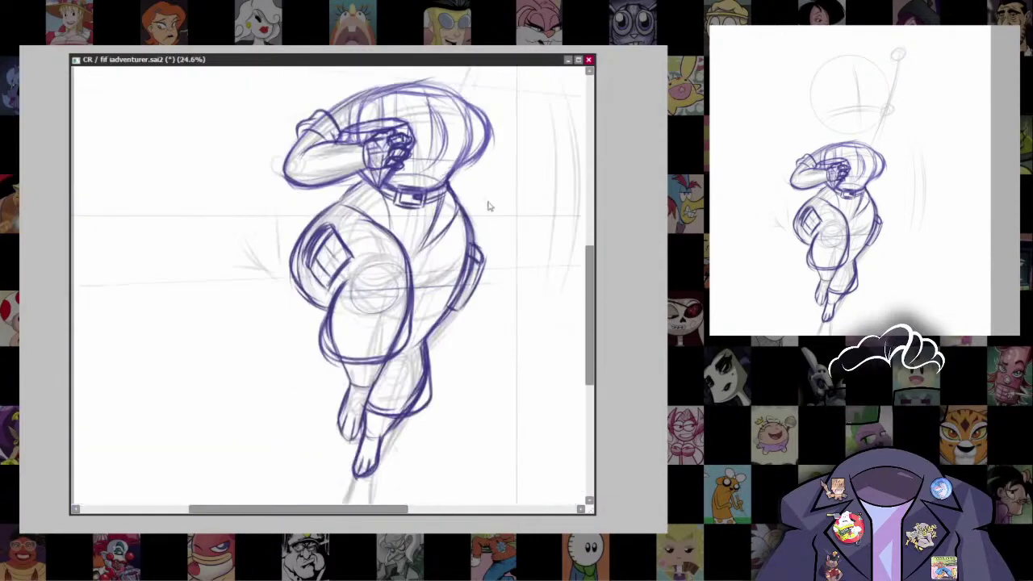
scroll(408, 413, "up", 3)
key("bracketleft")
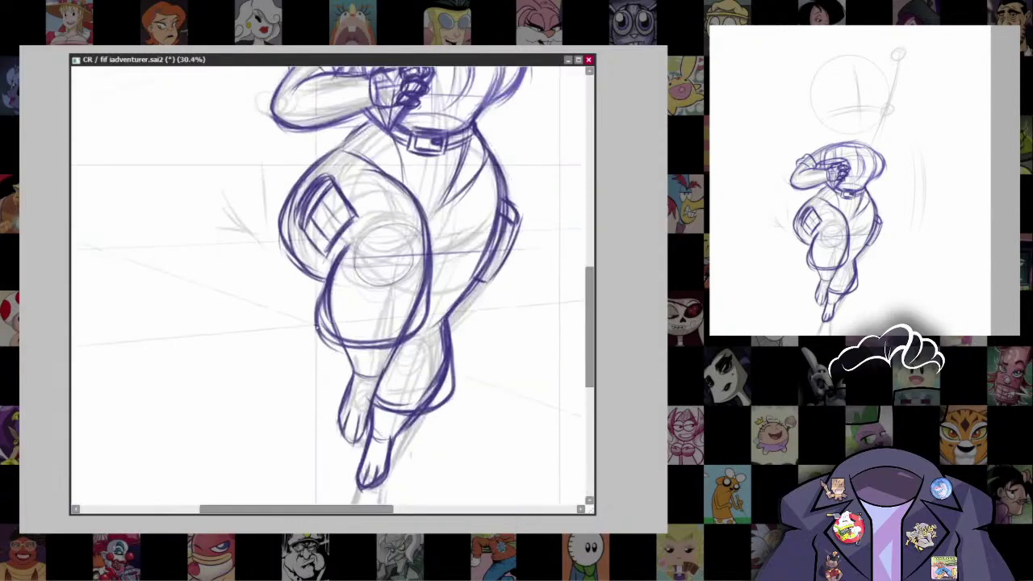
left_click_drag(427, 306, 297, 452)
Step: Reduce the brush size and draw the head's curved centre line and the dome arcs inside the rough circle
left_click_drag(405, 164, 461, 357)
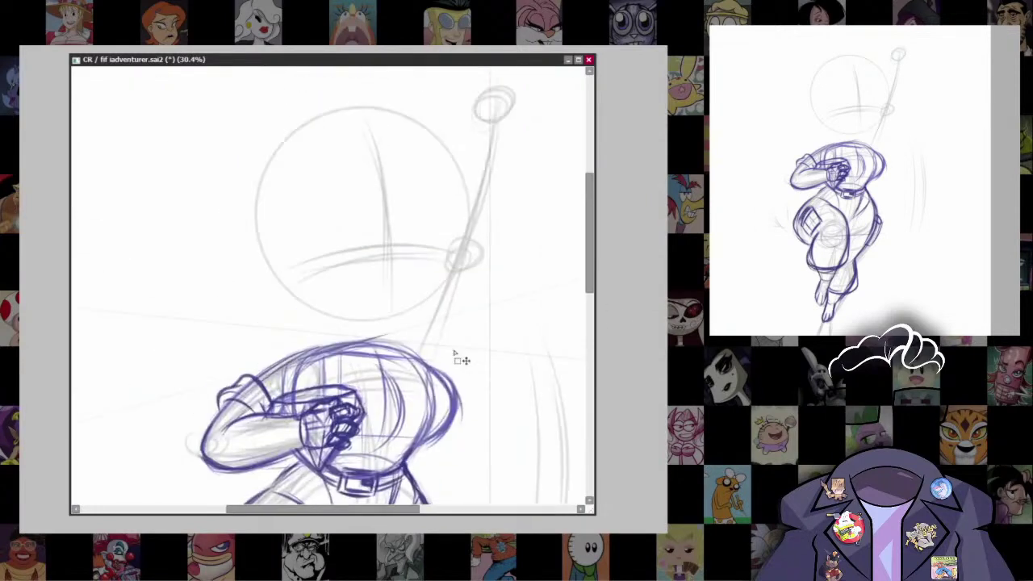
key("bracketleft")
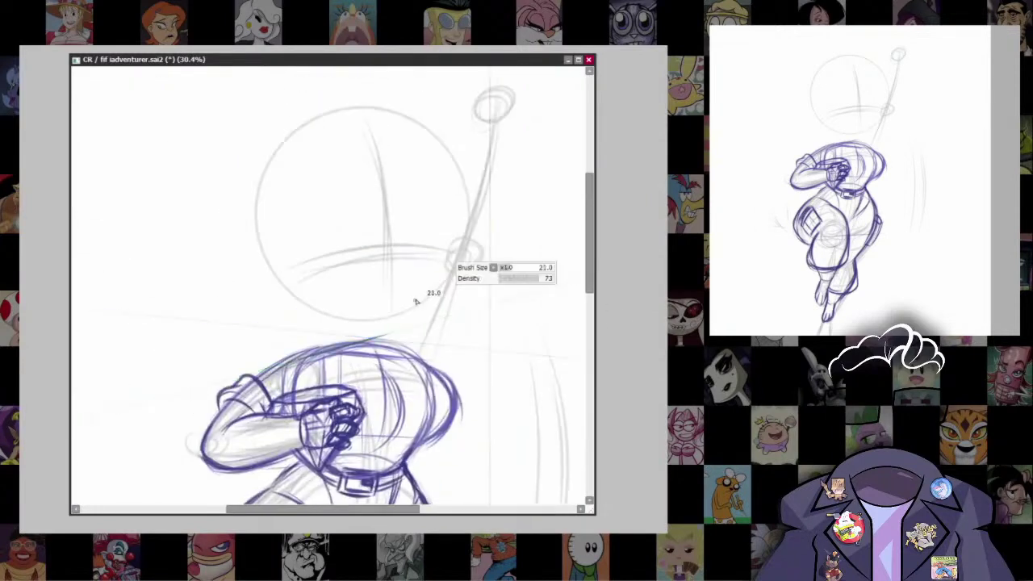
left_click_drag(415, 295, 357, 320)
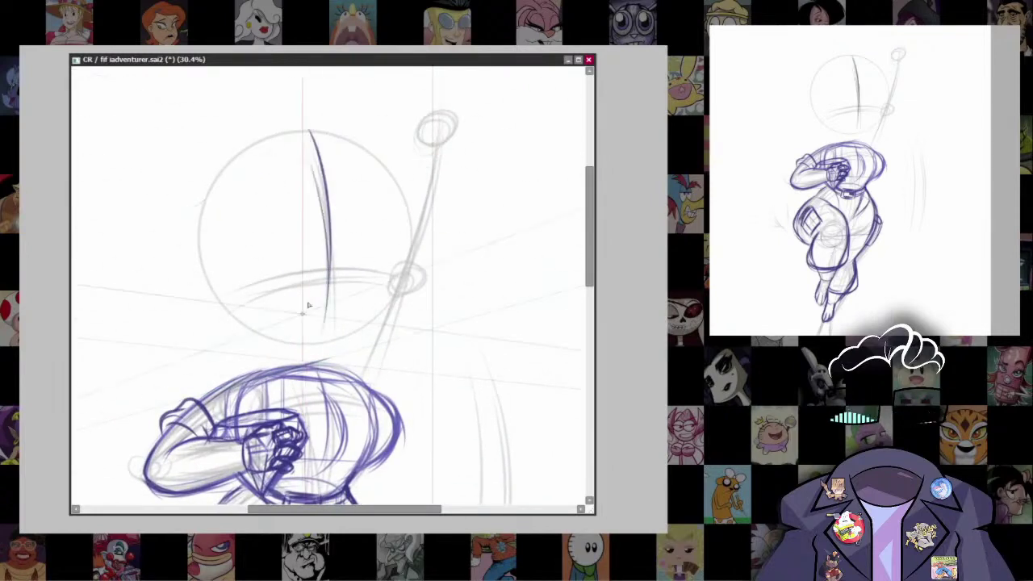
mouse_move(326, 190)
left_mouse_down()
mouse_move(335, 323)
mouse_move(379, 346)
left_mouse_up()
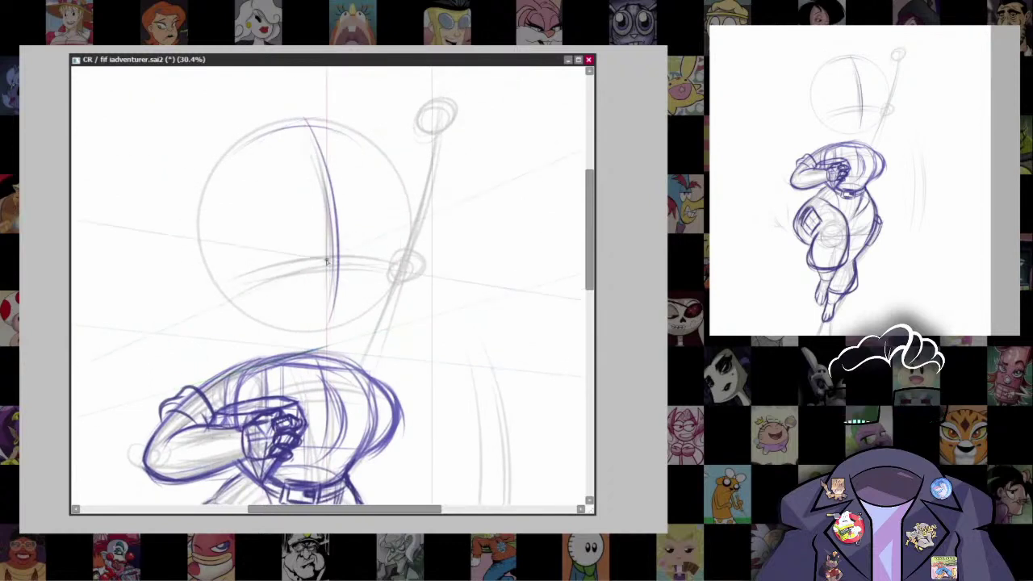
left_click_drag(215, 226, 316, 148)
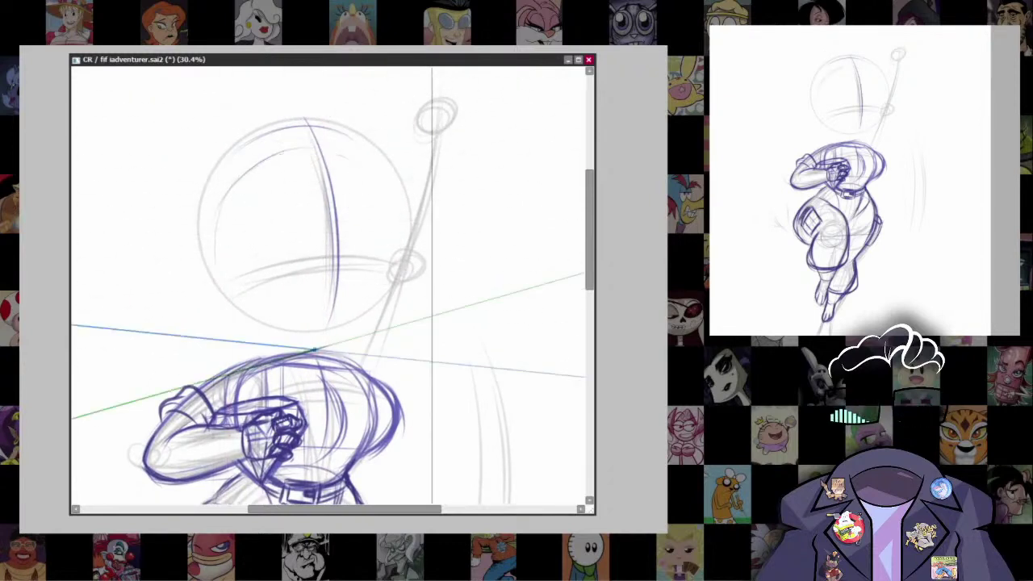
mouse_move(216, 271)
left_mouse_down()
mouse_move(243, 180)
mouse_move(310, 150)
mouse_move(379, 179)
mouse_move(397, 218)
left_mouse_up()
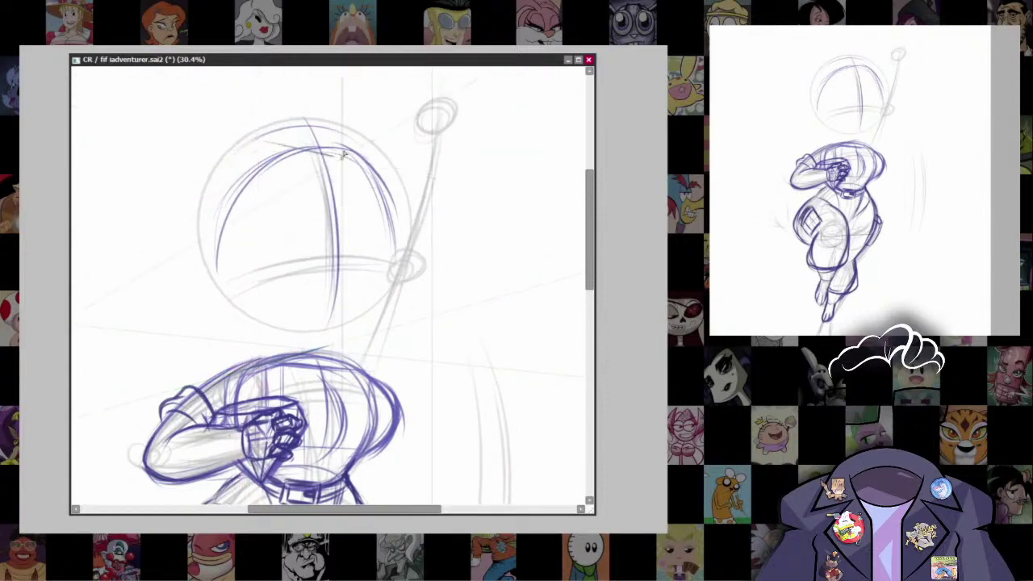
Step: Construct a perspective box around the head with slanted top edges, vertical corners and receding lower edges
mouse_move(343, 155)
left_mouse_down()
mouse_move(259, 146)
mouse_move(176, 200)
left_mouse_up()
left_click_drag(258, 149, 259, 266)
mouse_move(195, 278)
left_mouse_down()
mouse_move(197, 202)
mouse_move(201, 290)
left_mouse_up()
left_click_drag(242, 265, 387, 281)
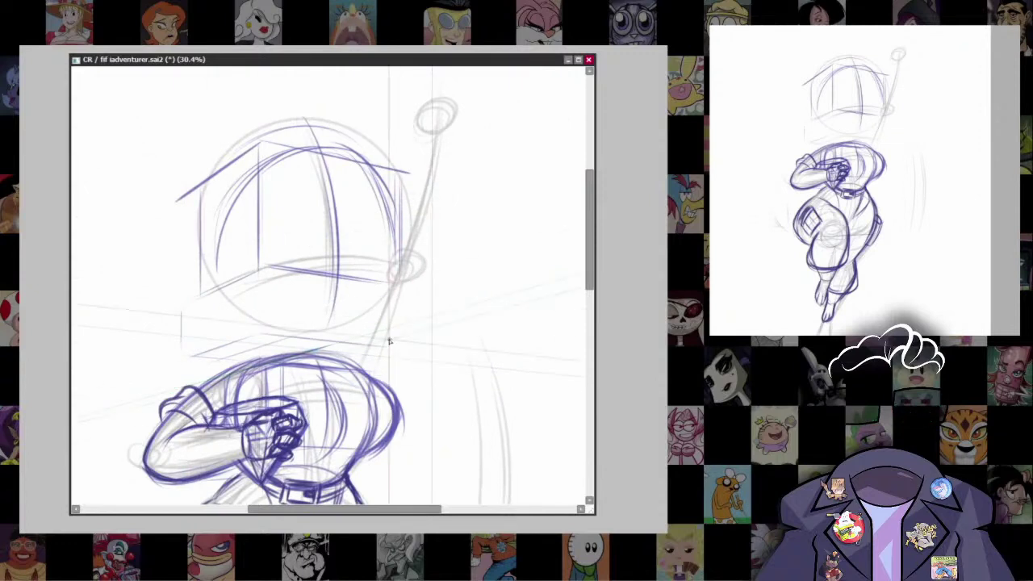
scroll(389, 342, "down", 4)
scroll(438, 169, "up", 3)
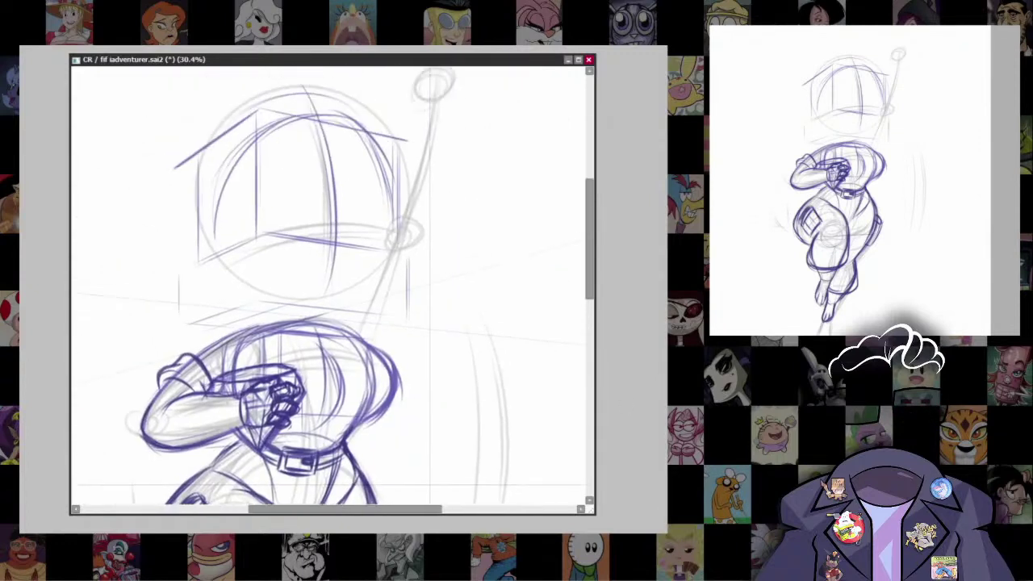
scroll(331, 287, "up", 2)
key("bracketleft")
mouse_move(212, 298)
left_mouse_down()
mouse_move(233, 201)
mouse_move(336, 187)
left_mouse_up()
left_click_drag(260, 185, 365, 202)
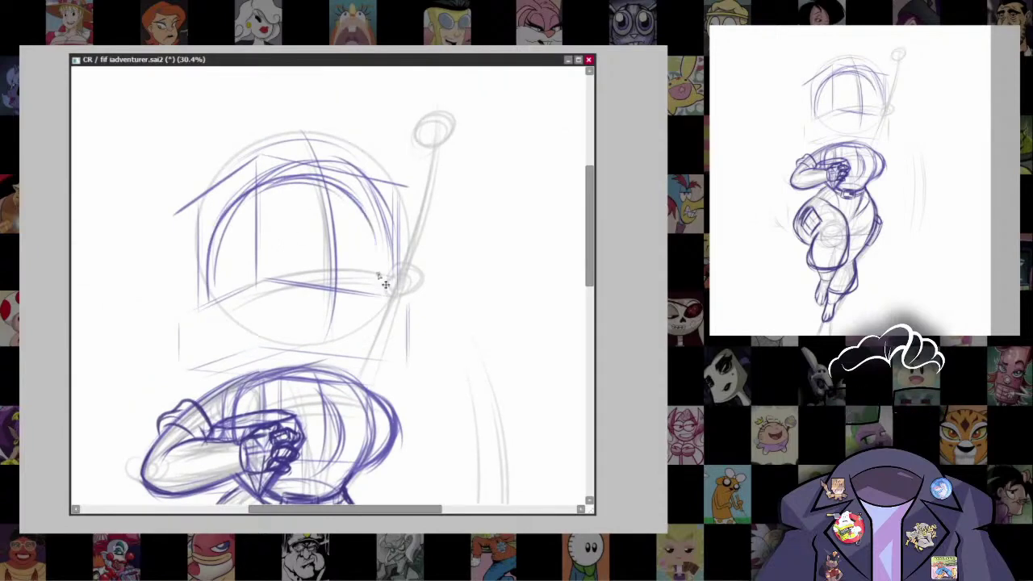
key("ctrl+z")
key("ctrl+z")
key("ctrl+z")
key("ctrl+z")
key("ctrl+z")
Step: Draw a bold dome for the skull inside the box and close it with a rounded lower face outline
left_click_drag(210, 296, 288, 182)
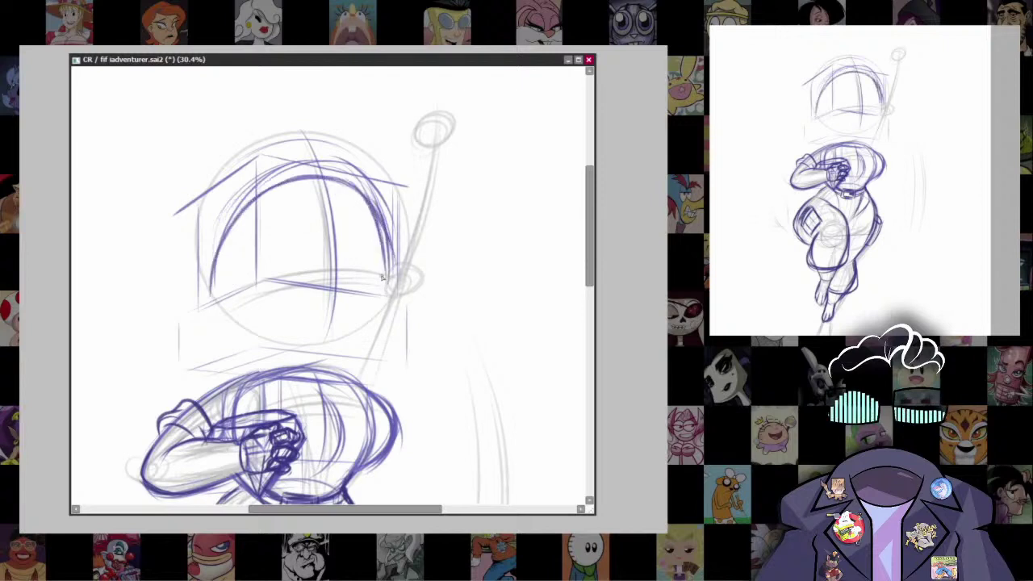
mouse_move(212, 268)
left_mouse_down()
mouse_move(271, 339)
mouse_move(292, 339)
left_mouse_up()
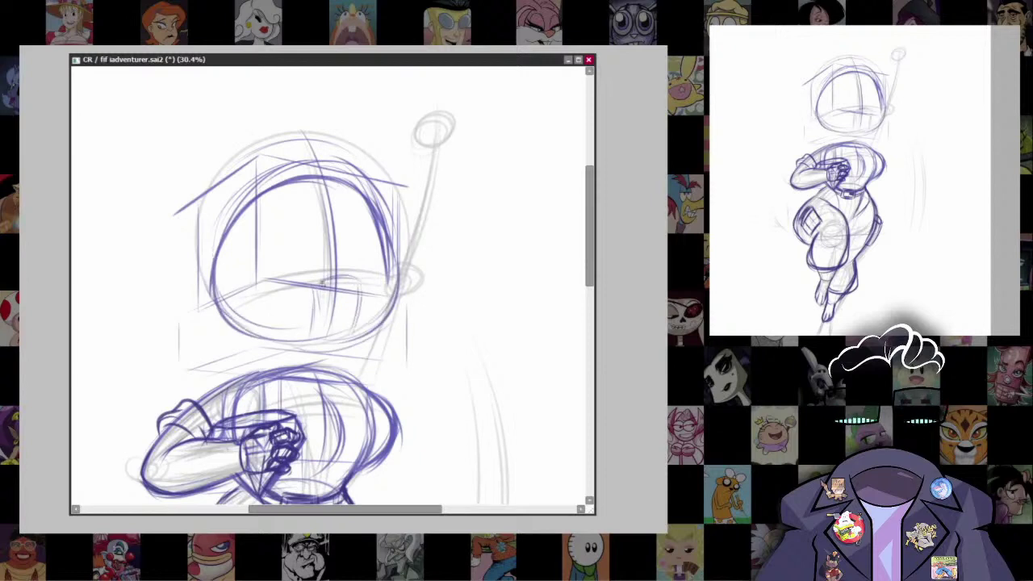
Step: Sketch the pointed oval nose where the face guidelines cross and a wavy smile line beneath it
left_click_drag(372, 268, 341, 293)
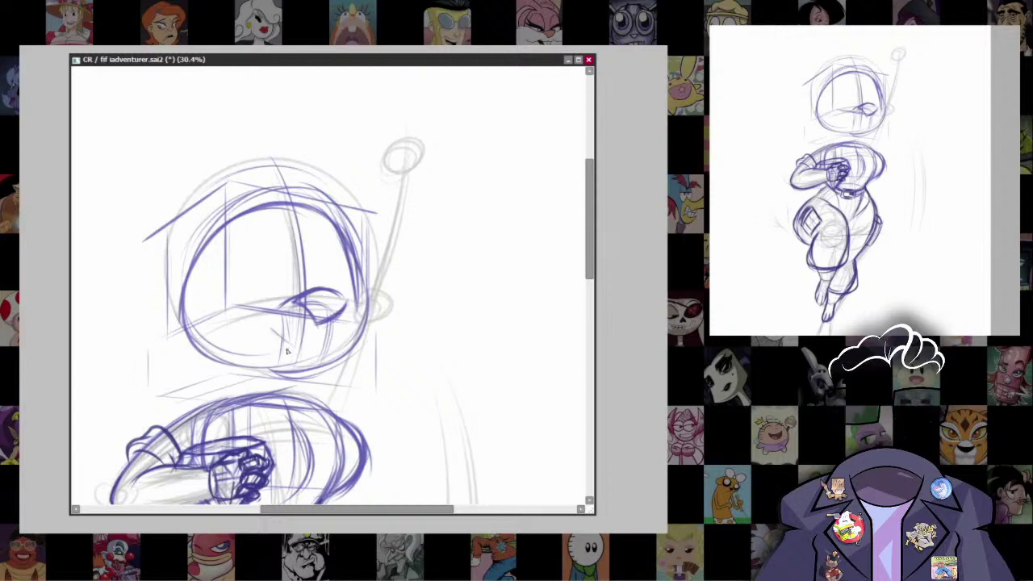
mouse_move(245, 326)
left_mouse_down()
mouse_move(265, 312)
mouse_move(222, 327)
left_mouse_up()
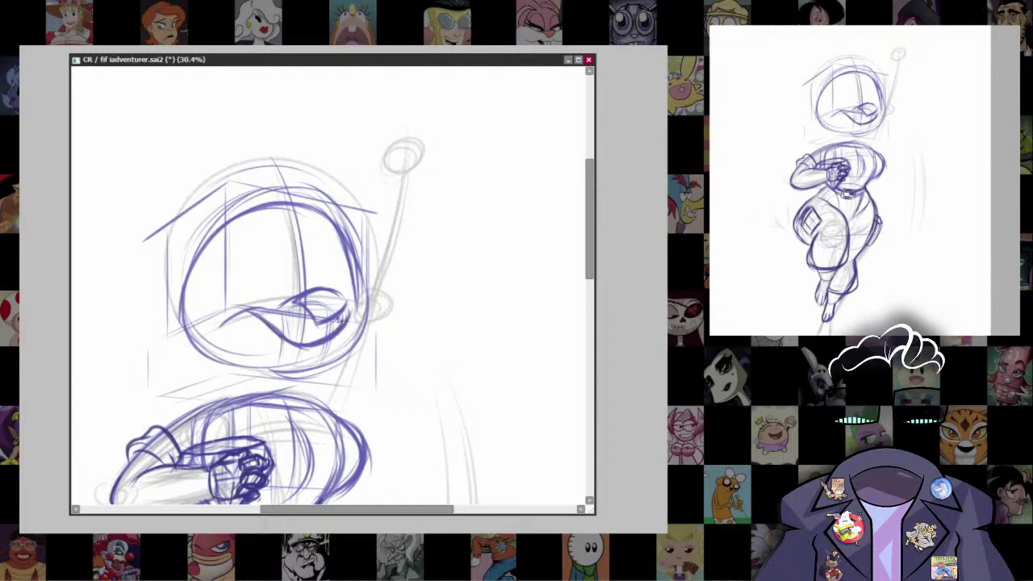
scroll(337, 319, "down", 3)
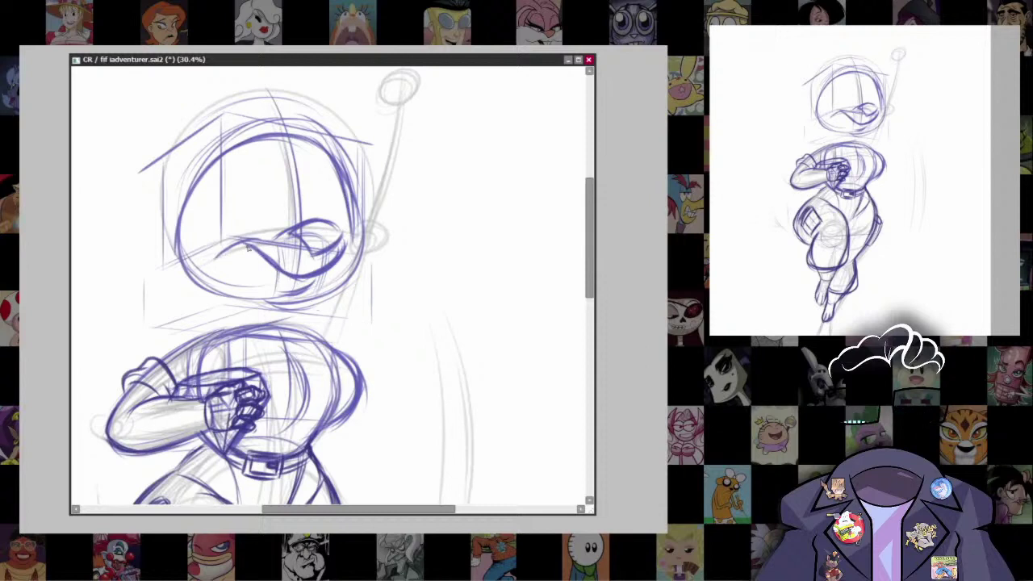
Step: Draw the open mouth's lower contour curving beneath the smile line
left_click_drag(341, 244, 363, 261)
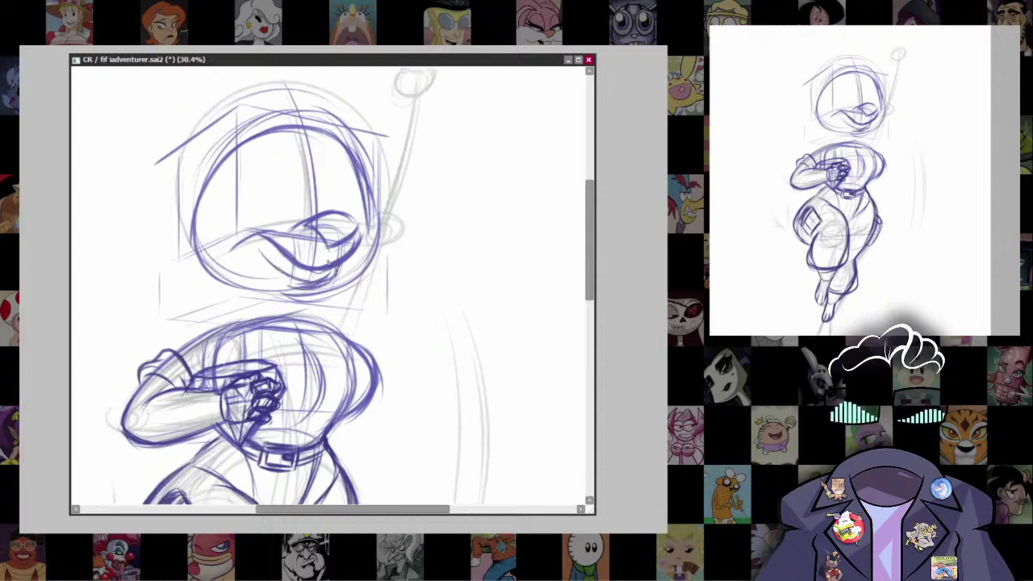
key("ctrl+z")
left_click_drag(286, 284, 270, 250)
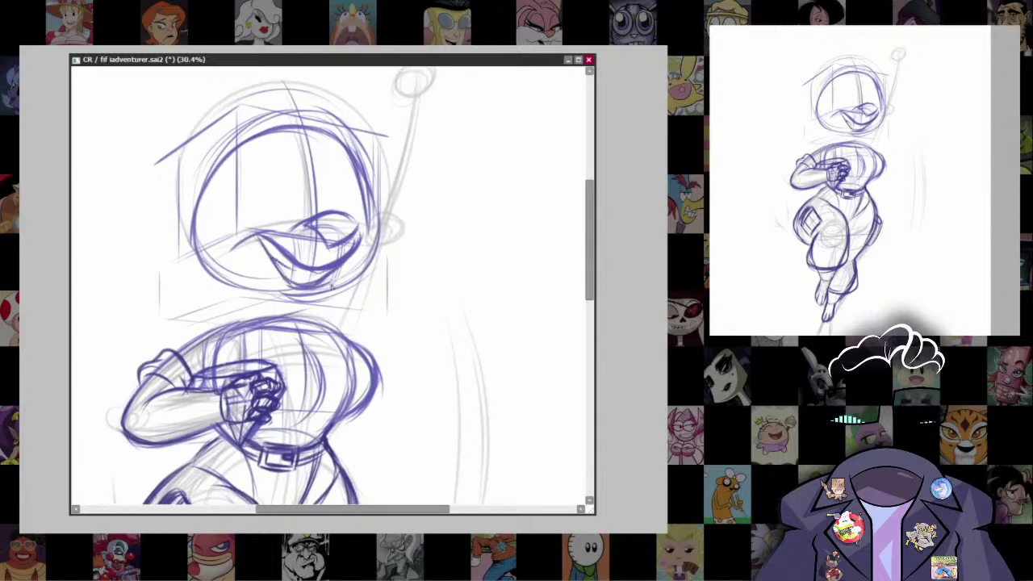
Step: Increase the brush size and thicken the nose's upper contour and pointed tip
scroll(406, 156, "down", 5)
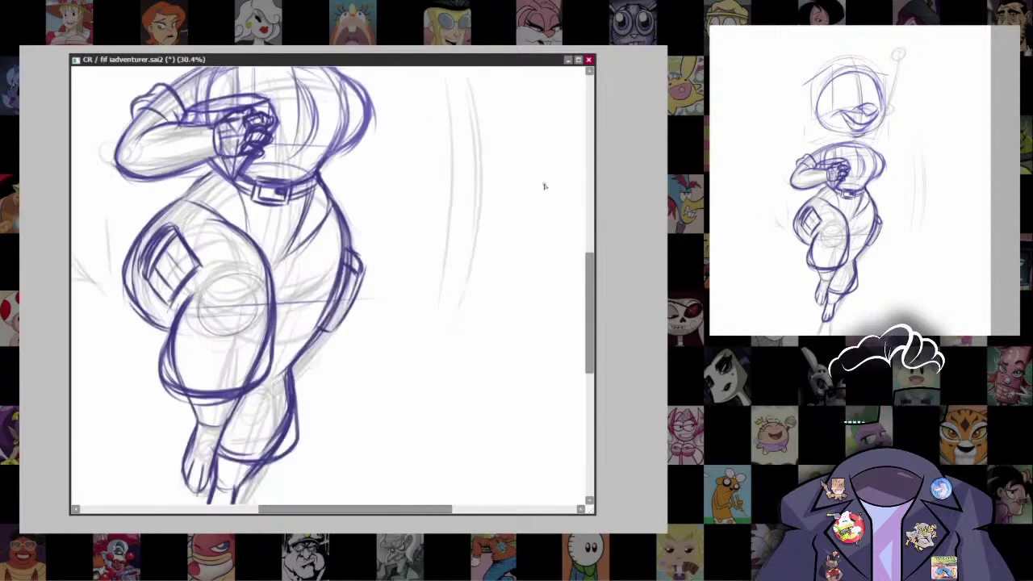
scroll(456, 289, "up", 5)
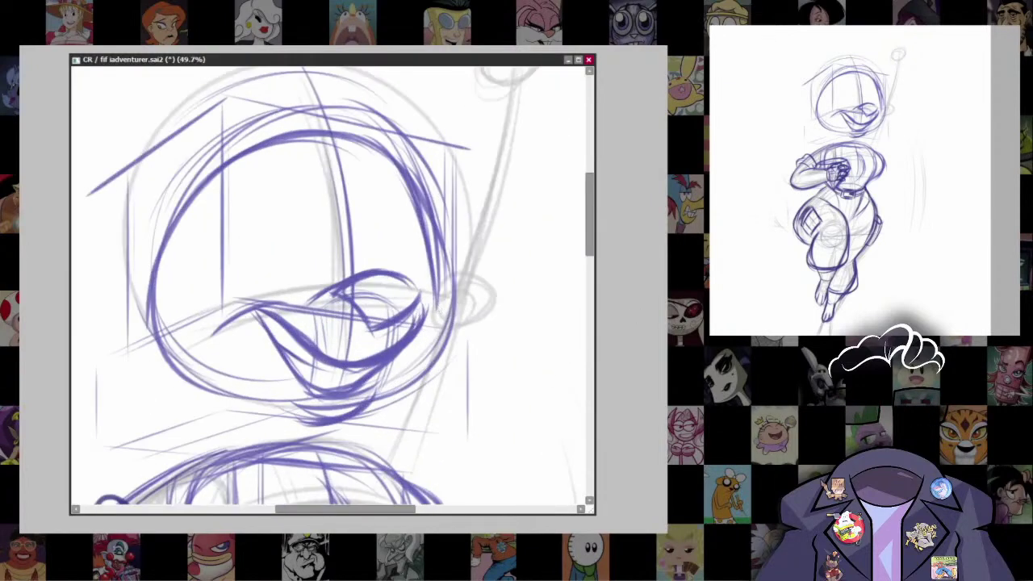
key("bracketright")
mouse_move(355, 286)
left_mouse_down()
mouse_move(388, 266)
mouse_move(417, 294)
left_mouse_up()
left_click_drag(317, 302, 300, 316)
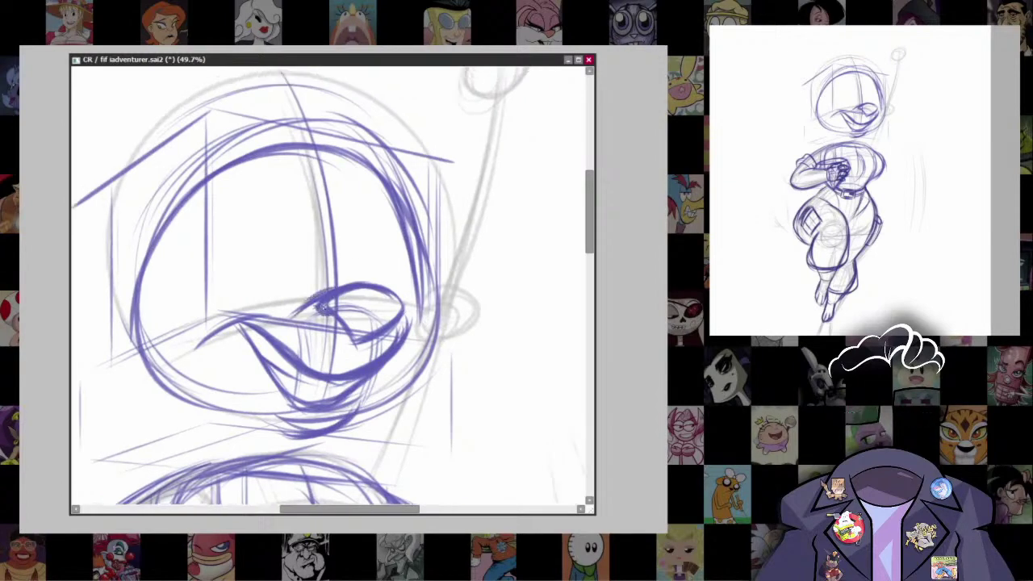
Step: Transform the selected nose to adjust its placement over the smile and apply the change
left_click_drag(474, 449, 432, 376)
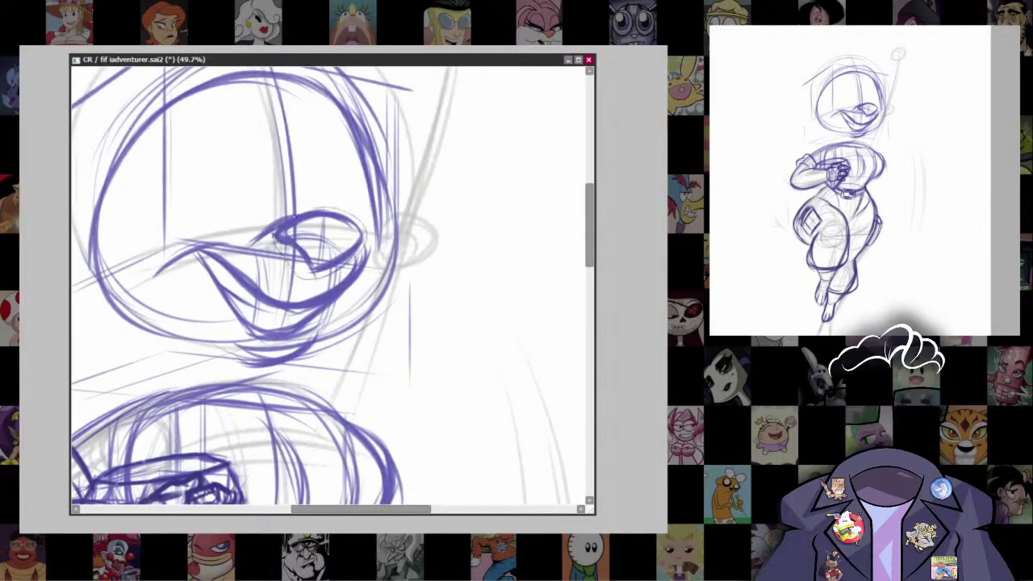
key("ctrl+t")
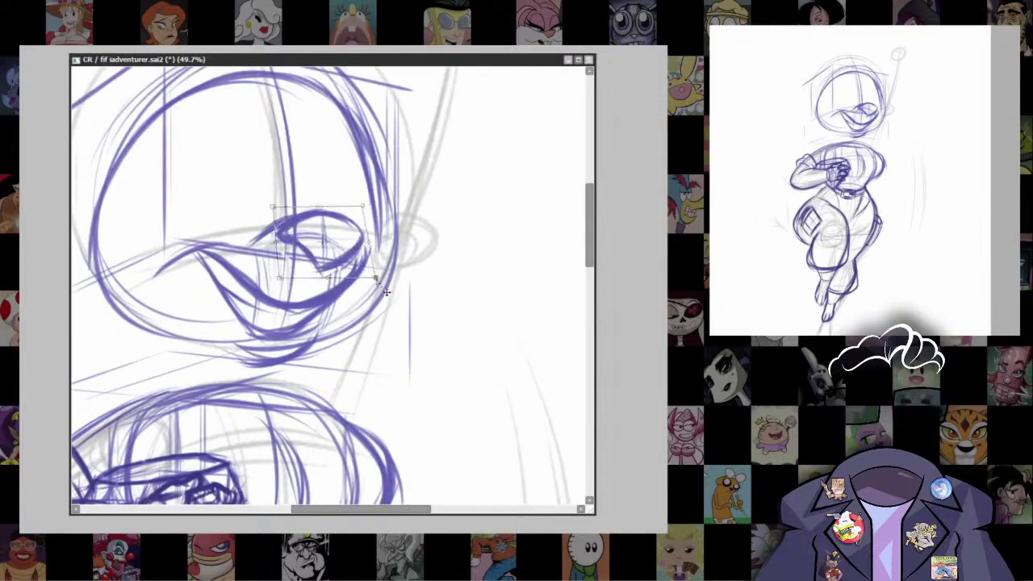
left_click_drag(280, 254, 284, 241)
key("Return")
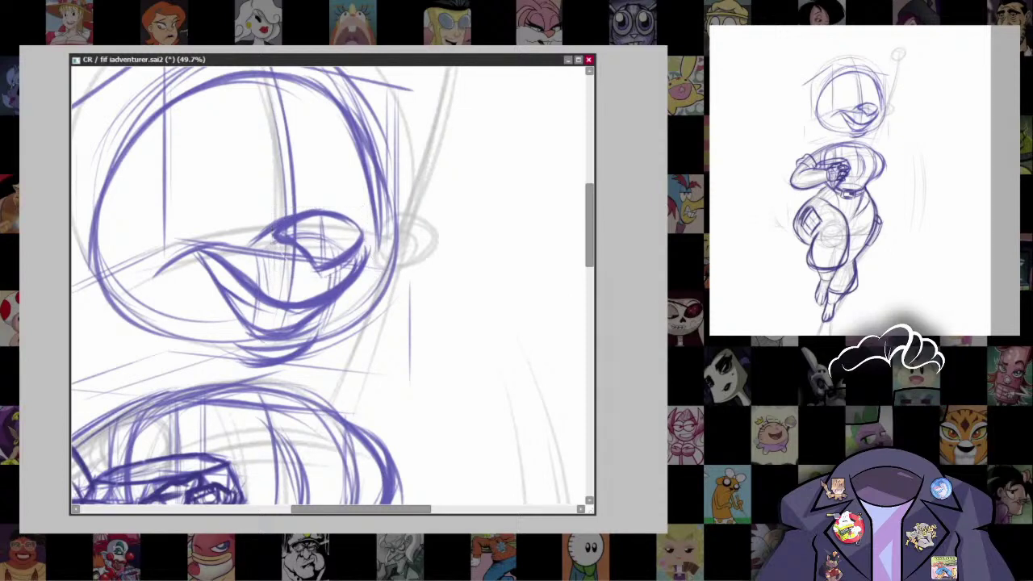
Step: Rough in the bulging left cheek beyond the head outline and draw the short neck joining the torso
left_click_drag(302, 274, 423, 339)
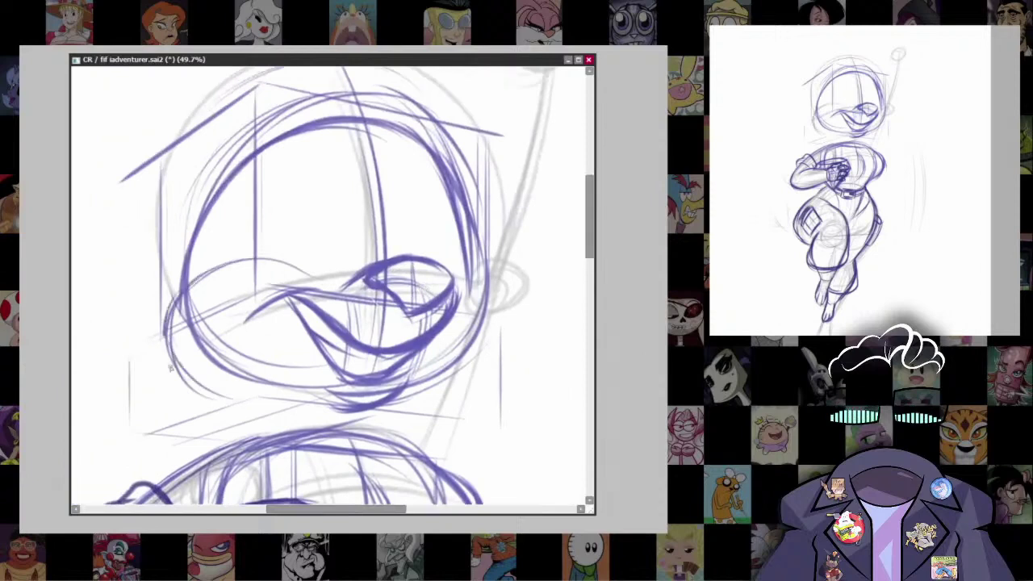
left_click_drag(348, 386, 320, 284)
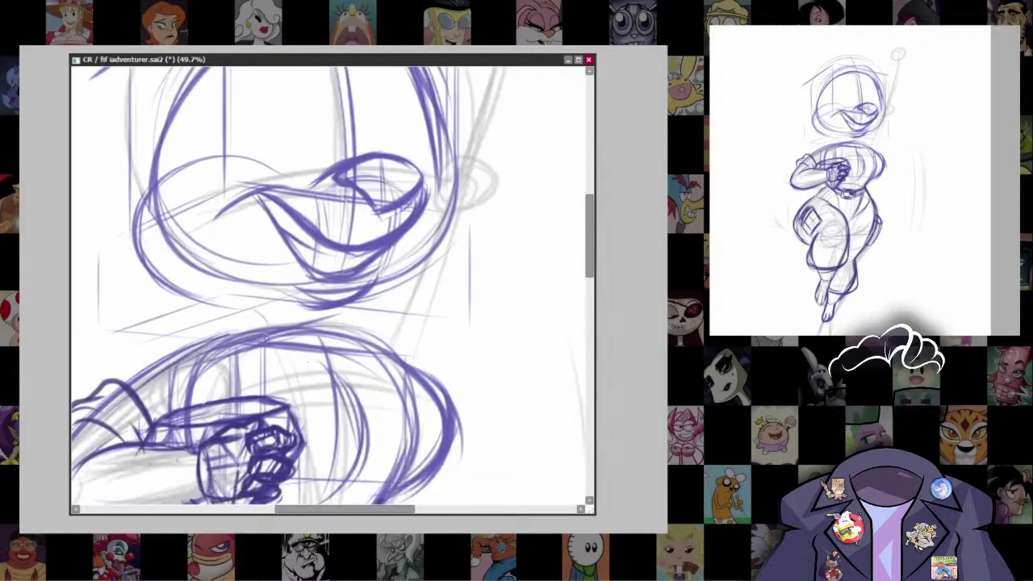
left_click_drag(354, 307, 349, 335)
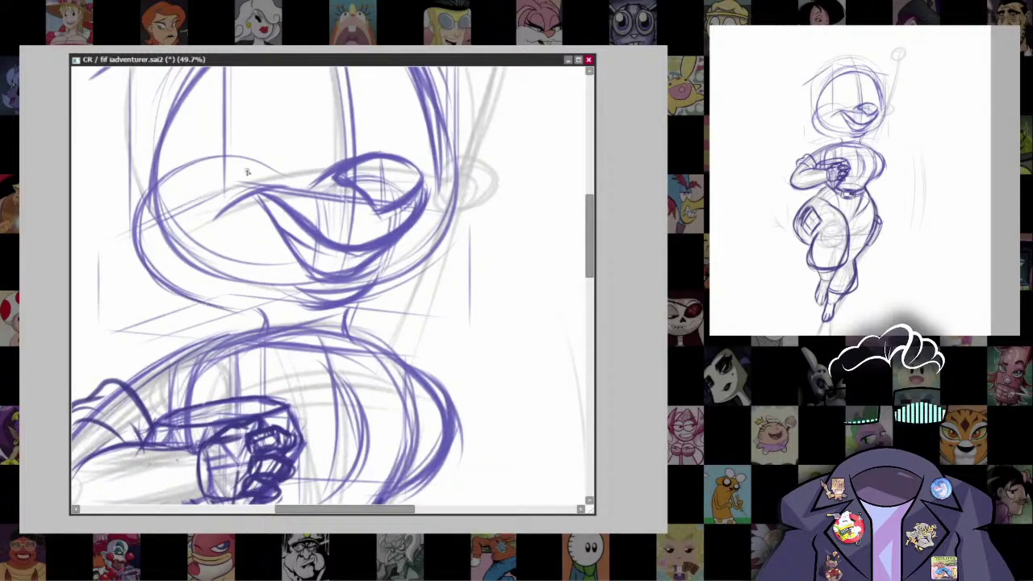
Step: Reinforce the left cheek with bold curves sweeping from beside the nose around to the jaw
mouse_move(247, 172)
left_mouse_down()
mouse_move(309, 193)
mouse_move(179, 304)
left_mouse_up()
mouse_move(187, 208)
left_mouse_down()
mouse_move(210, 332)
mouse_move(334, 351)
left_mouse_up()
left_click_drag(297, 179, 170, 250)
mouse_move(239, 184)
left_mouse_down()
mouse_move(211, 319)
mouse_move(155, 331)
left_mouse_up()
left_click_drag(193, 278, 105, 321)
Step: Draw the bulging right cheek from beside the nose around and back under the jaw to the neck
mouse_move(442, 214)
left_mouse_down()
mouse_move(331, 234)
mouse_move(319, 355)
mouse_move(268, 367)
left_mouse_up()
left_click_drag(394, 301, 281, 359)
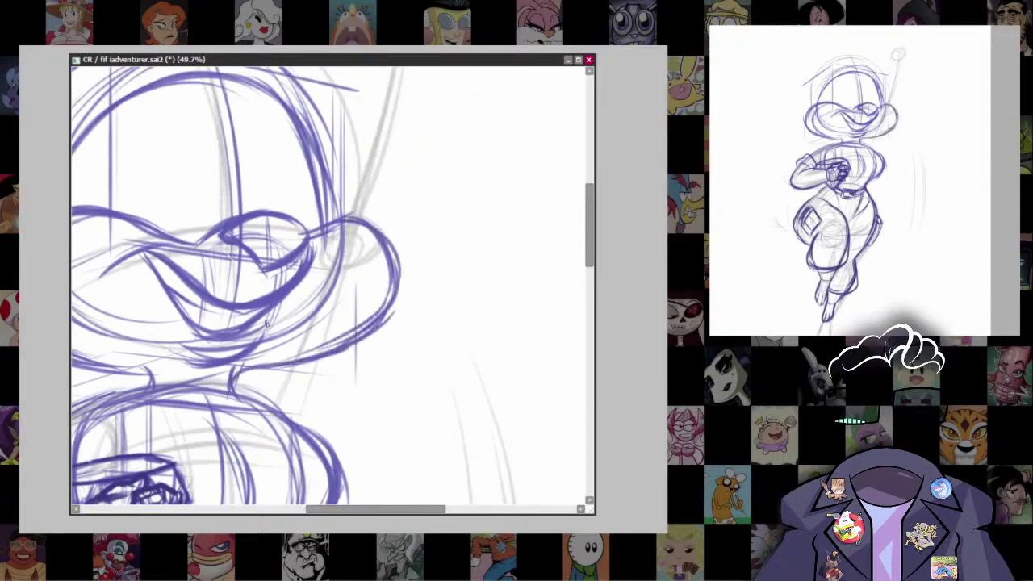
left_click_drag(446, 379, 529, 331)
scroll(584, 318, "down", 3)
scroll(528, 282, "up", 2)
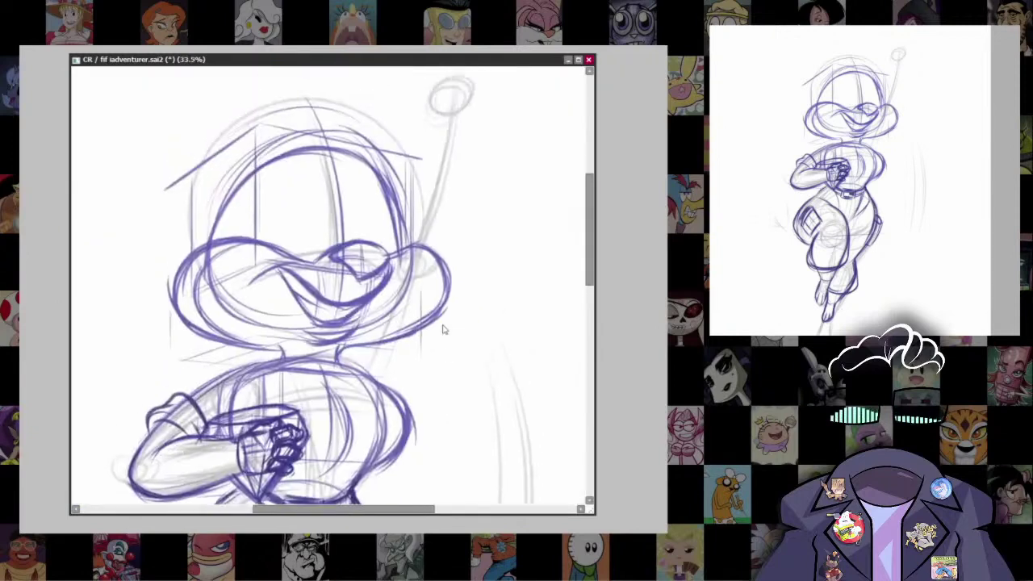
scroll(461, 305, "up", 1)
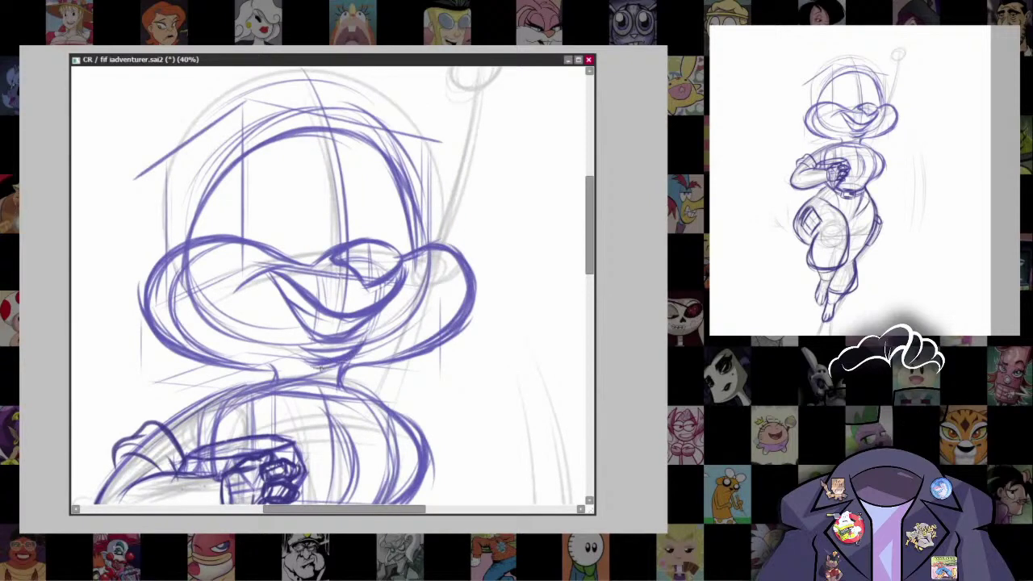
left_click_drag(294, 385, 301, 256)
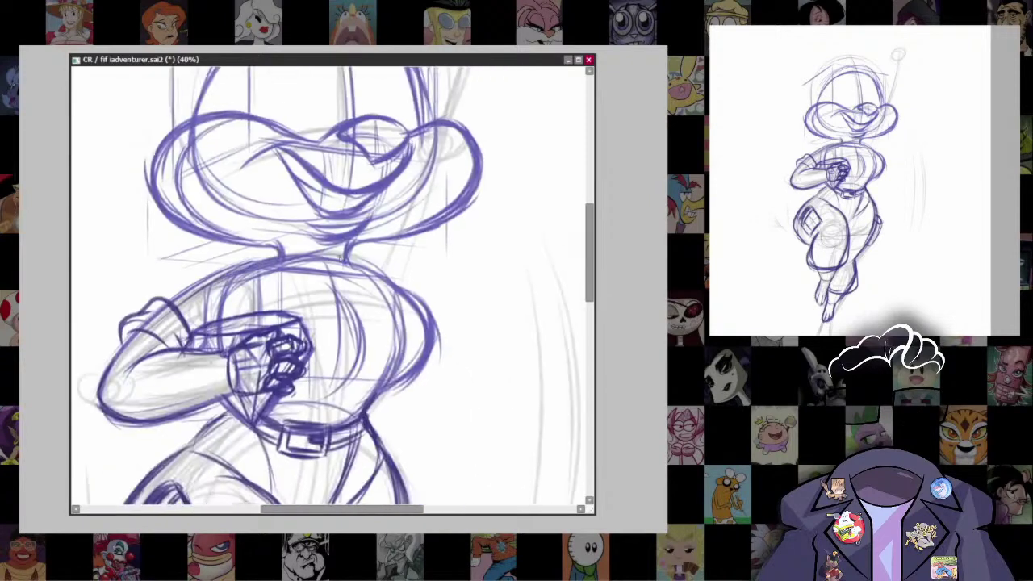
left_click_drag(386, 333, 376, 338)
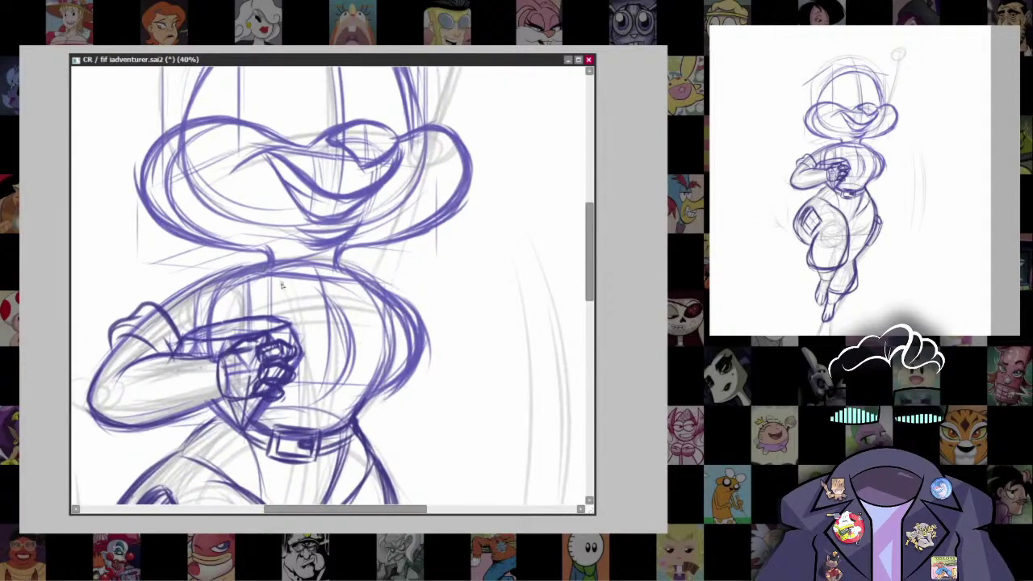
mouse_move(267, 300)
left_mouse_down()
mouse_move(249, 282)
mouse_move(303, 322)
left_mouse_up()
mouse_move(242, 283)
left_mouse_down()
mouse_move(321, 355)
mouse_move(315, 347)
left_mouse_up()
mouse_move(327, 272)
left_mouse_down()
mouse_move(331, 358)
mouse_move(336, 344)
left_mouse_up()
key("ctrl+z")
key("ctrl+z")
key("ctrl+z")
key("ctrl+z")
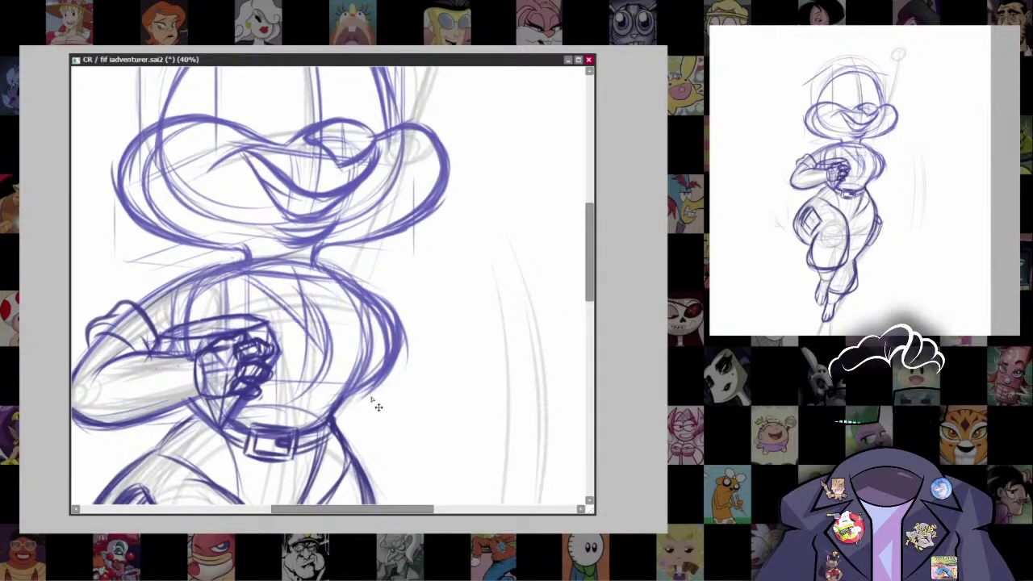
key("ctrl+z")
Step: Draw a V-shaped neckline across the chest and start a raised collar on the left of the neck
left_click_drag(242, 276, 334, 355)
left_click_drag(329, 267, 339, 351)
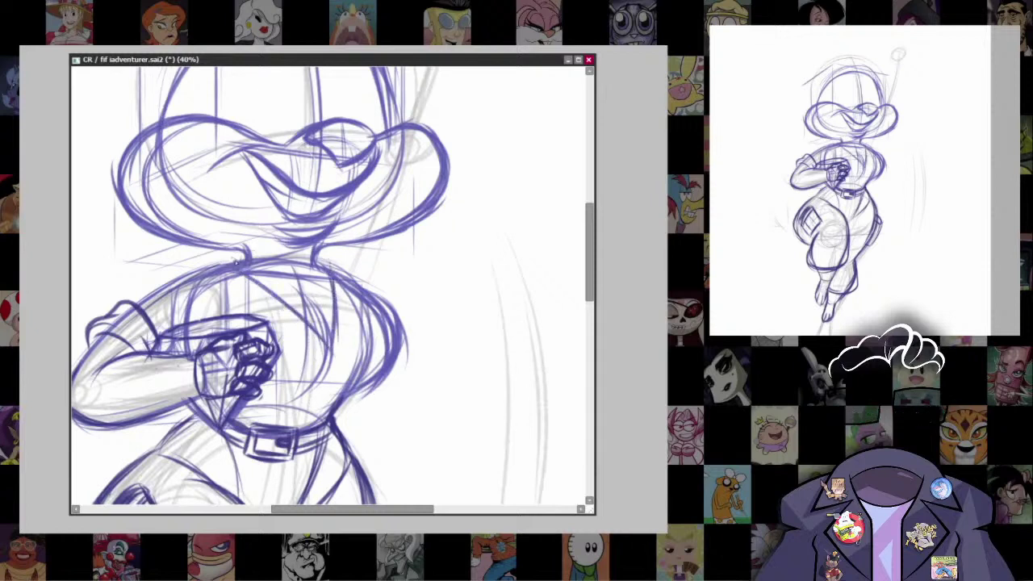
mouse_move(234, 260)
left_mouse_down()
mouse_move(286, 216)
mouse_move(230, 257)
left_mouse_up()
left_click_drag(273, 231, 228, 279)
mouse_move(274, 239)
left_mouse_down()
mouse_move(229, 276)
mouse_move(142, 292)
left_mouse_up()
Step: Extend the left collar flap down over the shoulder and draw its lower edge to the neckline's point
scroll(420, 373, "right", 2)
scroll(420, 373, "right", 2)
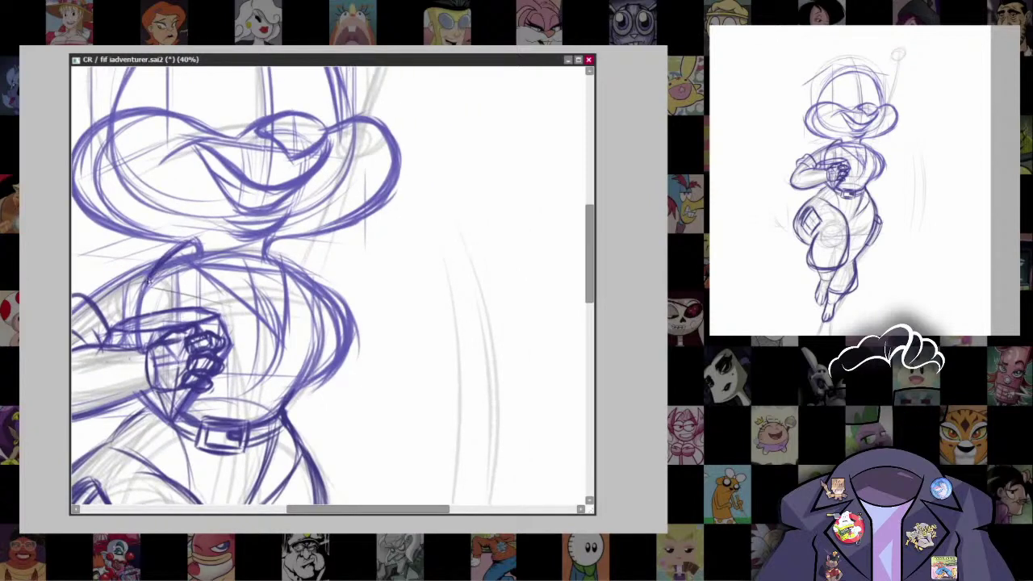
left_click_drag(174, 251, 149, 282)
mouse_move(155, 285)
left_mouse_down()
mouse_move(234, 307)
mouse_move(278, 343)
mouse_move(251, 326)
left_mouse_up()
Step: Draw the right collar flap from the neck over the shoulder and down to the neckline's point
mouse_move(268, 234)
left_mouse_down()
mouse_move(314, 277)
mouse_move(285, 346)
left_mouse_up()
left_click_drag(309, 287, 280, 347)
mouse_move(305, 268)
left_mouse_down()
mouse_move(284, 259)
mouse_move(281, 315)
left_mouse_up()
left_click_drag(323, 339, 323, 251)
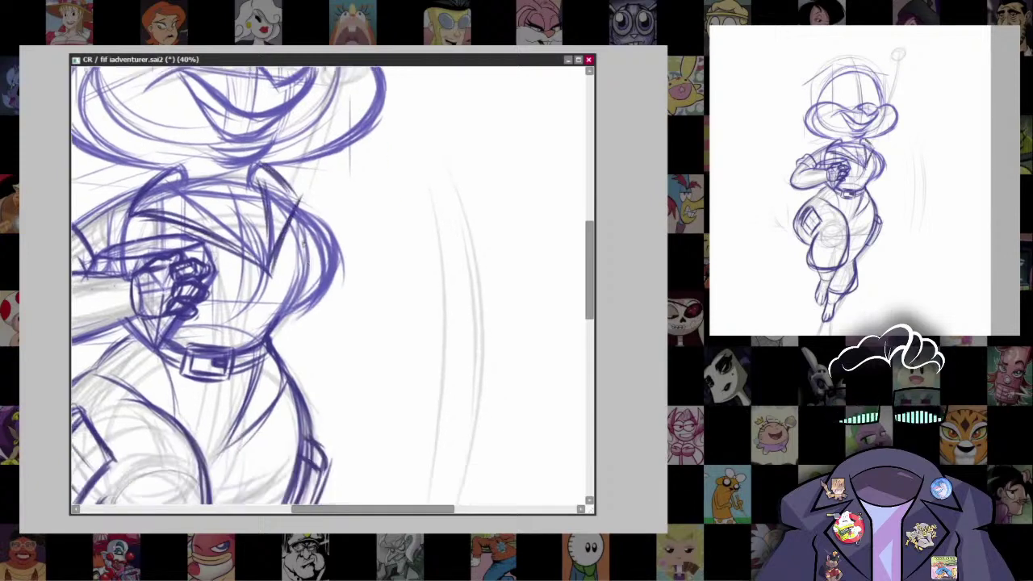
mouse_move(326, 202)
left_mouse_down()
mouse_move(296, 252)
mouse_move(304, 305)
mouse_move(282, 310)
left_mouse_up()
mouse_move(293, 251)
left_mouse_down()
mouse_move(334, 235)
mouse_move(270, 298)
left_mouse_up()
scroll(273, 286, "up", 2)
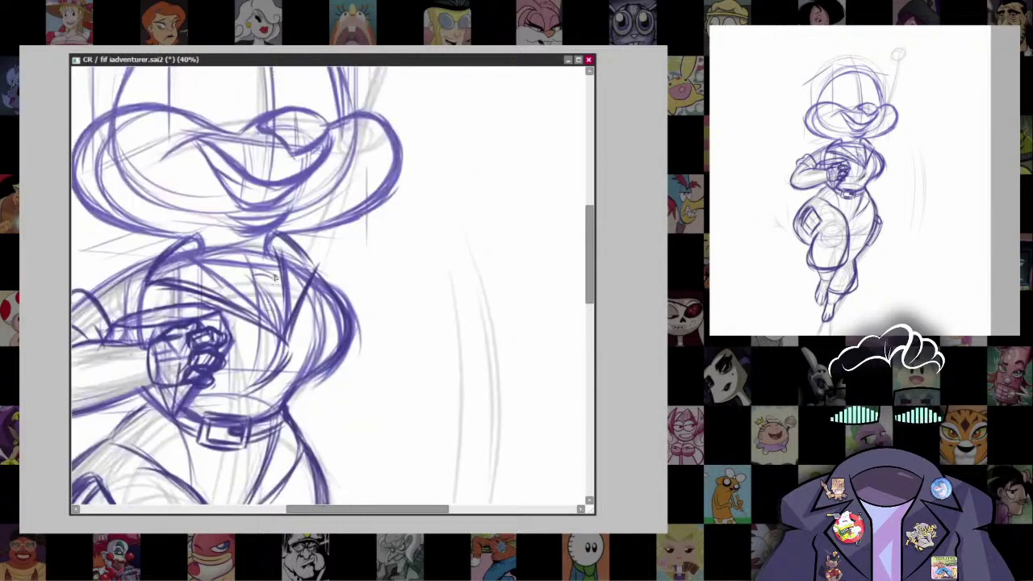
Step: Add short fold lines inside the neckline and reinforce the left collar's edge beside the neck
left_click_drag(249, 277, 271, 280)
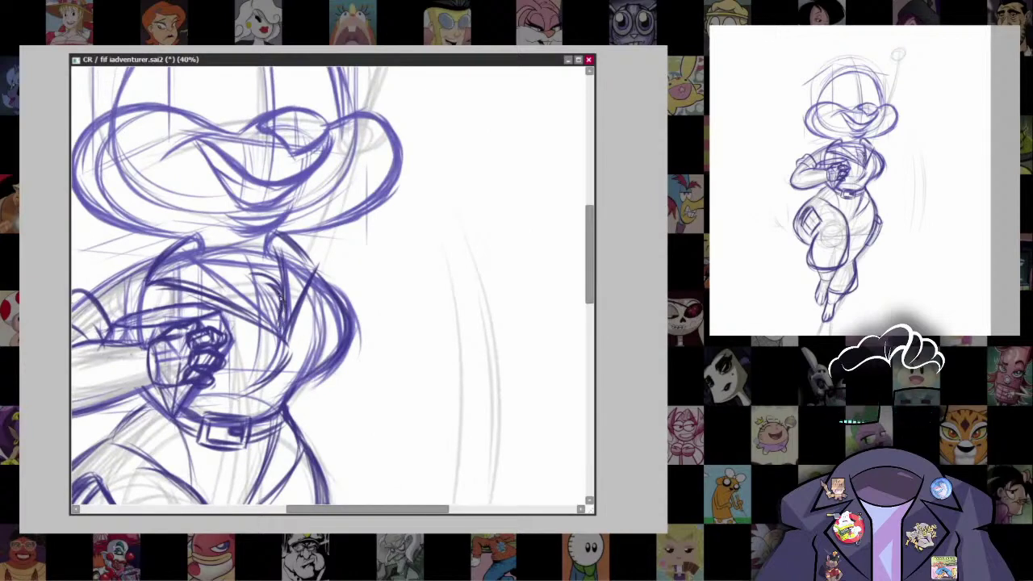
scroll(294, 327, "up", 2)
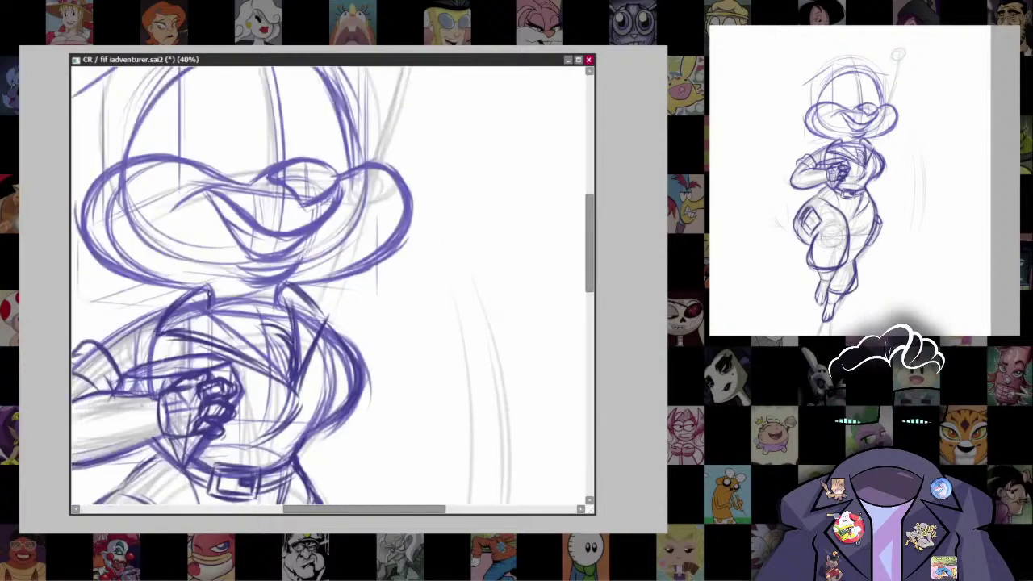
left_click_drag(202, 307, 254, 359)
left_click_drag(211, 319, 254, 349)
left_click_drag(198, 298, 234, 334)
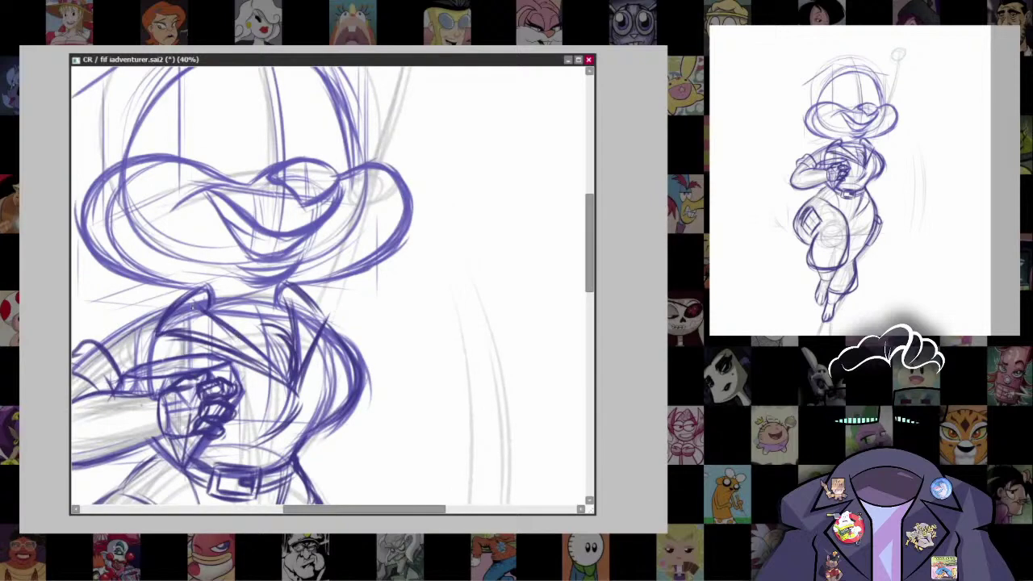
left_click_drag(199, 286, 257, 322)
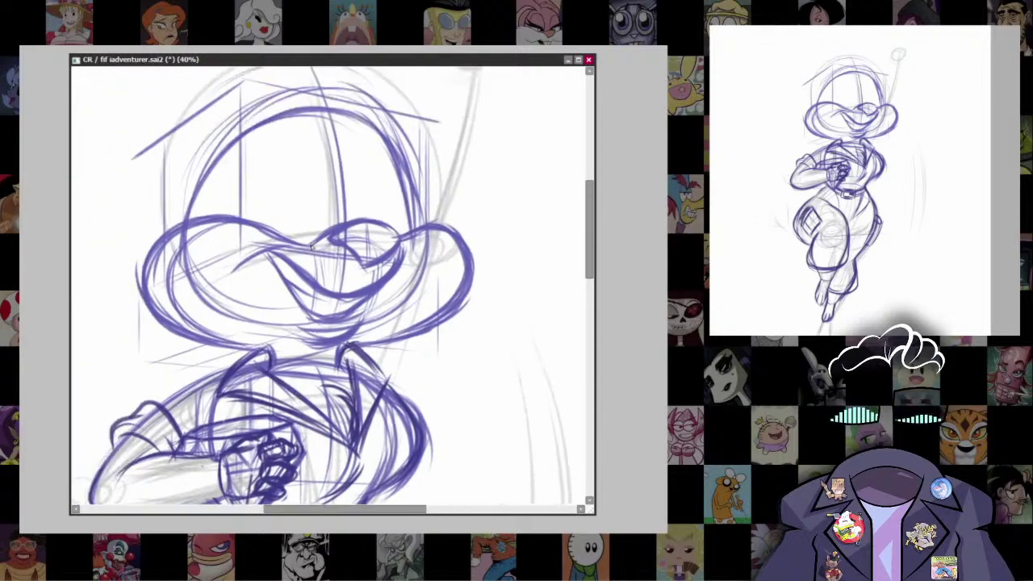
Step: Darken the outlines of both bulging cheeks down to the jaw and strengthen the smile line
mouse_move(233, 240)
left_mouse_down()
mouse_move(272, 234)
mouse_move(259, 264)
left_mouse_up()
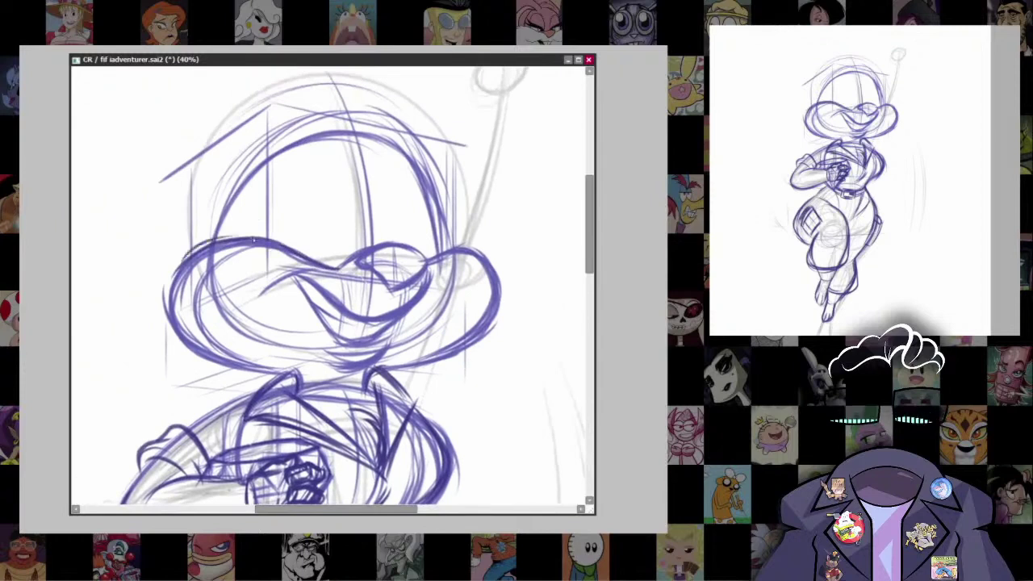
mouse_move(185, 264)
left_mouse_down()
mouse_move(166, 322)
mouse_move(185, 344)
left_mouse_up()
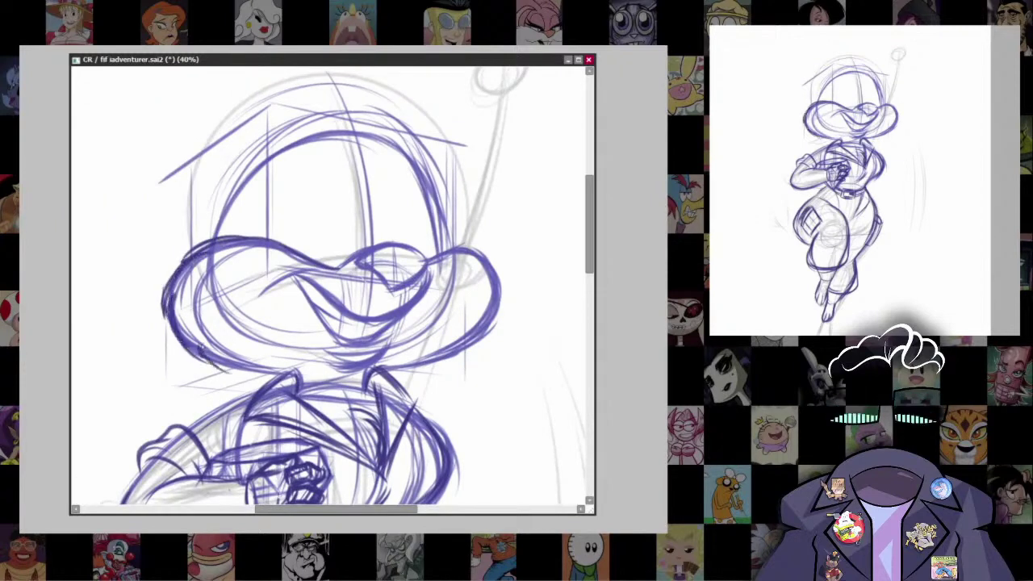
left_click_drag(194, 347, 297, 380)
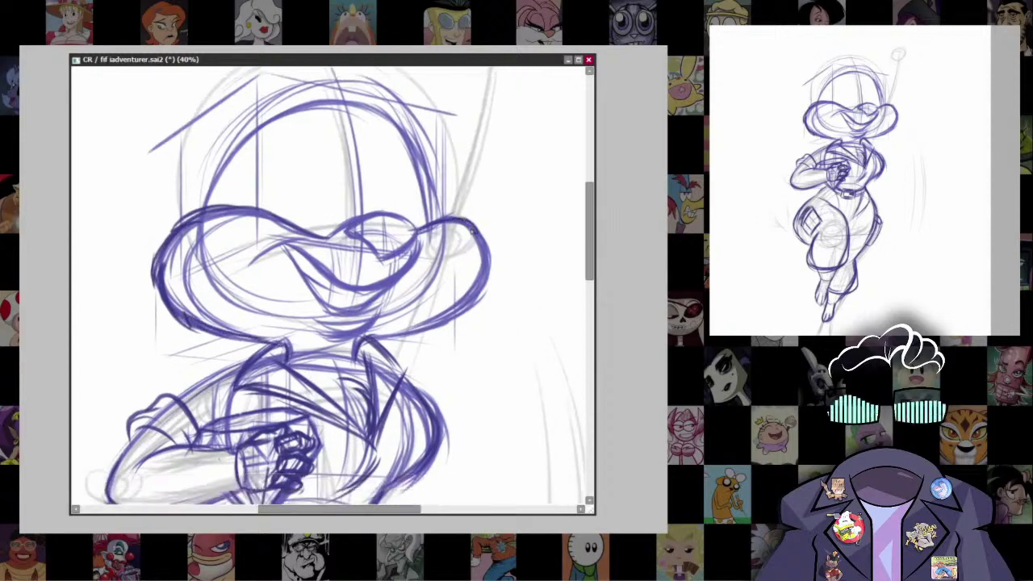
mouse_move(468, 299)
left_mouse_down()
mouse_move(471, 291)
mouse_move(355, 338)
mouse_move(311, 382)
left_mouse_up()
mouse_move(377, 284)
left_mouse_down()
mouse_move(323, 331)
mouse_move(267, 297)
left_mouse_up()
key("ctrl+z")
left_click_drag(342, 328, 284, 319)
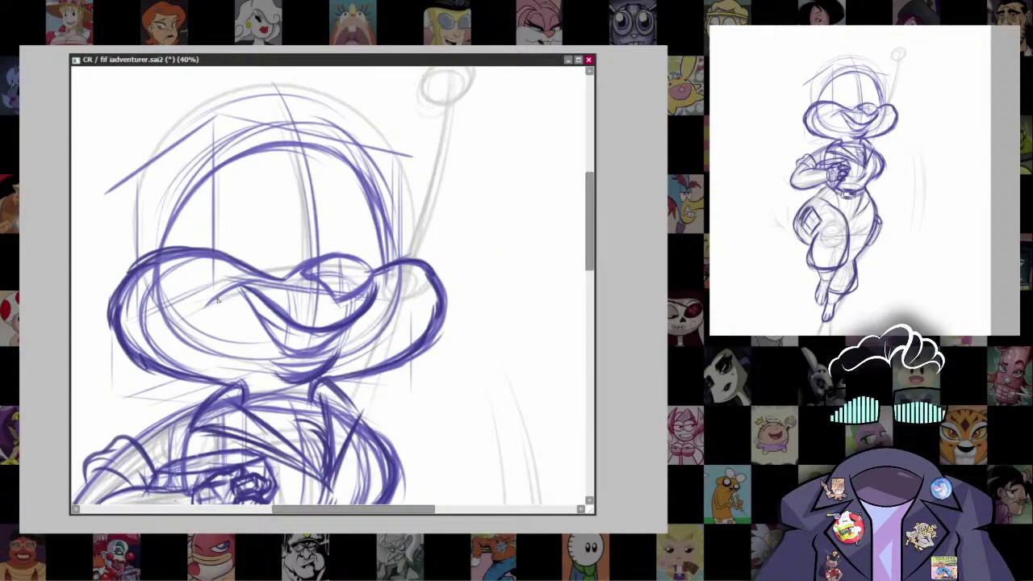
Step: Draw the left eye as a tall arch rising from the left cheek and curving down towards the nose
mouse_move(215, 300)
left_mouse_down()
mouse_move(247, 310)
mouse_move(218, 298)
mouse_move(223, 242)
left_mouse_up()
key("ctrl+z")
scroll(216, 297, "up", 2)
left_click_drag(188, 311, 242, 232)
left_click_drag(195, 272, 232, 235)
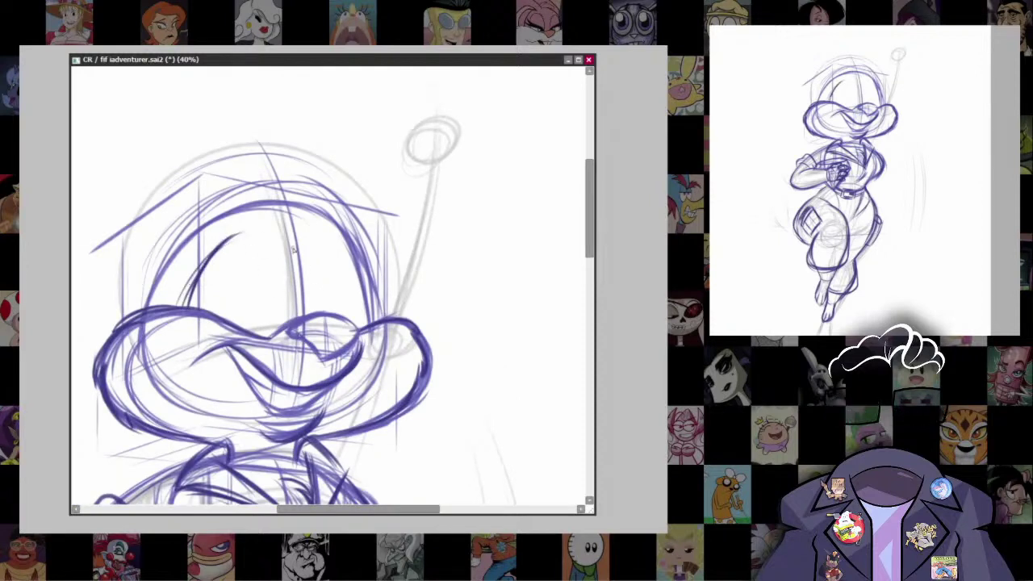
left_click_drag(294, 248, 312, 300)
key("ctrl+z")
key("ctrl+z")
left_click_drag(294, 243, 310, 305)
left_click_drag(247, 233, 296, 257)
left_click_drag(185, 307, 266, 230)
Step: Draw the narrower arched right eye between the nose and the right edge of the head
mouse_move(220, 236)
left_mouse_down()
mouse_move(288, 250)
mouse_move(319, 305)
mouse_move(342, 247)
left_mouse_up()
left_click_drag(311, 290, 341, 247)
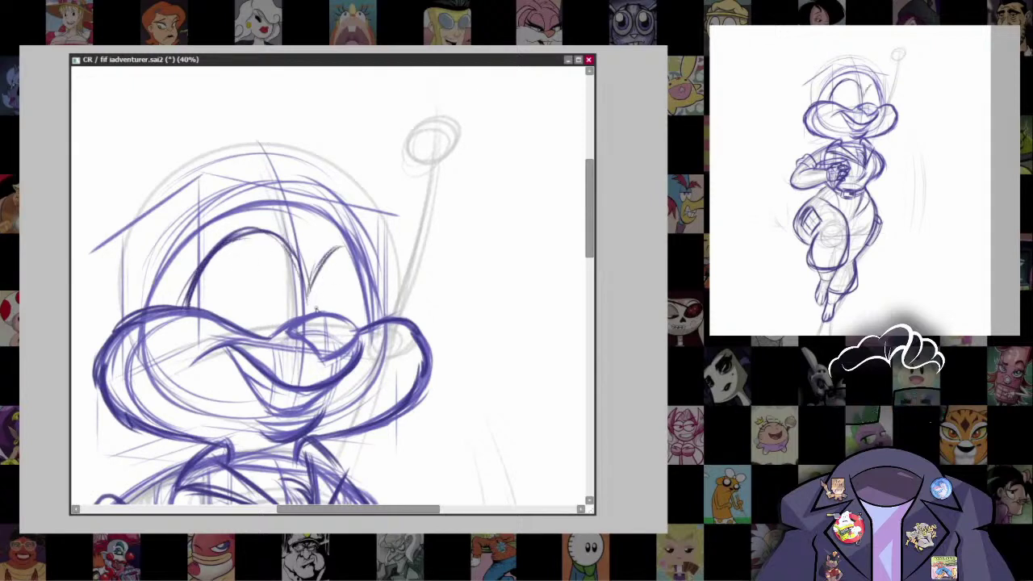
mouse_move(310, 305)
left_mouse_down()
mouse_move(345, 240)
mouse_move(376, 326)
left_mouse_up()
left_click_drag(315, 270, 367, 236)
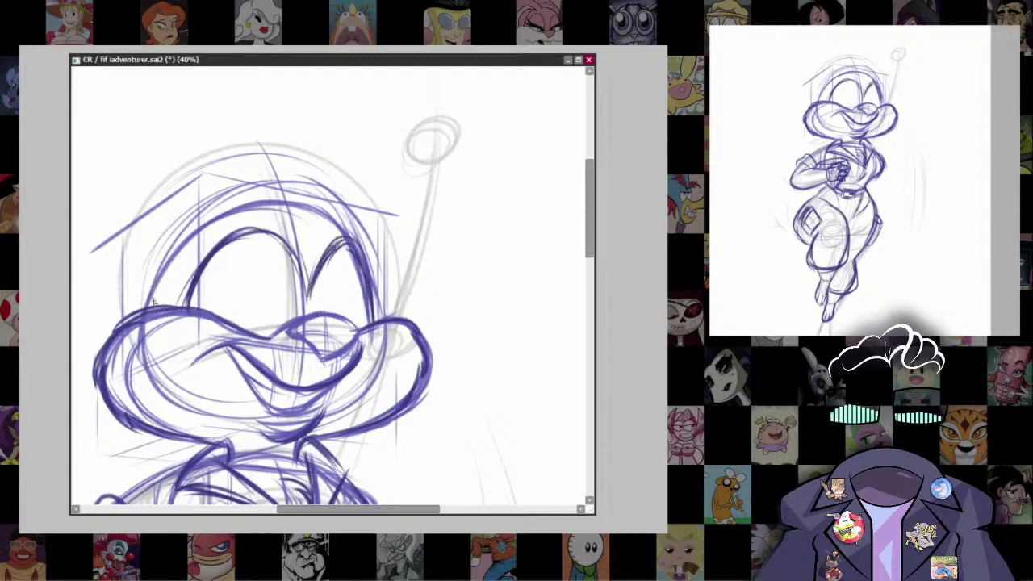
Step: Darken the dome of the head and go over the arches of both eyes
left_click_drag(152, 307, 188, 235)
left_click_drag(184, 239, 315, 202)
left_click_drag(209, 219, 326, 211)
left_click_drag(315, 257, 353, 229)
left_click_drag(349, 233, 365, 281)
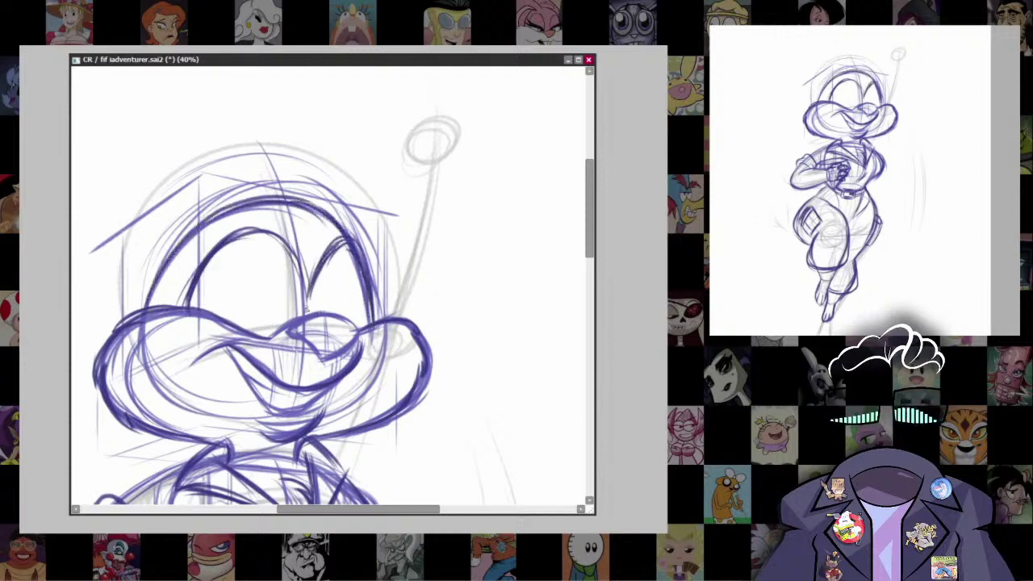
mouse_move(307, 311)
left_mouse_down()
mouse_move(355, 240)
mouse_move(289, 247)
left_mouse_up()
mouse_move(293, 233)
left_mouse_down()
mouse_move(208, 263)
mouse_move(187, 292)
left_mouse_up()
Step: Redraw the open mouth's lower edge with a darker curve beneath the smile
scroll(331, 287, "down", 5)
scroll(331, 287, "up", 2)
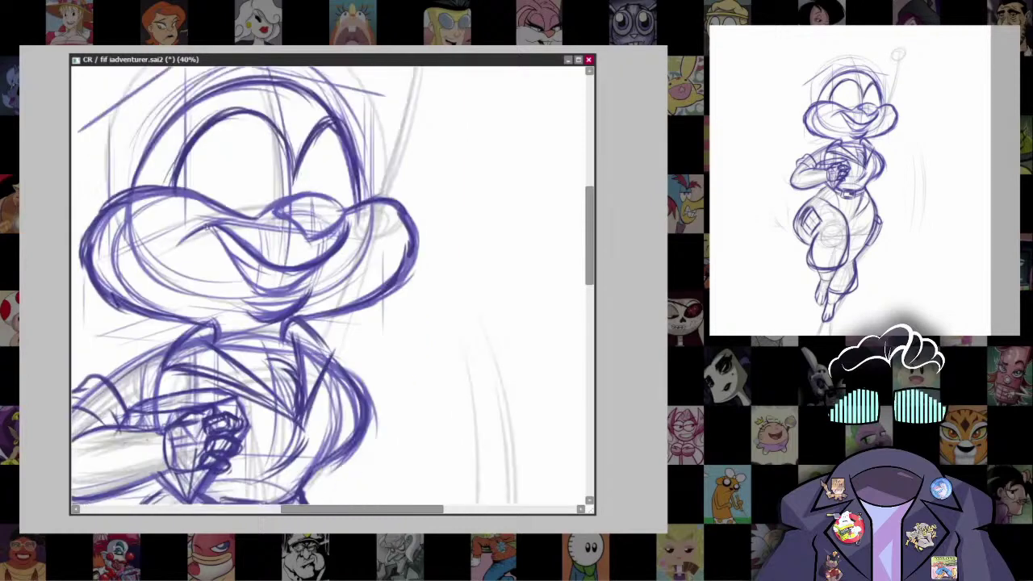
left_click_drag(207, 226, 279, 295)
key("ctrl+z")
left_click_drag(230, 245, 300, 280)
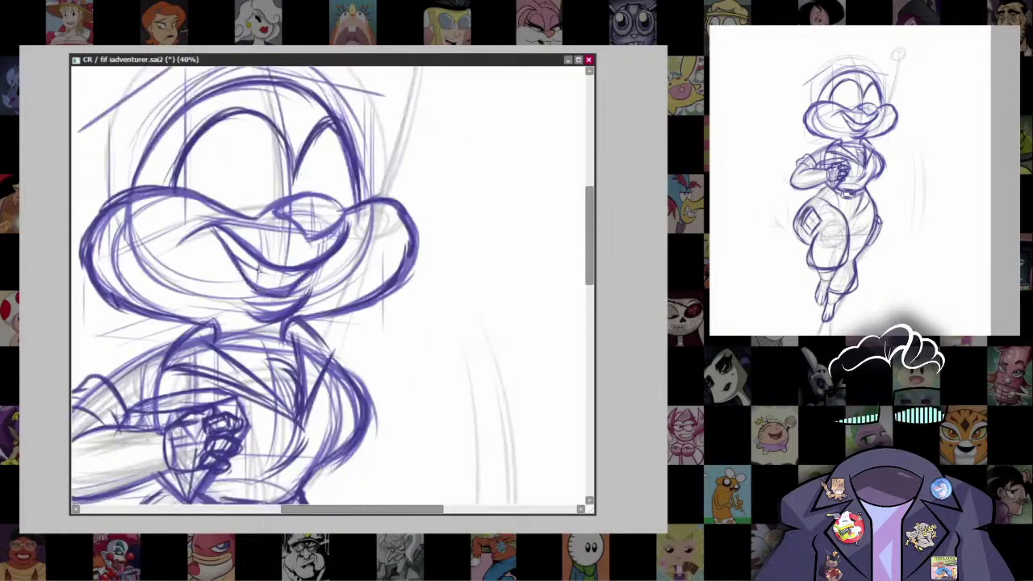
scroll(331, 286, "up", 2)
scroll(331, 287, "up", 1)
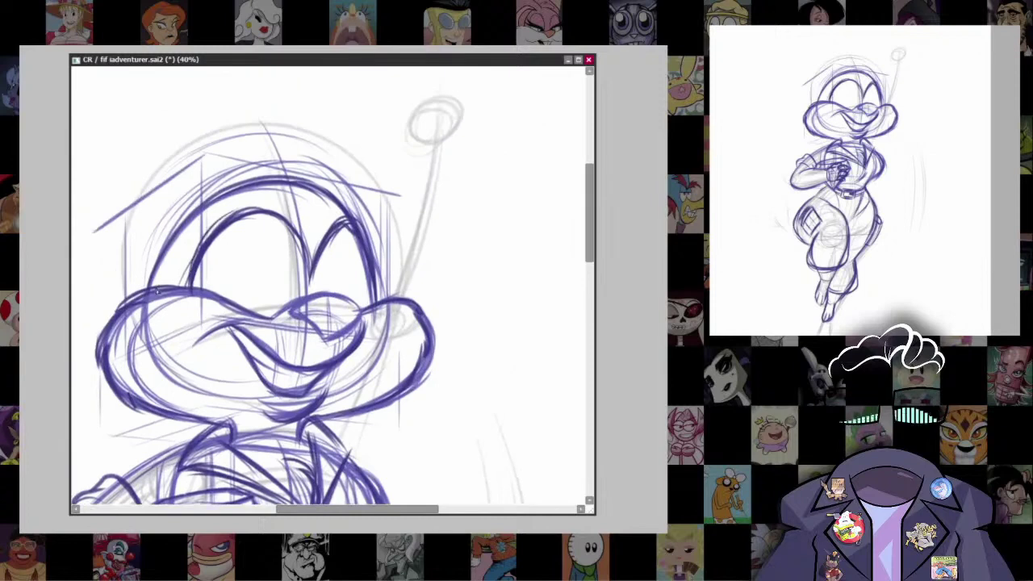
Step: Reinforce the left side of the head's dome and darken the outline of the nose
left_click_drag(202, 198, 161, 295)
left_click_drag(187, 218, 249, 179)
scroll(331, 287, "up", 2)
scroll(331, 287, "down", 4)
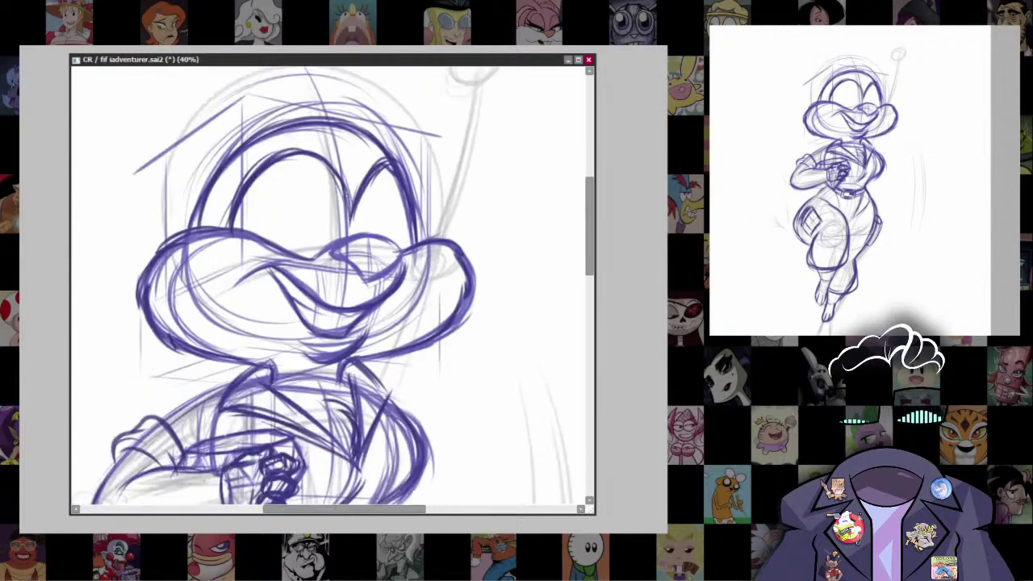
mouse_move(347, 170)
left_mouse_down()
mouse_move(332, 224)
mouse_move(365, 189)
mouse_move(348, 234)
mouse_move(378, 286)
left_mouse_up()
scroll(347, 194, "down", 2)
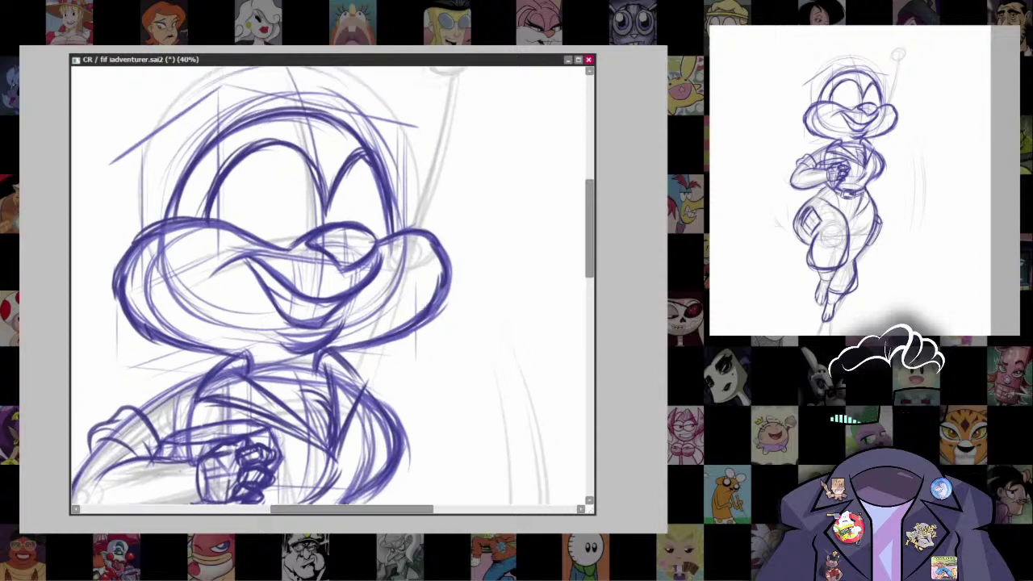
Step: Draw a smaller pointed arch inside each eye for the pupils, using a smaller brush for refinement
left_click(978, 251)
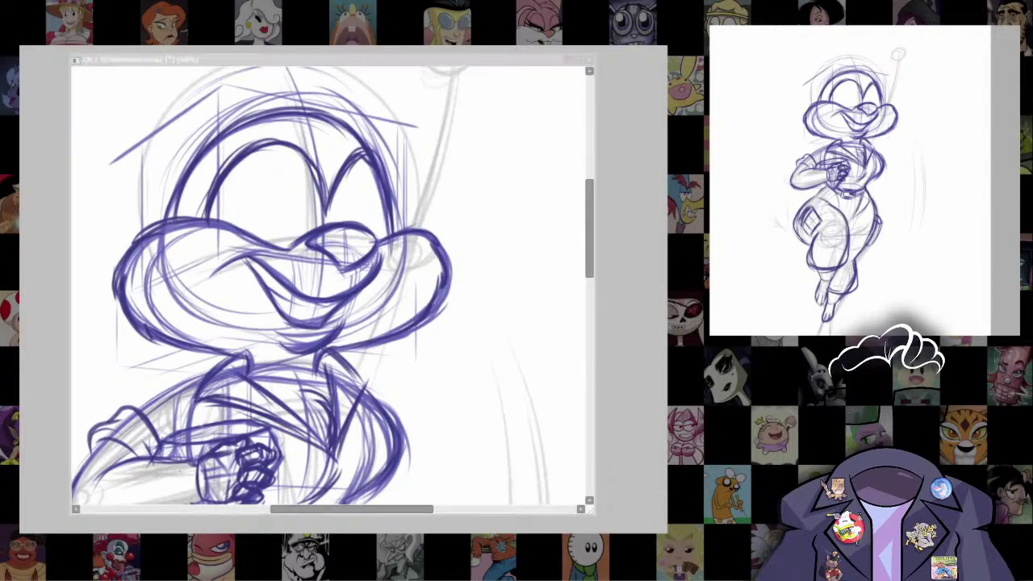
left_click(275, 171)
mouse_move(275, 171)
left_mouse_down()
mouse_move(226, 213)
mouse_move(278, 177)
mouse_move(300, 240)
left_mouse_up()
mouse_move(272, 206)
left_mouse_down()
mouse_move(242, 202)
mouse_move(259, 176)
mouse_move(280, 173)
left_mouse_up()
left_click_drag(279, 173, 247, 192)
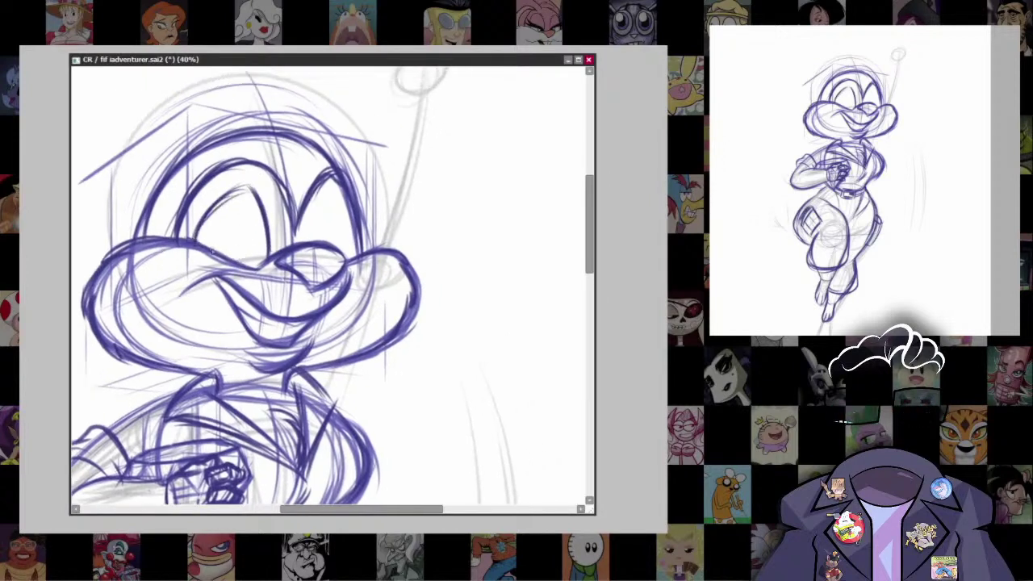
key("bracketleft")
key("bracketleft")
left_click_drag(208, 226, 198, 239)
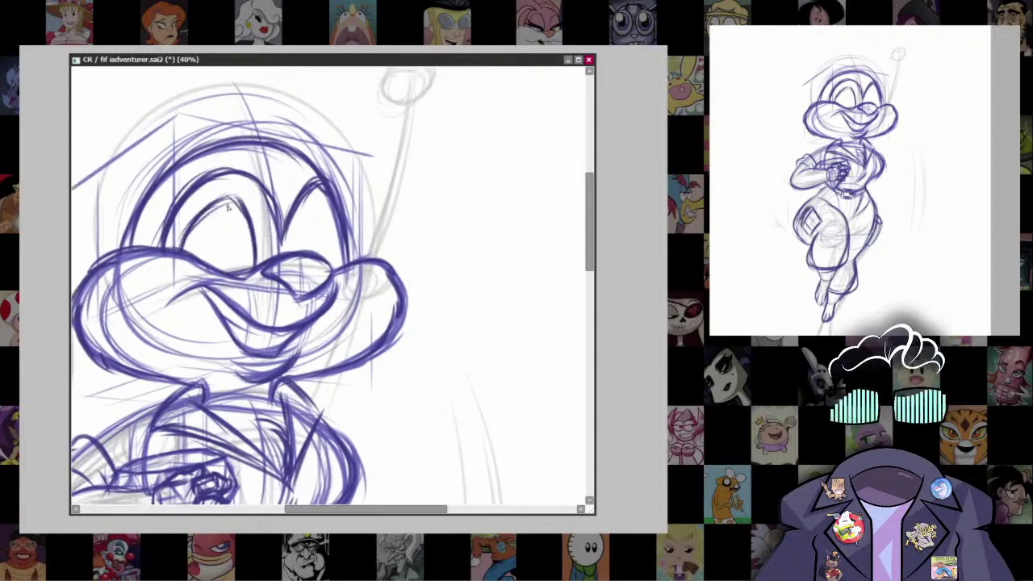
left_click_drag(323, 206, 296, 250)
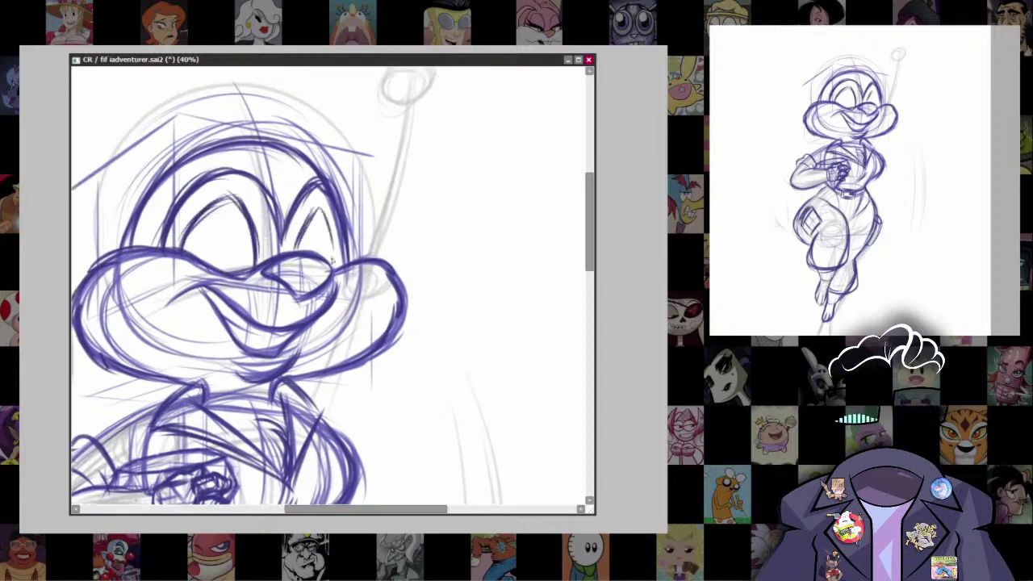
mouse_move(326, 211)
left_mouse_down()
mouse_move(333, 265)
mouse_move(299, 249)
mouse_move(294, 269)
mouse_move(289, 237)
mouse_move(274, 236)
mouse_move(310, 323)
left_mouse_up()
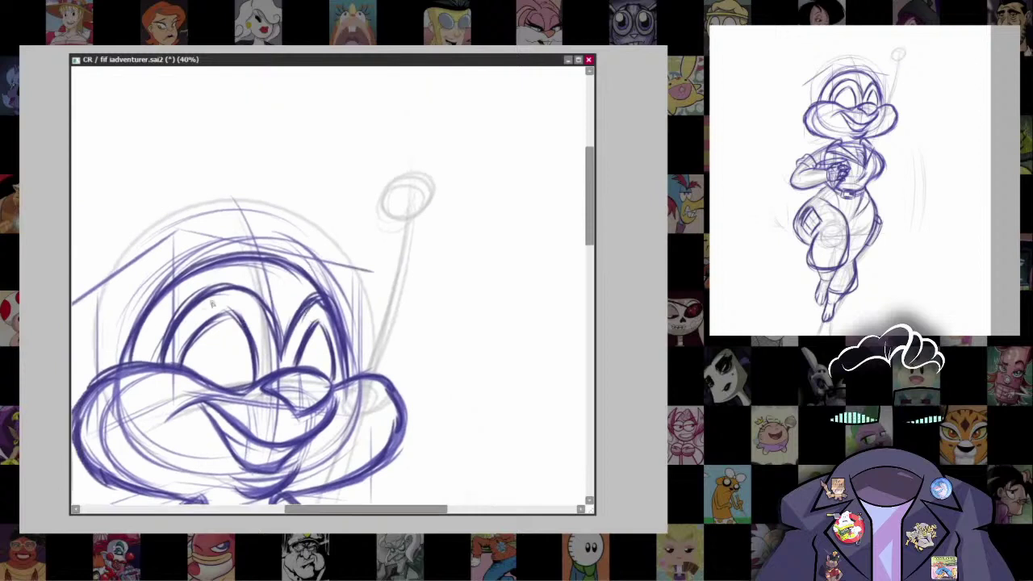
Step: Draw a rounded ear on the upper left of the head and add its inner line
left_click_drag(161, 305, 198, 312)
mouse_move(139, 246)
left_mouse_down()
mouse_move(168, 281)
mouse_move(136, 245)
mouse_move(108, 297)
mouse_move(168, 289)
mouse_move(149, 311)
mouse_move(139, 238)
left_mouse_up()
left_click_drag(127, 313, 167, 299)
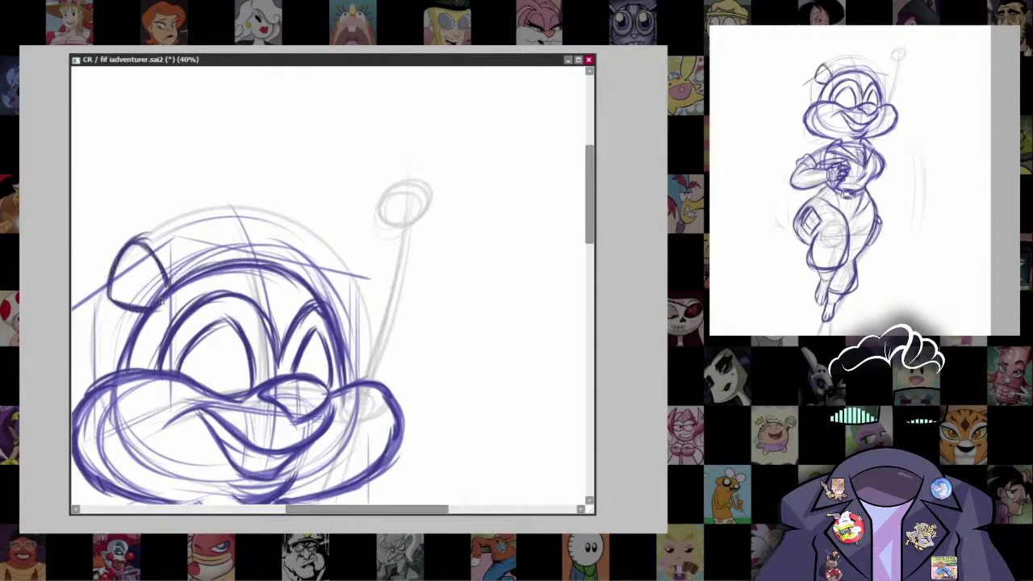
mouse_move(141, 210)
left_mouse_down()
mouse_move(163, 276)
mouse_move(135, 262)
mouse_move(108, 306)
mouse_move(141, 307)
left_mouse_up()
scroll(143, 299, "down", 1)
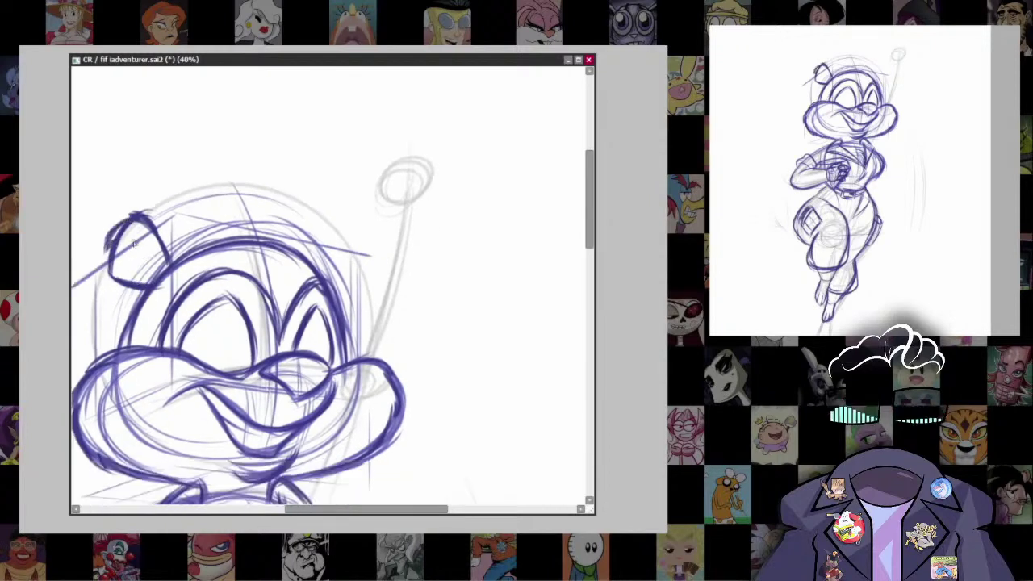
left_click_drag(134, 245, 153, 276)
scroll(519, 245, "down", 2)
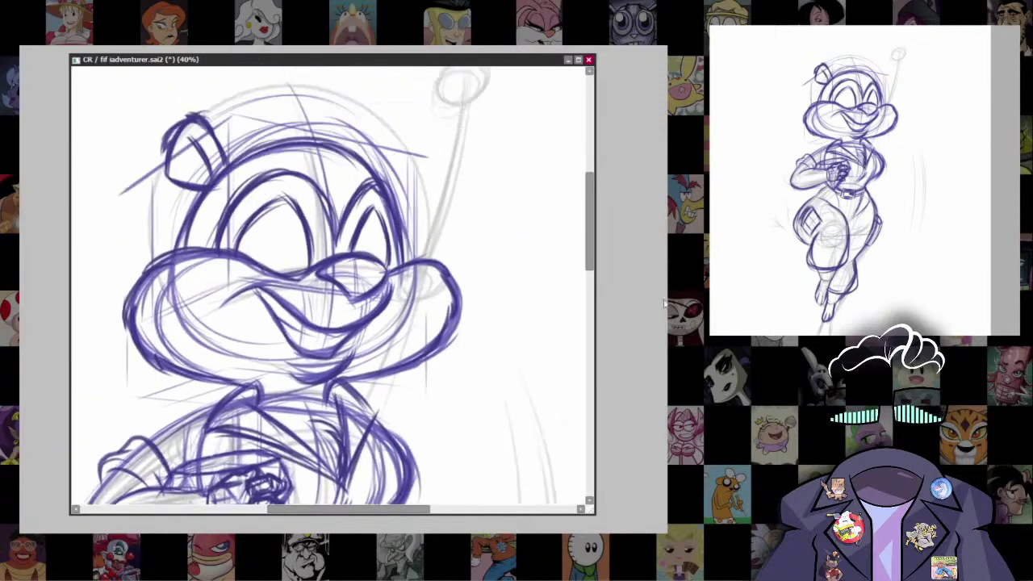
Step: Draw a large pointed hair tuft rising from the crown, with its tip over the forehead
scroll(450, 226, "down", 3)
scroll(450, 226, "up", 3)
scroll(403, 259, "down", 3)
scroll(338, 292, "up", 3)
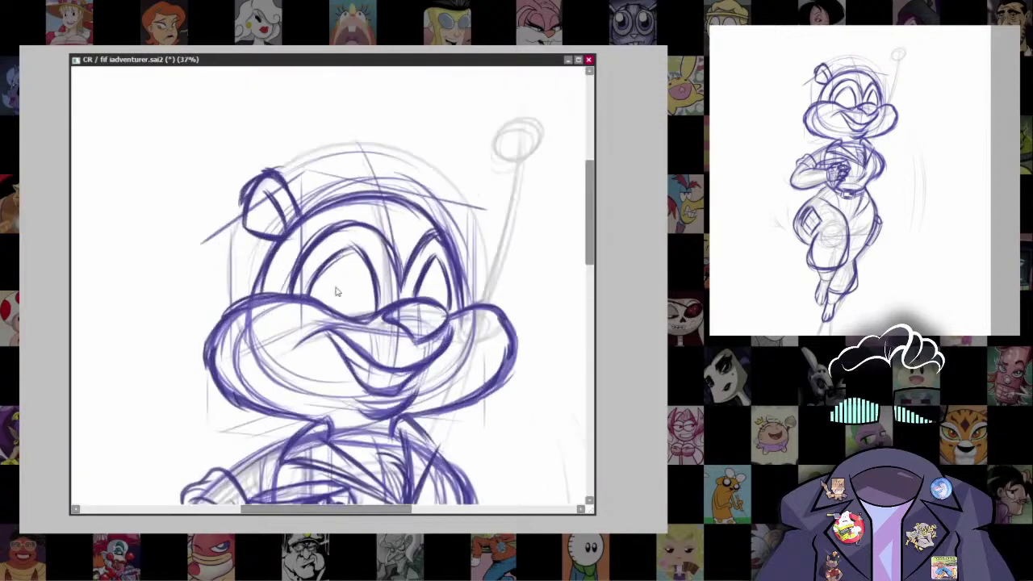
scroll(338, 293, "up", 2)
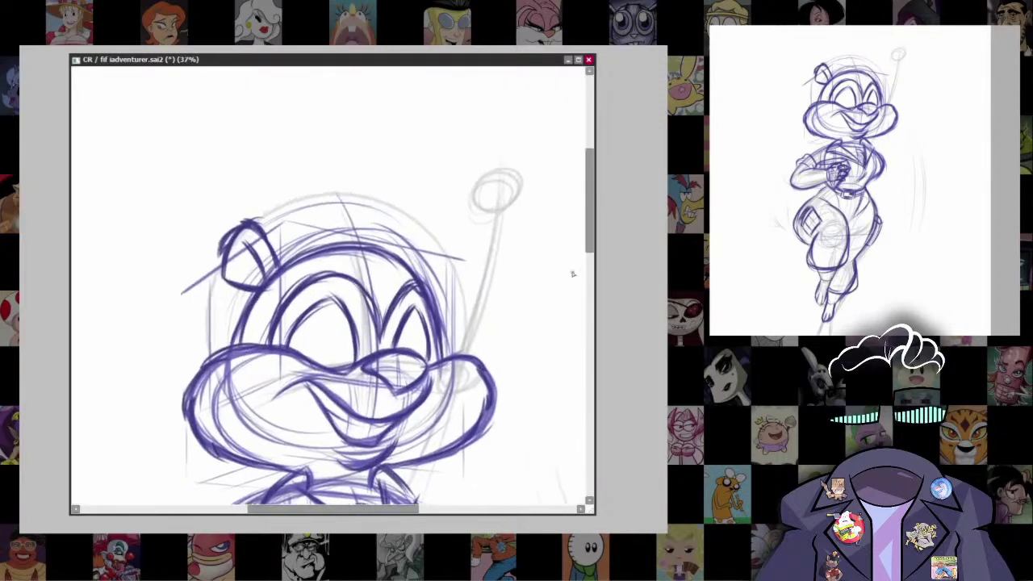
left_click_drag(273, 247, 373, 180)
mouse_move(335, 242)
left_mouse_down()
mouse_move(360, 192)
mouse_move(339, 242)
left_mouse_up()
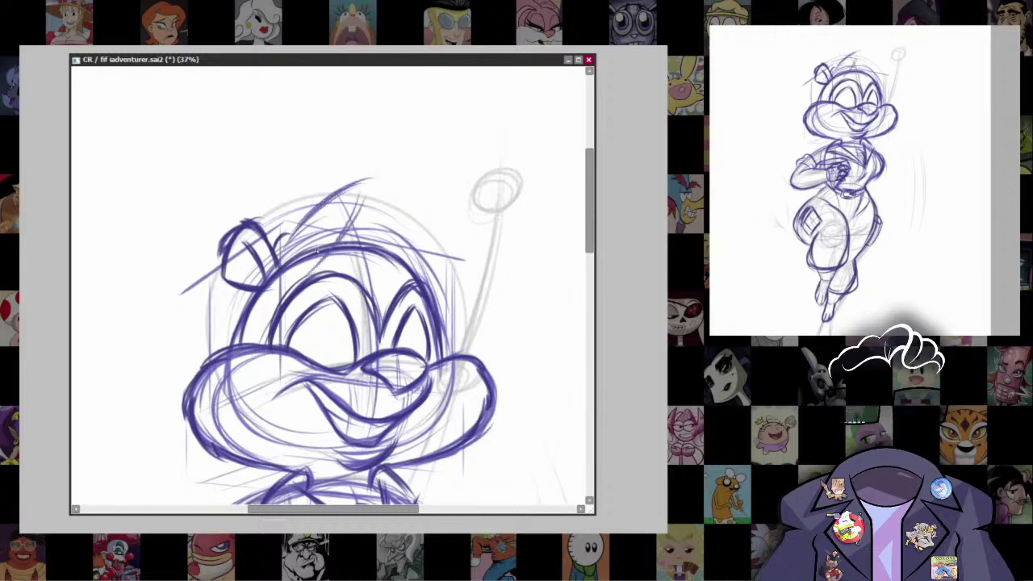
key("ctrl+z")
mouse_move(355, 180)
left_mouse_down()
mouse_move(323, 271)
mouse_move(345, 240)
mouse_move(283, 295)
left_mouse_up()
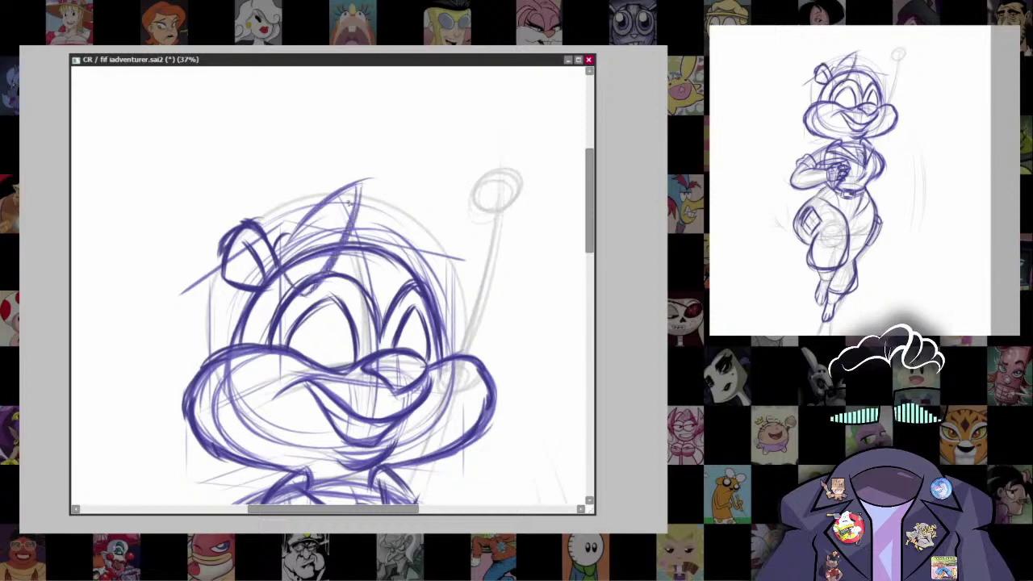
mouse_move(341, 252)
left_mouse_down()
mouse_move(291, 245)
mouse_move(310, 299)
left_mouse_up()
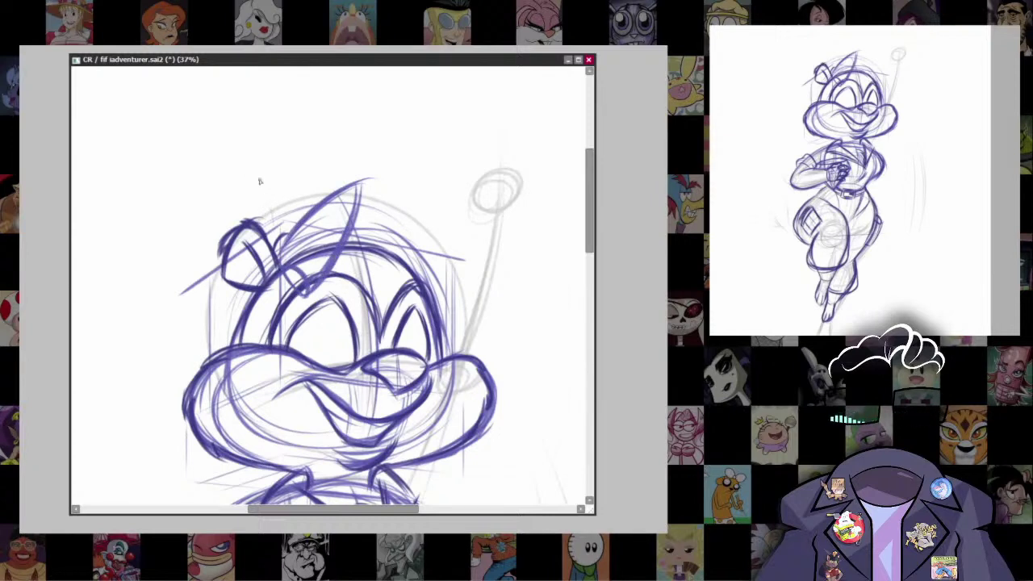
Step: Draw a smaller pointed hair tuft above the left ear and join it to the large tuft
left_click_drag(261, 179, 275, 232)
left_click_drag(250, 188, 242, 219)
left_click_drag(263, 179, 278, 237)
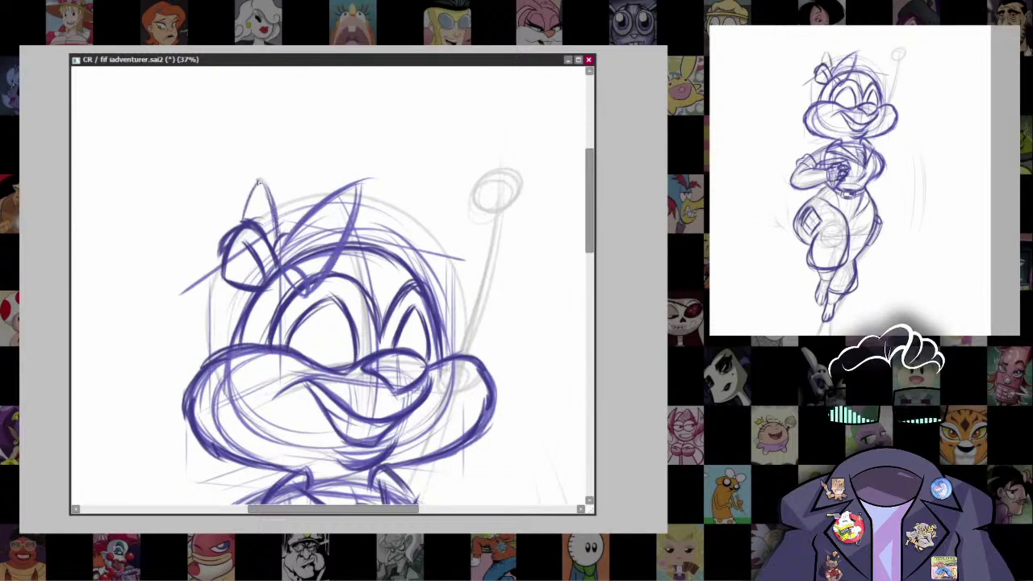
key("ctrl+z")
left_click_drag(258, 182, 242, 225)
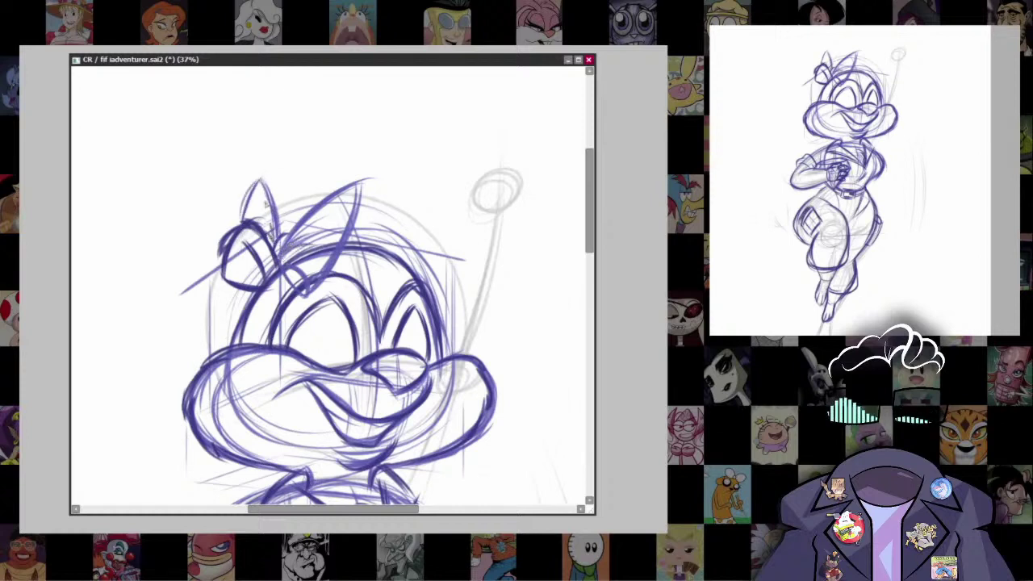
mouse_move(323, 323)
left_mouse_down()
mouse_move(293, 358)
mouse_move(279, 258)
left_mouse_up()
mouse_move(268, 207)
left_mouse_down()
mouse_move(238, 234)
mouse_move(281, 215)
left_mouse_up()
left_click_drag(318, 122, 295, 205)
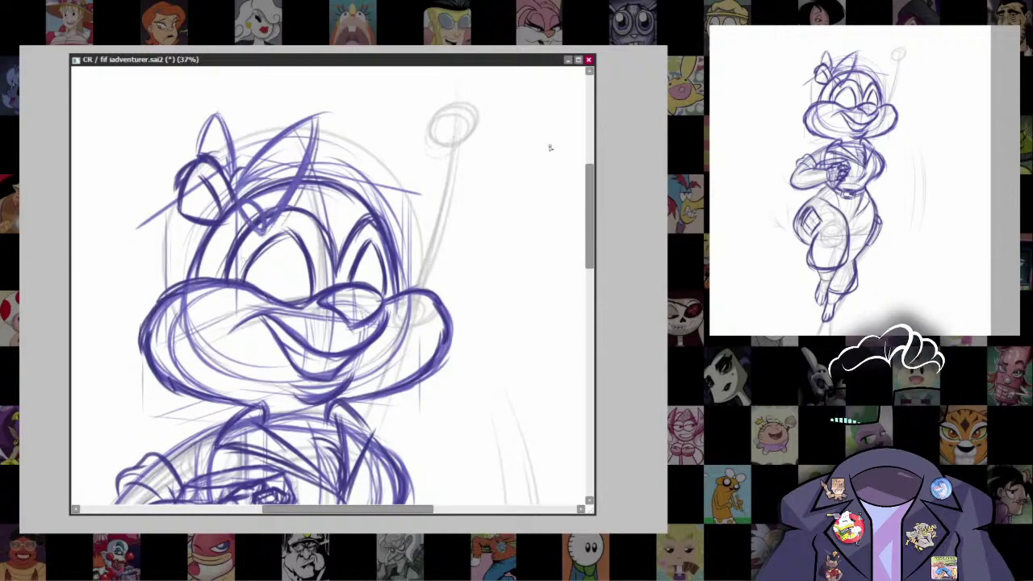
scroll(550, 148, "down", 5)
scroll(450, 288, "down", 3)
scroll(428, 335, "up", 1)
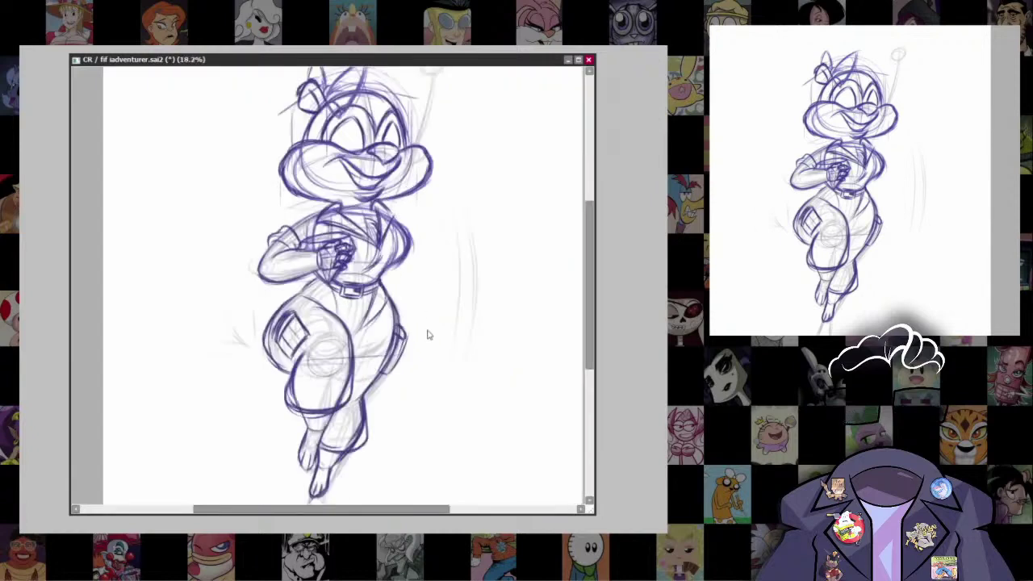
scroll(403, 282, "up", 5)
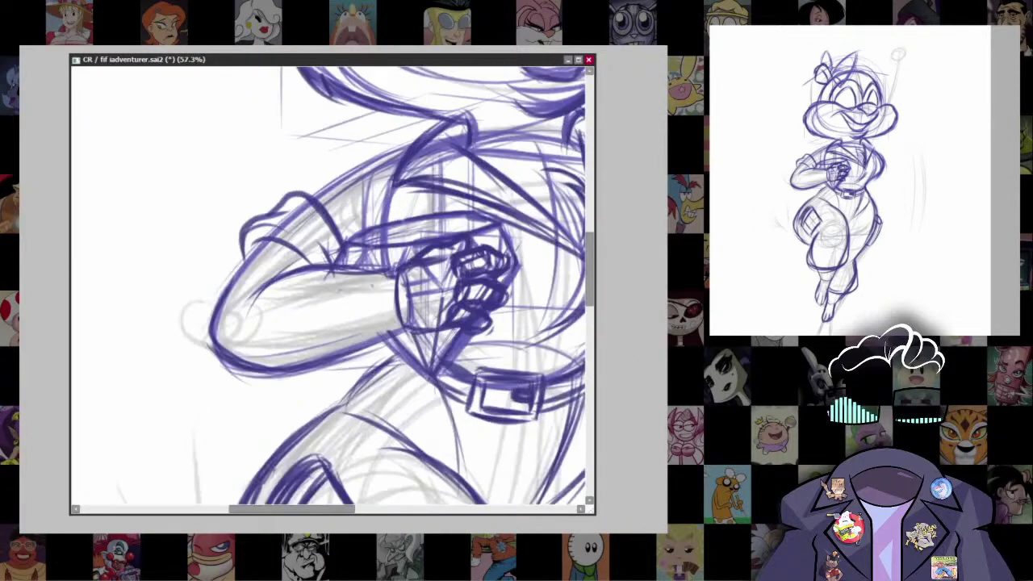
Step: Draw a curved cuff around the wrist of the bent arm and shade the glove and cuff with hatching
scroll(323, 172, "up", 1)
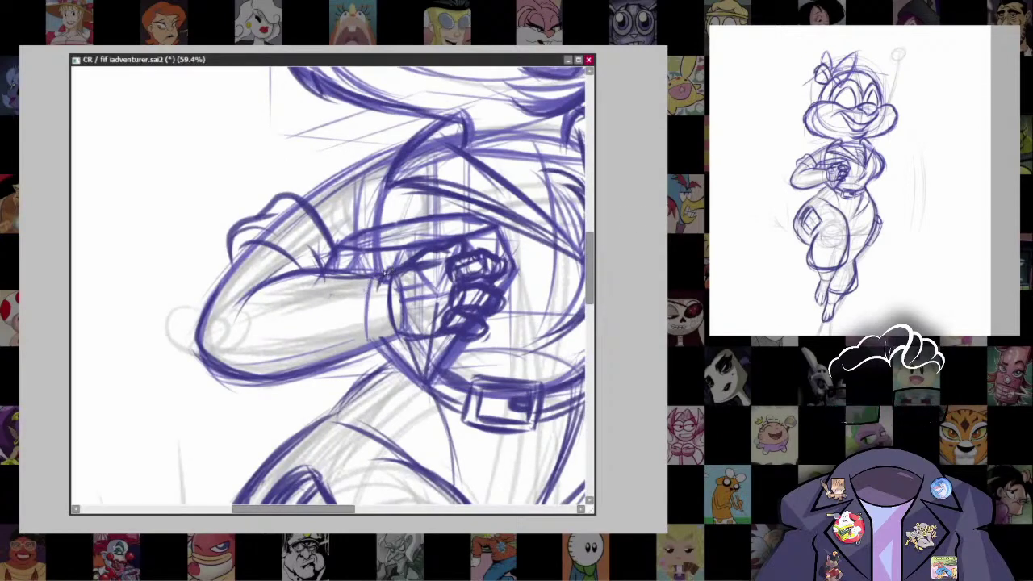
mouse_move(385, 268)
left_mouse_down()
mouse_move(363, 339)
mouse_move(370, 356)
left_mouse_up()
left_click_drag(389, 326, 380, 355)
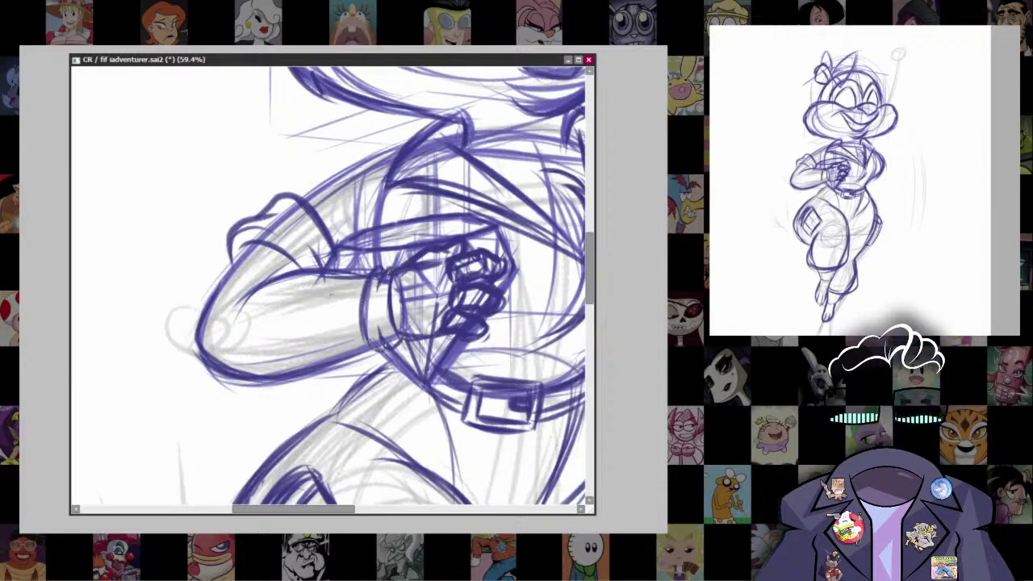
left_click_drag(394, 270, 391, 347)
left_click_drag(388, 285, 399, 338)
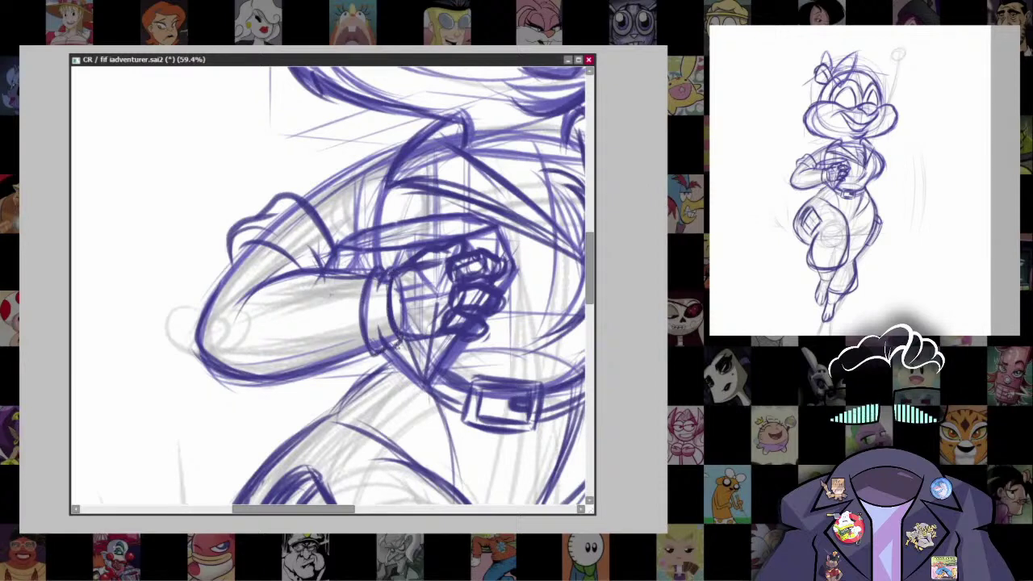
mouse_move(399, 267)
left_mouse_down()
mouse_move(353, 244)
mouse_move(349, 282)
left_mouse_up()
mouse_move(386, 239)
left_mouse_down()
mouse_move(360, 307)
mouse_move(376, 309)
left_mouse_up()
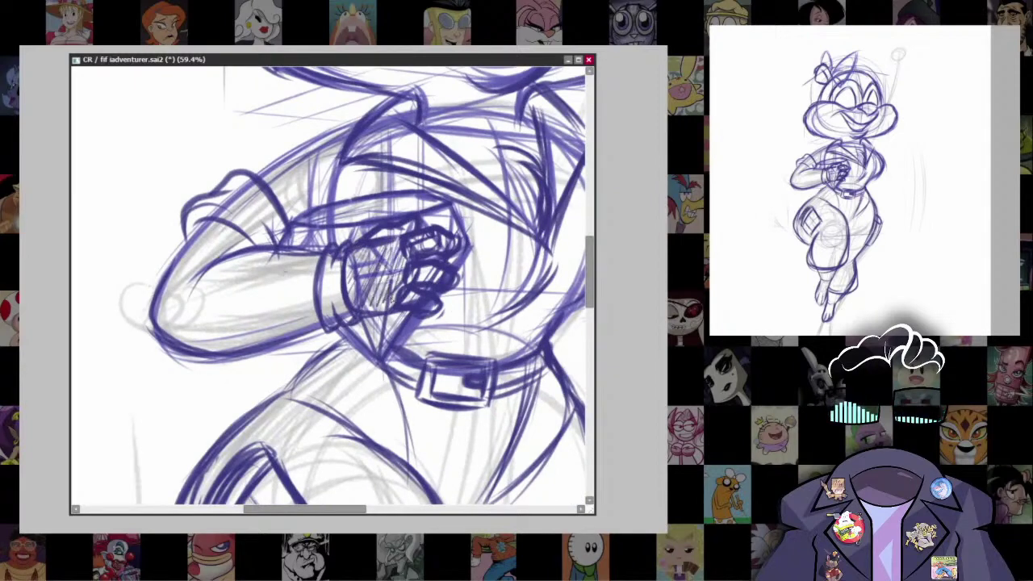
mouse_move(334, 255)
left_mouse_down()
mouse_move(325, 315)
mouse_move(246, 368)
left_mouse_up()
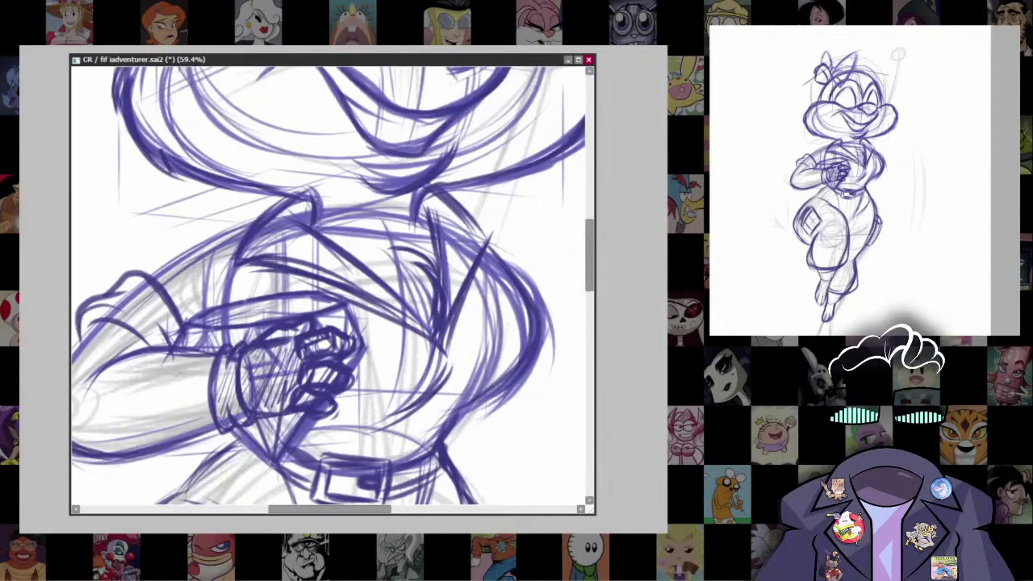
Step: Draw an arc rising from the crown to start a large rounded quiff above the head
scroll(468, 156, "down", 2)
left_click_drag(468, 157, 465, 282)
scroll(455, 300, "down", 2)
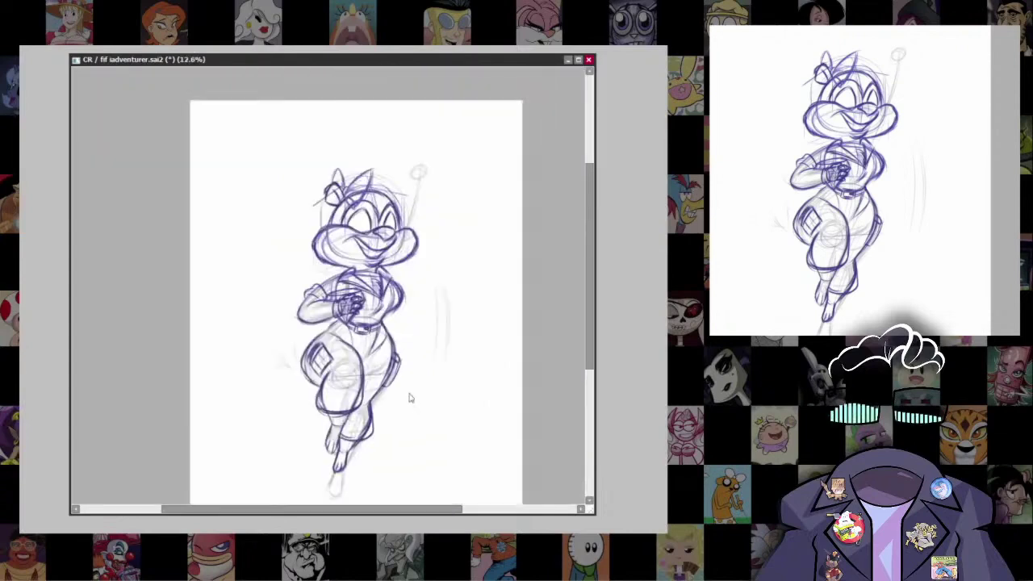
scroll(419, 416, "up", 2)
scroll(426, 237, "down", 2)
scroll(450, 237, "up", 2)
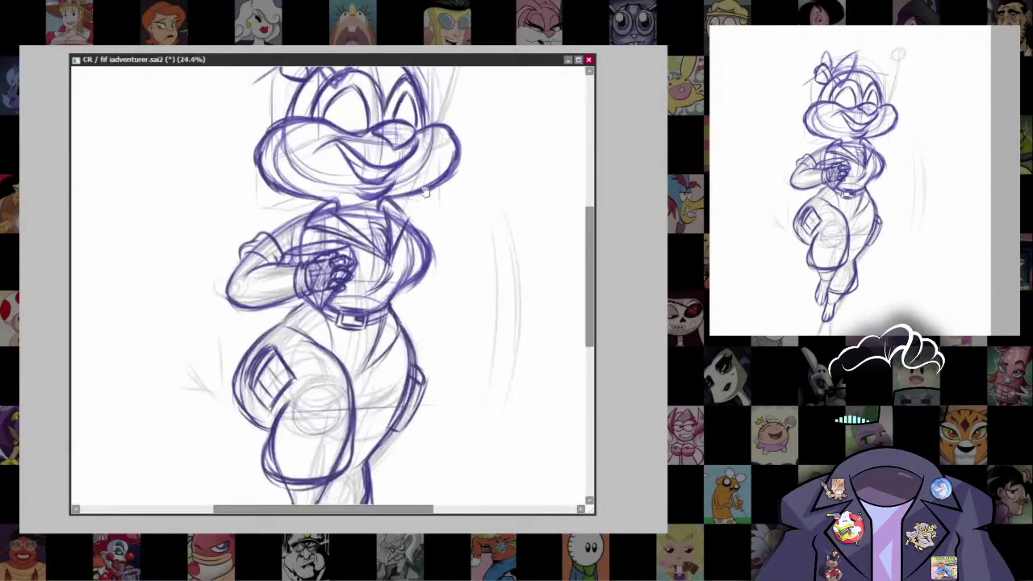
left_click_drag(444, 278, 412, 351)
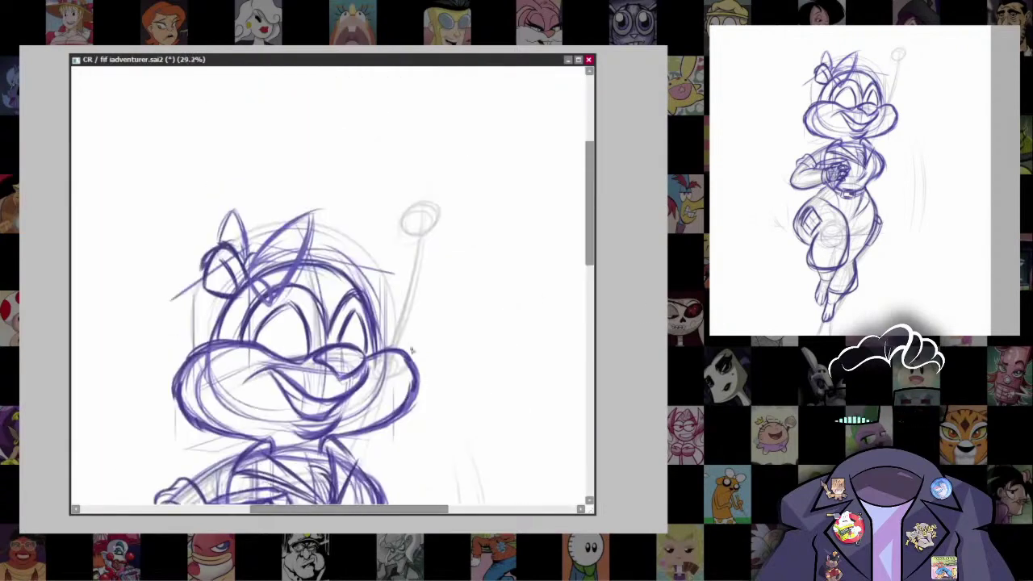
left_click_drag(284, 222, 353, 159)
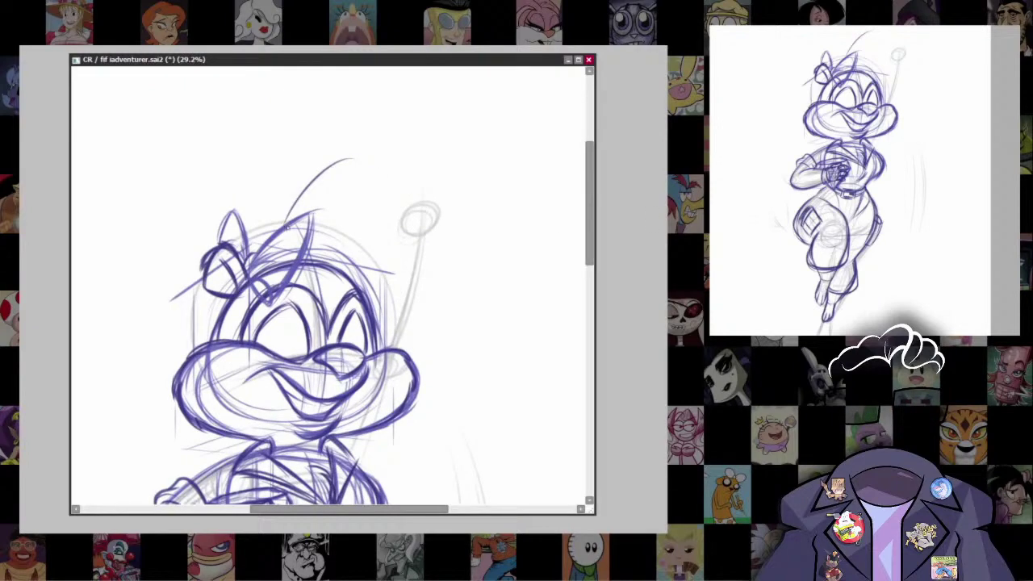
mouse_move(288, 212)
left_mouse_down()
mouse_move(367, 156)
mouse_move(373, 242)
left_mouse_up()
mouse_move(347, 289)
left_mouse_down()
mouse_move(327, 275)
mouse_move(327, 311)
left_mouse_up()
key("ctrl+z")
key("ctrl+z")
key("ctrl+z")
key("ctrl+z")
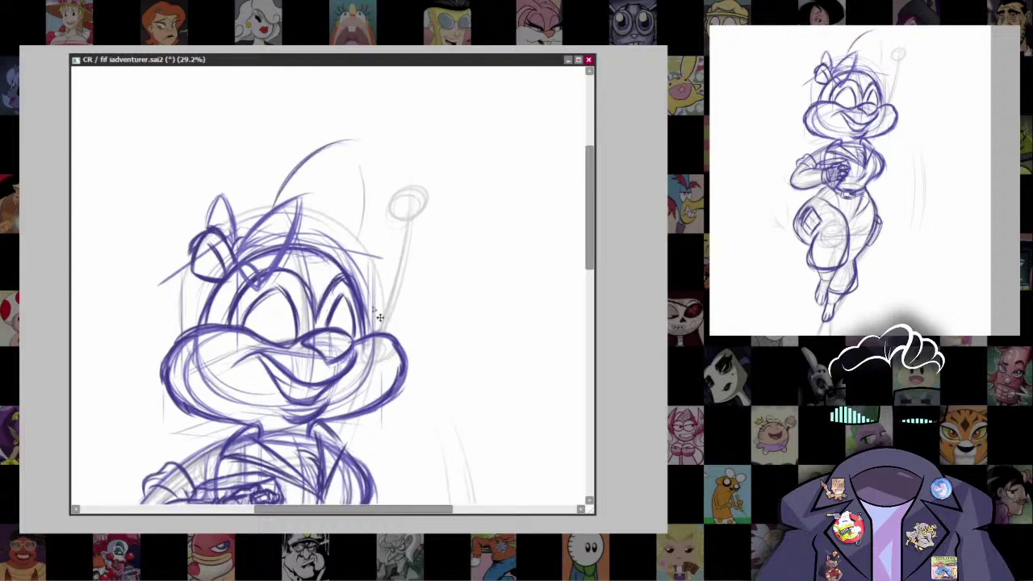
scroll(483, 364, "up", 1)
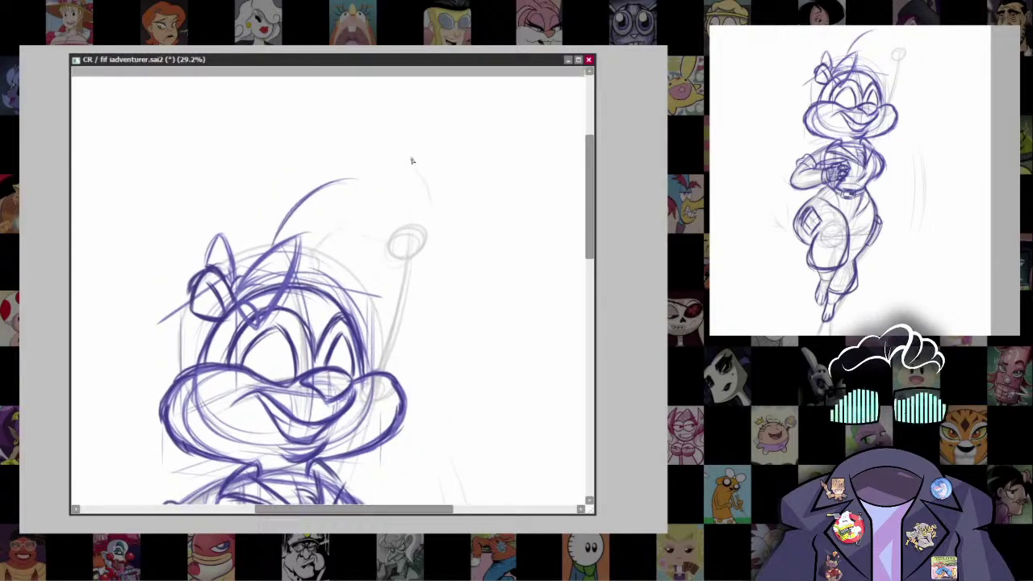
left_click_drag(427, 182, 434, 245)
key("ctrl+z")
key("ctrl+z")
Step: Close the quiff with a curve sweeping down to the forehead and add a small curl inside it
left_click_drag(338, 203, 398, 261)
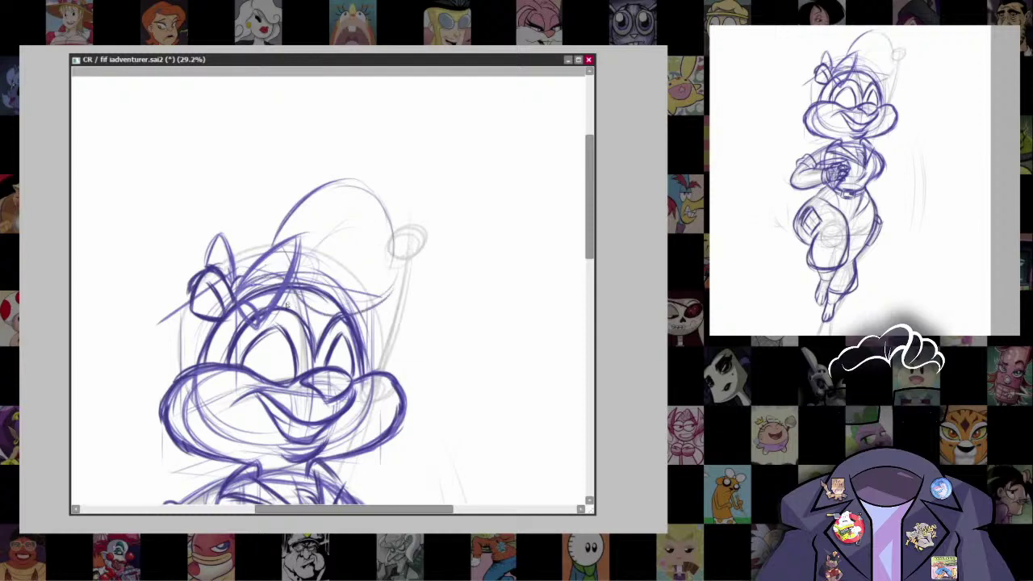
mouse_move(299, 209)
left_mouse_down()
mouse_move(370, 183)
mouse_move(408, 269)
left_mouse_up()
mouse_move(269, 251)
left_mouse_down()
mouse_move(344, 165)
mouse_move(387, 196)
mouse_move(405, 300)
mouse_move(290, 308)
mouse_move(299, 298)
left_mouse_up()
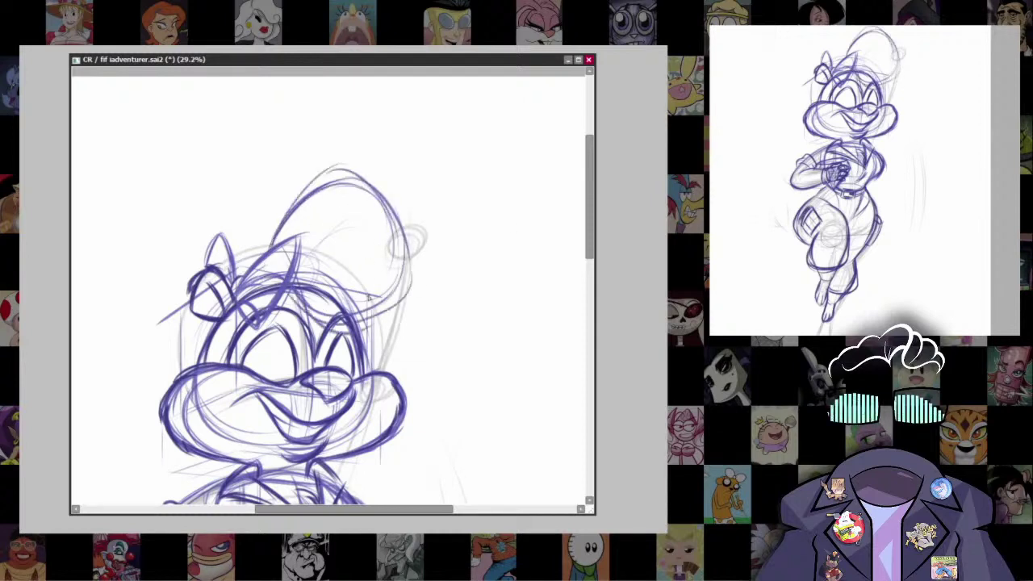
left_click_drag(413, 272, 363, 330)
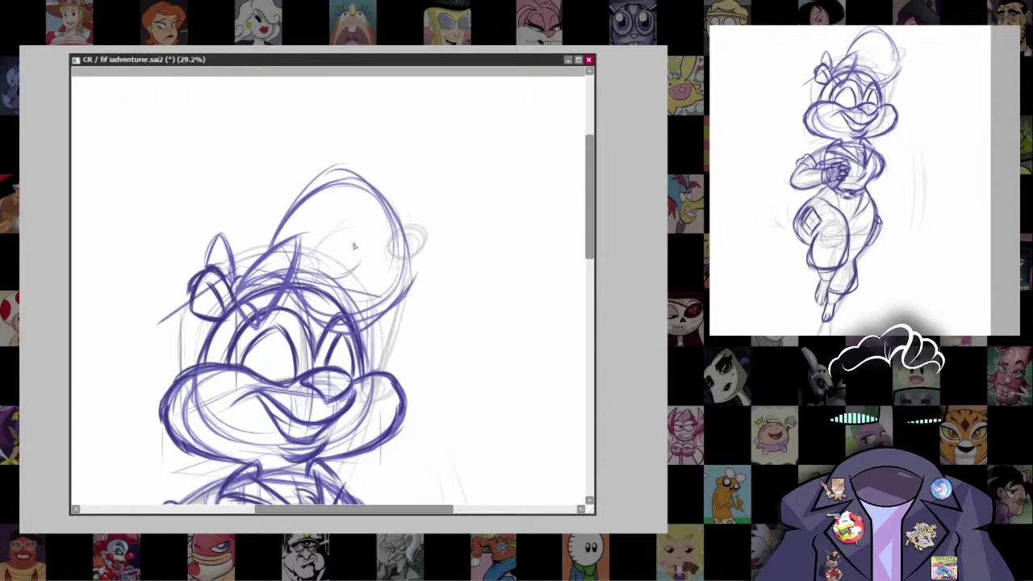
mouse_move(354, 241)
left_mouse_down()
mouse_move(339, 271)
mouse_move(353, 232)
left_mouse_up()
left_click_drag(289, 234, 321, 226)
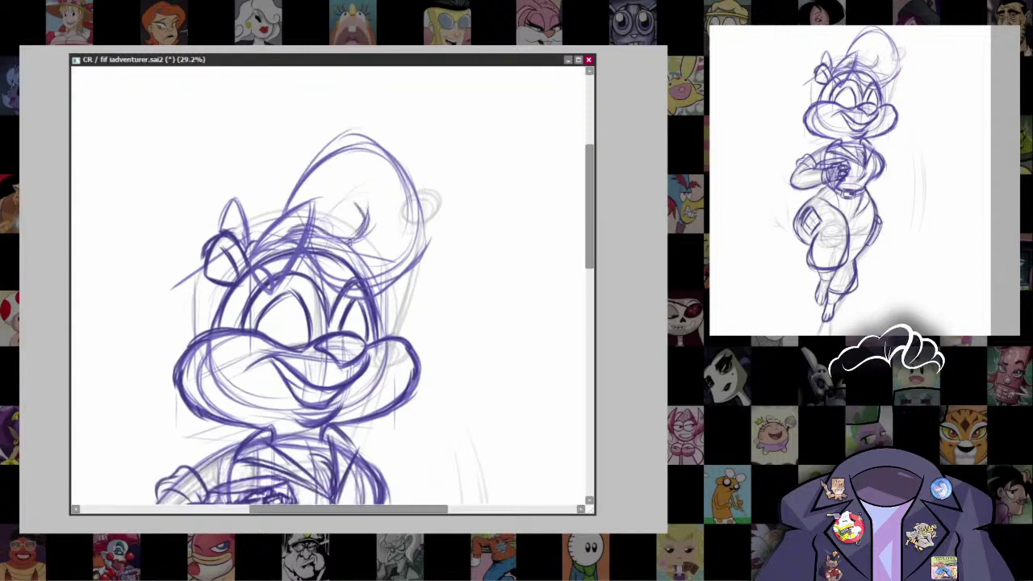
Step: Reinforce the quiff's outline with darker strokes over its top and outer side
left_click_drag(395, 176, 426, 266)
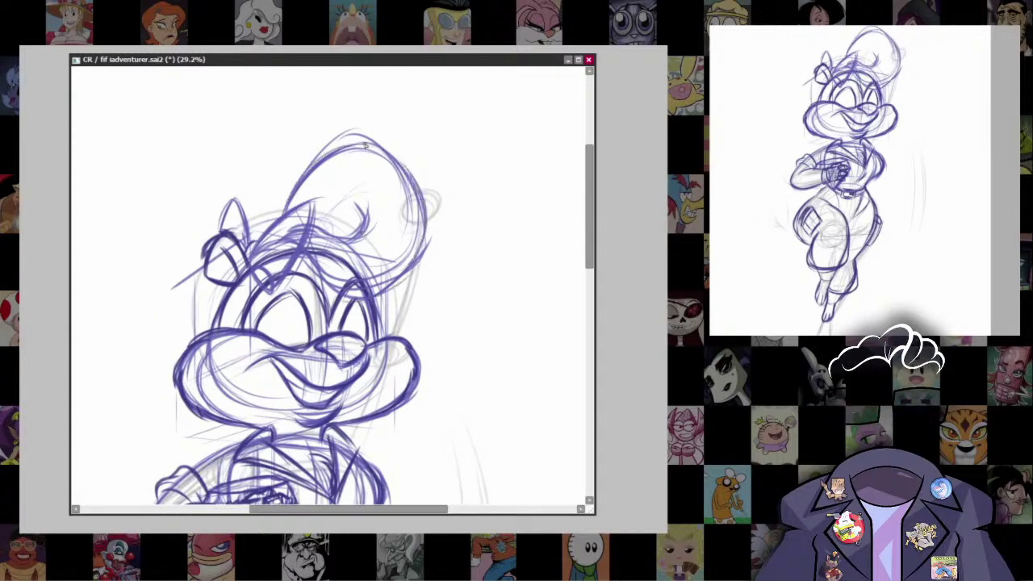
mouse_move(379, 145)
left_mouse_down()
mouse_move(415, 213)
mouse_move(407, 260)
left_mouse_up()
key("ctrl+z")
left_click_drag(289, 198, 385, 166)
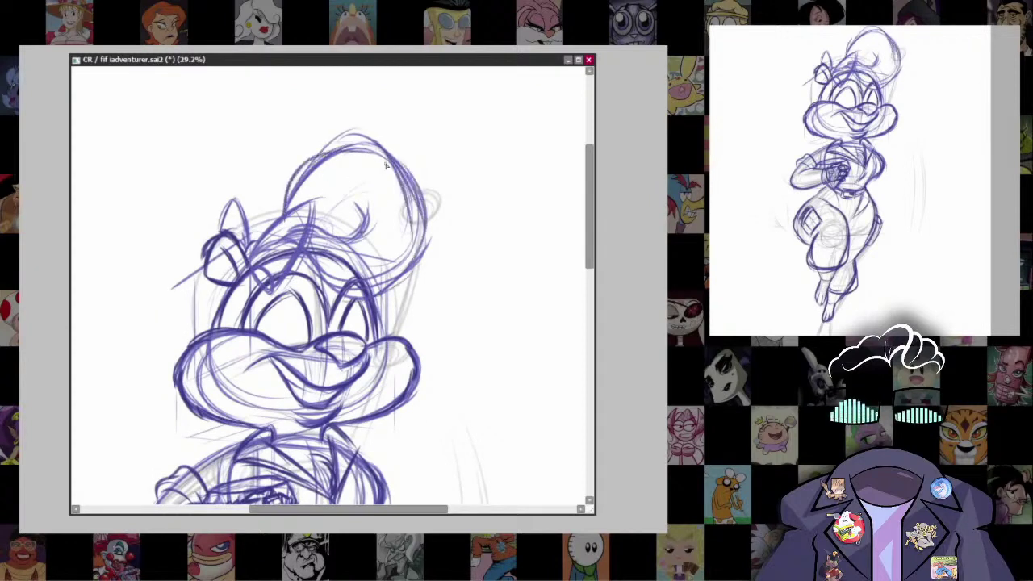
key("ctrl+z")
key("ctrl+z")
mouse_move(289, 198)
left_mouse_down()
mouse_move(347, 127)
mouse_move(422, 216)
mouse_move(482, 180)
left_mouse_up()
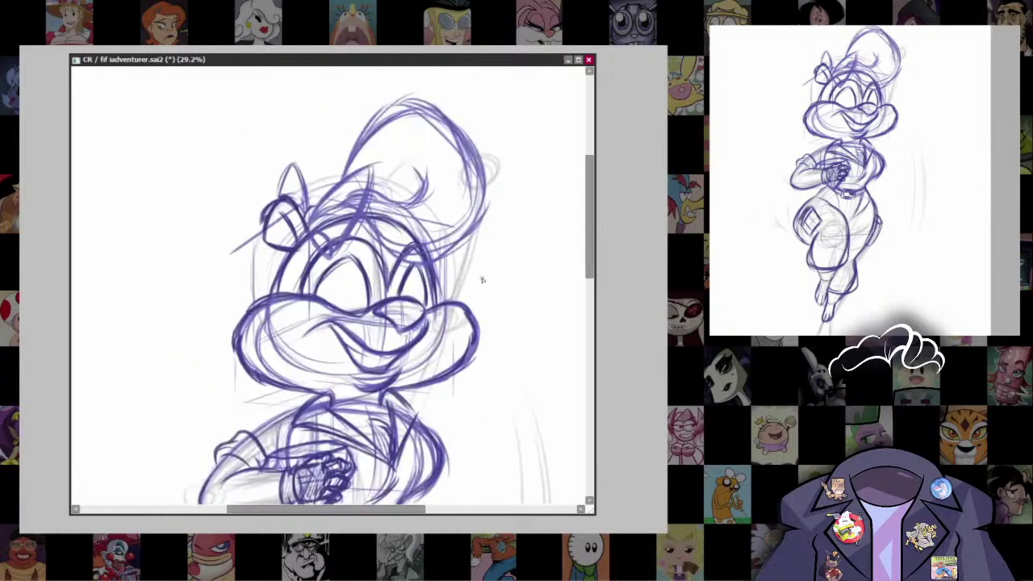
left_click_drag(482, 280, 369, 300)
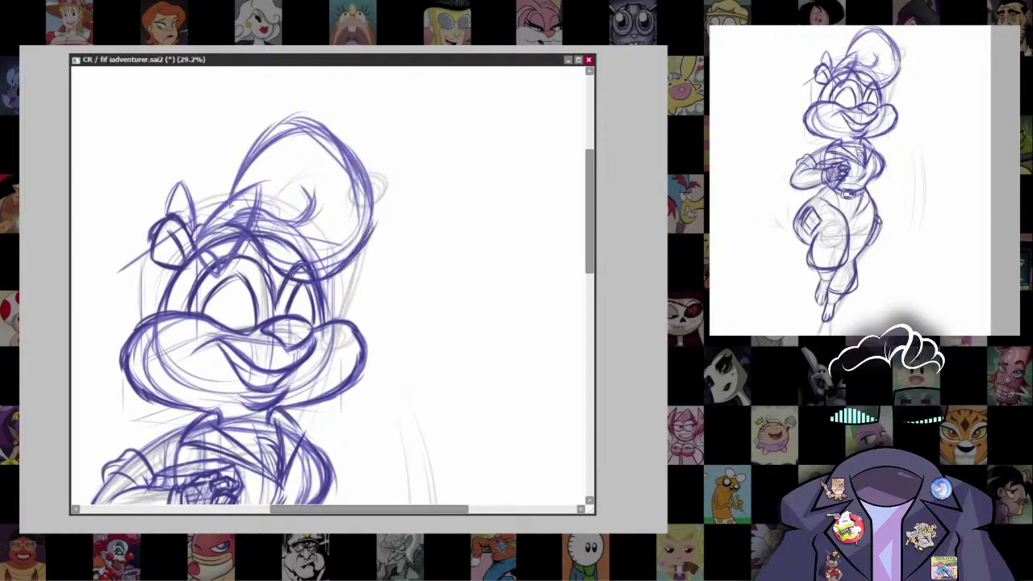
left_click_drag(373, 182, 352, 258)
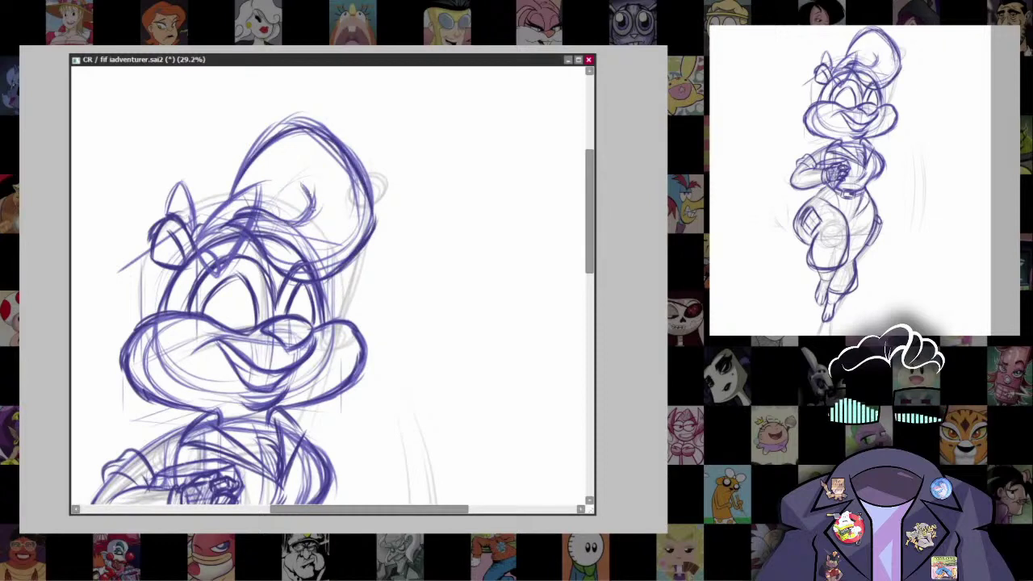
Step: Draw a long mass of hair sweeping back behind the ear to a curled tip, and close its lower edge at the cheek
left_click_drag(306, 178, 409, 311)
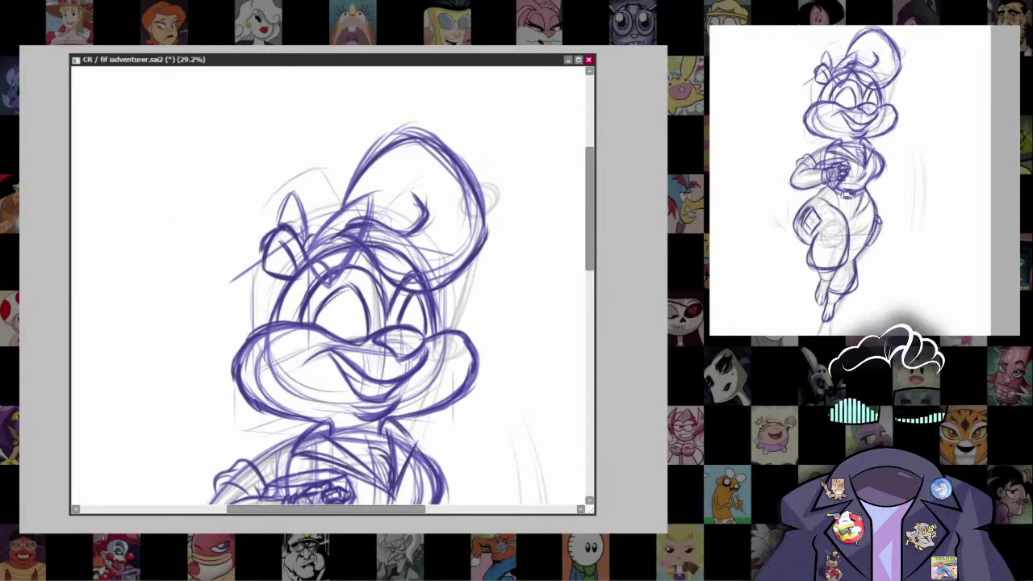
left_click_drag(327, 347, 307, 162)
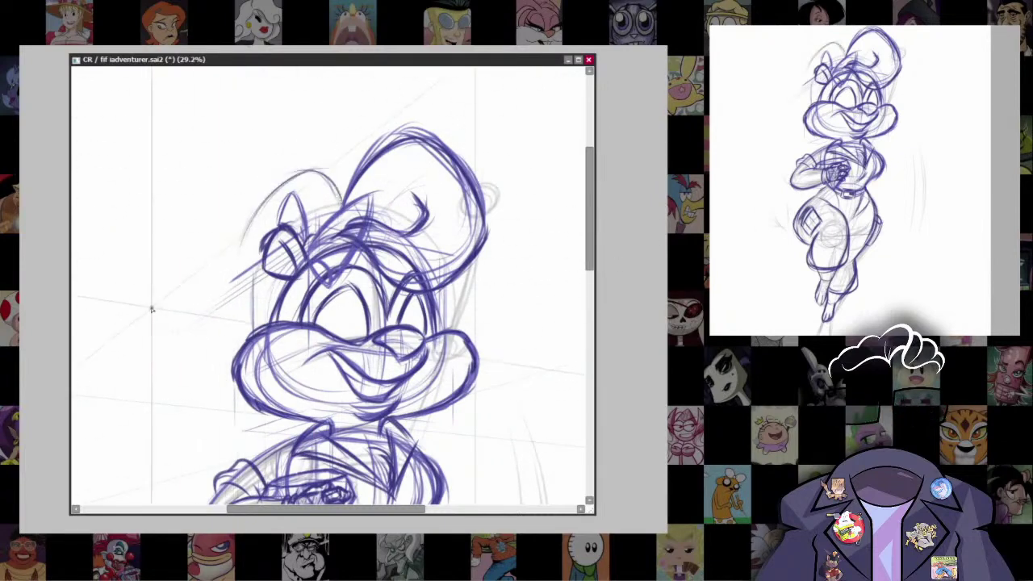
mouse_move(153, 331)
left_mouse_down()
mouse_move(208, 311)
mouse_move(335, 194)
left_mouse_up()
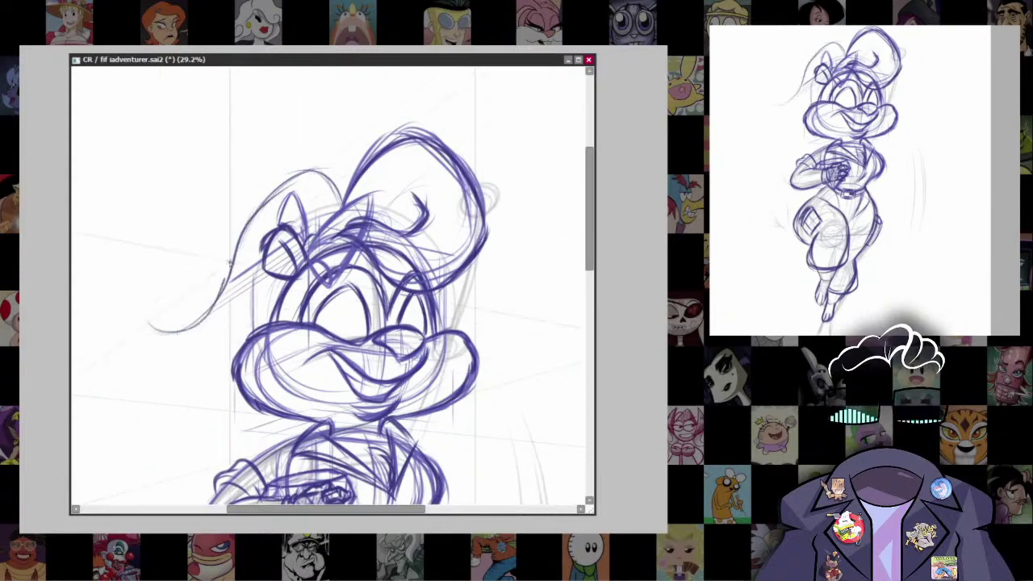
left_click_drag(231, 220, 315, 166)
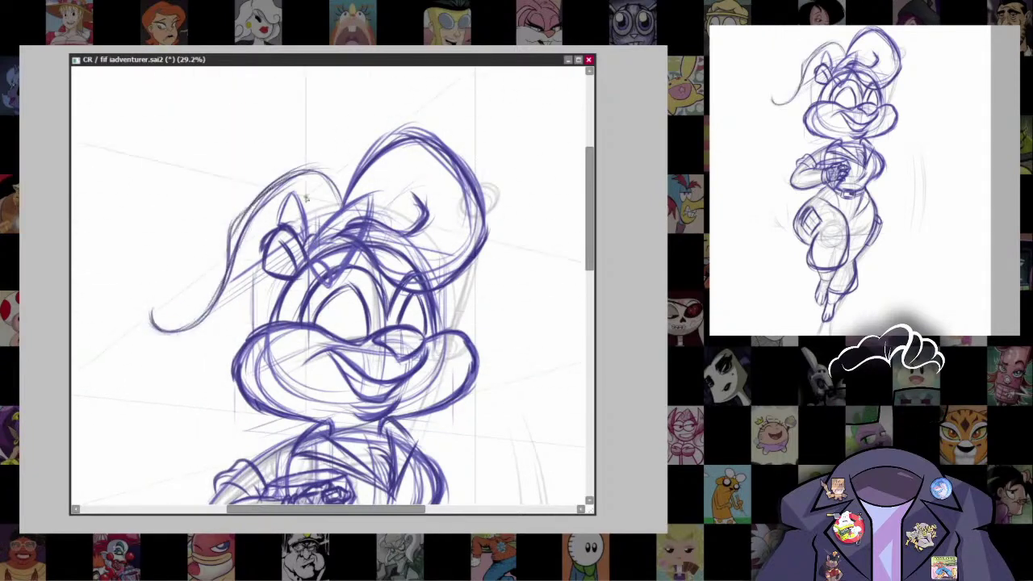
scroll(479, 185, "down", 5)
scroll(480, 185, "up", 5)
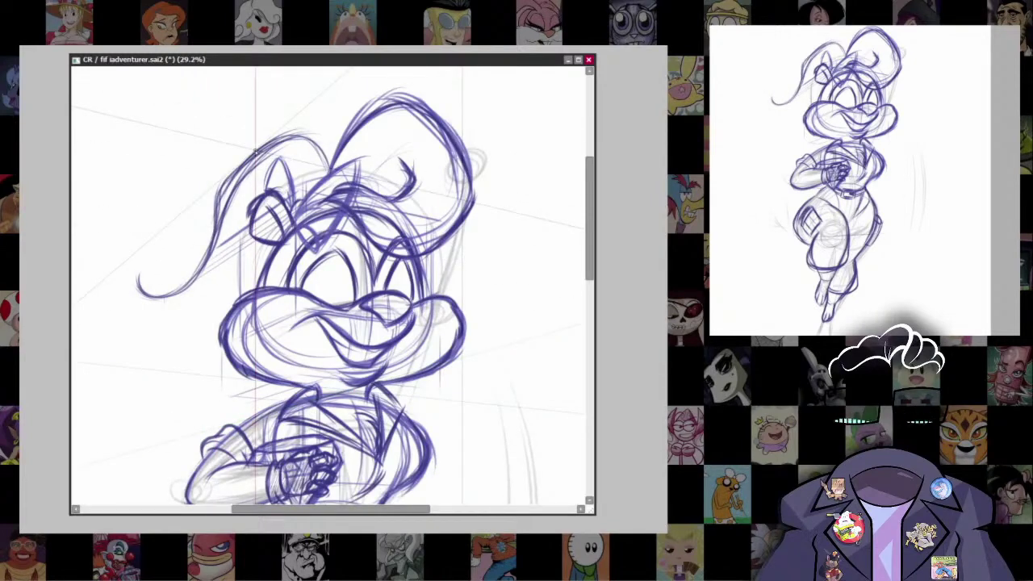
scroll(255, 152, "up", 2)
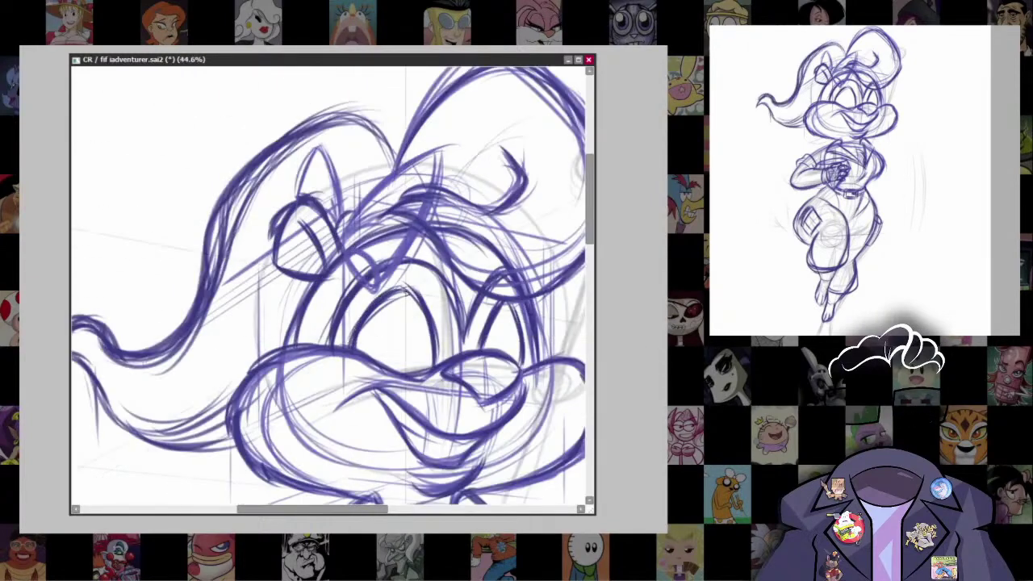
Step: Draw the raised arm behind the head, running from the far shoulder up past the cheek and quiff
scroll(333, 289, "right", 3)
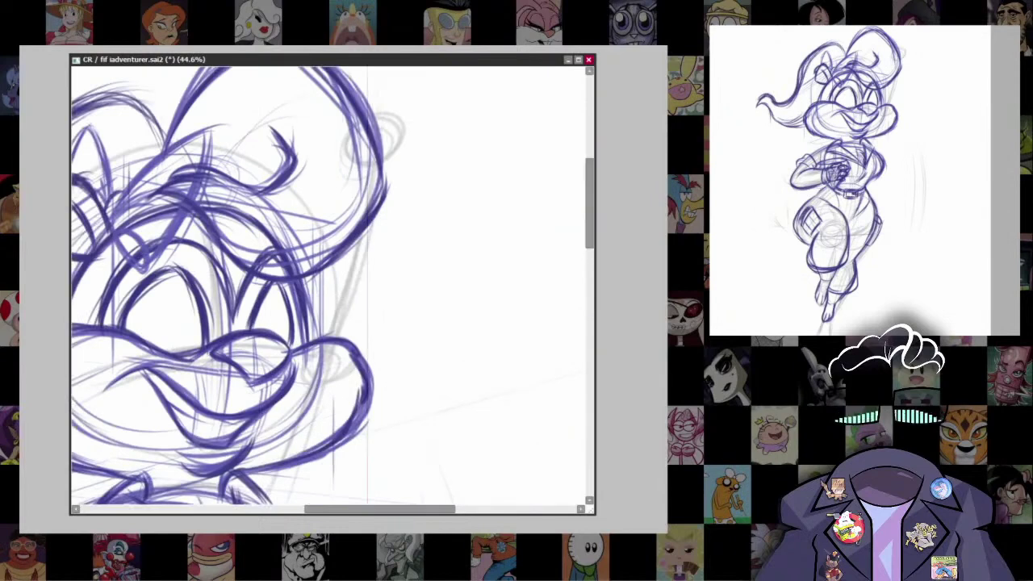
scroll(503, 339, "down", 2)
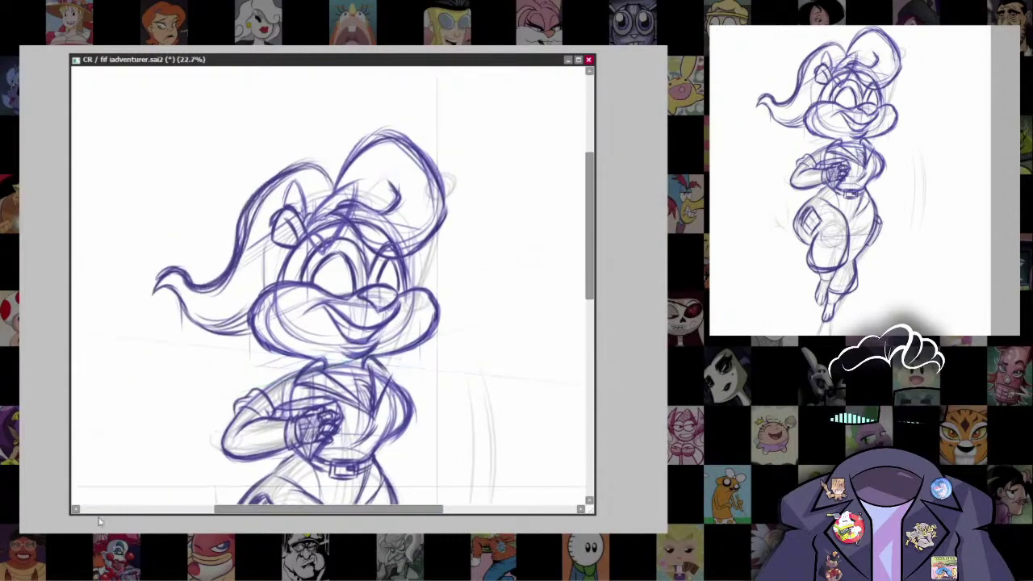
scroll(450, 226, "up", 3)
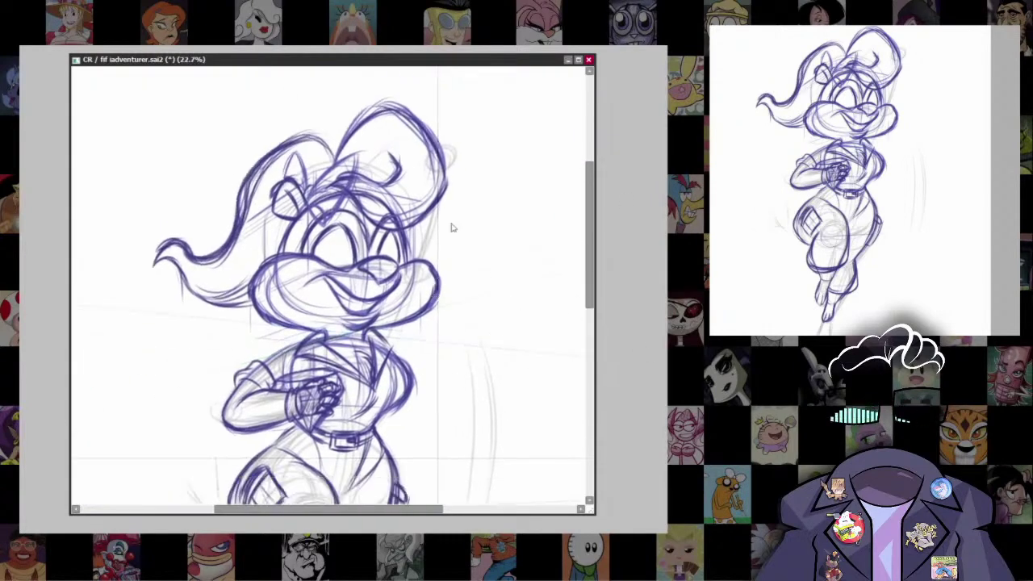
scroll(452, 226, "down", 3)
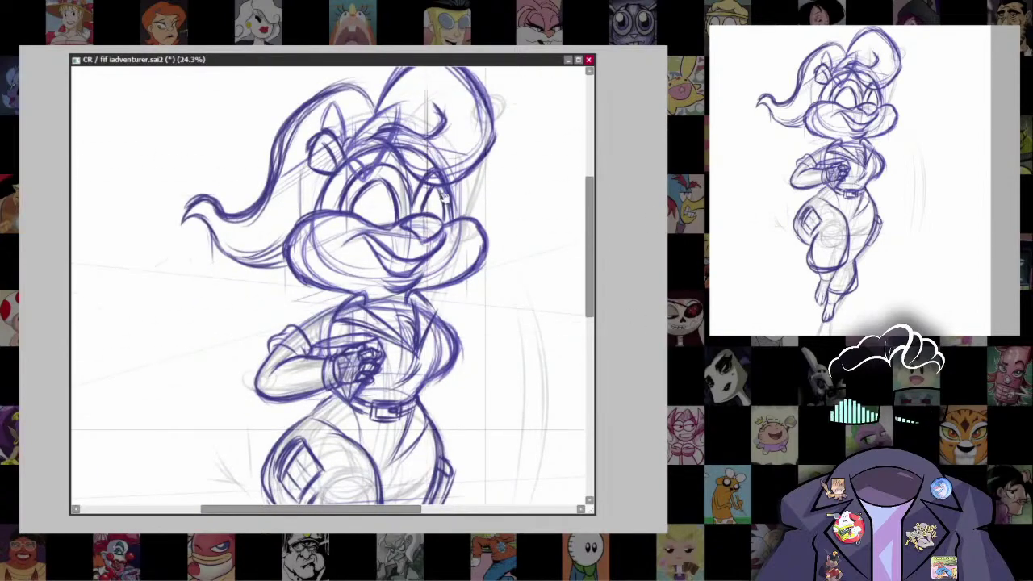
left_click_drag(428, 97, 412, 189)
left_click_drag(481, 239, 489, 150)
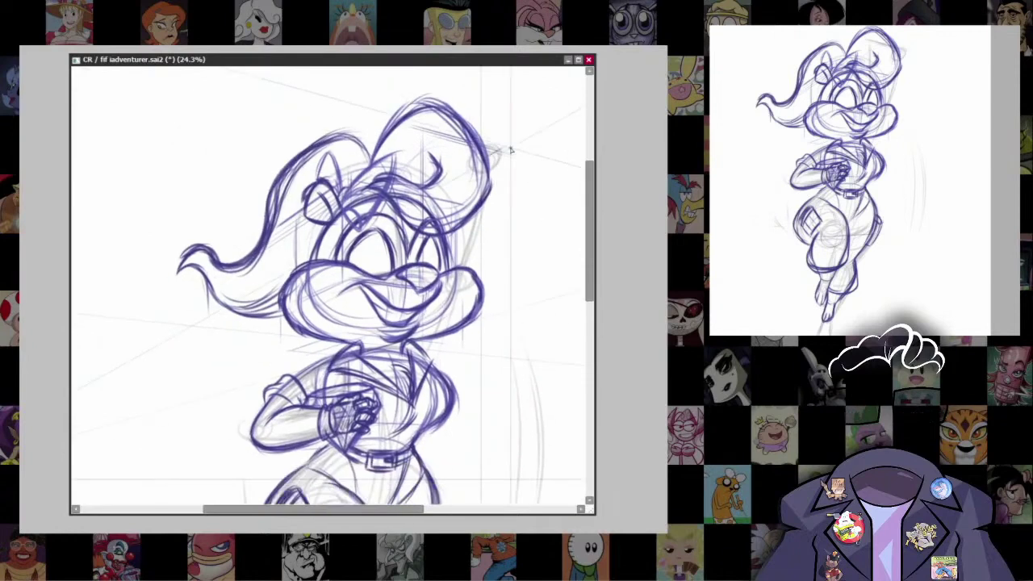
left_click_drag(489, 299, 491, 253)
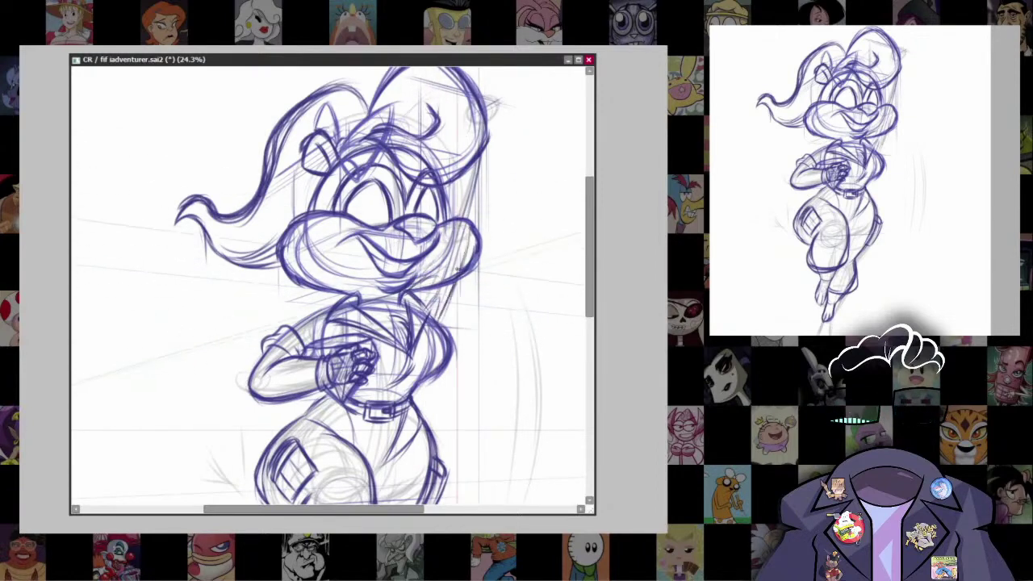
Step: Darken the raised arm's contours and draw a blocky hand with a wrist cuff beside the quiff
scroll(333, 286, "up", 2)
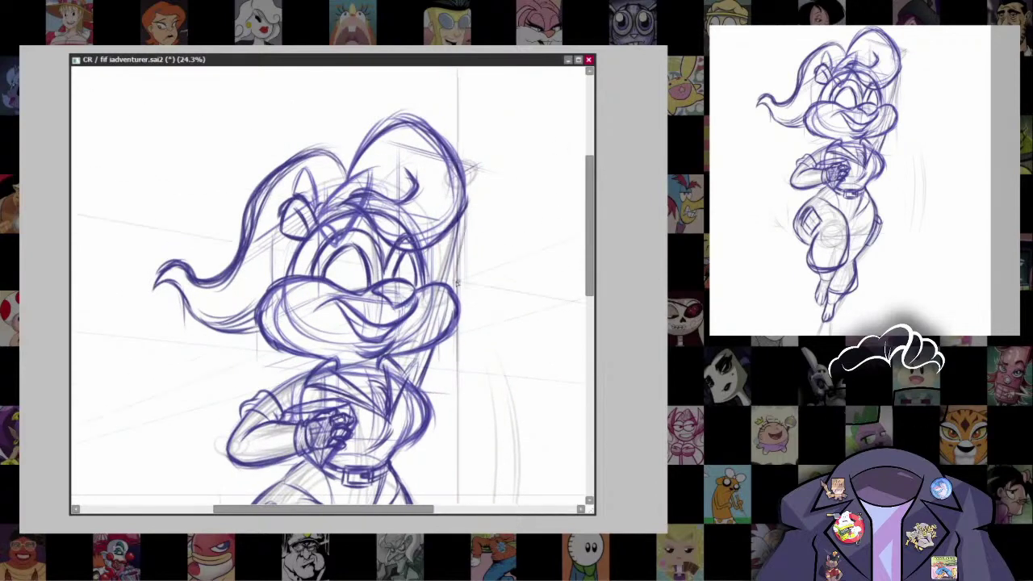
left_click_drag(485, 339, 468, 308)
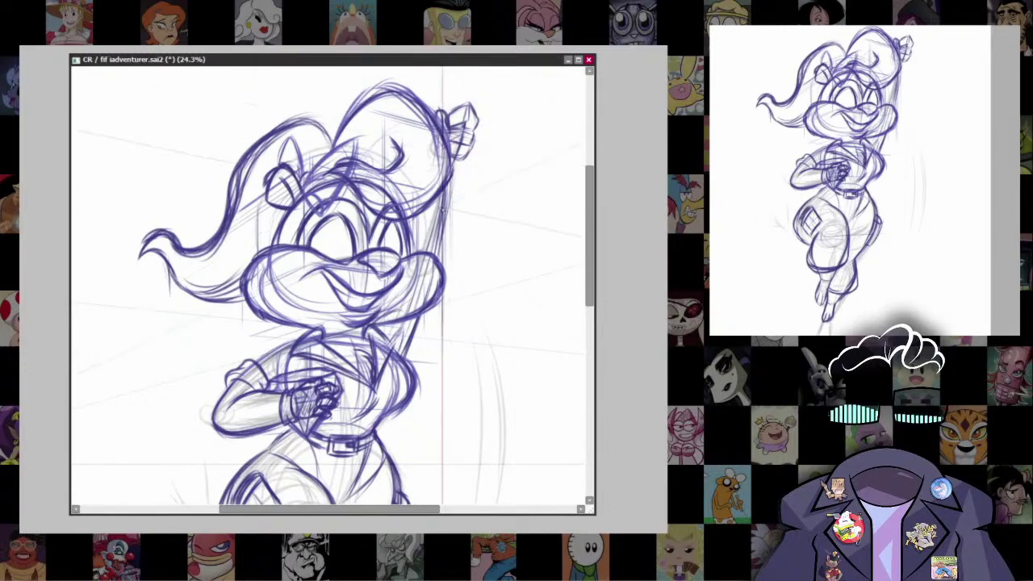
left_click_drag(466, 231, 438, 360)
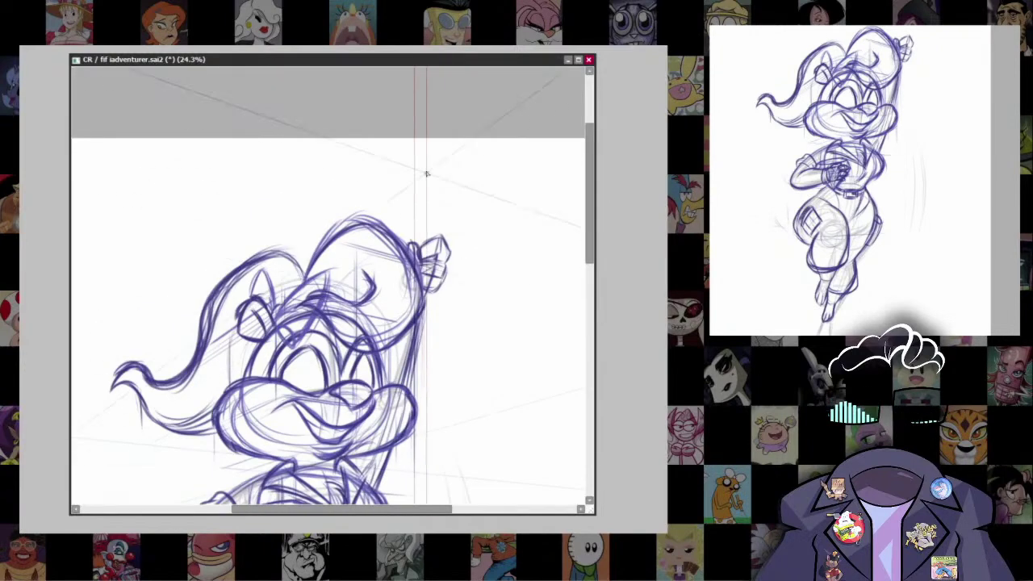
Step: Draw a vine rising from the raised hand to the canvas edge and hanging in a curved loop past the arm to the shoulder
mouse_move(445, 144)
left_mouse_down()
mouse_move(413, 262)
mouse_move(411, 229)
left_mouse_up()
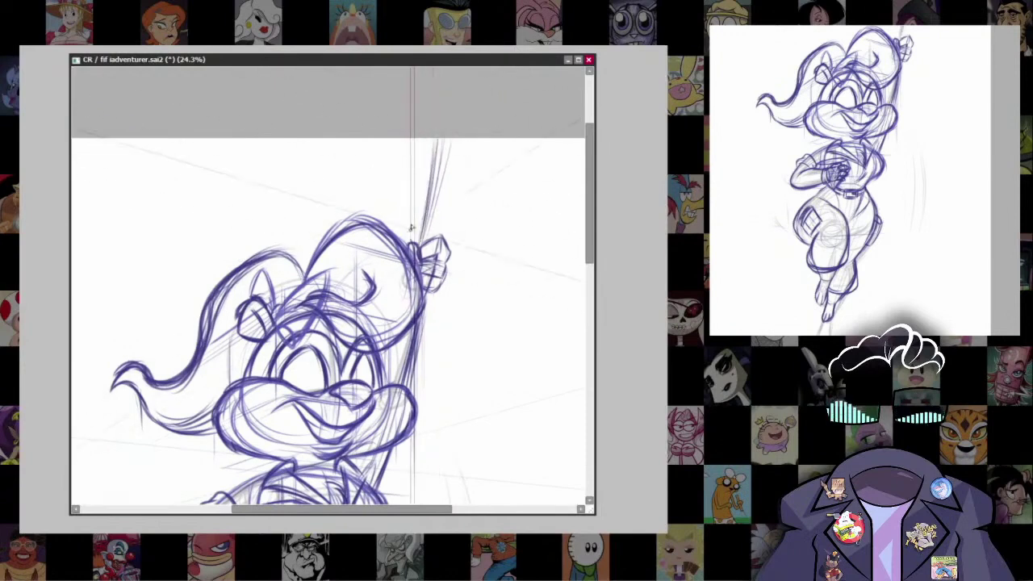
mouse_move(448, 105)
left_mouse_down()
mouse_move(436, 206)
mouse_move(455, 49)
left_mouse_up()
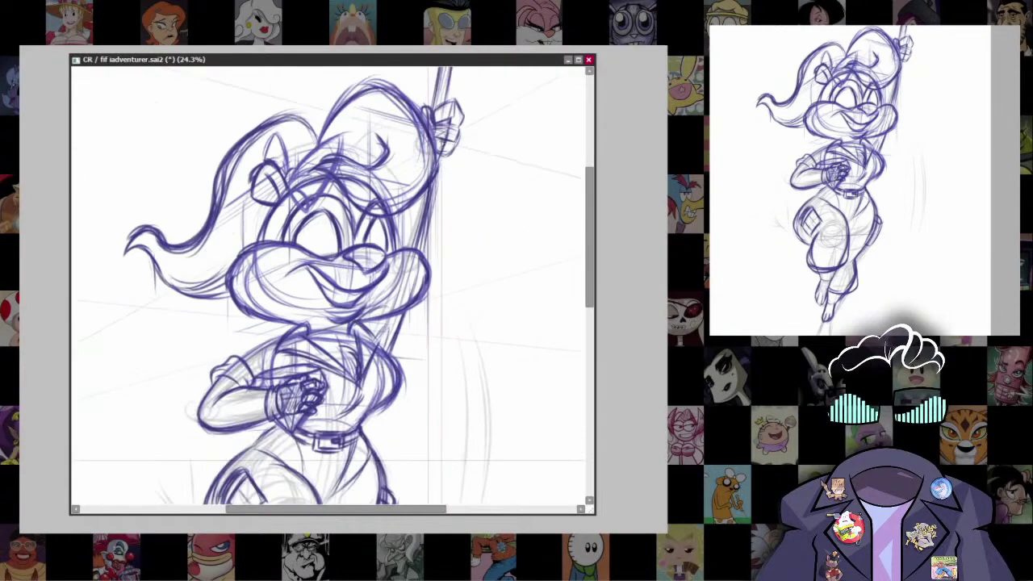
mouse_move(443, 158)
left_mouse_down()
mouse_move(430, 339)
mouse_move(391, 372)
left_mouse_up()
left_click_drag(443, 178, 400, 355)
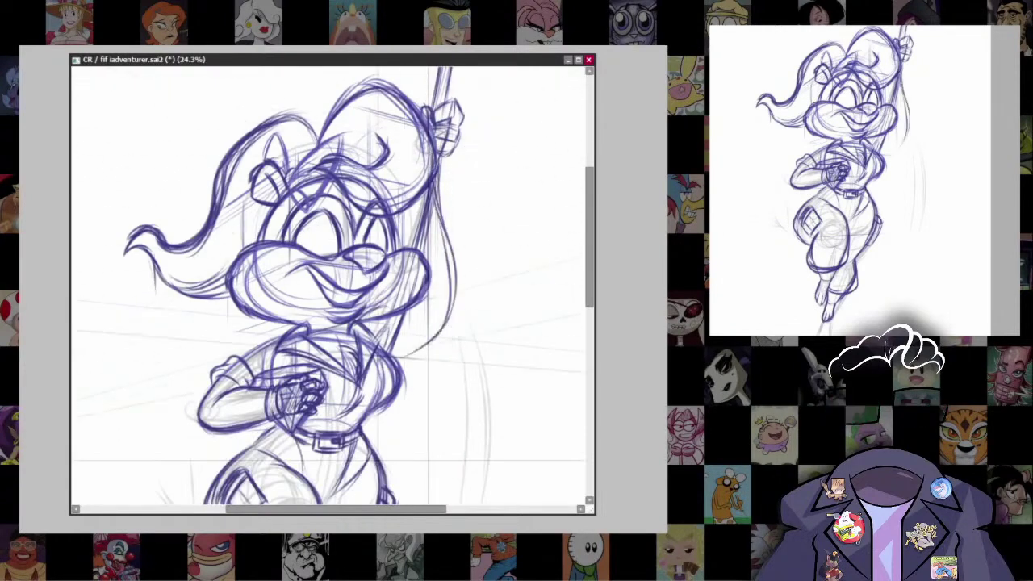
left_click_drag(439, 327, 398, 361)
mouse_move(437, 175)
left_mouse_down()
mouse_move(459, 307)
mouse_move(493, 144)
left_mouse_up()
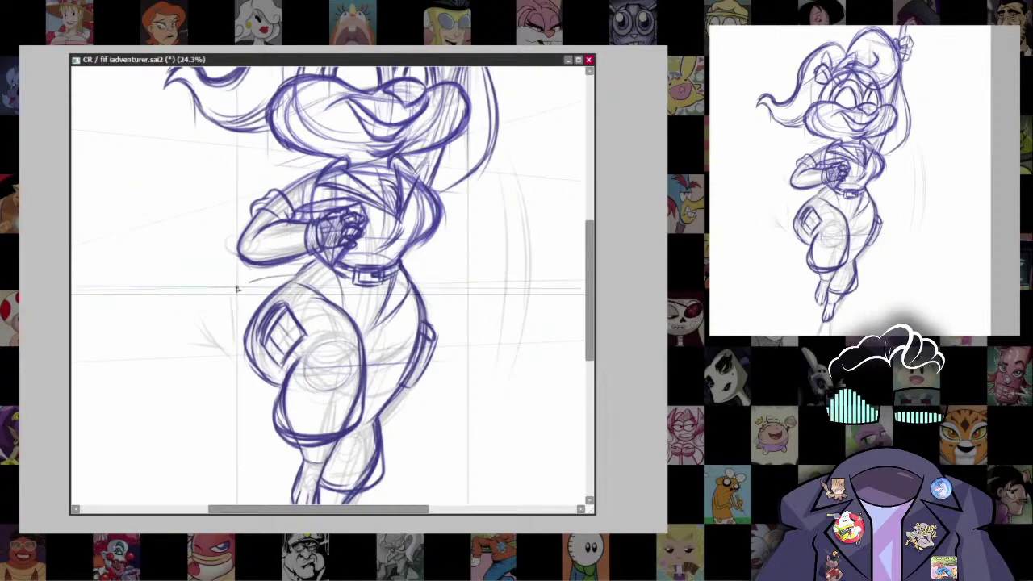
Step: Draw the wavy vine end trailing out behind the hip and thicken the hanging loop beside the raised arm
mouse_move(122, 354)
left_mouse_down()
mouse_move(188, 397)
mouse_move(246, 321)
left_mouse_up()
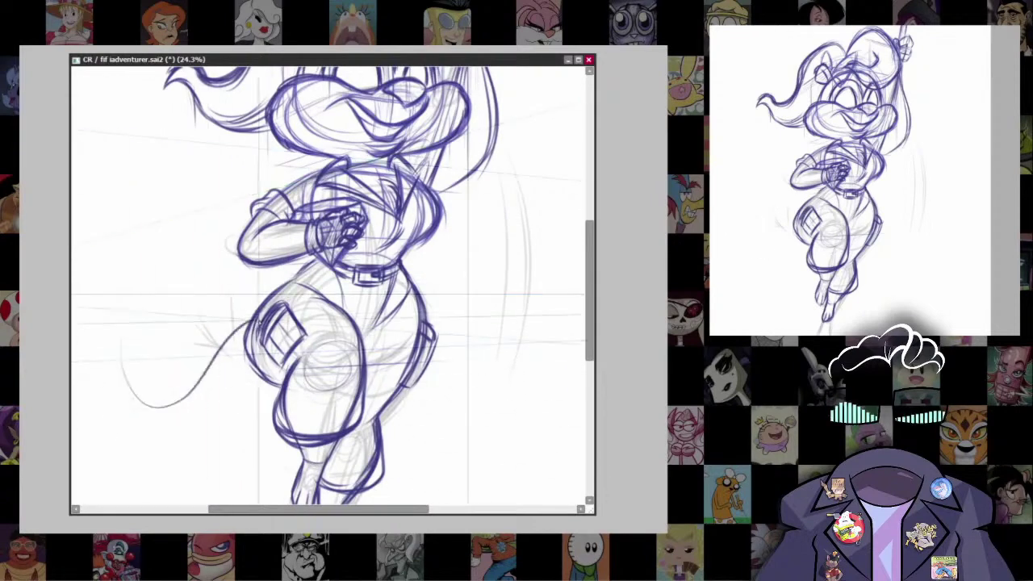
key("ctrl+z")
mouse_move(109, 335)
left_mouse_down()
mouse_move(148, 380)
mouse_move(217, 330)
mouse_move(150, 379)
mouse_move(142, 350)
mouse_move(148, 371)
mouse_move(165, 371)
mouse_move(161, 363)
mouse_move(232, 316)
left_mouse_up()
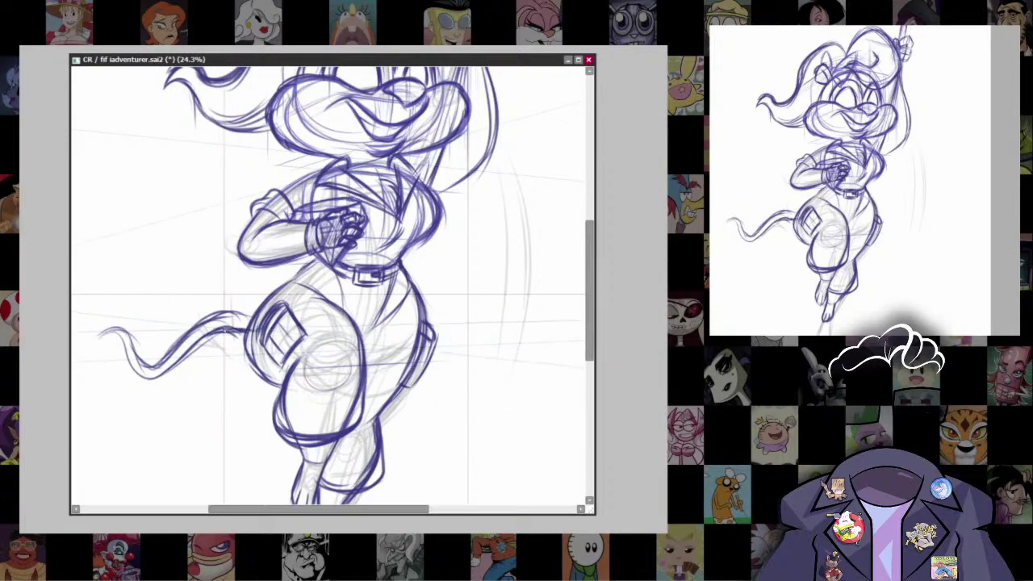
left_click_drag(331, 242, 264, 379)
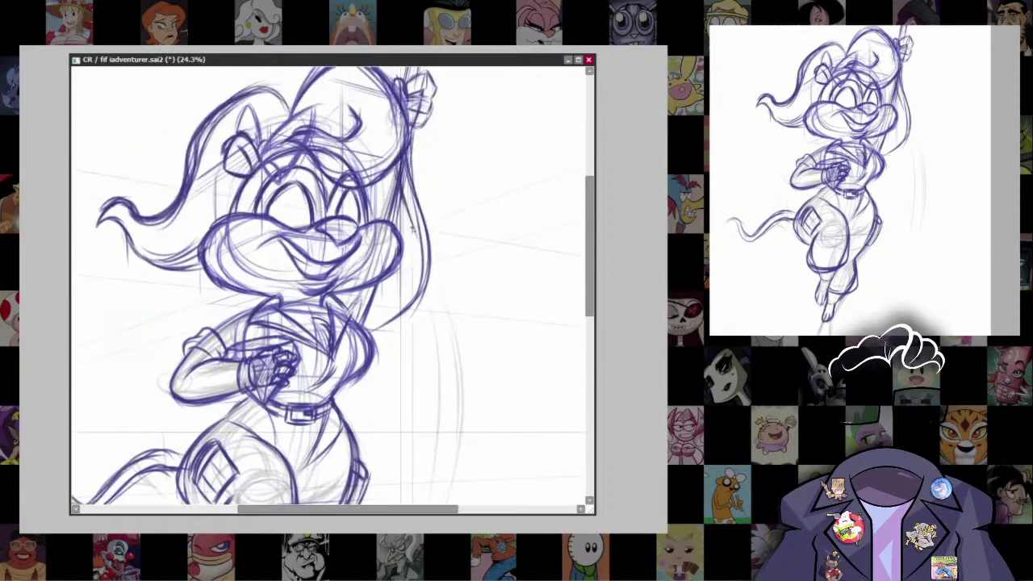
mouse_move(396, 192)
left_mouse_down()
mouse_move(412, 283)
mouse_move(420, 271)
mouse_move(384, 272)
left_mouse_up()
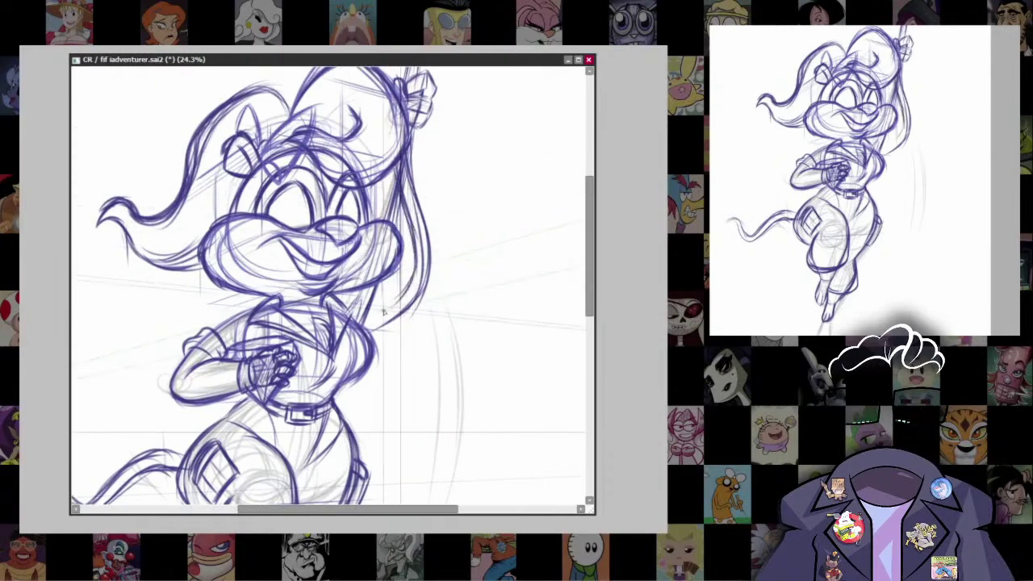
Step: Draw lowered upper eyelids across both eyes for a half-closed look
left_click_drag(400, 343, 450, 187)
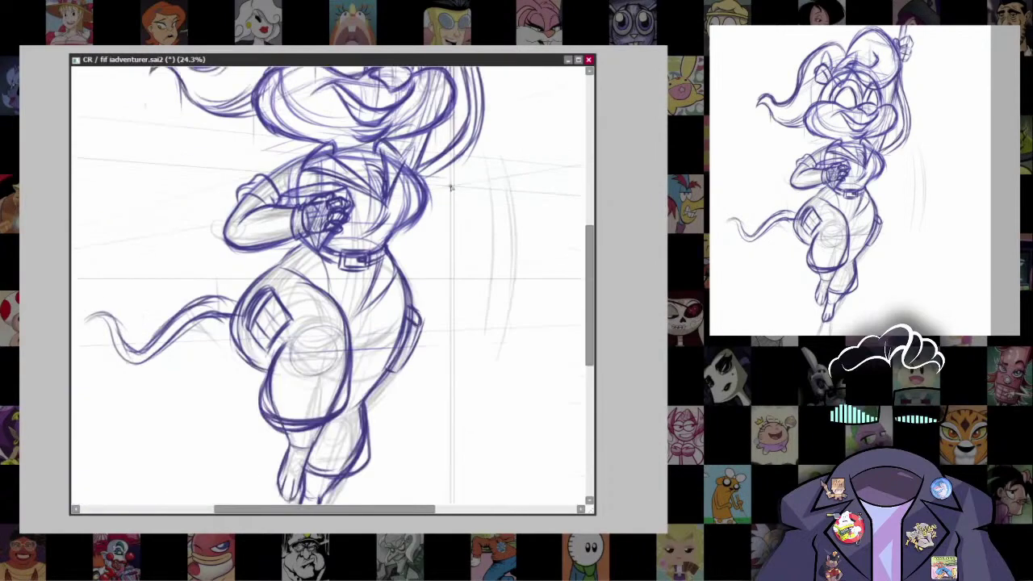
scroll(535, 417, "up", 3)
scroll(484, 323, "down", 2)
scroll(491, 215, "down", 3)
scroll(449, 224, "up", 3)
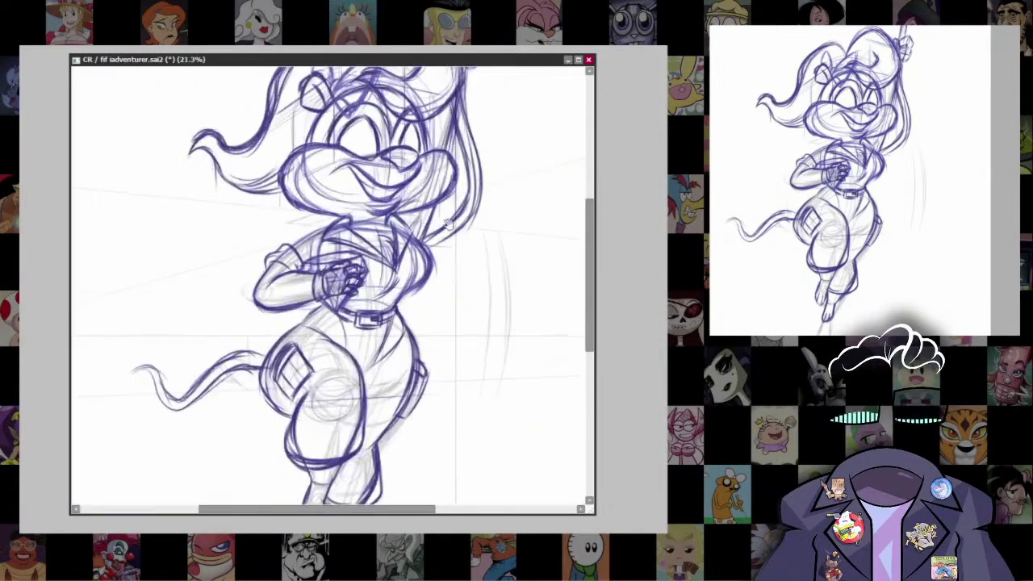
scroll(448, 225, "up", 3)
left_click_drag(373, 257, 353, 306)
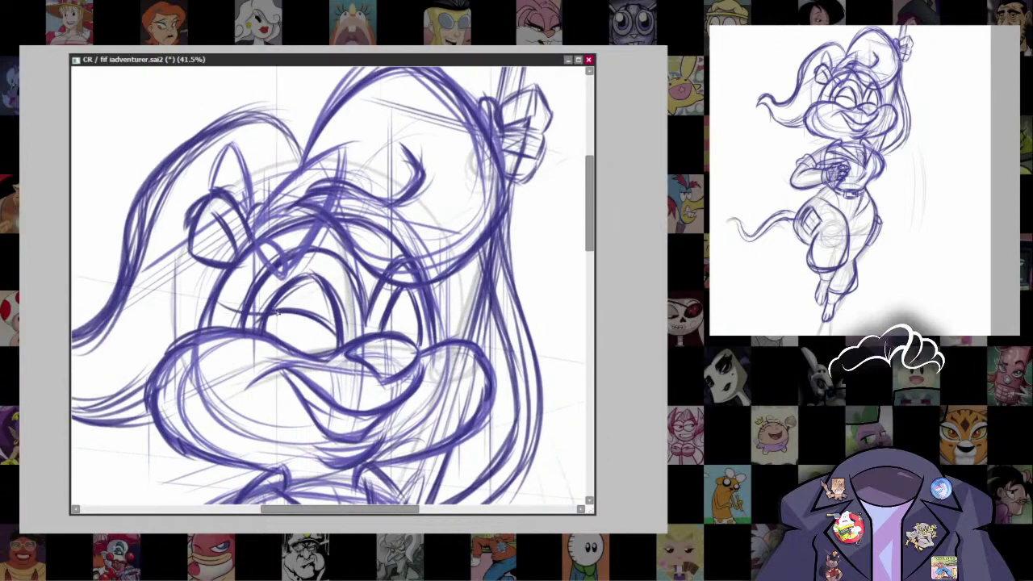
left_click_drag(400, 330, 410, 260)
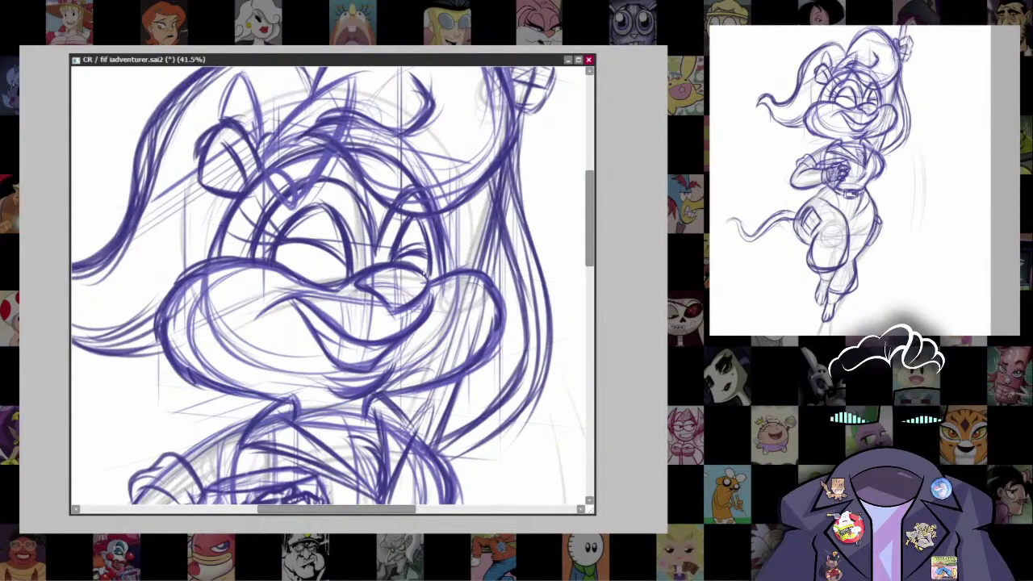
Step: Add eyelashes beside both eyes and draw shaded irises under the lowered lids
mouse_move(310, 242)
left_mouse_down()
mouse_move(376, 243)
mouse_move(411, 260)
left_mouse_up()
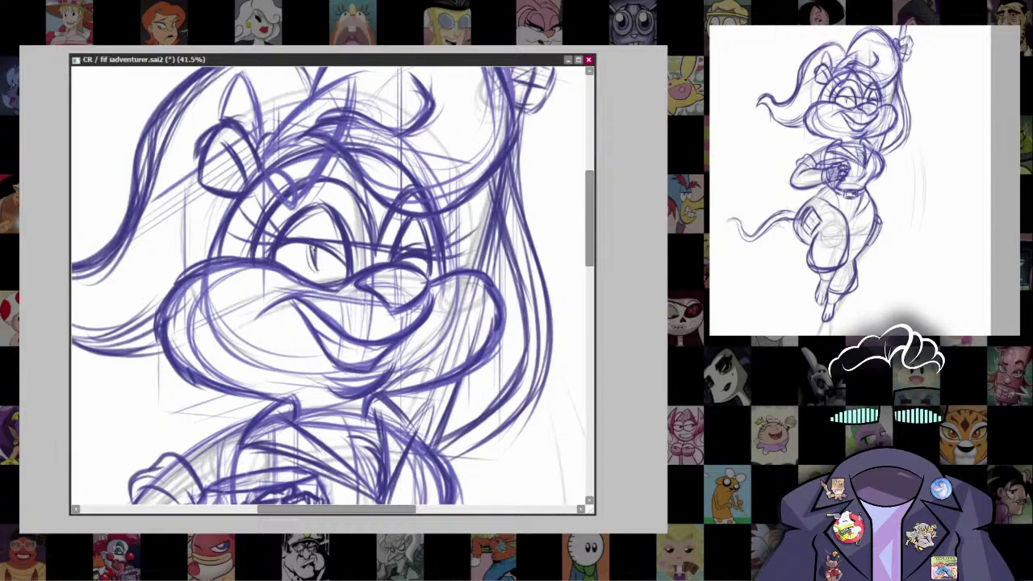
left_click_drag(316, 249, 331, 277)
left_click_drag(395, 361, 380, 370)
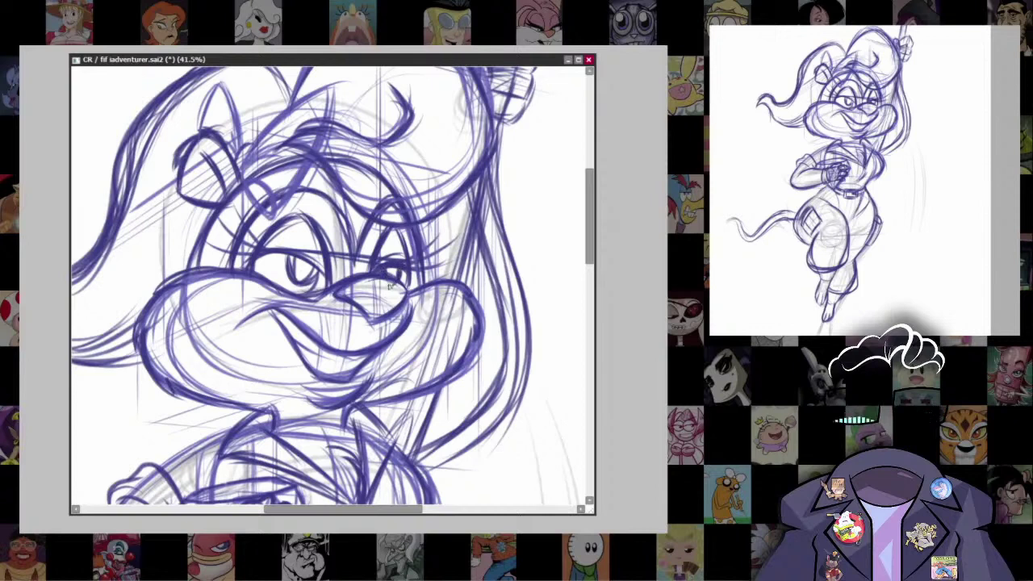
left_click_drag(287, 253, 292, 289)
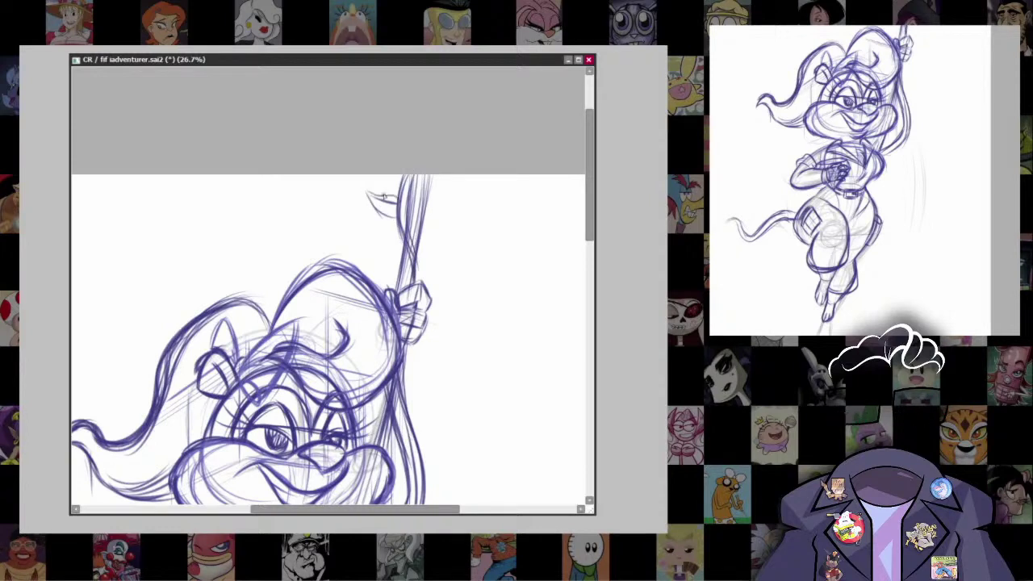
Step: Add small pointed leaves to the vine above the hand, on the trailing end behind the hip and below the hanging loop
left_click_drag(418, 260, 443, 240)
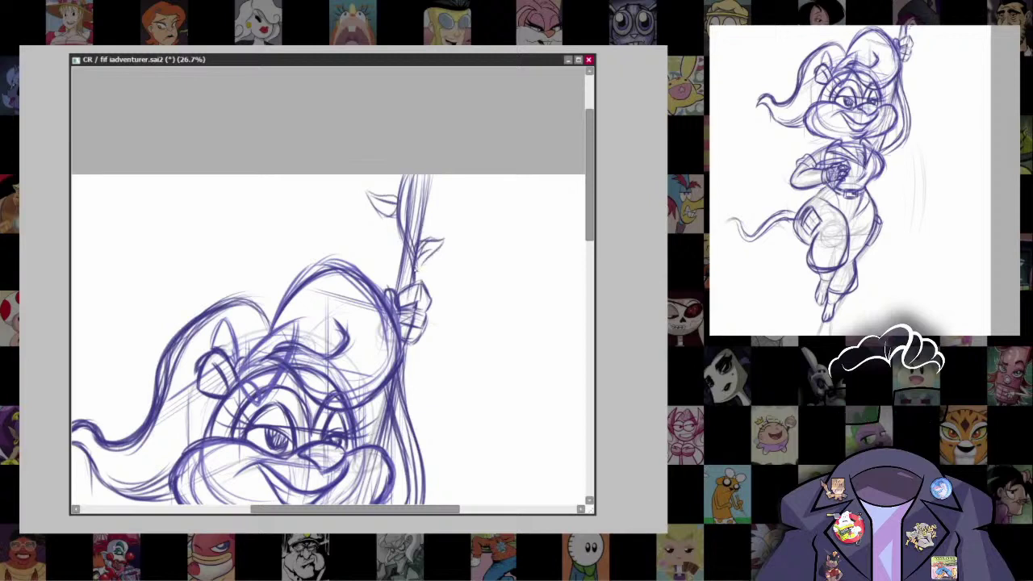
scroll(443, 242, "down", 5)
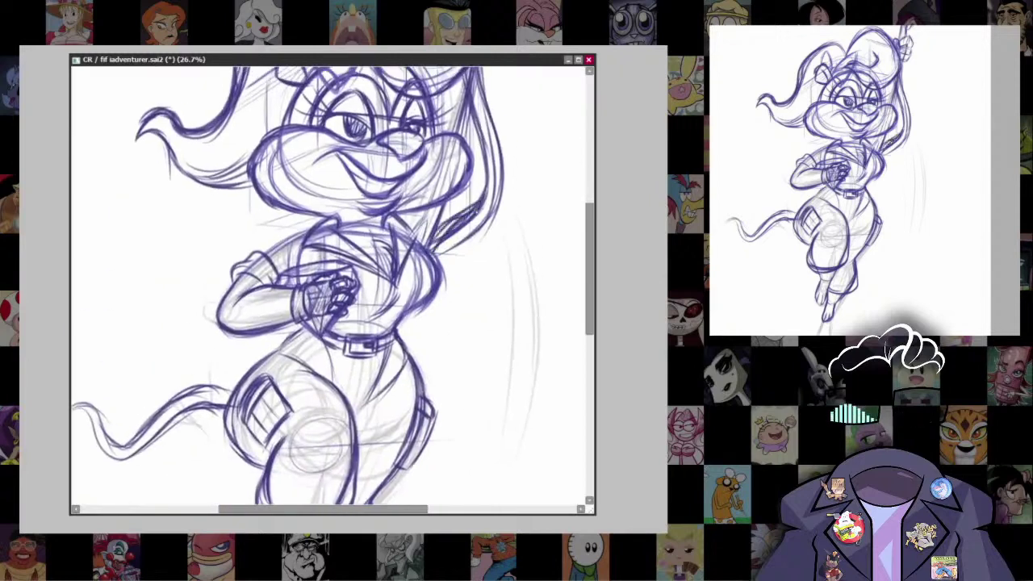
scroll(449, 225, "down", 1)
left_click_drag(165, 391, 209, 331)
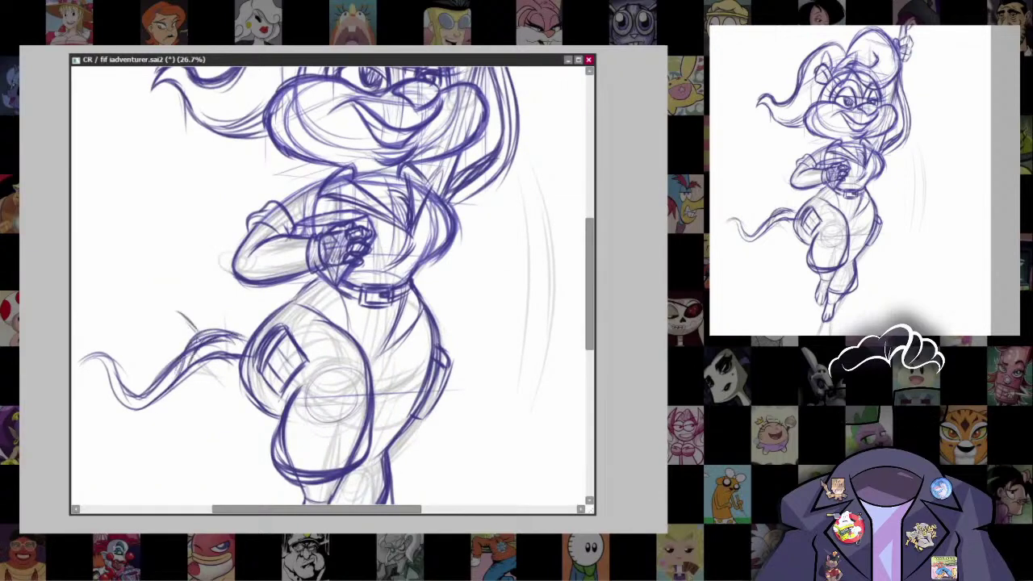
mouse_move(496, 199)
left_mouse_down()
mouse_move(445, 224)
mouse_move(409, 267)
left_mouse_up()
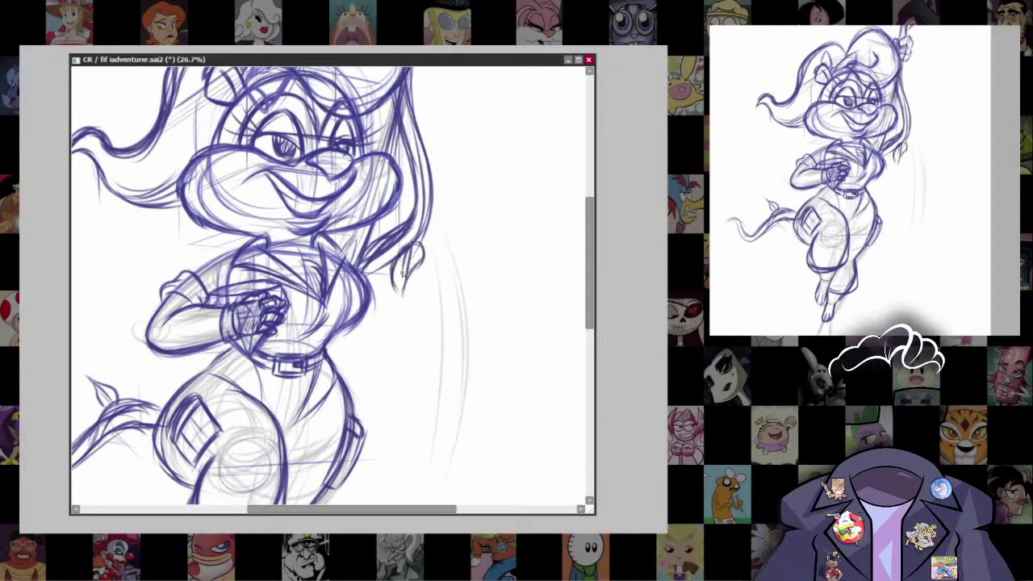
mouse_move(402, 275)
left_mouse_down()
mouse_move(394, 362)
mouse_move(369, 404)
mouse_move(325, 270)
mouse_move(324, 212)
mouse_move(369, 143)
left_mouse_up()
Step: Crop the canvas to a tall rectangular selection around the figure, trimming the empty space at its sides and below the feet
scroll(483, 320, "down", 4)
scroll(469, 398, "up", 3)
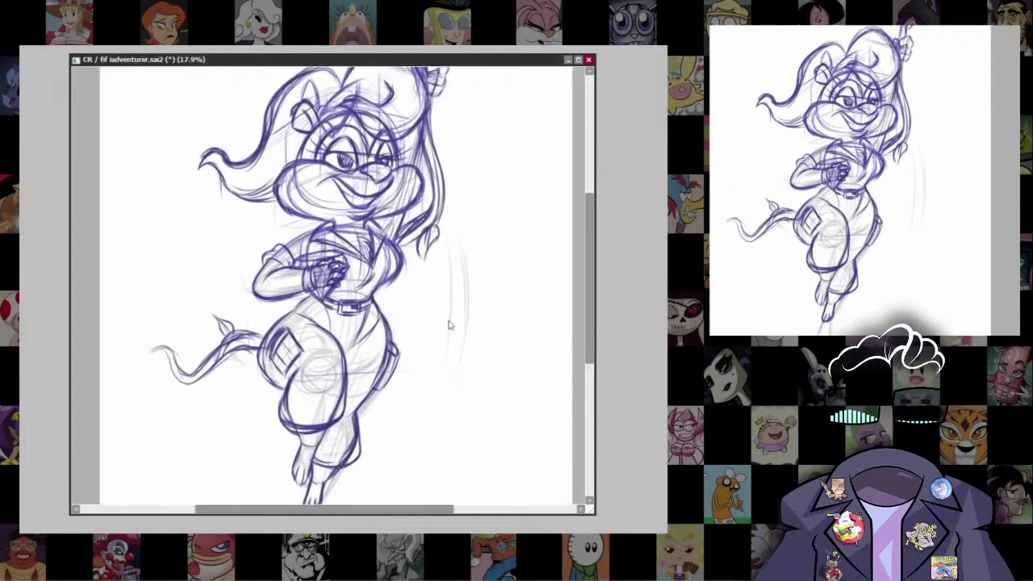
scroll(428, 387, "up", 1)
scroll(463, 259, "down", 2)
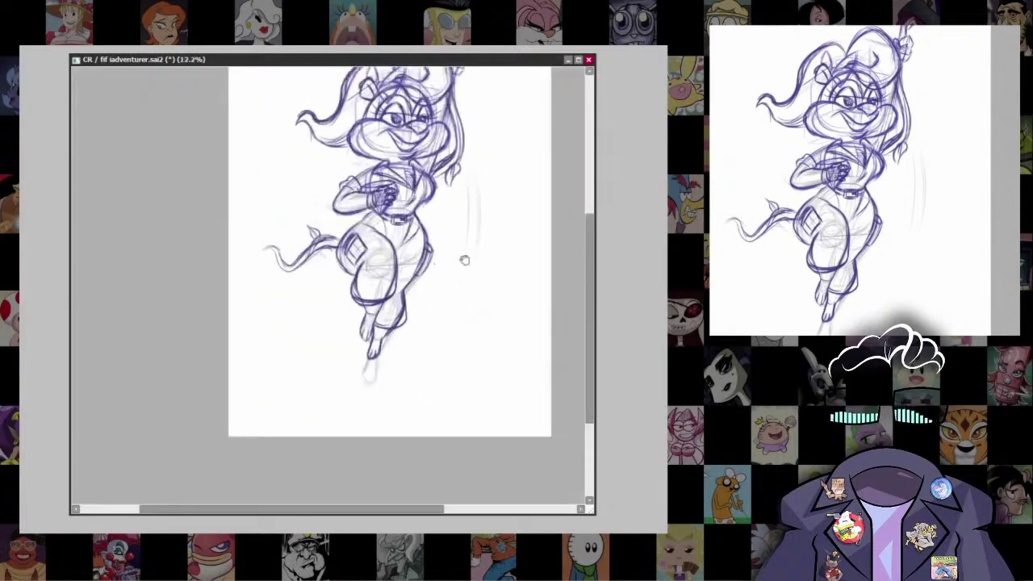
scroll(525, 296, "up", 2)
scroll(471, 336, "down", 2)
scroll(471, 336, "down", 1)
scroll(413, 299, "up", 1)
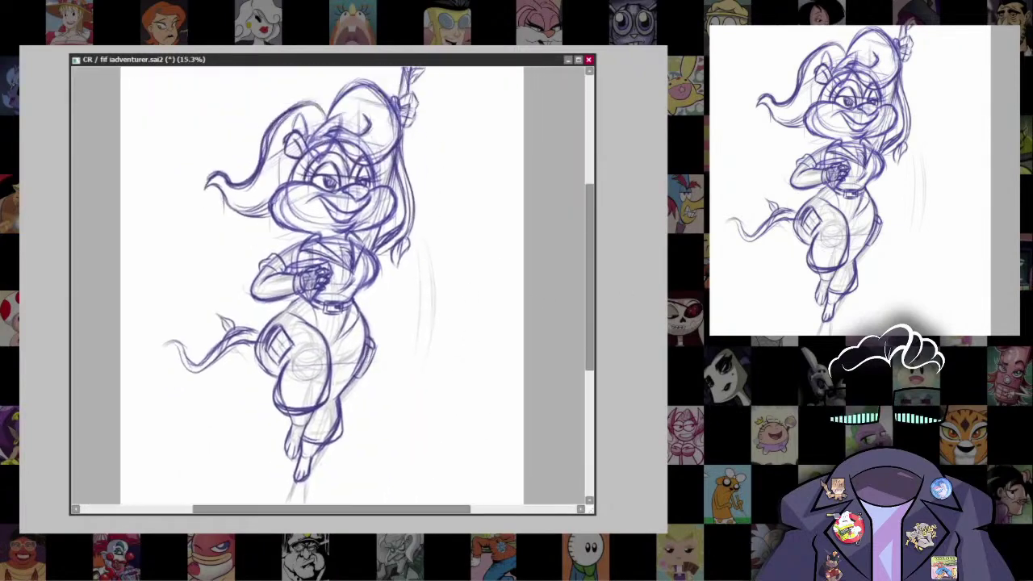
scroll(424, 364, "down", 3)
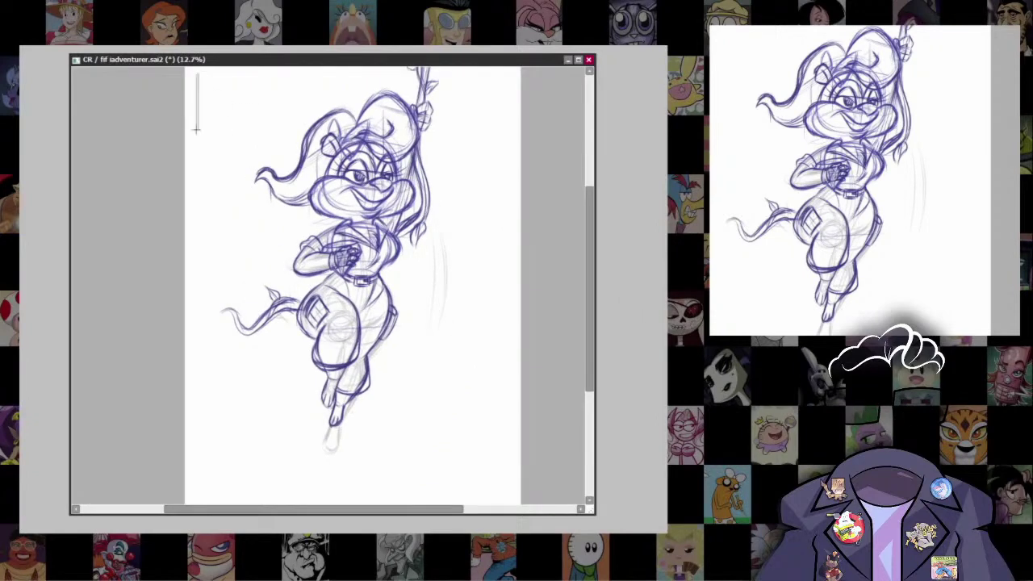
mouse_move(195, 128)
left_mouse_down()
mouse_move(454, 341)
mouse_move(461, 490)
mouse_move(463, 481)
left_mouse_up()
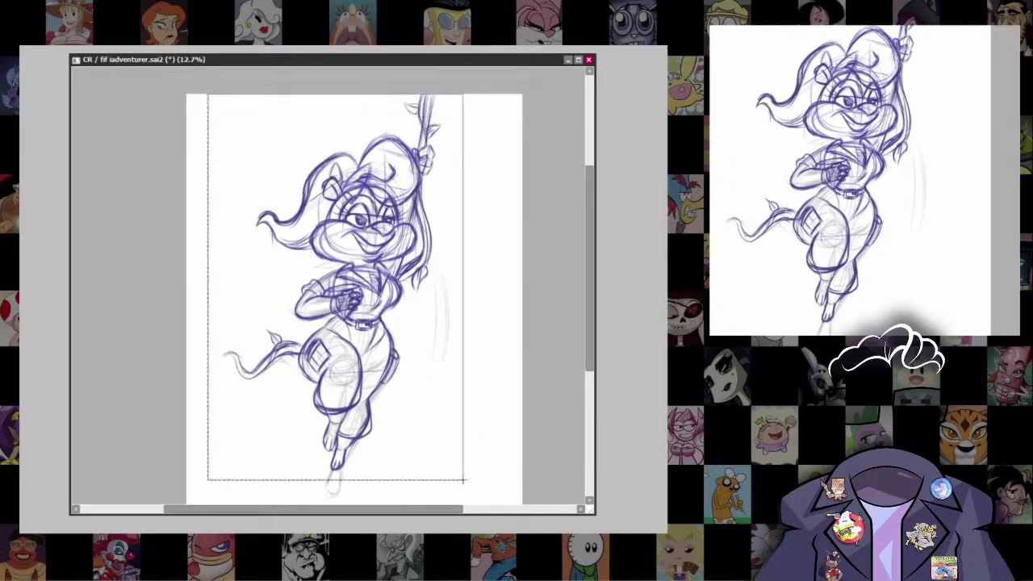
key("ctrl+shift+x")
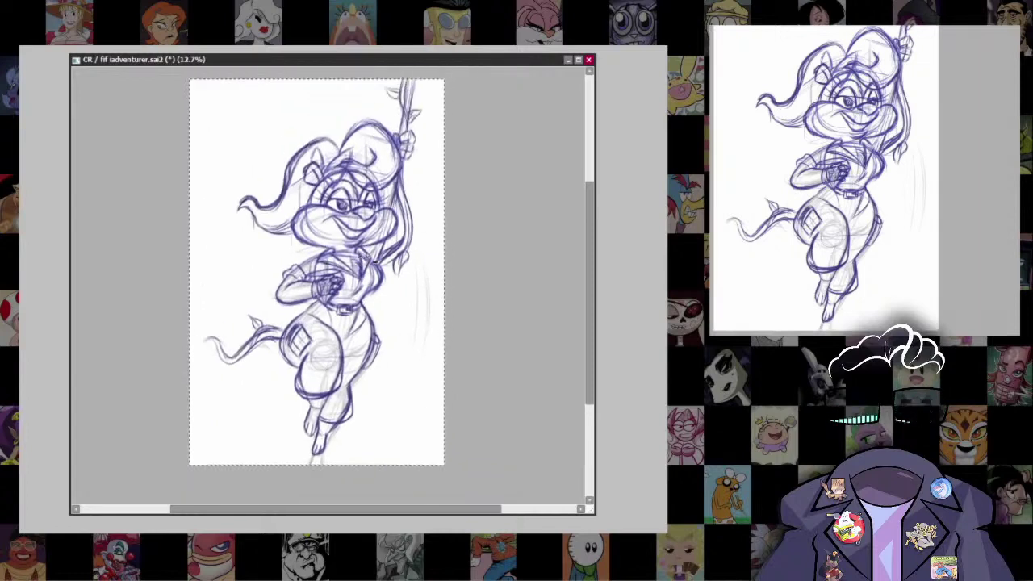
Step: Ink the curled lock inside the quiff with one smooth black S-shaped stroke over the faded sketch
scroll(455, 426, "up", 2)
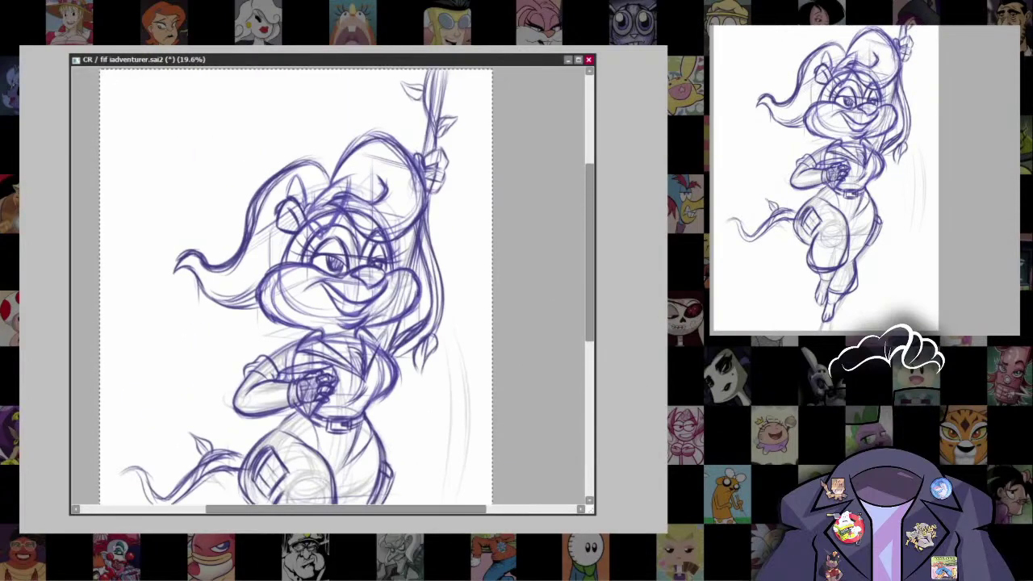
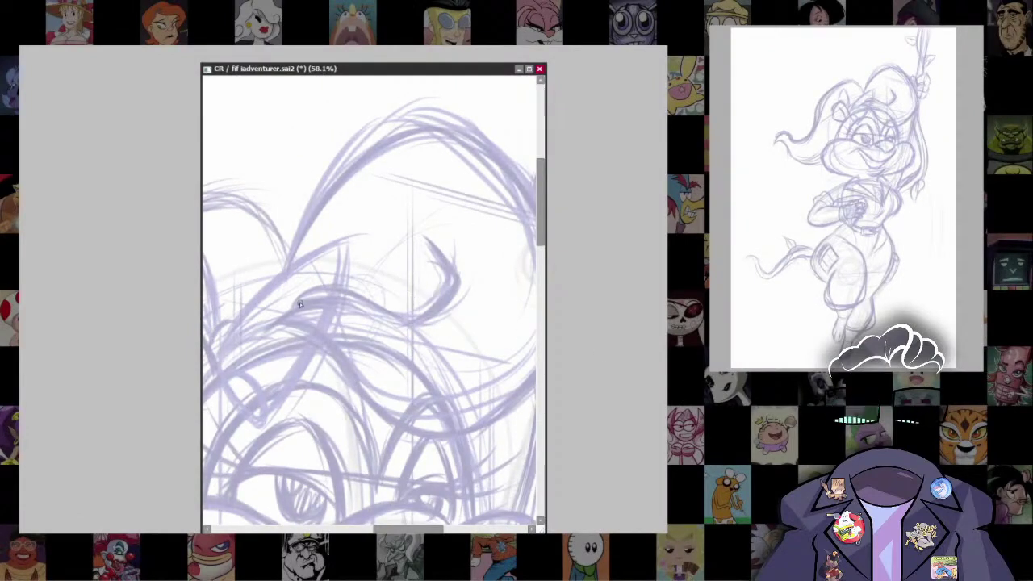
key("]")
mouse_move(292, 305)
left_mouse_down()
mouse_move(319, 287)
mouse_move(411, 317)
mouse_move(457, 279)
left_mouse_up()
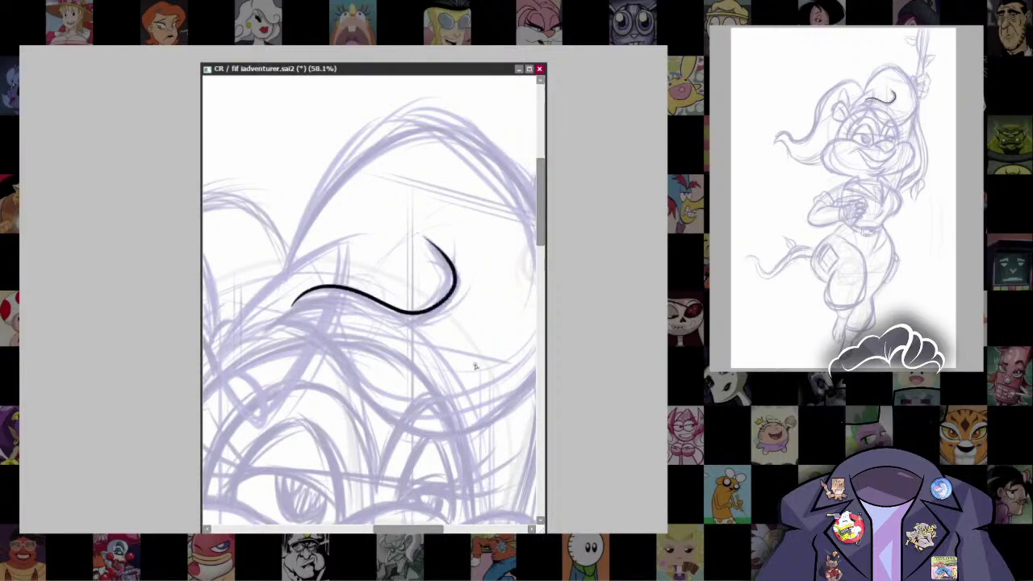
Step: Set the brush size to 14 and ink tapered black hair strands beneath the root of the curled lock, rotating the canvas for the strokes
left_click_drag(475, 365, 466, 331)
key("[")
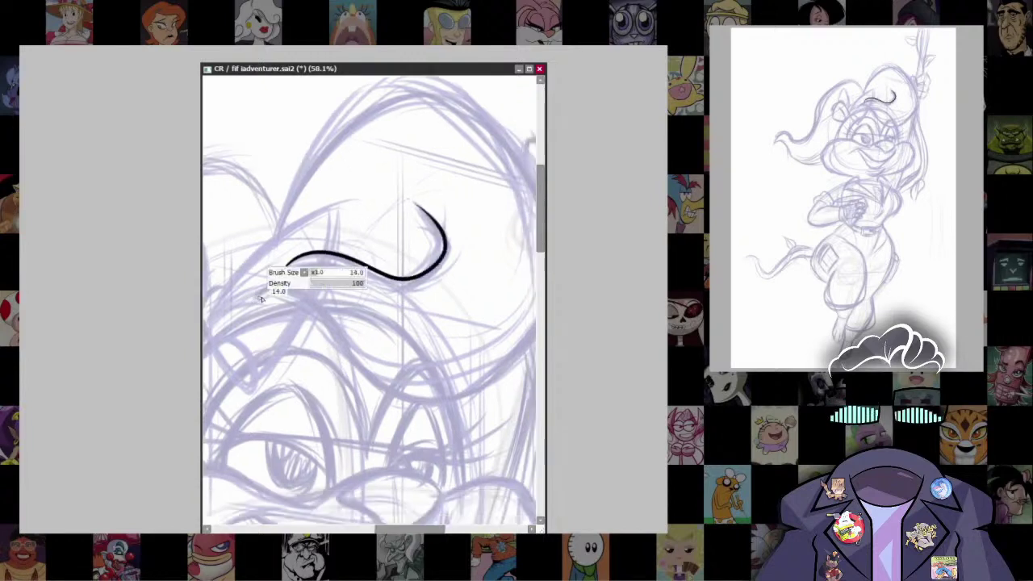
left_click_drag(252, 298, 371, 270)
key("Delete")
key("Delete")
key("Delete")
key("Delete")
key("Delete")
key("Delete")
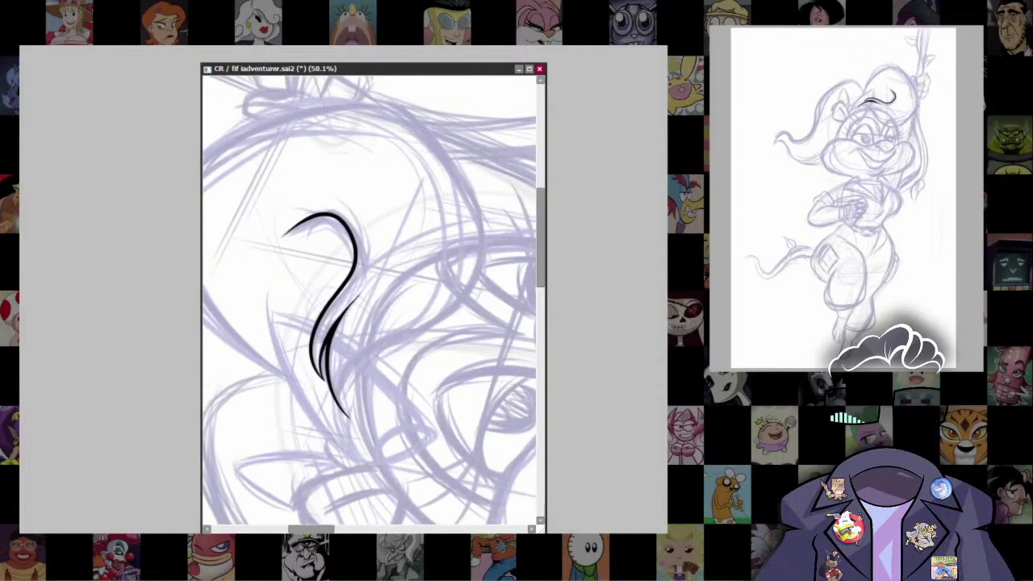
key("End")
key("End")
key("End")
key("End")
key("End")
key("End")
scroll(399, 302, "down", 2)
scroll(400, 302, "up", 2)
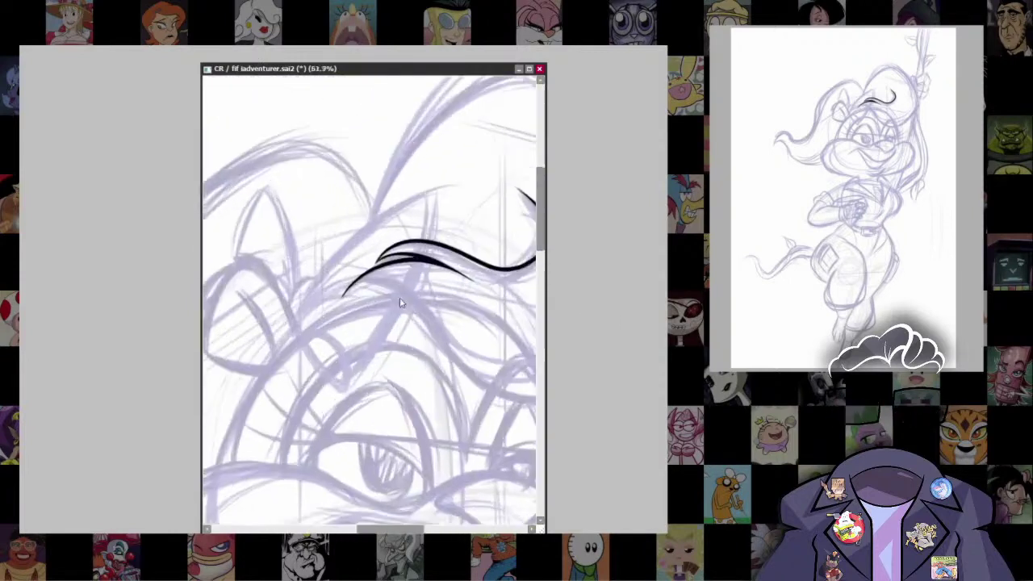
Step: Ink the quiff's outer outline and its lower edge across the forehead in black, and widen the canvas window
scroll(400, 302, "down", 3)
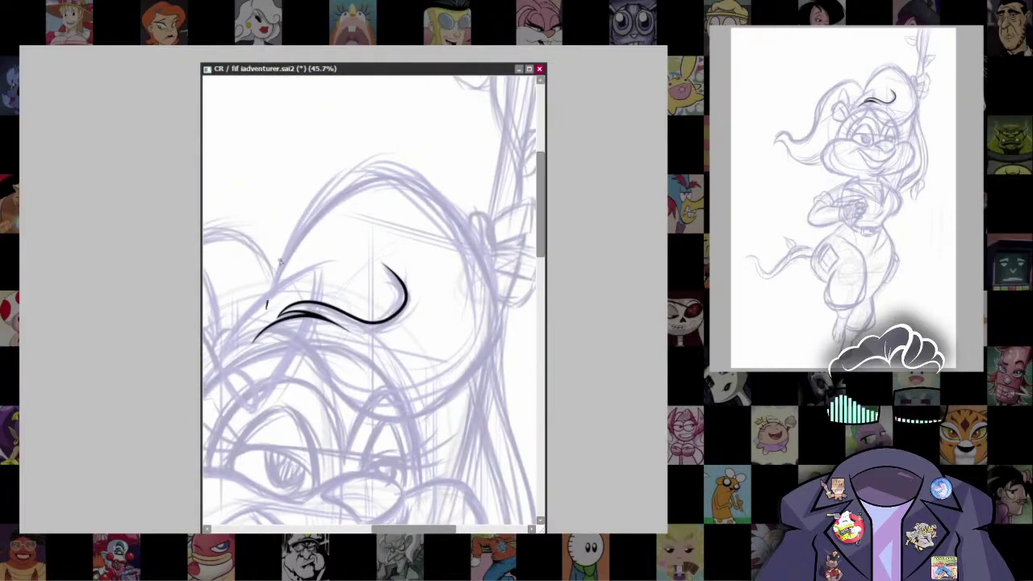
mouse_move(268, 305)
left_mouse_down()
mouse_move(339, 187)
mouse_move(486, 255)
mouse_move(431, 414)
mouse_move(266, 343)
mouse_move(19, 344)
left_mouse_up()
left_click_drag(544, 343, 646, 343)
Step: Trim the pointed inner end of the quiff's lower line so it meets the tip of the strand above
scroll(295, 331, "up", 5)
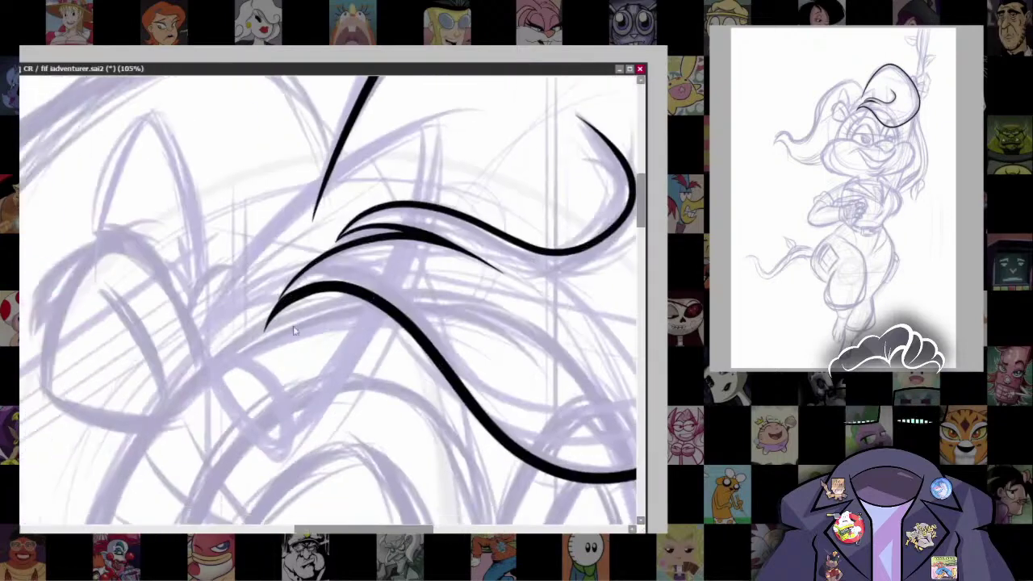
left_click_drag(336, 297, 253, 338)
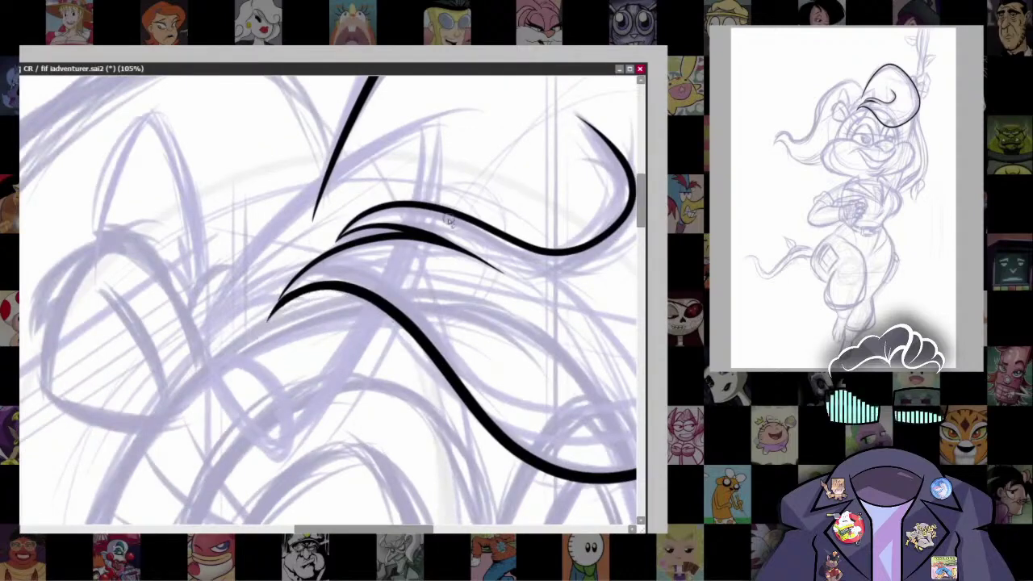
key("ctrl+z")
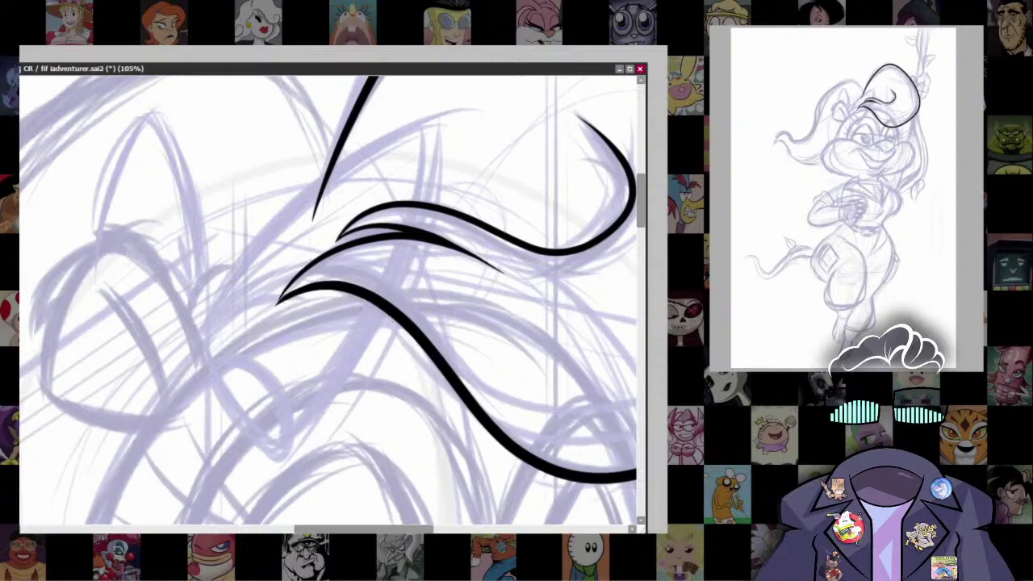
Step: Thicken the lower end of the tapered hair strand where its tip meets the quiff's lower line
scroll(296, 285, "up", 5)
left_click_drag(198, 349, 243, 299)
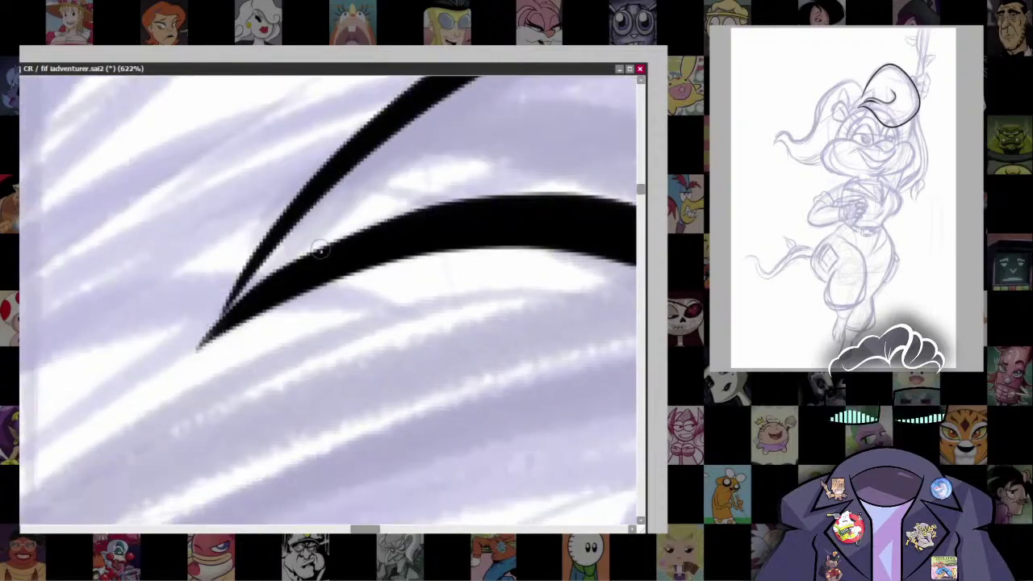
left_click_drag(194, 342, 349, 153)
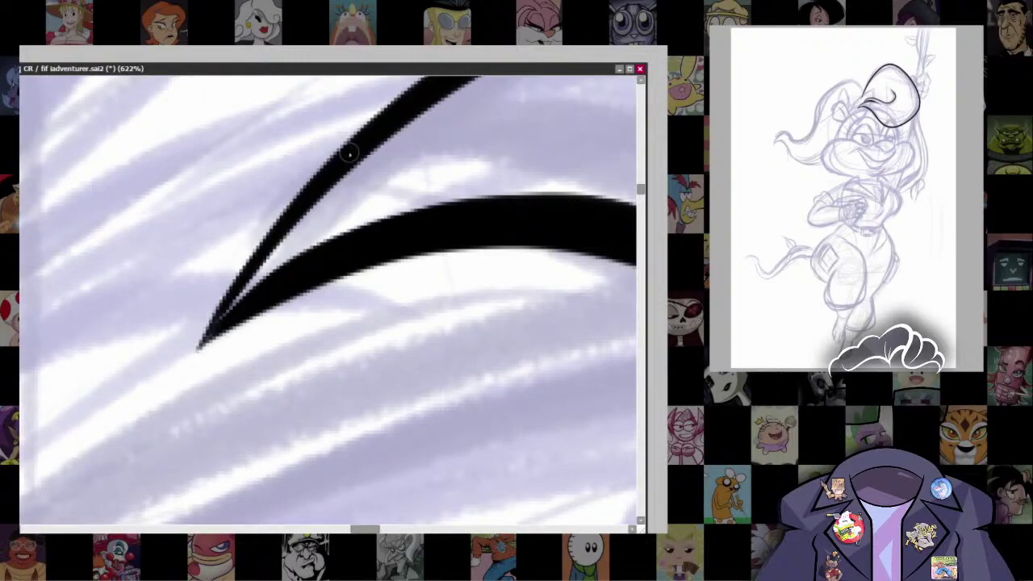
scroll(375, 380, "down", 8)
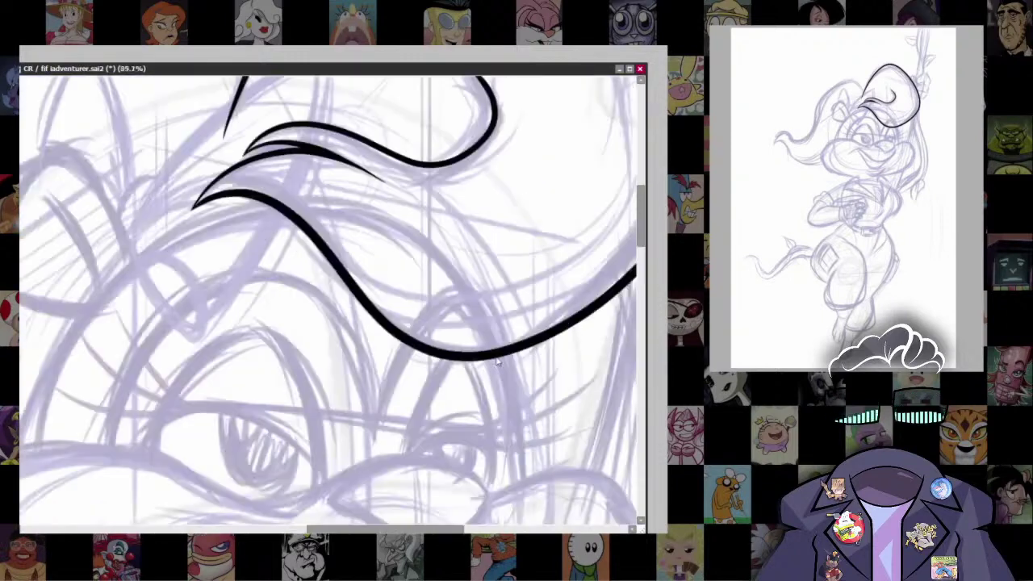
scroll(517, 336, "up", 3)
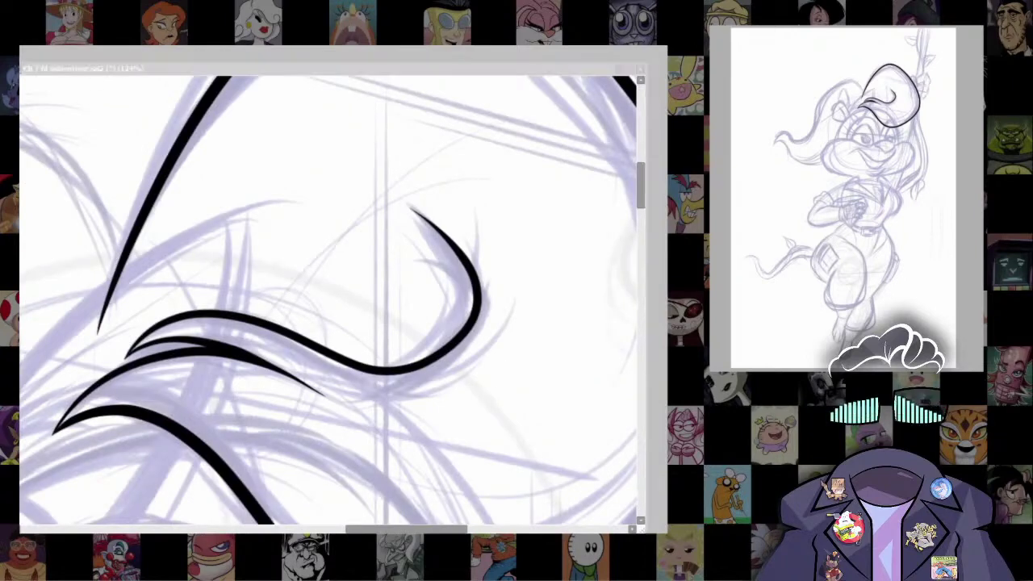
scroll(299, 341, "down", 3)
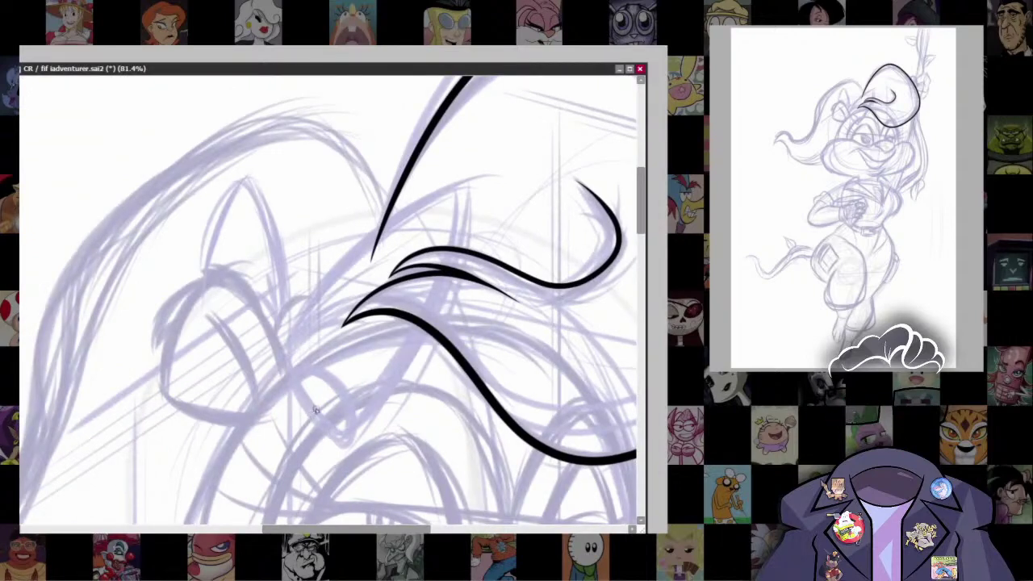
Step: Set the brush size to 9 and ink the ear's inner edge and upper outer edge as two tapered black curves
key("ctrl+z")
key("bracketleft")
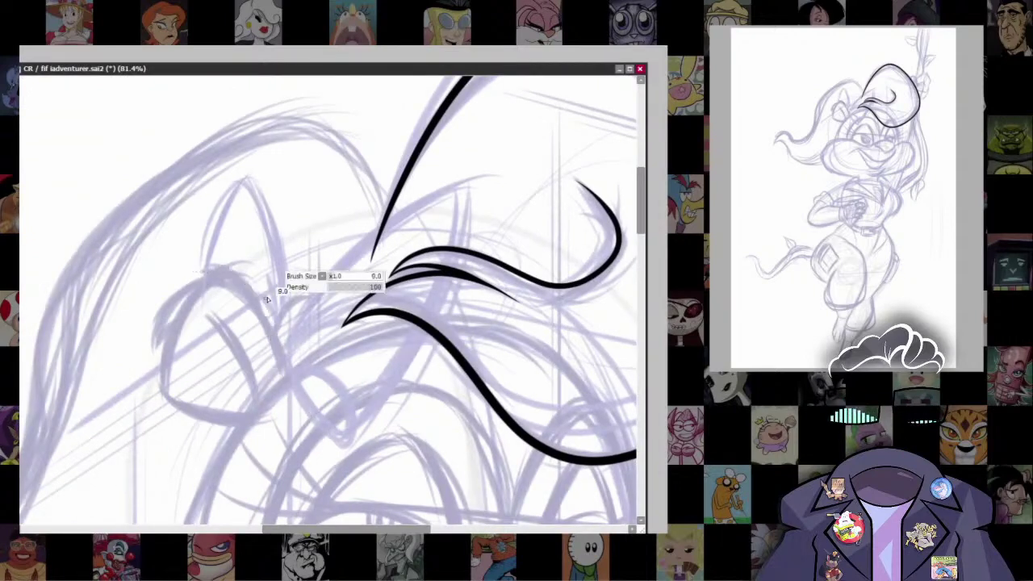
left_click_drag(253, 293, 286, 381)
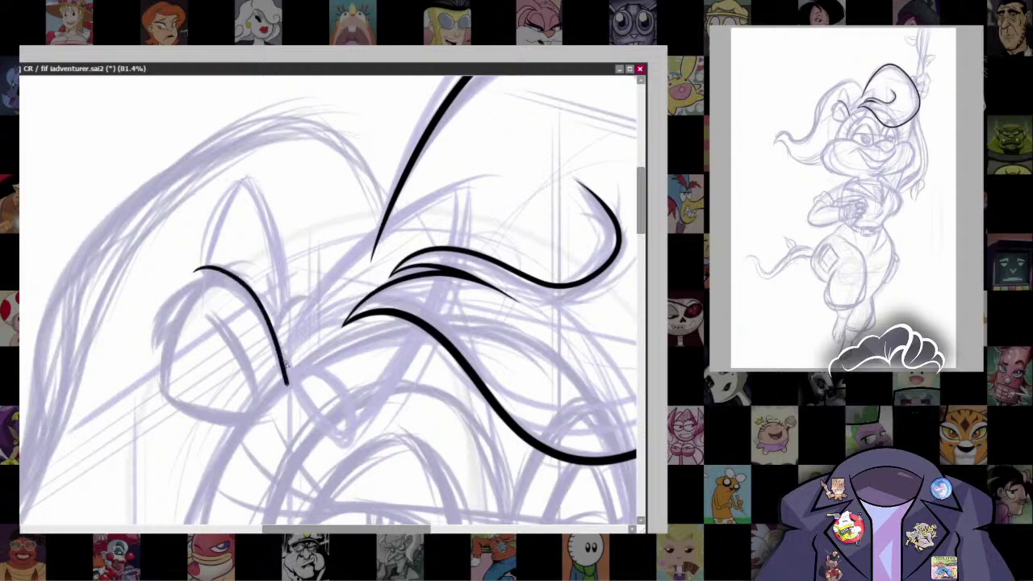
key("ctrl+z")
mouse_move(193, 269)
left_mouse_down()
mouse_move(266, 307)
mouse_move(292, 392)
left_mouse_up()
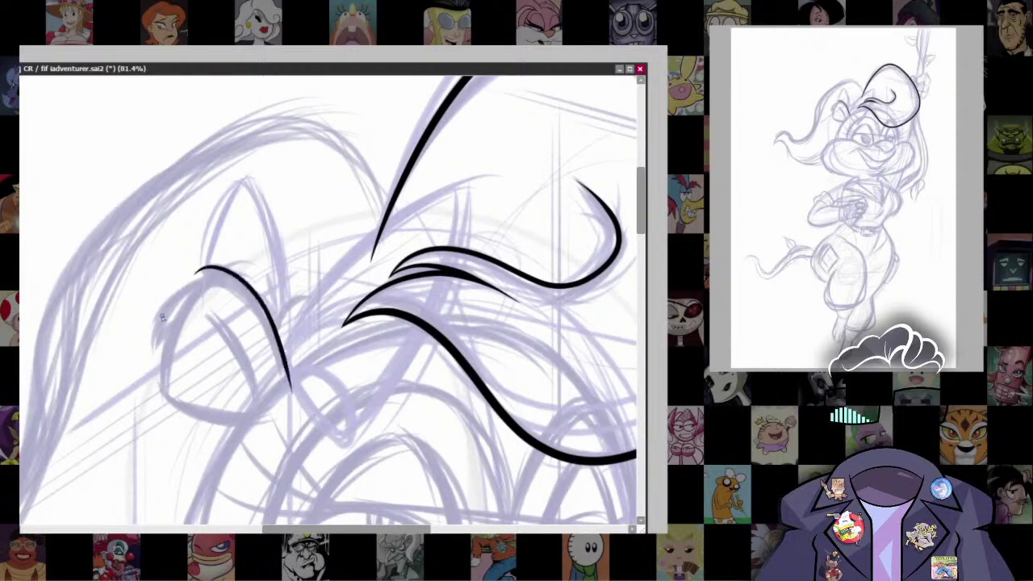
mouse_move(157, 360)
left_mouse_down()
mouse_move(155, 347)
mouse_move(220, 283)
left_mouse_up()
Step: Ink a small pointed fur tuft joining the two outline strokes at the ear's peak, rotating the canvas for it
scroll(315, 323, "up", 5)
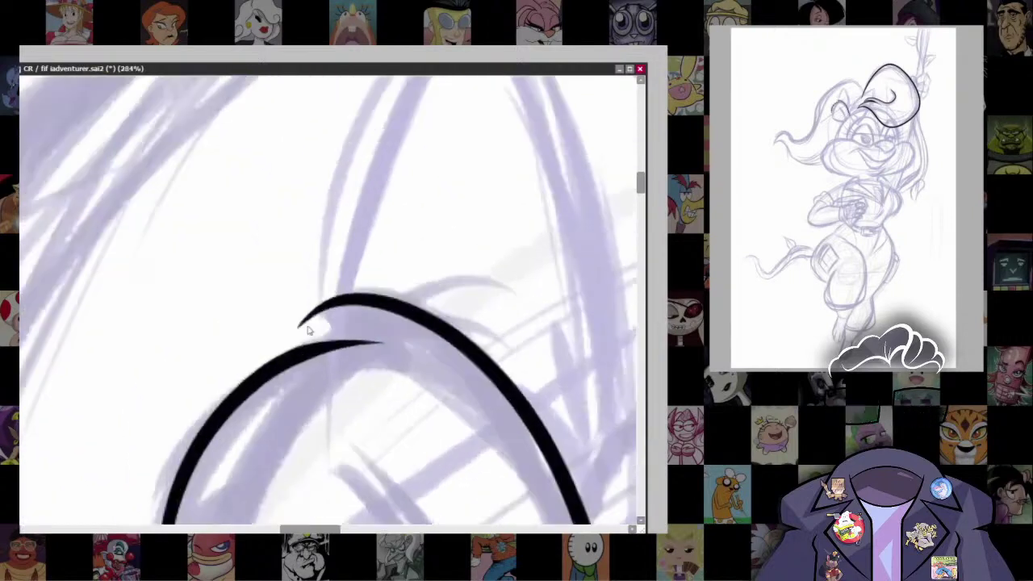
left_click_drag(307, 319, 399, 345)
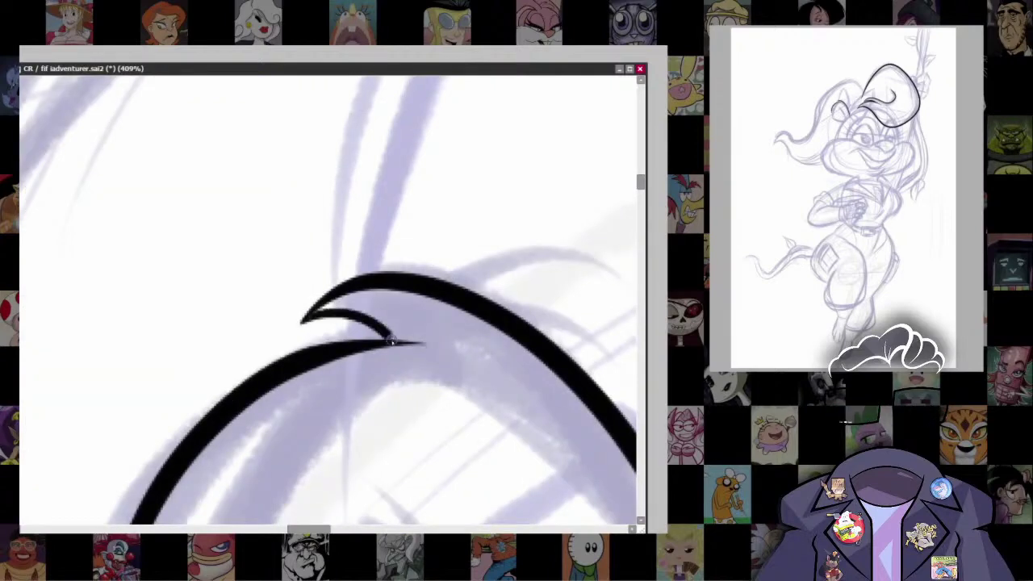
key("Delete")
key("Delete")
key("Delete")
left_click_drag(386, 296, 436, 263)
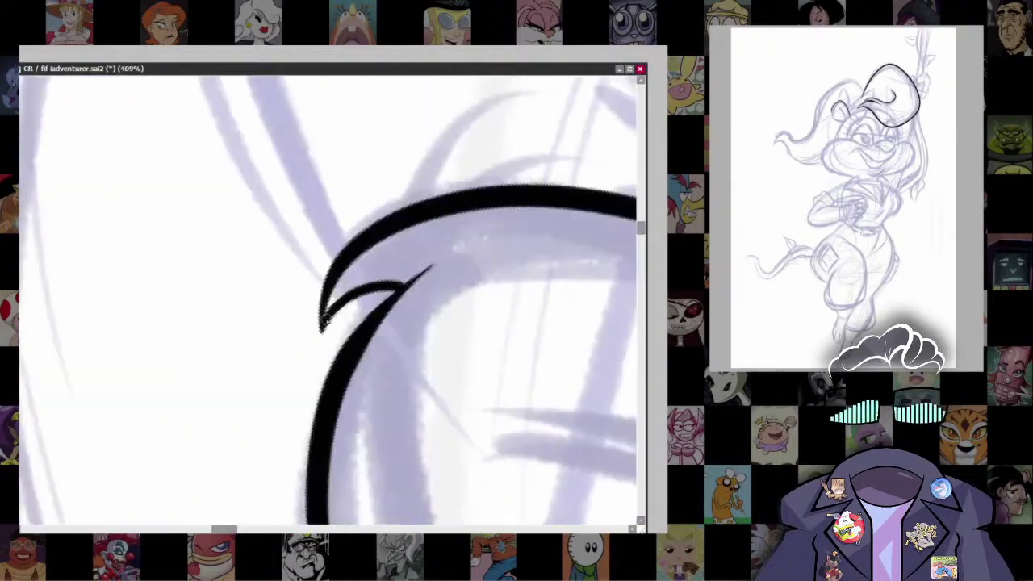
left_click_drag(323, 321, 408, 283)
left_click_drag(331, 310, 412, 279)
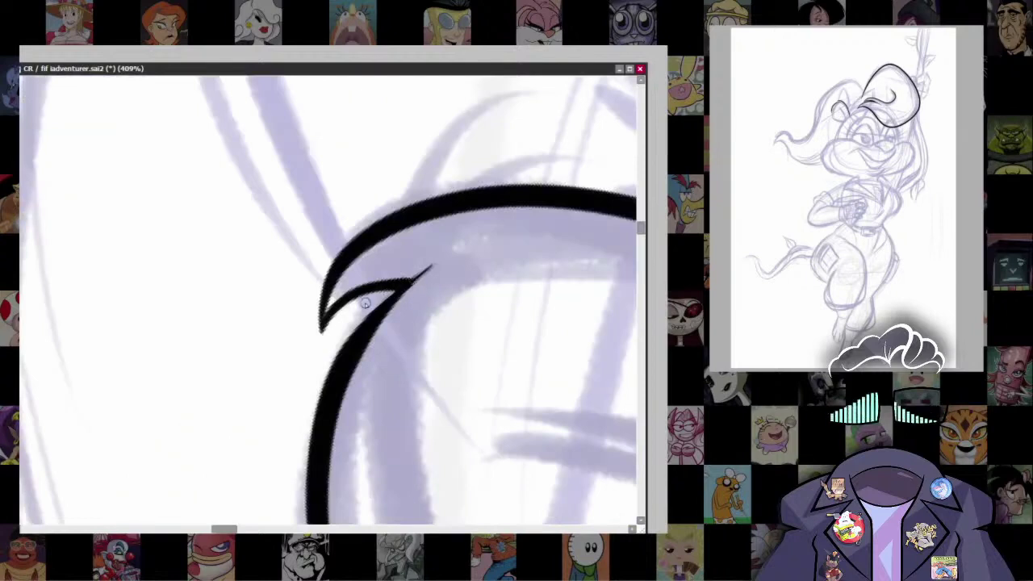
key("Home")
Step: Ink the pointed fur tuft on the ear's outer side and the rounded lower edge curving toward the head
scroll(428, 323, "down", 2)
left_click_drag(414, 214, 260, 275)
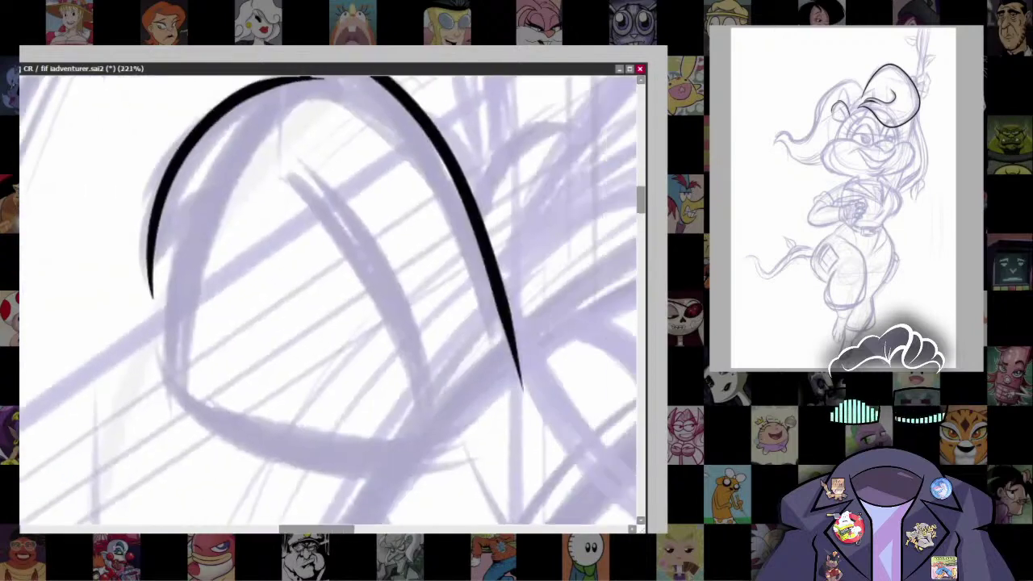
left_click_drag(214, 184, 184, 281)
key("ctrl+z")
mouse_move(230, 153)
left_mouse_down()
mouse_move(179, 265)
mouse_move(358, 452)
mouse_move(476, 456)
mouse_move(196, 219)
mouse_move(211, 424)
mouse_move(519, 440)
left_mouse_up()
key("ctrl+z")
mouse_move(158, 298)
left_mouse_down()
mouse_move(165, 406)
mouse_move(222, 301)
left_mouse_up()
key("ctrl+z")
mouse_move(163, 408)
left_mouse_down()
mouse_move(211, 304)
mouse_move(243, 269)
mouse_move(188, 347)
mouse_move(226, 285)
mouse_move(151, 104)
left_mouse_up()
key("ctrl+z")
key("ctrl+z")
Step: Ink the tapered curved fold line inside the ear, redoing the stroke until it flows smoothly
mouse_move(210, 85)
left_mouse_down()
mouse_move(337, 230)
mouse_move(367, 368)
left_mouse_up()
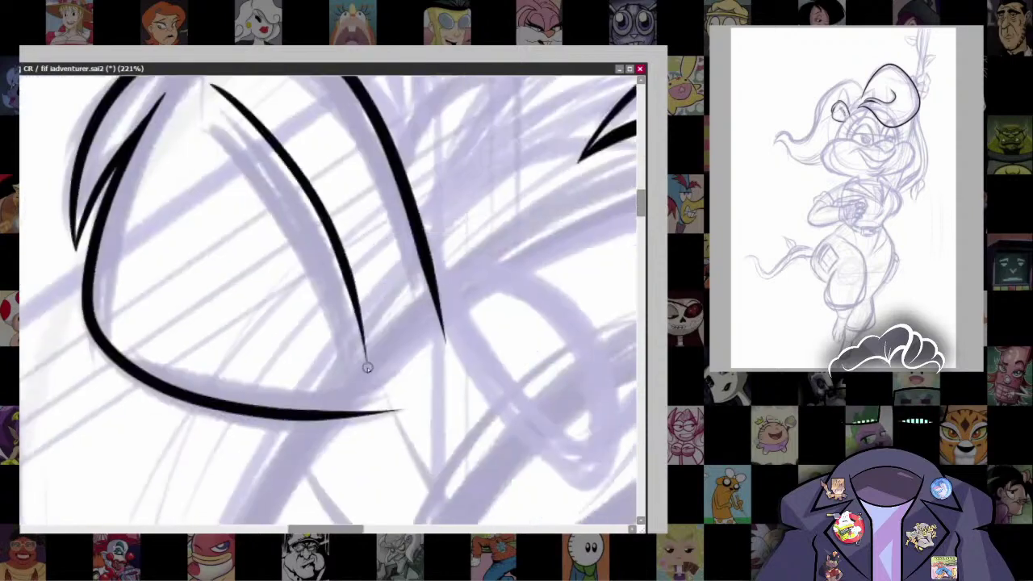
left_click_drag(453, 363, 433, 410)
key("ctrl+z")
mouse_move(187, 146)
left_mouse_down()
mouse_move(307, 263)
mouse_move(352, 415)
left_mouse_up()
key("ctrl+z")
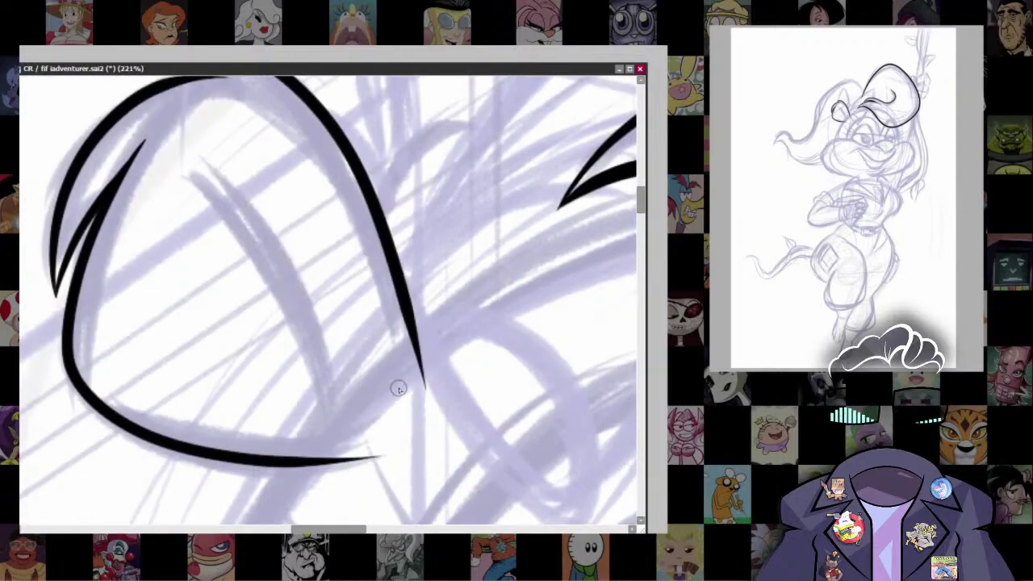
mouse_move(179, 129)
left_mouse_down()
mouse_move(314, 282)
mouse_move(372, 412)
left_mouse_up()
key("ctrl+z")
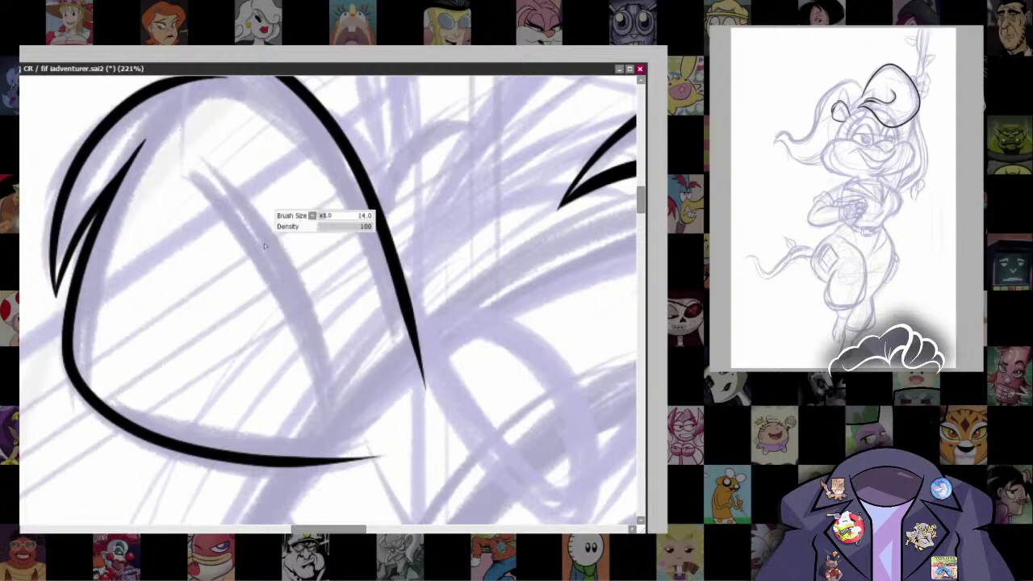
mouse_move(183, 122)
left_mouse_down()
mouse_move(331, 303)
mouse_move(355, 435)
left_mouse_up()
key("minus")
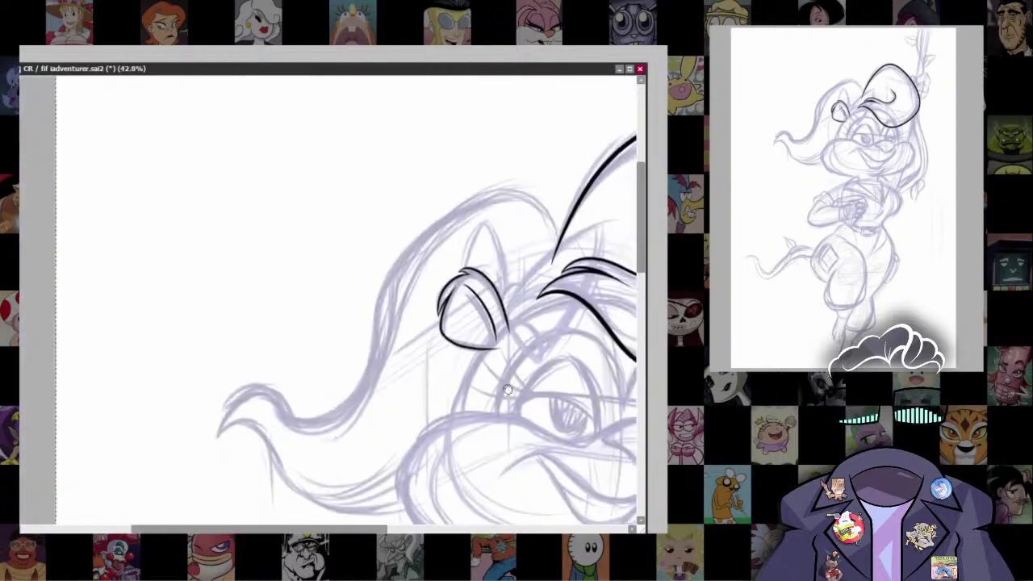
Step: Ink the side of the face as a tapered curve from the ear's lower corner down to the cheek
key("plus")
key("plus")
key("plus")
mouse_move(437, 313)
left_mouse_down()
mouse_move(428, 273)
mouse_move(412, 269)
mouse_move(408, 187)
left_mouse_up()
left_click_drag(344, 173, 250, 459)
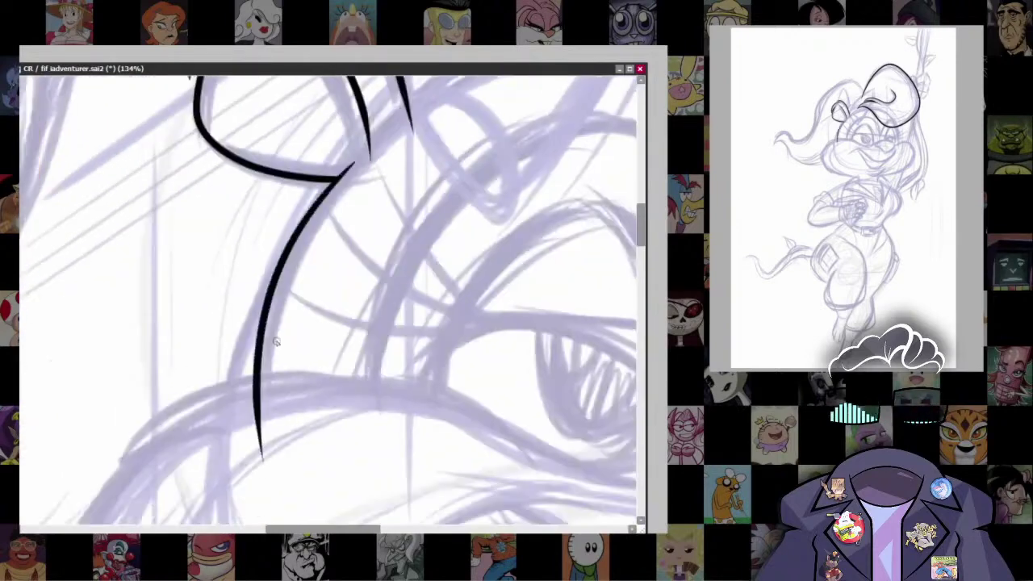
key("ctrl+z")
mouse_move(346, 173)
left_mouse_down()
mouse_move(260, 309)
mouse_move(245, 454)
left_mouse_up()
key("ctrl+z")
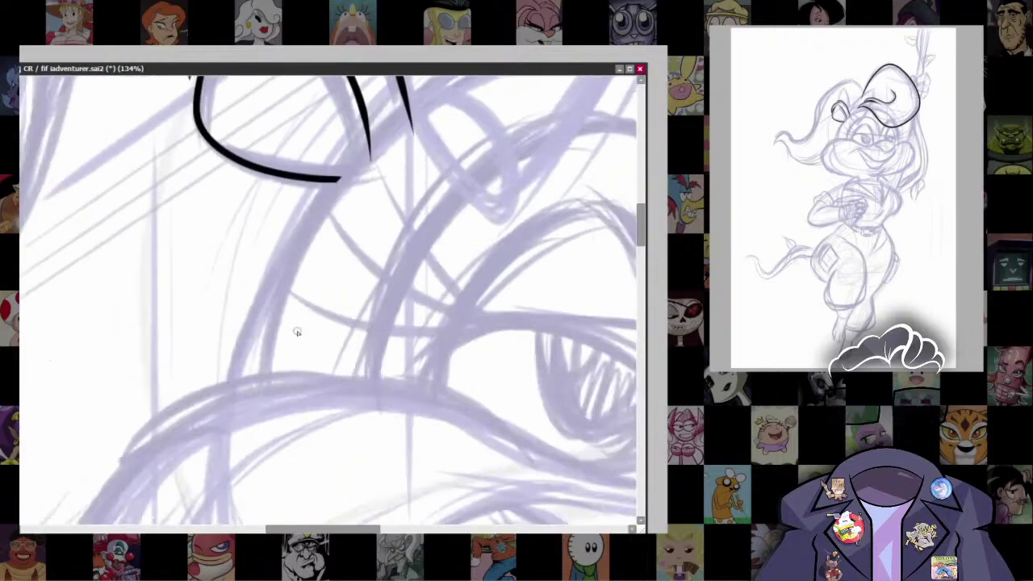
left_click_drag(339, 182, 257, 464)
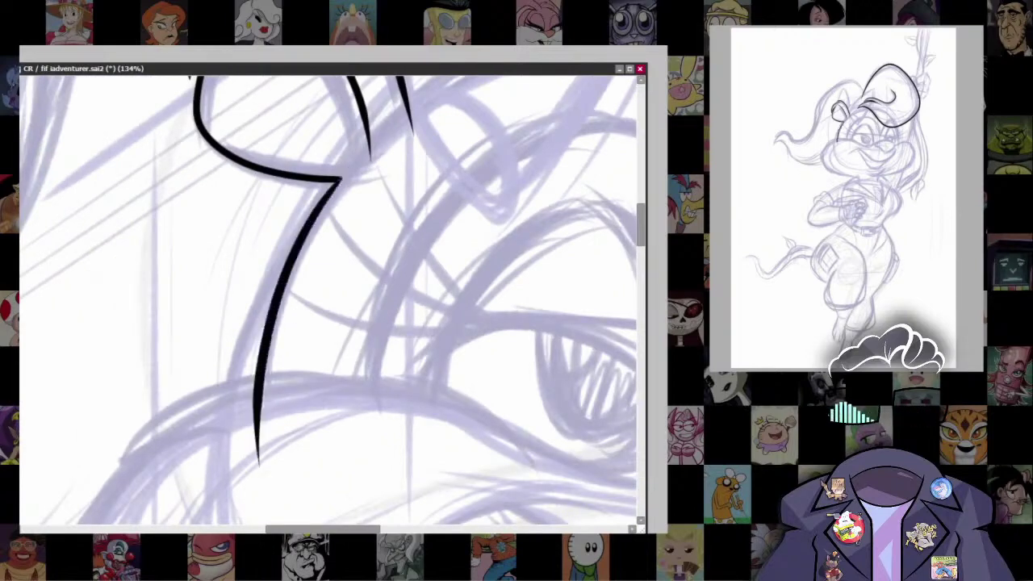
Step: Trim the pointed lower tip of the quiff's outer line above the hair strands
left_click_drag(591, 267, 547, 413)
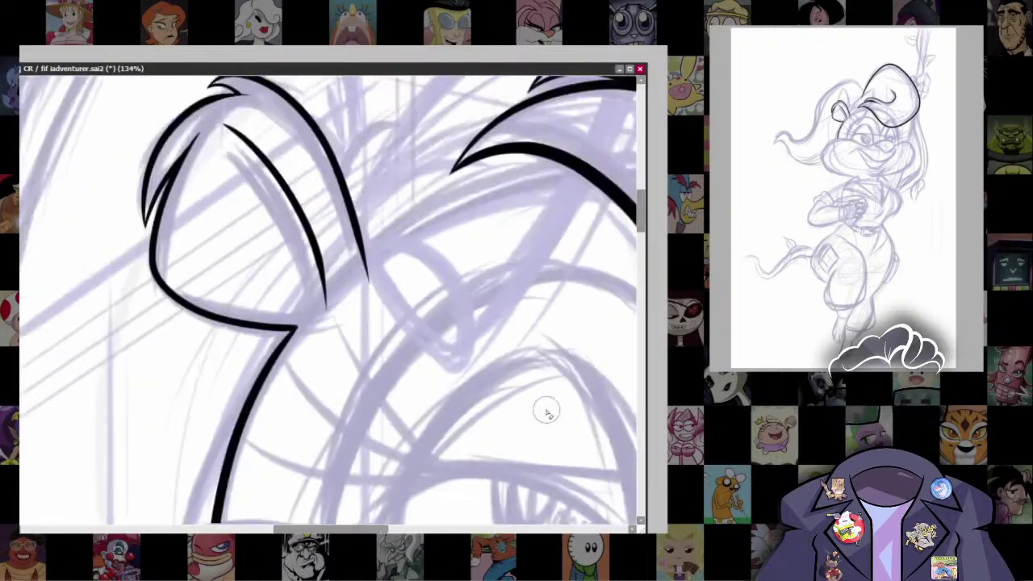
scroll(301, 331, "up", 2)
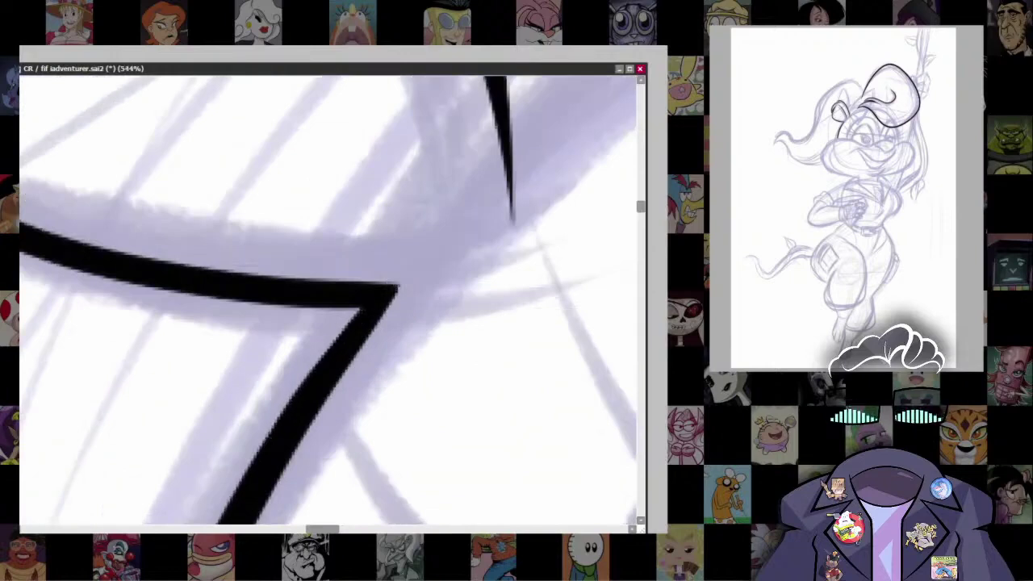
scroll(273, 434, "down", 5)
scroll(426, 347, "up", 2)
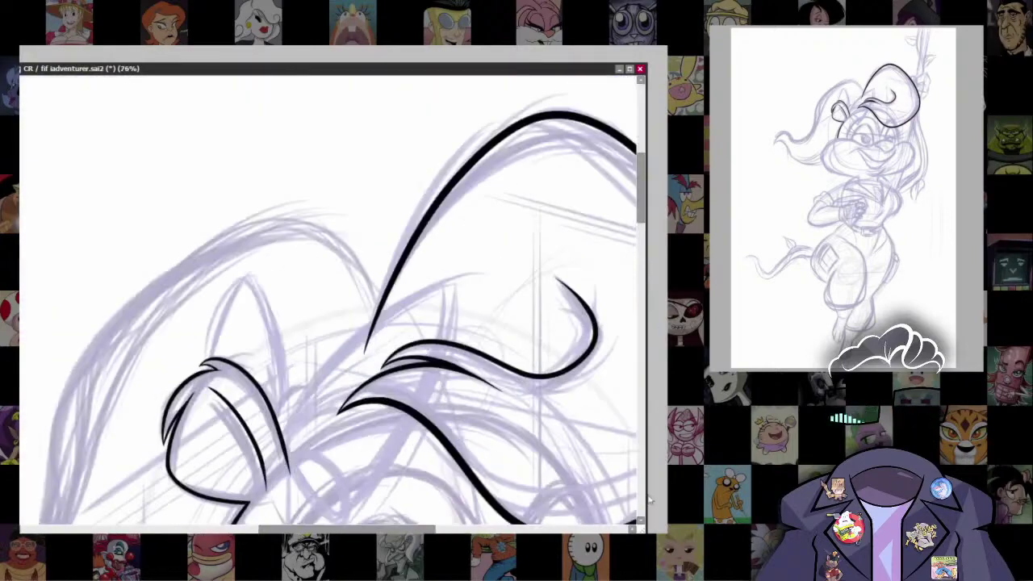
mouse_move(370, 327)
left_mouse_down()
mouse_move(400, 311)
mouse_move(407, 216)
left_mouse_up()
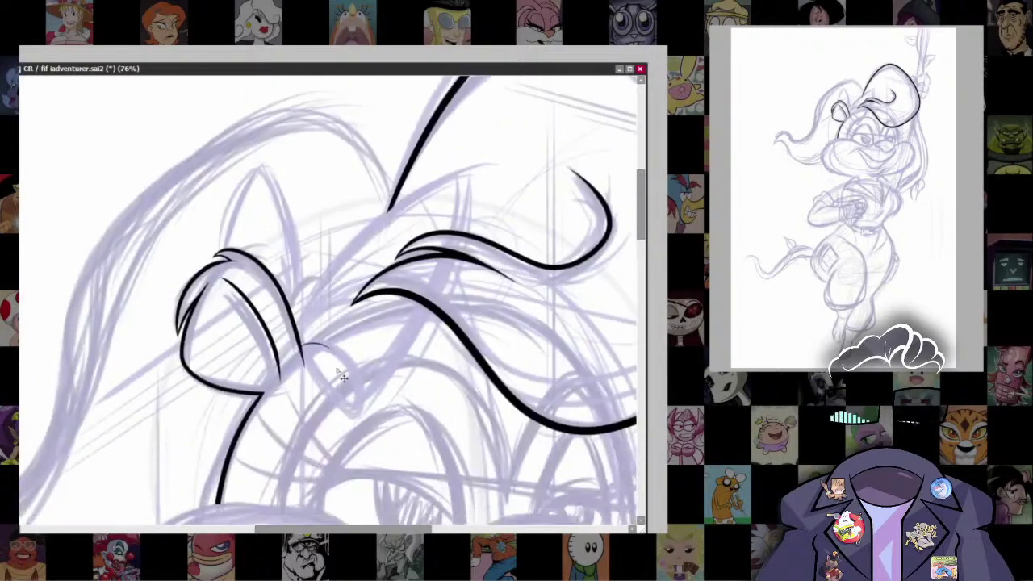
Step: Ink the small teardrop-shaped loop at the ear's inner base and trim its overshooting end at the ear line
left_click_drag(292, 353, 361, 381)
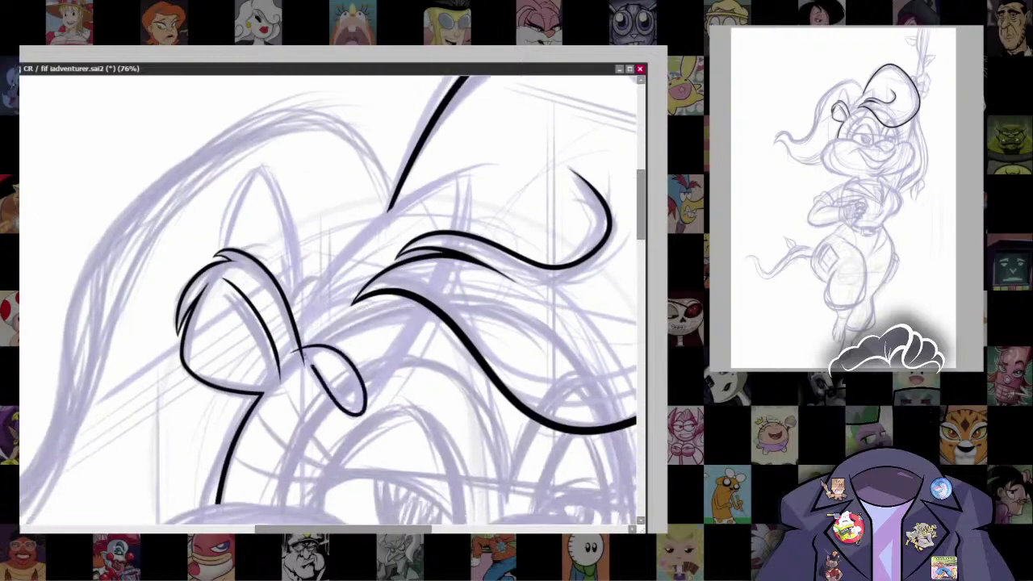
scroll(295, 323, "up", 3)
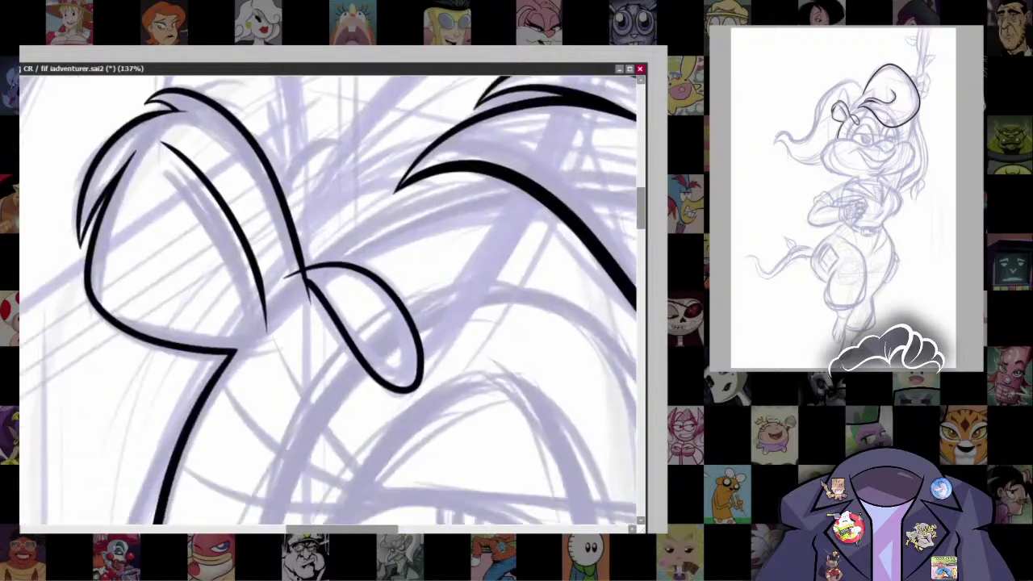
scroll(409, 303, "up", 3)
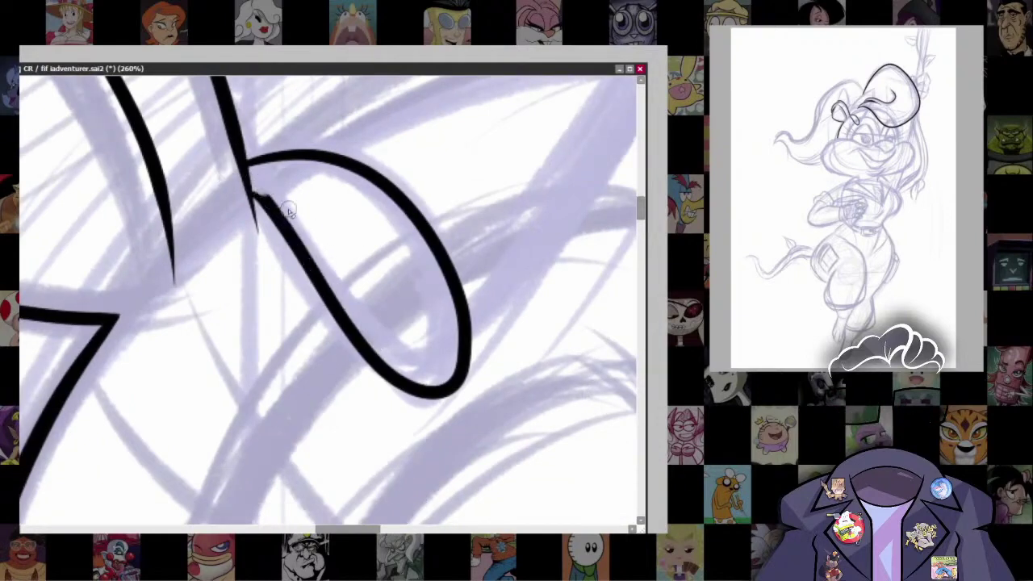
scroll(281, 322, "down", 4)
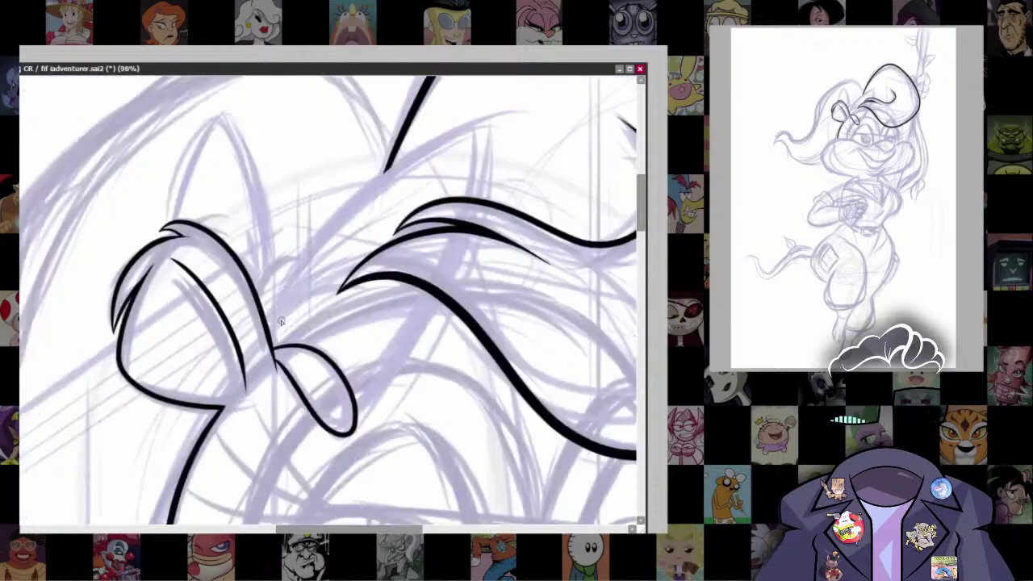
Step: Ink a short curved line beside the ear and the long pointed loop crossing the hair strands down to the teardrop loop
left_click_drag(320, 276, 247, 353)
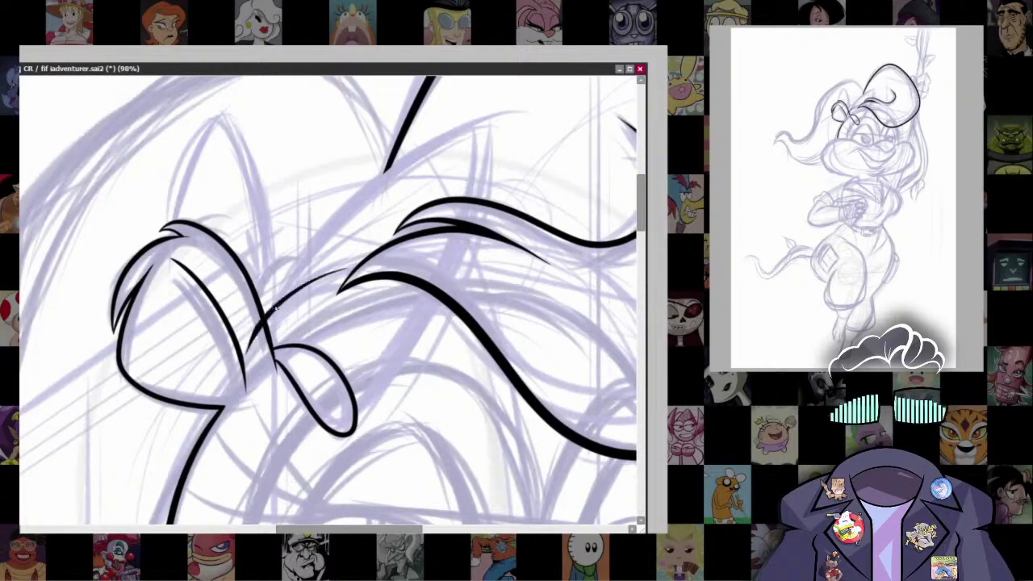
left_click_drag(275, 305, 414, 152)
key("ctrl+z")
mouse_move(273, 308)
left_mouse_down()
mouse_move(499, 126)
mouse_move(389, 370)
left_mouse_up()
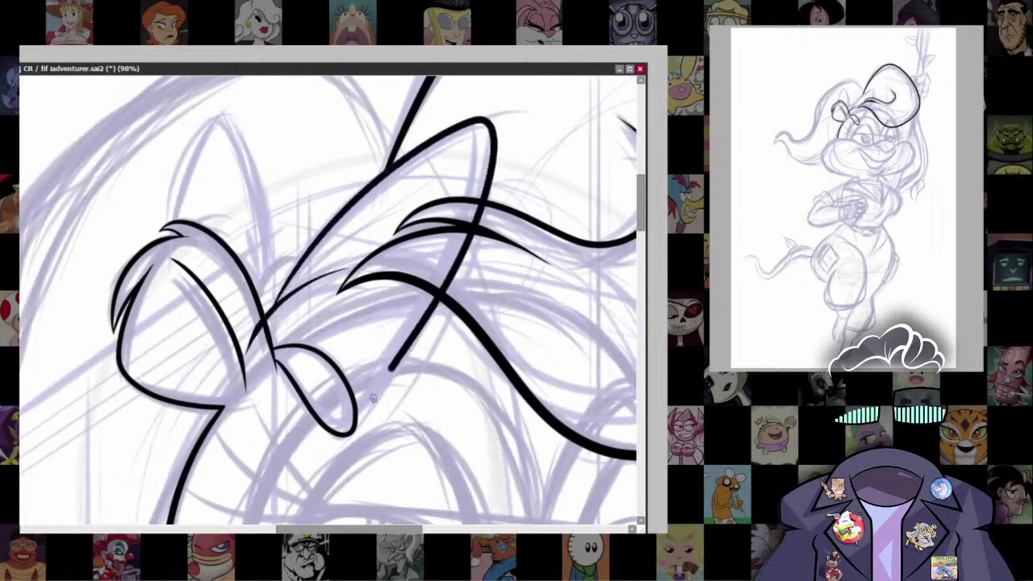
key("ctrl+z")
left_click_drag(273, 308, 362, 198)
key("ctrl+z")
mouse_move(273, 310)
left_mouse_down()
mouse_move(484, 113)
mouse_move(476, 240)
mouse_move(346, 438)
left_mouse_up()
scroll(378, 407, "up", 1)
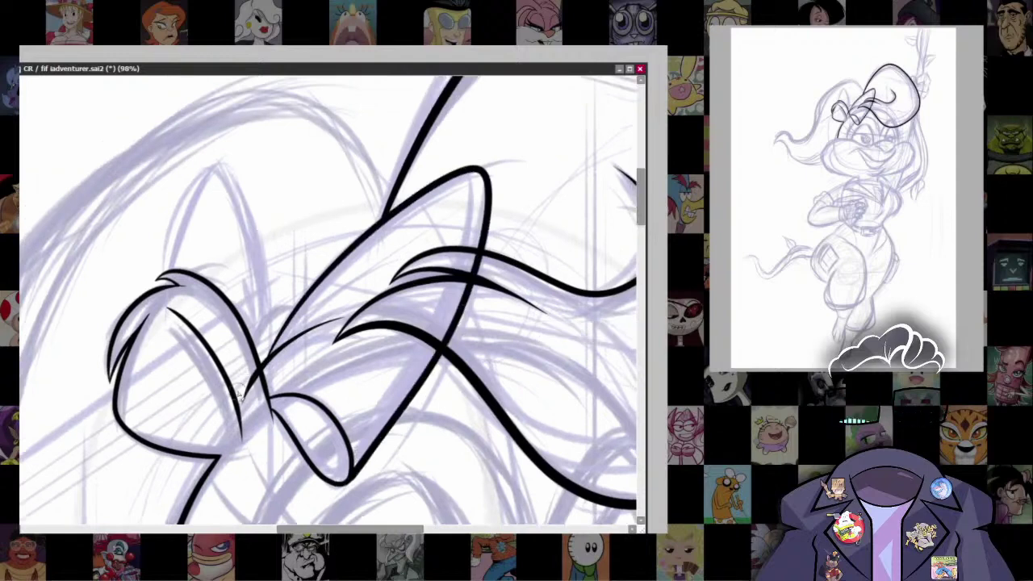
Step: Trim the short curved line's overshoot at the ear and ink a small arch between the ear and the long pointed loop
scroll(289, 319, "up", 2)
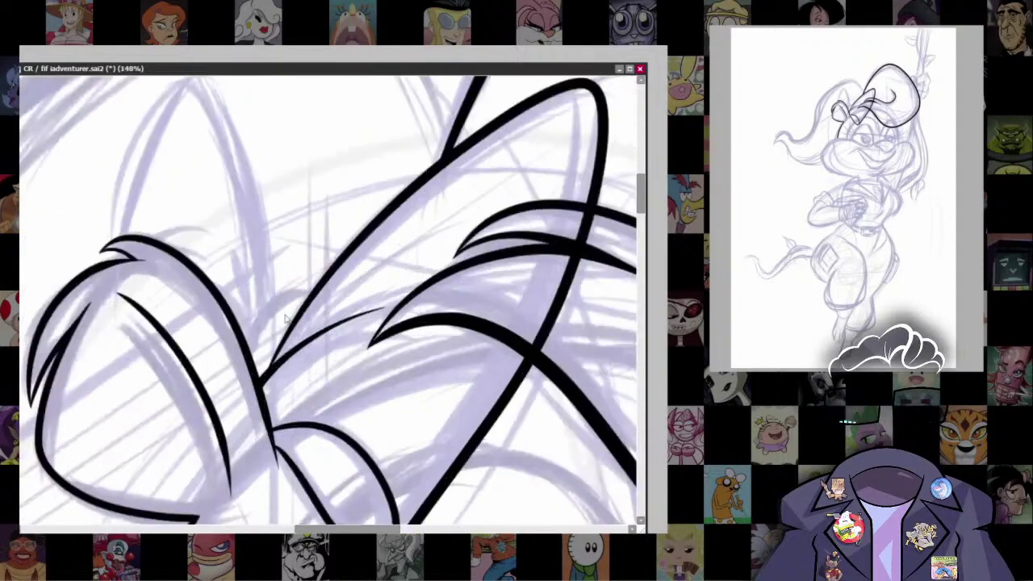
left_click_drag(303, 289, 248, 339)
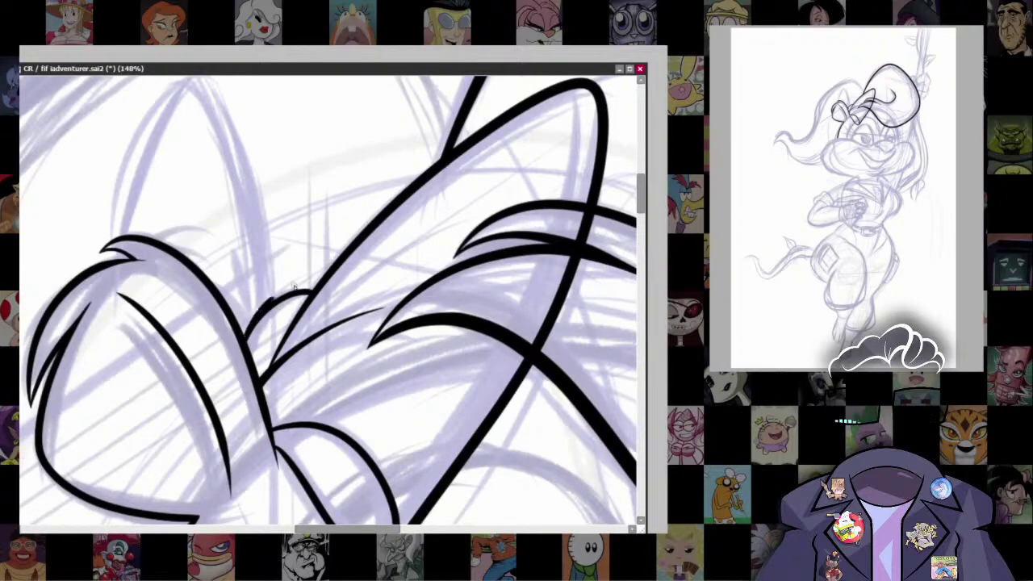
mouse_move(294, 287)
left_mouse_down()
mouse_move(247, 352)
mouse_move(311, 298)
left_mouse_up()
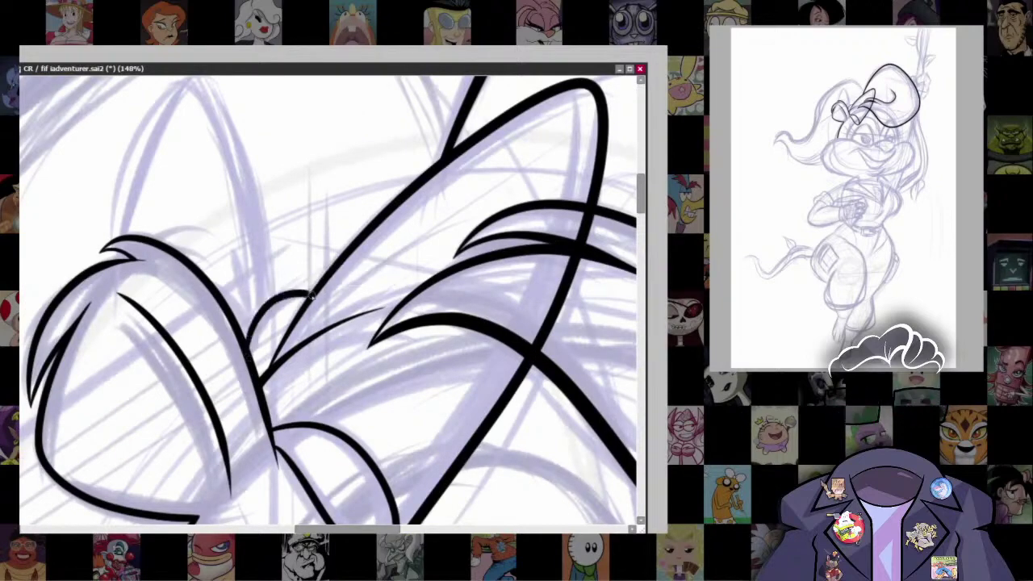
scroll(253, 353, "up", 2)
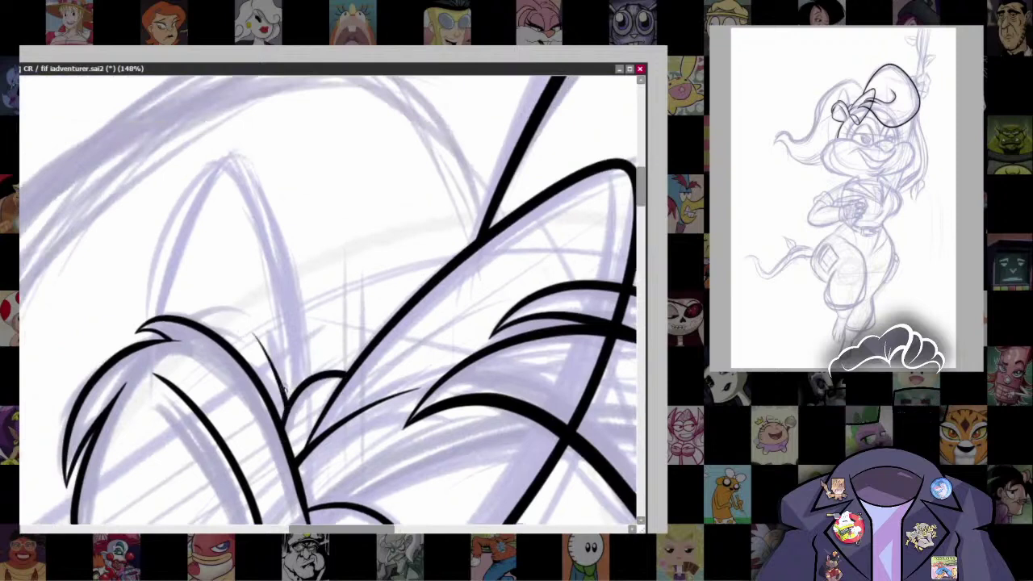
Step: Ink the tall pointed shape rising behind the ear and erase the long loop's line where it crosses the hair strands
scroll(284, 393, "up", 1)
mouse_move(150, 410)
left_mouse_down()
mouse_move(180, 242)
mouse_move(251, 198)
mouse_move(306, 410)
left_mouse_up()
scroll(356, 472, "down", 2)
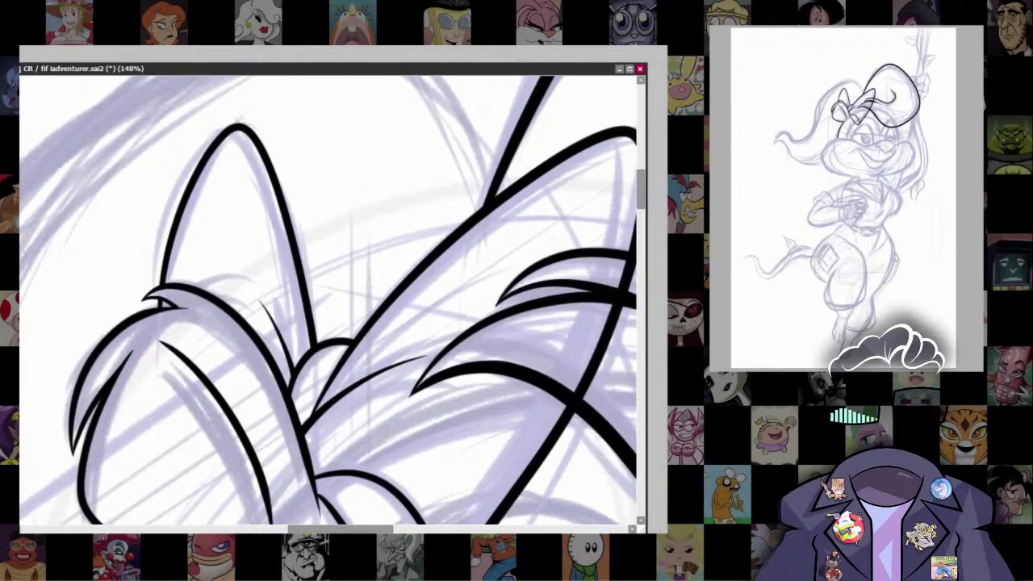
scroll(367, 319, "down", 2)
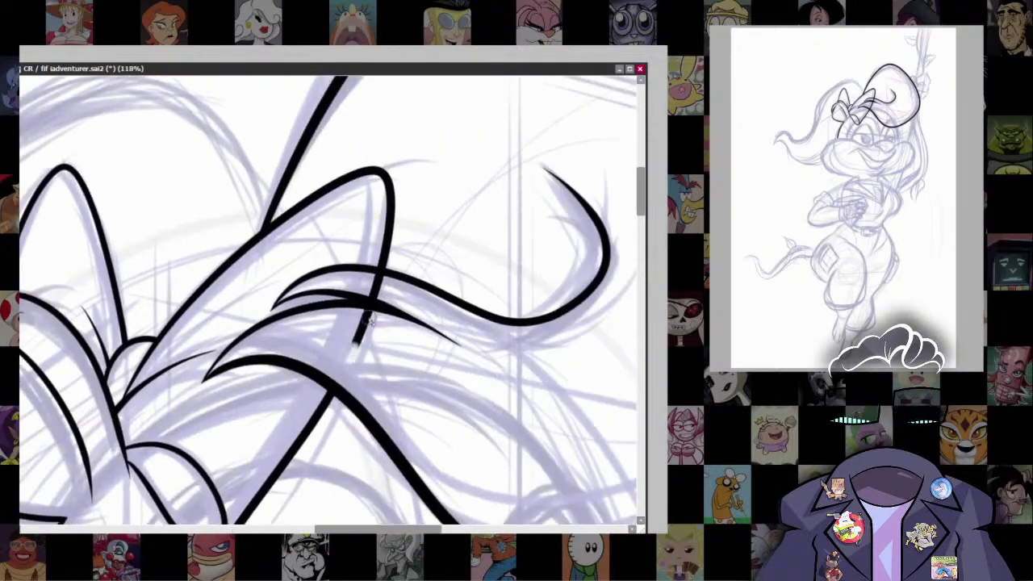
left_click_drag(368, 318, 372, 290)
Step: Check the whole inked line art without the sketch, then bring the sketch back
scroll(498, 398, "down", 10)
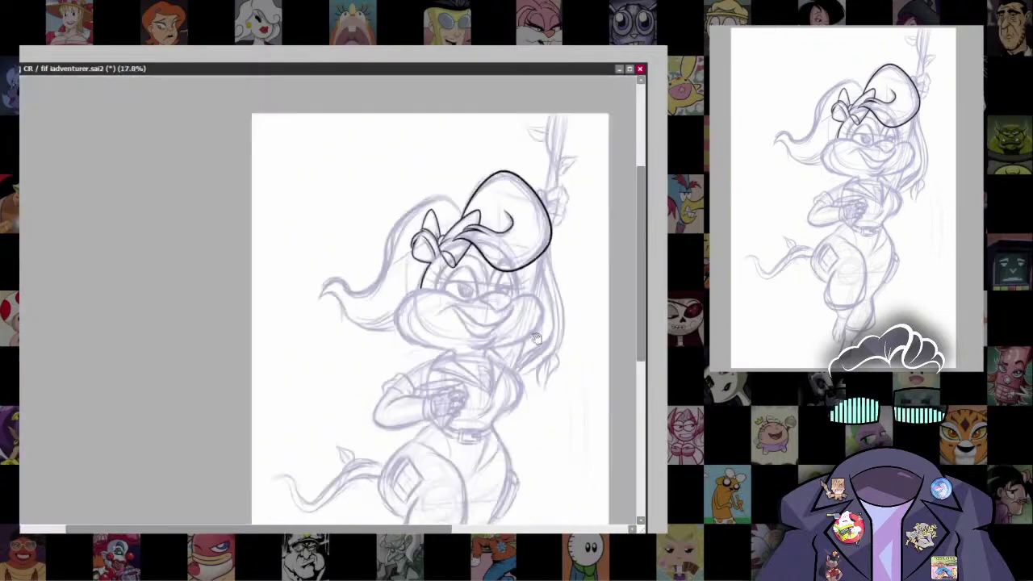
key("Delete")
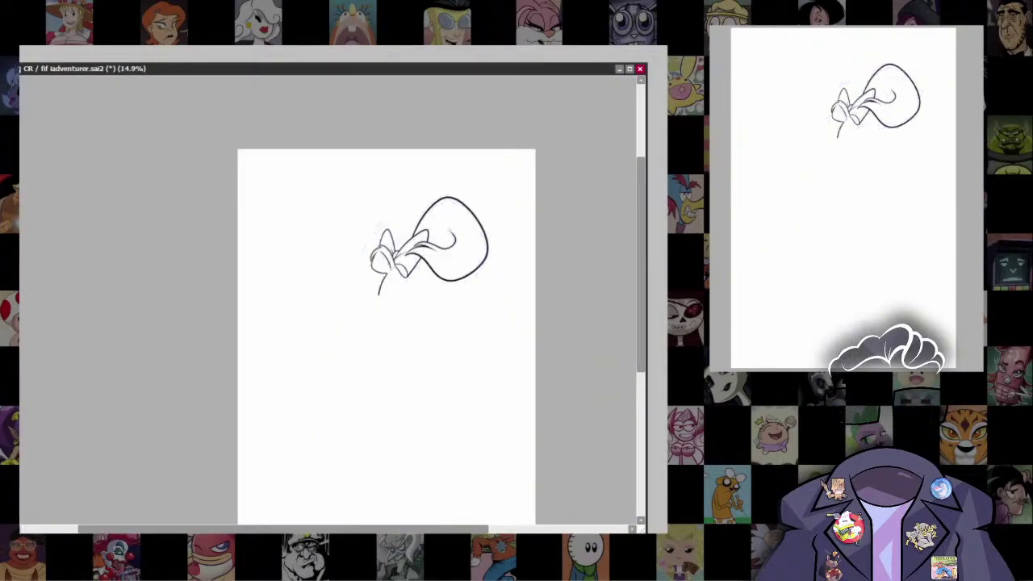
key("ctrl+z")
scroll(329, 305, "up", 8)
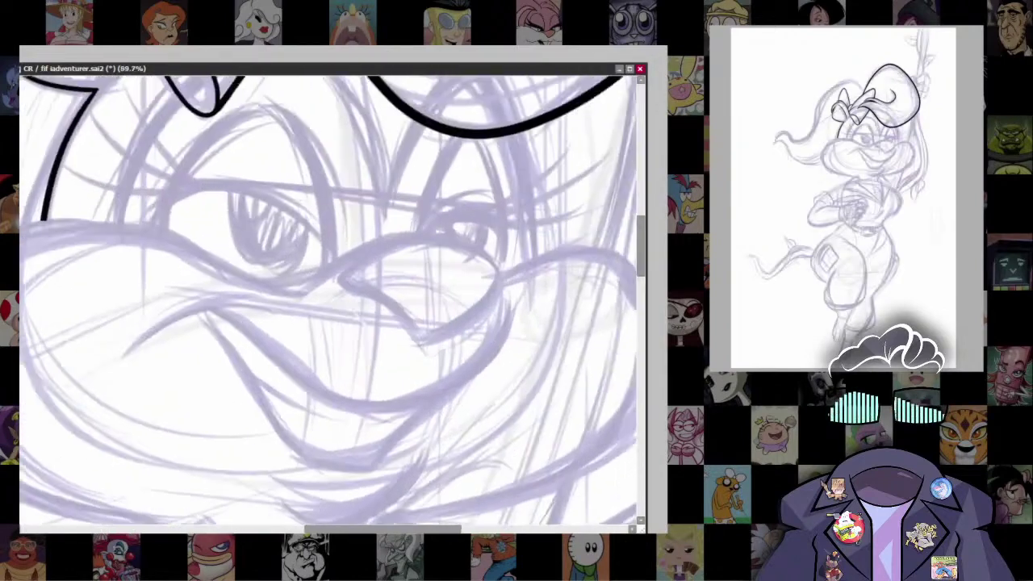
left_click_drag(465, 359, 452, 370)
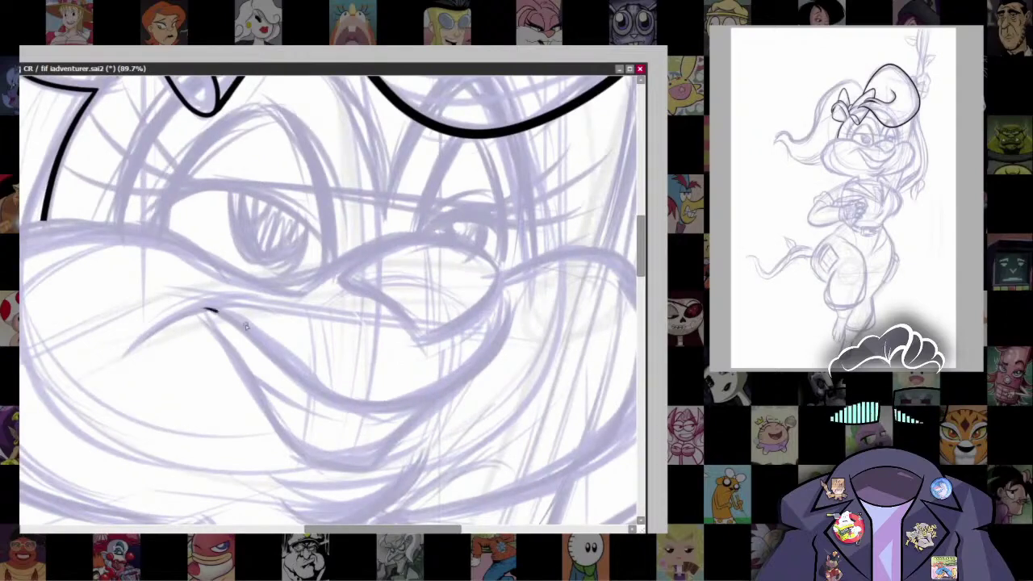
left_click_drag(247, 326, 363, 411)
key("ctrl+z")
mouse_move(203, 309)
left_mouse_down()
mouse_move(328, 401)
mouse_move(484, 359)
mouse_move(480, 498)
mouse_move(458, 365)
left_mouse_up()
key("ctrl+z")
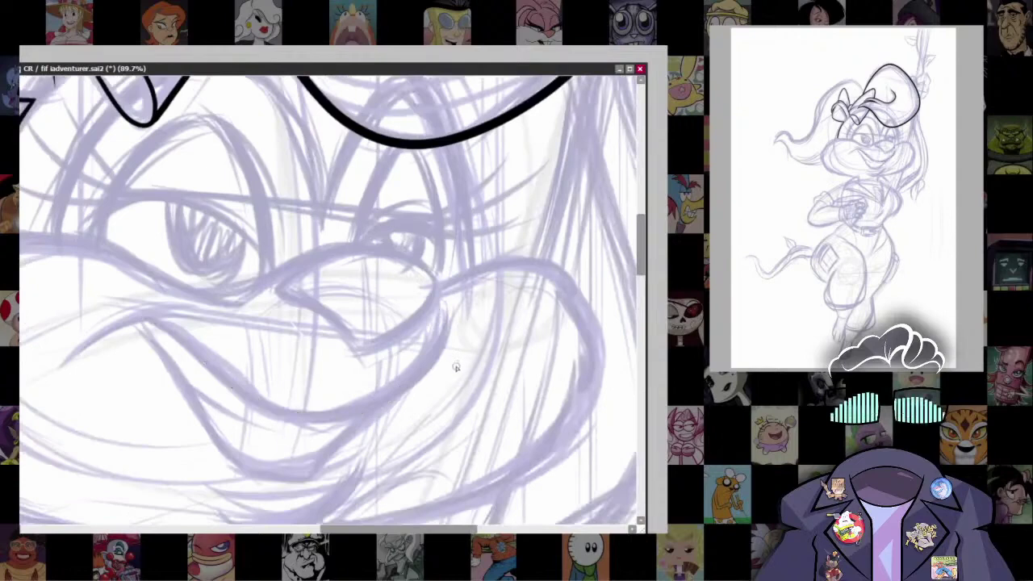
mouse_move(133, 319)
left_mouse_down()
mouse_move(230, 378)
mouse_move(406, 391)
mouse_move(432, 278)
left_mouse_up()
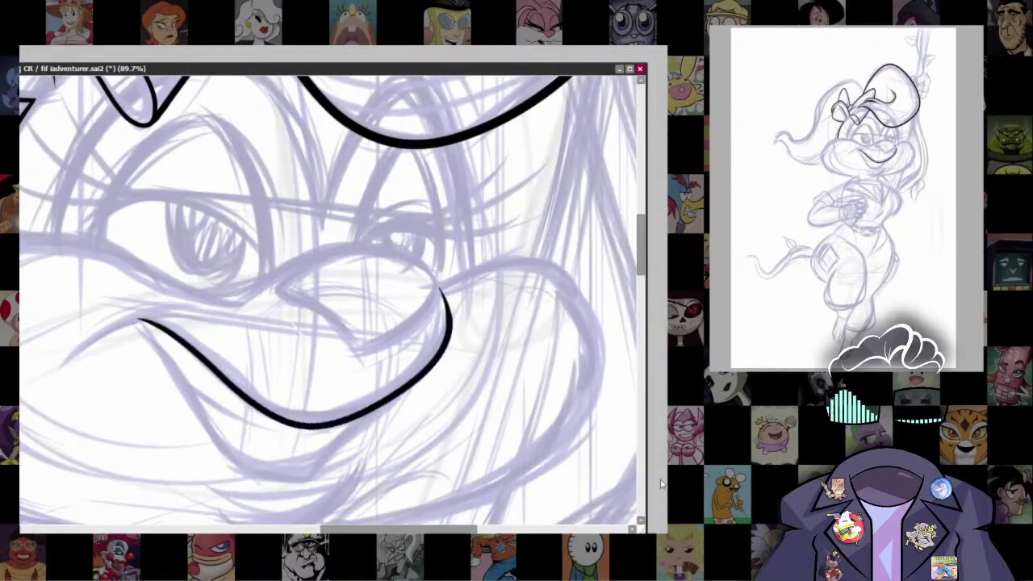
key("ctrl+z")
Step: Ink the curved upper lip line from the mouth corner up to the nose and the arched crease over the mouth corner
mouse_move(141, 320)
left_mouse_down()
mouse_move(234, 394)
mouse_move(391, 399)
mouse_move(440, 298)
left_mouse_up()
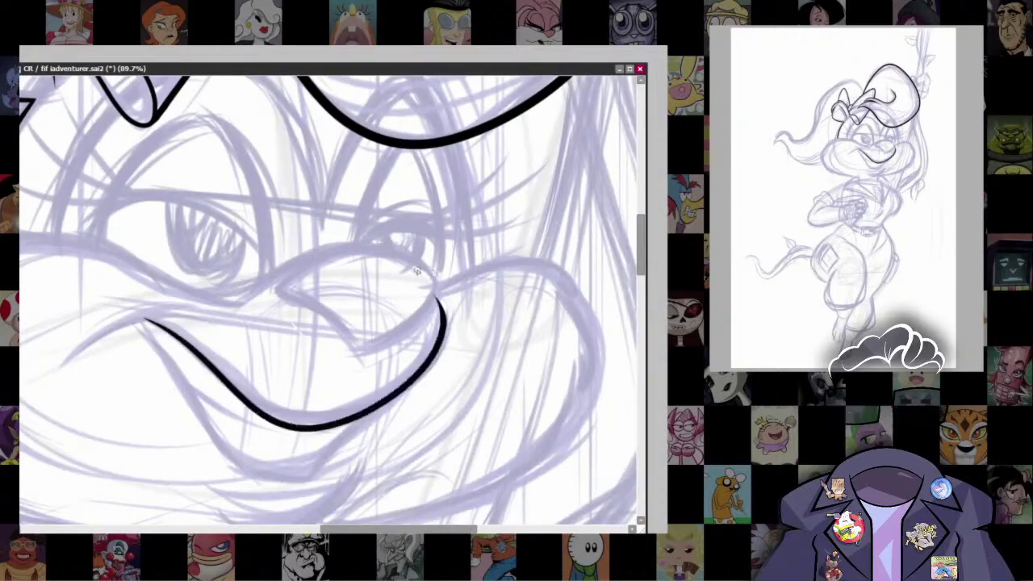
left_click_drag(316, 399, 417, 377)
left_click_drag(173, 341, 317, 299)
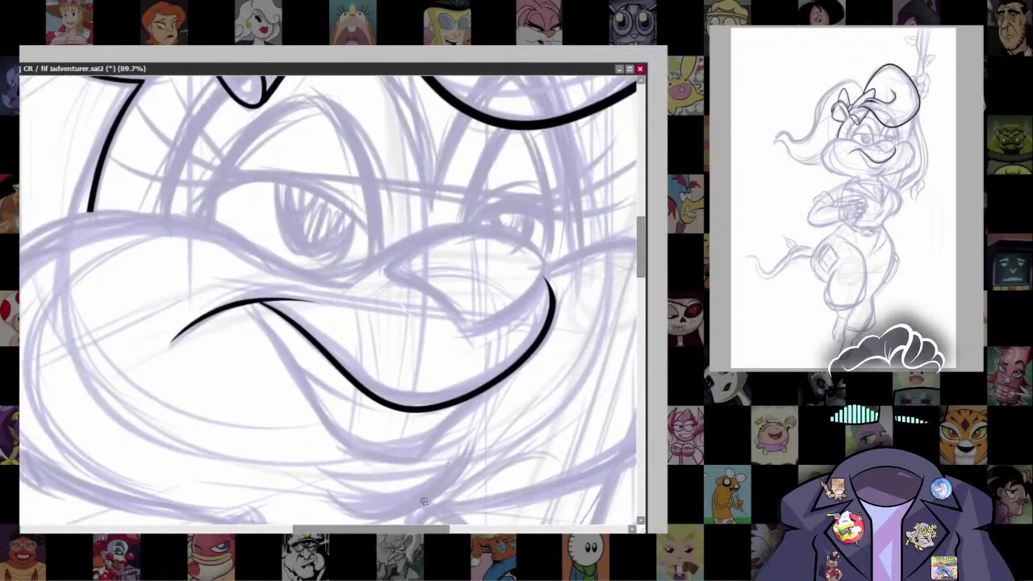
Step: Ink the lower edge of the open smile from the mouth corner down and across the bottom
mouse_move(248, 303)
left_mouse_down()
mouse_move(215, 225)
mouse_move(373, 376)
mouse_move(533, 253)
left_mouse_up()
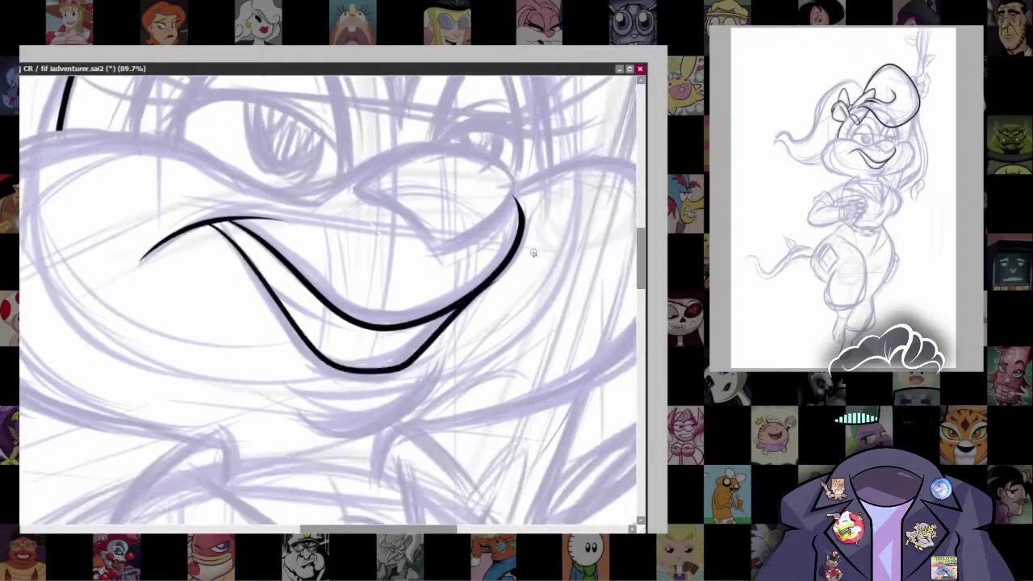
key("ctrl+z")
mouse_move(211, 225)
left_mouse_down()
mouse_move(299, 342)
mouse_move(426, 370)
left_mouse_up()
left_click_drag(460, 287, 428, 255)
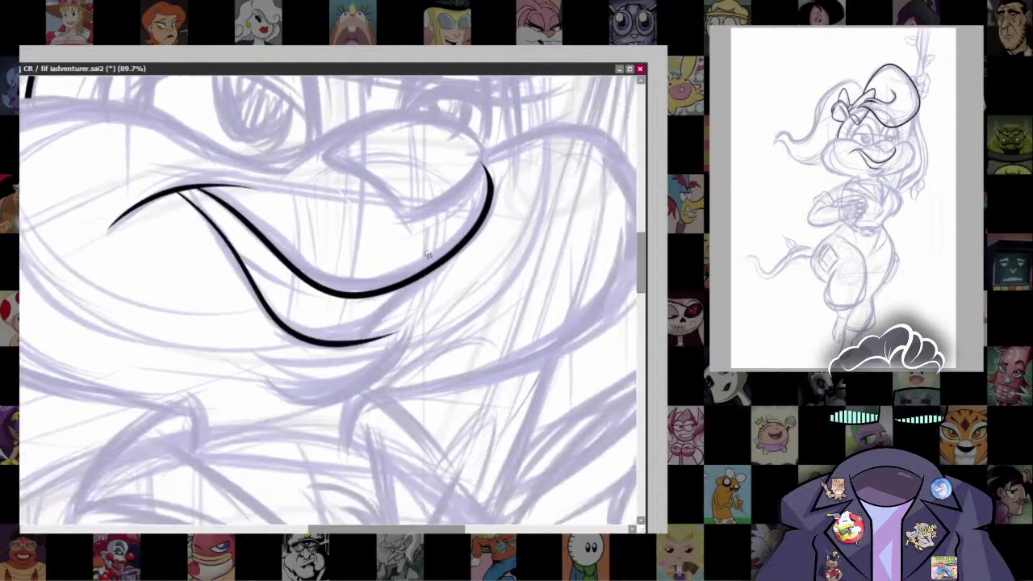
left_click_drag(411, 290, 447, 228)
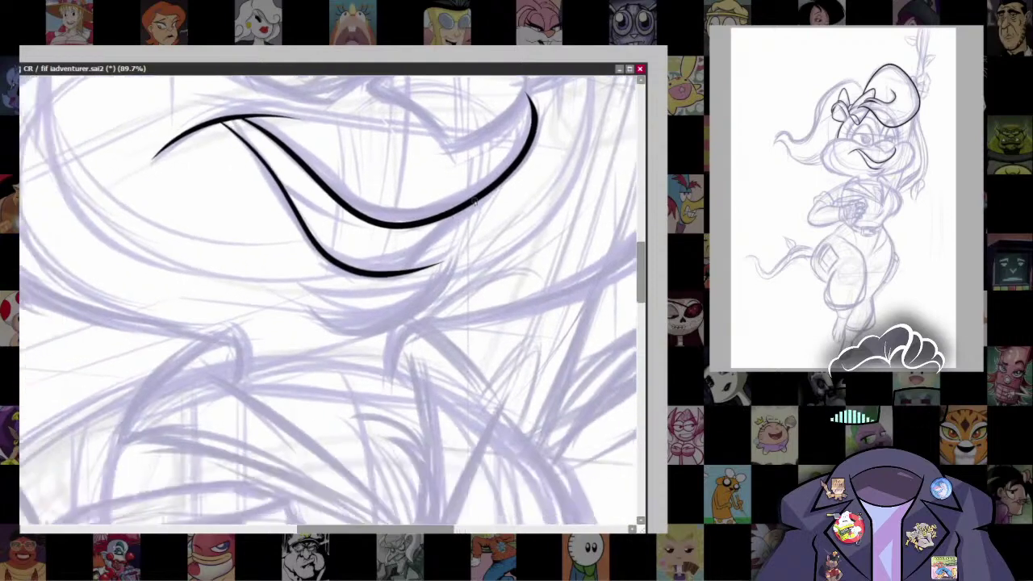
Step: Ink the short line closing the far side of the open mouth and the curved chin line below it
key("ctrl+z")
mouse_move(404, 268)
left_mouse_down()
mouse_move(481, 192)
mouse_move(456, 291)
mouse_move(452, 246)
left_mouse_up()
key("ctrl+z")
mouse_move(289, 352)
left_mouse_down()
mouse_move(444, 271)
mouse_move(296, 364)
mouse_move(440, 290)
mouse_move(430, 345)
left_mouse_up()
key("ctrl+z")
key("ctrl+z")
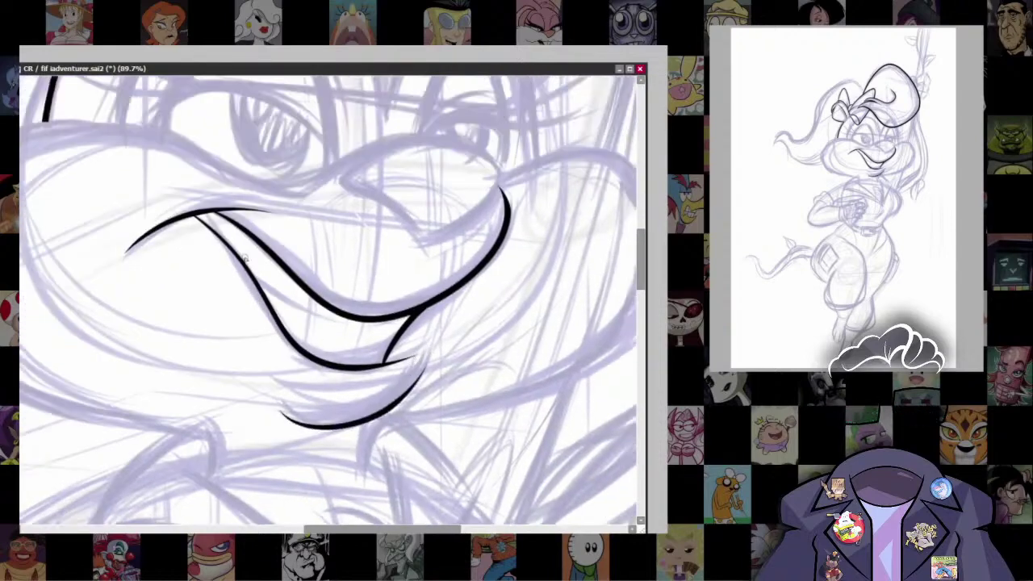
Step: Ink the two short tapered tooth lines inside the open mouth
key("ctrl+z")
key("ctrl+y")
key("ctrl+z")
key("ctrl+y")
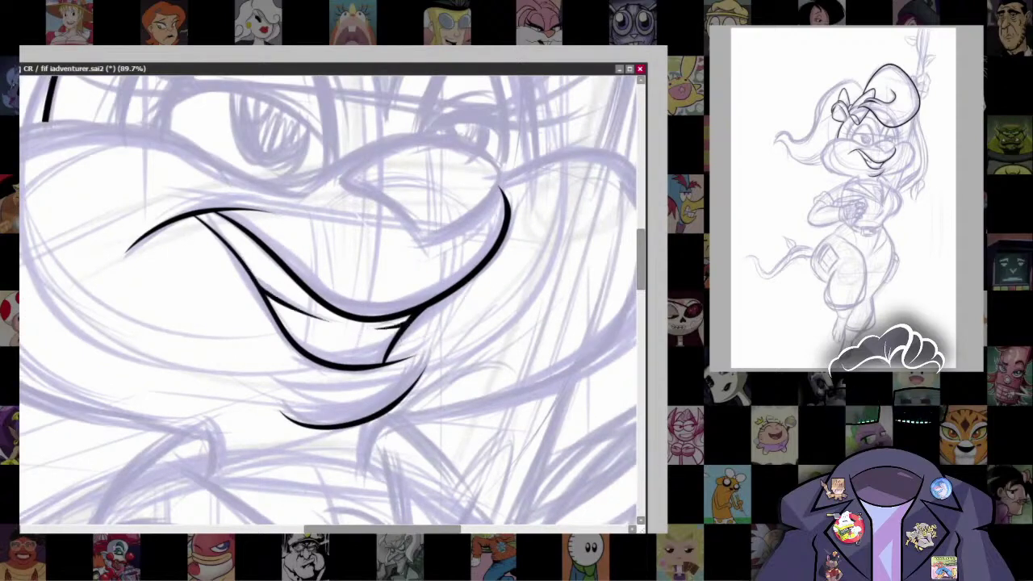
Step: Trim the overshooting tip of the mouth's lower edge and shorten the upper end of the chin line
scroll(483, 268, "down", 5)
scroll(482, 269, "up", 8)
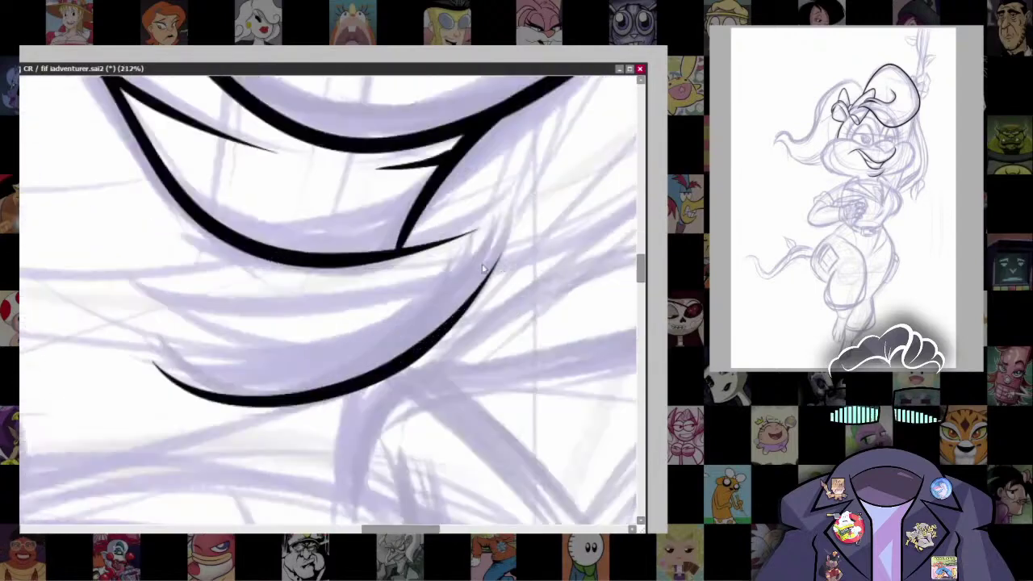
scroll(483, 269, "up", 1)
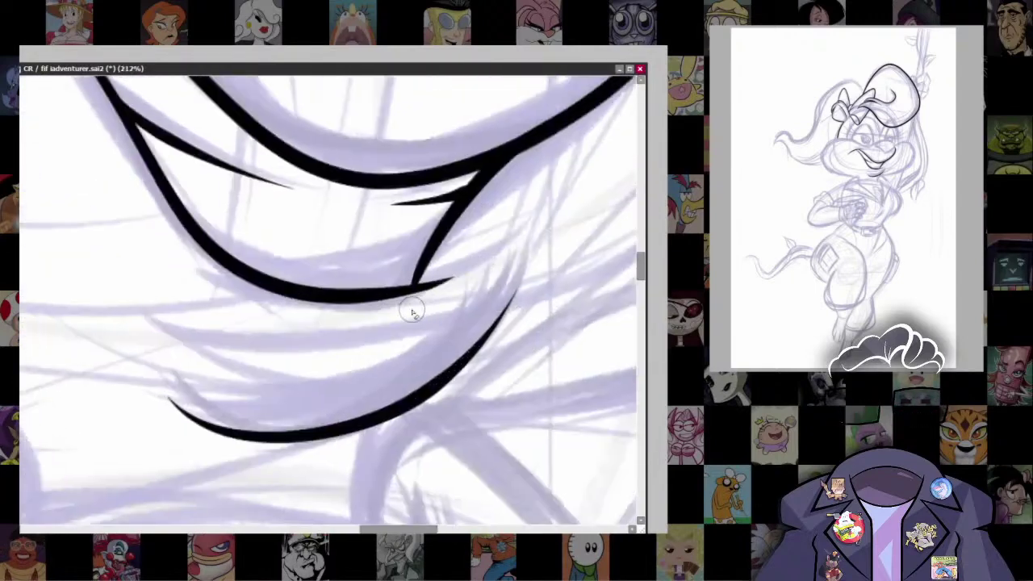
scroll(383, 297, "down", 2)
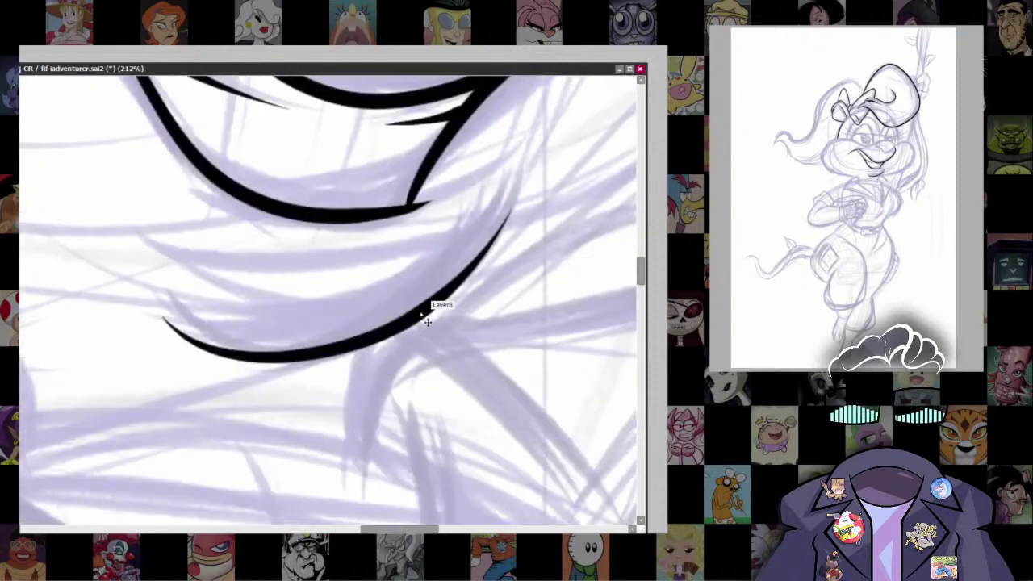
left_click_drag(467, 298, 445, 323)
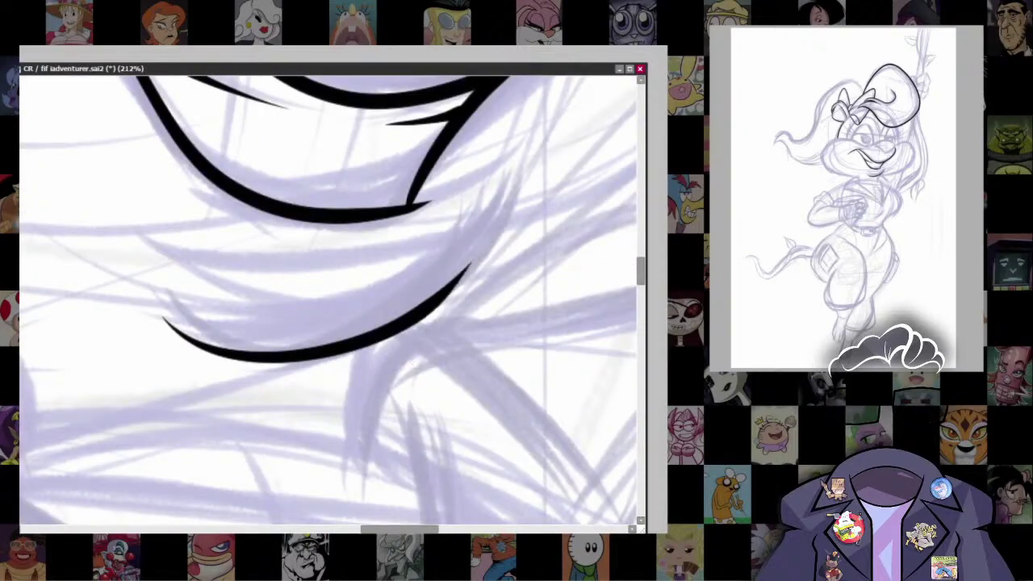
Step: Ink the closed, pointed oval outline of the nose with brush size 11
scroll(406, 363, "down", 4)
scroll(406, 362, "up", 2)
left_click_drag(533, 359, 371, 327)
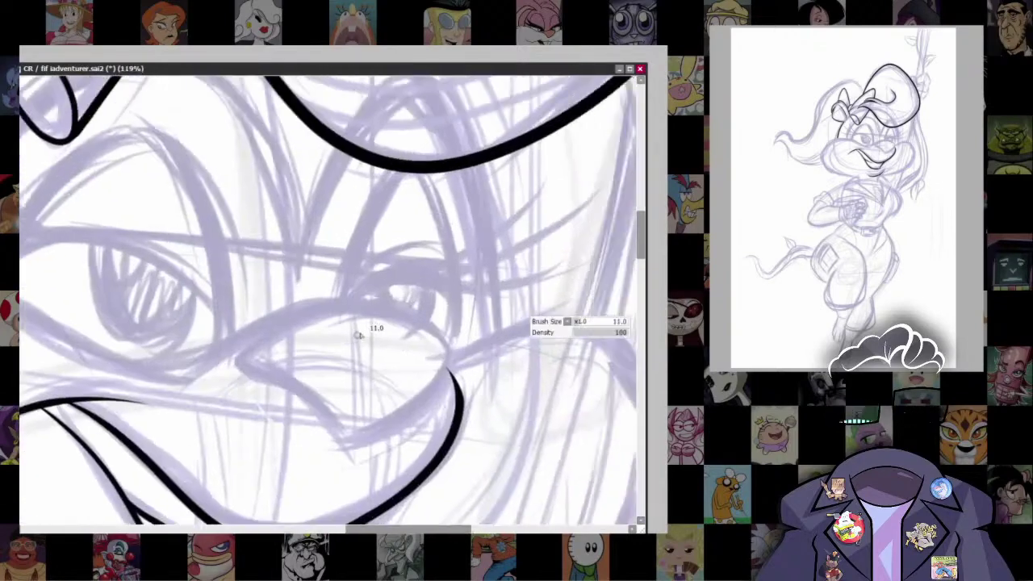
mouse_move(232, 363)
left_mouse_down()
mouse_move(350, 299)
mouse_move(440, 325)
left_mouse_up()
key("ctrl+z")
mouse_move(234, 361)
left_mouse_down()
mouse_move(367, 300)
mouse_move(437, 328)
mouse_move(457, 365)
left_mouse_up()
key("ctrl+z")
mouse_move(234, 365)
left_mouse_down()
mouse_move(261, 330)
mouse_move(397, 299)
mouse_move(456, 345)
mouse_move(432, 395)
mouse_move(366, 438)
mouse_move(235, 362)
left_mouse_up()
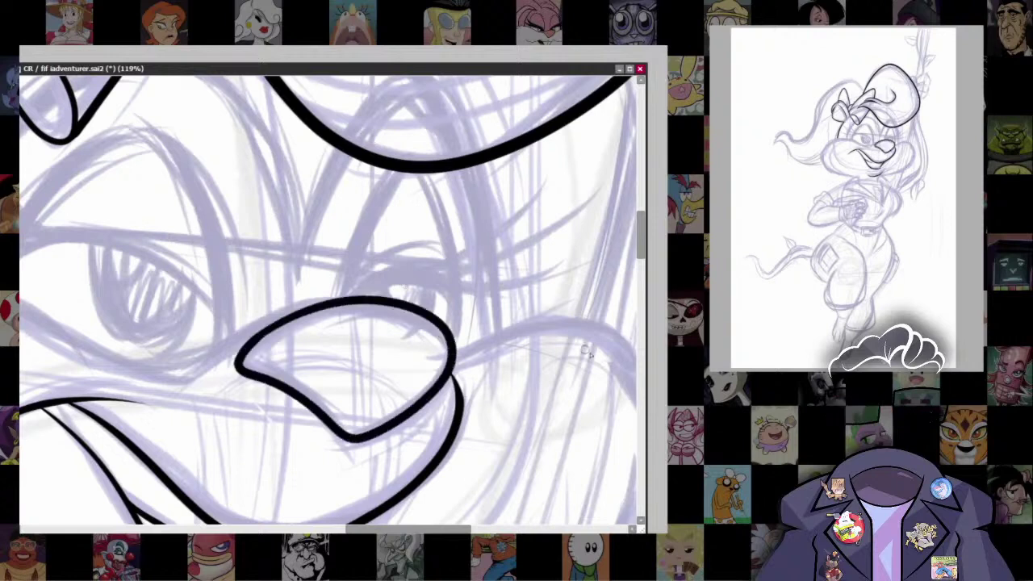
Step: Ink a tapered curve outside the nose's pointed corner that merges into its upper edge
scroll(615, 309, "down", 5)
scroll(403, 282, "up", 5)
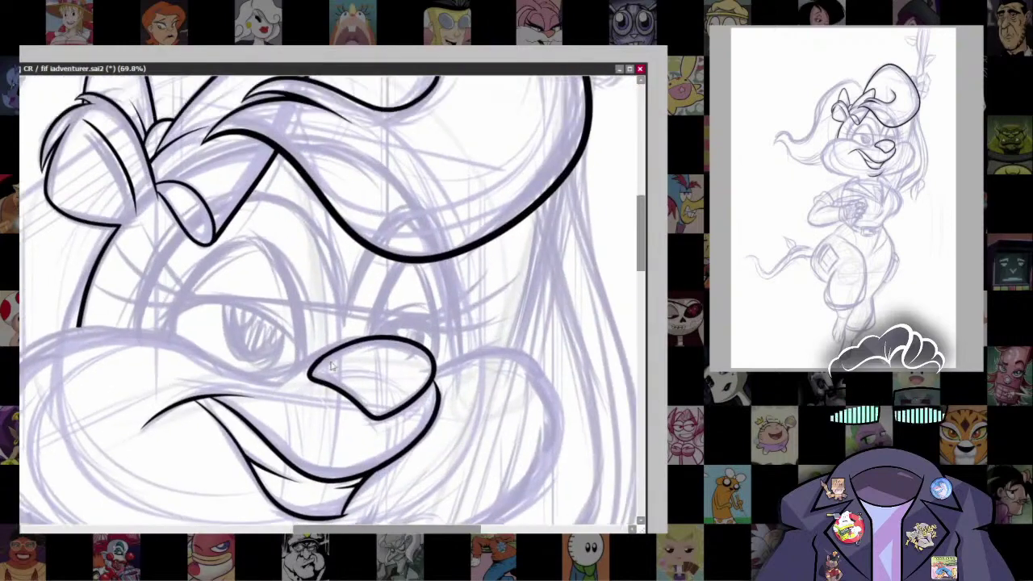
scroll(295, 260, "up", 5)
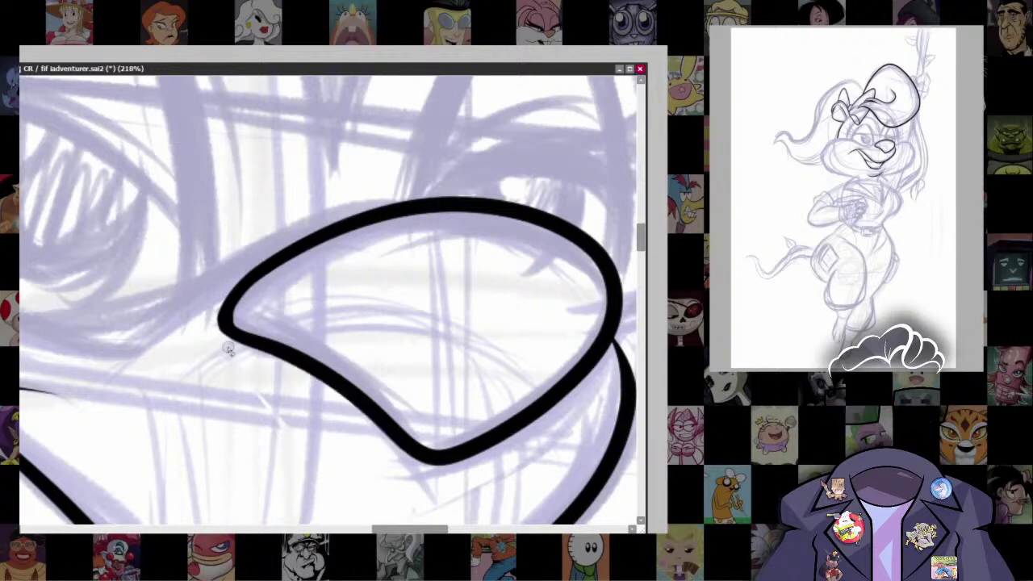
scroll(291, 349, "up", 2)
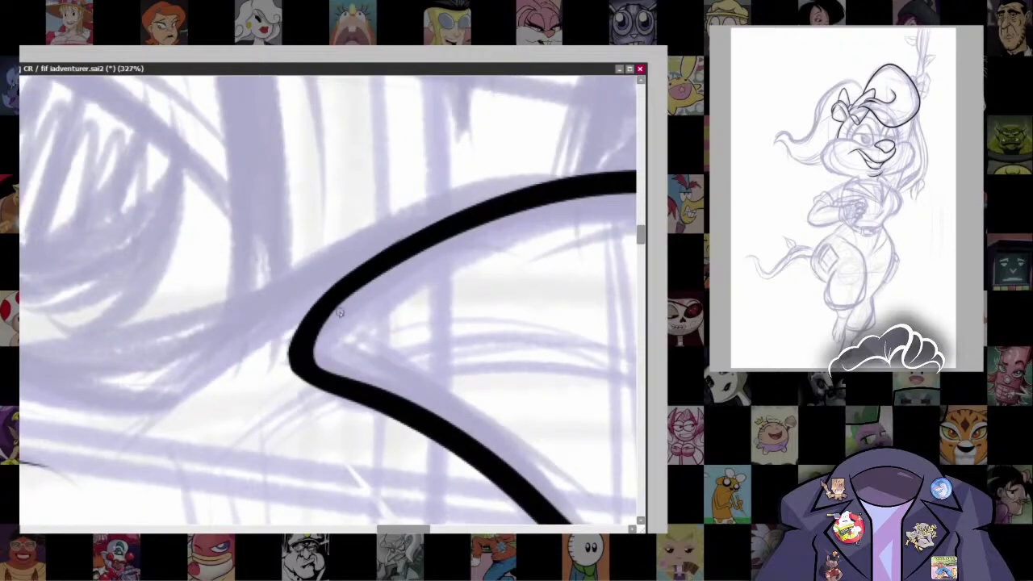
left_click_drag(300, 337, 335, 306)
mouse_move(160, 406)
left_mouse_down()
mouse_move(313, 250)
mouse_move(568, 155)
mouse_move(622, 165)
left_mouse_up()
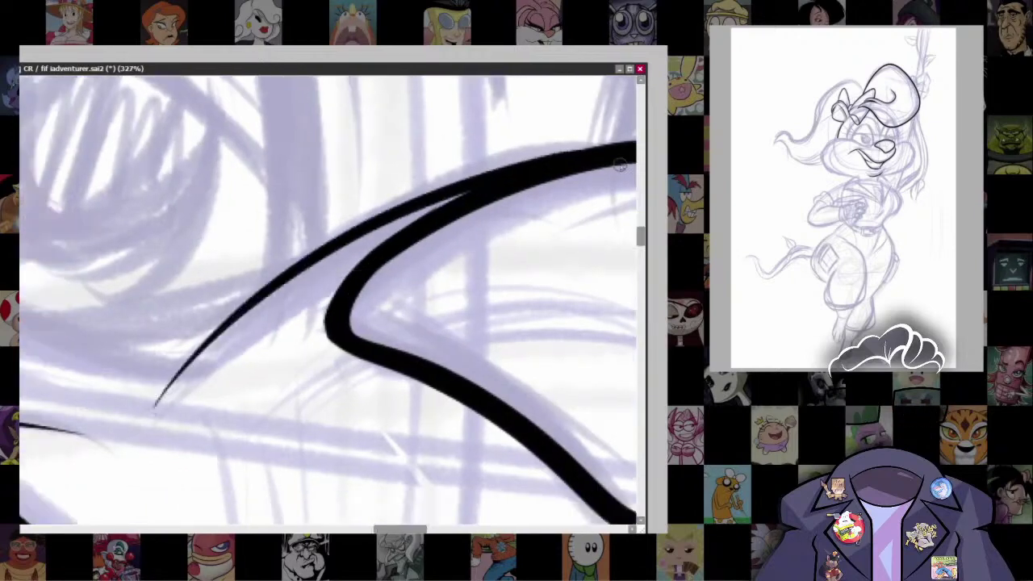
scroll(382, 314, "down", 4)
scroll(382, 313, "up", 3)
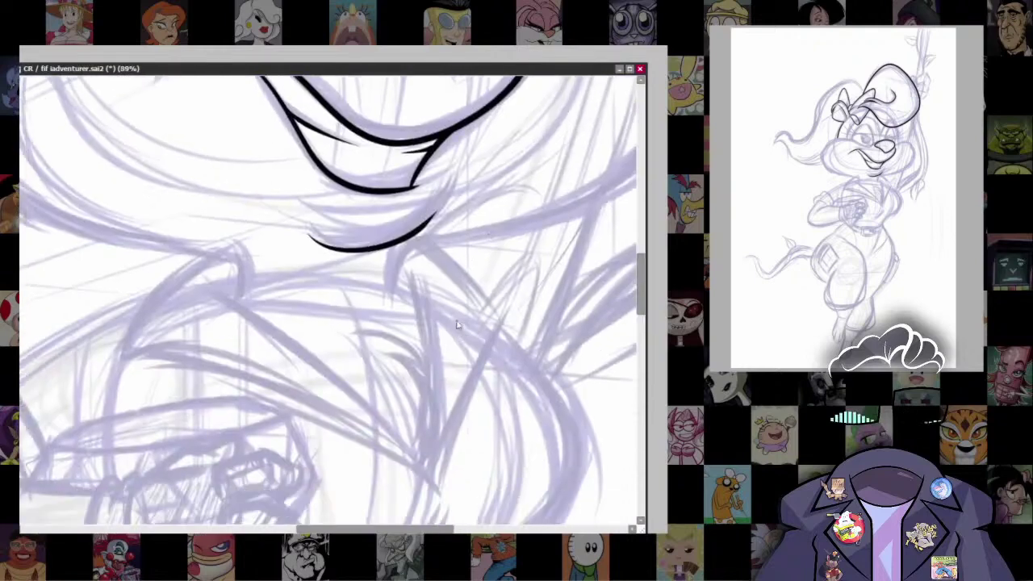
scroll(382, 313, "up", 1)
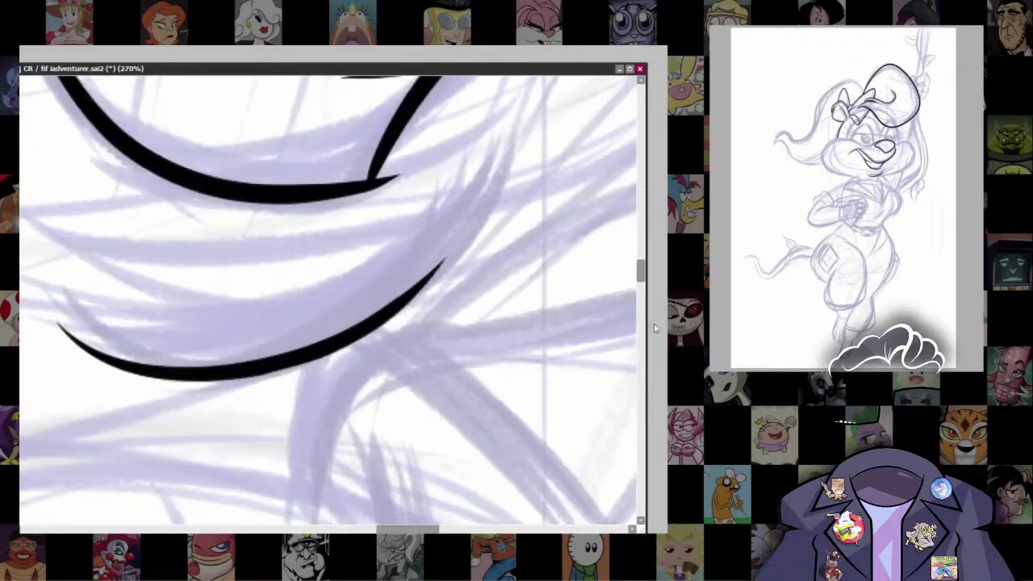
Step: Ink the glove cuff's inner curve at the wrist and the short arched fold over its upper end
scroll(457, 285, "down", 6)
scroll(457, 285, "up", 2)
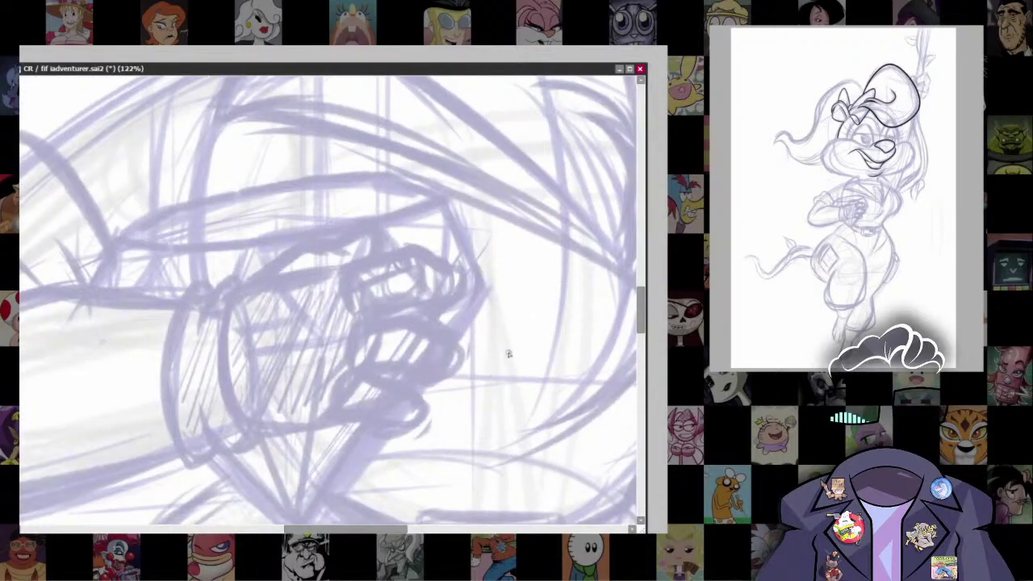
mouse_move(236, 285)
left_mouse_down()
mouse_move(215, 383)
mouse_move(254, 429)
left_mouse_up()
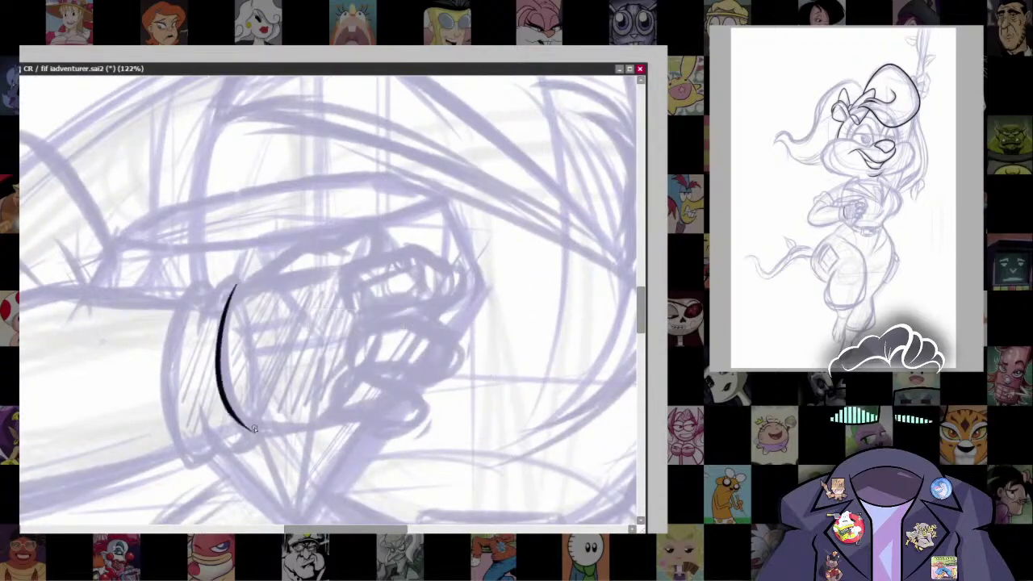
key("ctrl+z")
mouse_move(235, 283)
left_mouse_down()
mouse_move(221, 350)
mouse_move(250, 436)
left_mouse_up()
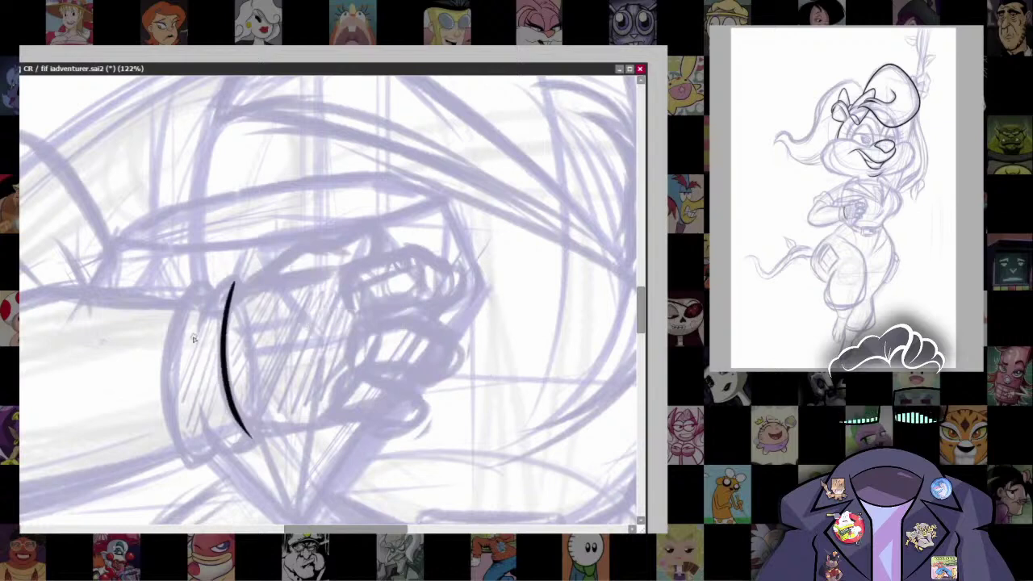
mouse_move(194, 333)
left_mouse_down()
mouse_move(247, 276)
mouse_move(198, 355)
mouse_move(262, 372)
mouse_move(305, 321)
left_mouse_up()
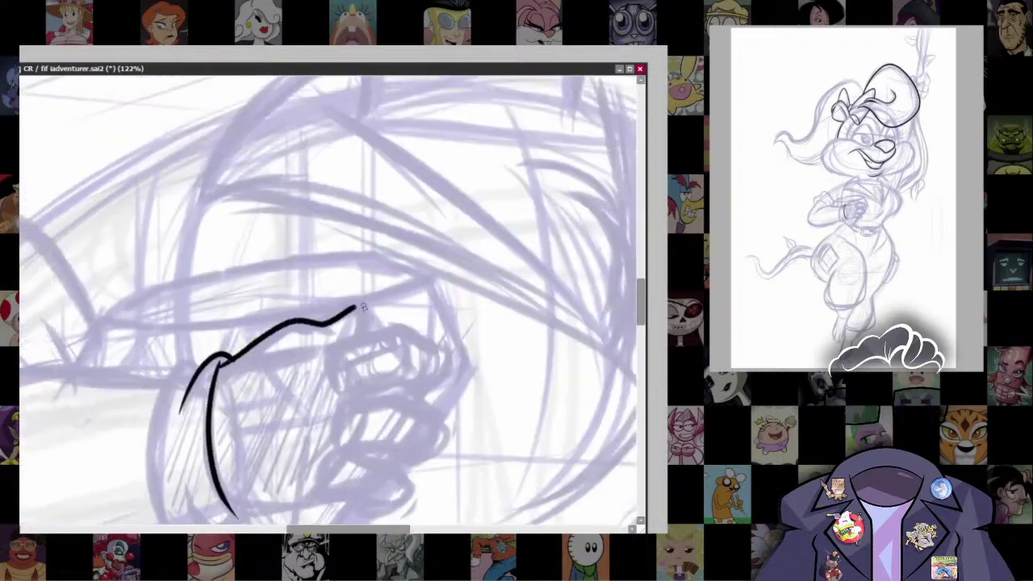
mouse_move(358, 436)
left_mouse_down()
mouse_move(398, 315)
mouse_move(401, 328)
mouse_move(287, 360)
left_mouse_up()
key("ctrl+z")
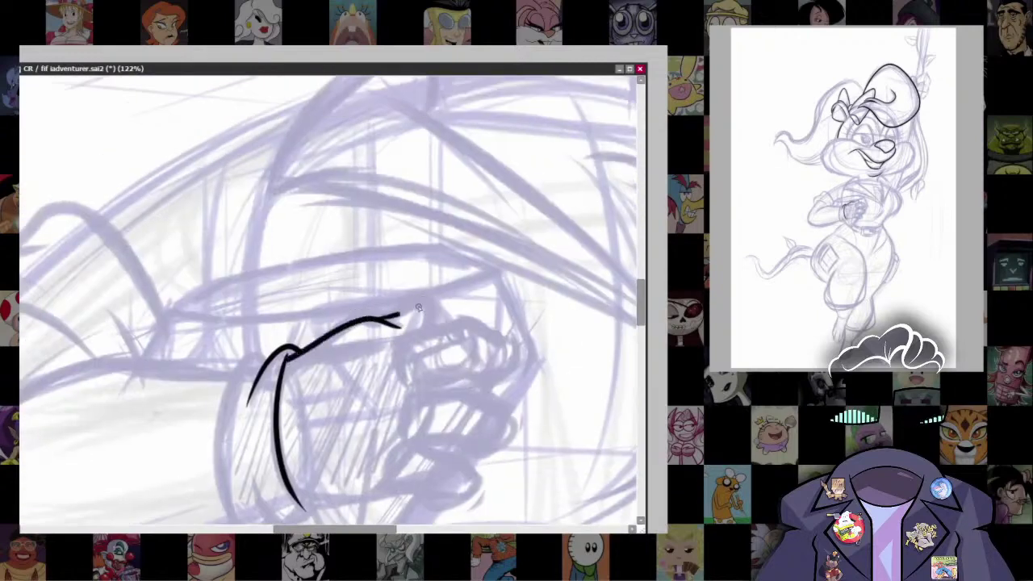
key("ctrl+z")
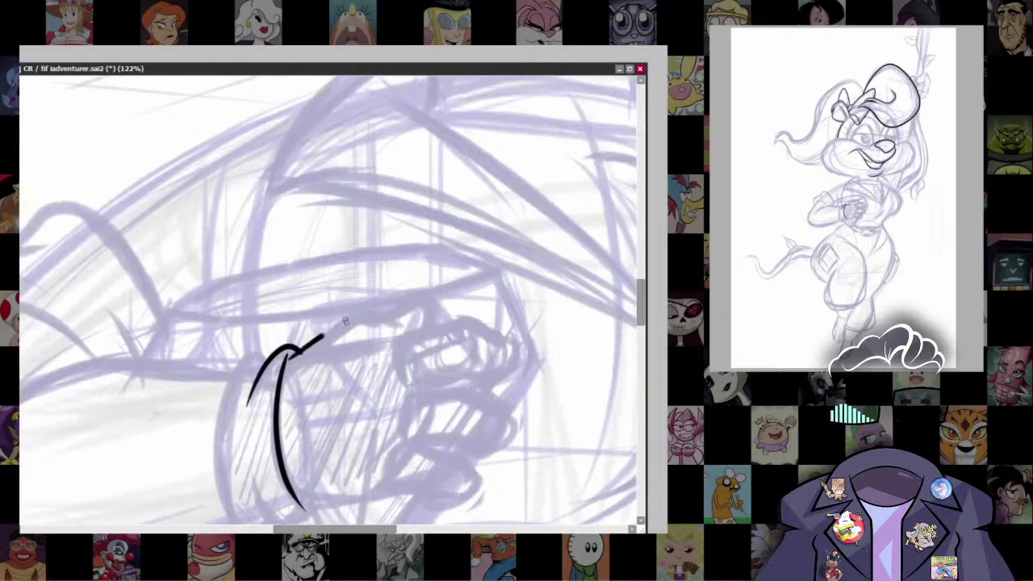
left_click_drag(345, 321, 408, 308)
key("ctrl+z")
Step: Ink the thumb's wavy upper outline from the cuff fold and the back of the hand's straight upper edge beneath it
mouse_move(291, 355)
left_mouse_down()
mouse_move(371, 314)
mouse_move(434, 304)
left_mouse_up()
left_click_drag(405, 371, 374, 331)
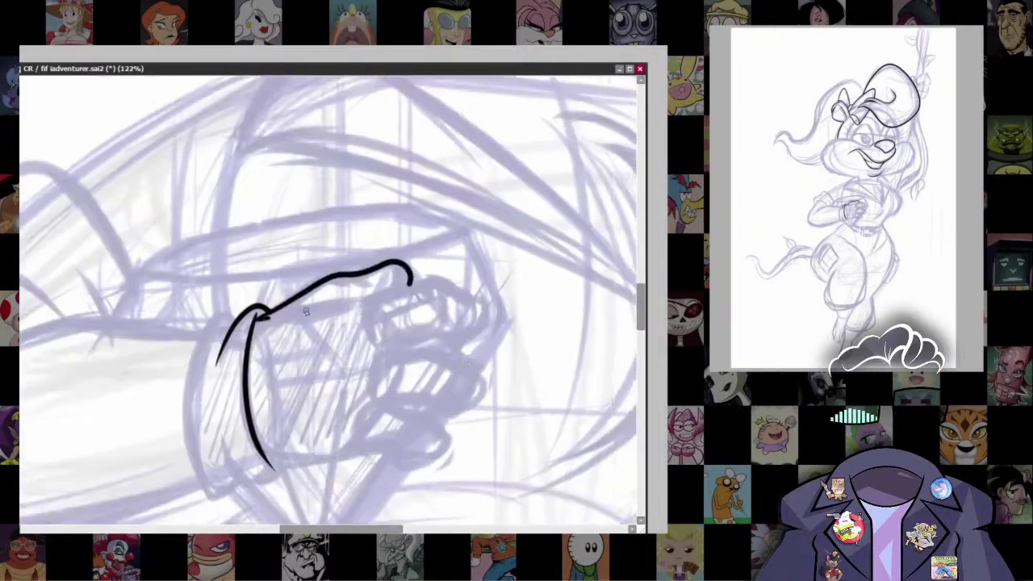
left_click_drag(260, 316, 363, 302)
Step: Ink the scalloped knuckle edge and the curved lower edge that close the back of the gloved hand
mouse_move(516, 388)
left_mouse_down()
mouse_move(528, 301)
mouse_move(505, 311)
left_mouse_up()
left_click_drag(244, 384, 295, 390)
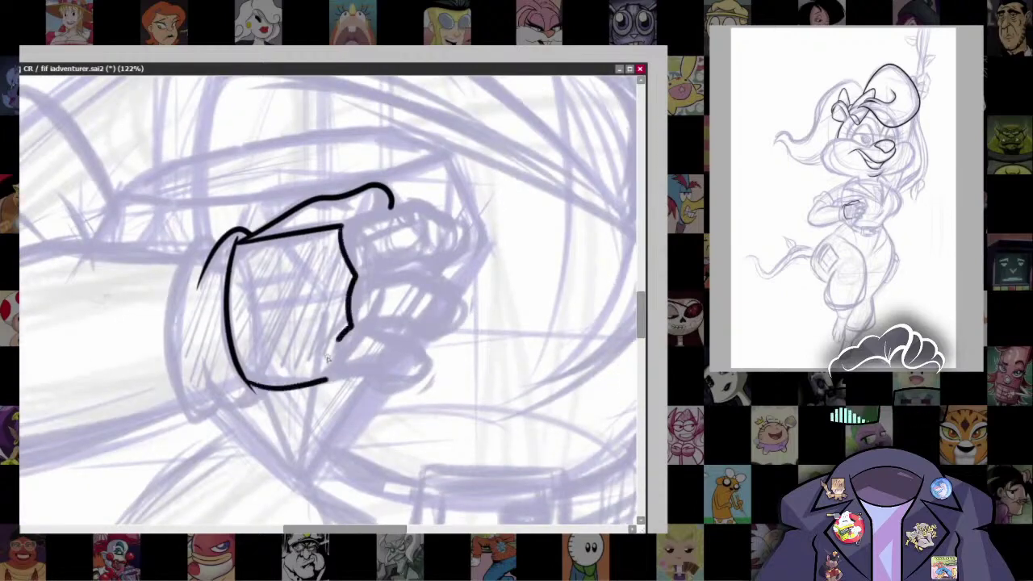
left_click_drag(339, 337, 328, 383)
left_click_drag(442, 383, 547, 314)
left_click_drag(404, 314, 412, 261)
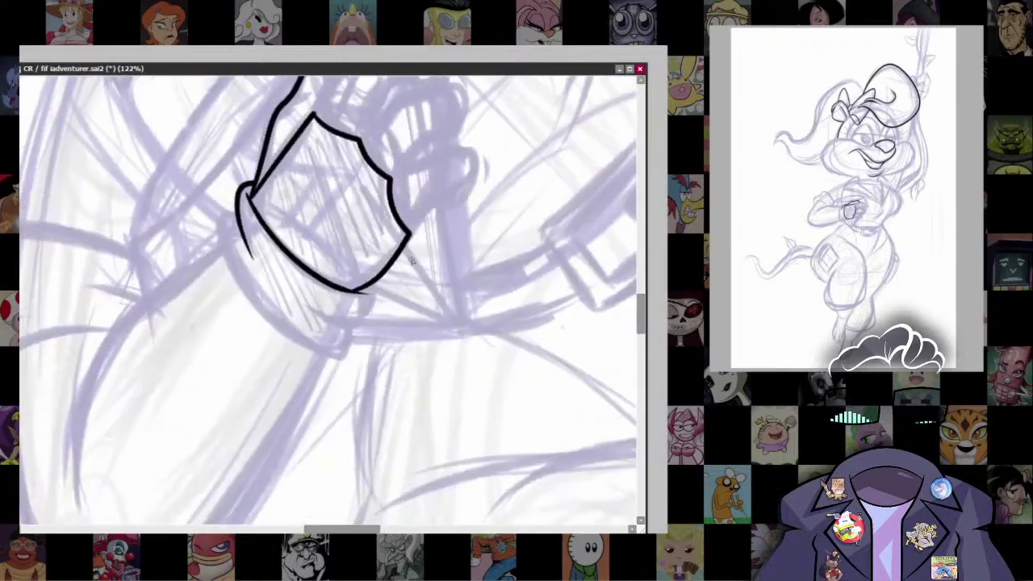
left_click_drag(350, 291, 371, 292)
left_click_drag(409, 236, 243, 337)
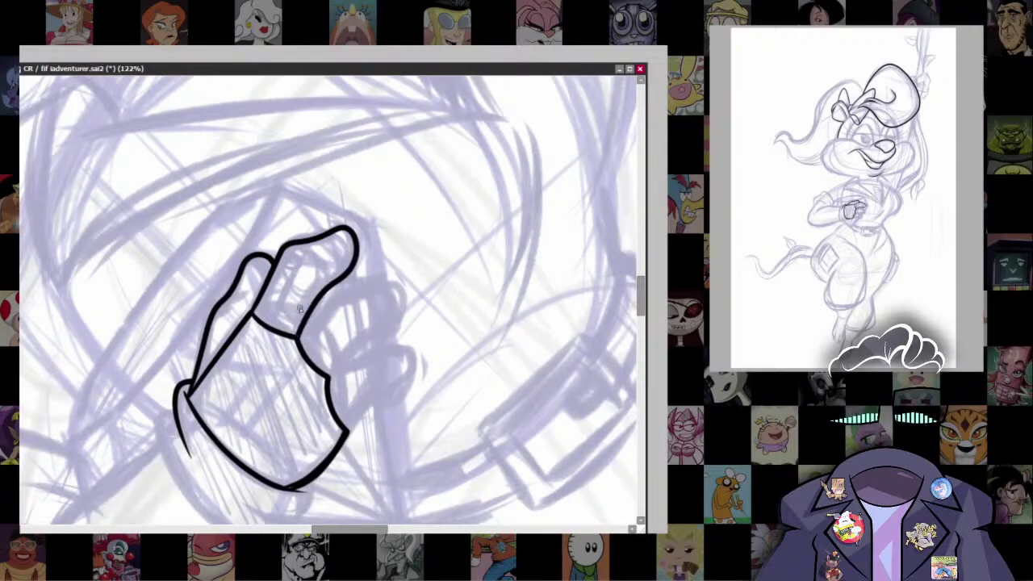
key("ctrl+z")
key("ctrl+z")
key("ctrl+z")
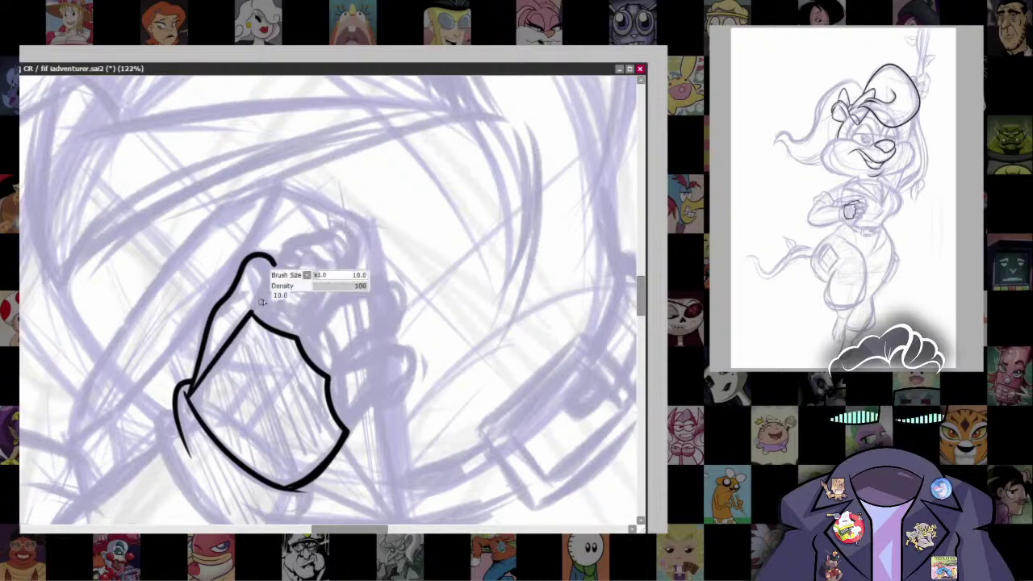
left_click_drag(257, 303, 292, 241)
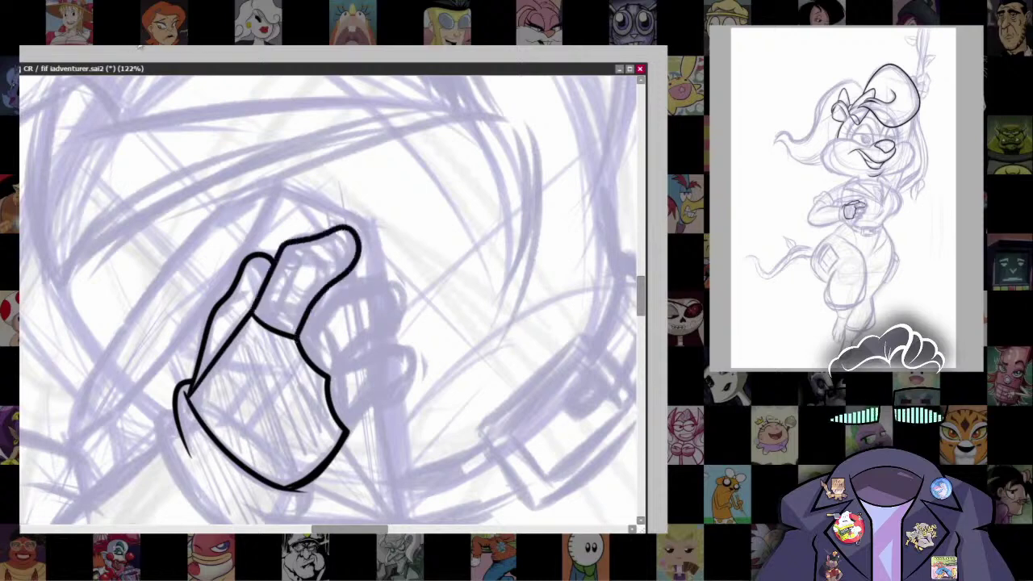
key("End")
key("End")
key("End")
key("ctrl+z")
Step: Ink the top finger's rounded outline, starting at the upper knuckle corner and returning to the first knuckle notch
left_click_drag(244, 289, 283, 281)
left_click_drag(283, 282, 326, 274)
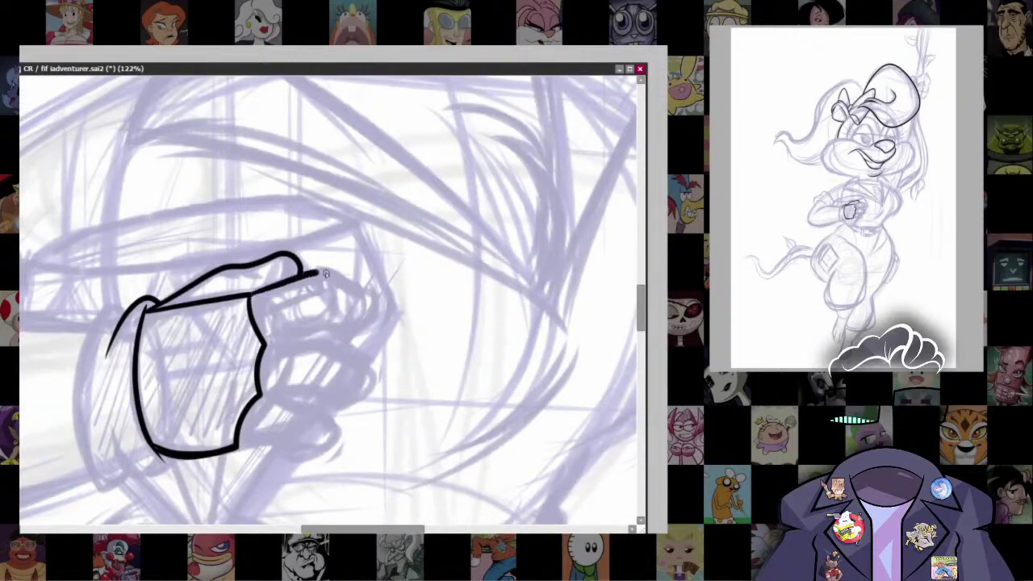
mouse_move(373, 301)
left_mouse_down()
mouse_move(356, 335)
mouse_move(305, 330)
mouse_move(262, 346)
left_mouse_up()
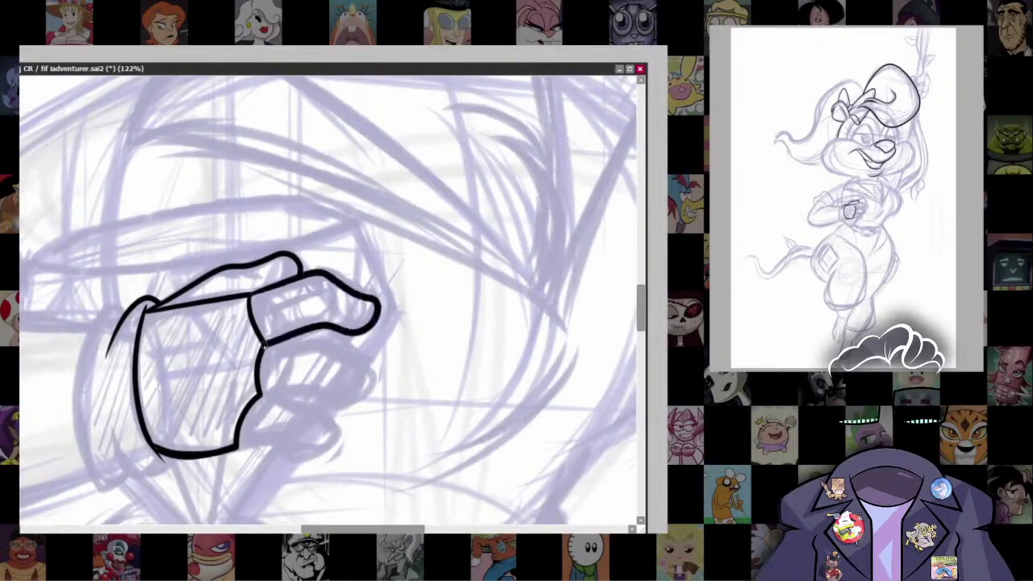
Step: Ink the rounded outlines of the two lower fingers, each joined to its knuckle notch
scroll(264, 277, "down", 3)
left_click_drag(313, 260, 372, 286)
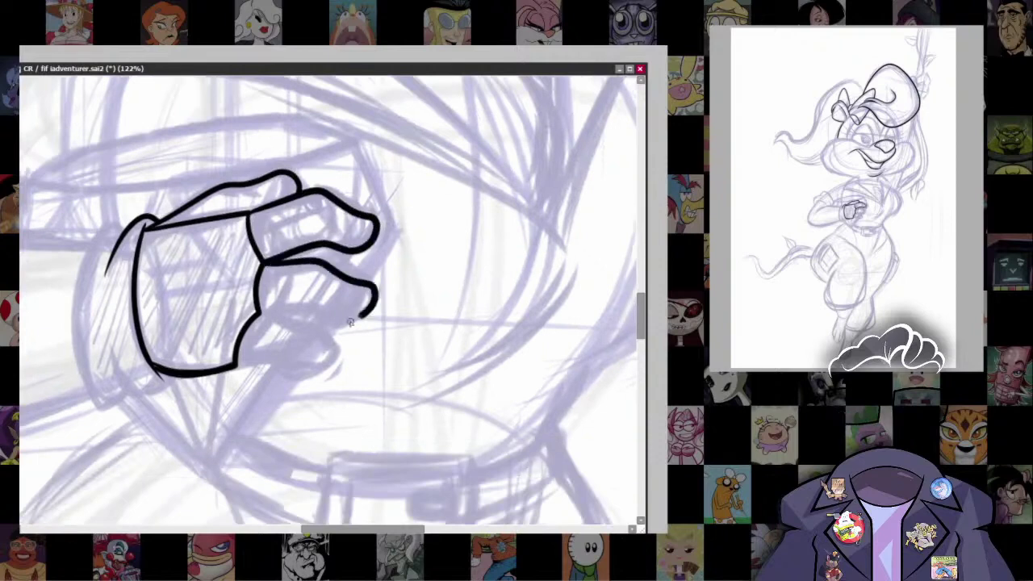
scroll(331, 338, "down", 2)
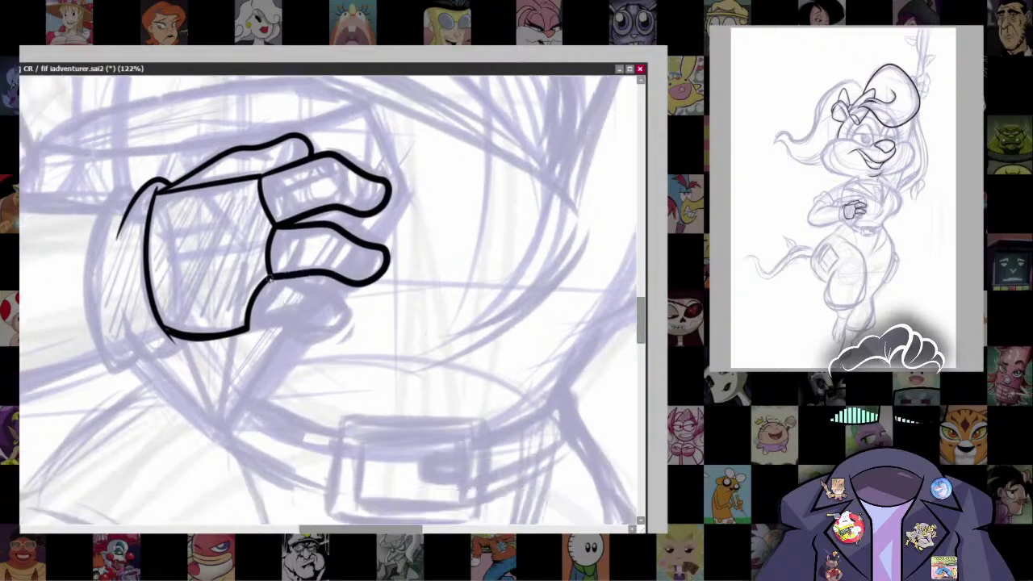
left_click_drag(320, 335, 251, 330)
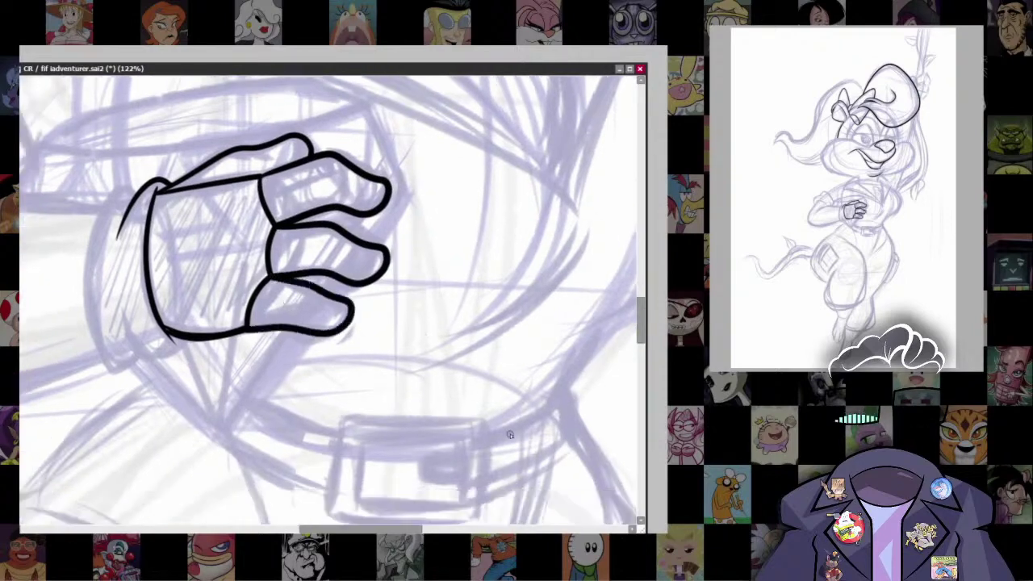
scroll(571, 323, "down", 8)
scroll(462, 420, "up", 3)
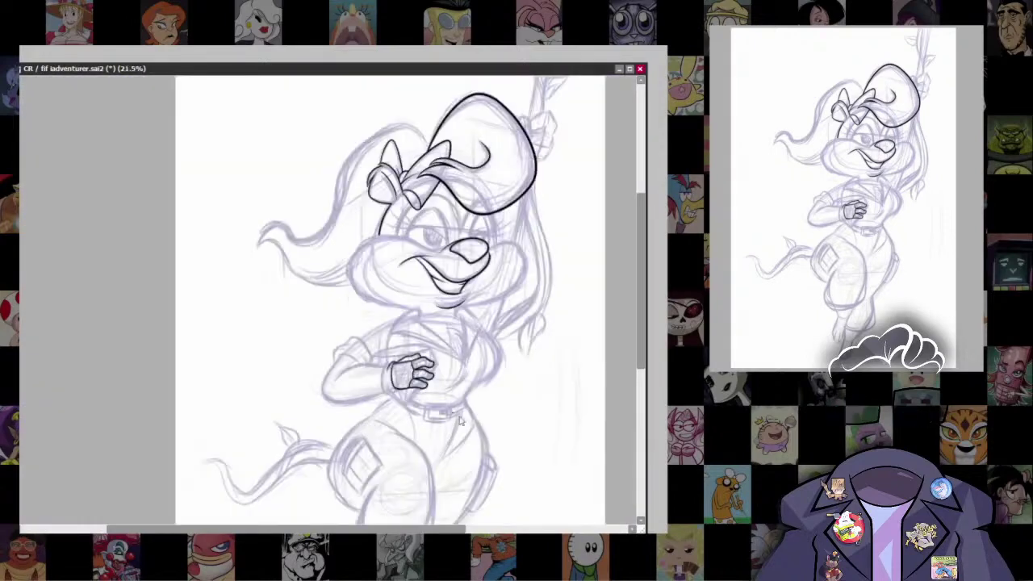
scroll(440, 381, "up", 5)
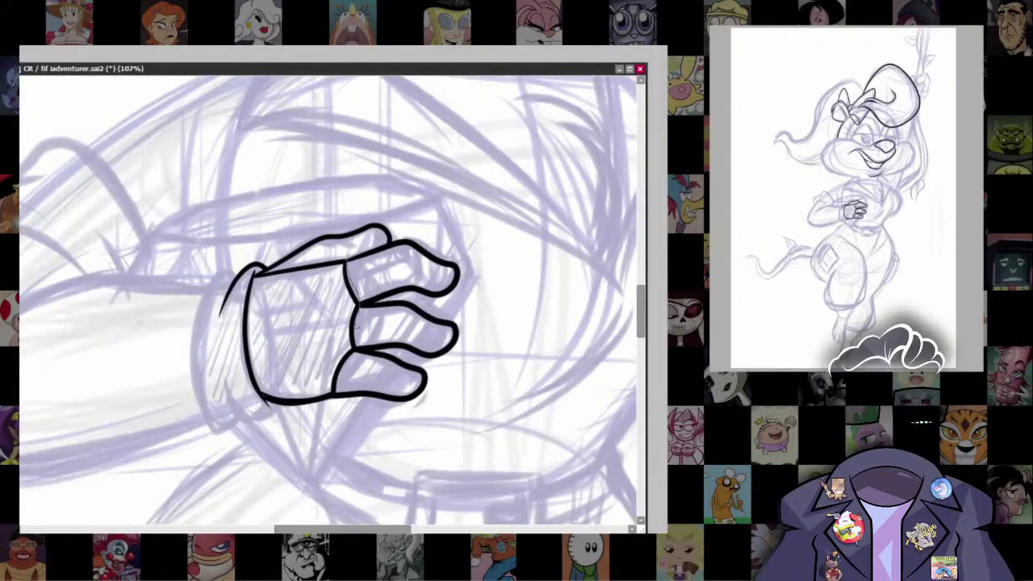
mouse_move(483, 449)
left_mouse_down()
mouse_move(450, 212)
mouse_move(379, 238)
left_mouse_up()
key("ctrl+t")
left_click_drag(468, 231, 473, 420)
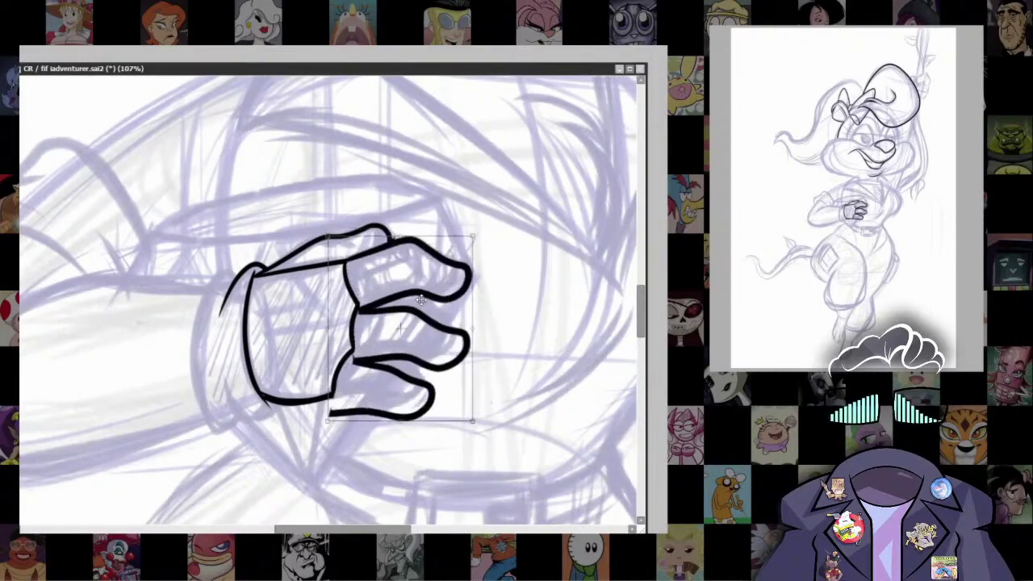
left_click_drag(473, 238, 461, 239)
key("Return")
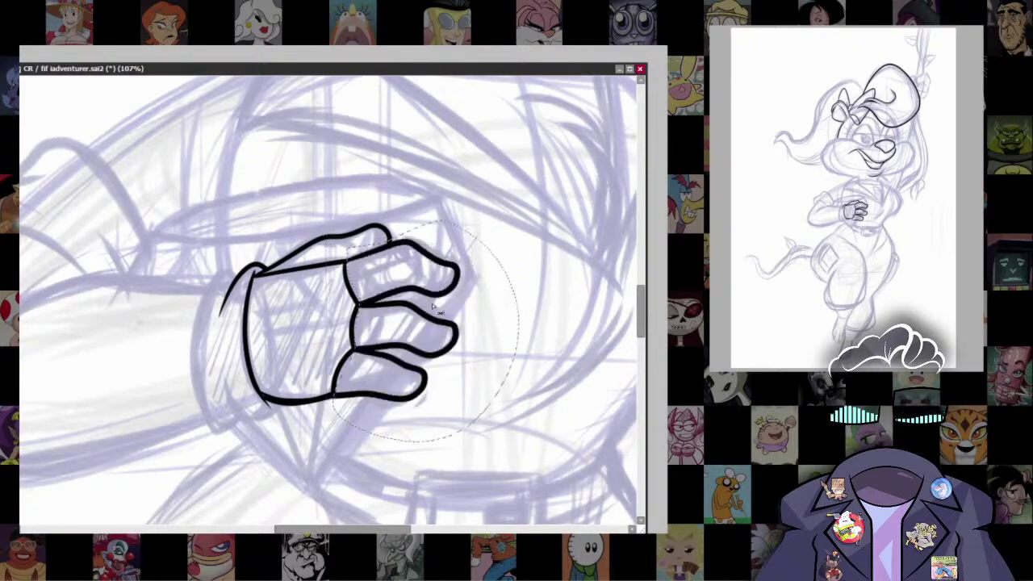
key("ctrl+d")
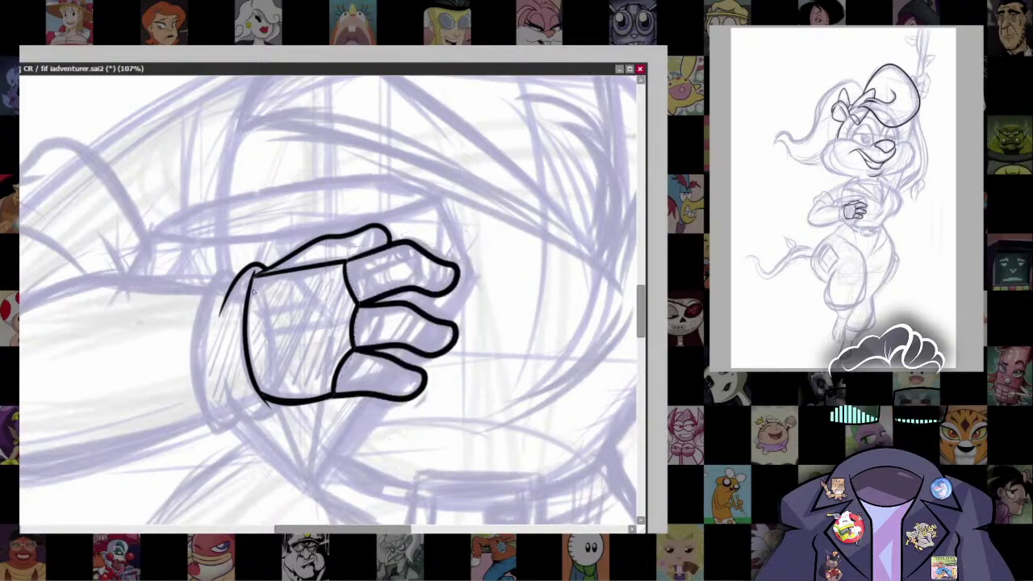
Step: Select the three fingers with most of the back of the hand and enlarge them slightly outward and downward with a transform
mouse_move(458, 433)
left_mouse_down()
mouse_move(445, 229)
mouse_move(398, 238)
left_mouse_up()
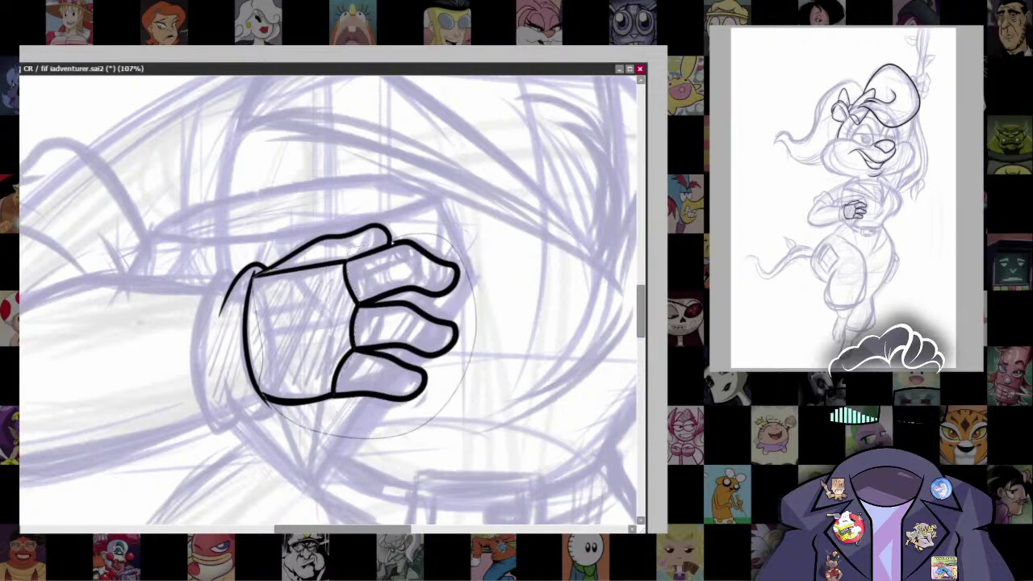
key("ctrl+t")
left_click_drag(456, 406, 478, 418)
left_click_drag(250, 416, 250, 409)
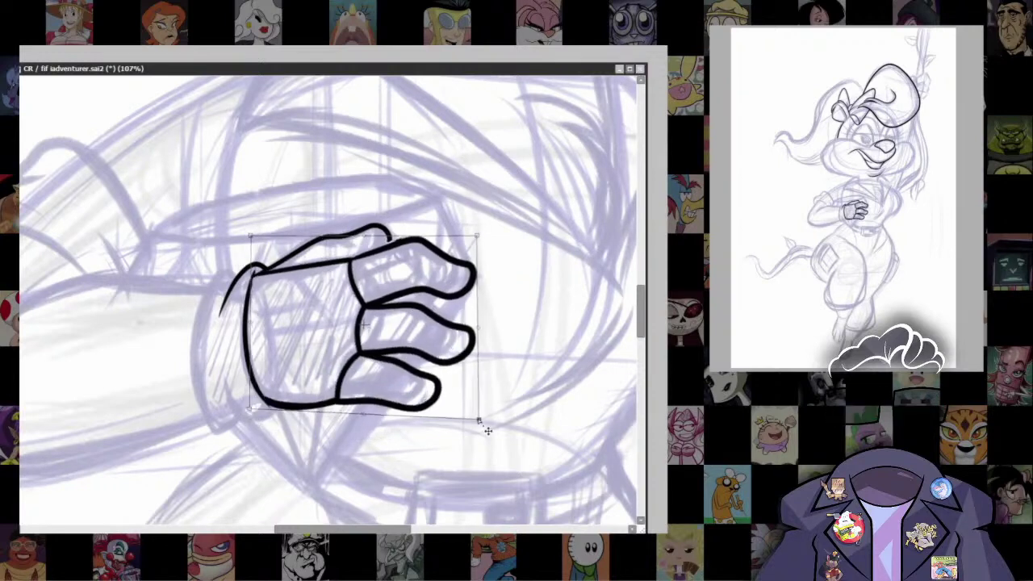
key("Return")
Step: Clean up the corner where the cuff's inner curve meets the upper edge of the hand
scroll(252, 275, "up", 6)
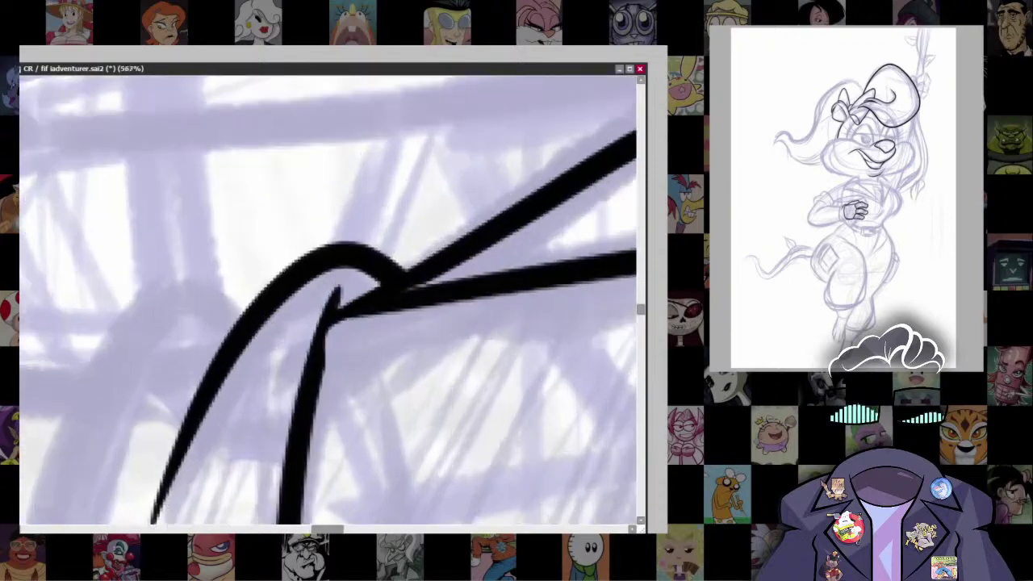
left_click_drag(333, 315, 299, 442)
left_click_drag(335, 309, 293, 335)
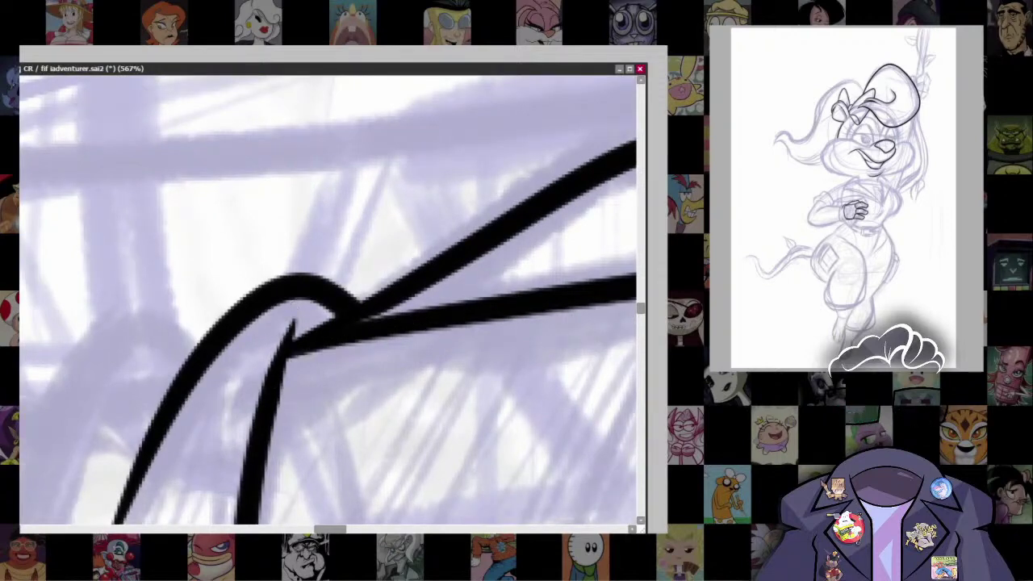
Step: Close the gap between the thumb's tip and the top finger's upper edge
scroll(323, 319, "down", 5)
scroll(386, 268, "up", 5)
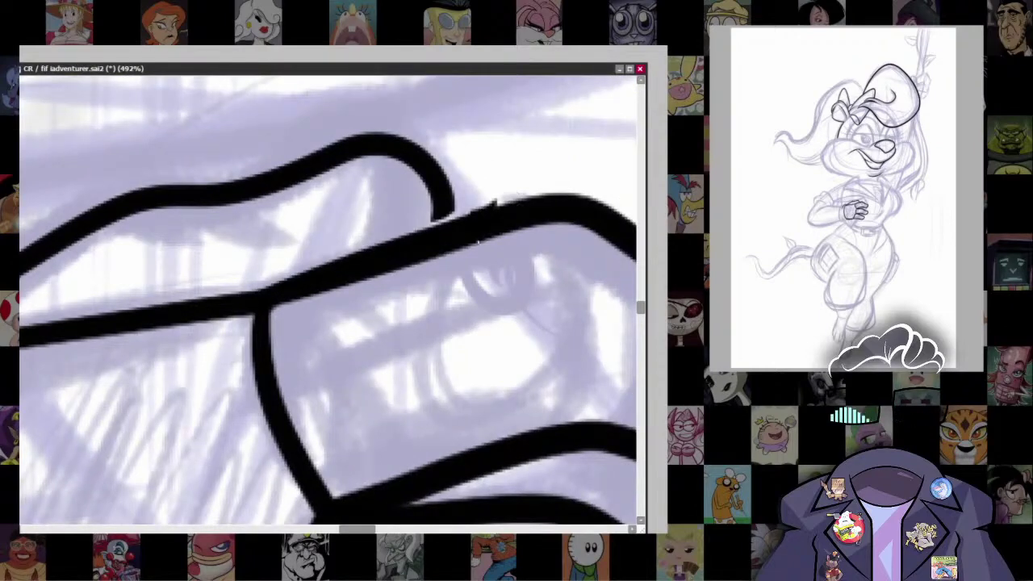
key("ctrl+z")
mouse_move(453, 209)
left_mouse_down()
mouse_move(427, 239)
mouse_move(443, 233)
left_mouse_up()
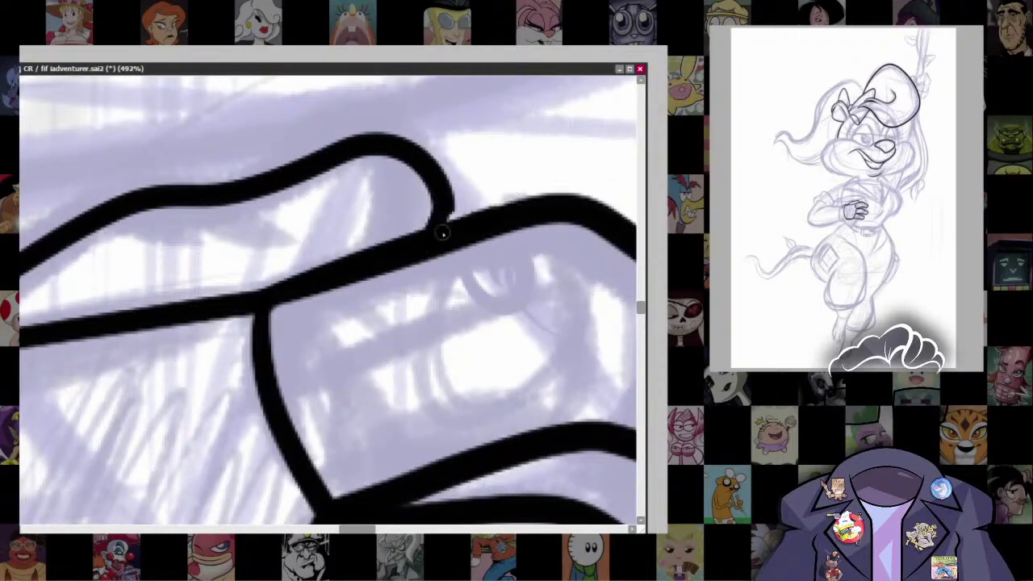
Step: Ink the glove cuff's outer curve and the lower fold so that the cuff's puffy rim is closed around the wrist
scroll(577, 331, "down", 5)
scroll(393, 384, "up", 2)
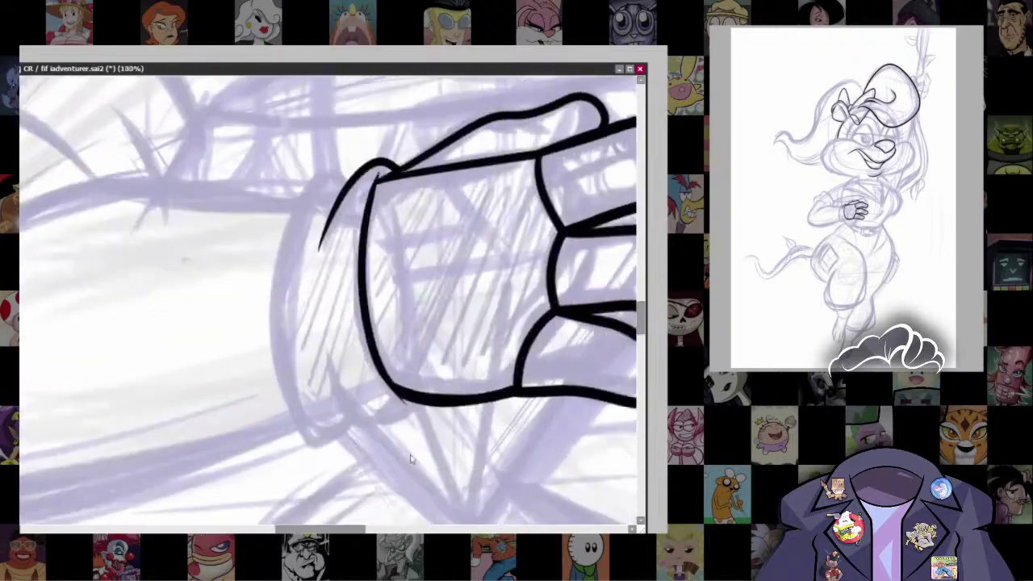
mouse_move(323, 347)
left_mouse_down()
mouse_move(411, 419)
mouse_move(384, 435)
mouse_move(421, 403)
left_mouse_up()
key("ctrl+z")
mouse_move(357, 166)
left_mouse_down()
mouse_move(308, 178)
mouse_move(276, 388)
mouse_move(341, 443)
mouse_move(367, 419)
left_mouse_up()
key("ctrl+z")
mouse_move(351, 182)
left_mouse_down()
mouse_move(274, 246)
mouse_move(286, 420)
mouse_move(355, 424)
left_mouse_up()
scroll(356, 417, "down", 5)
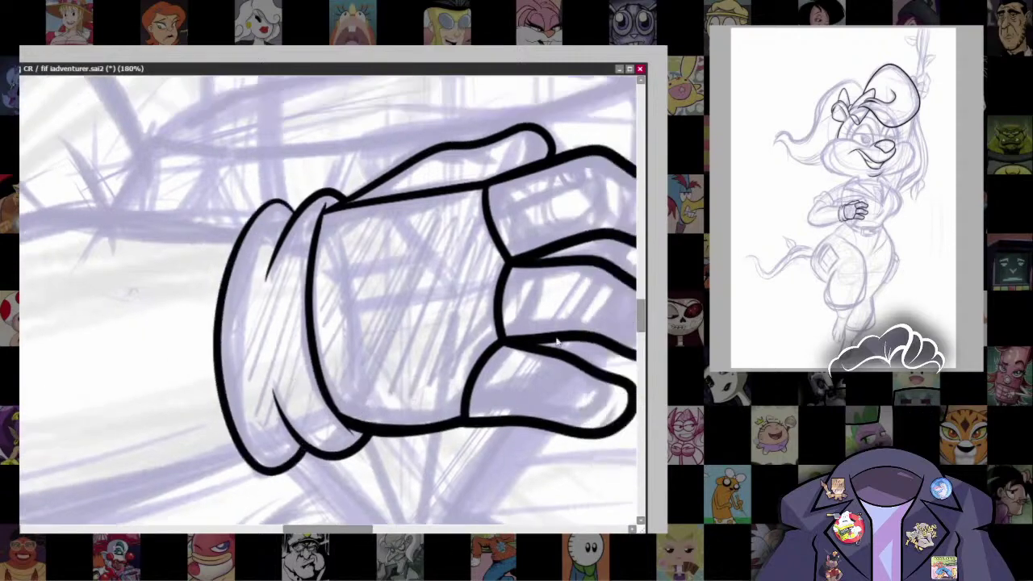
Step: Ink the long, narrow, pointed shape with straight sides just above the gloved hand
scroll(569, 349, "down", 3)
scroll(569, 349, "up", 7)
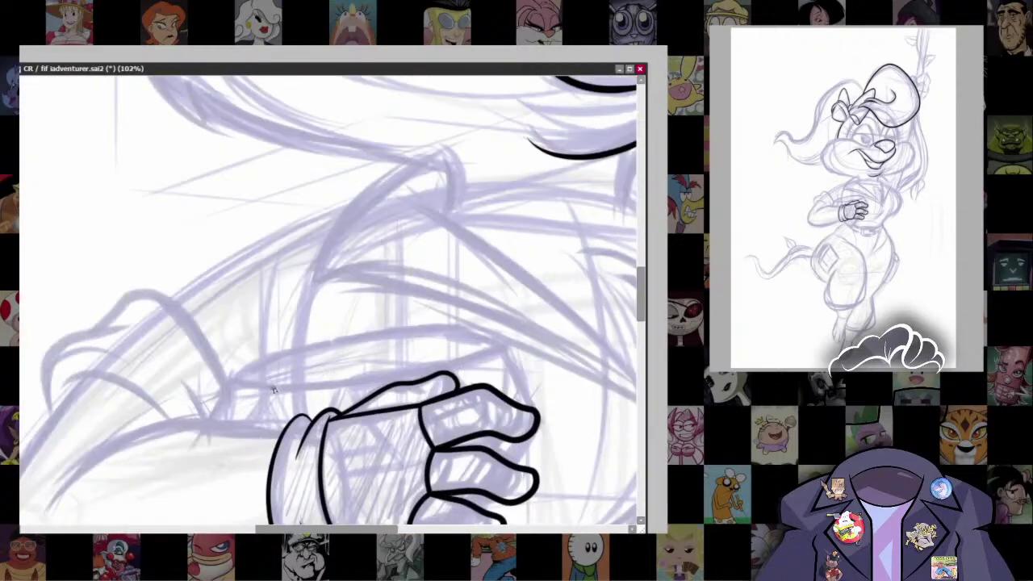
mouse_move(273, 388)
left_mouse_down()
mouse_move(403, 373)
mouse_move(409, 385)
mouse_move(398, 376)
mouse_move(505, 348)
mouse_move(462, 329)
mouse_move(411, 330)
mouse_move(375, 346)
mouse_move(281, 354)
mouse_move(232, 377)
mouse_move(275, 388)
mouse_move(277, 299)
left_mouse_up()
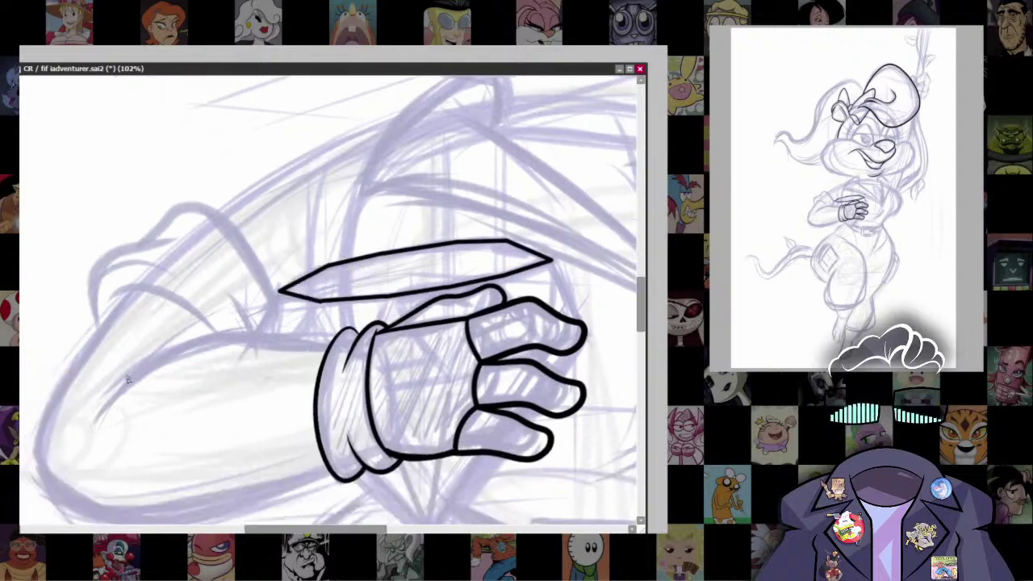
Step: Ink the forearm's upper edge as a tapered curve from near the elbow to the glove cuff with brush size 11
left_click_drag(98, 401, 338, 349)
key("ctrl+z")
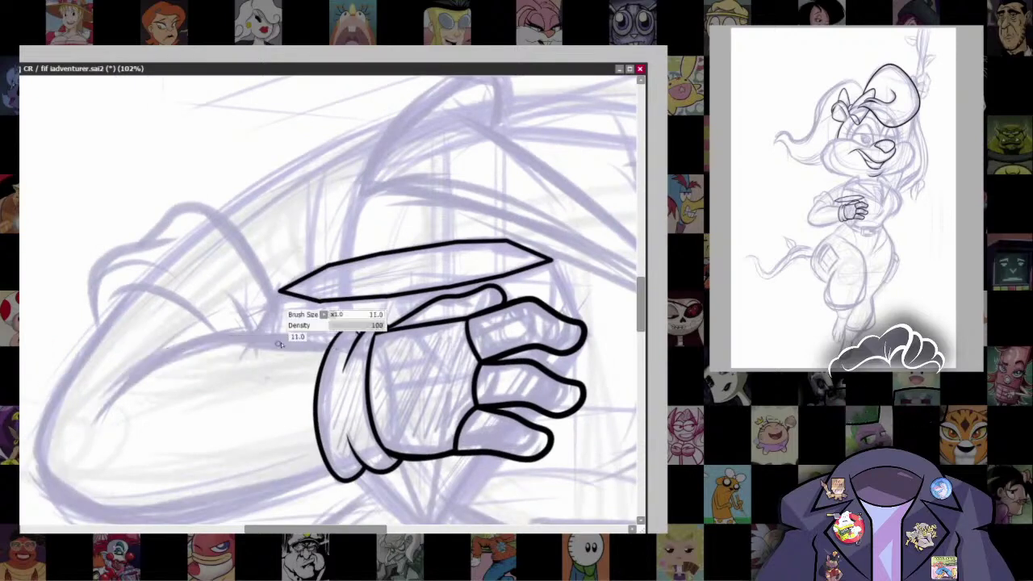
mouse_move(99, 407)
left_mouse_down()
mouse_move(205, 335)
mouse_move(141, 366)
mouse_move(270, 336)
mouse_move(355, 344)
left_mouse_up()
key("ctrl+z")
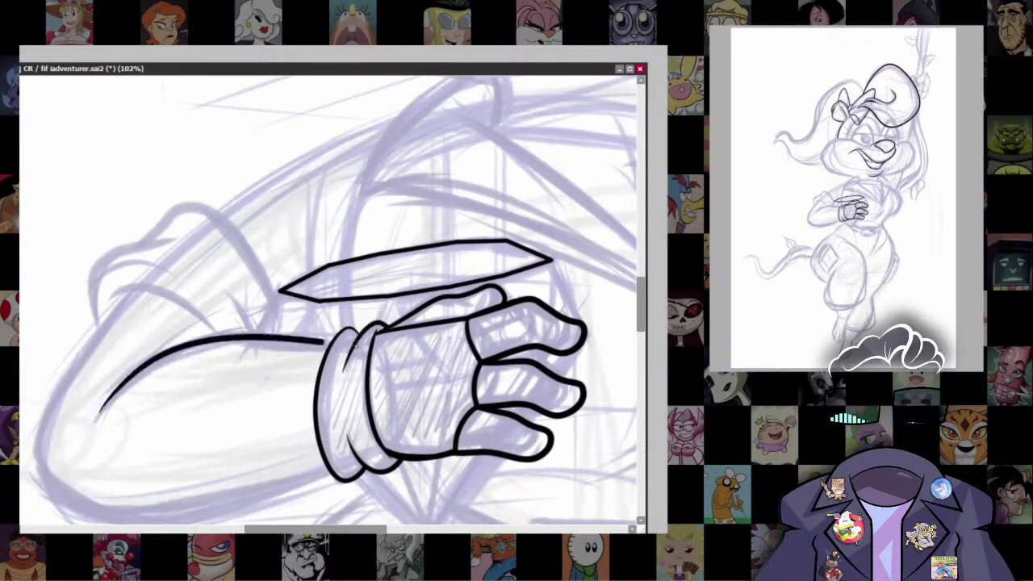
key("ctrl+z")
scroll(466, 426, "down", 5)
scroll(466, 425, "up", 4)
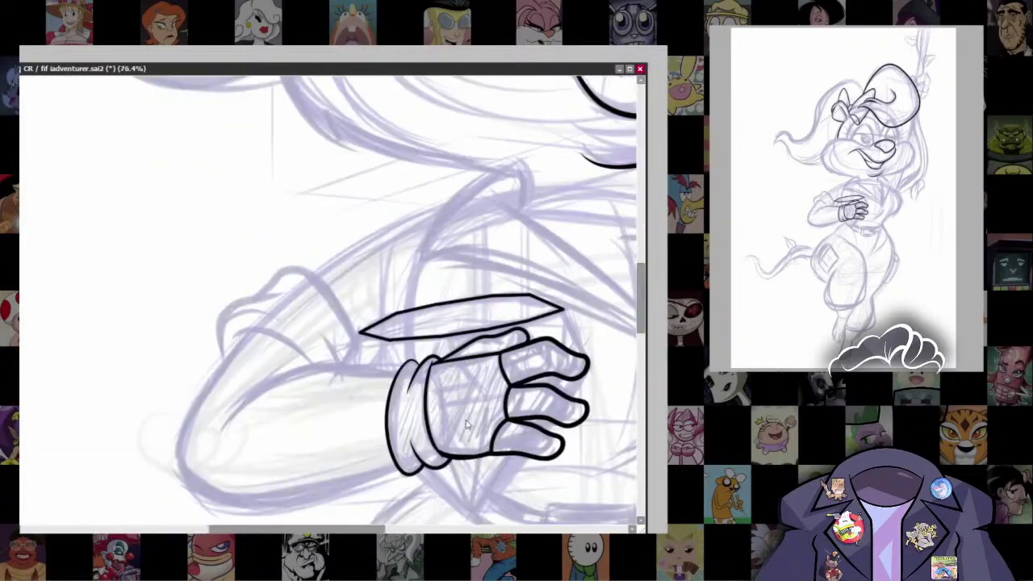
mouse_move(222, 428)
left_mouse_down()
mouse_move(257, 383)
mouse_move(350, 361)
mouse_move(461, 373)
left_mouse_up()
key("ctrl+z")
mouse_move(222, 428)
left_mouse_down()
mouse_move(332, 363)
mouse_move(452, 371)
left_mouse_up()
key("ctrl+z")
mouse_move(219, 431)
left_mouse_down()
mouse_move(395, 373)
mouse_move(456, 373)
left_mouse_up()
key("ctrl+z")
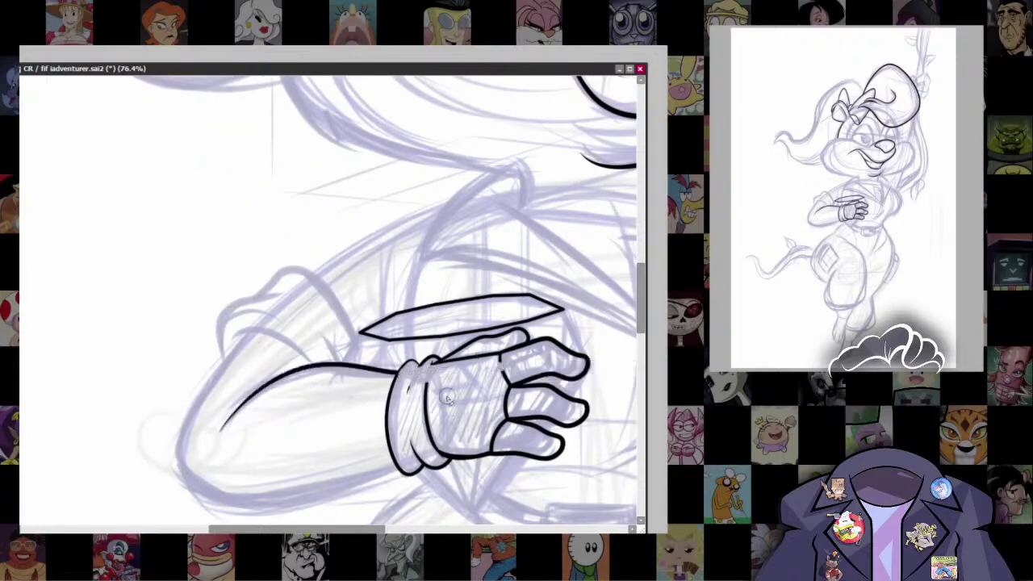
key("ctrl+z")
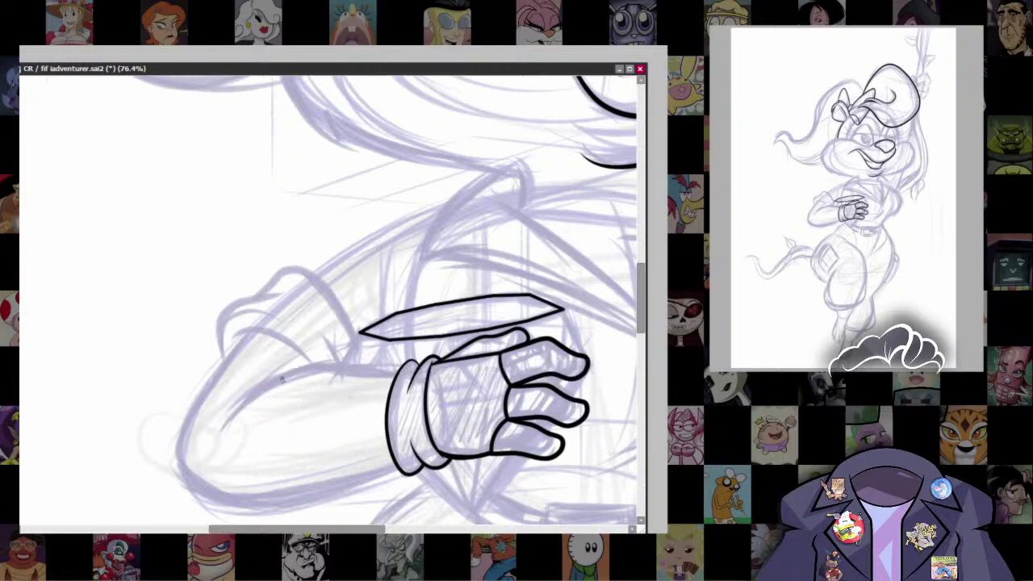
Step: Ink the upper contour of the forearm as one tapered curve from the elbow to the glove cuff
left_click_drag(223, 426, 428, 370)
key("ctrl+z")
left_click_drag(222, 426, 428, 369)
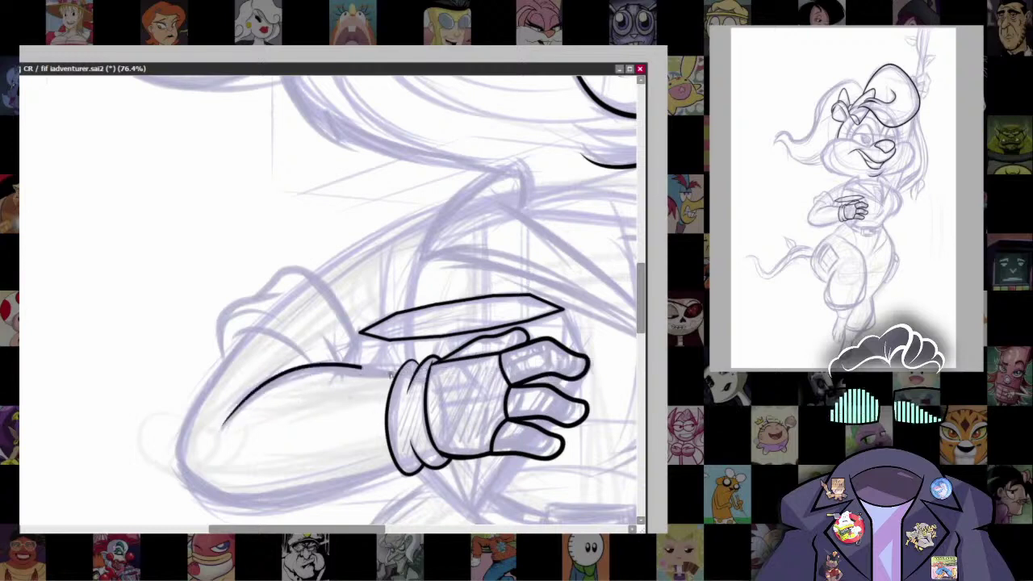
Step: Ink the curved lower edge of the rolled-up sleeve, ending it at the forearm line
scroll(413, 379, "down", 3)
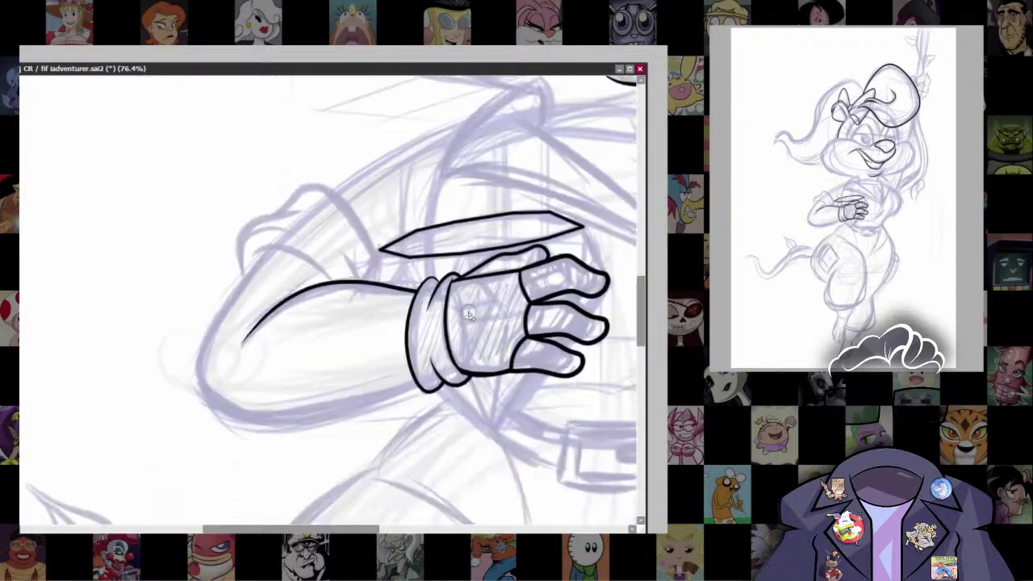
left_click_drag(234, 279, 320, 300)
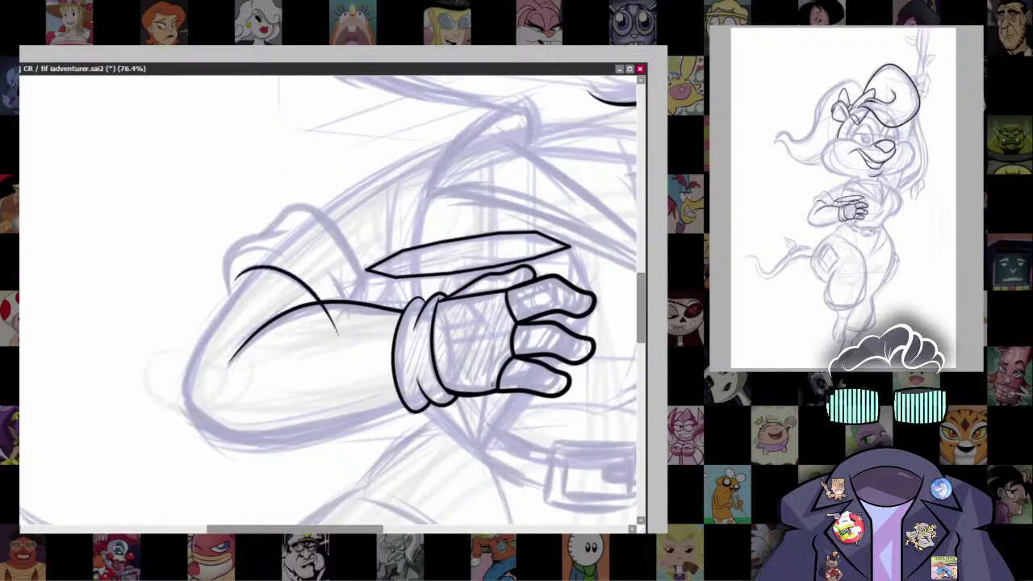
scroll(337, 335, "up", 3)
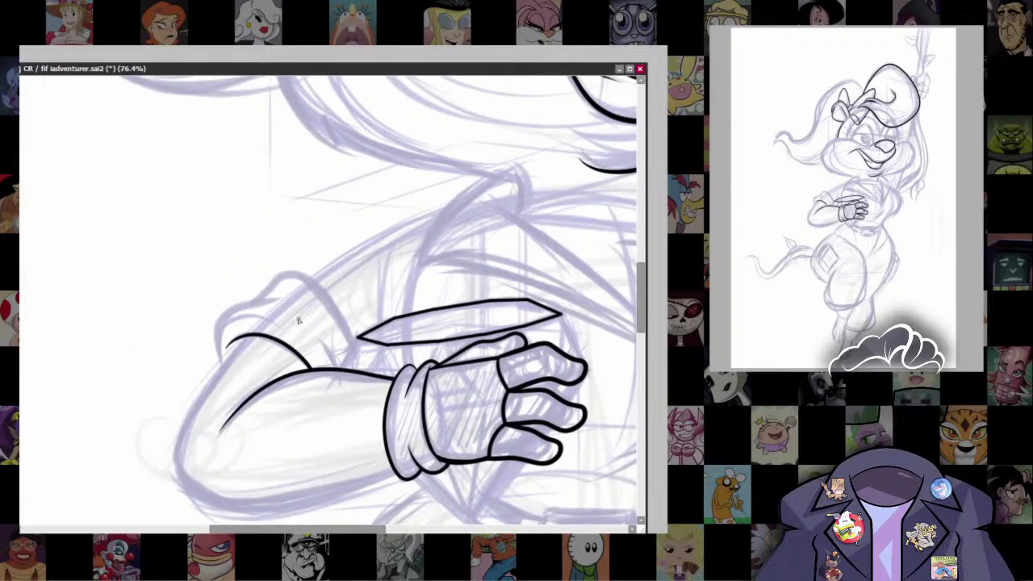
Step: Ink the puffed outer contour and creases of the rolled-up sleeve above the elbow
scroll(338, 373, "up", 2)
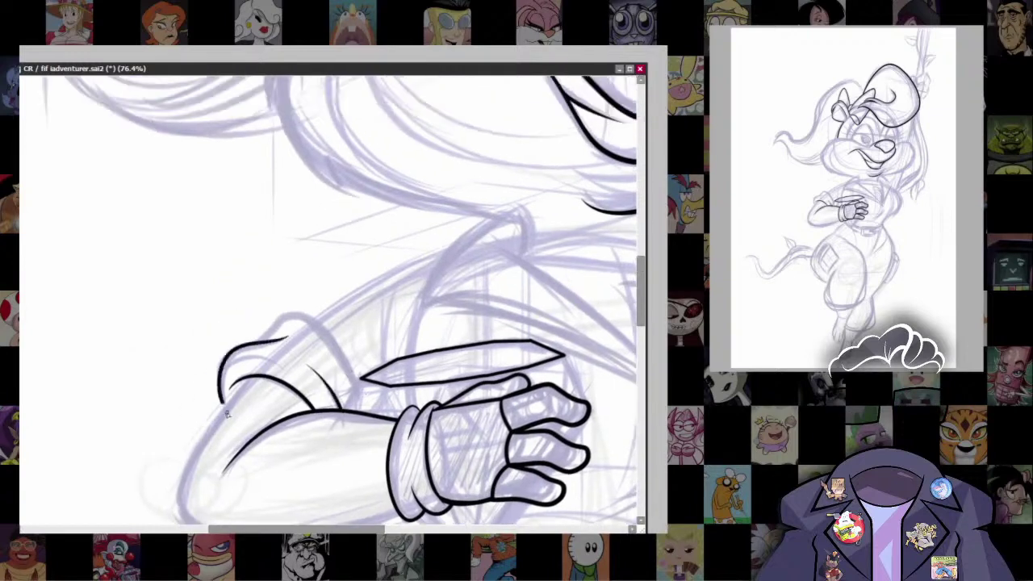
key("ctrl+z")
mouse_move(285, 340)
left_mouse_down()
mouse_move(225, 394)
mouse_move(233, 410)
left_mouse_up()
left_click_drag(233, 411, 193, 449)
mouse_move(216, 383)
left_mouse_down()
mouse_move(270, 363)
mouse_move(317, 450)
mouse_move(267, 342)
mouse_move(285, 404)
mouse_move(243, 339)
mouse_move(226, 291)
mouse_move(302, 379)
left_mouse_up()
Step: Reduce the brush size and ink straight facet lines from the gem's left corners down to the forearm and glove cuff
scroll(307, 355, "up", 5)
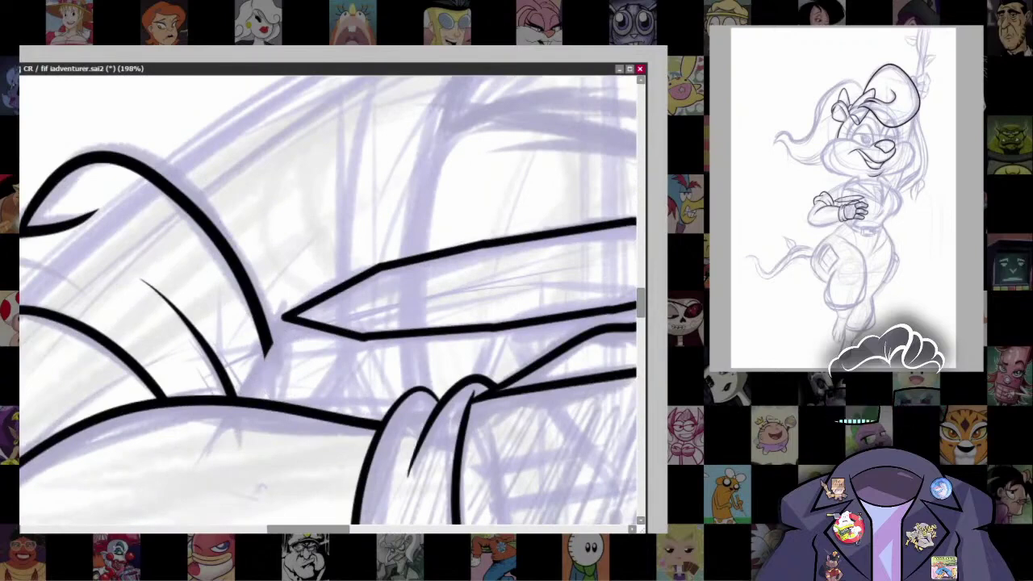
key("bracketleft")
left_click_drag(280, 323, 241, 403)
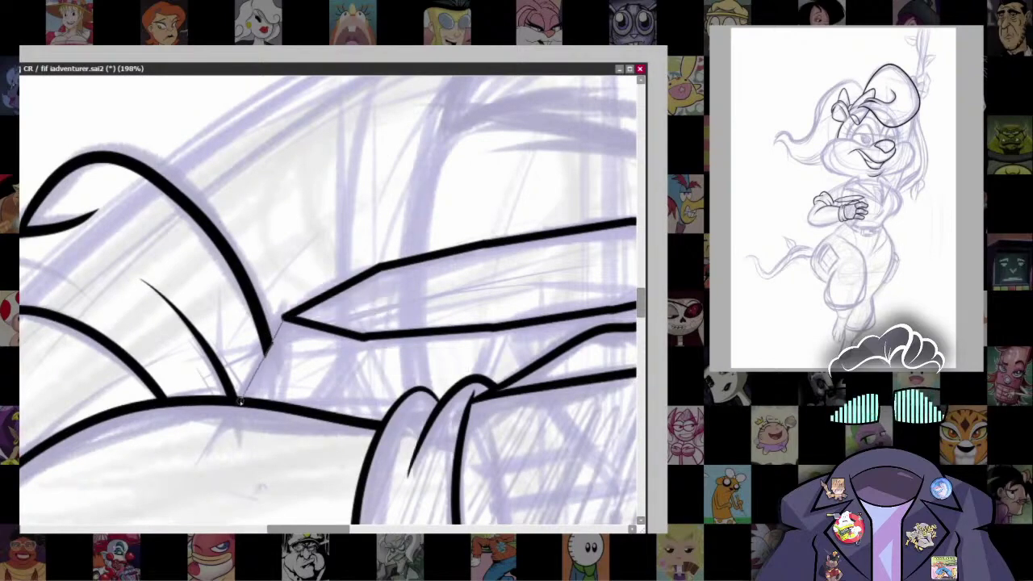
mouse_move(365, 334)
left_mouse_down()
mouse_move(267, 294)
mouse_move(280, 350)
left_mouse_up()
left_click_drag(228, 424, 281, 353)
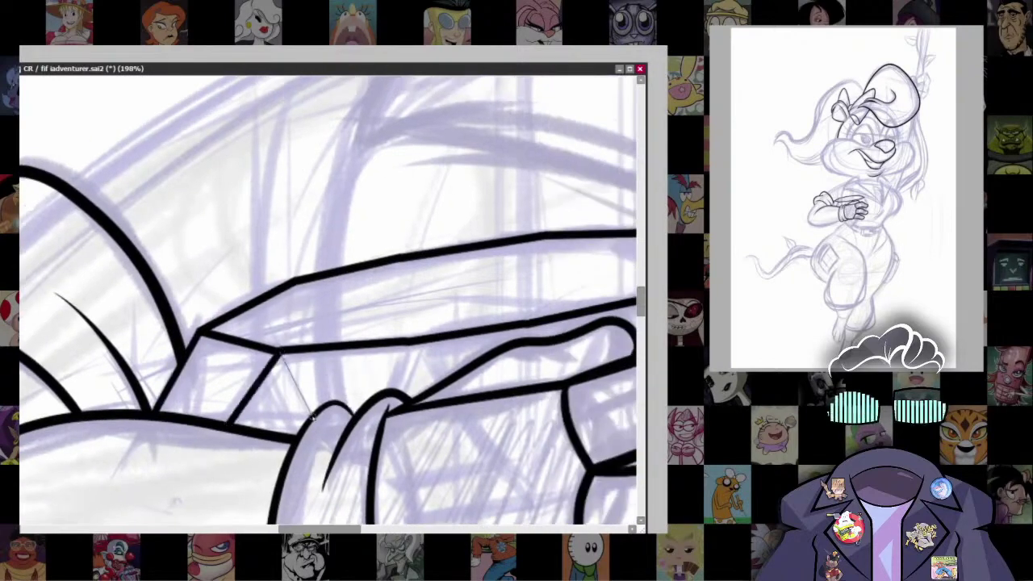
left_click_drag(314, 415, 311, 407)
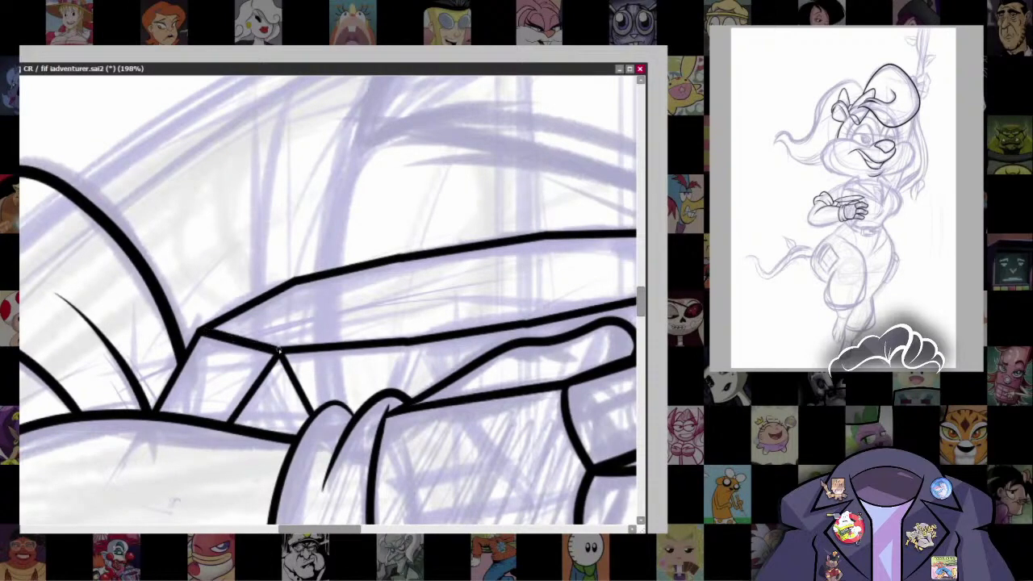
Step: Ink the short zigzag facet lines along the middle of the gem, ending them at the thumb and hand outline
left_click_drag(279, 351, 227, 327)
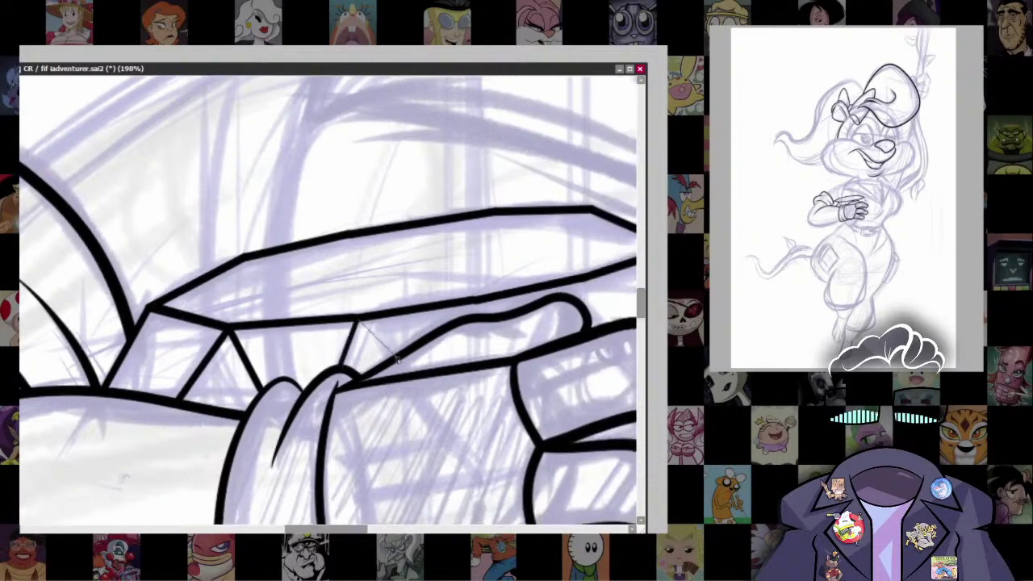
left_click_drag(397, 361, 357, 317)
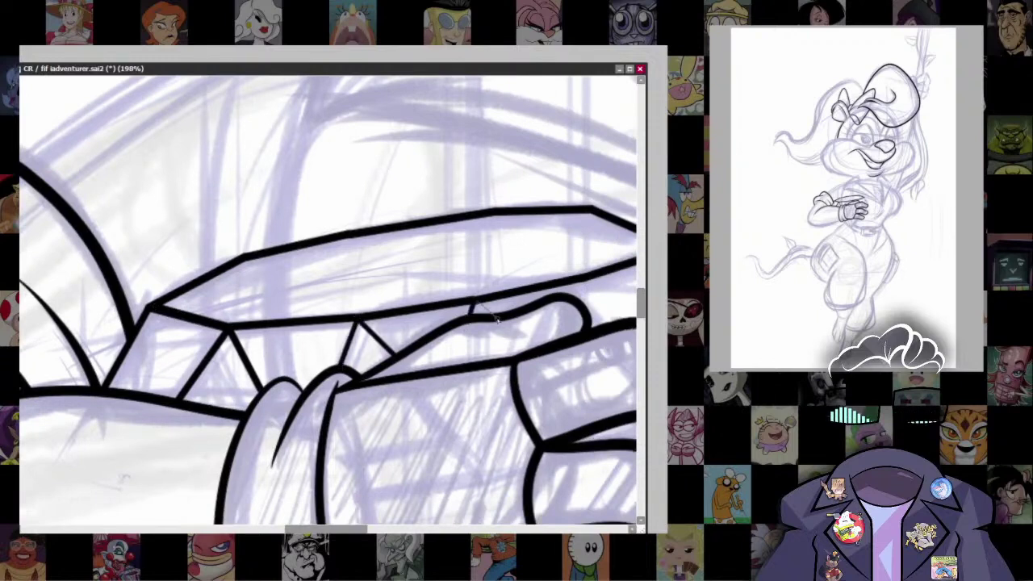
left_click_drag(499, 288, 361, 329)
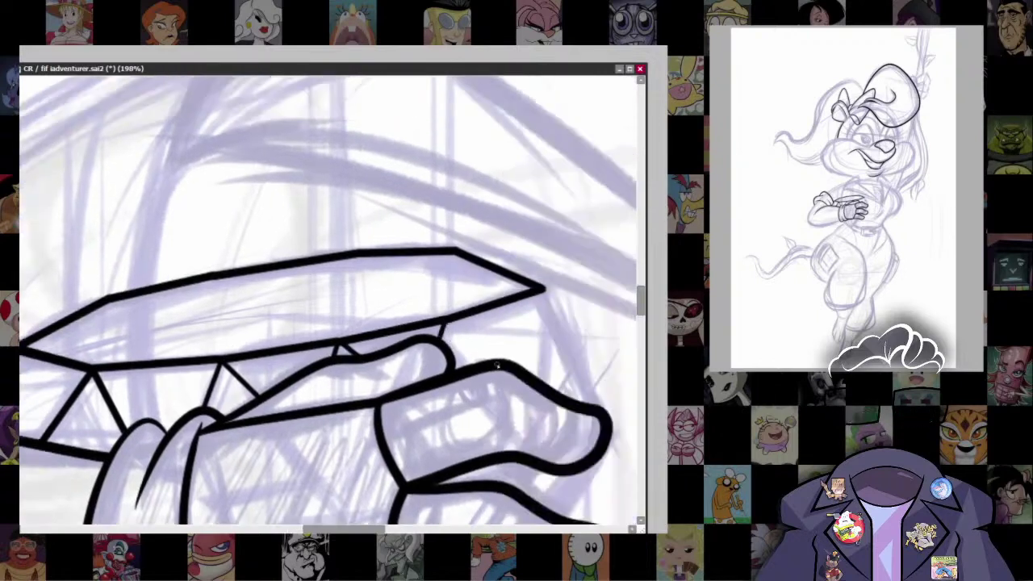
left_click_drag(492, 343, 448, 301)
Step: Ink the facet line and outer edge at the gem's right end, down to the index finger
left_click_drag(501, 249, 494, 342)
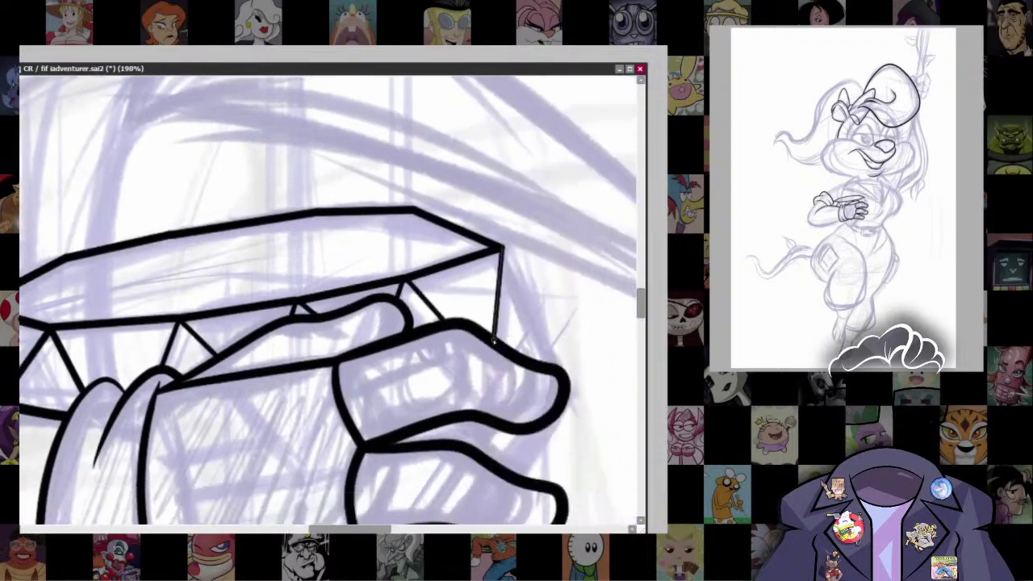
left_click(565, 370, "shift")
left_click_drag(509, 256, 433, 266)
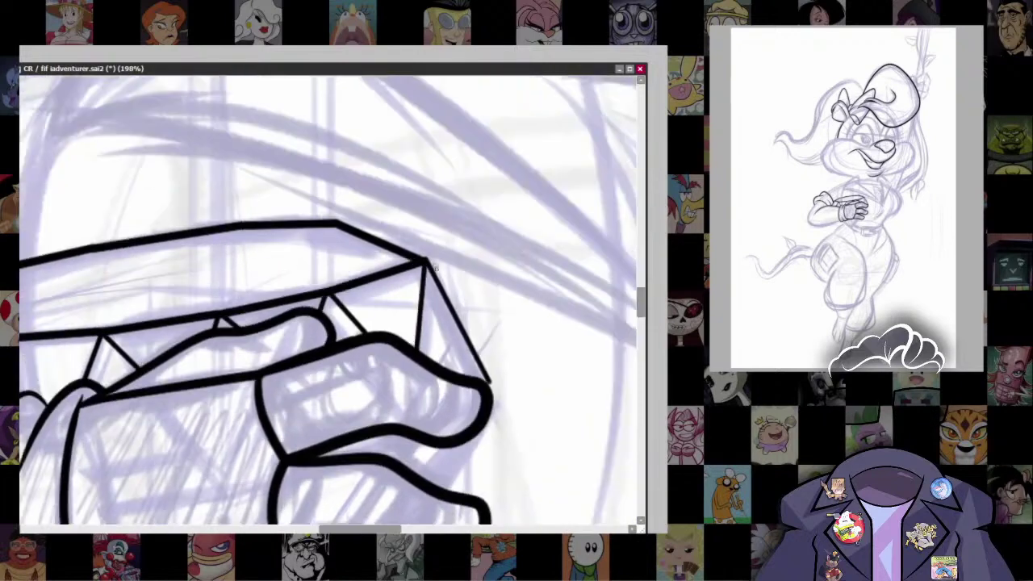
mouse_move(484, 370)
left_mouse_down()
mouse_move(425, 260)
mouse_move(499, 301)
mouse_move(425, 257)
left_mouse_up()
Step: Ink the gem's straight right lower edge between its bottom tip and right corner, erasing the parts that cross the fingers
scroll(495, 311, "down", 10)
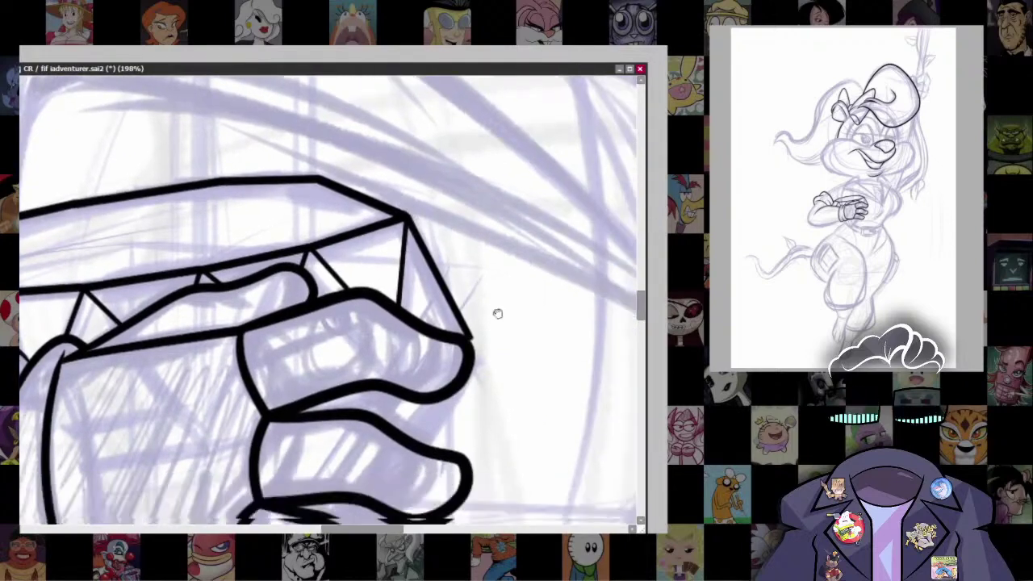
scroll(501, 311, "down", 3)
scroll(500, 310, "up", 2)
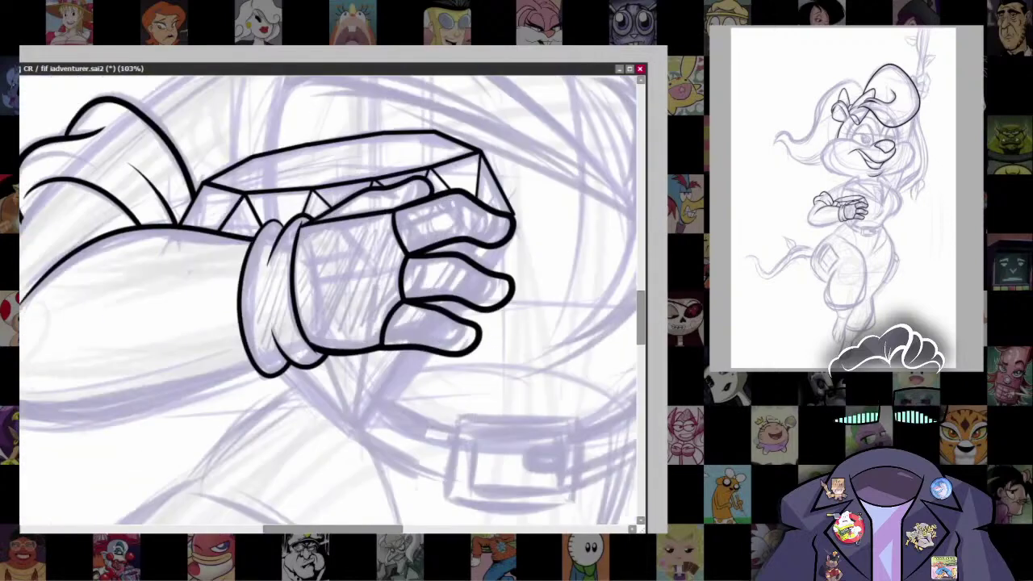
left_click_drag(356, 441, 514, 214)
left_click(514, 217, "shift")
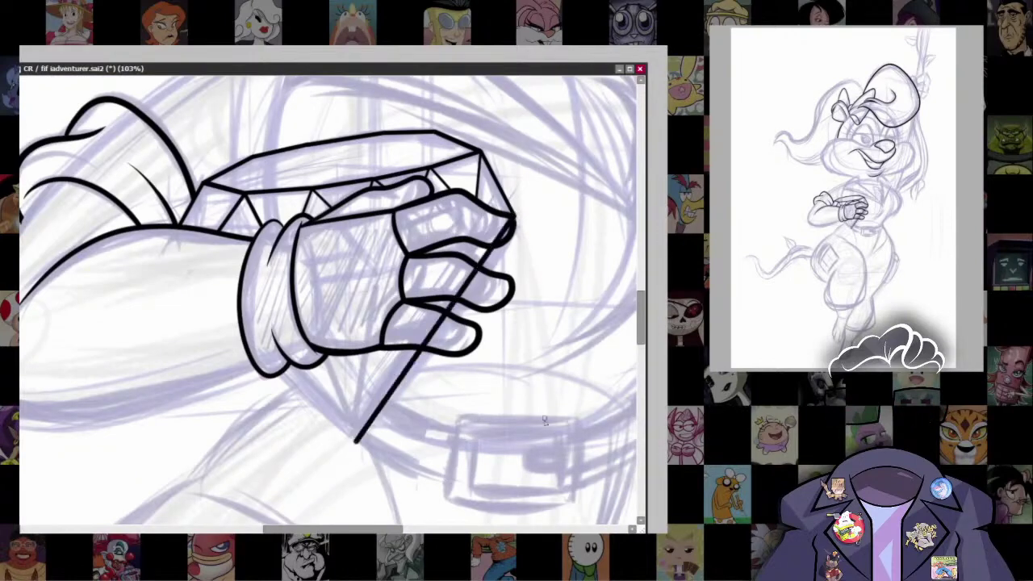
left_click_drag(444, 319, 476, 276)
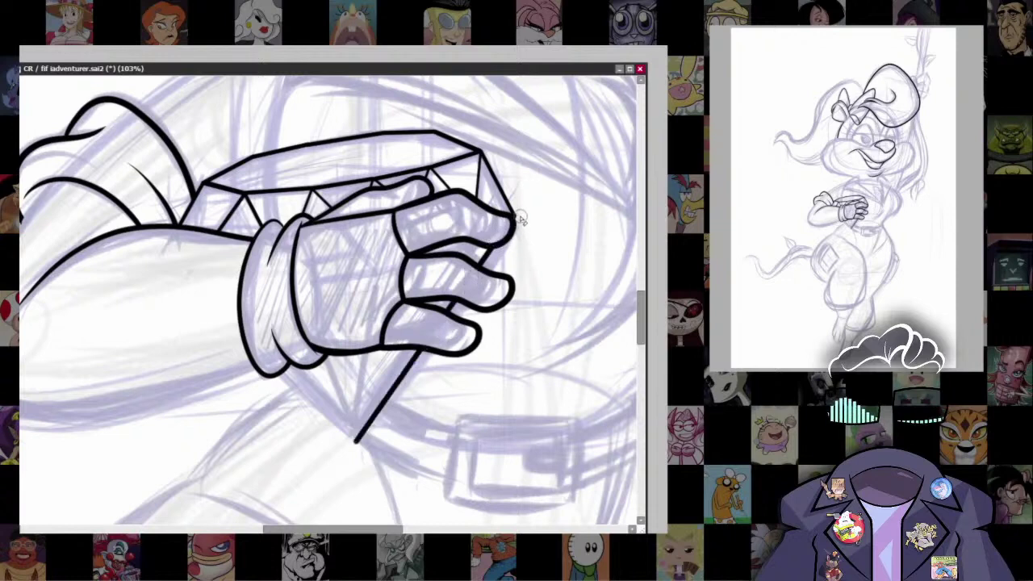
Step: Ink the gem's straight left lower edge up from the bottom tip and erase the part crossing the cuff and forearm
scroll(468, 329, "down", 2)
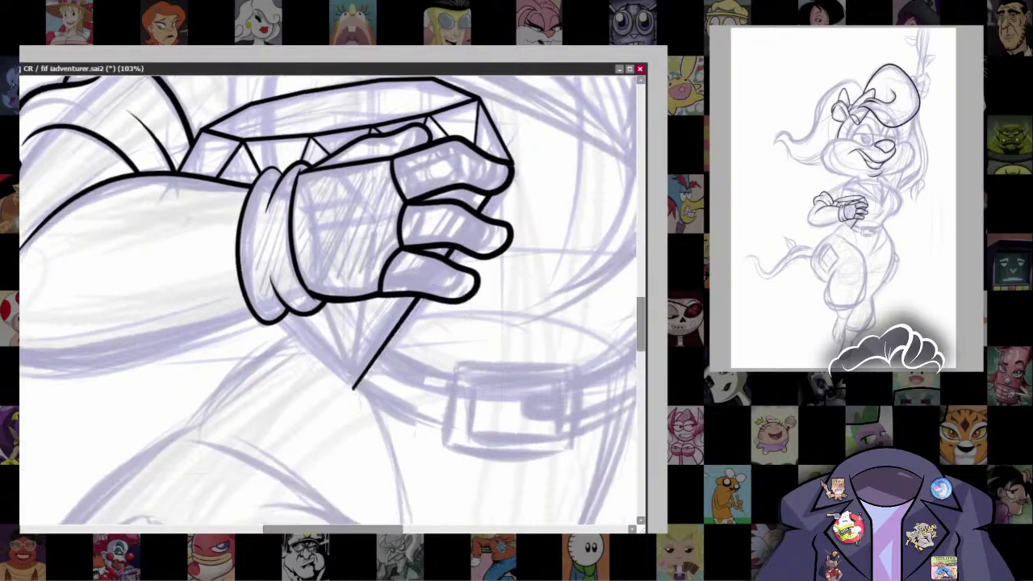
left_click(173, 186, "shift")
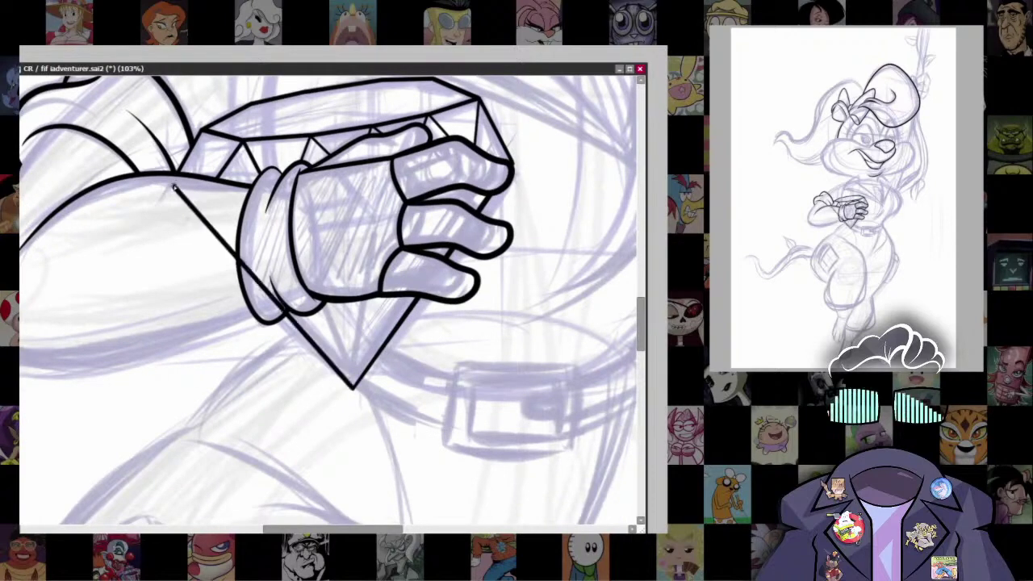
key("ctrl+z")
left_click(172, 202, "shift")
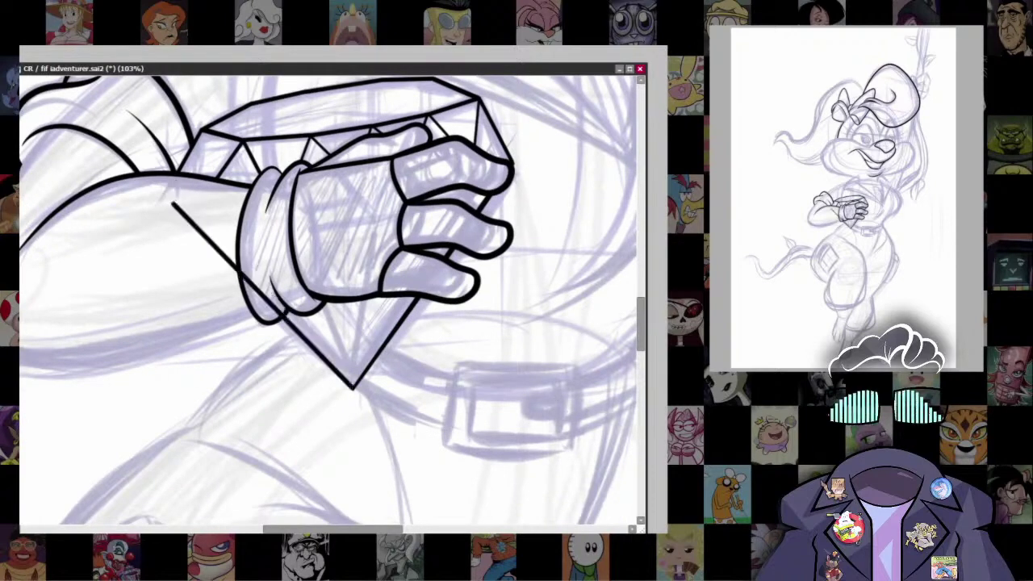
left_click_drag(178, 203, 230, 262)
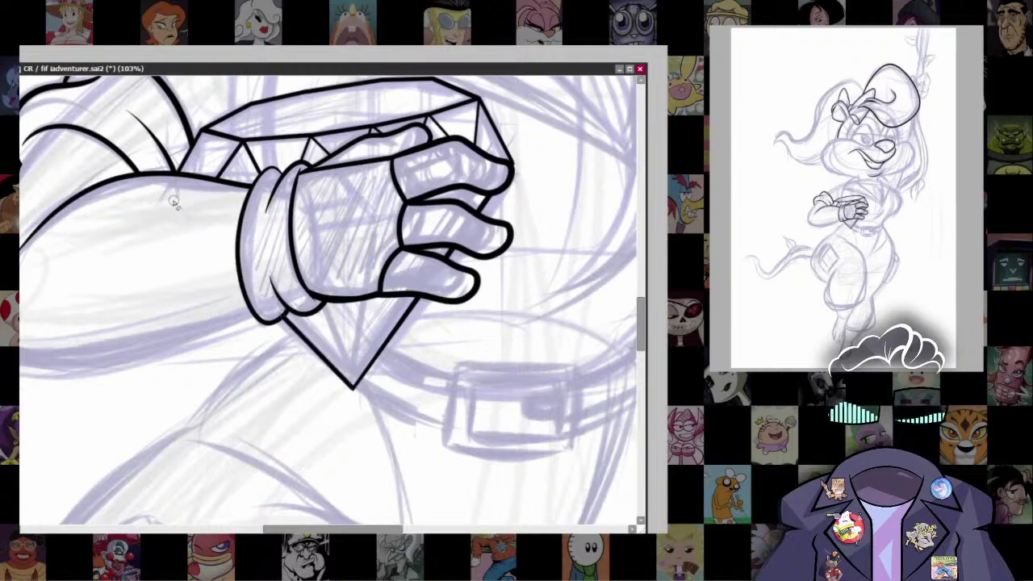
Step: Clean up the meeting lines at the gem's bottom tip into a sharp point
scroll(388, 280, "up", 4)
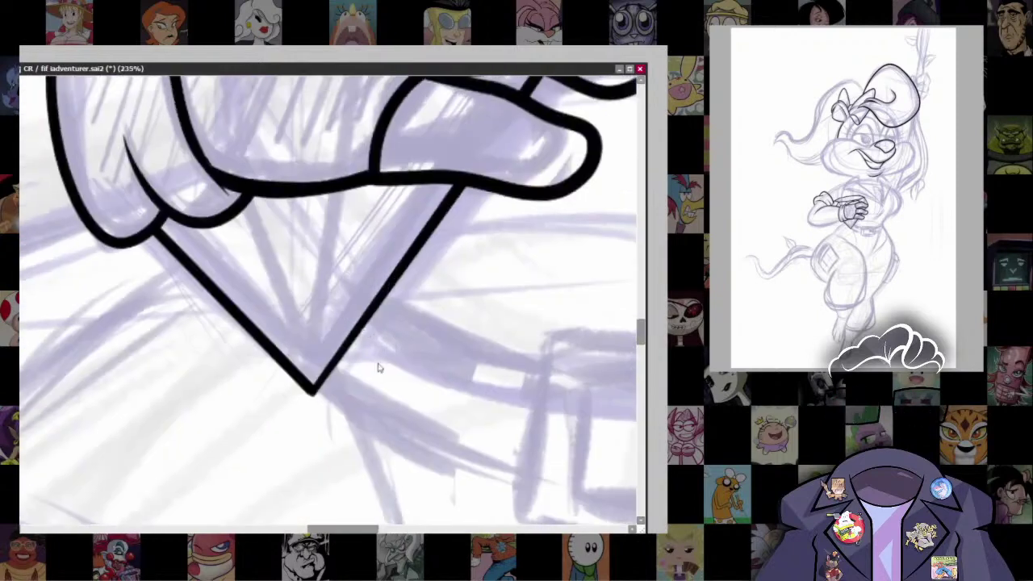
left_click(270, 345, "ctrl+shift")
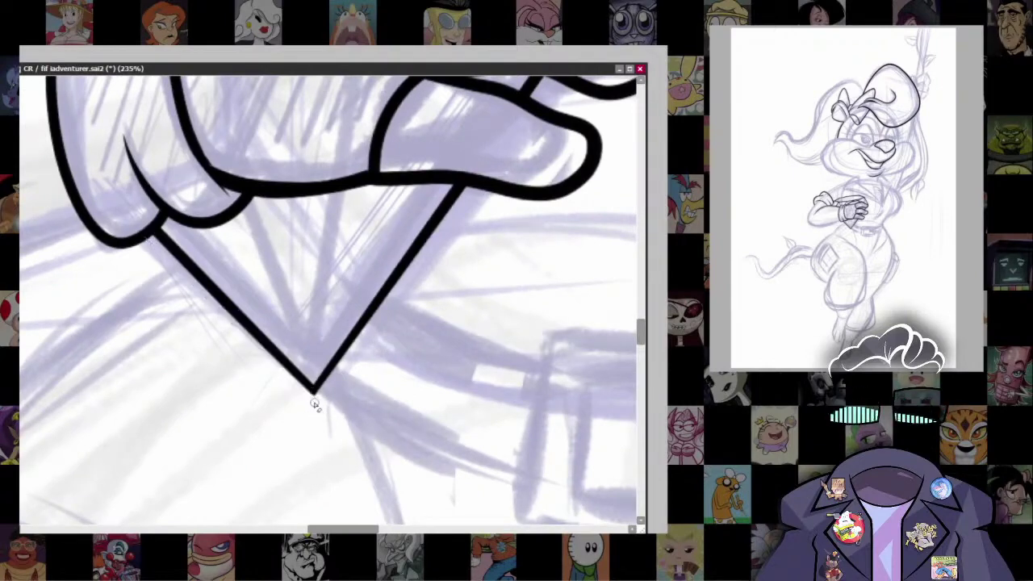
scroll(328, 410, "down", 4)
Step: Ink straight facet lines fanning up from the gem's bottom tip to the underside of the gloved hand
scroll(412, 384, "up", 3)
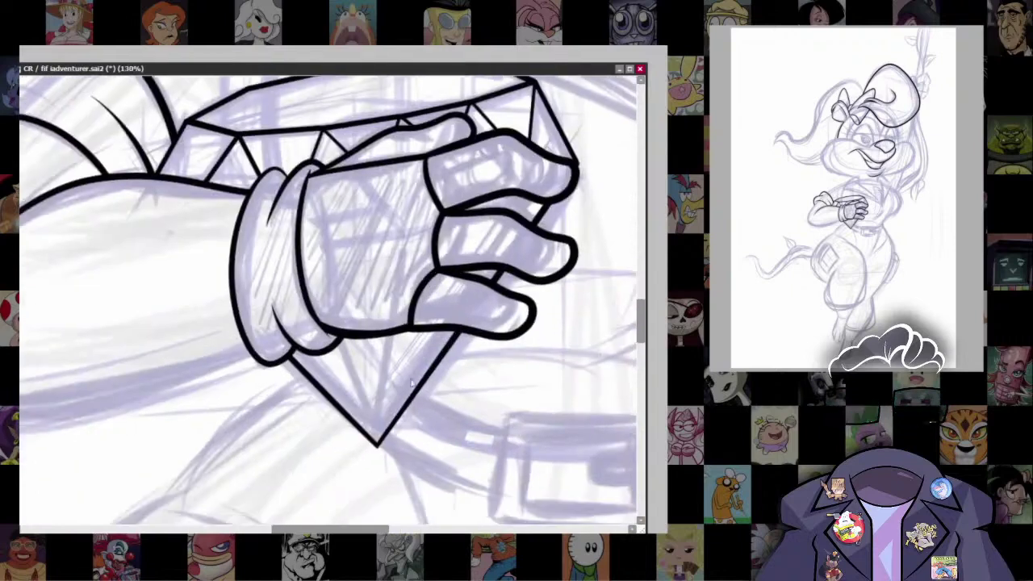
mouse_move(392, 336)
left_mouse_down()
mouse_move(339, 345)
mouse_move(434, 329)
left_mouse_up()
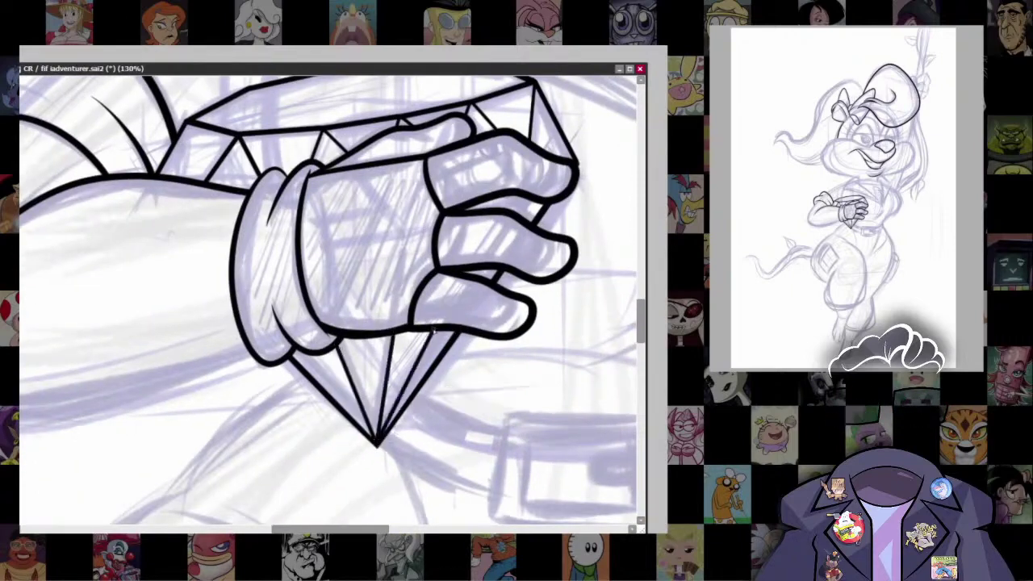
left_click_drag(377, 443, 310, 350)
Step: Examine the inked hand and gem within the whole figure, with the rough sketch hidden
scroll(462, 401, "down", 3)
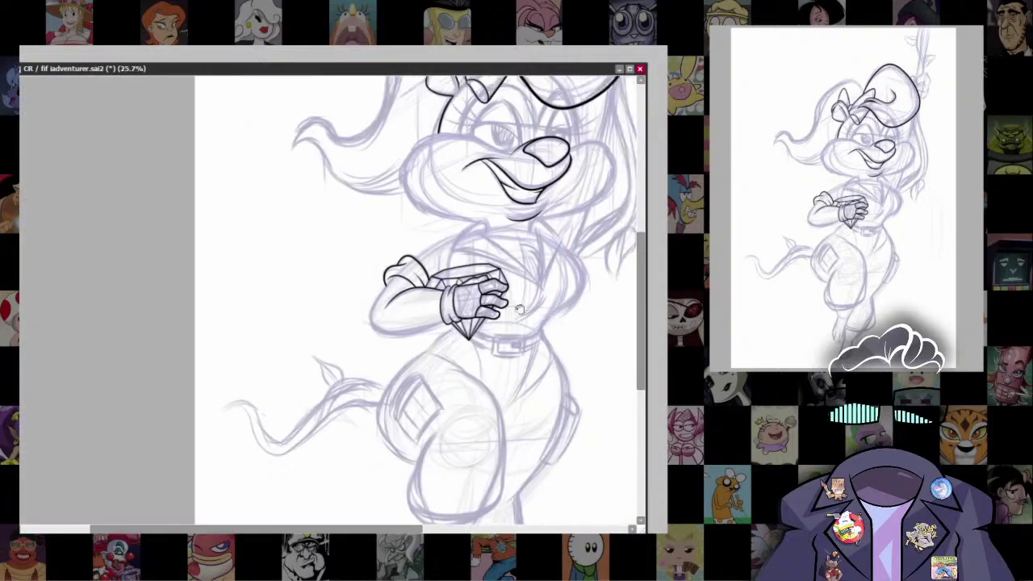
scroll(484, 323, "down", 2)
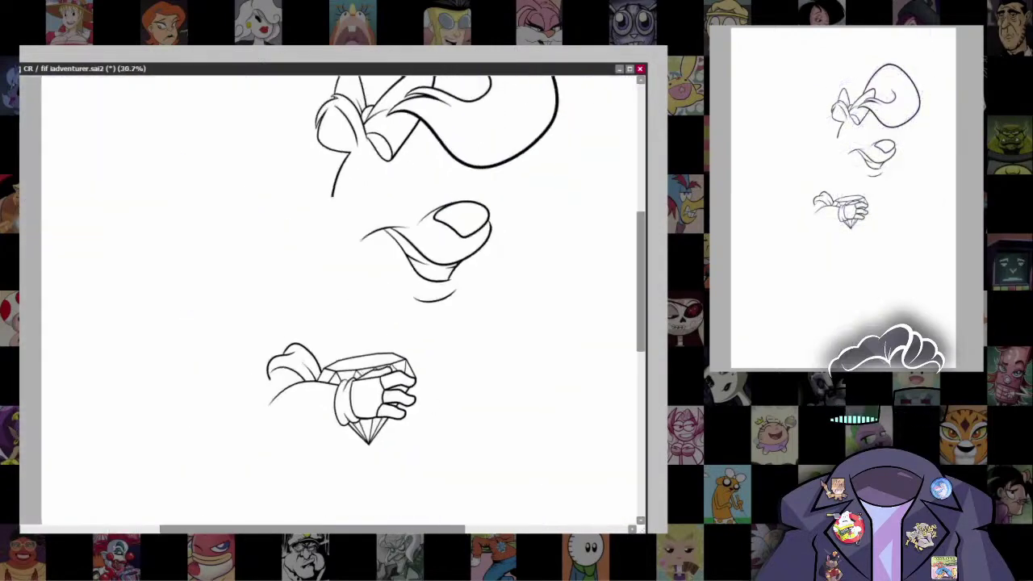
scroll(523, 302, "up", 3)
scroll(523, 302, "down", 1)
scroll(403, 355, "up", 4)
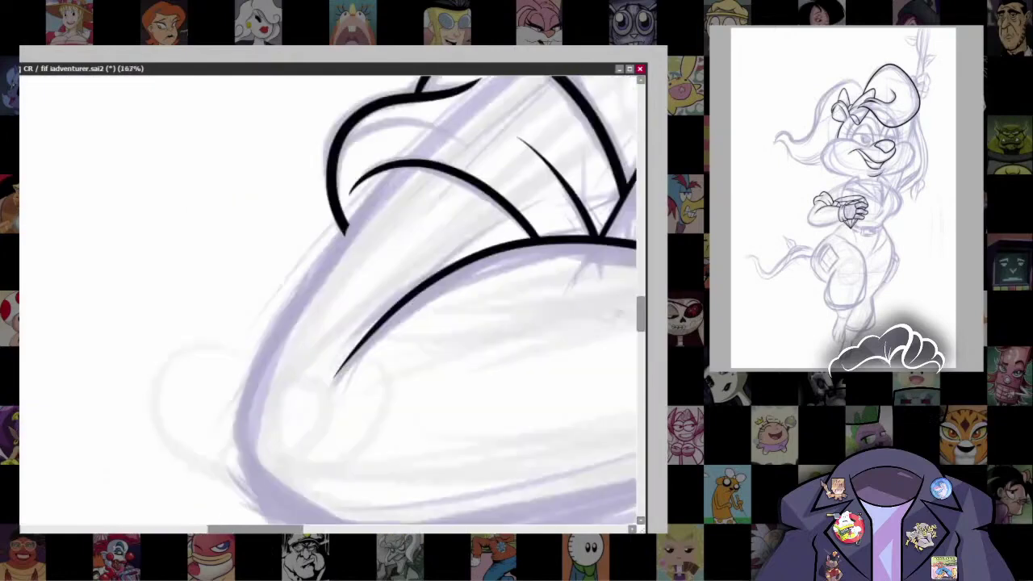
Step: Ink the bare arm's outer contour with brush size 8, from the rolled sleeve around the elbow to the glove cuff
scroll(362, 275, "down", 1)
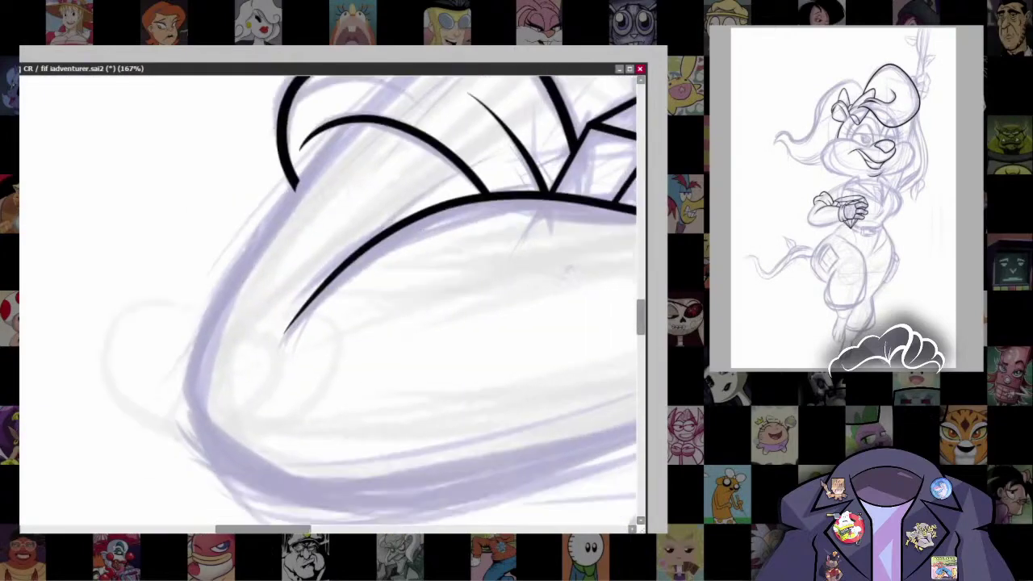
scroll(441, 369, "down", 2)
left_click_drag(395, 306, 390, 307)
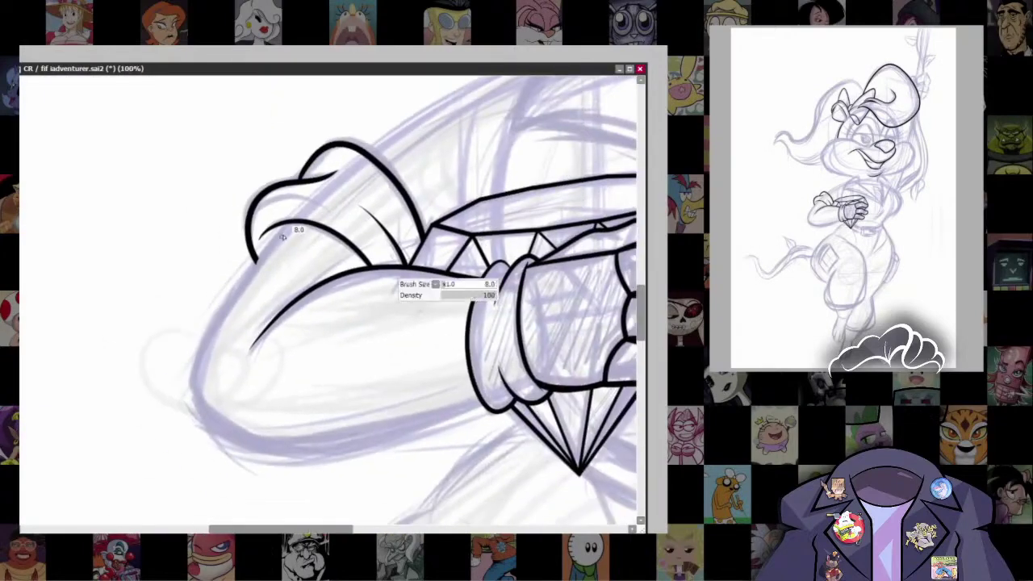
left_click_drag(307, 211, 304, 209)
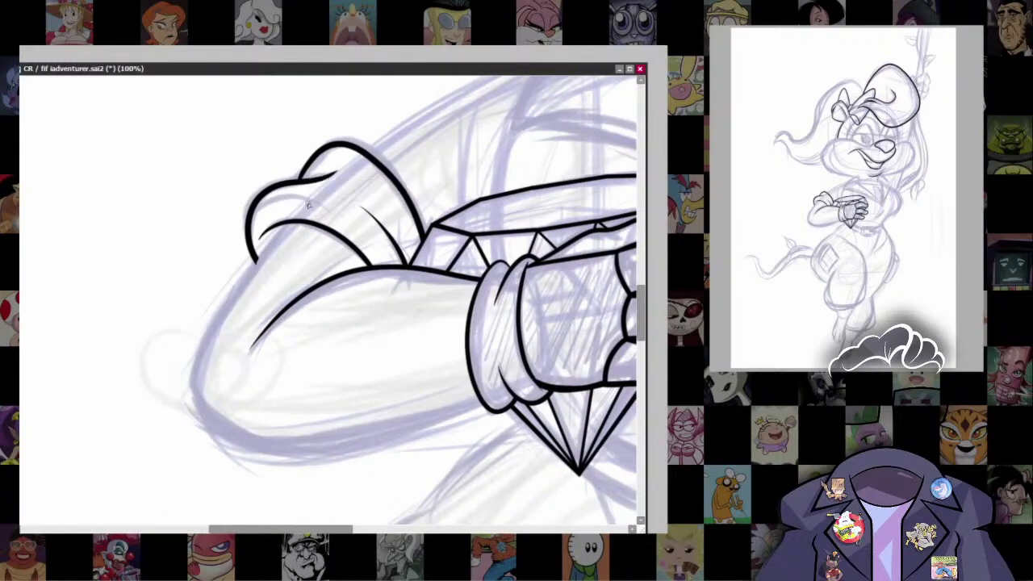
mouse_move(239, 285)
left_mouse_down()
mouse_move(204, 417)
mouse_move(283, 447)
mouse_move(484, 406)
left_mouse_up()
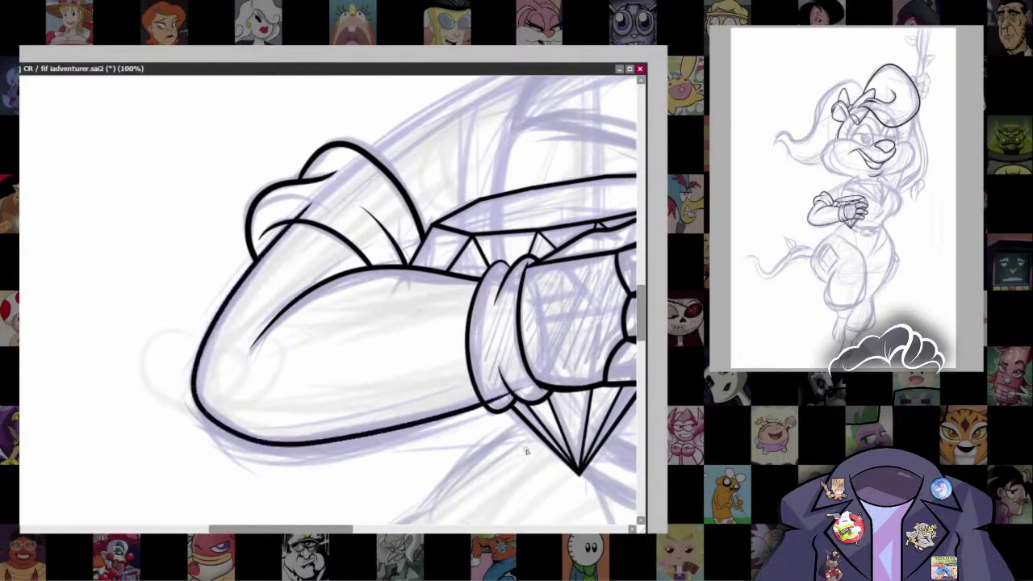
left_click_drag(527, 450, 450, 432)
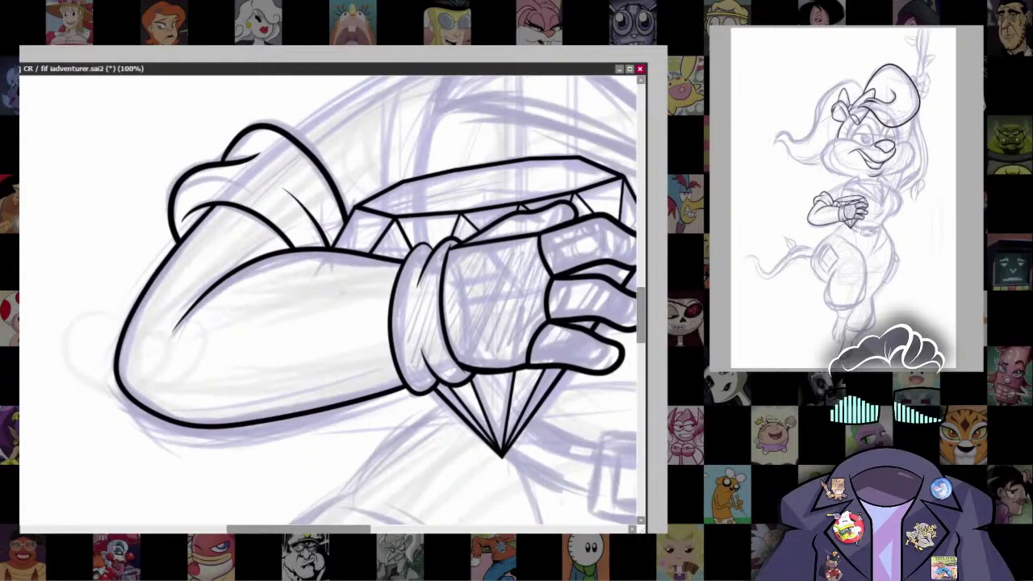
Step: Ink the upper contour of the left cheek, arching from its outer edge to just below the eye
scroll(395, 365, "down", 5)
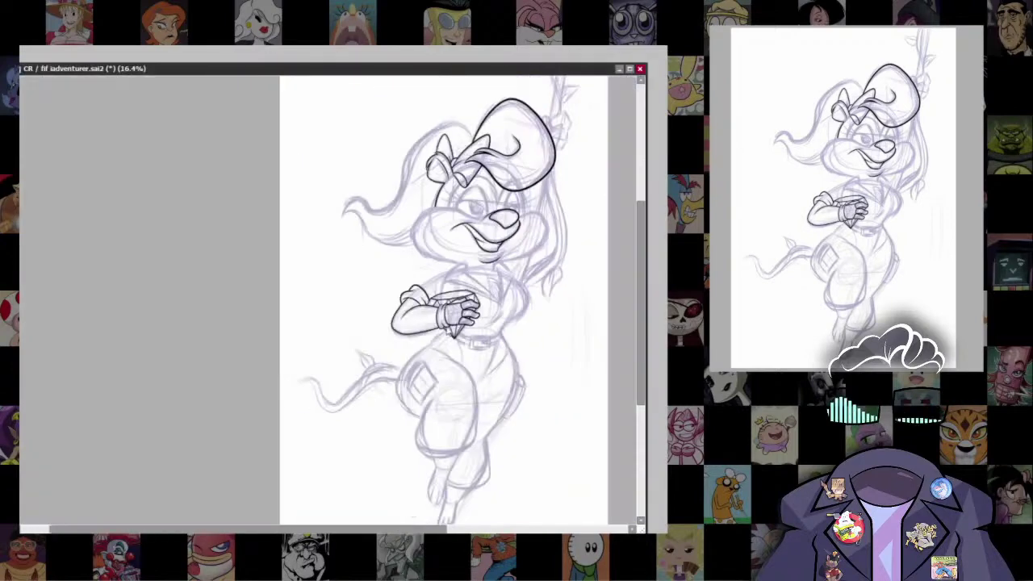
scroll(394, 366, "up", 4)
scroll(234, 310, "up", 2)
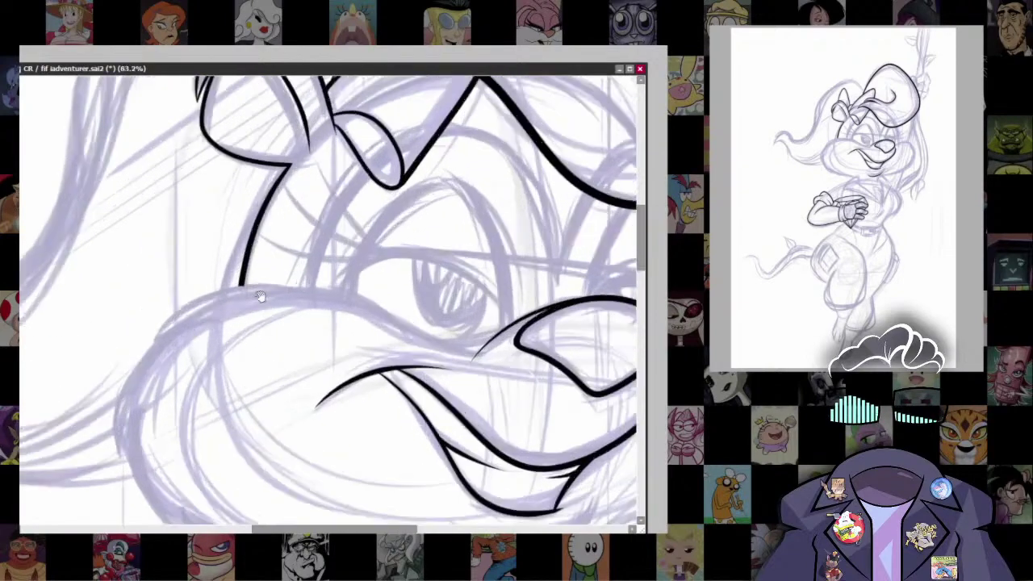
left_click_drag(411, 331, 336, 347)
mouse_move(142, 357)
left_mouse_down()
mouse_move(193, 303)
mouse_move(295, 305)
left_mouse_up()
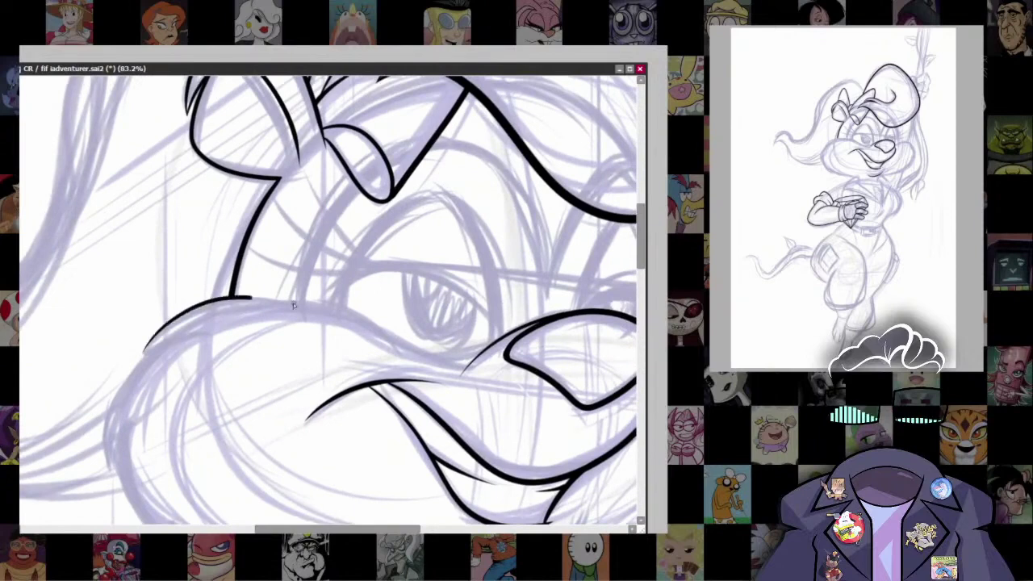
key("ctrl+z")
mouse_move(143, 357)
left_mouse_down()
mouse_move(260, 295)
mouse_move(345, 334)
mouse_move(483, 372)
mouse_move(520, 360)
mouse_move(220, 299)
mouse_move(485, 347)
mouse_move(156, 336)
mouse_move(296, 296)
mouse_move(393, 363)
left_mouse_up()
key("ctrl+z")
key("ctrl+z")
key("ctrl+z")
mouse_move(142, 357)
left_mouse_down()
mouse_move(242, 297)
mouse_move(407, 355)
left_mouse_up()
Step: Continue the cheek's upper line beneath the eye and join it in a smooth curve to the nose bridge
mouse_move(383, 339)
left_mouse_down()
mouse_move(334, 327)
mouse_move(462, 348)
left_mouse_up()
key("ctrl+z")
key("ctrl+z")
key("ctrl+z")
mouse_move(337, 329)
left_mouse_down()
mouse_move(436, 348)
mouse_move(469, 347)
left_mouse_up()
key("ctrl+z")
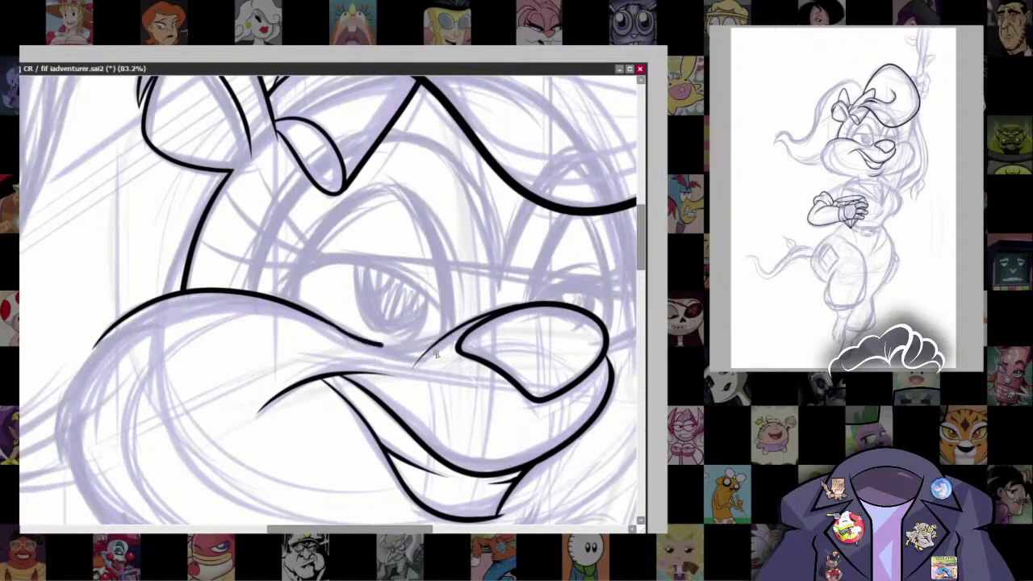
left_click_drag(381, 345, 462, 339)
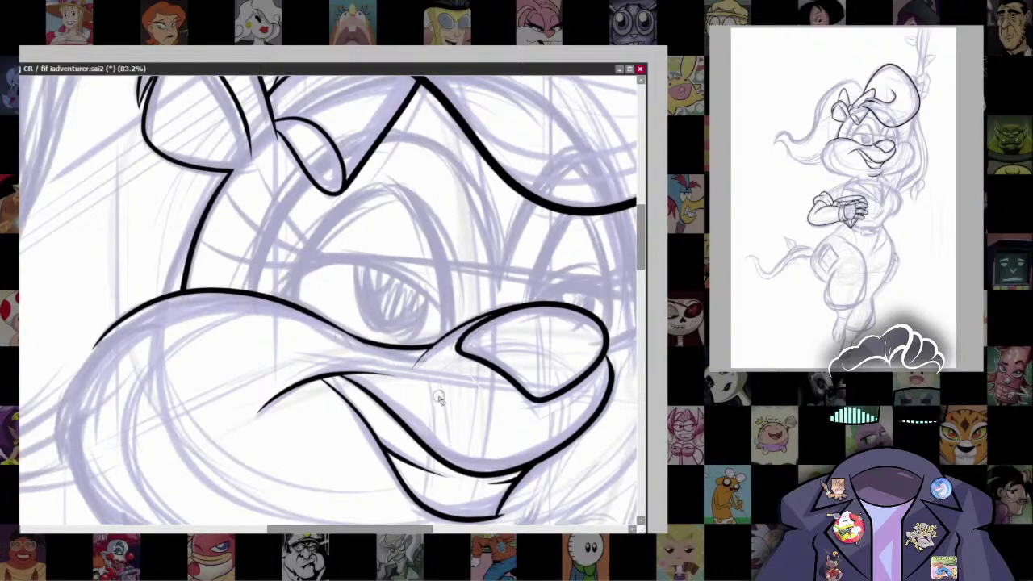
left_click_drag(439, 356, 496, 242)
scroll(408, 194, "up", 5)
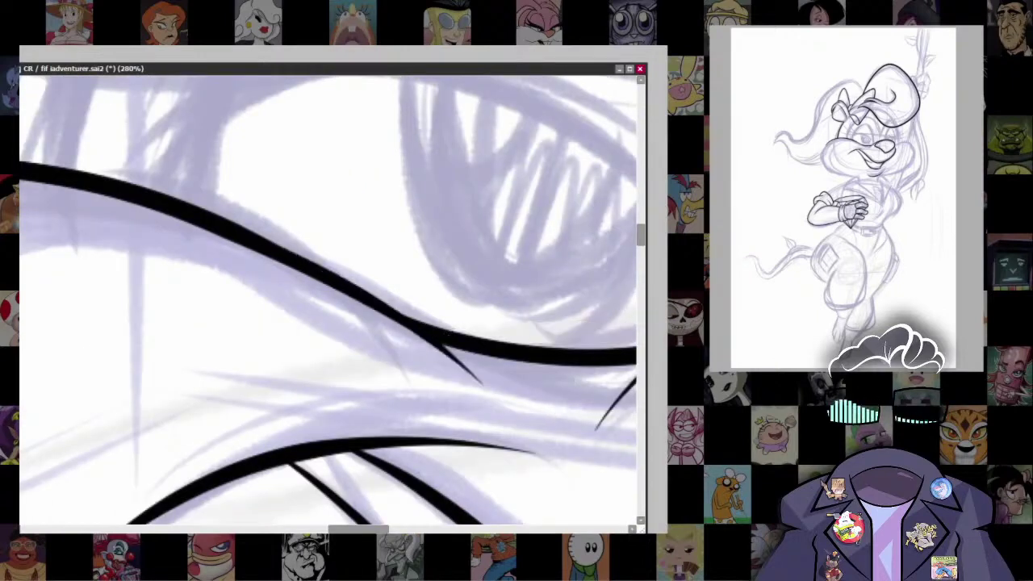
Step: Ink the left cheek's outer edge as a curved stroke whose tapered tip tucks under the upper cheek contour
scroll(404, 322, "down", 3)
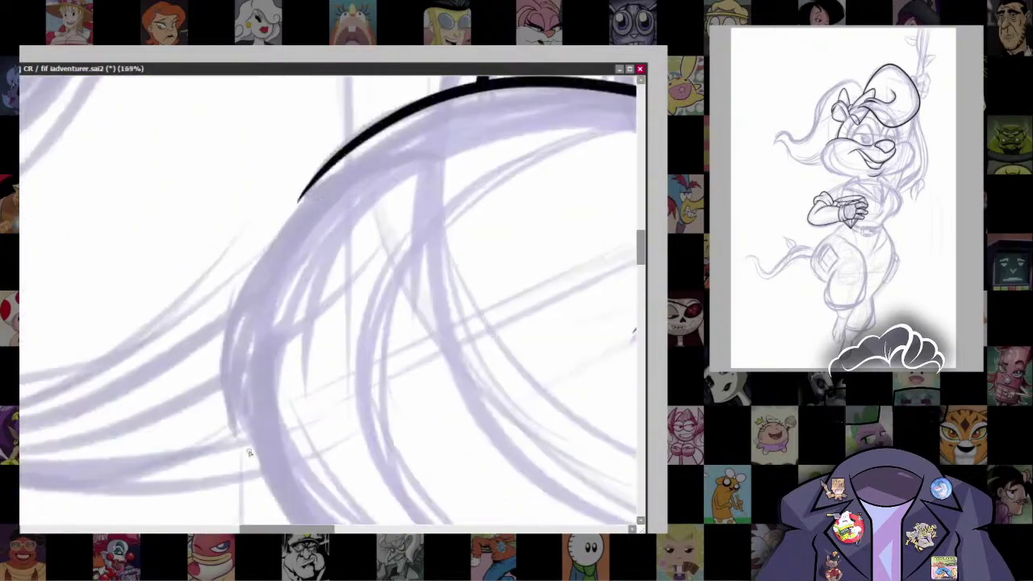
key("bracketright")
mouse_move(250, 455)
left_mouse_down()
mouse_move(307, 200)
mouse_move(427, 141)
mouse_move(274, 255)
left_mouse_up()
key("ctrl+z")
key("ctrl+z")
left_click_drag(250, 458, 295, 230)
left_click_drag(316, 196, 276, 305)
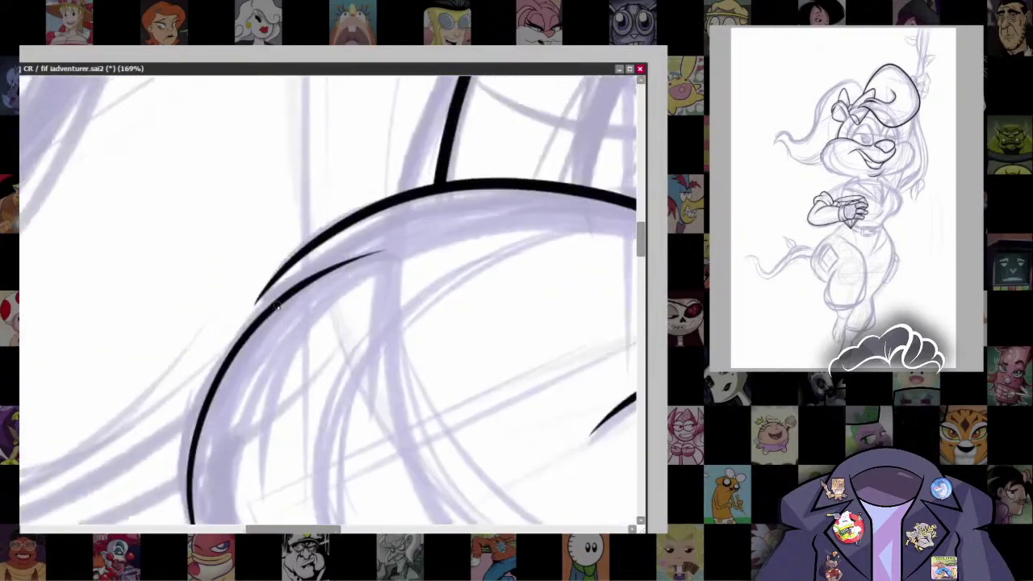
key("ctrl+z")
Step: Ink the lower-left cheek curve and a short tapered stroke that joins it to the outer edge as a fur tuft
key("Delete")
key("Delete")
key("Delete")
left_click_drag(335, 226, 279, 324)
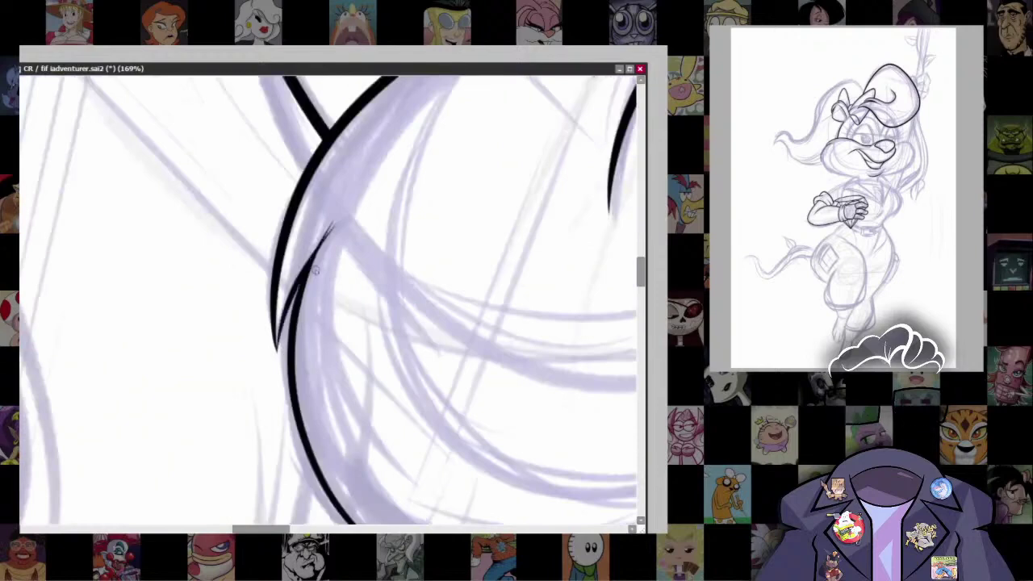
key("ctrl+z")
left_click_drag(438, 473, 400, 397)
mouse_move(155, 112)
left_mouse_down()
mouse_move(145, 297)
mouse_move(310, 436)
left_mouse_up()
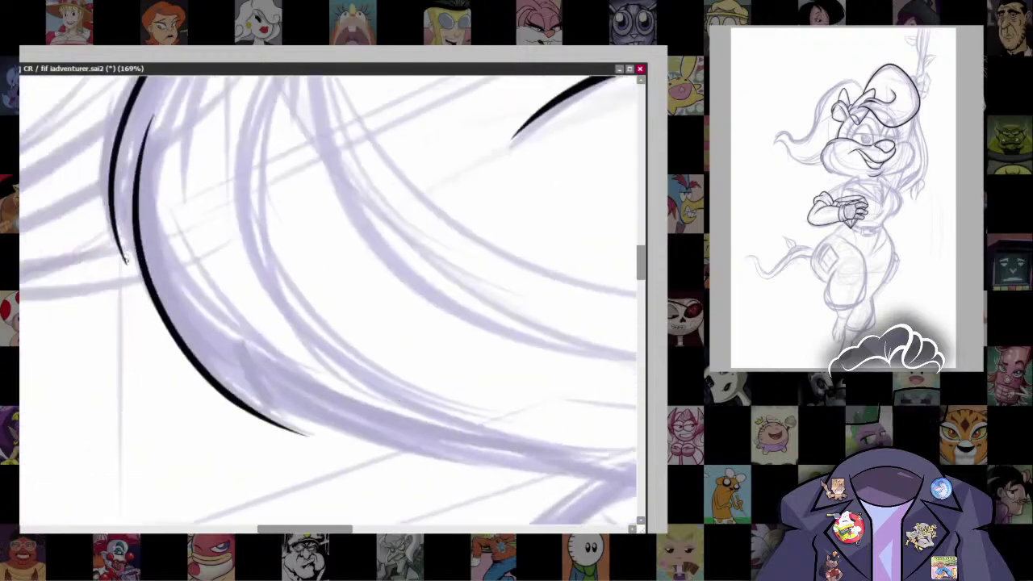
mouse_move(126, 259)
left_mouse_down()
mouse_move(130, 166)
mouse_move(170, 90)
left_mouse_up()
left_click_drag(228, 235, 197, 228)
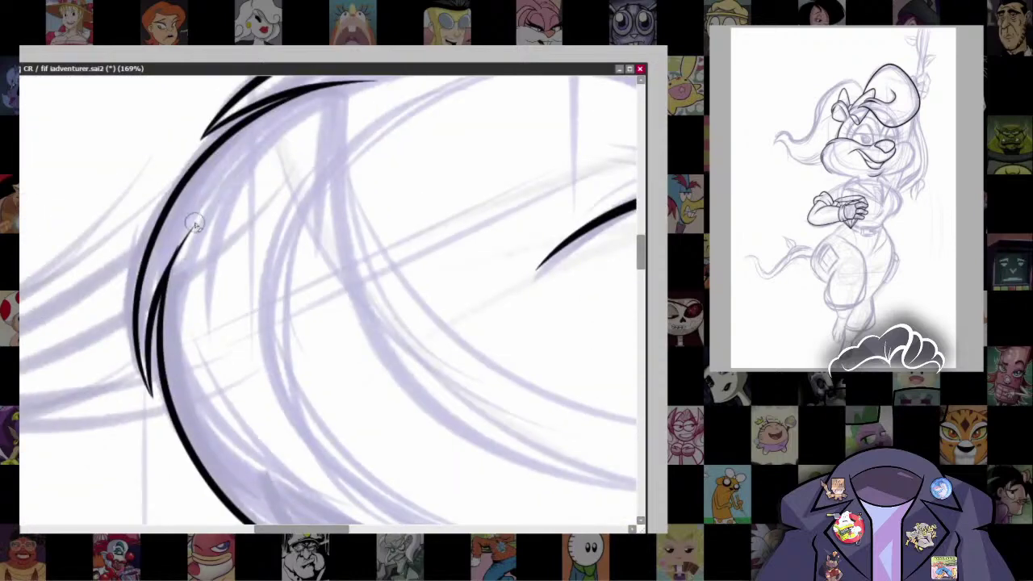
left_click_drag(184, 266, 369, 350)
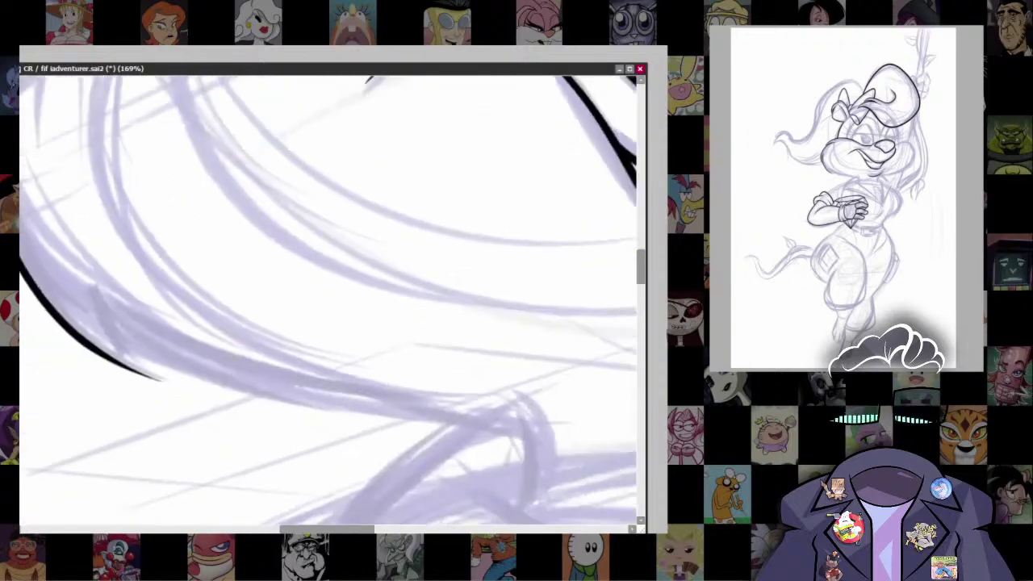
Step: Ink the underside of the left cheek from the lower fur tuft to the neck, curving down into the neck's left side
scroll(570, 307, "down", 4)
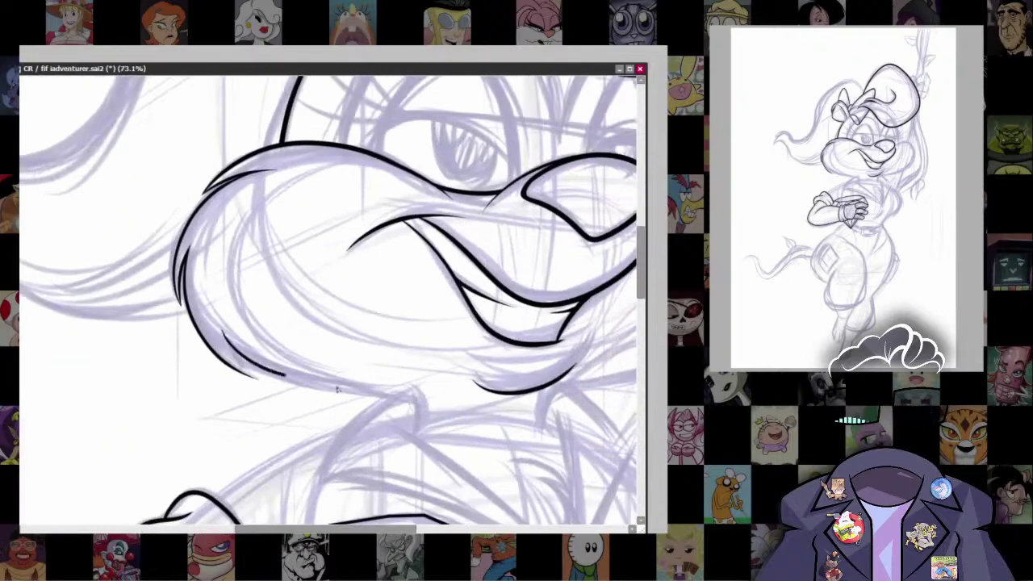
mouse_move(223, 327)
left_mouse_down()
mouse_move(307, 386)
mouse_move(396, 394)
left_mouse_up()
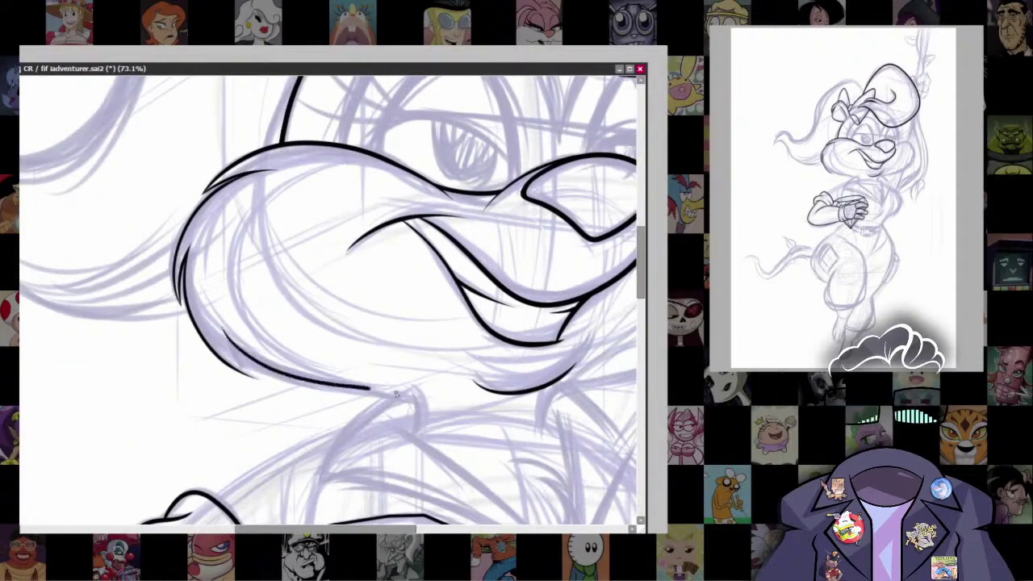
key("ctrl+z")
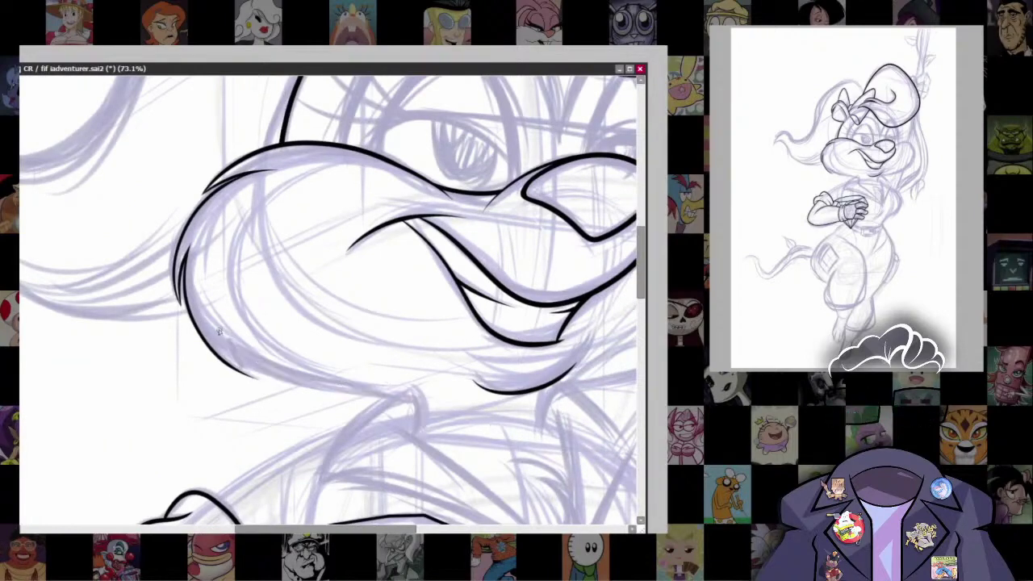
mouse_move(218, 331)
left_mouse_down()
mouse_move(241, 359)
mouse_move(417, 401)
mouse_move(419, 457)
left_mouse_up()
mouse_move(266, 367)
left_mouse_down()
mouse_move(203, 327)
mouse_move(360, 411)
left_mouse_up()
key("ctrl+z")
key("ctrl+z")
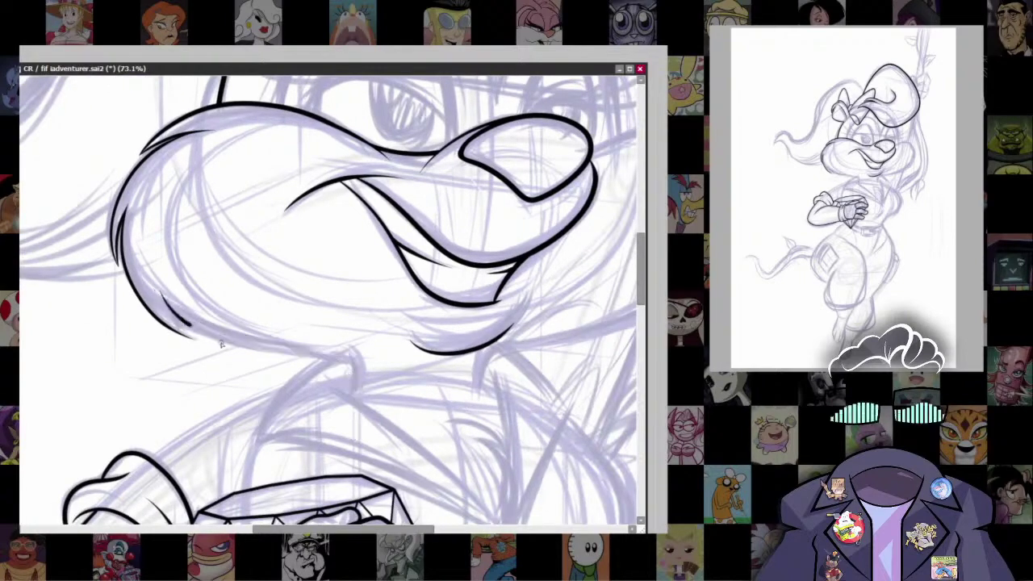
mouse_move(221, 344)
left_mouse_down()
mouse_move(333, 353)
mouse_move(364, 383)
mouse_move(365, 436)
left_mouse_up()
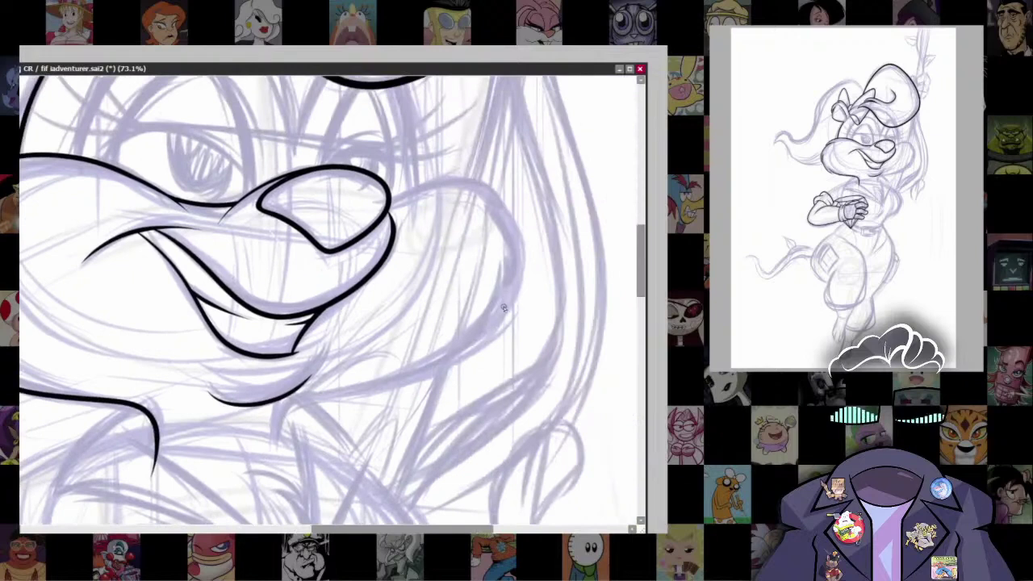
Step: Ink the underside of the right cheek and curve it down into the right side of the neck
mouse_move(504, 307)
left_mouse_down()
mouse_move(388, 382)
mouse_move(333, 387)
left_mouse_up()
key("ctrl+z")
scroll(307, 477, "down", 2)
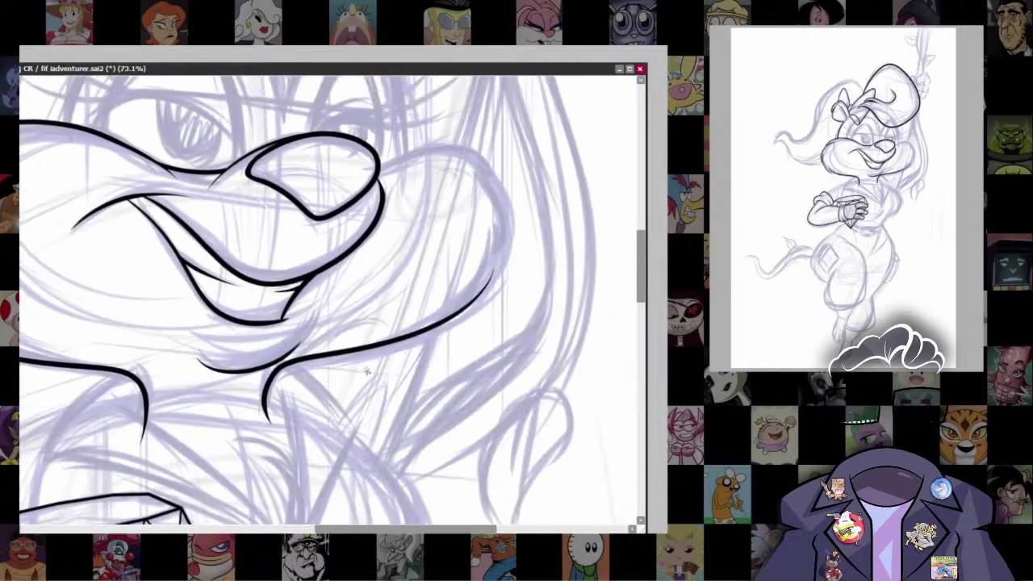
mouse_move(500, 264)
left_mouse_down()
mouse_move(441, 331)
mouse_move(270, 379)
mouse_move(277, 430)
mouse_move(315, 448)
left_mouse_up()
scroll(315, 448, "down", 3)
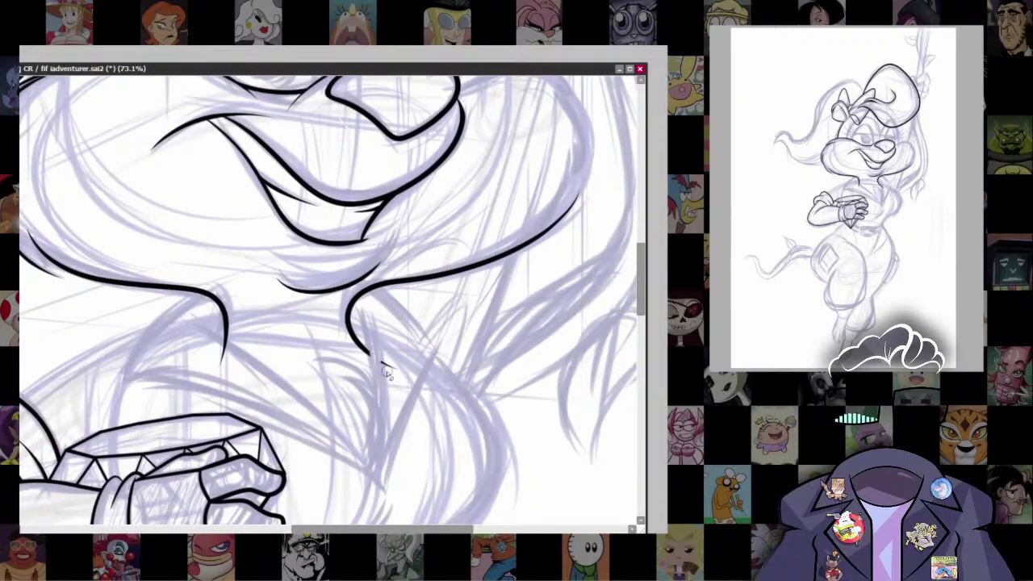
Step: Ink the left edge of the shirt's V-neckline diagonally from the base of the neck down to the chest
scroll(413, 323, "down", 3)
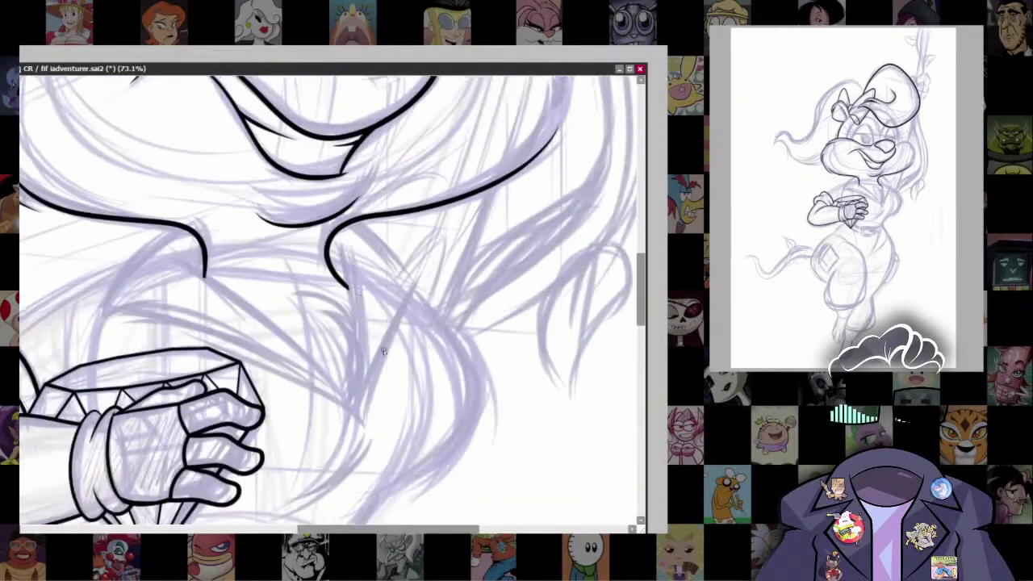
left_click_drag(263, 322, 372, 427)
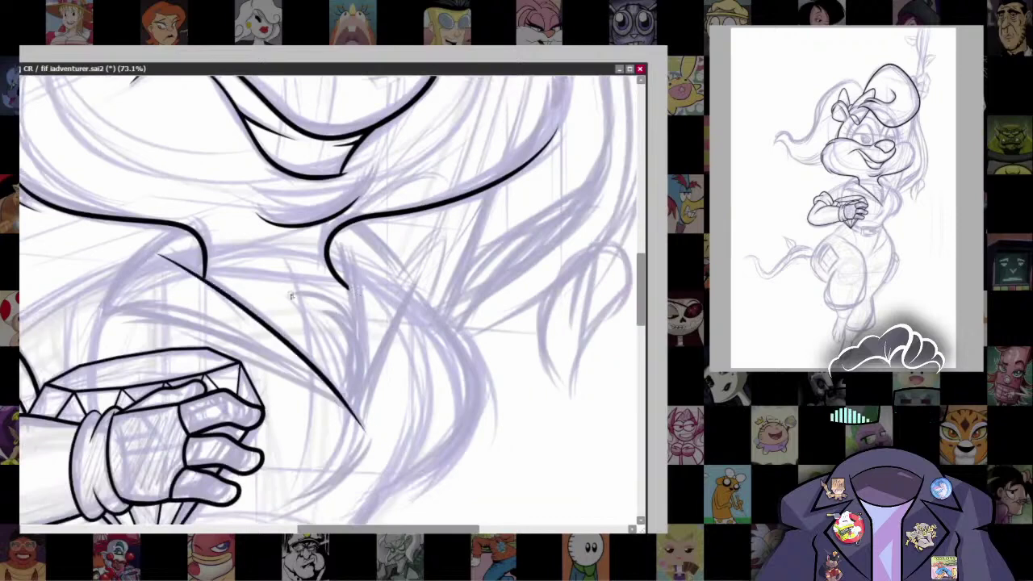
key("ctrl+z")
mouse_move(161, 257)
left_mouse_down()
mouse_move(276, 333)
mouse_move(355, 416)
left_mouse_up()
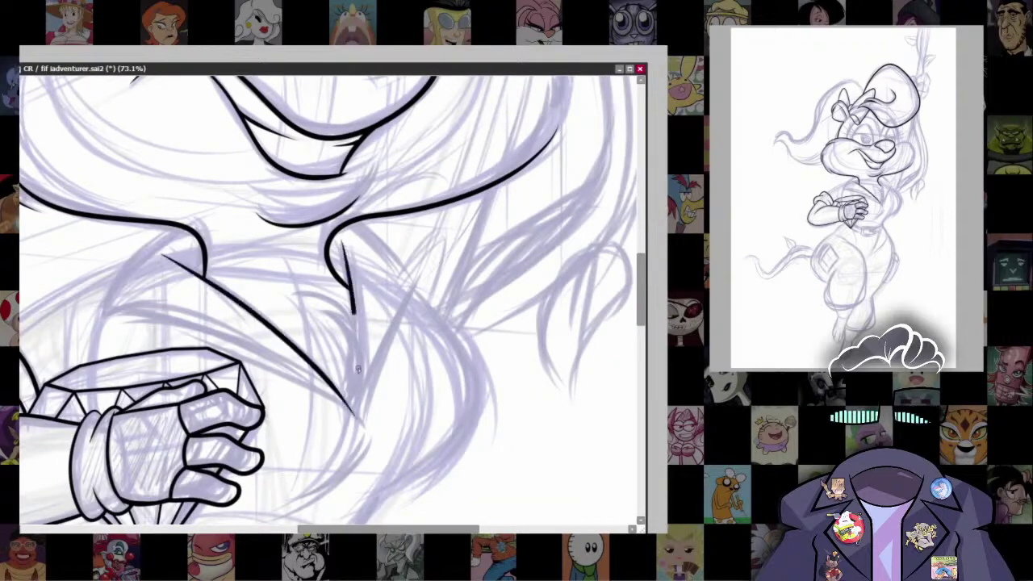
Step: Ink the right edge of the V-neckline down from the neck and tidy where both edges meet in a sharp point
left_click_drag(359, 369, 360, 426)
key("ctrl+z")
left_click_drag(339, 238, 362, 464)
key("ctrl+z")
left_click_drag(338, 239, 359, 436)
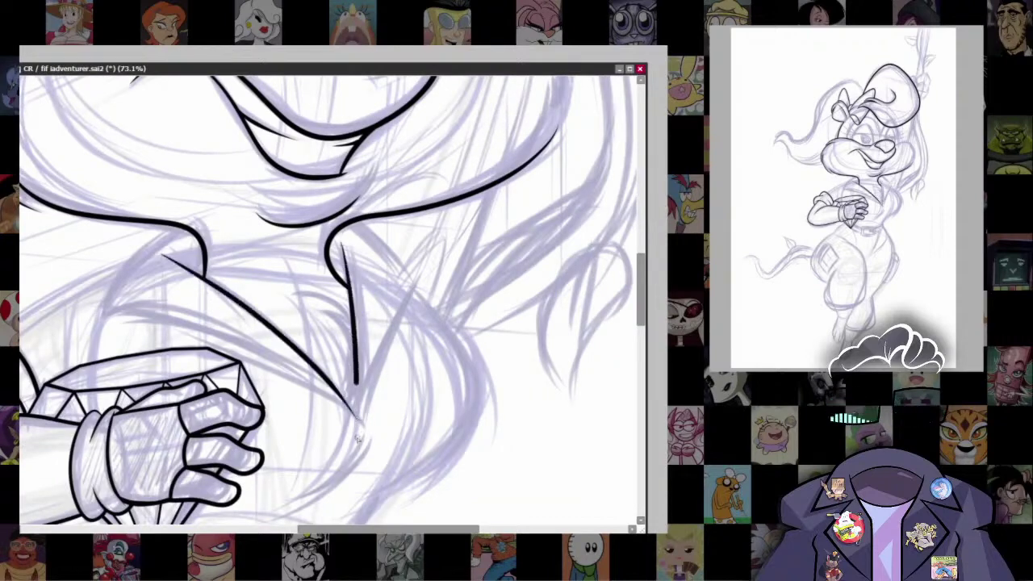
key("ctrl+z")
left_click_drag(339, 242, 360, 452)
key("ctrl+z")
key("ctrl+z")
left_click_drag(342, 242, 359, 442)
key("ctrl+z")
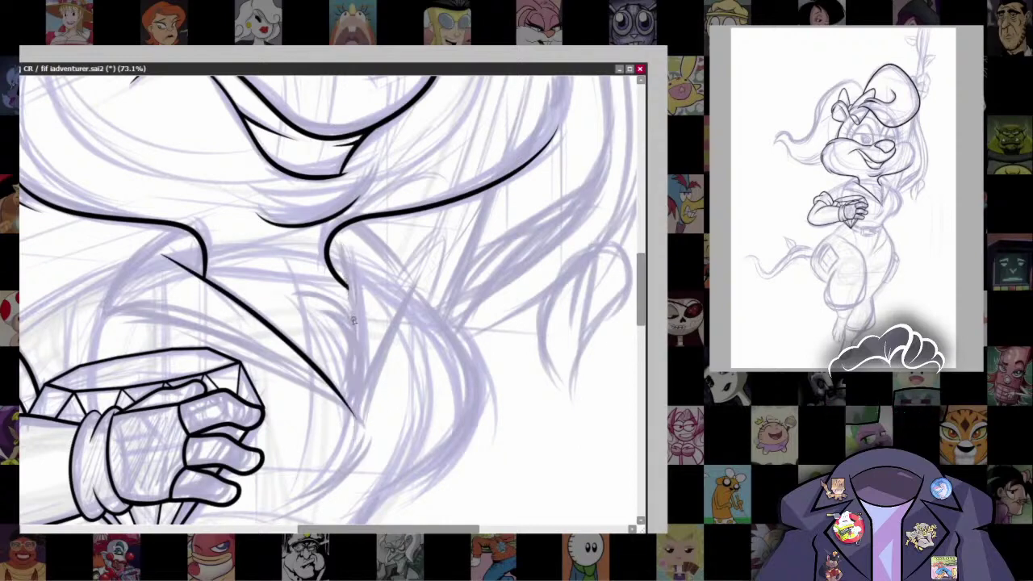
left_click_drag(352, 376, 352, 418)
scroll(358, 421, "up", 5)
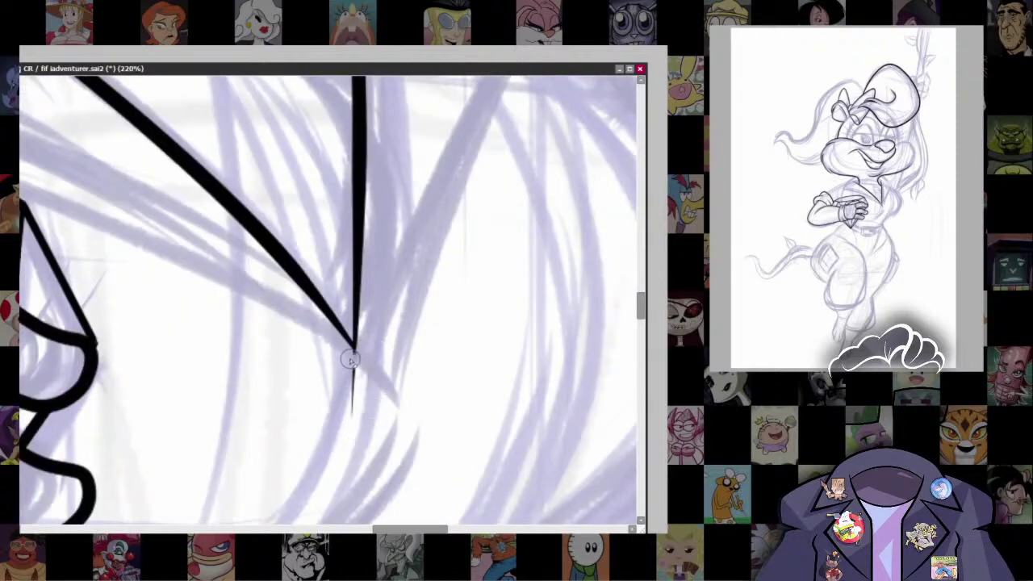
scroll(348, 366, "down", 9)
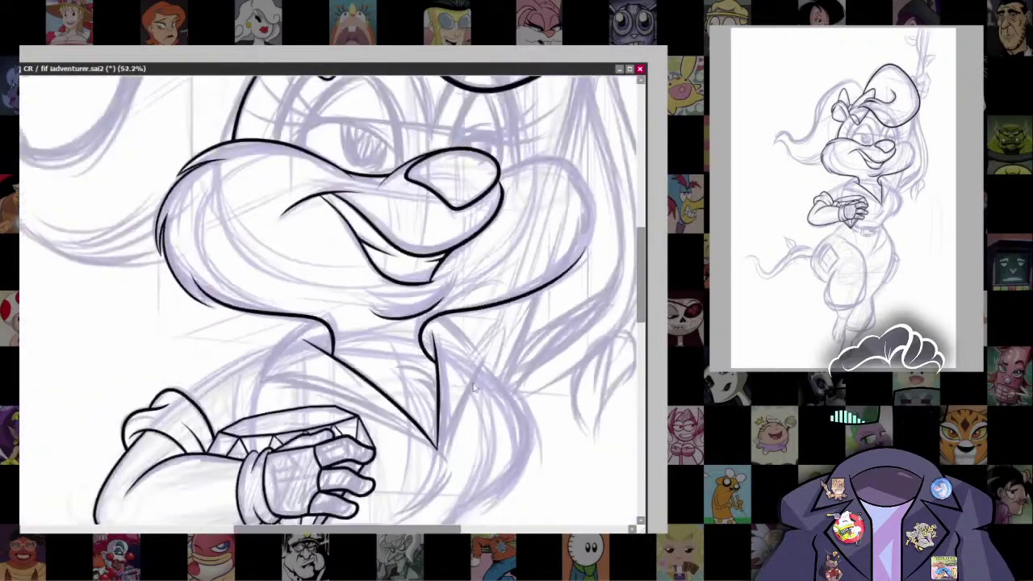
Step: Close the fur tuft on the lower-left cheek with a short tapered stroke and sharpen its meeting points
scroll(348, 332, "up", 8)
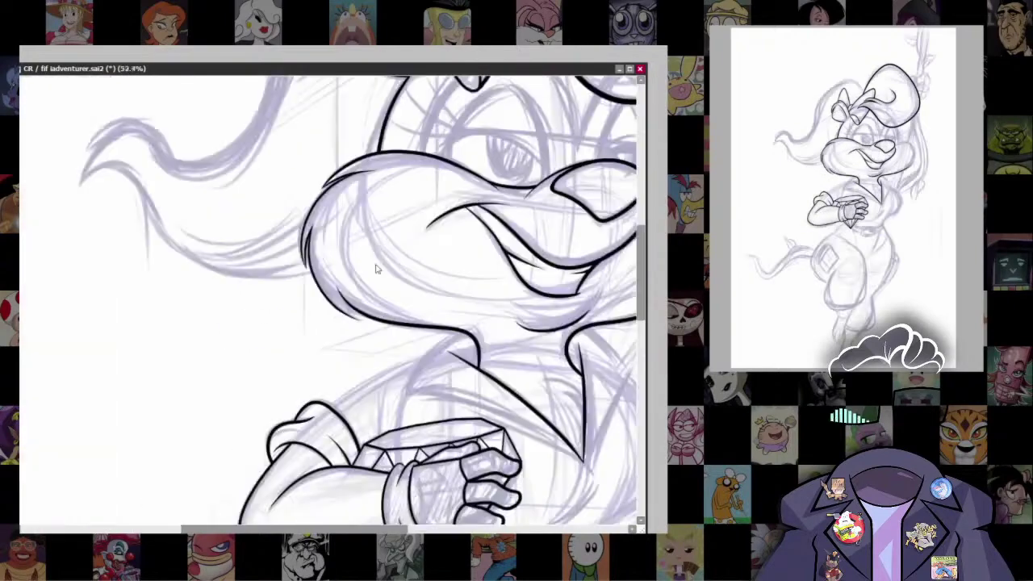
mouse_move(305, 263)
left_mouse_down()
mouse_move(311, 292)
mouse_move(429, 400)
left_mouse_up()
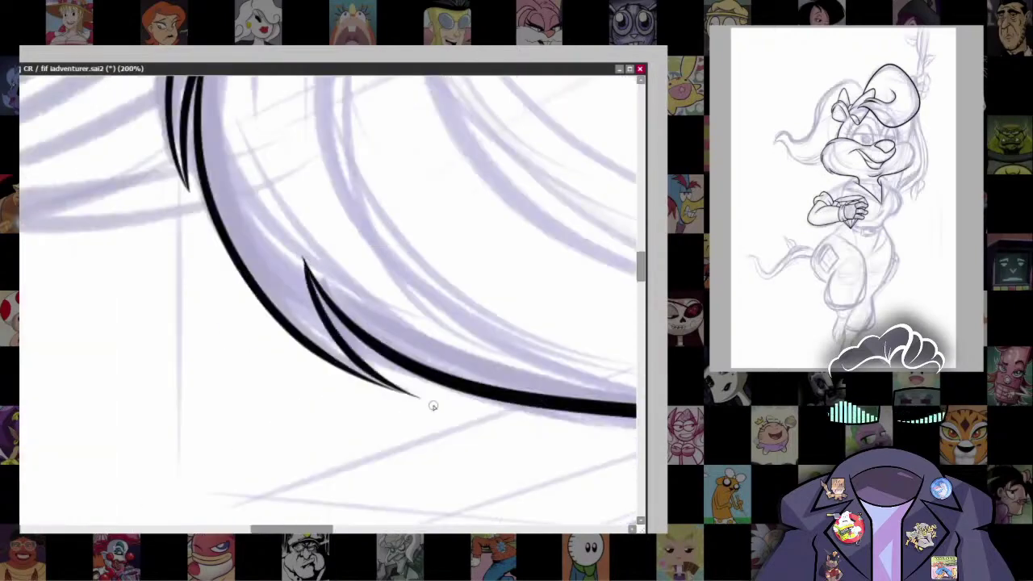
key("ctrl+z")
mouse_move(303, 258)
left_mouse_down()
mouse_move(436, 399)
mouse_move(315, 282)
mouse_move(345, 347)
mouse_move(434, 401)
left_mouse_up()
key("ctrl+z")
key("ctrl+z")
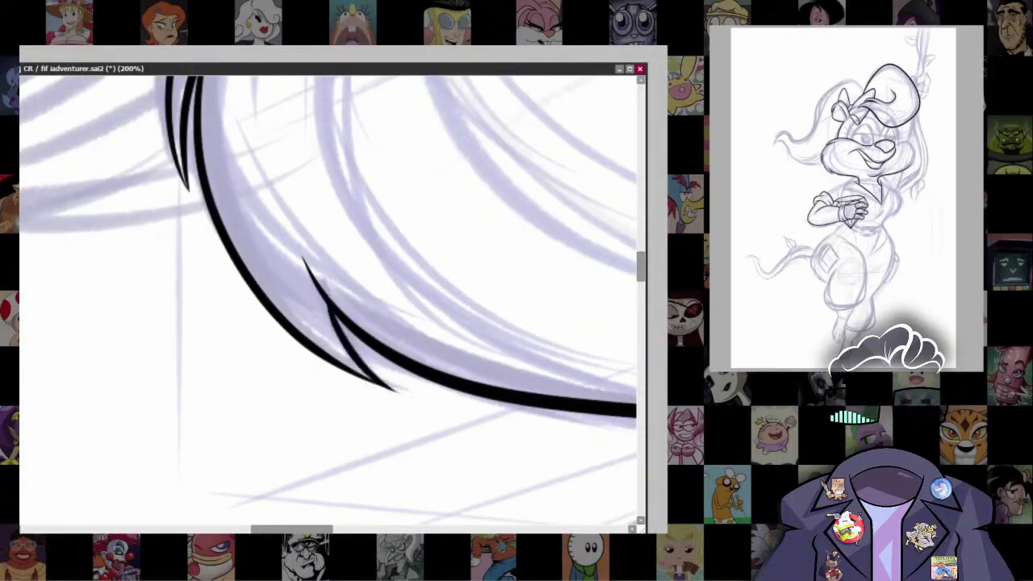
scroll(540, 333, "down", 3)
scroll(535, 388, "up", 4)
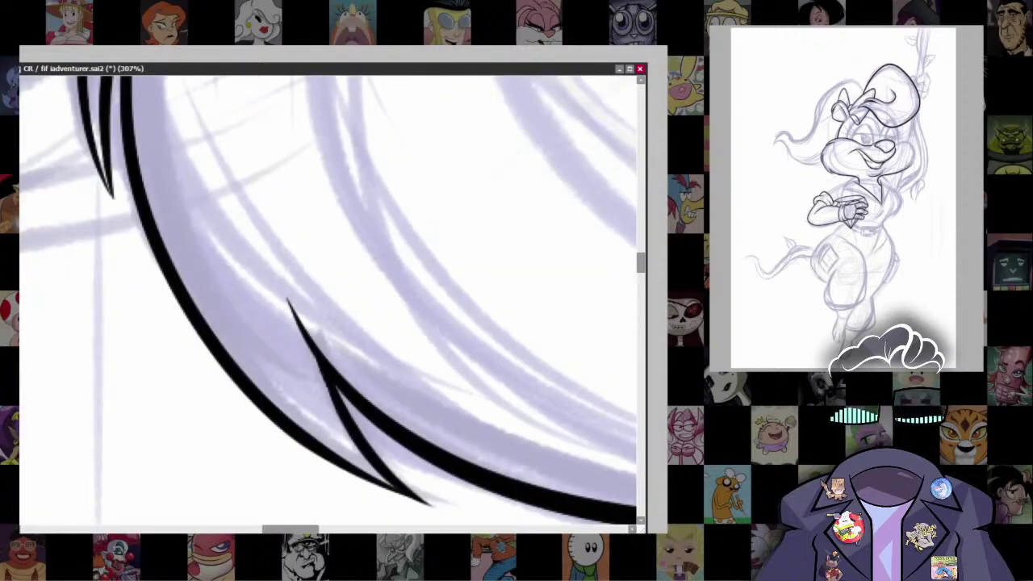
Step: Set the brush size to 13 and ink the outer curves of both collar flaps where they leave the neck
scroll(494, 436, "down", 8)
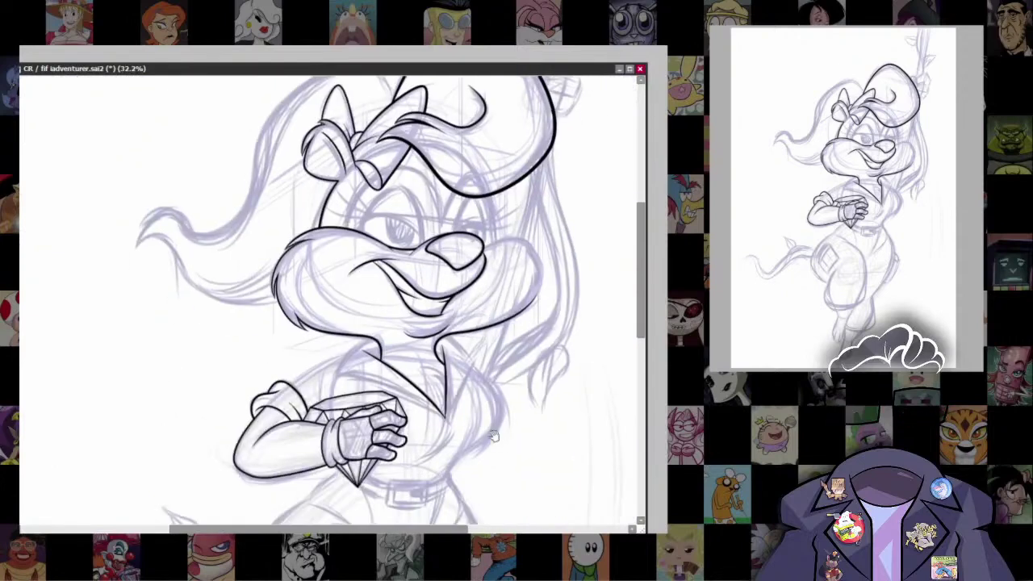
scroll(494, 436, "up", 6)
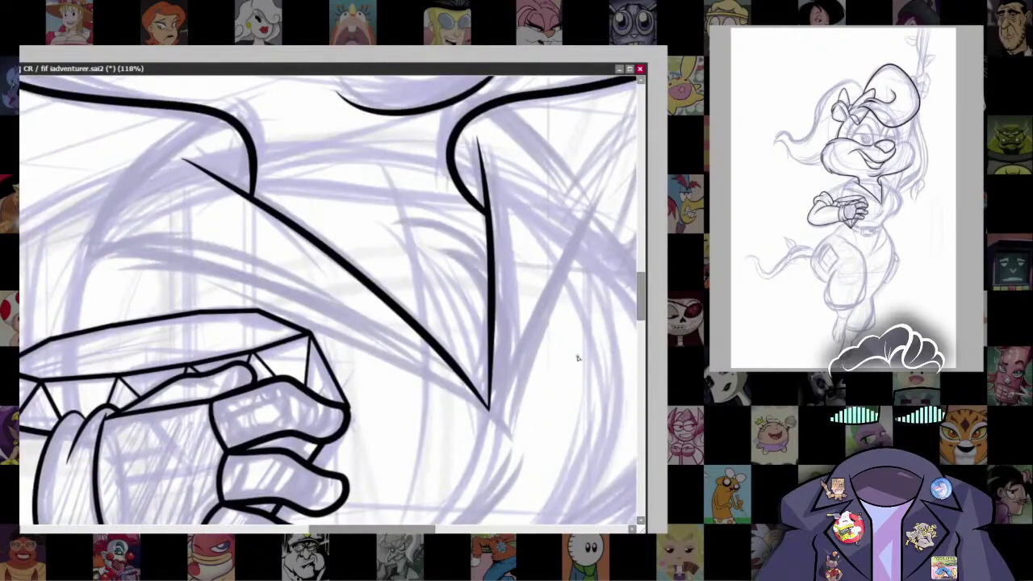
key("bracketright")
key("bracketright")
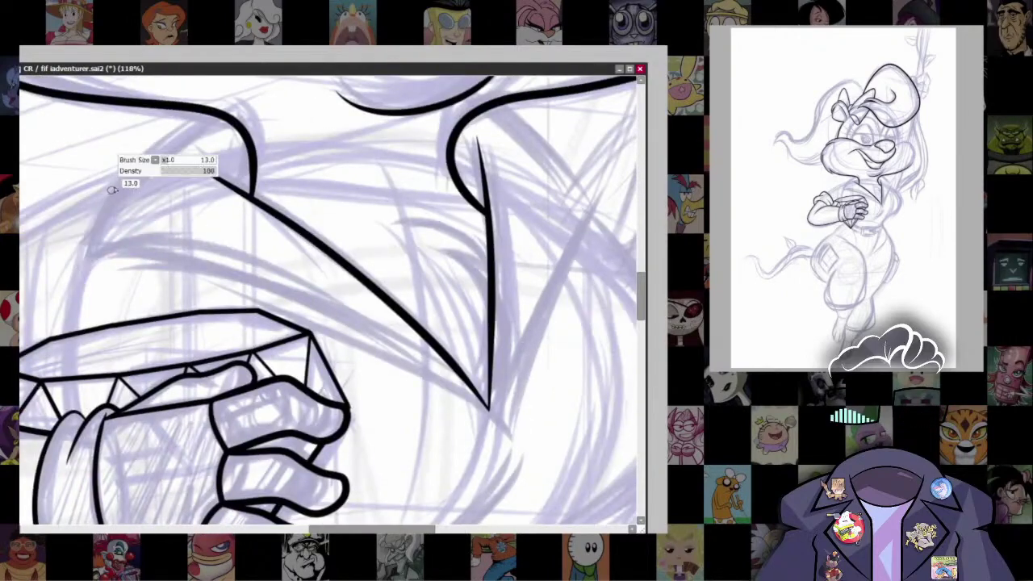
mouse_move(602, 211)
left_mouse_down()
mouse_move(477, 243)
mouse_move(375, 138)
mouse_move(369, 89)
left_mouse_up()
key("ctrl+z")
mouse_move(475, 191)
left_mouse_down()
mouse_move(414, 117)
mouse_move(361, 84)
left_mouse_up()
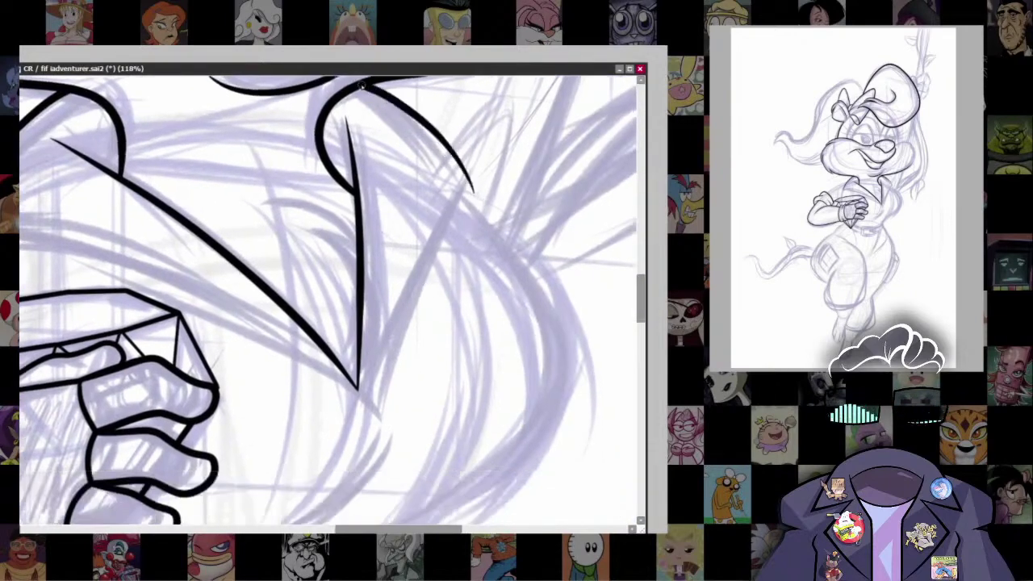
Step: Ink the lower edge of the left collar flap in a long curve from its outer tip down to the chest
left_click_drag(416, 329, 521, 248)
mouse_move(57, 170)
left_mouse_down()
mouse_move(264, 182)
mouse_move(525, 355)
left_mouse_up()
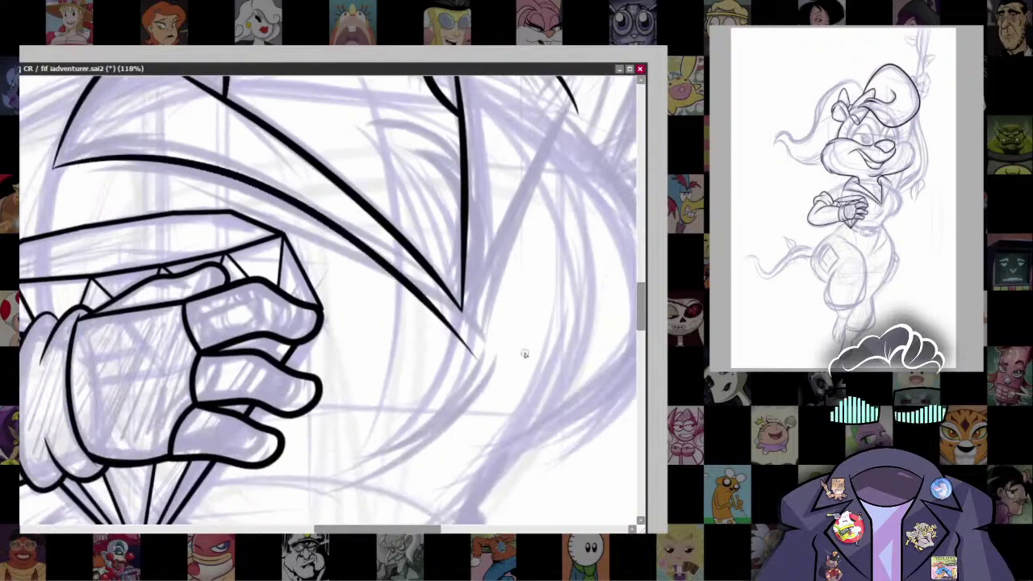
key("ctrl+z")
mouse_move(53, 170)
left_mouse_down()
mouse_move(252, 186)
mouse_move(468, 368)
mouse_move(371, 457)
left_mouse_up()
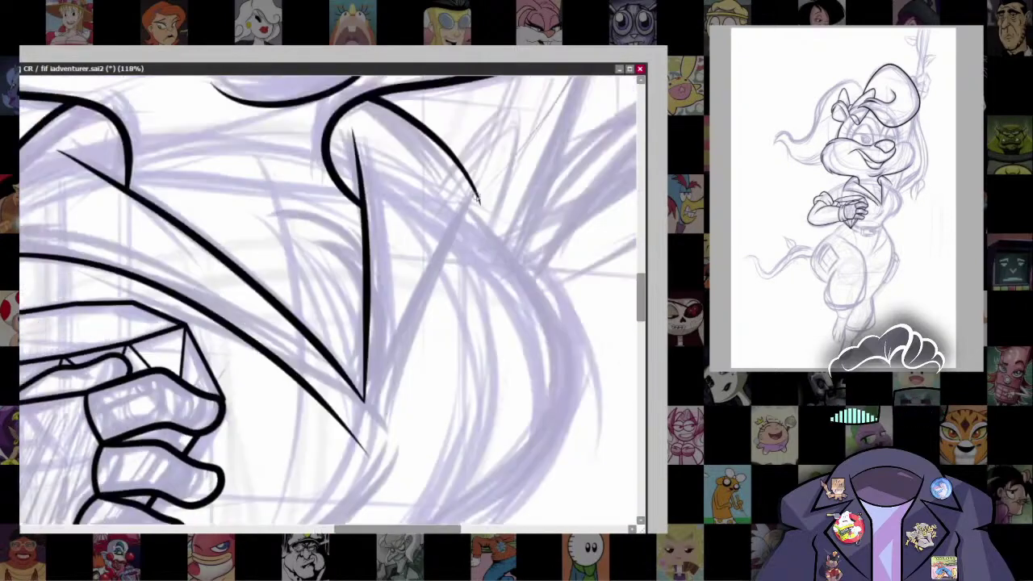
Step: Try to ink the right collar flap's outer edge from its tip down to the bottom point on the chest
left_click_drag(480, 197, 374, 454)
key("ctrl+z")
left_click_drag(442, 271, 372, 446)
key("ctrl+z")
mouse_move(381, 399)
left_mouse_down()
mouse_move(501, 171)
mouse_move(361, 470)
mouse_move(367, 484)
left_mouse_up()
key("ctrl+z")
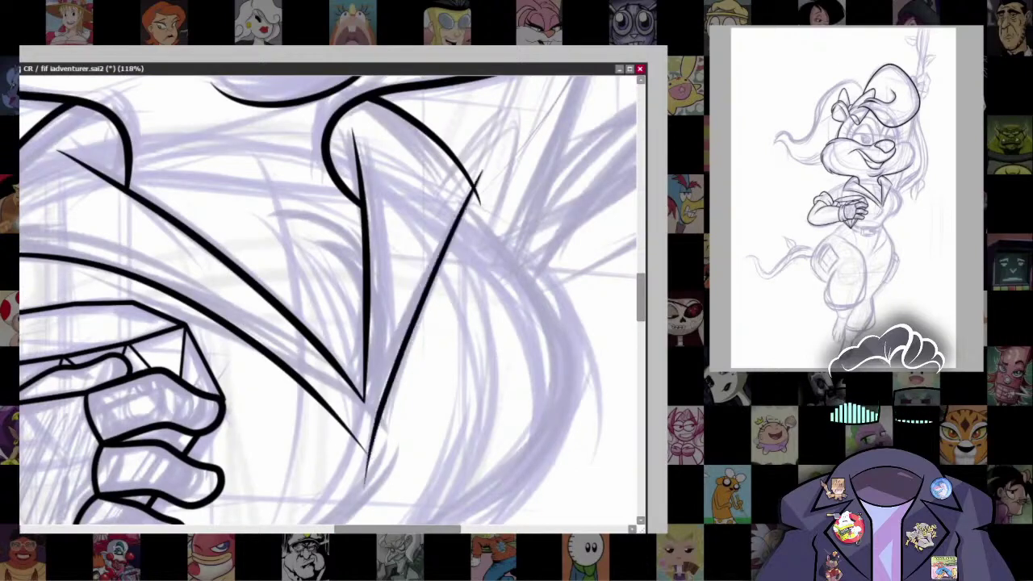
scroll(491, 371, "down", 4)
scroll(491, 380, "up", 6)
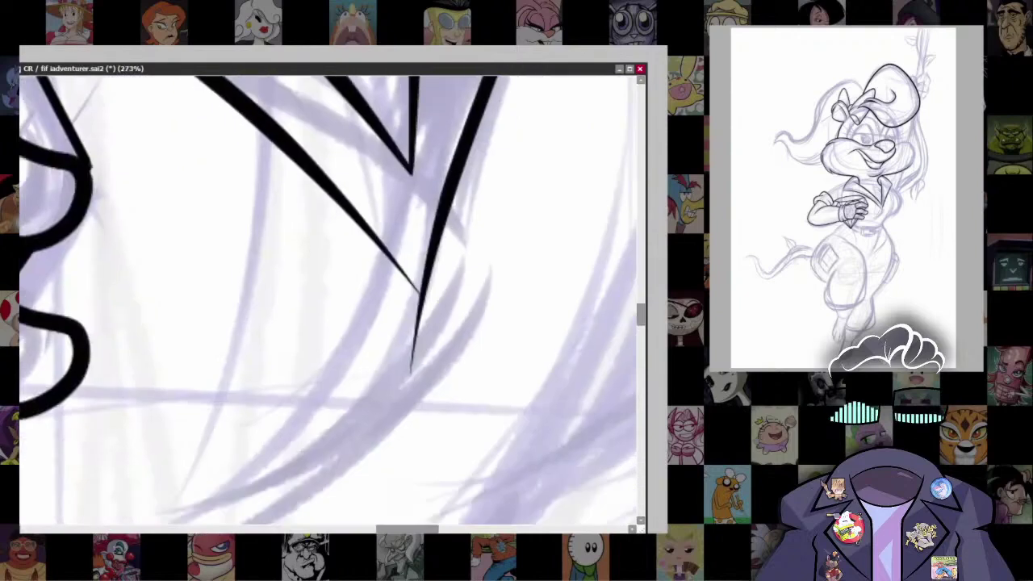
scroll(477, 314, "down", 5)
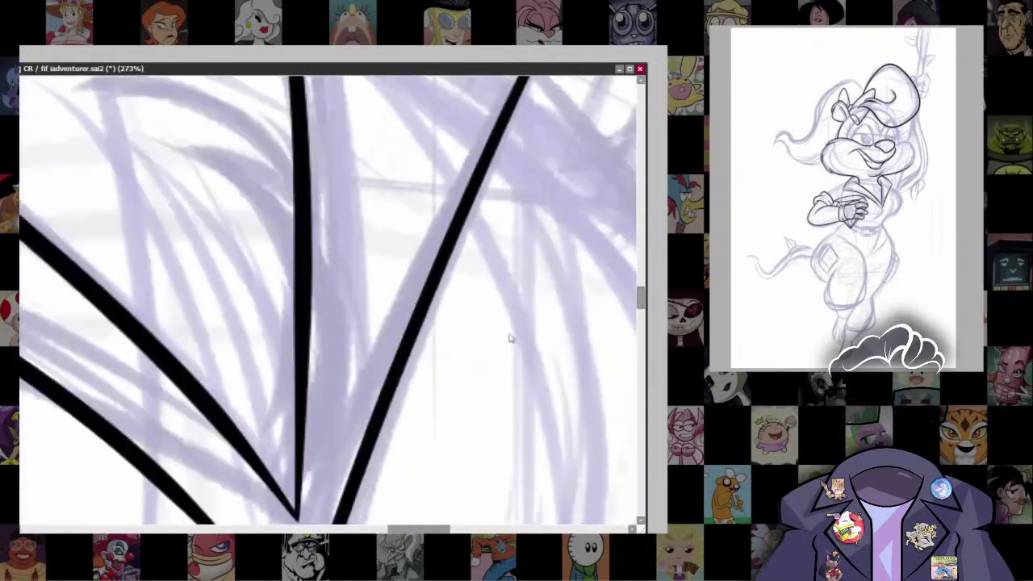
scroll(572, 367, "up", 2)
scroll(546, 342, "up", 3)
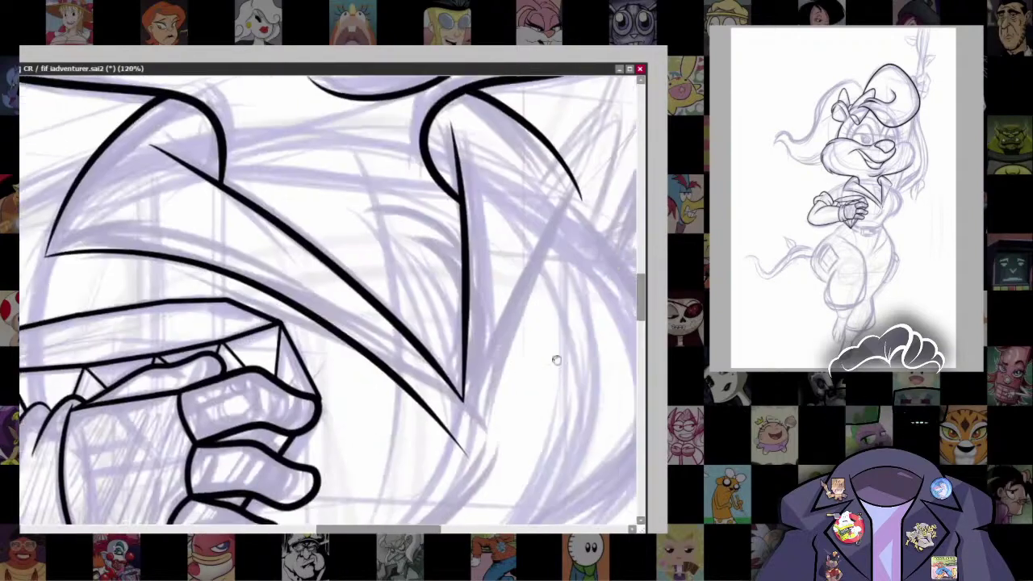
key("ctrl+z")
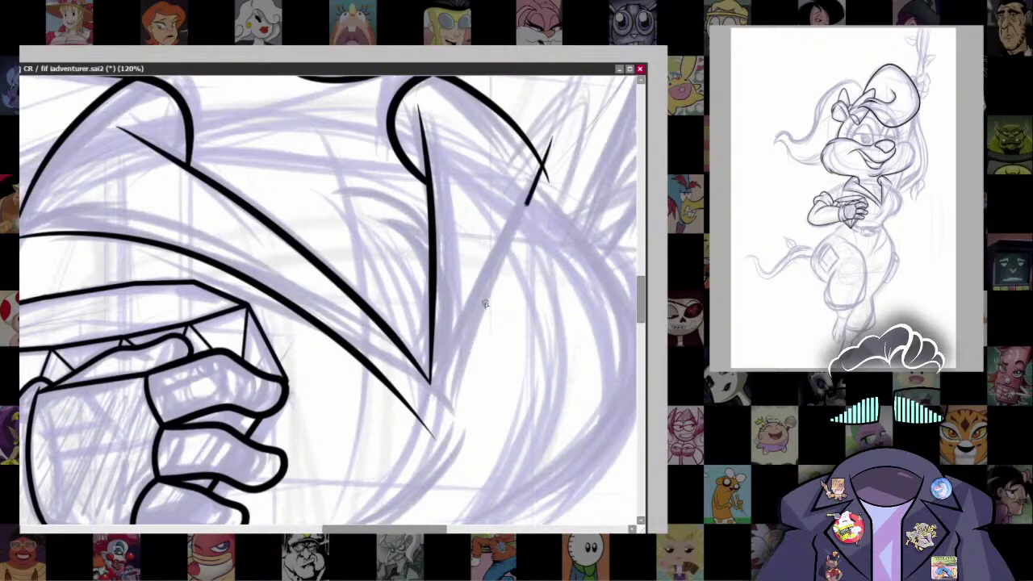
key("ctrl+z")
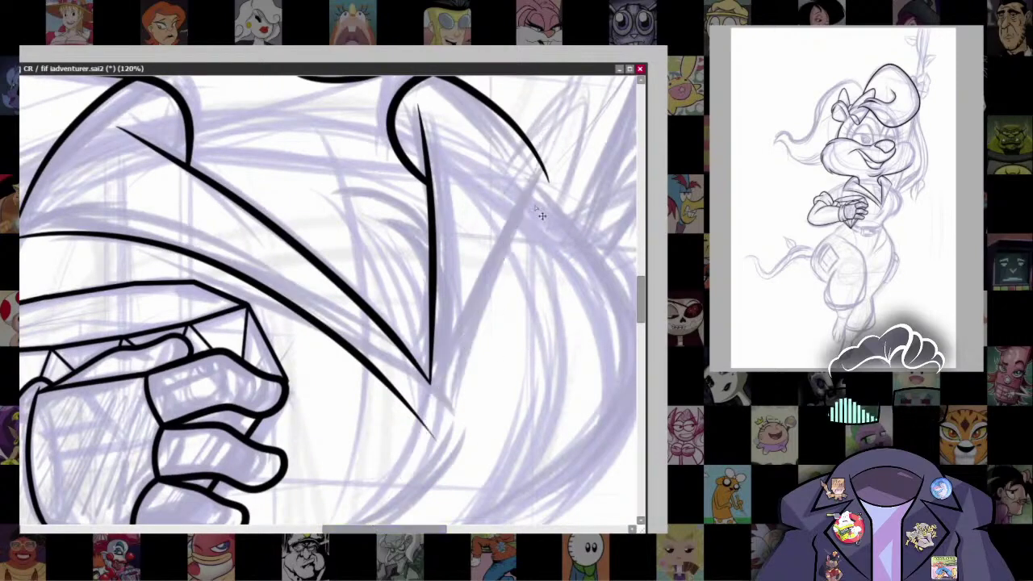
Step: Ink the right collar flap's outer edge in one diagonal stroke from beyond its tip down to the chest point
mouse_move(564, 137)
left_mouse_down()
mouse_move(489, 278)
mouse_move(428, 470)
mouse_move(494, 253)
mouse_move(569, 117)
left_mouse_up()
key("ctrl+z")
scroll(489, 329, "down", 3)
scroll(489, 329, "up", 5)
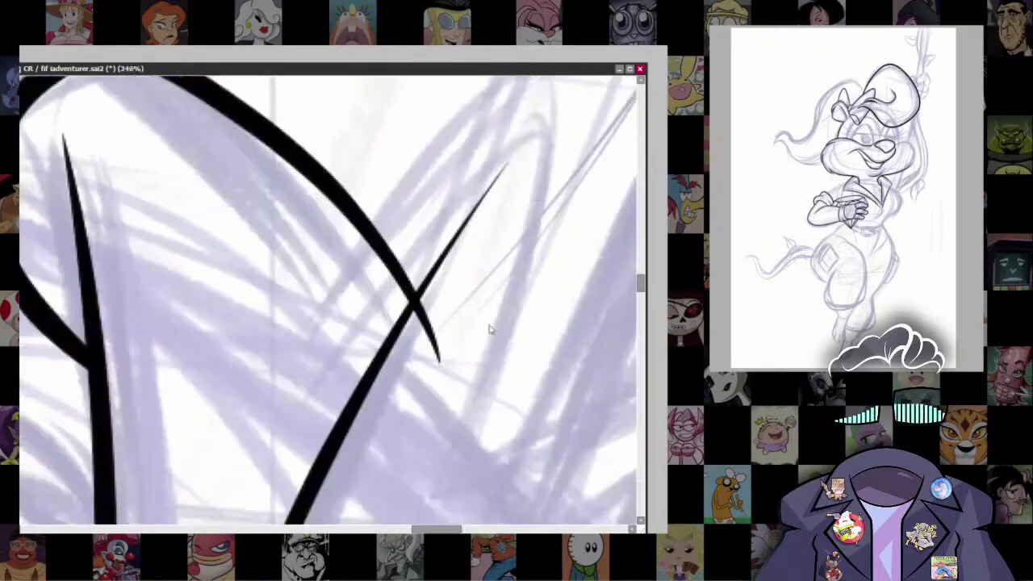
Step: Trim the overshooting line ends at the right collar flap's outer tip and at the collar's bottom point
key("bracketleft")
key("ctrl+z")
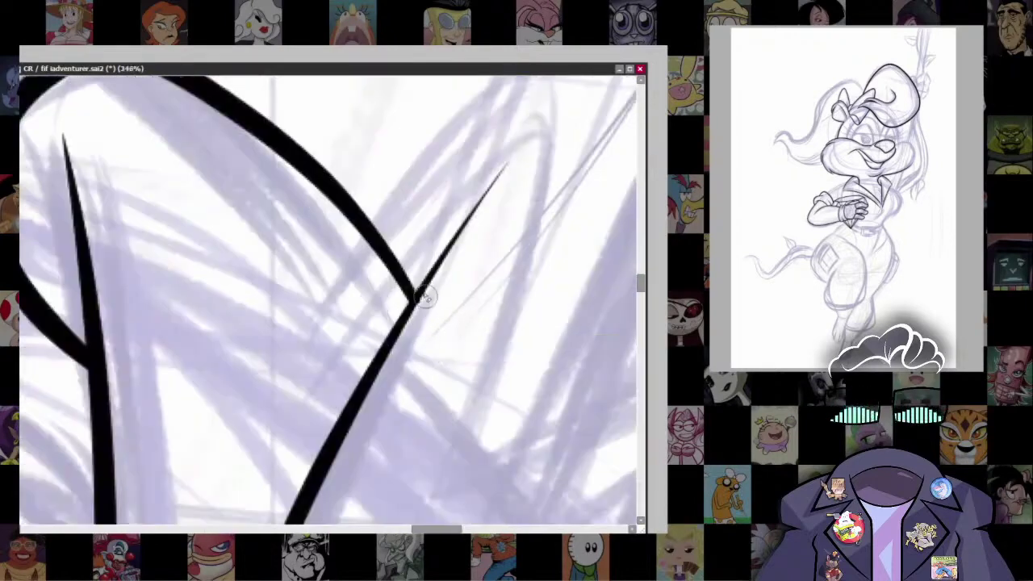
key("ctrl+z")
left_click_drag(441, 411, 485, 195)
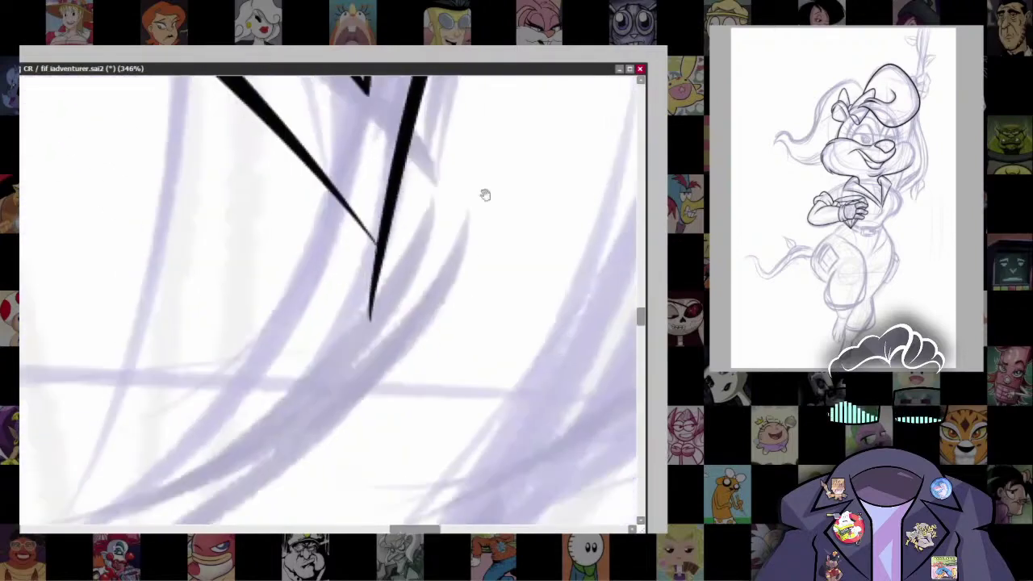
left_click_drag(369, 266, 430, 156)
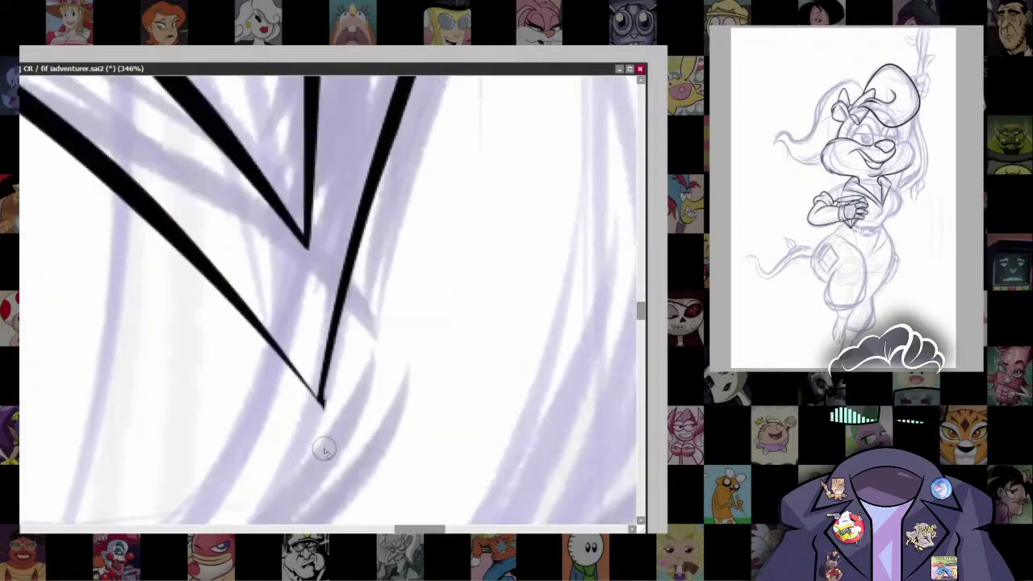
left_click_drag(406, 134, 362, 291)
mouse_move(330, 405)
left_mouse_down()
mouse_move(380, 194)
mouse_move(371, 236)
left_mouse_up()
key("bracketleft")
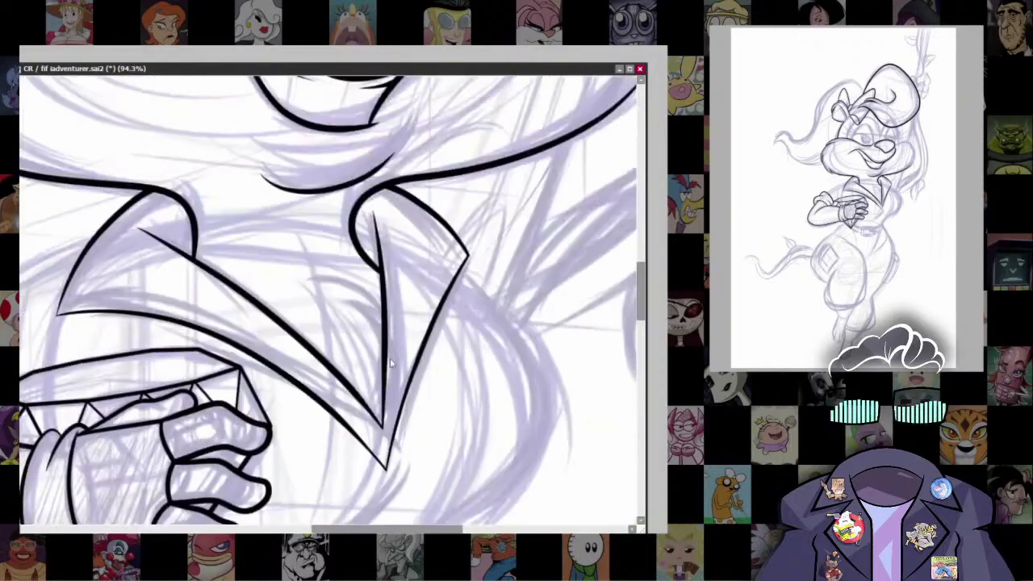
Step: Lasso the right collar flap and reshape it with a transform, pulling its outer tip slightly up and outward
scroll(473, 404, "down", 3)
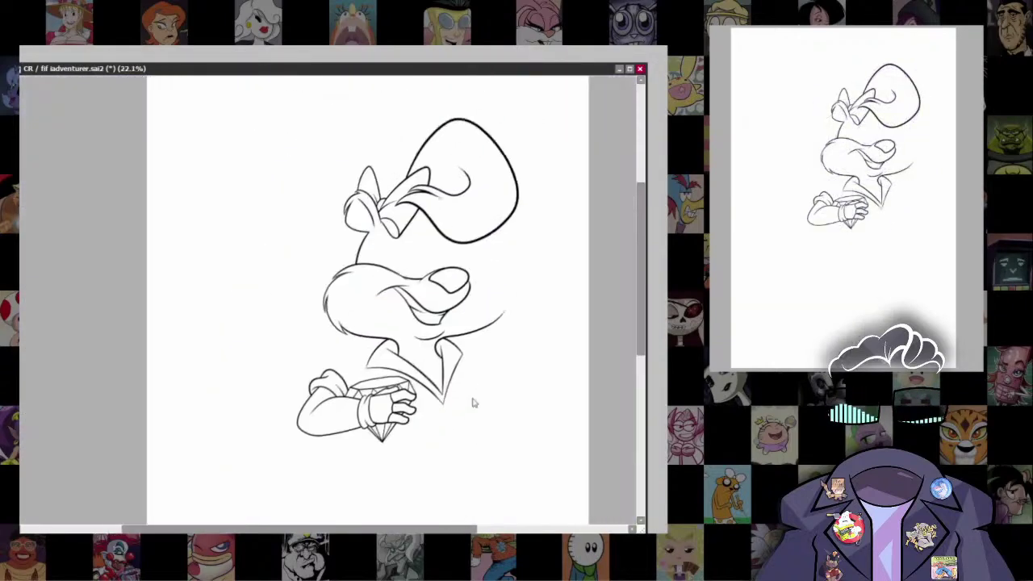
scroll(507, 391, "up", 1)
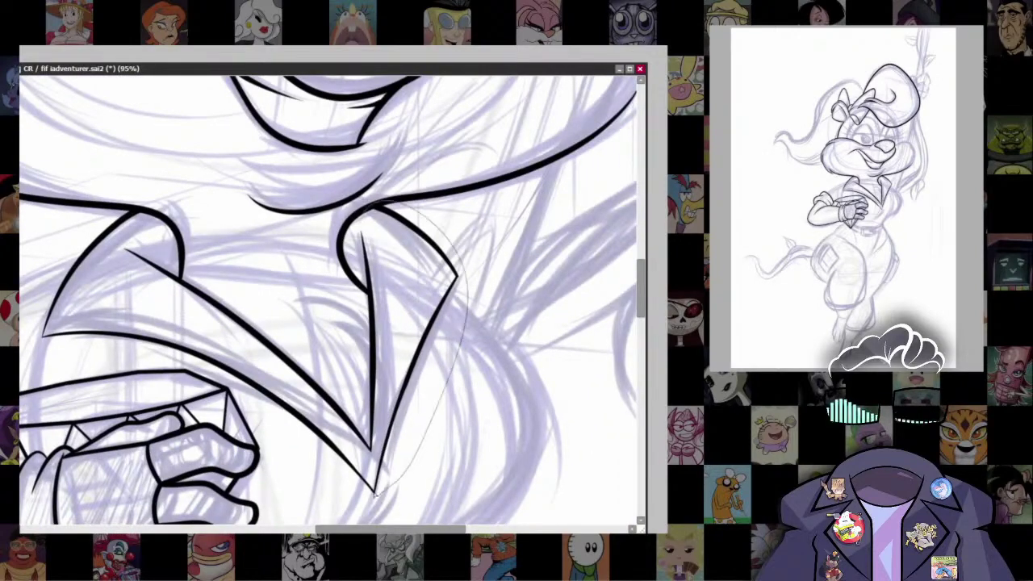
left_click_drag(365, 207, 367, 204)
key("ctrl+t")
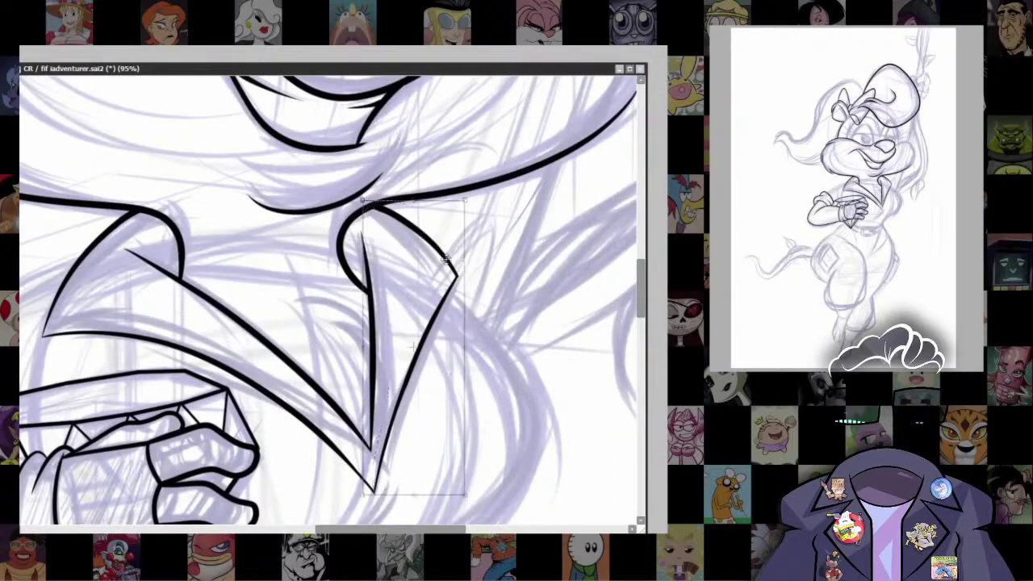
left_click_drag(447, 259, 473, 226)
key("Return")
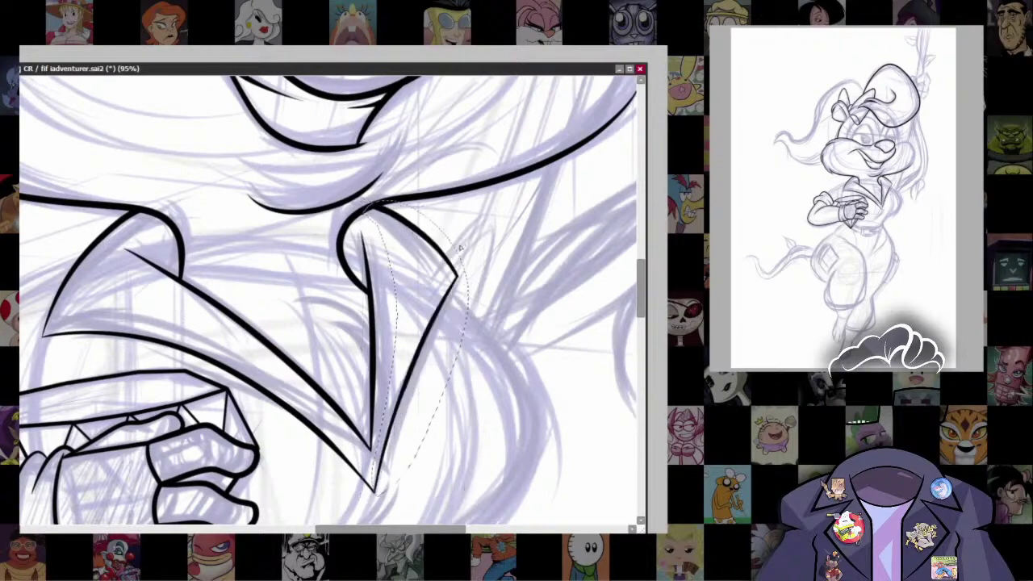
scroll(460, 249, "up", 4)
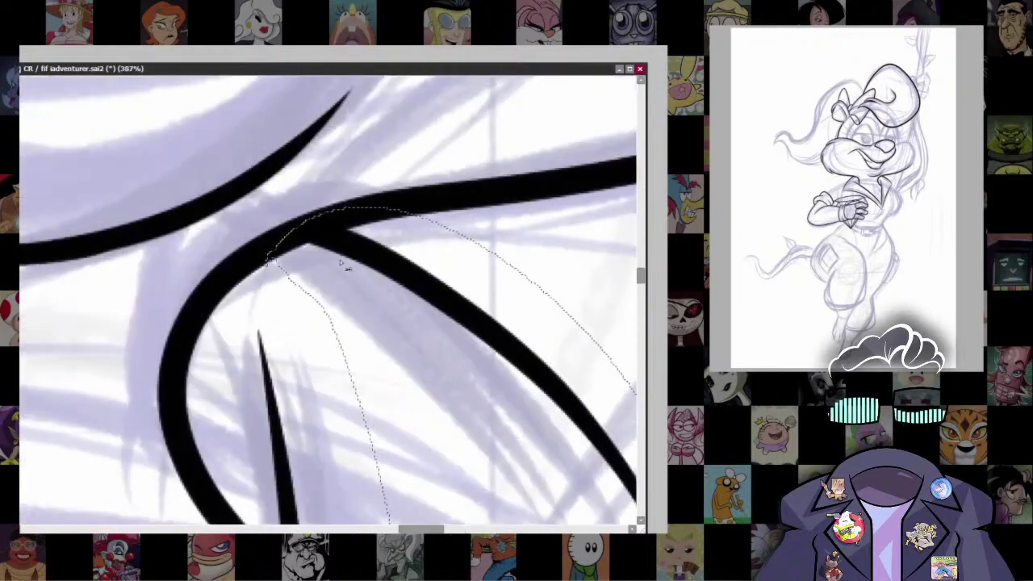
scroll(526, 230, "down", 4)
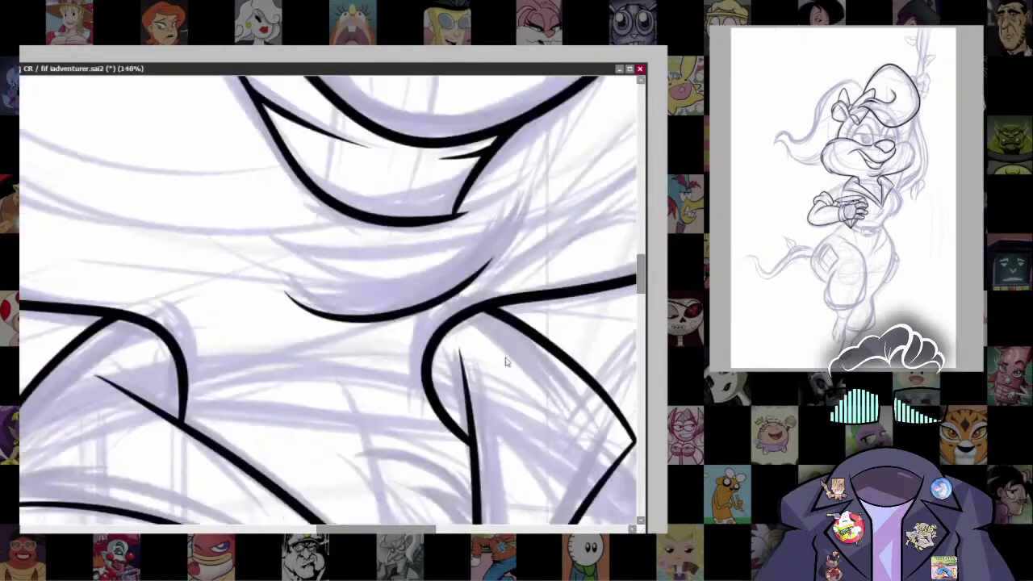
Step: Try to ink the bent leg's trouser outline from the top of the thigh down around the lower leg
scroll(506, 362, "down", 3)
scroll(492, 323, "down", 2)
scroll(487, 304, "up", 1)
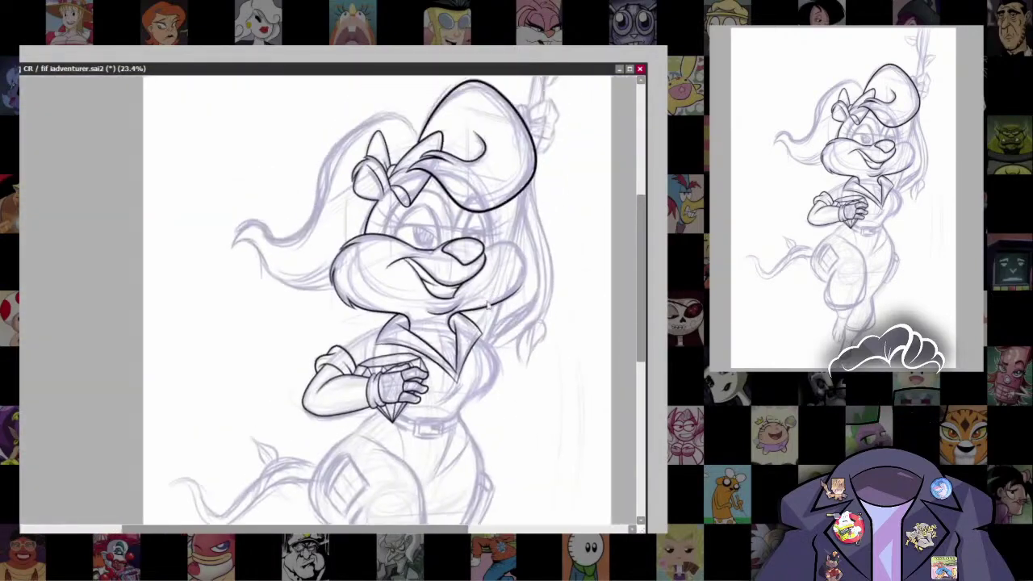
scroll(488, 305, "up", 3)
scroll(468, 303, "down", 10)
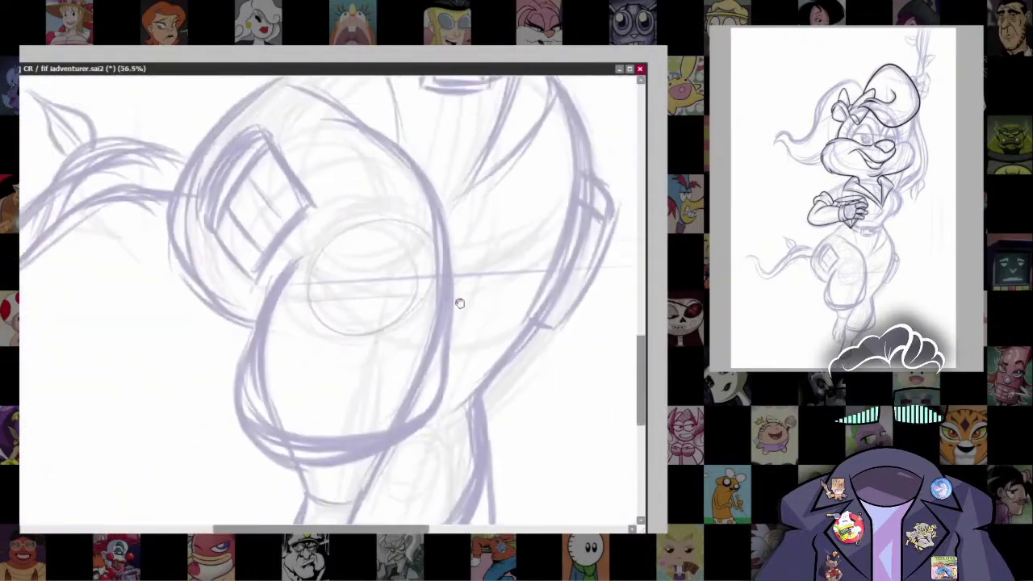
scroll(459, 303, "up", 1)
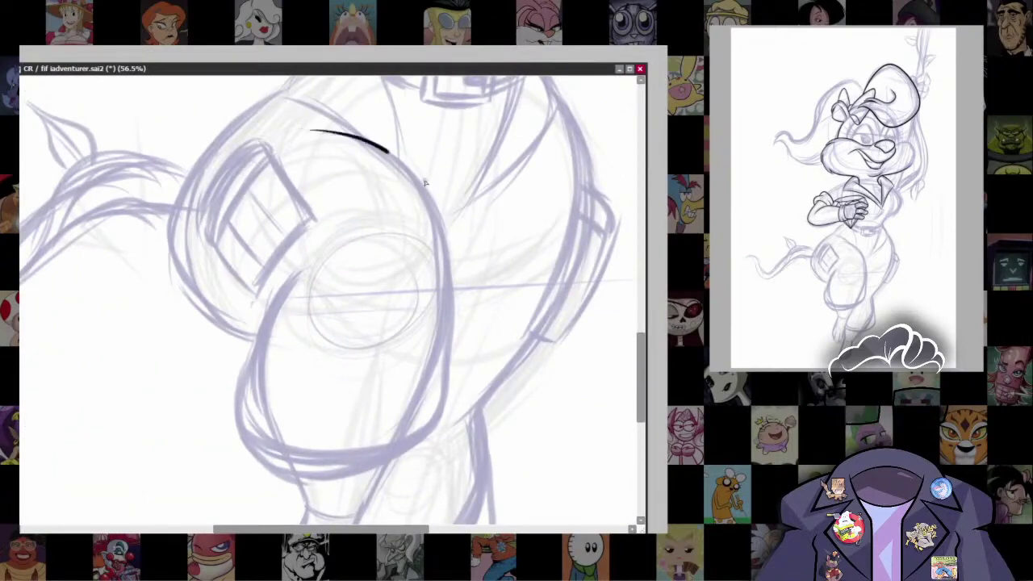
left_click_drag(308, 134, 413, 169)
key("ctrl+z")
mouse_move(312, 132)
left_mouse_down()
mouse_move(454, 283)
mouse_move(433, 394)
left_mouse_up()
mouse_move(349, 476)
left_mouse_down()
mouse_move(242, 426)
mouse_move(274, 258)
left_mouse_up()
key("ctrl+z")
Step: Reduce the brush size and ink the bent leg's outline from the upper thigh around the rounded bottom and back up to the knee crease
key("bracketleft")
mouse_move(307, 135)
left_mouse_down()
mouse_move(427, 194)
mouse_move(430, 207)
left_mouse_up()
key("ctrl+z")
mouse_move(300, 135)
left_mouse_down()
mouse_move(367, 142)
mouse_move(430, 196)
mouse_move(445, 304)
left_mouse_up()
mouse_move(438, 420)
left_mouse_down()
mouse_move(399, 451)
mouse_move(248, 359)
mouse_move(327, 251)
left_mouse_up()
scroll(456, 379, "down", 2)
key("ctrl+z")
key("ctrl+z")
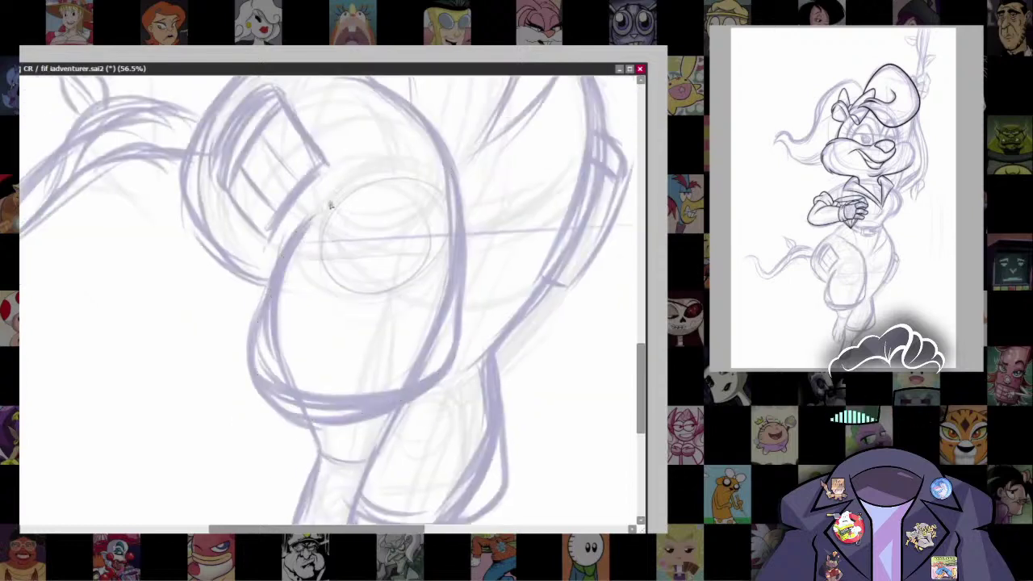
mouse_move(331, 201)
left_mouse_down()
mouse_move(268, 343)
mouse_move(370, 417)
mouse_move(459, 302)
mouse_move(460, 179)
mouse_move(349, 77)
left_mouse_up()
key("ctrl+z")
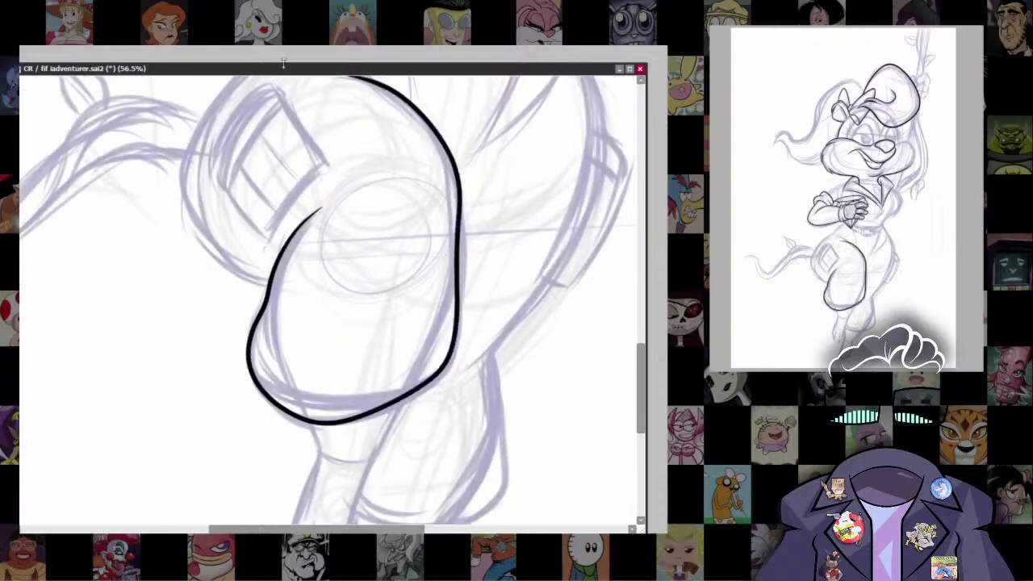
Step: Ink the outer curve of the bent leg's thigh from the hip around to the knee crease and trim its overshoot
scroll(495, 357, "up", 4)
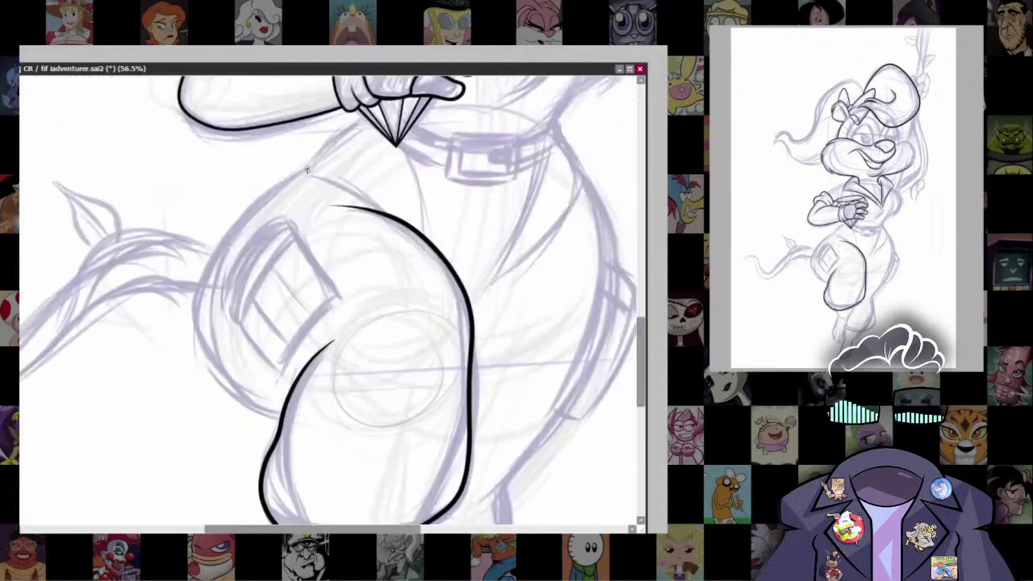
mouse_move(313, 167)
left_mouse_down()
mouse_move(202, 291)
mouse_move(279, 411)
mouse_move(278, 516)
left_mouse_up()
scroll(395, 234, "down", 4)
scroll(312, 164, "up", 4)
key("ctrl+z")
mouse_move(313, 164)
left_mouse_down()
mouse_move(201, 275)
mouse_move(278, 407)
left_mouse_up()
key("ctrl+z")
mouse_move(312, 166)
left_mouse_down()
mouse_move(196, 289)
mouse_move(279, 408)
left_mouse_up()
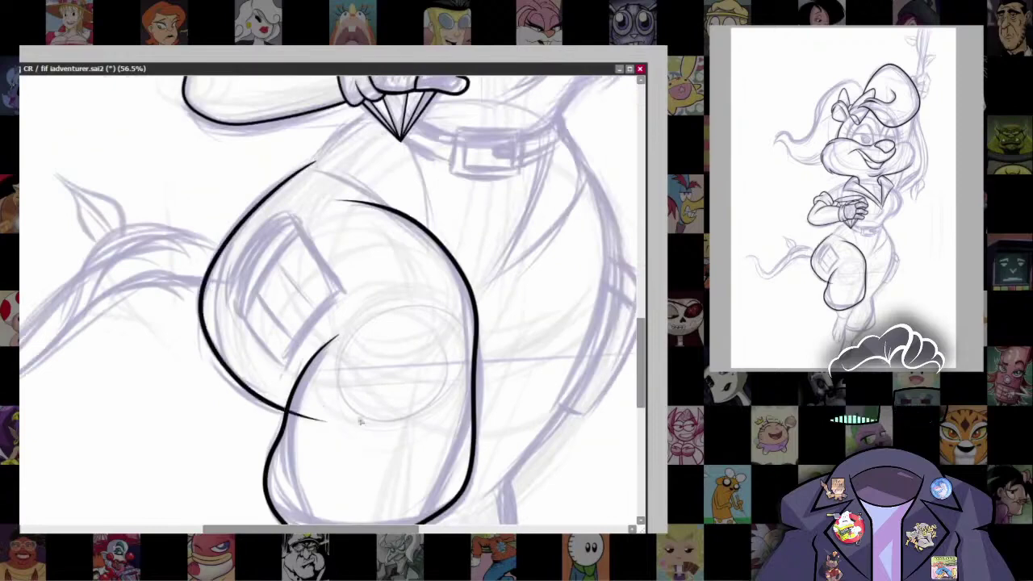
scroll(363, 368, "down", 2)
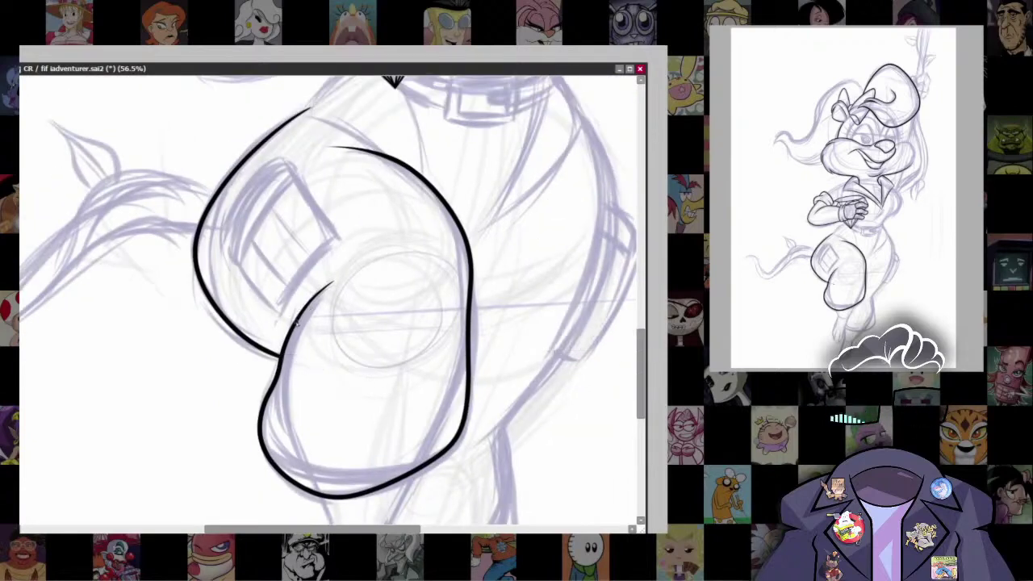
Step: Ink short trouser folds at the knee crease and upper thigh, plus the curved fold between the thigh and the far hip
left_click_drag(425, 301, 399, 406)
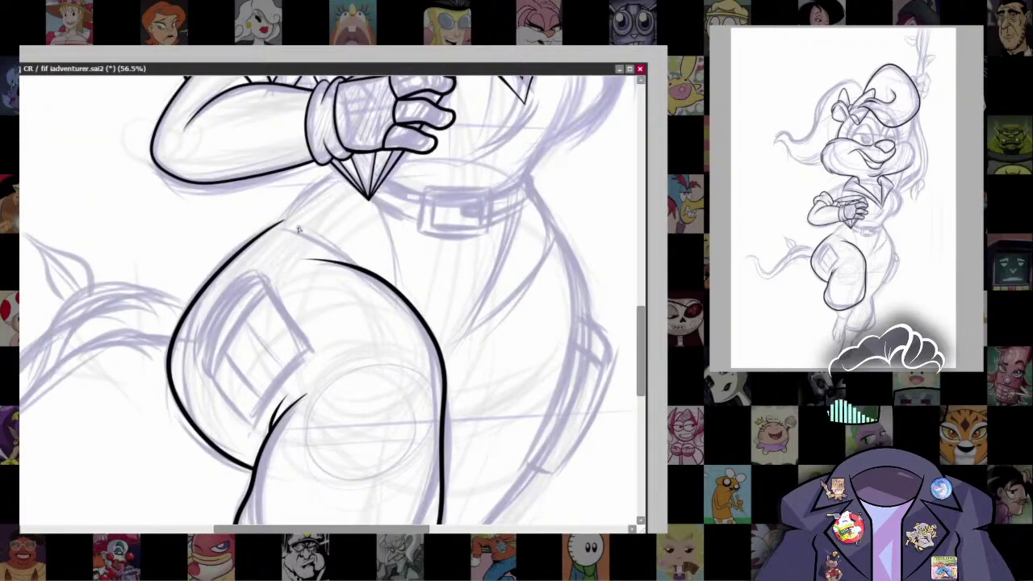
scroll(375, 250, "down", 1)
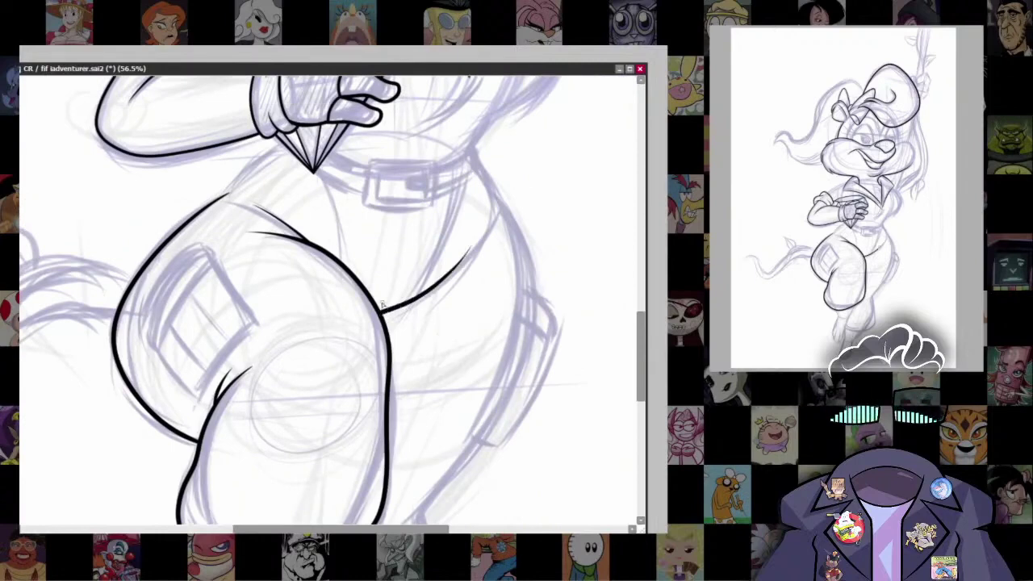
Step: Ink the hip line from the top of the thigh up to the gem beneath the gloved hand
scroll(382, 304, "up", 4)
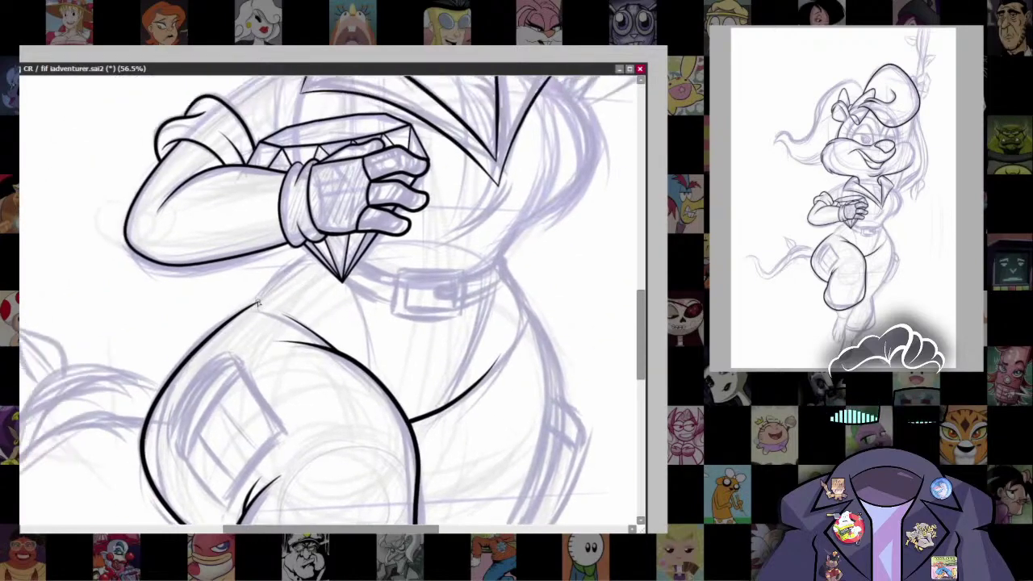
key("ctrl+z")
left_click_drag(257, 302, 326, 241)
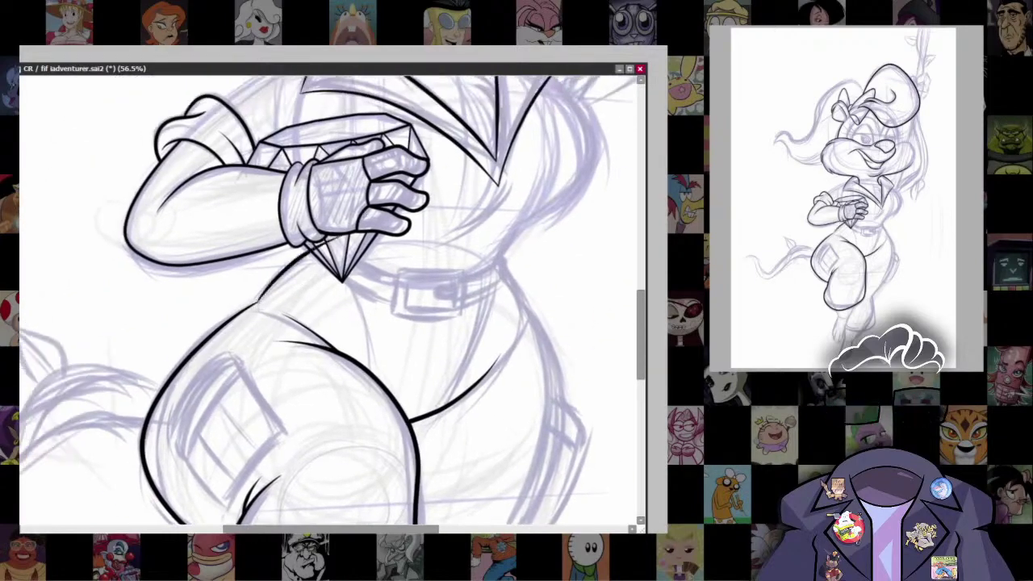
Step: Redraw the hip line from the thigh up to the gem and thicken the thigh line where the two meet
scroll(376, 295, "up", 4)
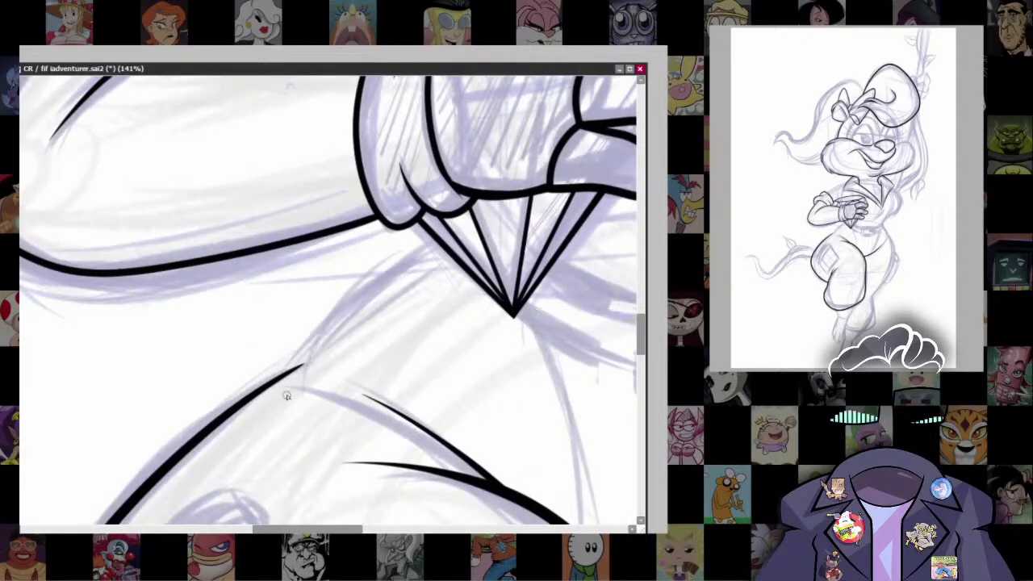
left_click_drag(286, 396, 468, 225)
left_click_drag(291, 392, 365, 297)
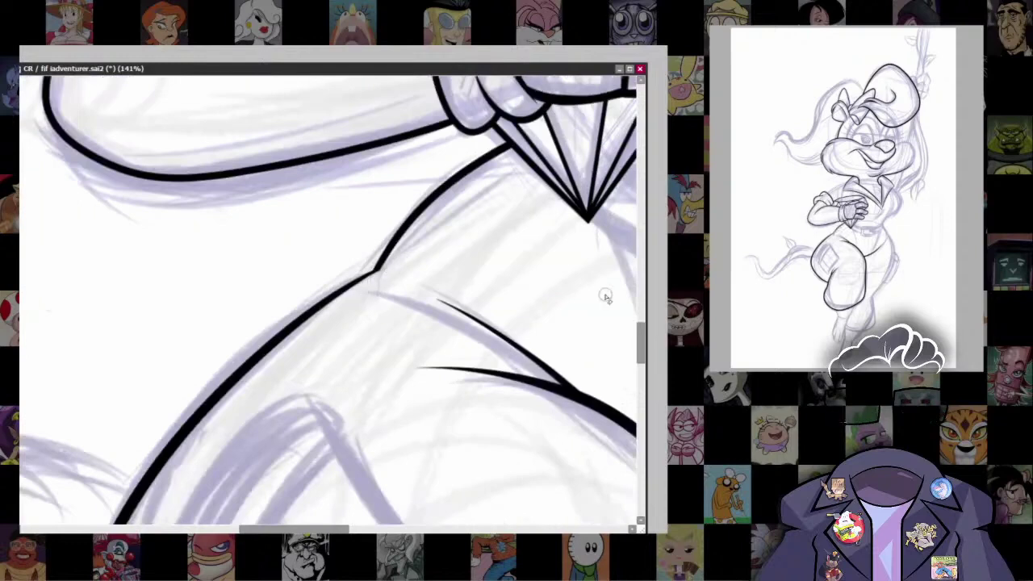
scroll(407, 277, "up", 3)
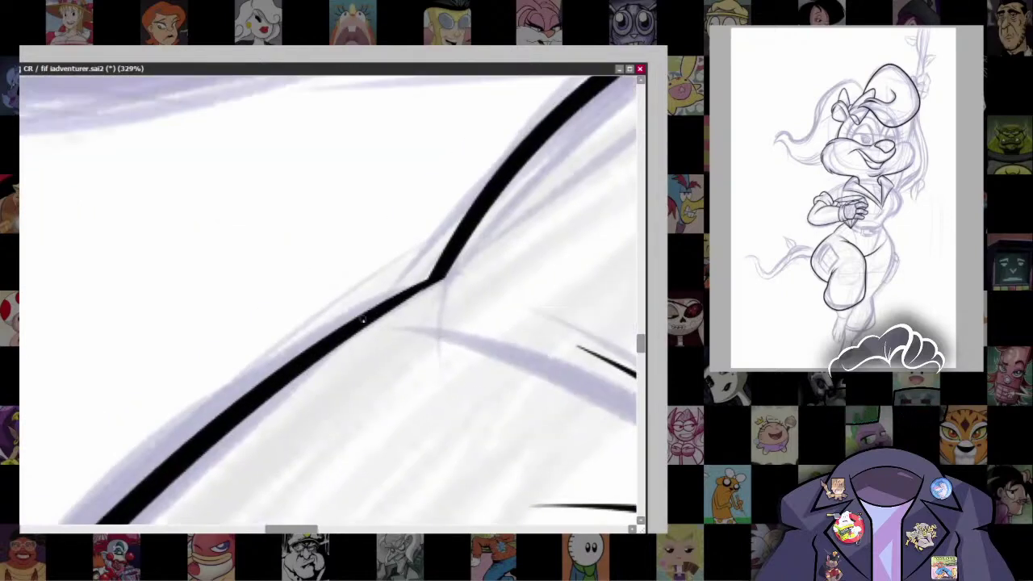
left_click_drag(266, 384, 436, 268)
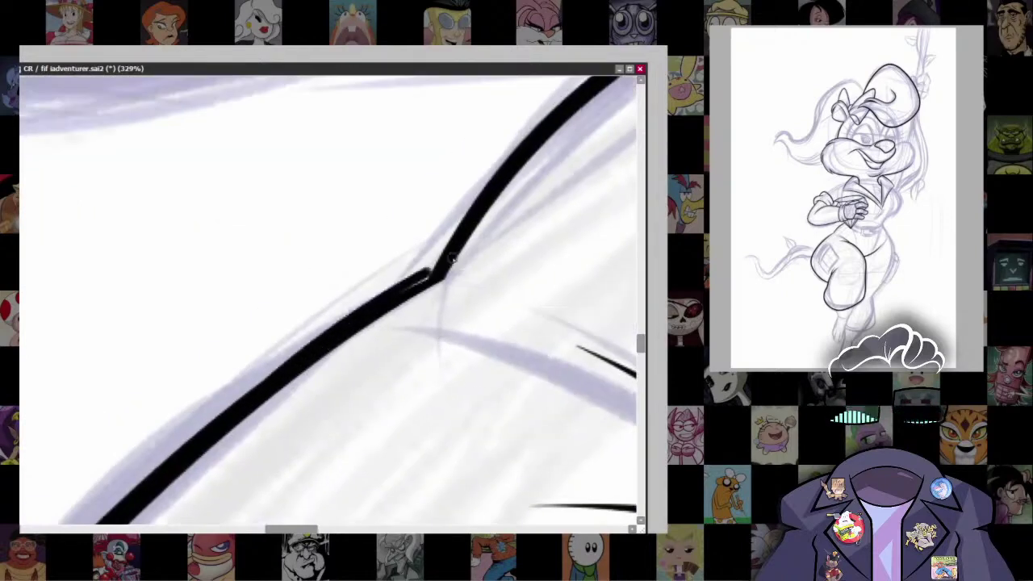
key("ctrl+z")
left_click_drag(268, 383, 436, 270)
key("ctrl+z")
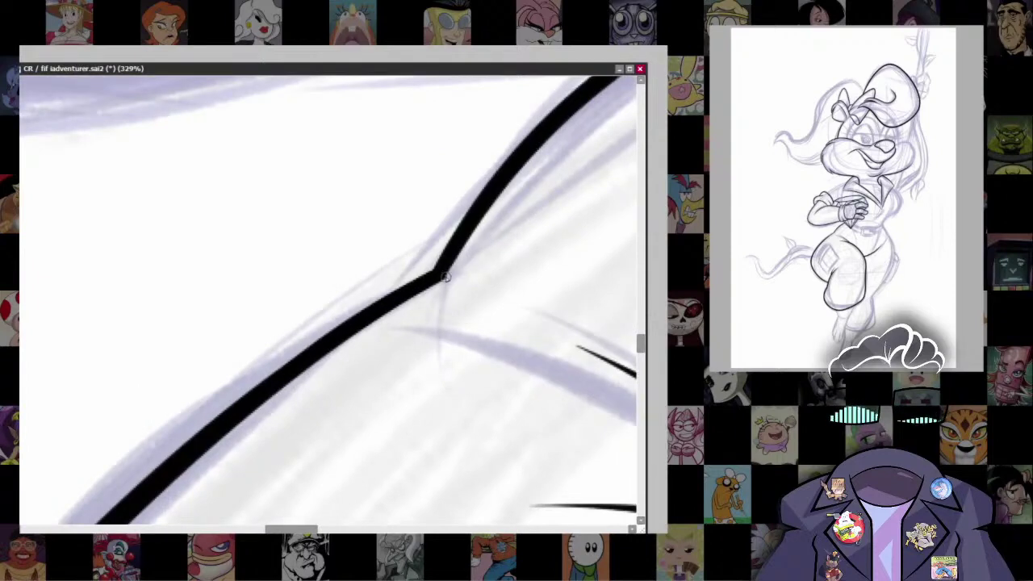
Step: Check the inked leg and hip lines with the rough sketch temporarily hidden
scroll(401, 207, "down", 6)
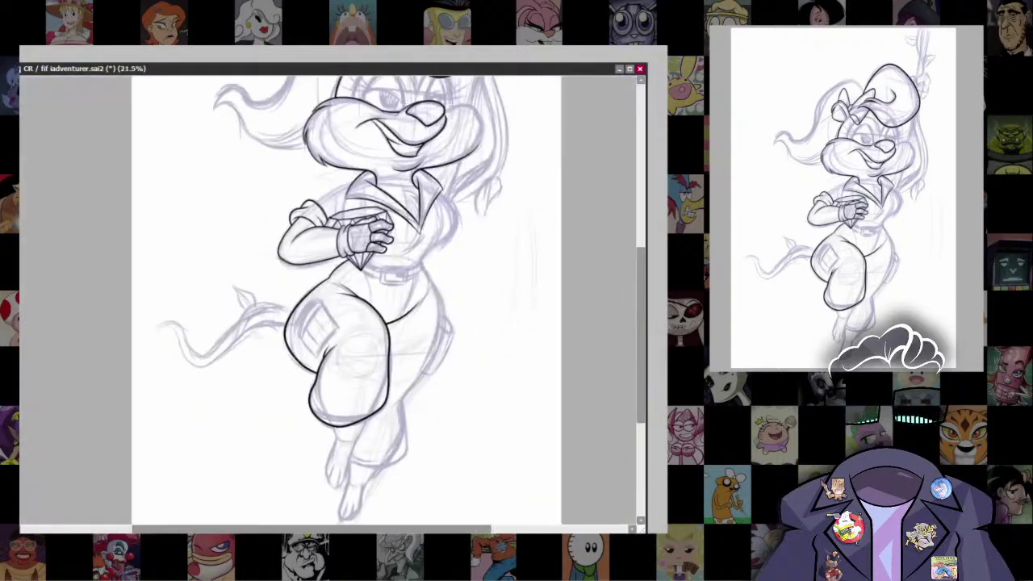
key("h")
scroll(455, 312, "up", 3)
scroll(480, 388, "down", 3)
scroll(479, 389, "up", 3)
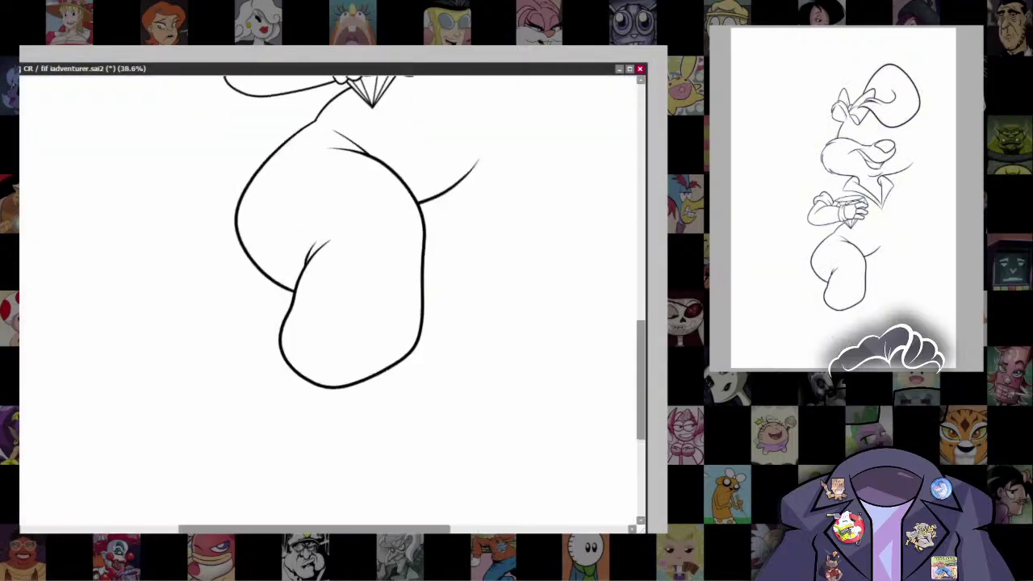
key("h")
Step: With a brush size of 16, ink the outline of the bent leg's ankle and foot below the trouser cuff
scroll(288, 316, "up", 3)
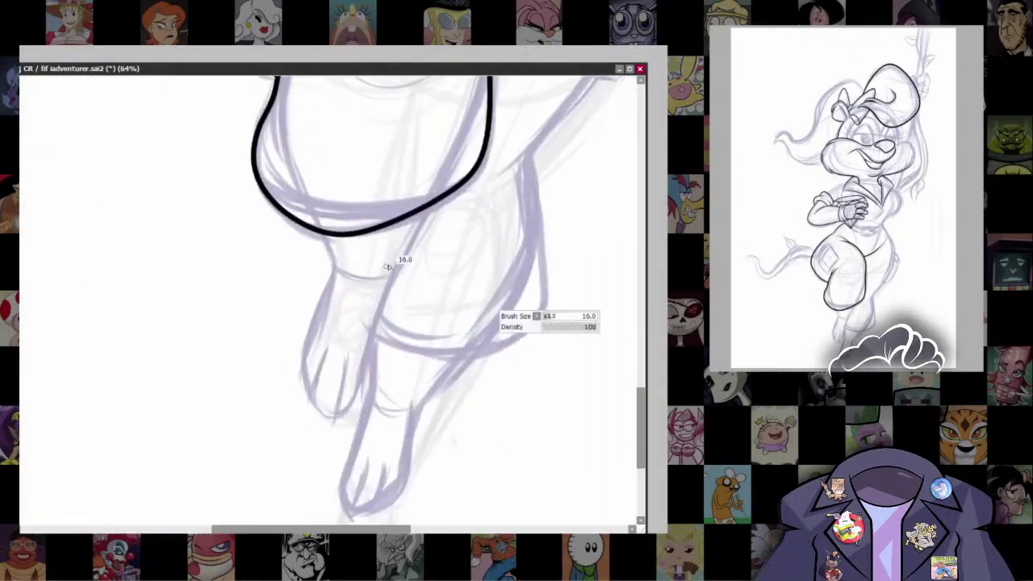
mouse_move(446, 184)
left_mouse_down()
mouse_move(398, 267)
mouse_move(350, 407)
mouse_move(324, 417)
mouse_move(302, 359)
mouse_move(330, 280)
mouse_move(317, 179)
left_mouse_up()
key("ctrl+z")
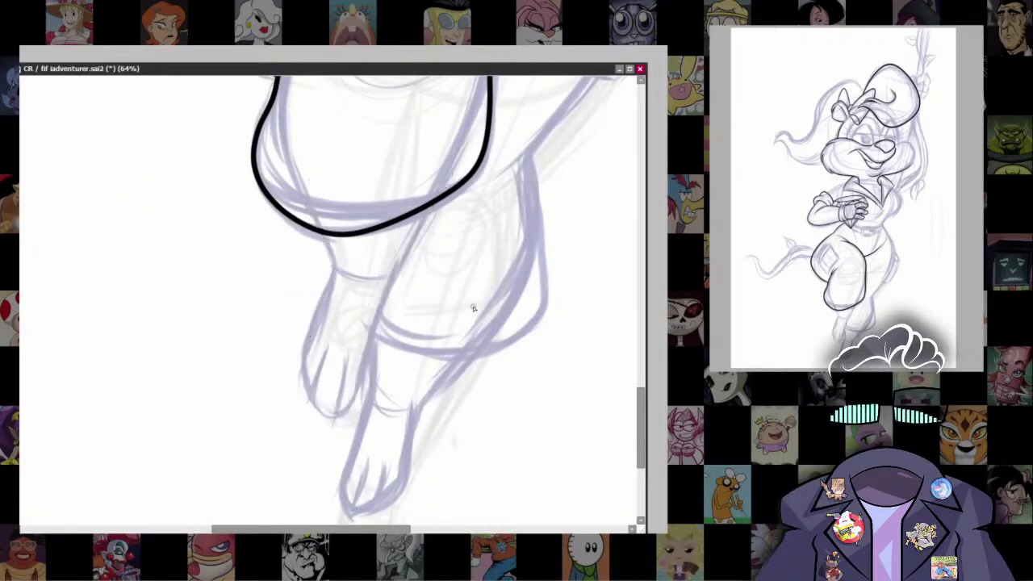
mouse_move(458, 159)
left_mouse_down()
mouse_move(410, 243)
mouse_move(352, 397)
mouse_move(316, 283)
mouse_move(323, 184)
left_mouse_up()
Step: Ink the toe lines on the bent leg's foot and erase the ankle lines that overshoot into the trouser leg
scroll(384, 237, "down", 2)
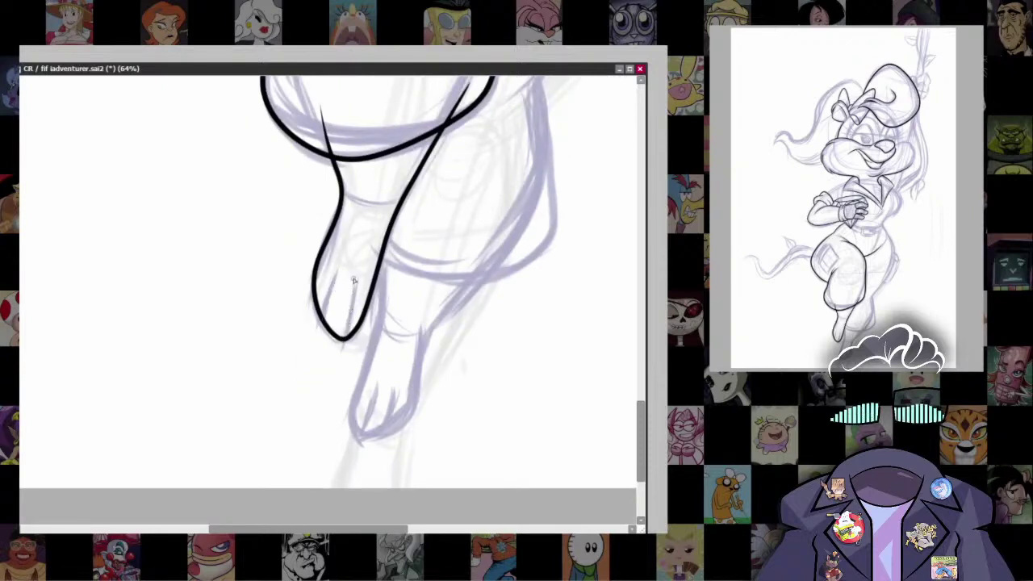
left_click_drag(355, 278, 347, 319)
scroll(528, 233, "up", 1)
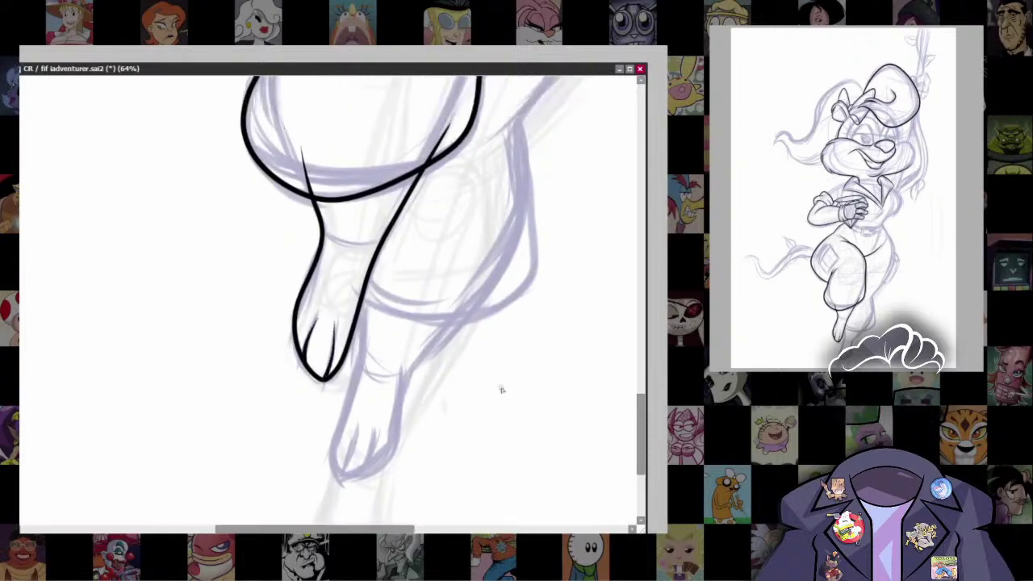
scroll(421, 336, "up", 4)
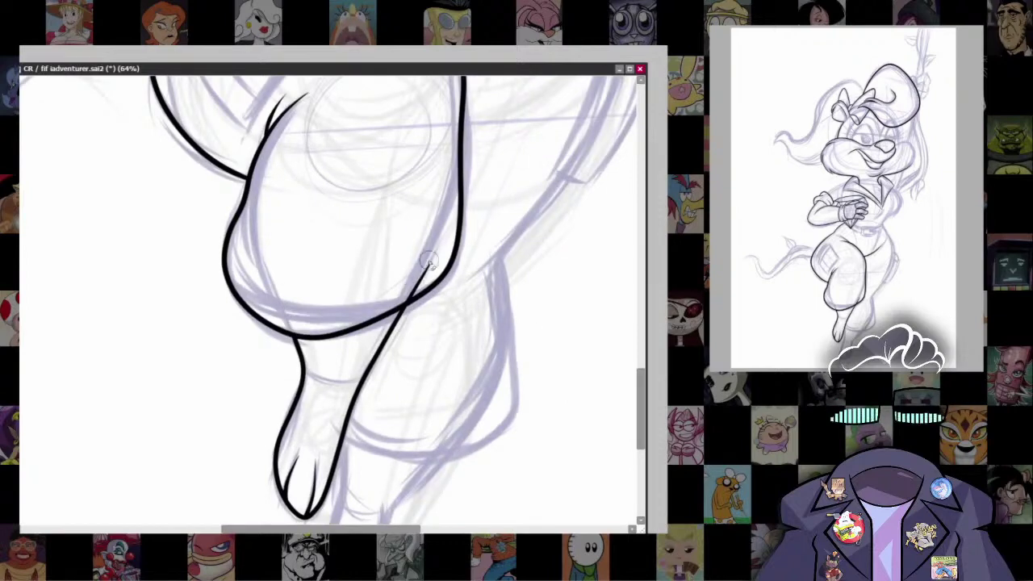
scroll(372, 298, "down", 5)
Step: Ink the straight leg's lower trouser outline from the knee down around the cuff to the bent leg's foot
scroll(439, 314, "up", 3)
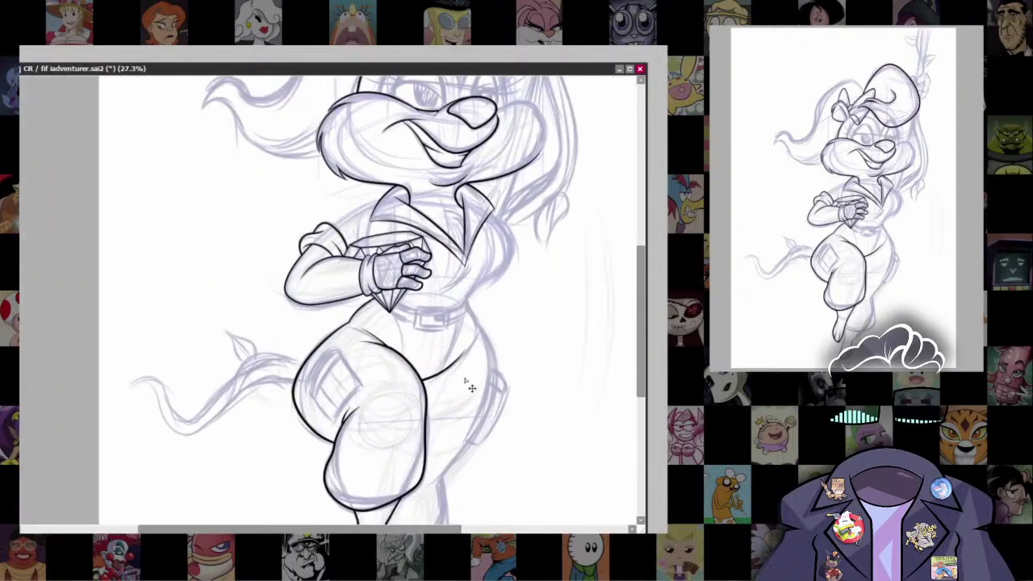
scroll(439, 314, "up", 2)
scroll(533, 403, "up", 1)
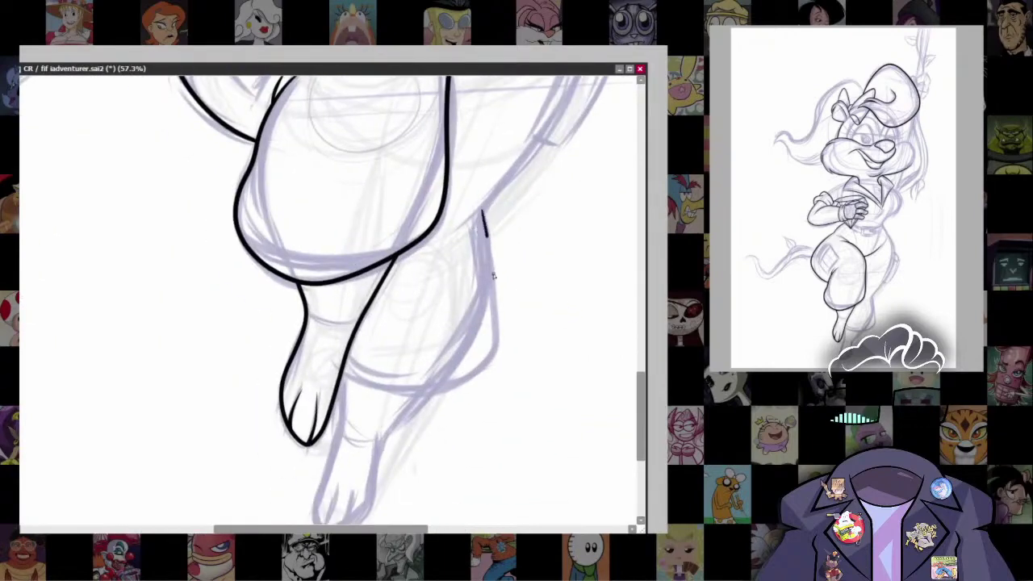
key("ctrl+z")
mouse_move(482, 208)
left_mouse_down()
mouse_move(495, 330)
mouse_move(487, 360)
mouse_move(406, 390)
mouse_move(351, 377)
left_mouse_up()
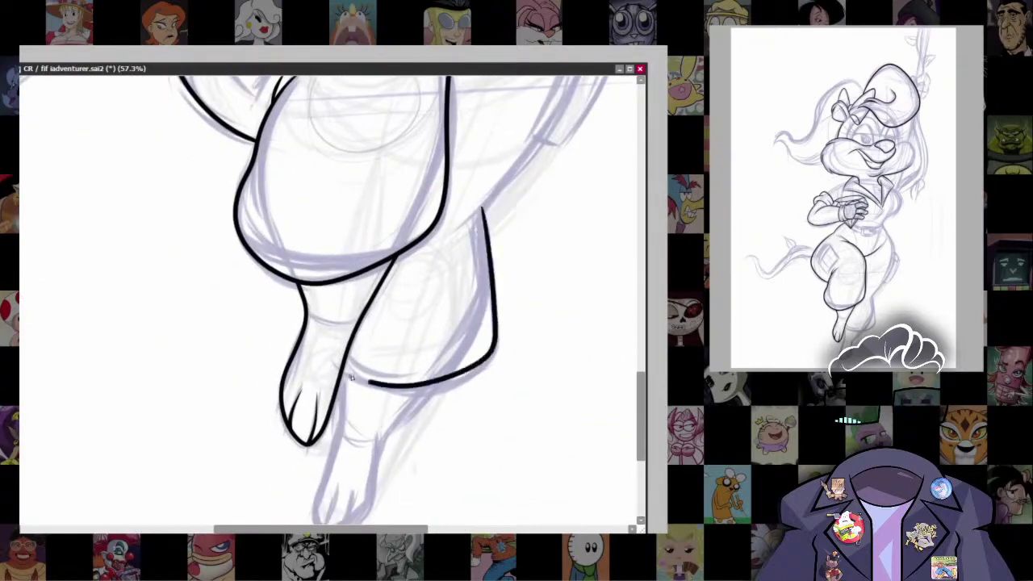
Step: Ink the curved shirt fold that sweeps from below the collar's point towards the gloved hand
scroll(521, 299, "up", 2)
left_click_drag(521, 299, 452, 355)
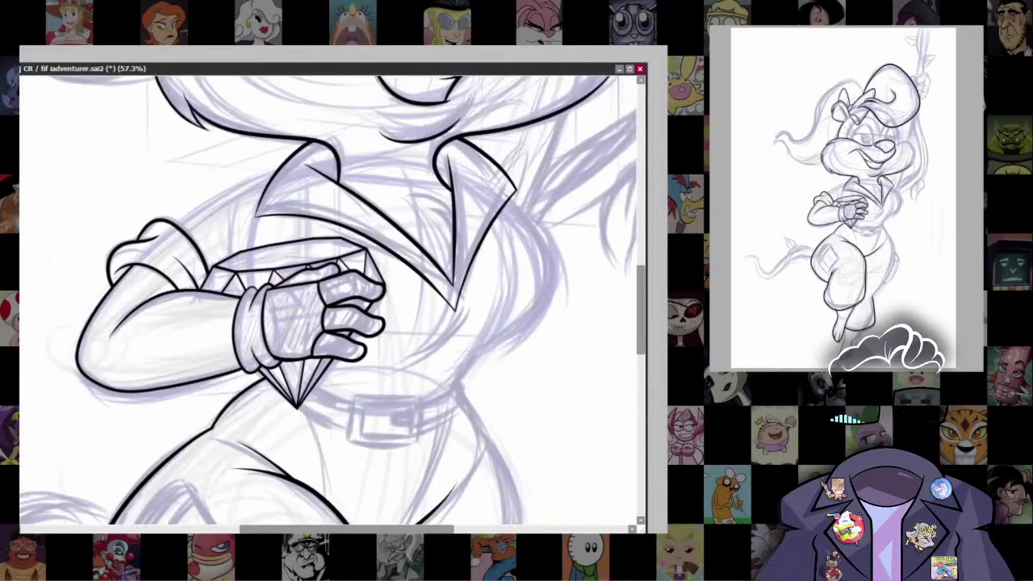
scroll(452, 355, "up", 1)
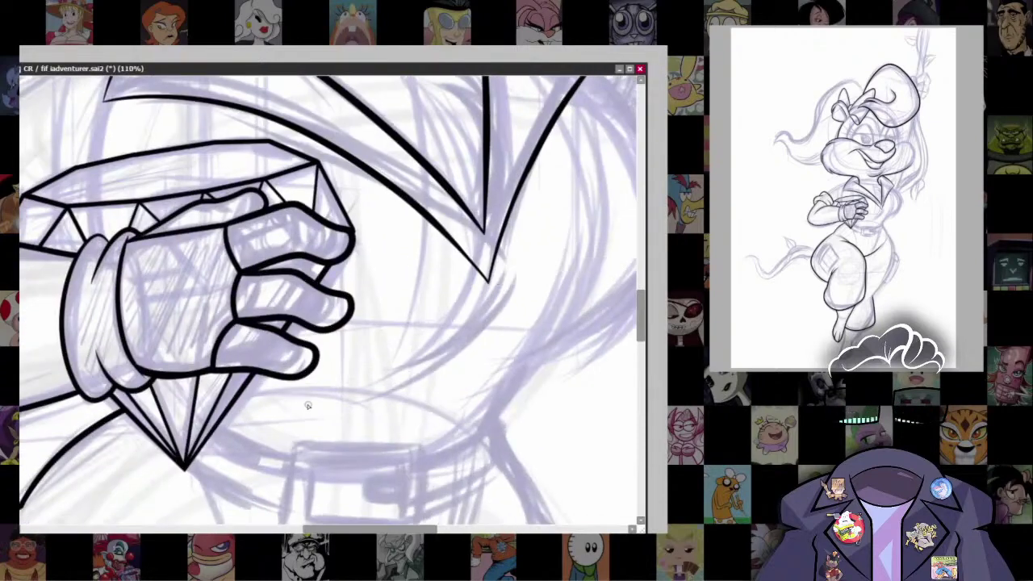
Step: Ink the upper chest fur tufts so that they overlap the inner edge of the far collar flap
scroll(360, 386, "up", 3)
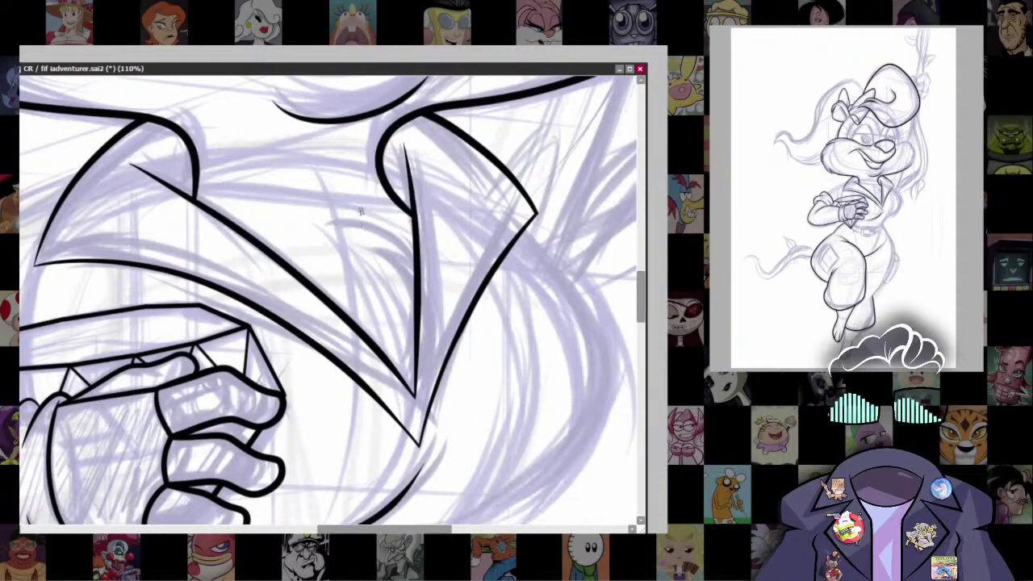
mouse_move(320, 230)
left_mouse_down()
mouse_move(380, 217)
mouse_move(410, 246)
left_mouse_up()
key("ctrl+z")
key("ctrl+z")
key("ctrl+z")
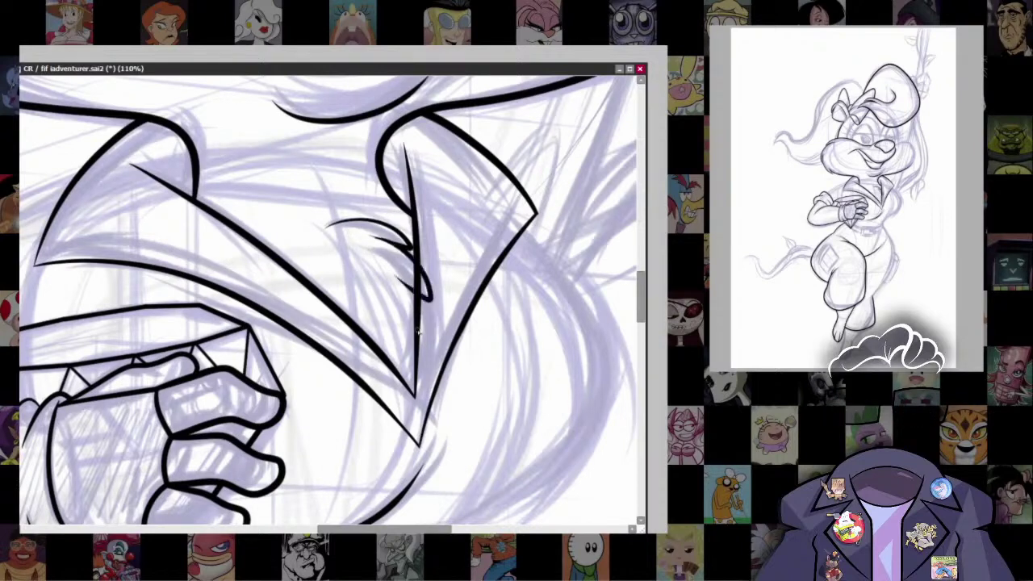
Step: Ink the lowest fur curve from the last chest tuft down to the inner point of the collar
left_click_drag(424, 313, 422, 356)
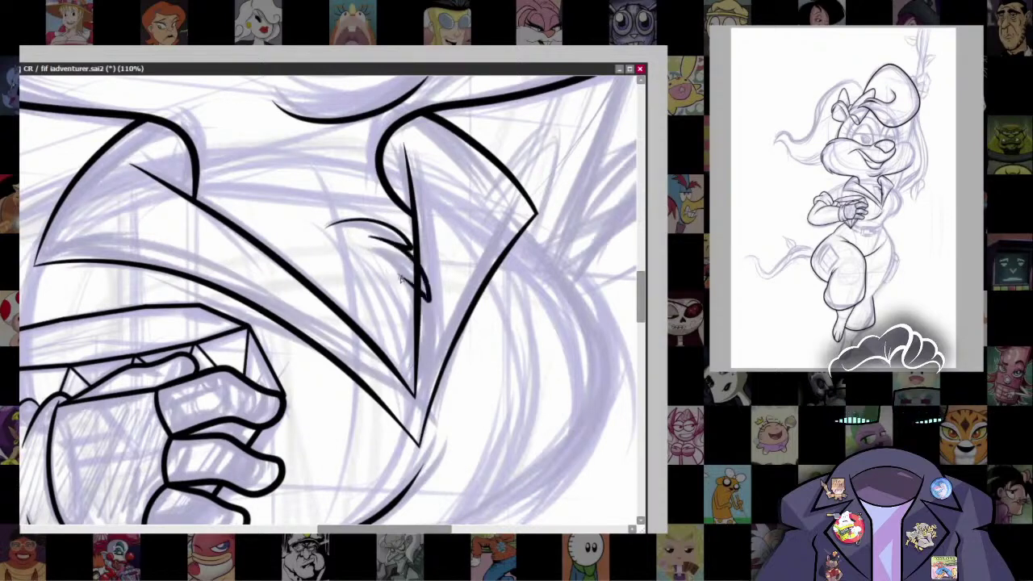
key("ctrl+z")
mouse_move(400, 275)
left_mouse_down()
mouse_move(425, 357)
mouse_move(411, 394)
left_mouse_up()
key("ctrl+z")
key("ctrl+z")
left_click_drag(428, 299, 404, 395)
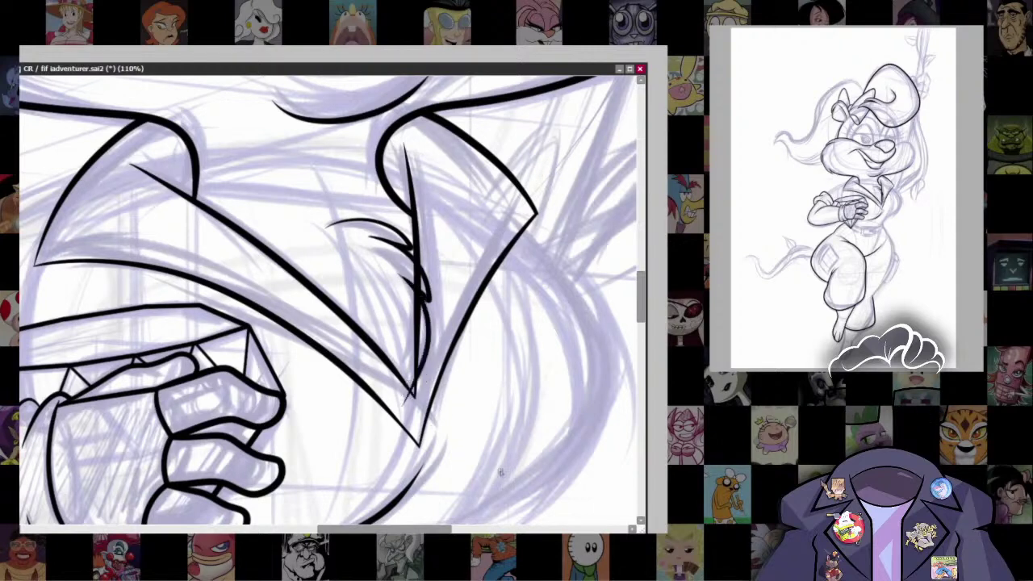
key("ctrl+z")
left_click_drag(428, 299, 403, 396)
scroll(661, 342, "down", 2)
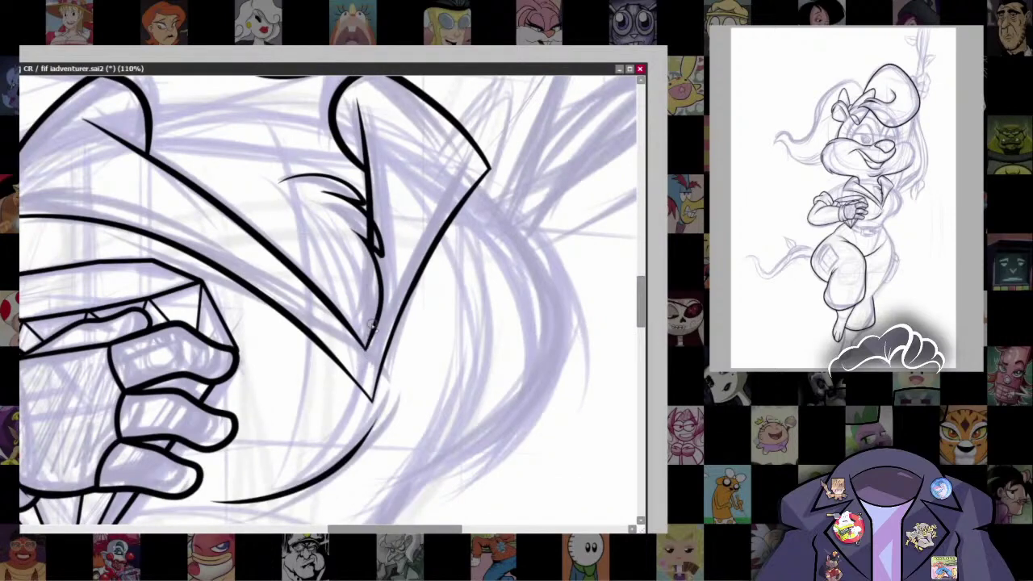
Step: Erase the collar's inner edge where the chest fur overlaps it and clean up the tips of the tufts
left_click_drag(371, 325, 356, 419)
left_click_drag(361, 345, 355, 420)
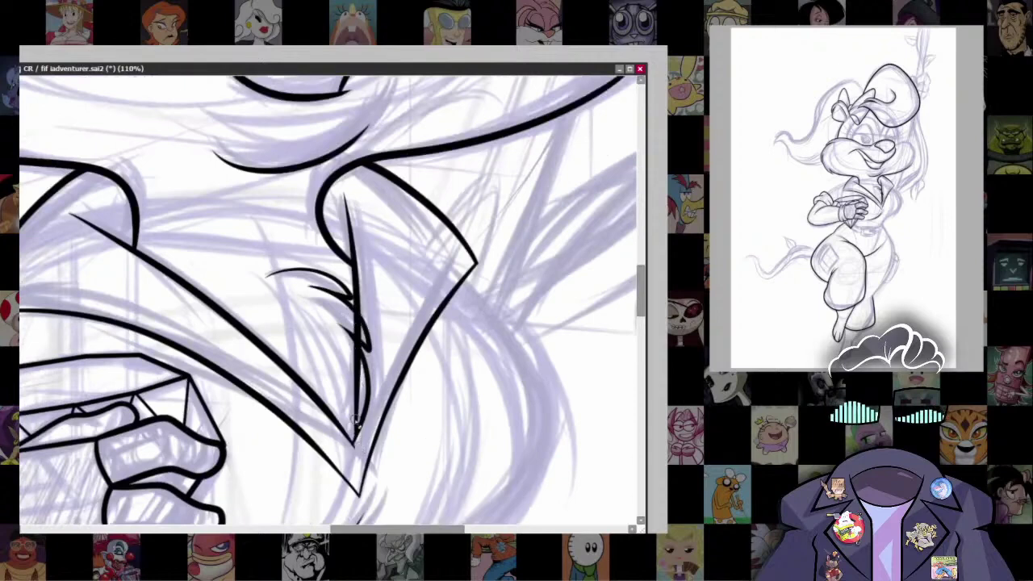
key("ctrl+z")
key("ctrl+z")
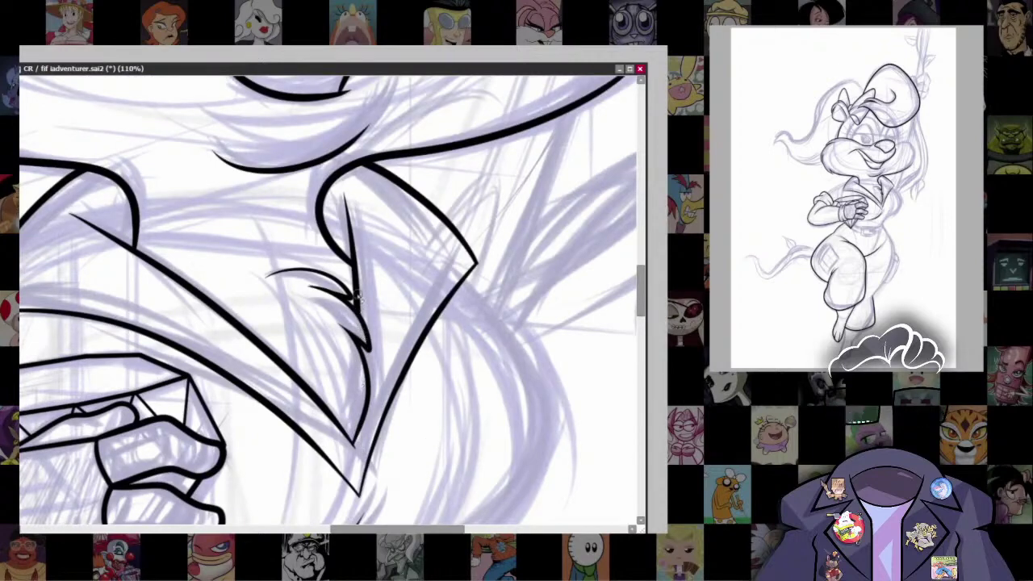
scroll(358, 295, "up", 2)
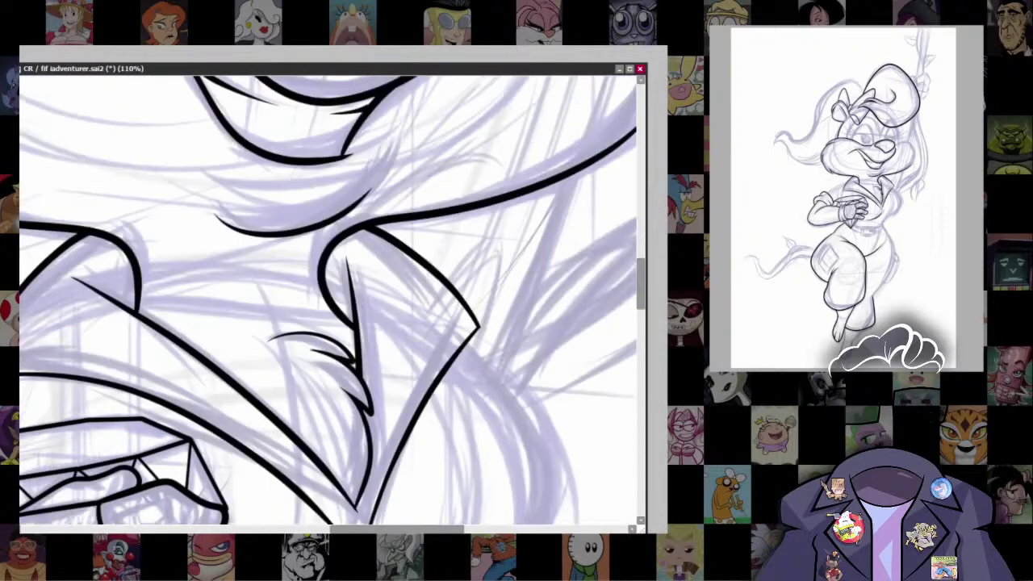
scroll(431, 90, "up", 6)
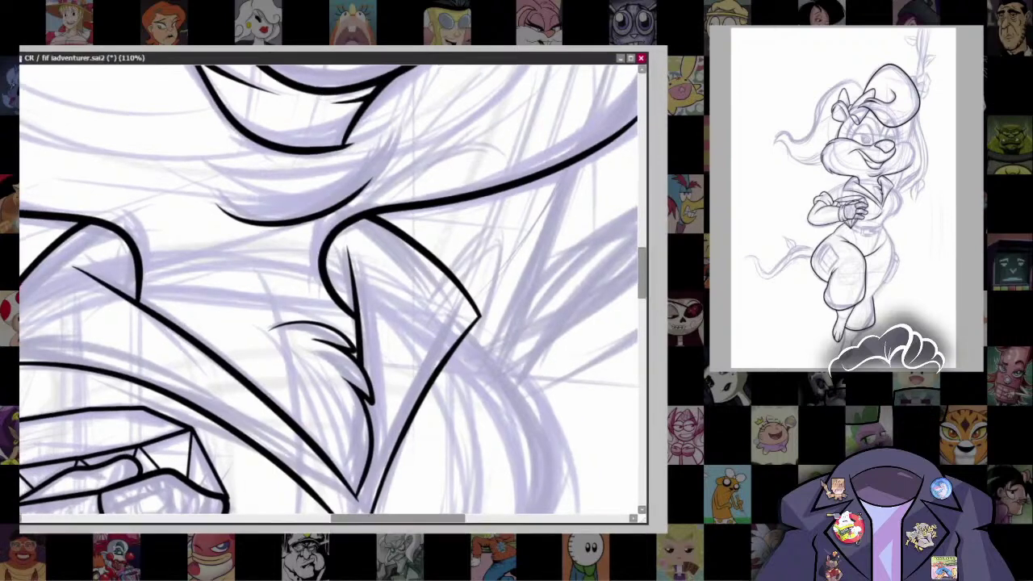
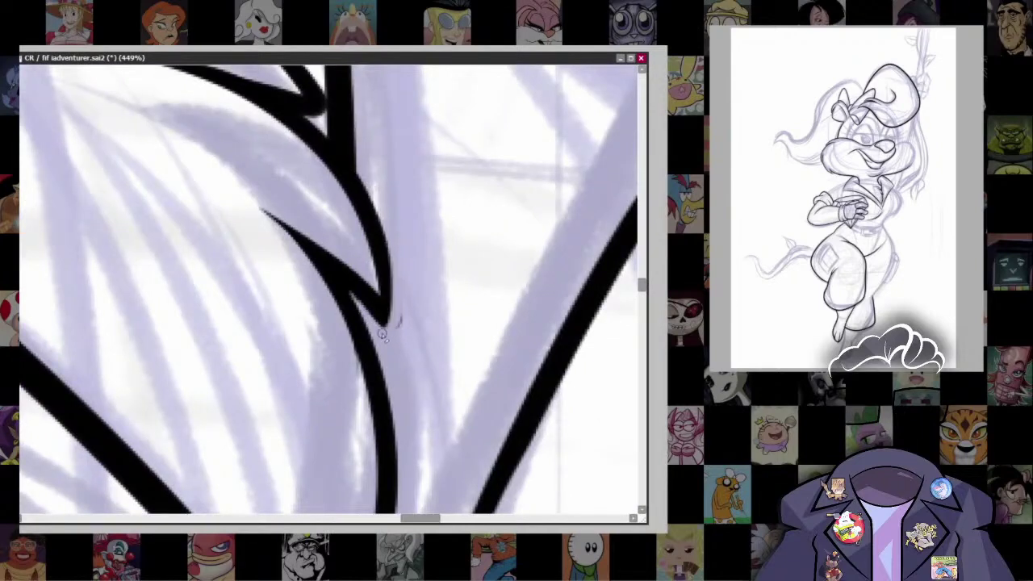
scroll(418, 323, "up", 4)
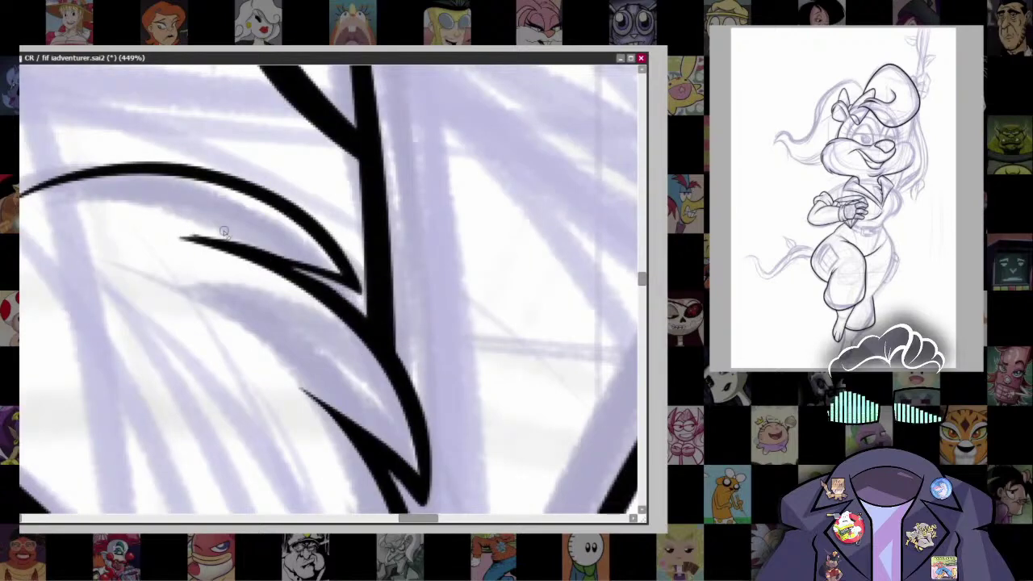
Step: Ink the straight leg's outer contour from the hip down to the knee and nudge it slightly with a transform
scroll(570, 419, "down", 8)
left_click_drag(528, 281, 477, 305)
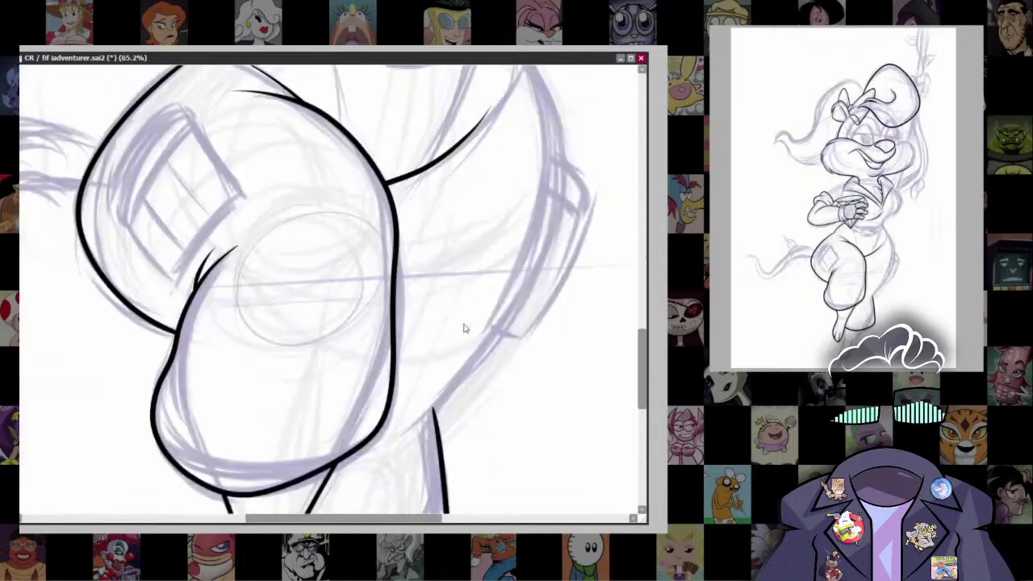
scroll(464, 328, "down", 4)
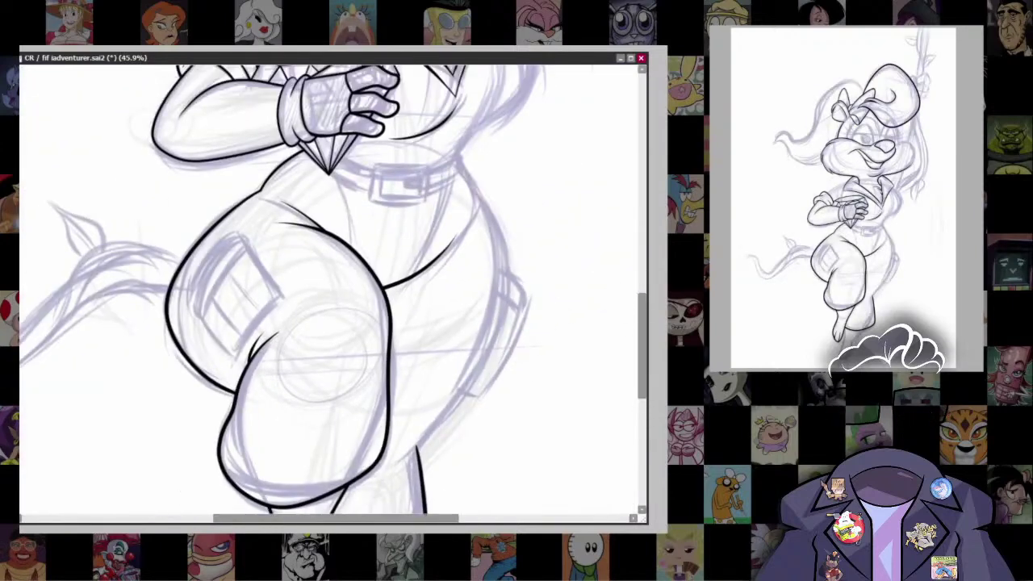
mouse_move(478, 192)
left_mouse_down()
mouse_move(505, 299)
mouse_move(434, 430)
left_mouse_up()
key("ctrl+z")
mouse_move(483, 192)
left_mouse_down()
mouse_move(501, 346)
mouse_move(395, 468)
left_mouse_up()
key("ctrl+z")
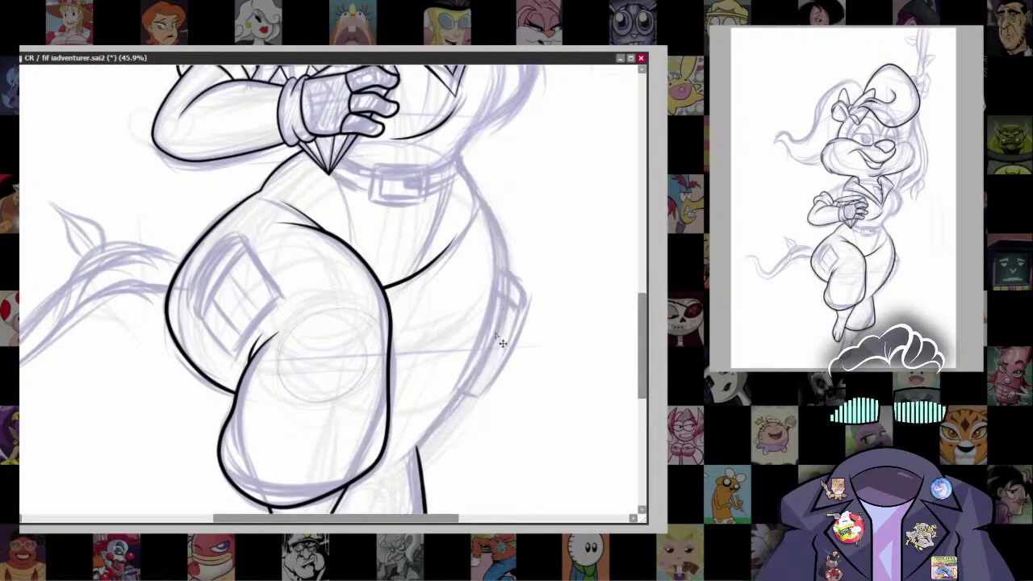
mouse_move(488, 201)
left_mouse_down()
mouse_move(396, 472)
mouse_move(372, 440)
left_mouse_up()
key("ctrl+z")
mouse_move(459, 163)
left_mouse_down()
mouse_move(479, 216)
mouse_move(439, 371)
mouse_move(355, 452)
left_mouse_up()
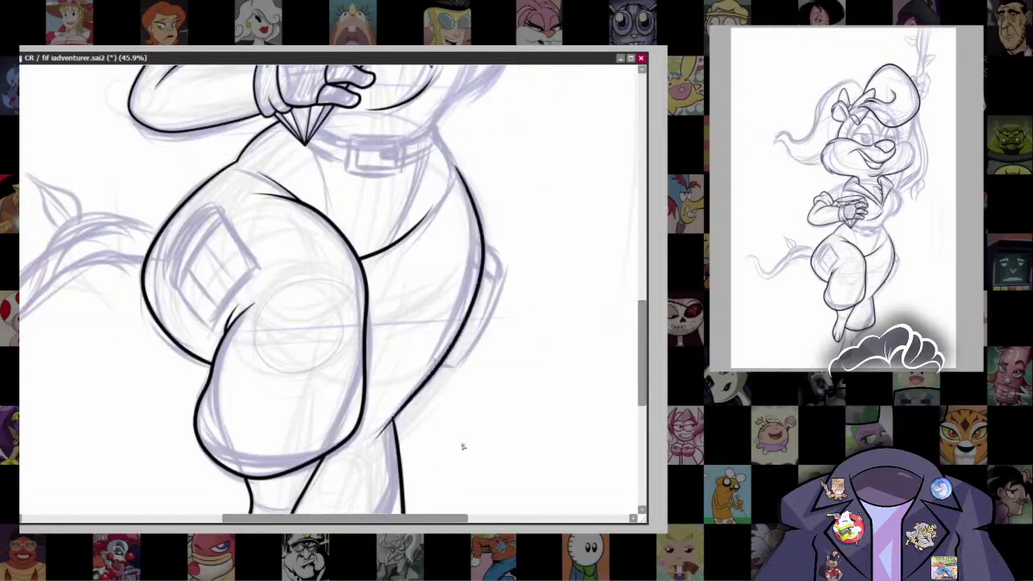
key("ctrl+t")
left_click_drag(427, 441, 430, 441)
key("Return")
Step: Ink the outer contour of the chest from the far collar flap's tip around and in toward the waist
scroll(566, 315, "down", 2)
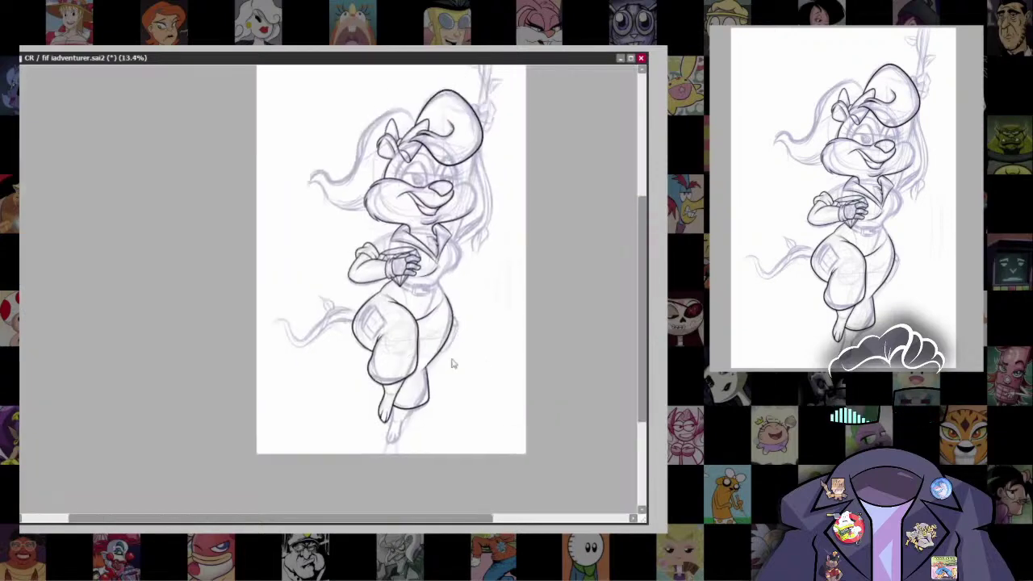
scroll(614, 327, "up", 4)
left_click_drag(614, 327, 413, 461)
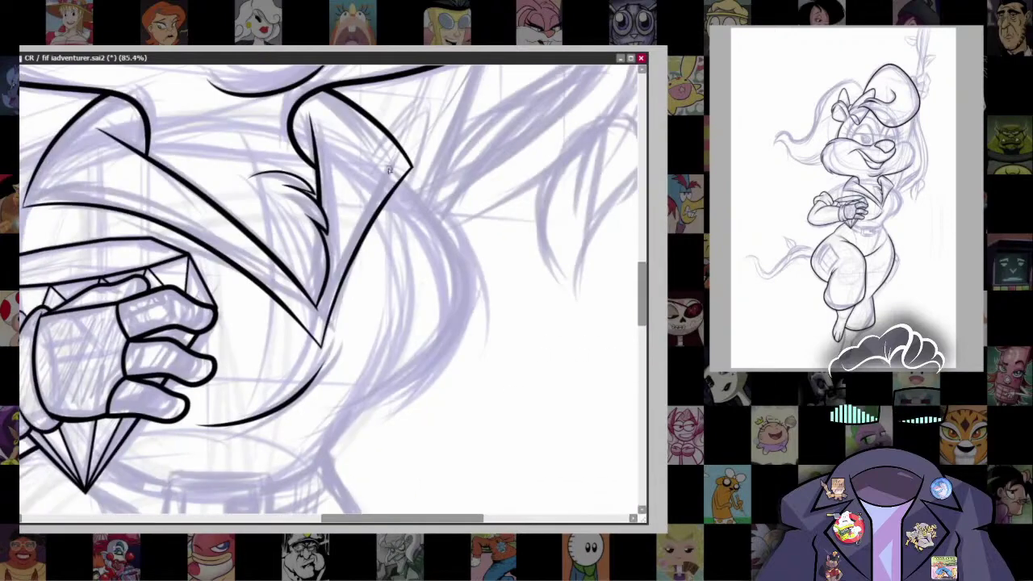
left_click_drag(377, 169, 452, 356)
key("ctrl+z")
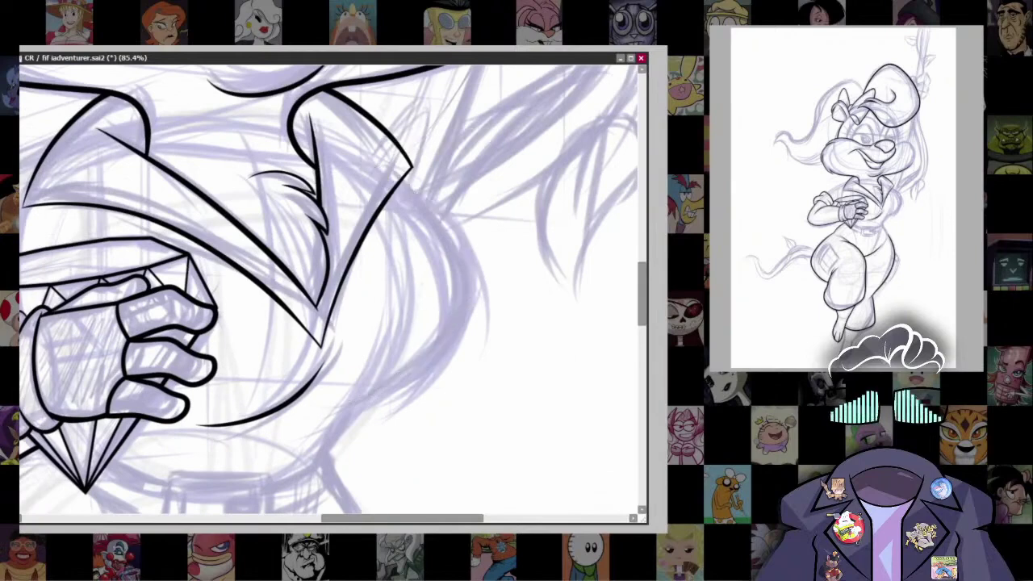
left_click_drag(389, 168, 462, 339)
key("ctrl+z")
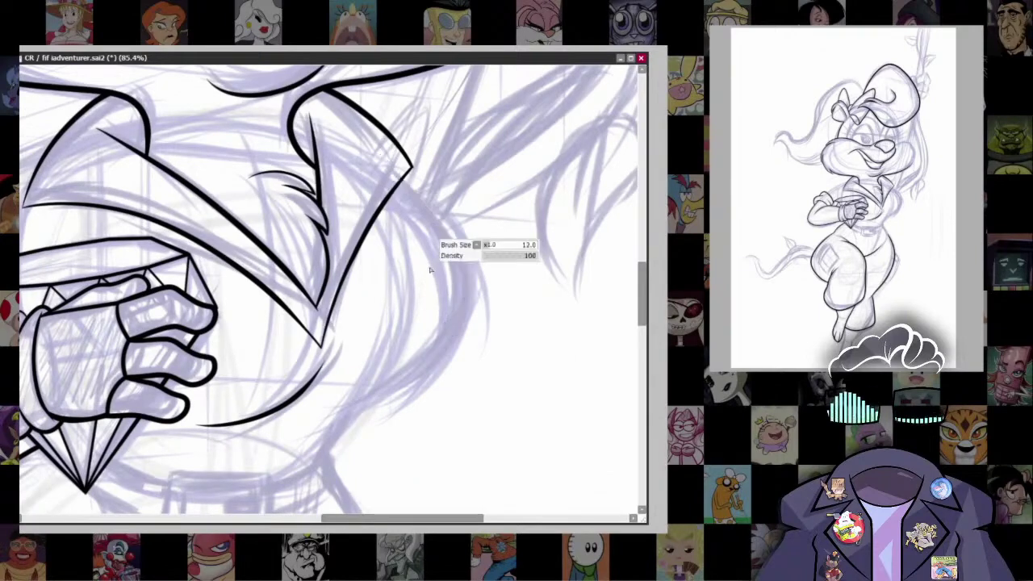
mouse_move(362, 140)
left_mouse_down()
mouse_move(393, 174)
mouse_move(460, 333)
mouse_move(331, 386)
left_mouse_up()
Step: Ink the short side line of the waist from under the chest contour down to the belt
left_click_drag(439, 408, 471, 243)
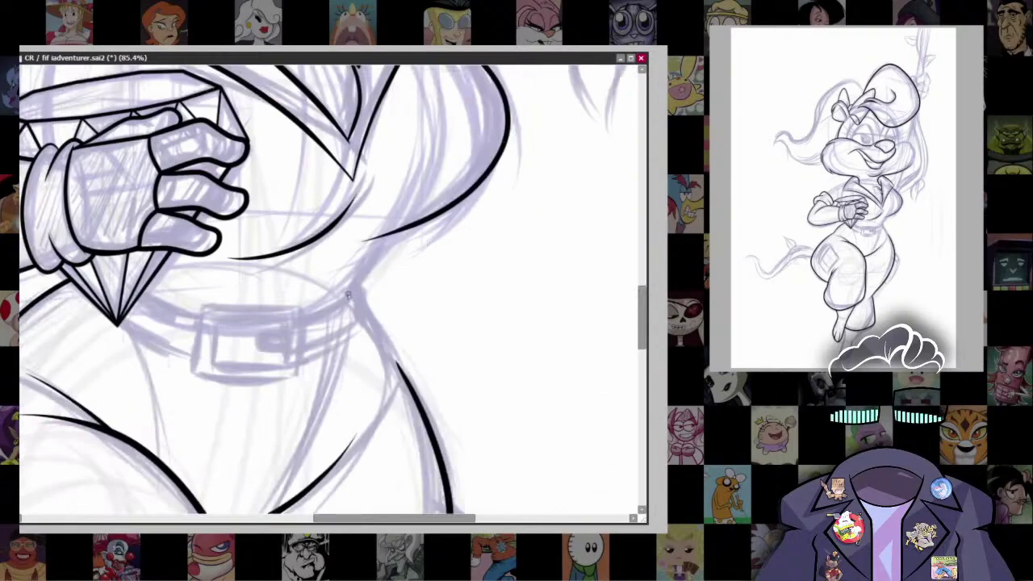
mouse_move(373, 261)
left_mouse_down()
mouse_move(348, 295)
mouse_move(400, 230)
left_mouse_up()
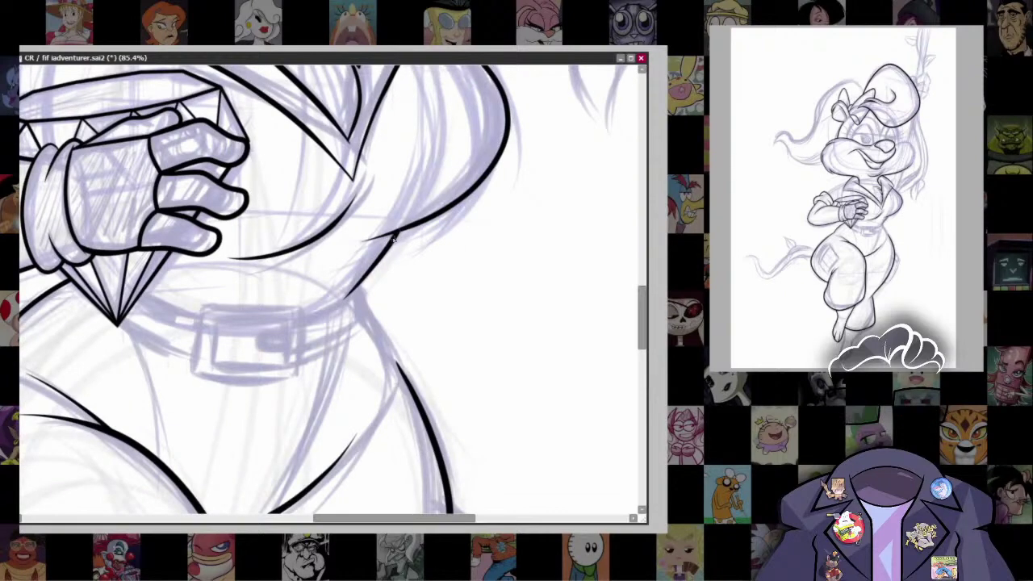
mouse_move(464, 262)
left_mouse_down()
mouse_move(496, 230)
mouse_move(455, 383)
left_mouse_up()
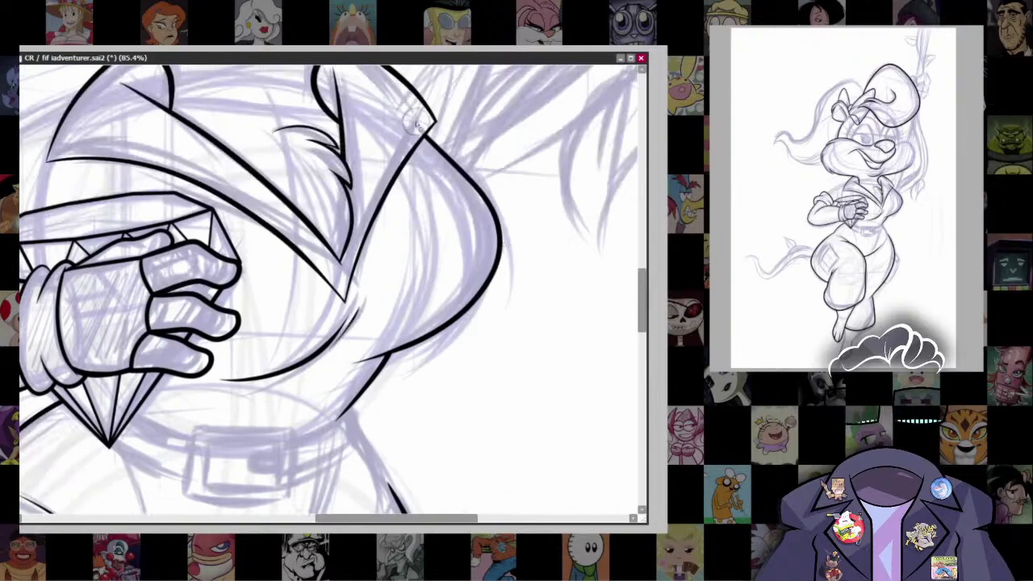
Step: Ink the shoulder line of the bent arm from the rolled sleeve cuff up to the near collar flap
left_click_drag(640, 216, 611, 346)
scroll(611, 345, "down", 5)
left_click_drag(522, 345, 533, 267)
scroll(386, 237, "up", 5)
left_click_drag(568, 330, 524, 374)
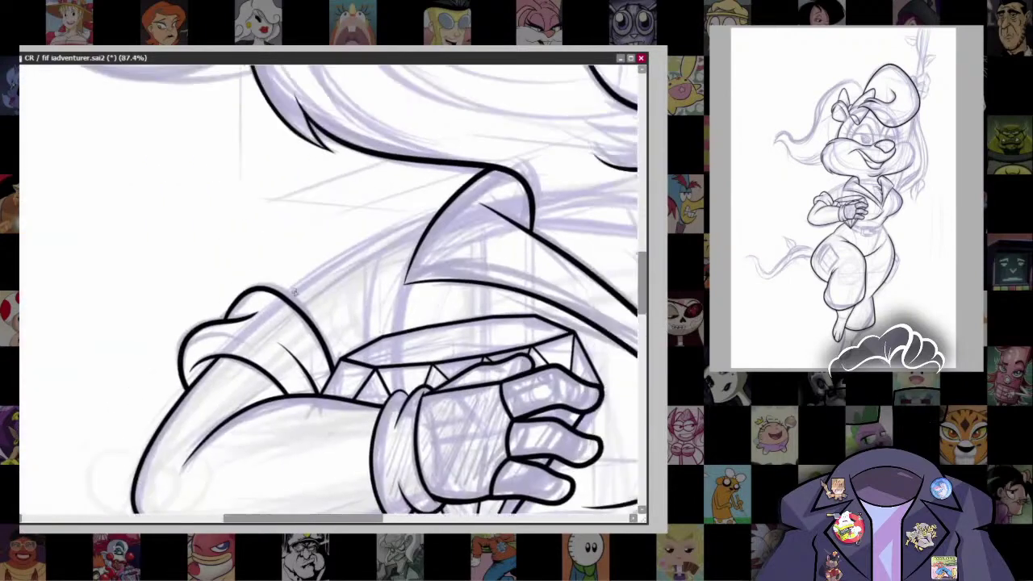
left_click_drag(386, 228, 495, 194)
key("ctrl+z")
left_click_drag(263, 317, 479, 196)
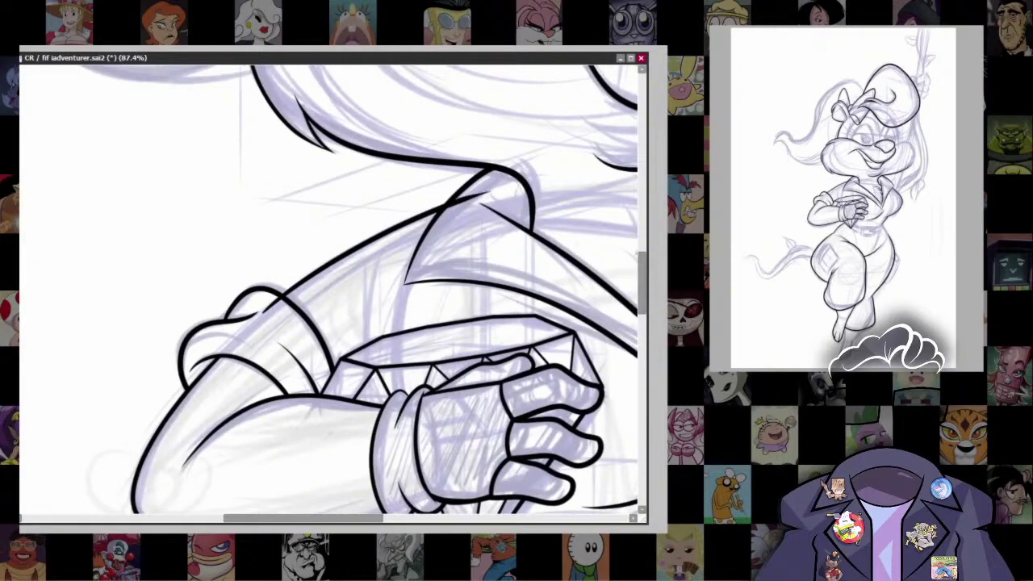
Step: Trim the shoulder line where it crosses the near collar flap and ink a short stroke between the collar and gem
scroll(332, 291, "down", 2)
scroll(333, 291, "down", 2)
scroll(333, 290, "down", 4)
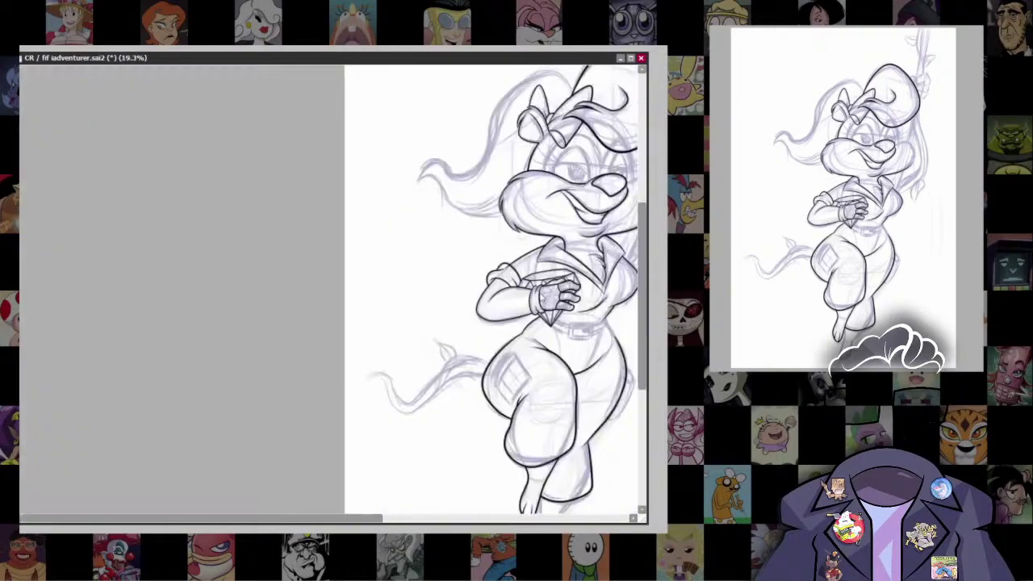
scroll(509, 402, "up", 3)
scroll(420, 314, "up", 3)
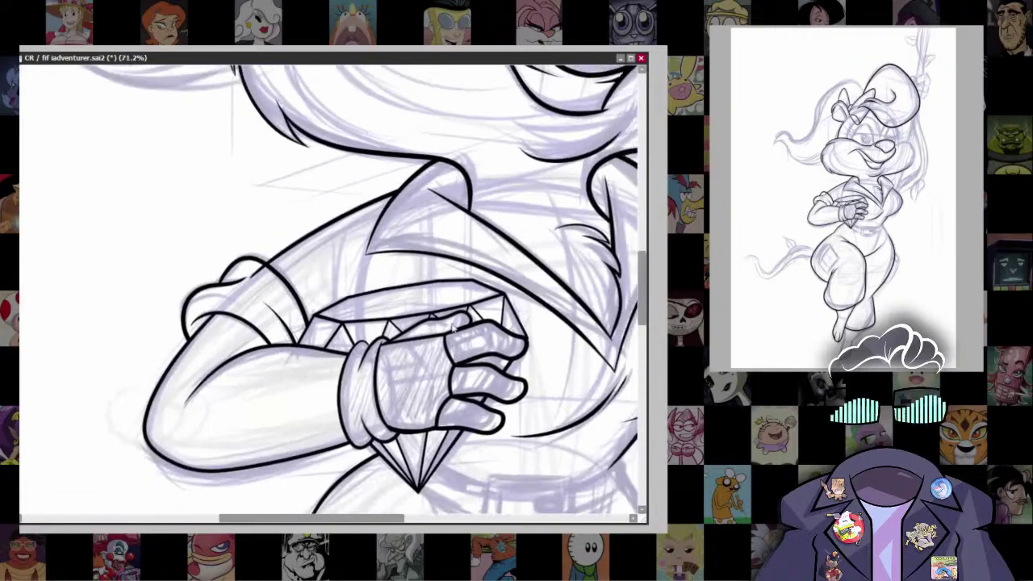
left_click_drag(420, 315, 381, 326)
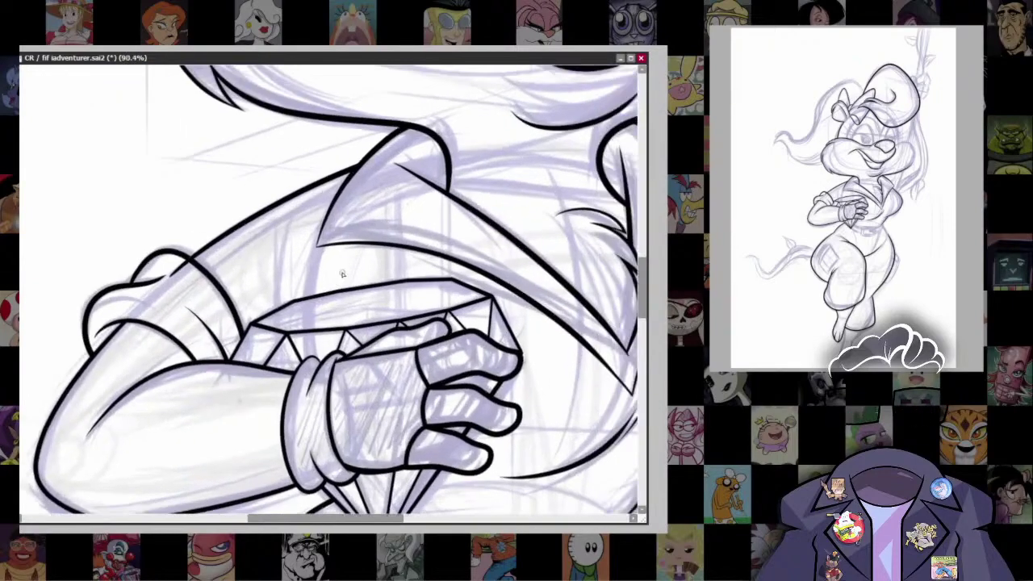
left_click_drag(342, 274, 349, 260)
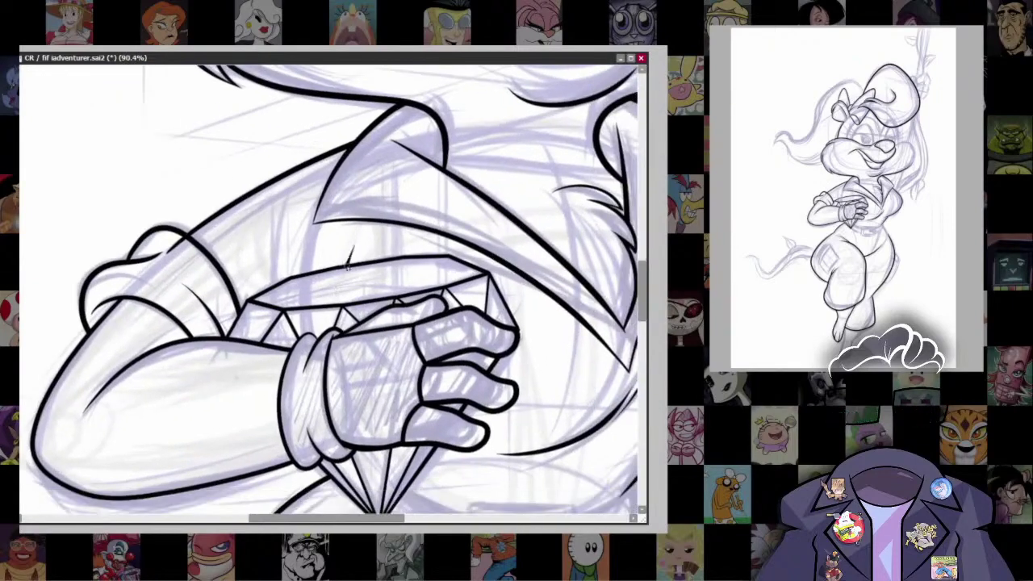
scroll(559, 335, "down", 4)
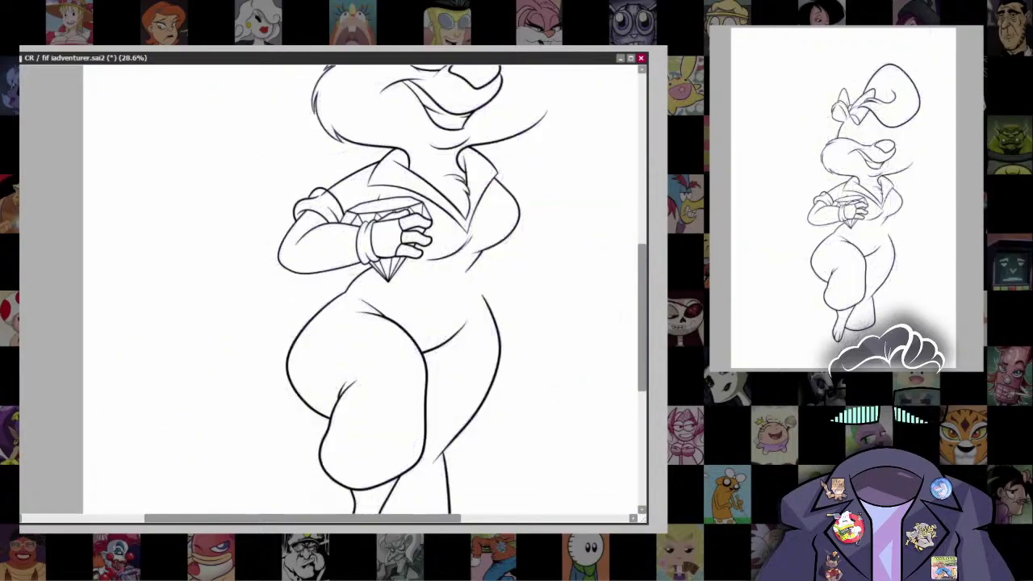
Step: Reduce the brush size and ink the curved outer edge and both short ends of the thigh pocket's flap
scroll(325, 300, "up", 5)
key("bracketleft")
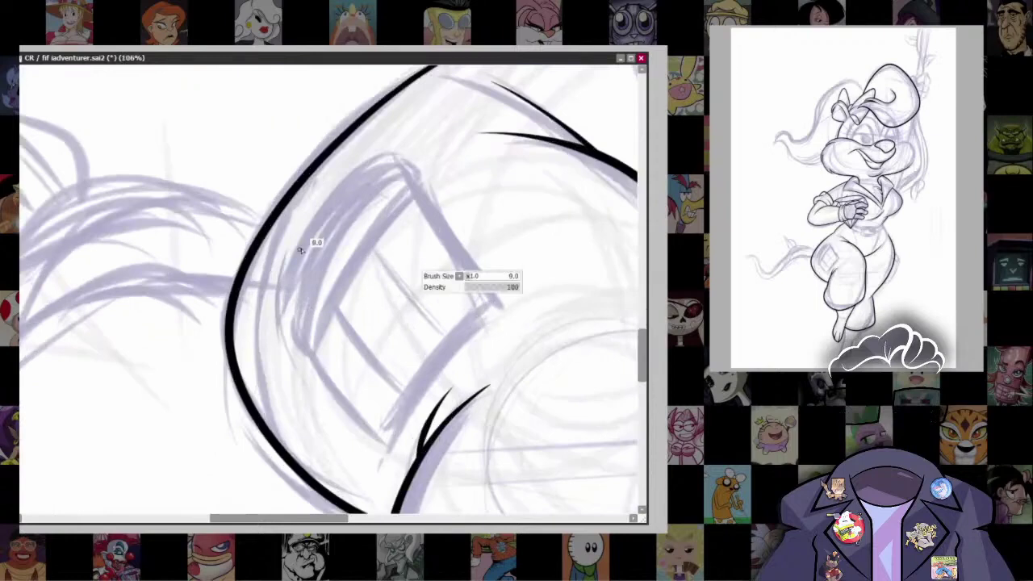
left_click_drag(278, 305, 296, 250)
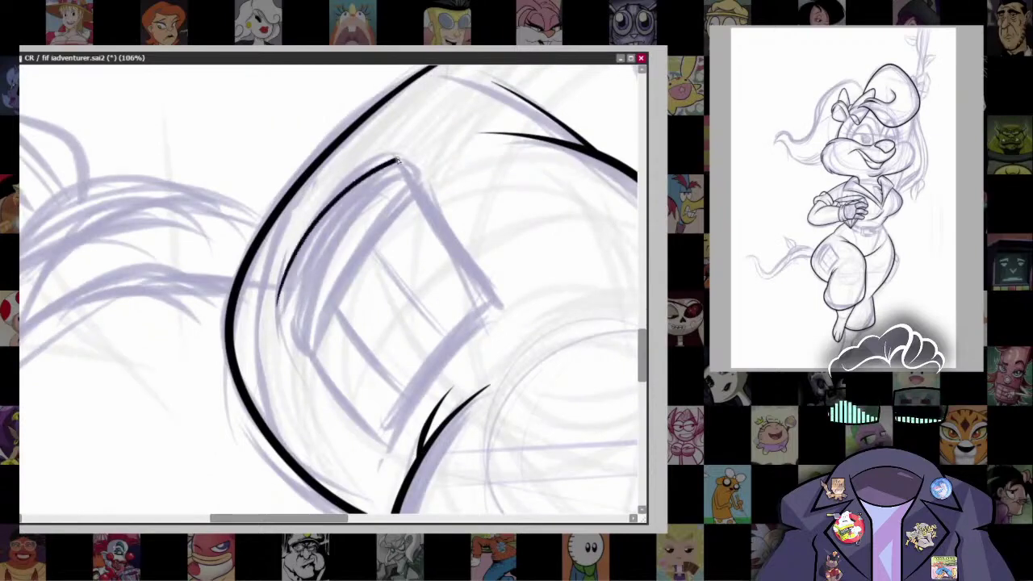
key("ctrl+z")
key("bracketleft")
left_click_drag(276, 316, 300, 241)
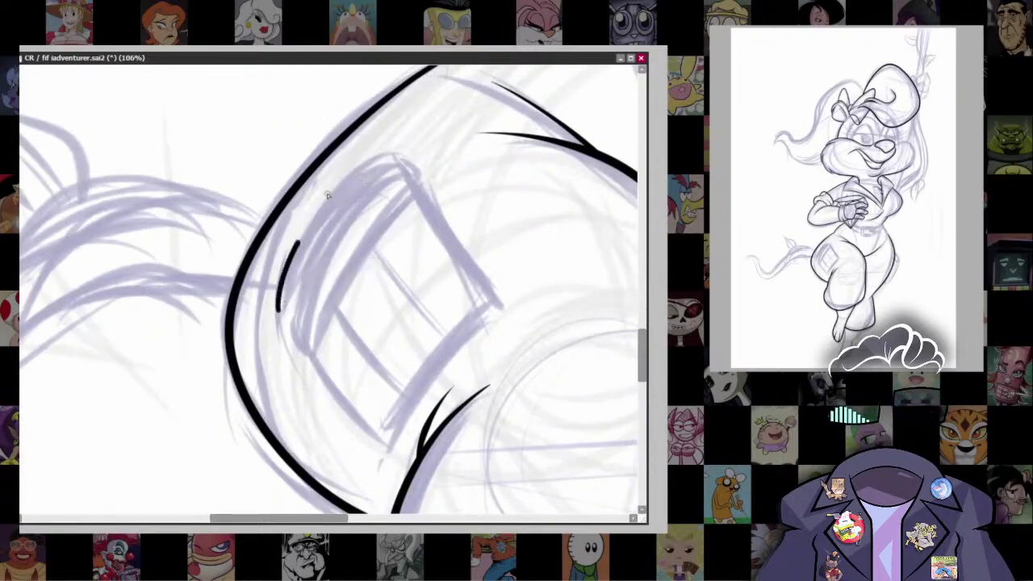
key("ctrl+z")
left_click_drag(275, 310, 343, 194)
left_click_drag(379, 164, 395, 156)
key("ctrl+z")
mouse_move(274, 316)
left_mouse_down()
mouse_move(328, 190)
mouse_move(390, 152)
left_mouse_up()
left_click_drag(277, 319, 307, 360)
key("ctrl+z")
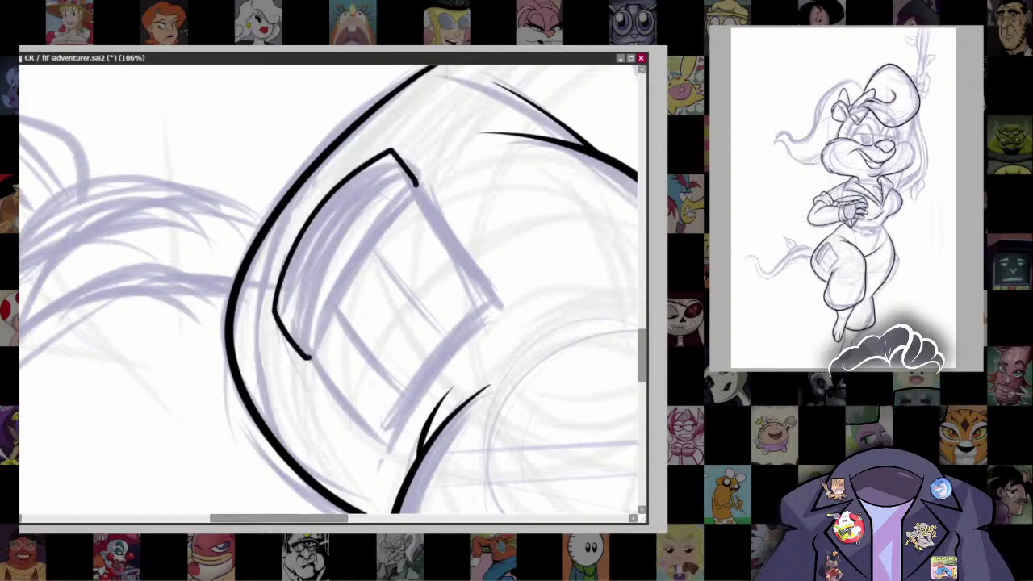
Step: Ink the curved inner edge of the pocket flap so that it joins both short ends
scroll(304, 322, "up", 5)
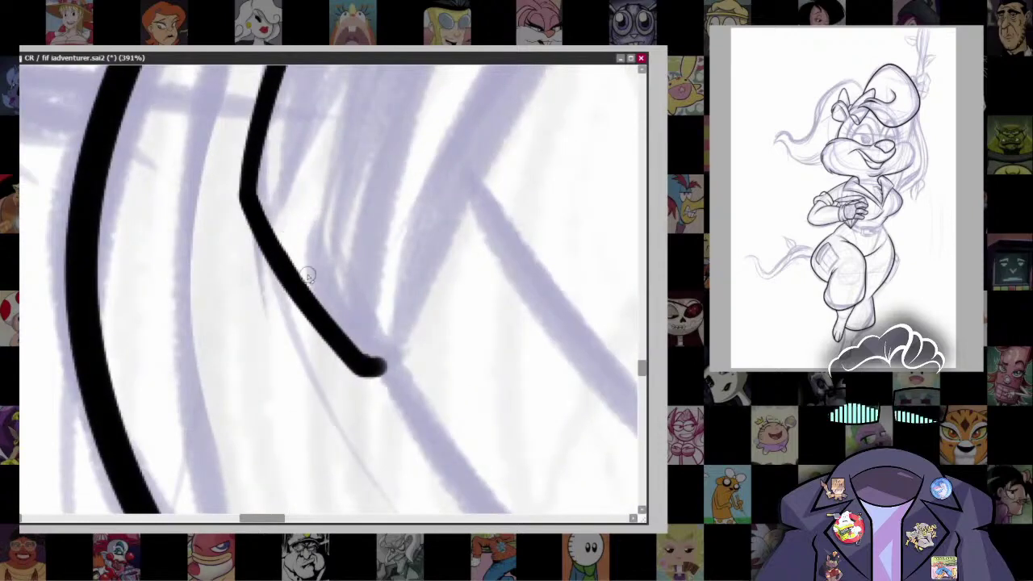
scroll(484, 331, "down", 5)
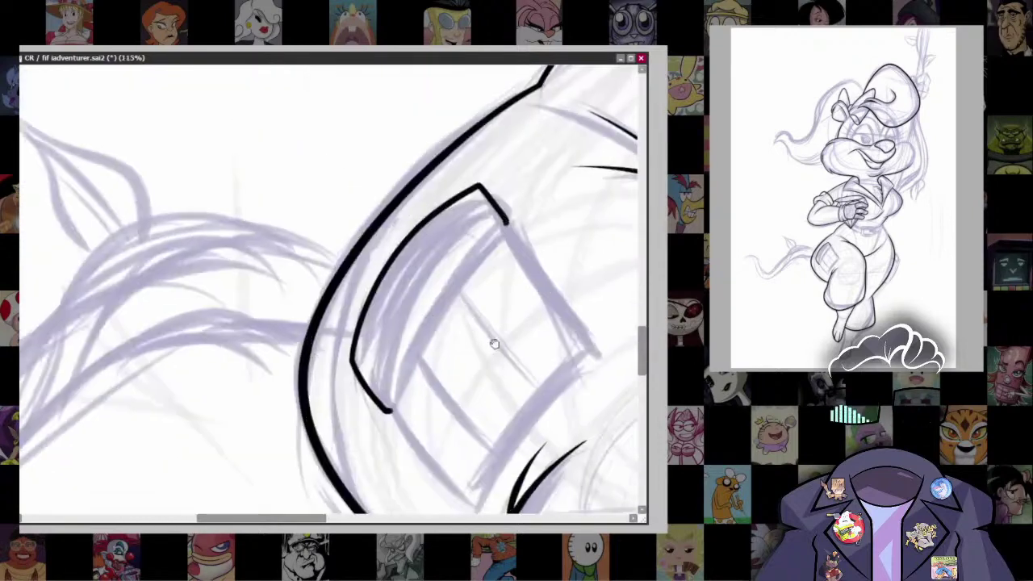
scroll(494, 344, "up", 1)
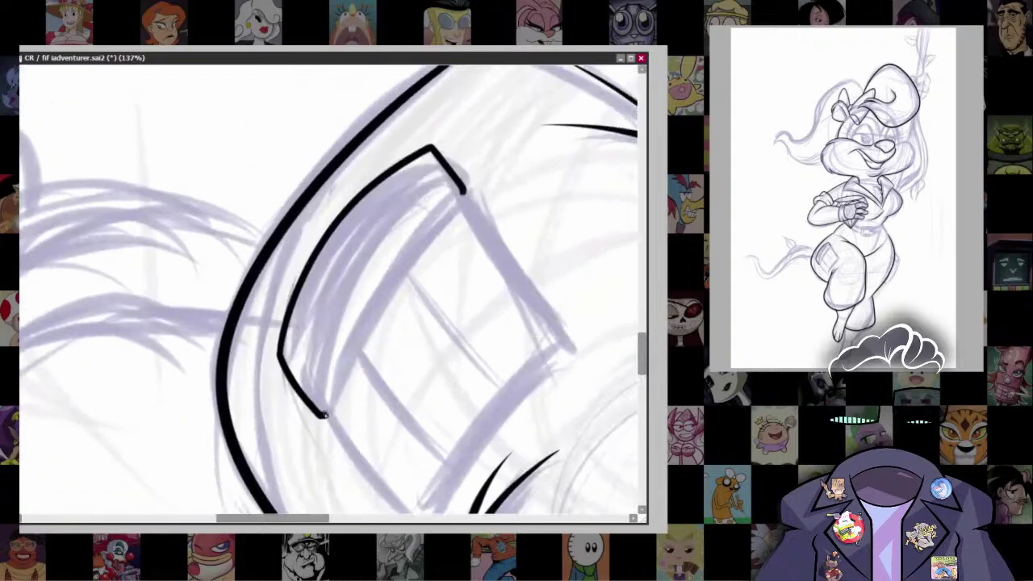
mouse_move(323, 416)
left_mouse_down()
mouse_move(355, 331)
mouse_move(465, 190)
left_mouse_up()
key("ctrl+z")
left_click_drag(323, 416, 404, 257)
key("ctrl+z")
mouse_move(323, 416)
left_mouse_down()
mouse_move(406, 234)
mouse_move(462, 190)
left_mouse_up()
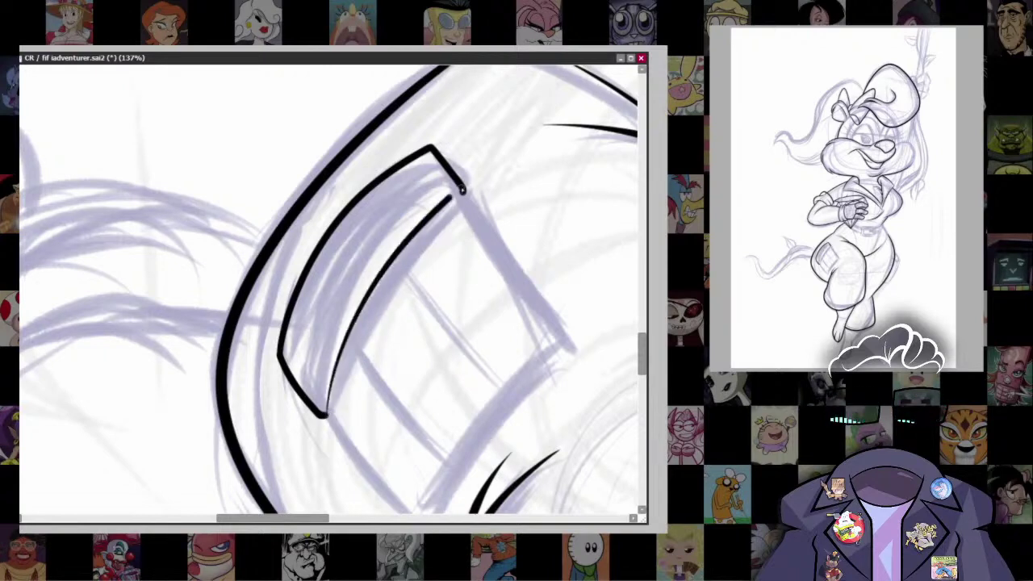
key("ctrl+z")
mouse_move(325, 416)
left_mouse_down()
mouse_move(363, 284)
mouse_move(463, 189)
left_mouse_up()
left_click_drag(450, 340, 389, 366)
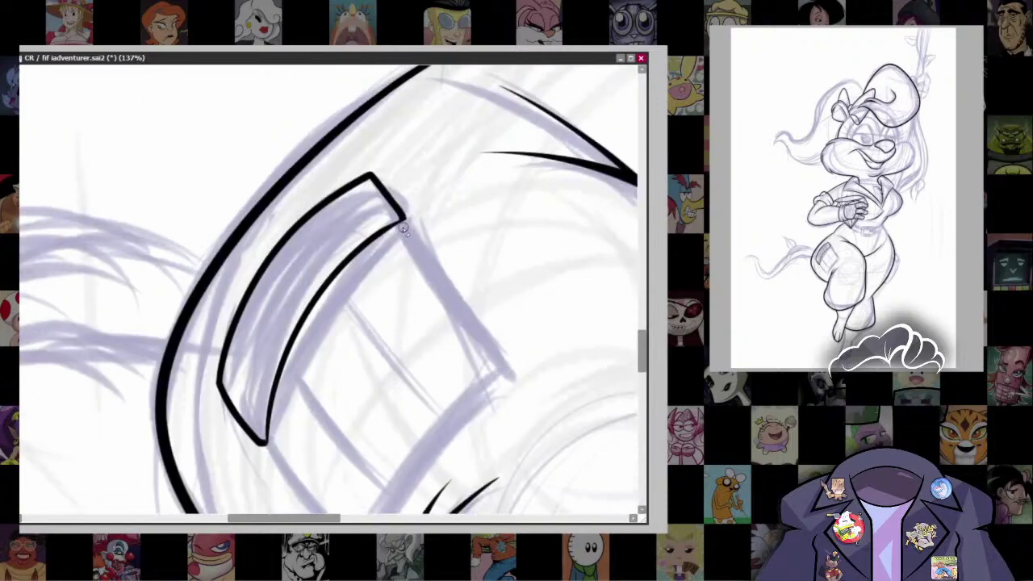
Step: Clean up the two corners where the pocket flap's inner edge meets its short ends
scroll(477, 209, "up", 5)
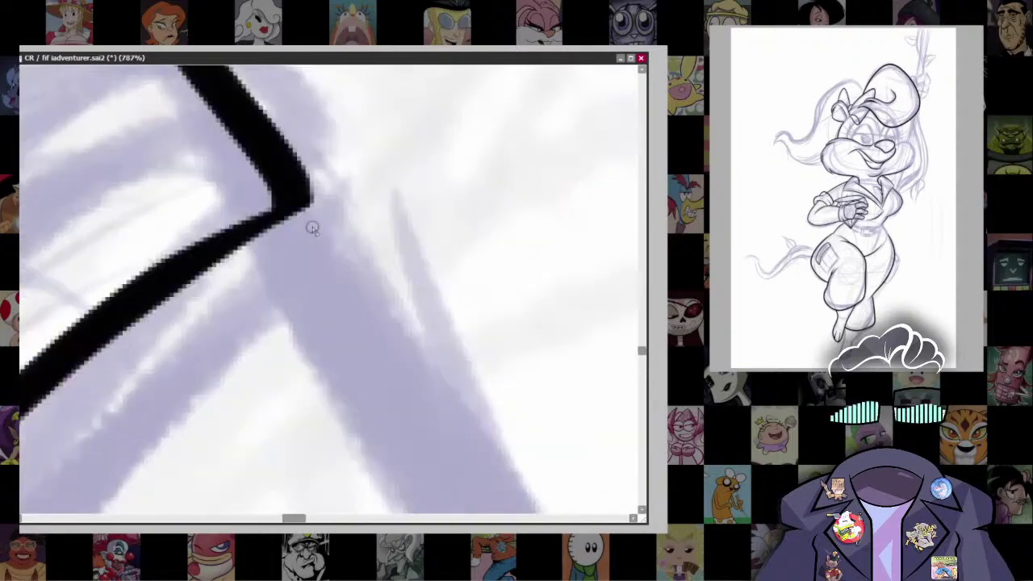
scroll(415, 358, "down", 3)
scroll(312, 411, "up", 2)
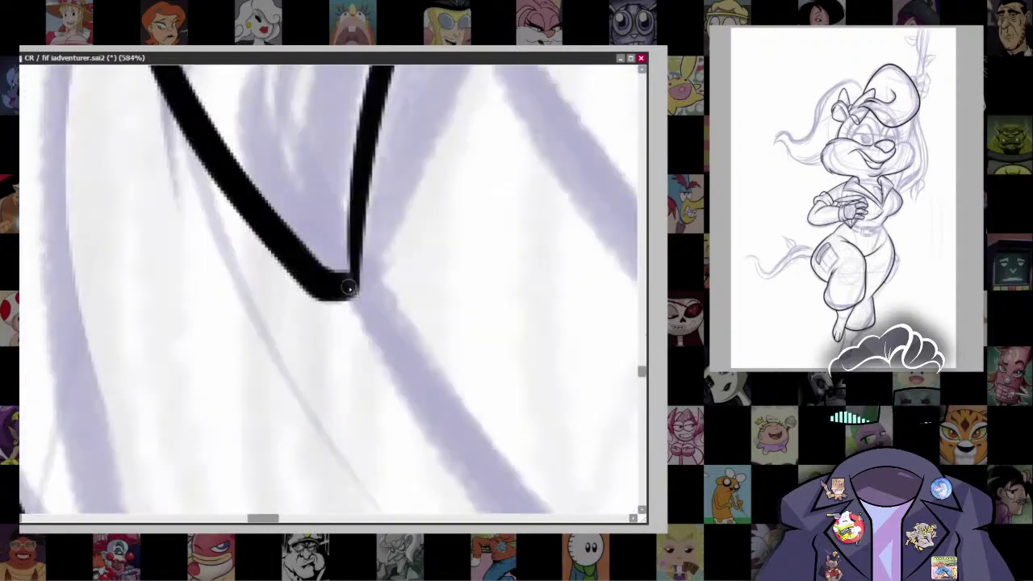
scroll(525, 207, "down", 4)
Step: Set the brush size to 5 and ink the two sides and the far edge of the pocket below its flap
key("bracketleft")
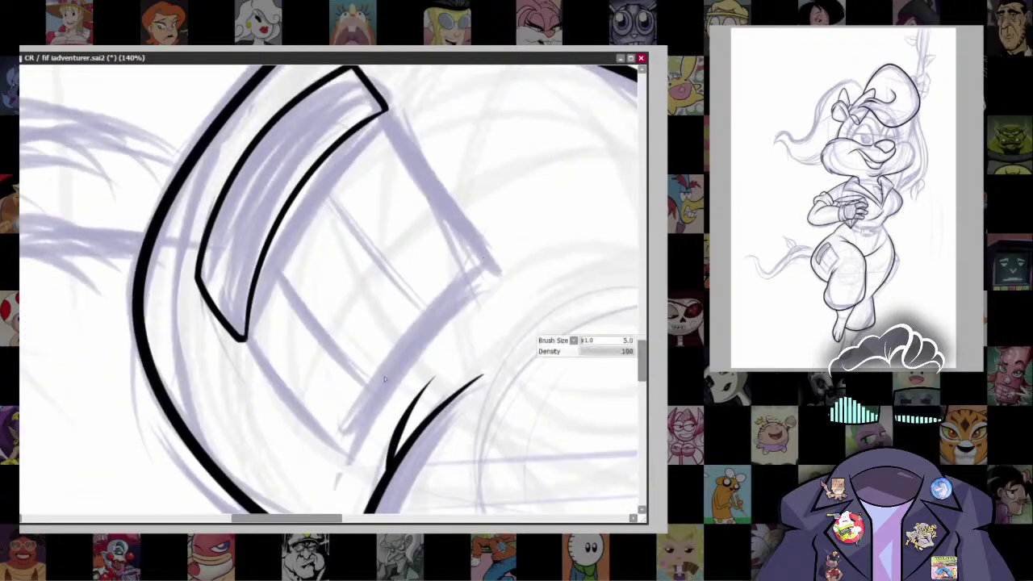
left_click_drag(245, 342, 344, 441)
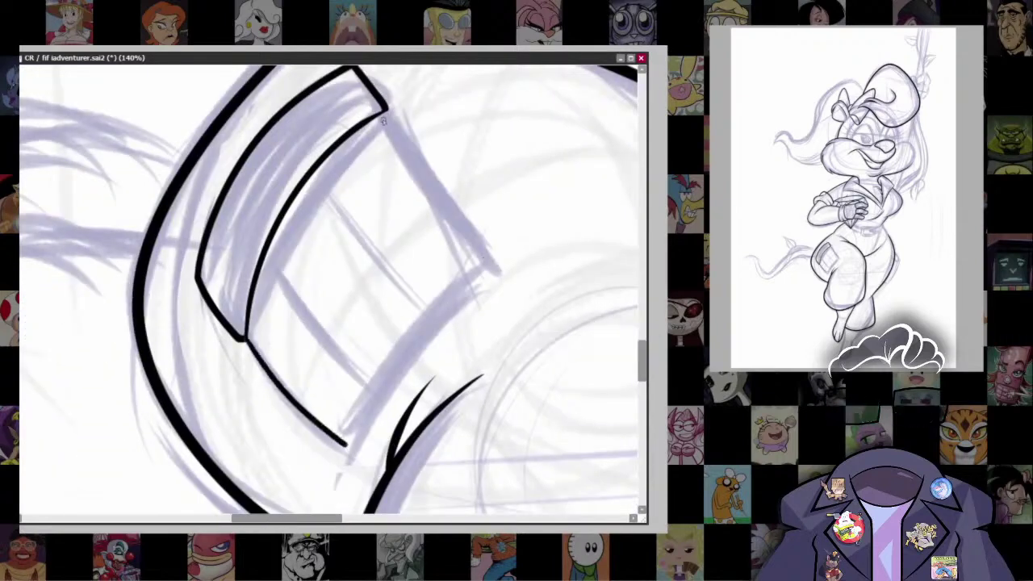
key("ctrl+z")
left_click_drag(245, 339, 352, 452)
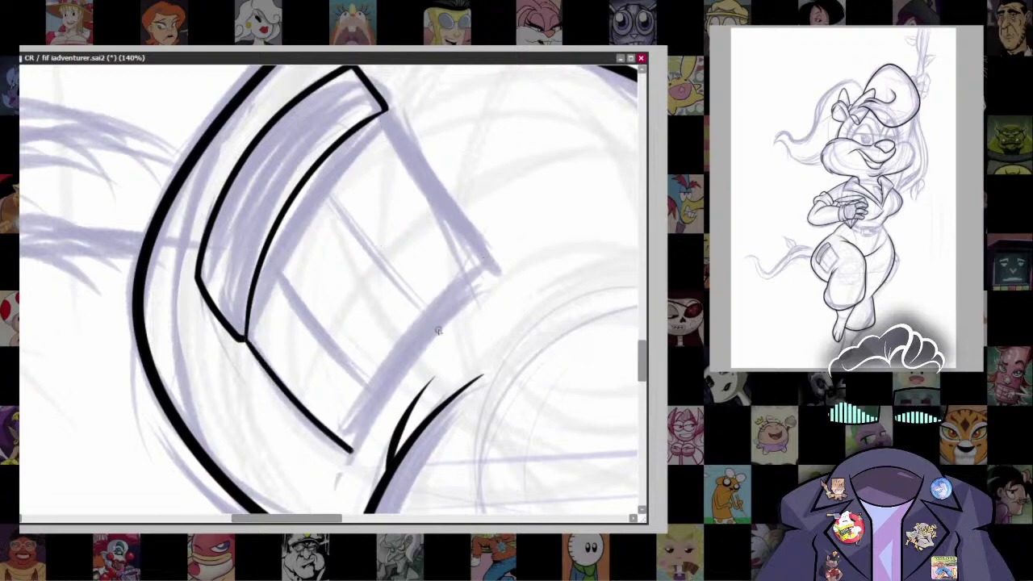
left_click_drag(385, 113, 488, 238)
mouse_move(353, 446)
left_mouse_down()
mouse_move(381, 386)
mouse_move(496, 263)
mouse_move(380, 387)
mouse_move(499, 261)
mouse_move(429, 385)
left_mouse_up()
key("ctrl+z")
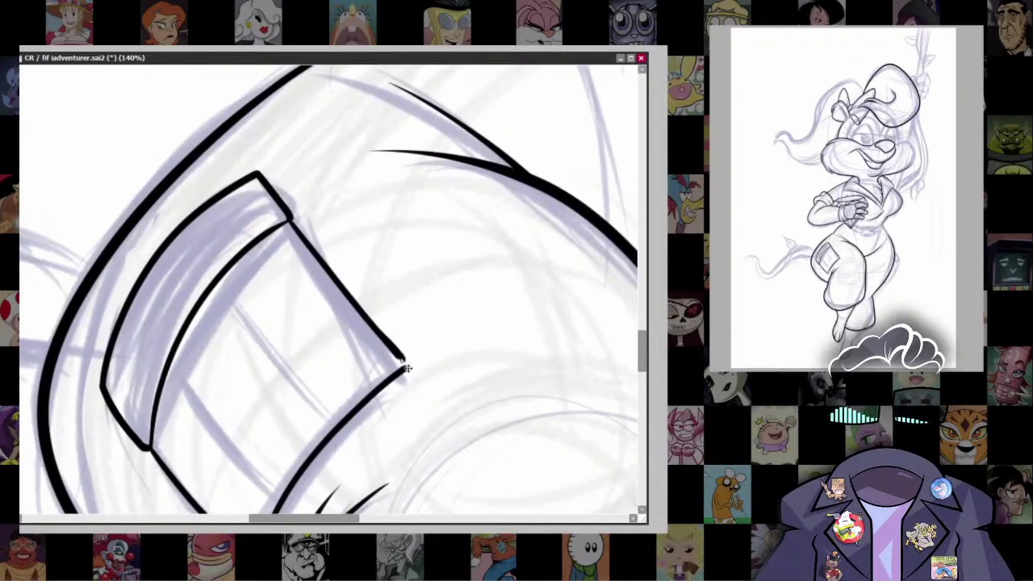
Step: Close the pocket's open corner and ink the lower inner seam line from the flap to the pocket's far edge
scroll(480, 363, "up", 3)
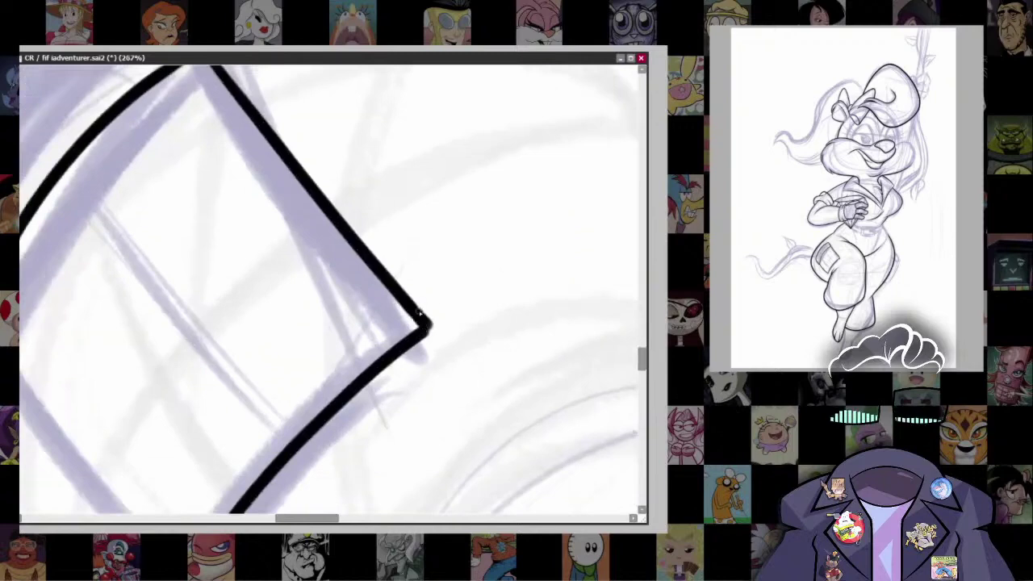
left_click_drag(373, 371, 161, 224)
mouse_move(122, 190)
left_mouse_down()
mouse_move(154, 237)
mouse_move(339, 428)
left_mouse_up()
key("ctrl+z")
mouse_move(118, 184)
left_mouse_down()
mouse_move(285, 393)
mouse_move(343, 430)
left_mouse_up()
left_click_drag(389, 265, 362, 319)
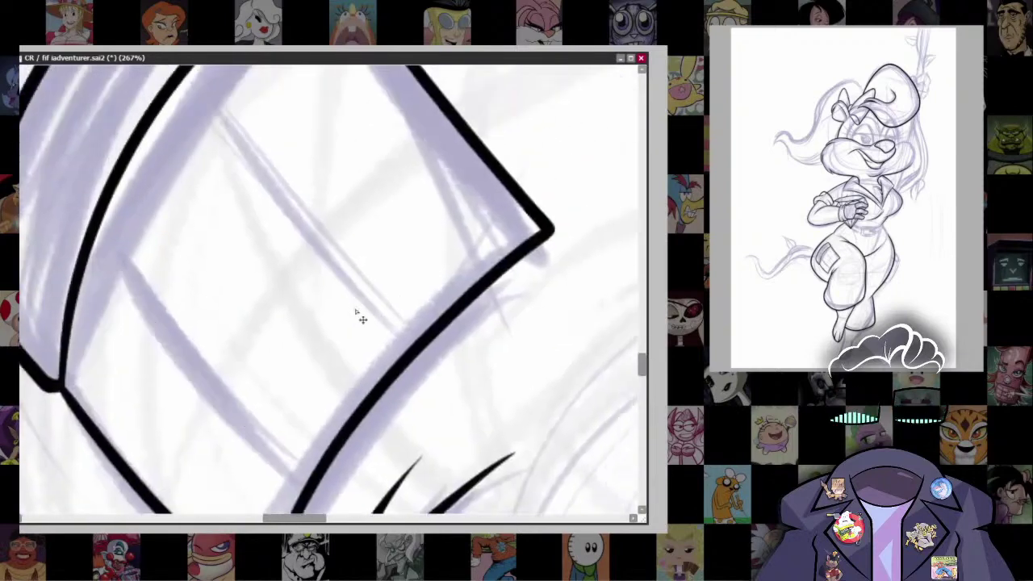
mouse_move(95, 226)
left_mouse_down()
mouse_move(311, 476)
mouse_move(300, 519)
left_mouse_up()
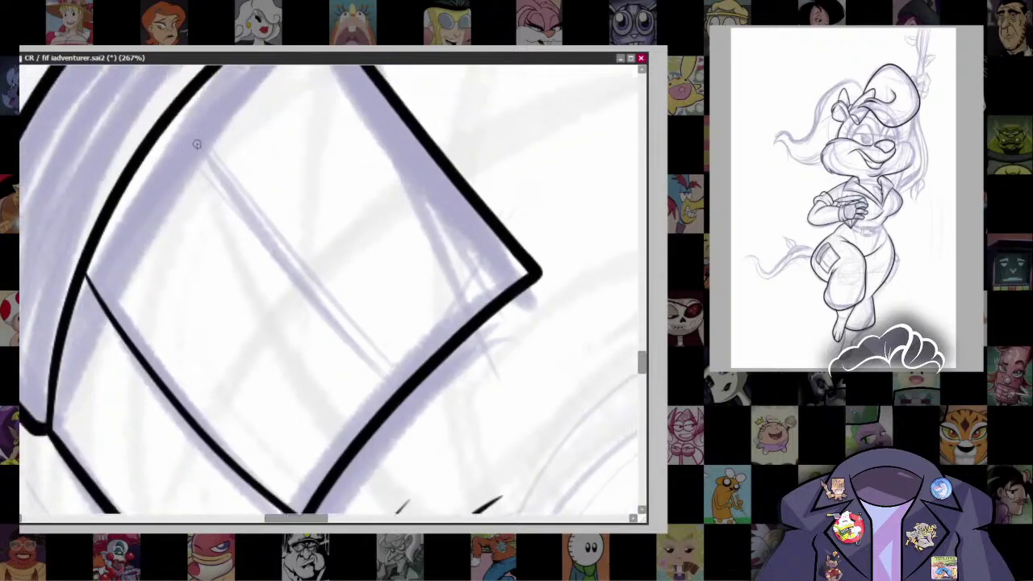
Step: Ink the upper inner seam line of the pocket from the flap and join it to the far edge
mouse_move(163, 115)
left_mouse_down()
mouse_move(345, 319)
mouse_move(412, 369)
left_mouse_up()
key("ctrl+z")
left_click_drag(178, 117, 404, 378)
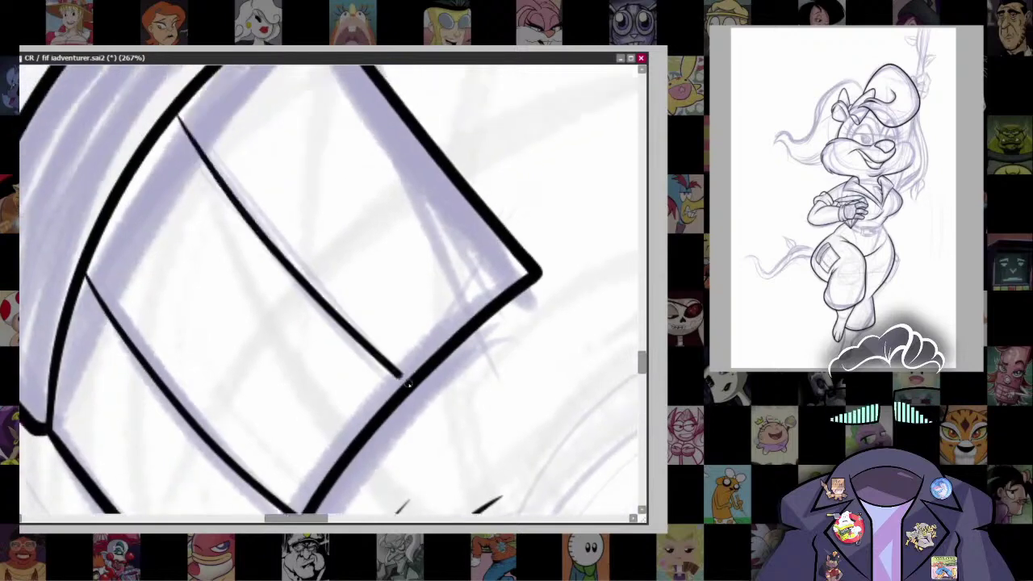
scroll(450, 370, "down", 10)
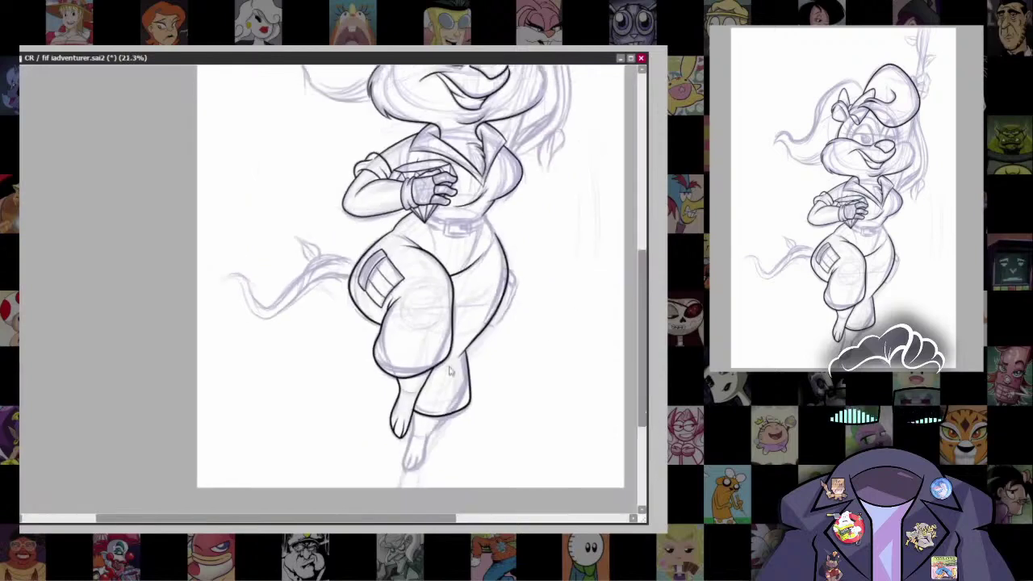
scroll(355, 313, "up", 10)
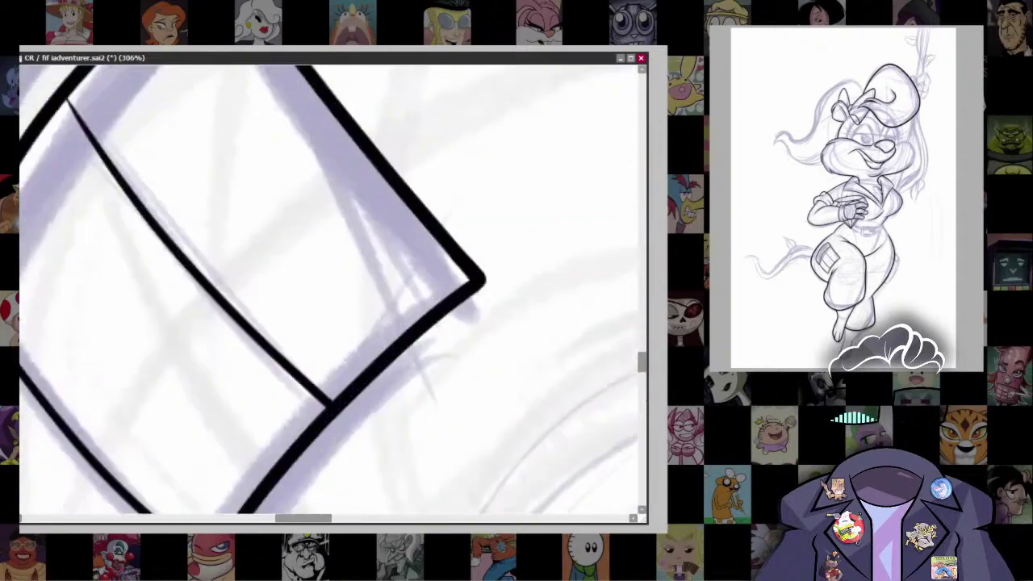
Step: Round off the thigh pocket's pointed upper outer corner with a smooth curve and trim the leftover tip outside it
left_click_drag(446, 226, 445, 322)
key("ctrl+z")
mouse_move(447, 225)
left_mouse_down()
mouse_move(455, 313)
mouse_move(411, 350)
mouse_move(461, 246)
mouse_move(455, 316)
mouse_move(485, 268)
left_mouse_up()
key("ctrl+z")
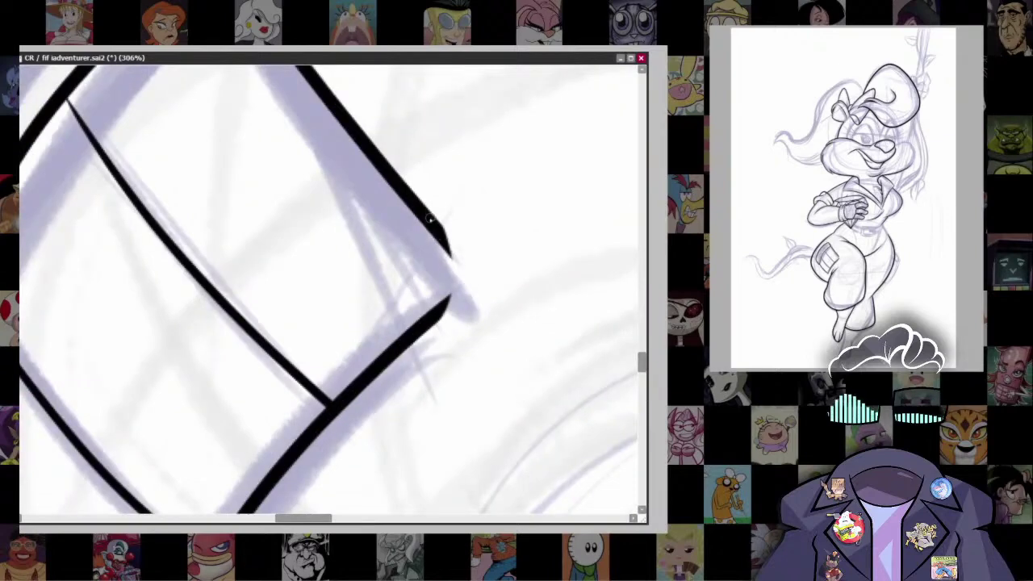
mouse_move(430, 218)
left_mouse_down()
mouse_move(451, 254)
mouse_move(446, 302)
mouse_move(447, 286)
mouse_move(412, 335)
left_mouse_up()
key("ctrl+z")
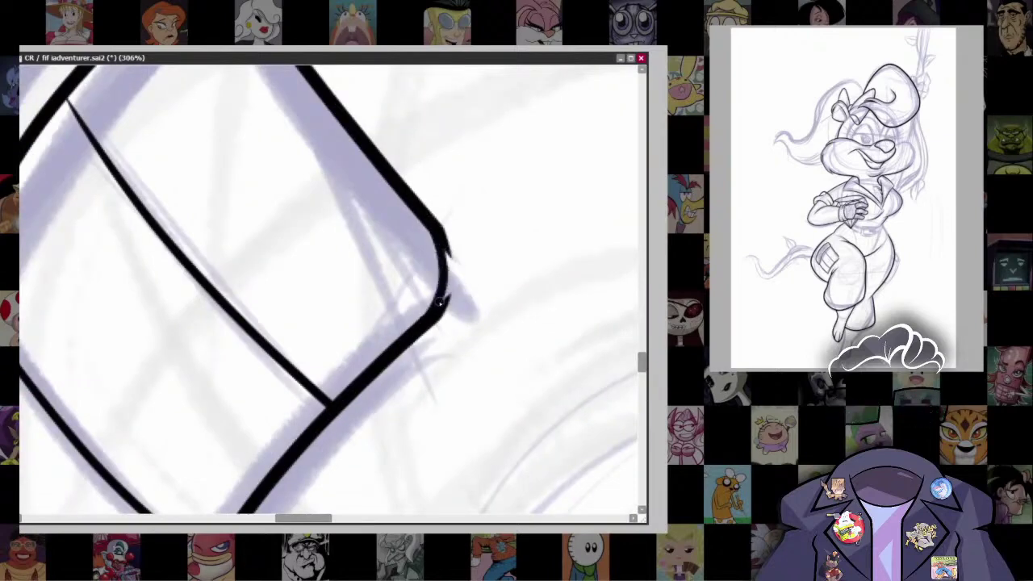
left_click_drag(440, 302, 396, 322)
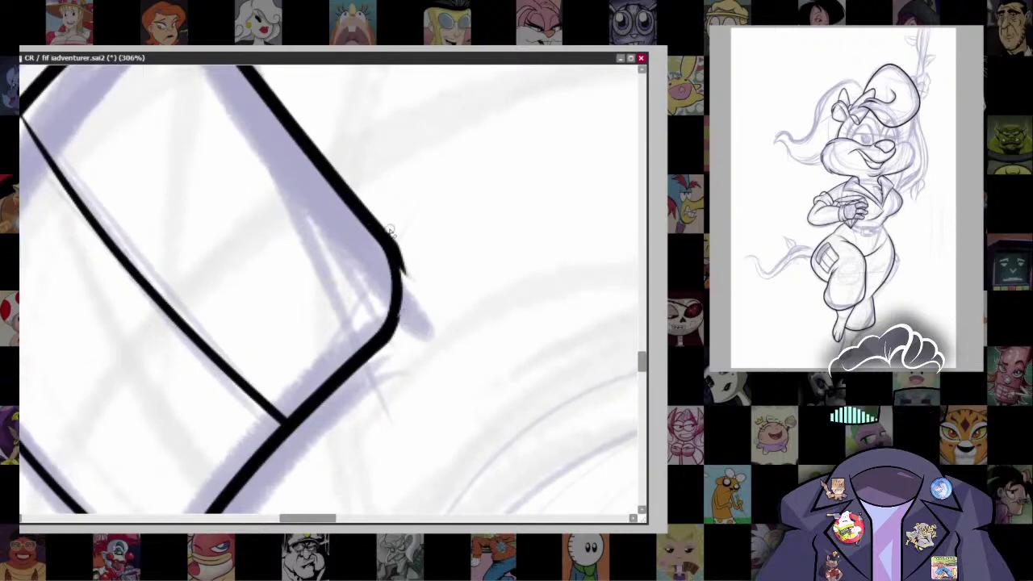
key("ctrl+z")
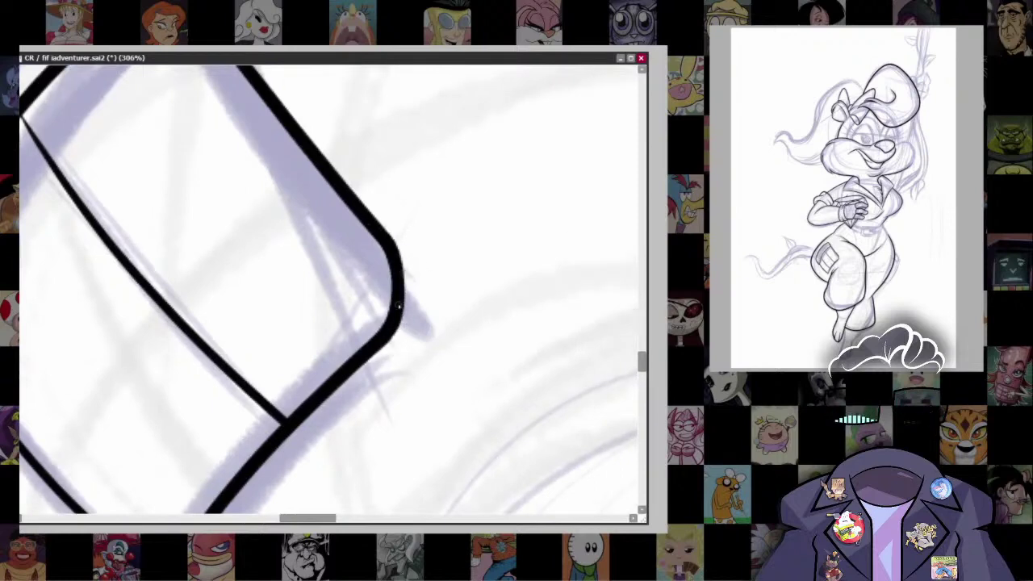
mouse_move(392, 295)
left_mouse_down()
mouse_move(363, 258)
mouse_move(272, 276)
mouse_move(332, 273)
mouse_move(288, 282)
mouse_move(339, 265)
left_mouse_up()
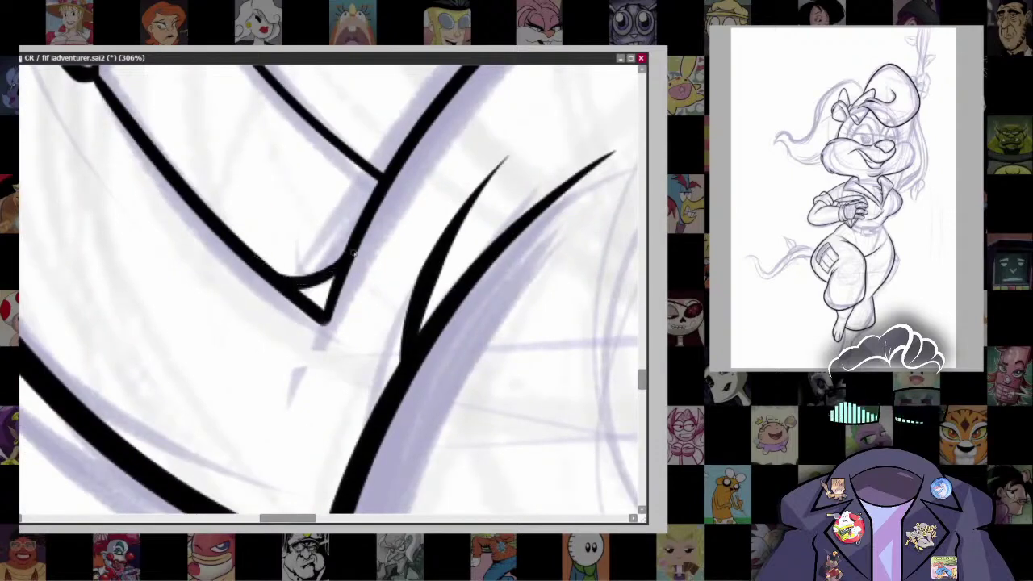
Step: Erase the pointed tip outside the pocket's lower corner and smooth the rounded line joining its side and far edge
left_click_drag(323, 321, 353, 281)
left_click_drag(375, 239, 348, 273)
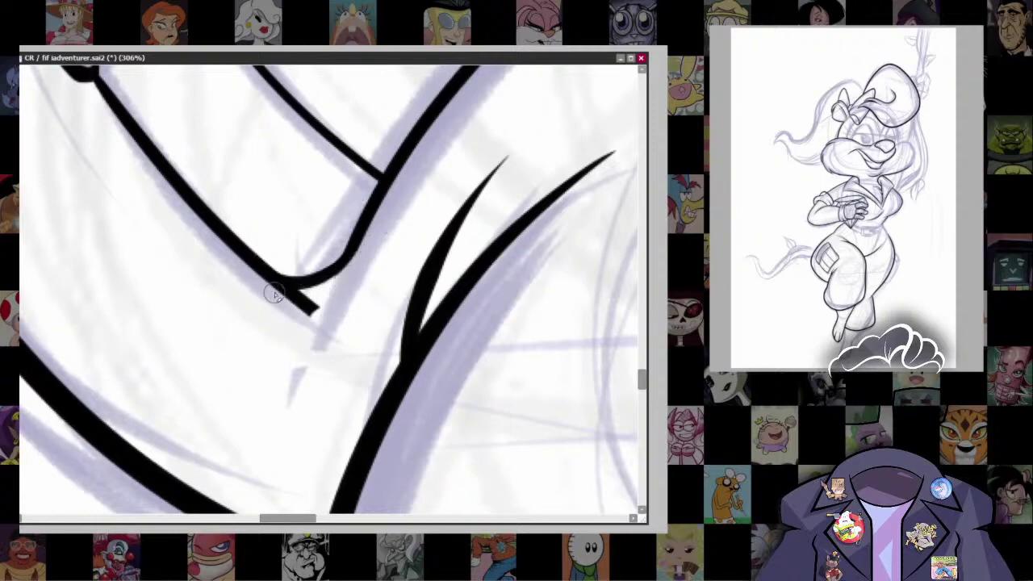
mouse_move(258, 293)
left_mouse_down()
mouse_move(324, 301)
mouse_move(262, 316)
mouse_move(305, 320)
mouse_move(258, 287)
mouse_move(280, 301)
mouse_move(318, 296)
left_mouse_up()
key("bracketleft")
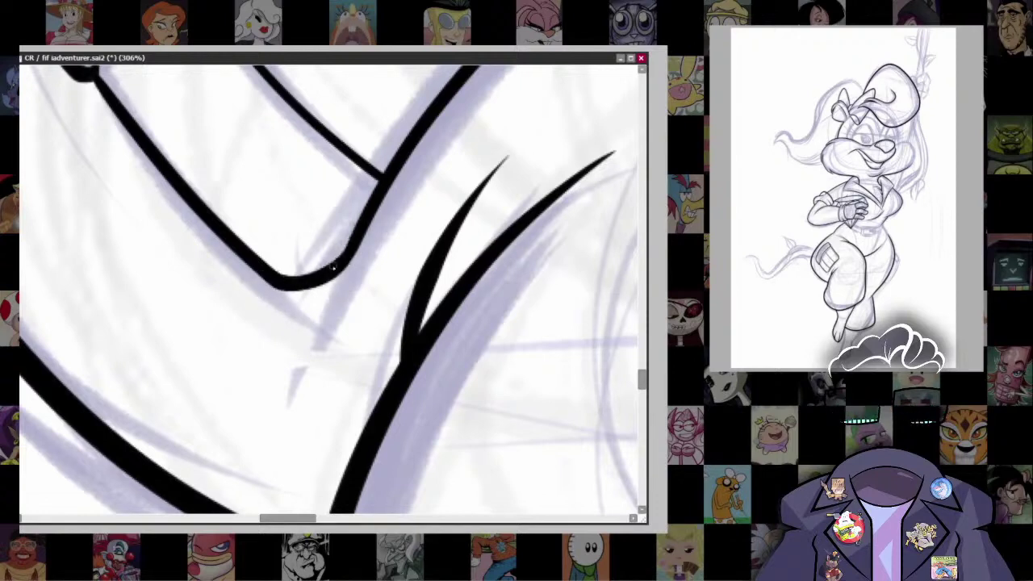
left_click_drag(340, 277, 397, 171)
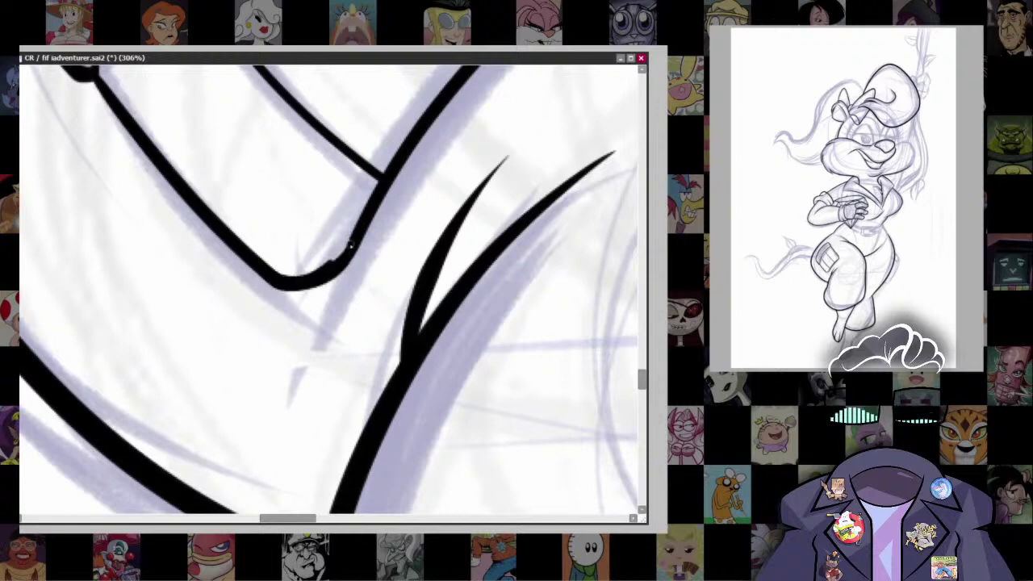
left_click_drag(351, 242, 393, 204)
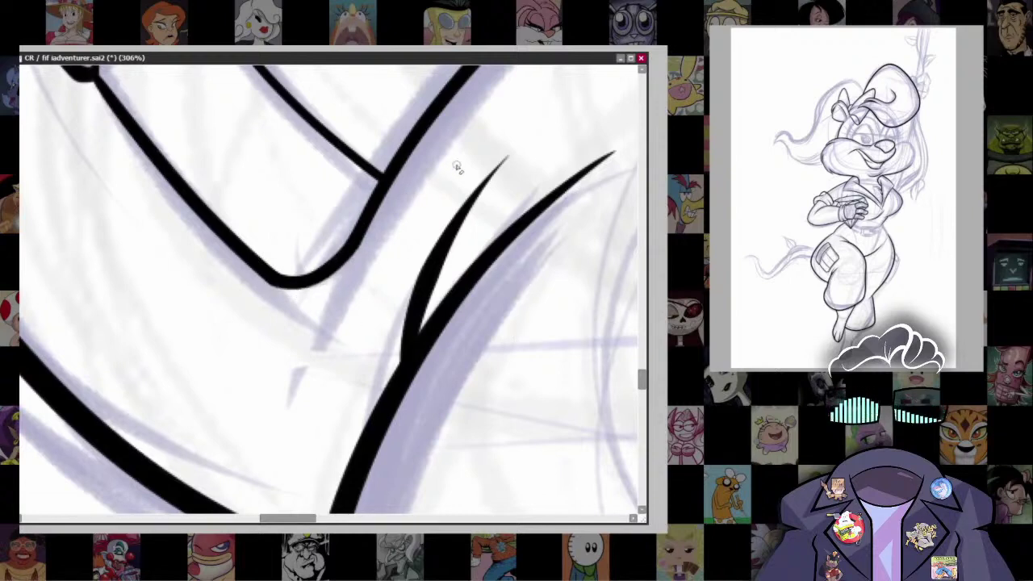
Step: Touch up the join where the pocket flap's inner edge meets its upper short end
scroll(634, 317, "down", 15)
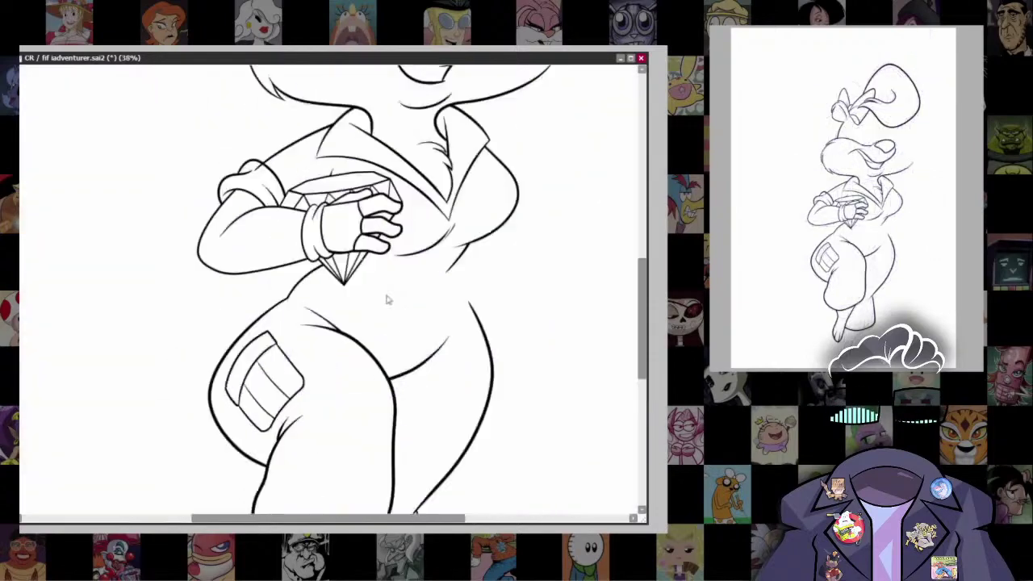
scroll(375, 204, "up", 15)
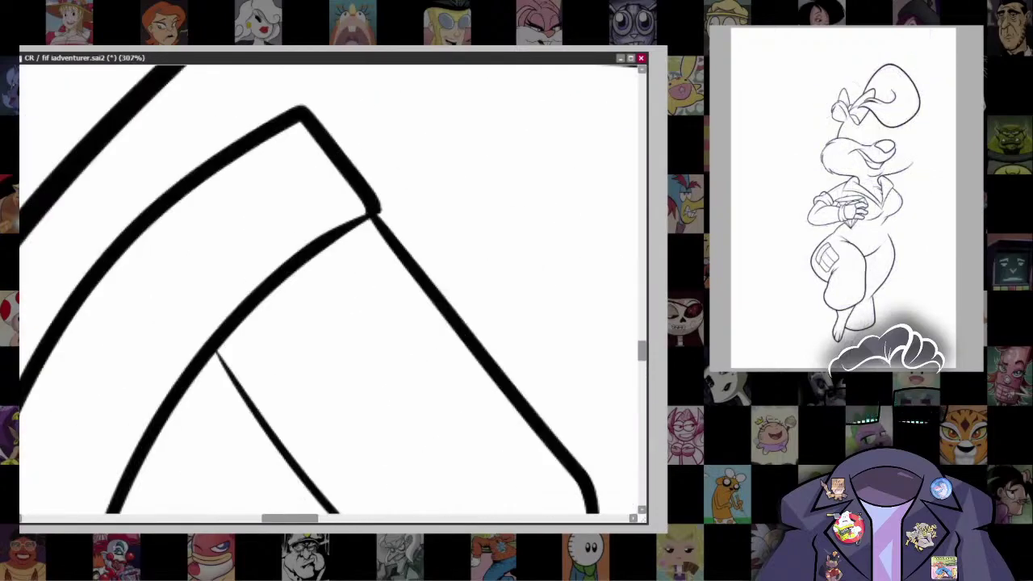
left_click_drag(330, 231, 374, 209)
scroll(504, 300, "down", 10)
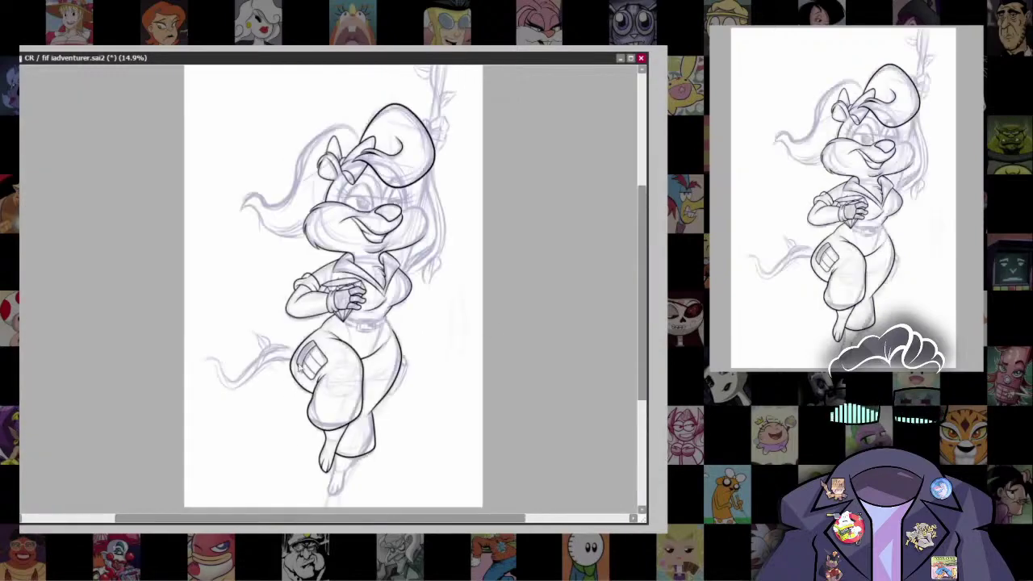
Step: Set the brush size to 7 and ink the four-sided flap of the second pocket across the other thigh's outer contour
scroll(343, 311, "up", 5)
scroll(343, 311, "up", 3)
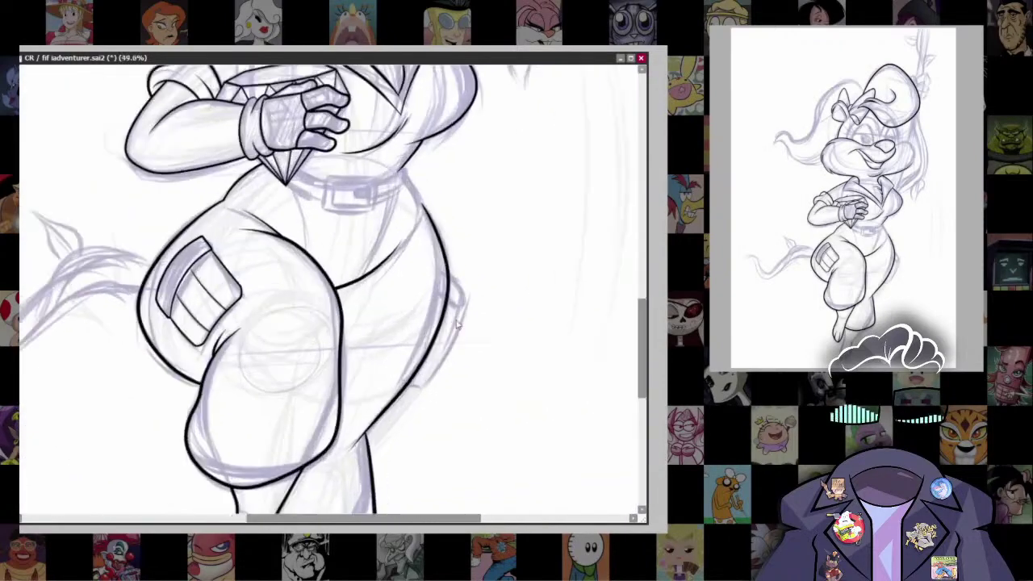
key("bracketleft")
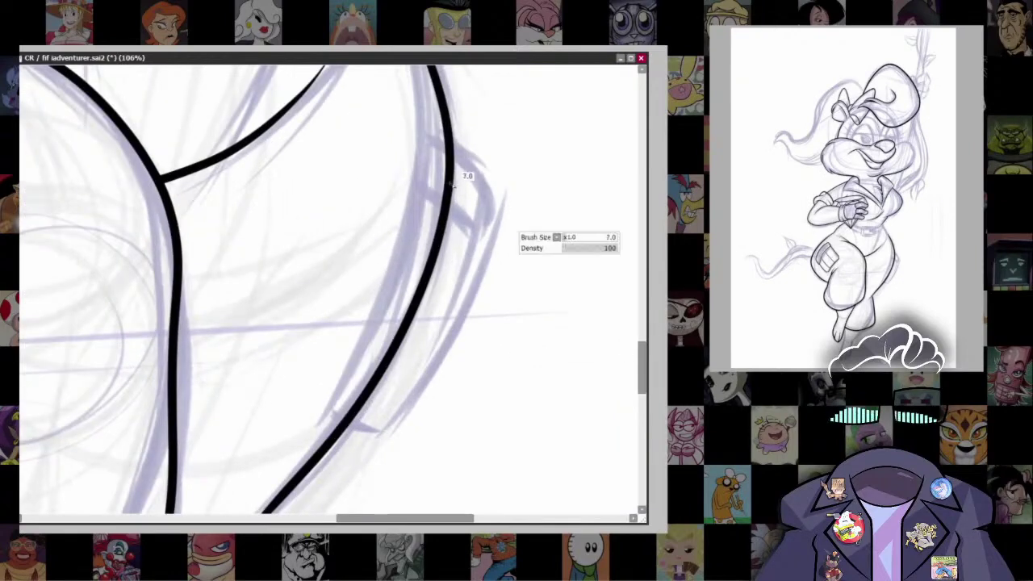
mouse_move(436, 138)
left_mouse_down()
mouse_move(405, 251)
mouse_move(432, 155)
left_mouse_up()
key("ctrl+z")
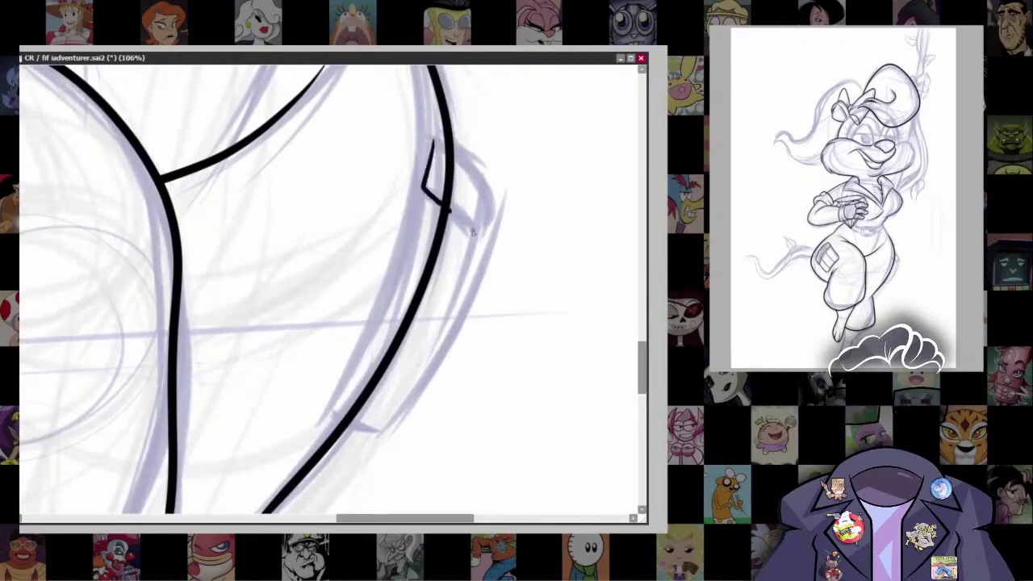
left_click_drag(473, 233, 489, 242)
key("ctrl+z")
mouse_move(432, 136)
left_mouse_down()
mouse_move(426, 191)
mouse_move(490, 239)
left_mouse_up()
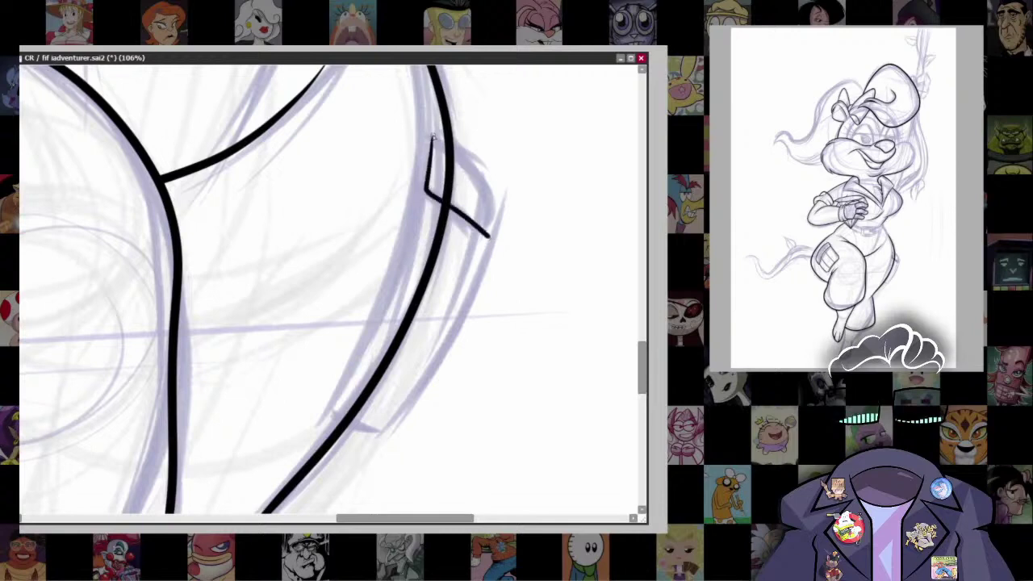
mouse_move(431, 138)
left_mouse_down()
mouse_move(487, 175)
mouse_move(496, 203)
mouse_move(488, 237)
left_mouse_up()
Step: Sharpen the second pocket flap's lower outer corner and erase the thigh contour running through the flap
scroll(522, 191, "up", 4)
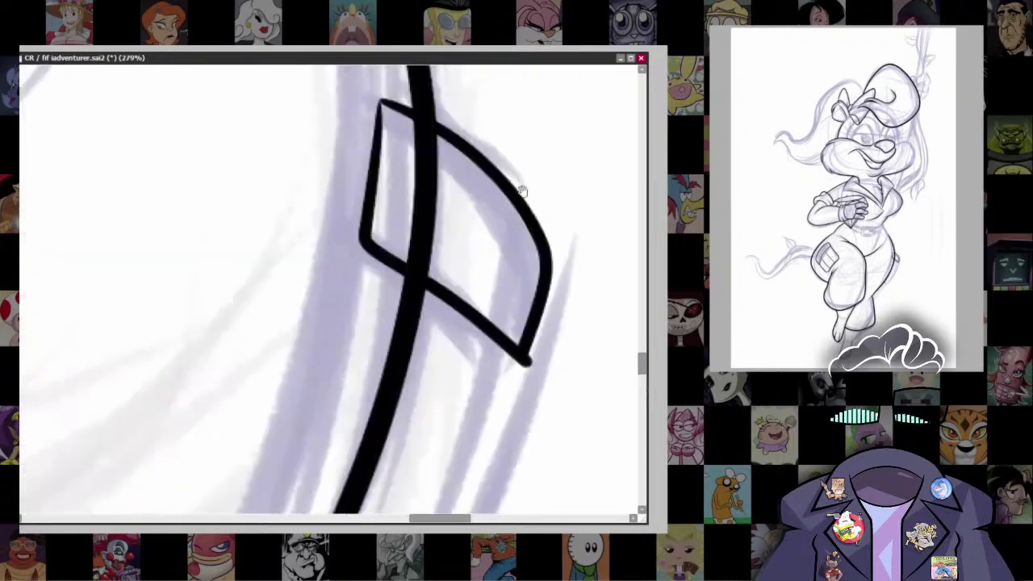
left_click_drag(519, 380, 531, 345)
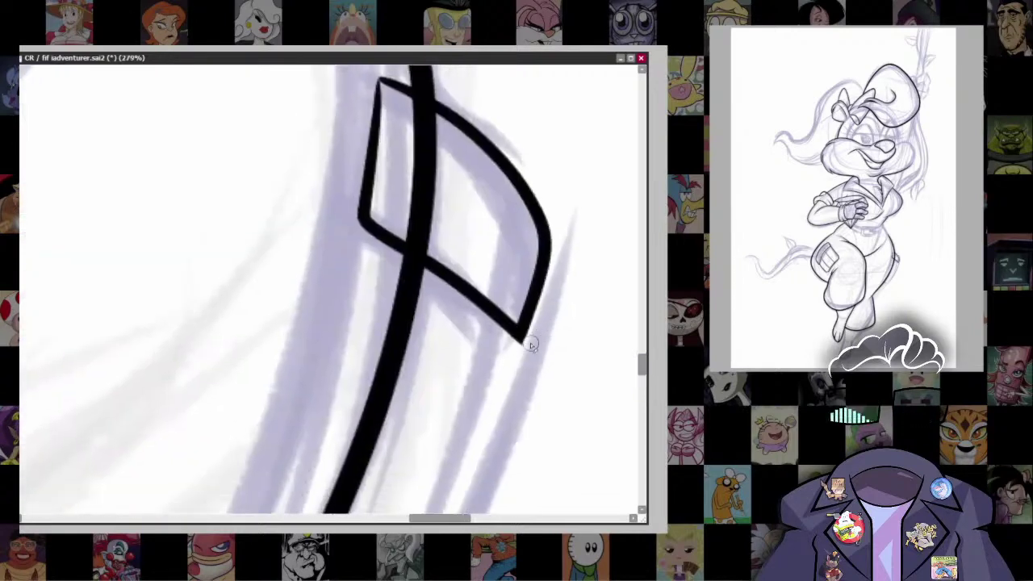
scroll(525, 349, "up", 3)
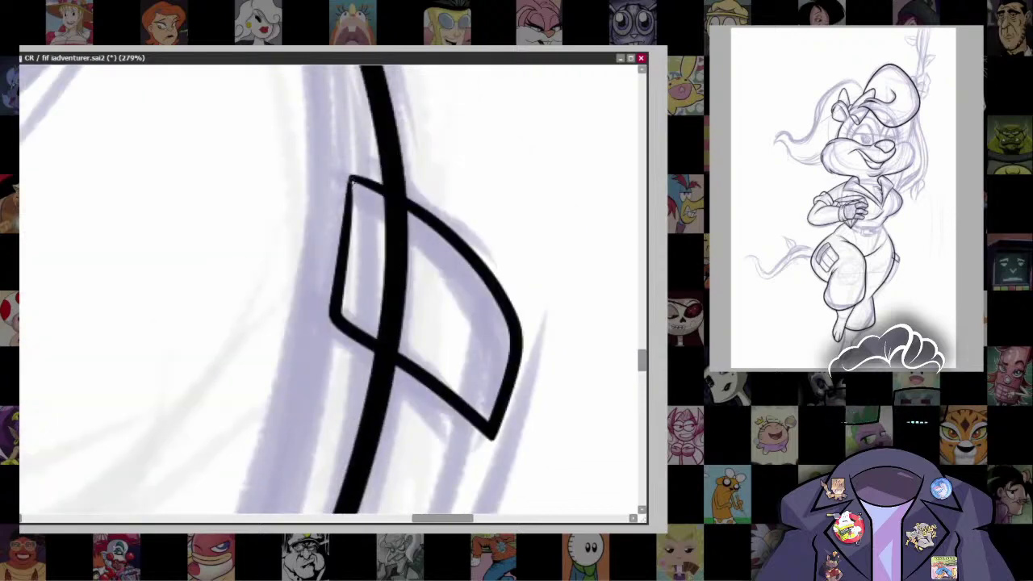
scroll(461, 173, "down", 5)
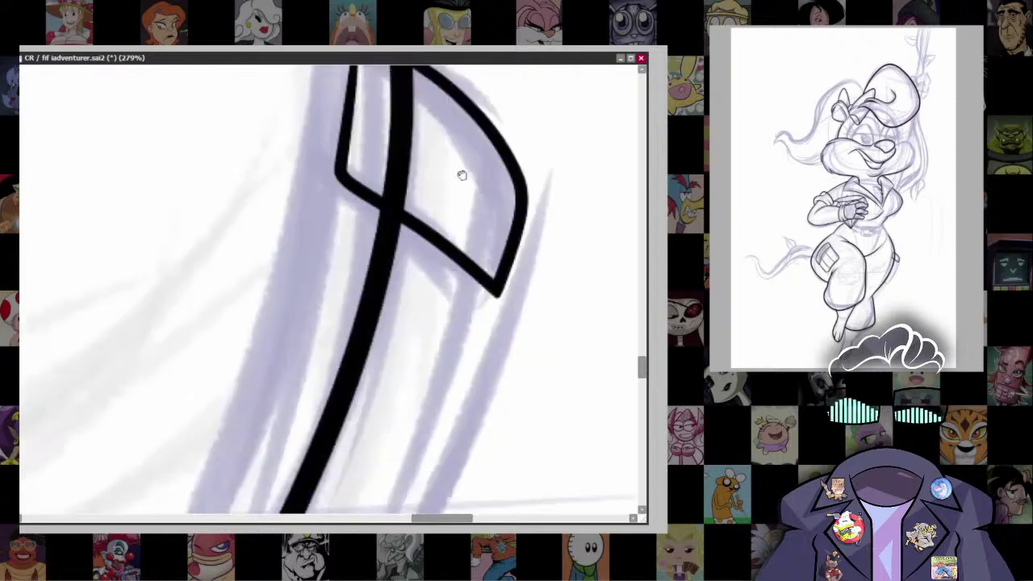
scroll(415, 301, "up", 5)
mouse_move(394, 188)
left_mouse_down()
mouse_move(382, 317)
mouse_move(406, 273)
mouse_move(395, 296)
mouse_move(403, 339)
left_mouse_up()
scroll(420, 257, "down", 5)
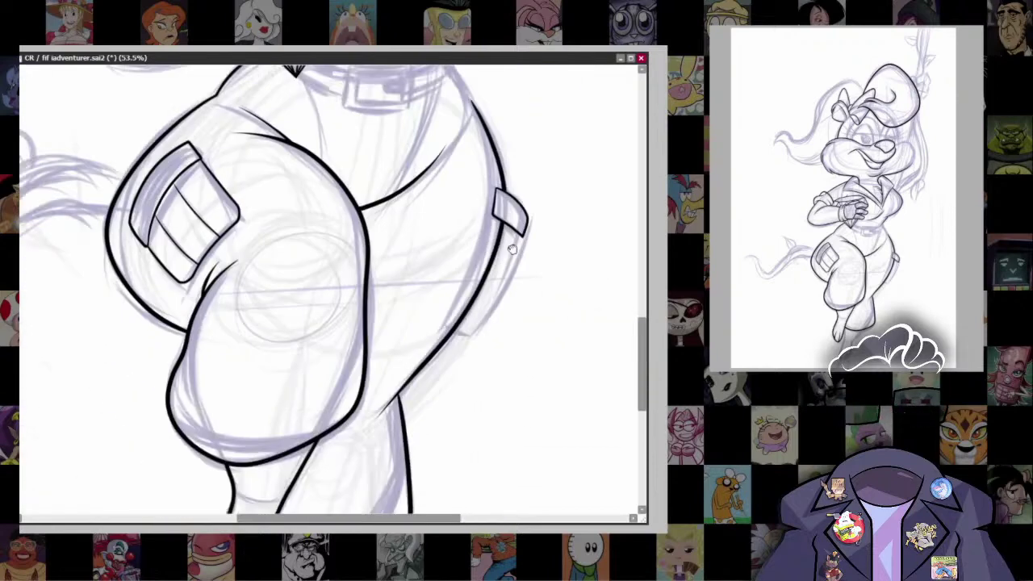
Step: Ink the inner side, bottom edge and outer side of the second pocket below its flap
scroll(420, 257, "up", 3)
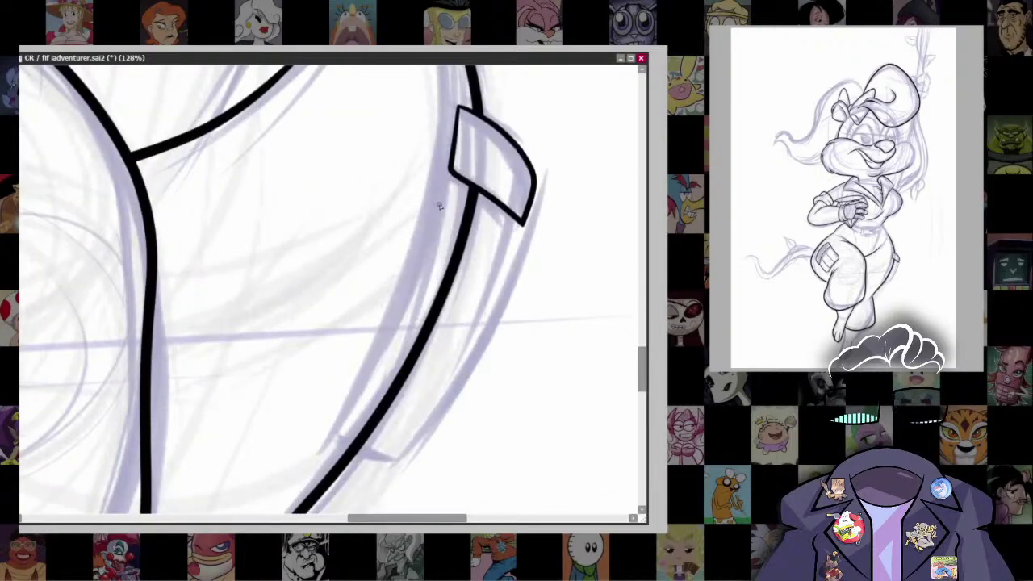
left_click_drag(451, 171, 375, 371)
key("ctrl+z")
mouse_move(450, 171)
left_mouse_down()
mouse_move(416, 283)
mouse_move(336, 437)
mouse_move(393, 462)
left_mouse_up()
left_click_drag(521, 220, 492, 294)
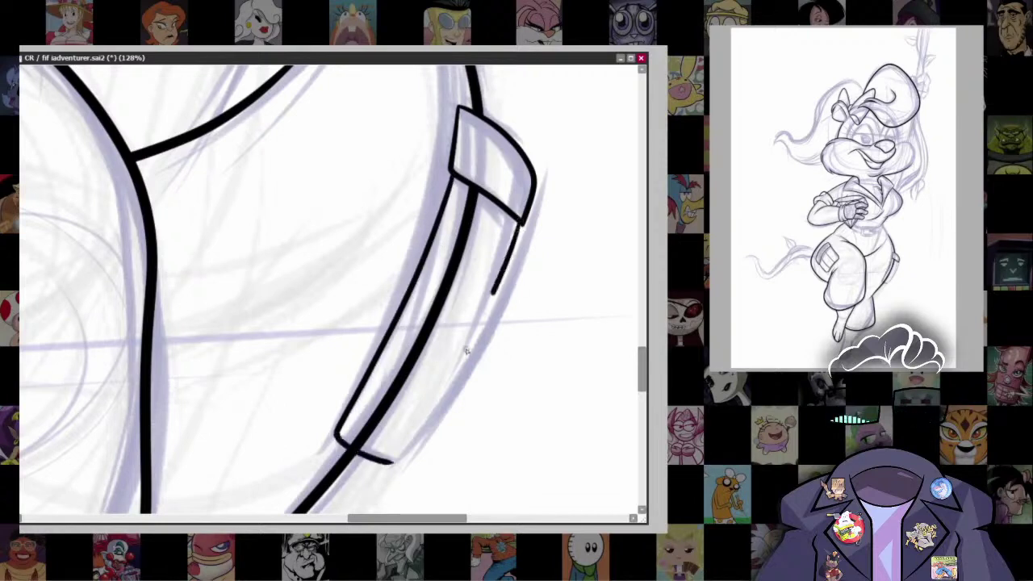
left_click_drag(466, 350, 395, 460)
Step: Round the second pocket's lower outer corner and even out the line weight along its curve
scroll(501, 352, "up", 5)
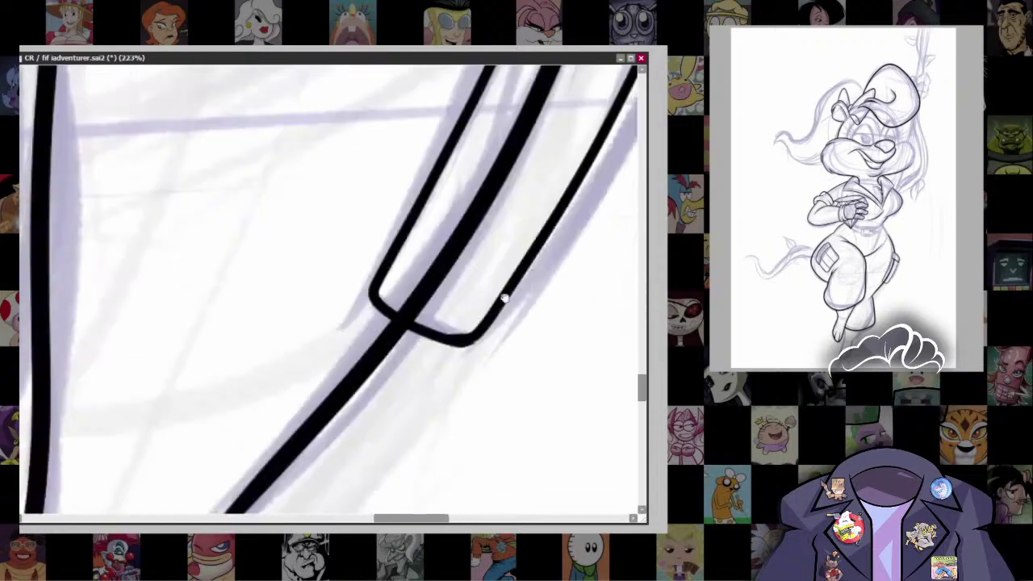
key("ctrl+z")
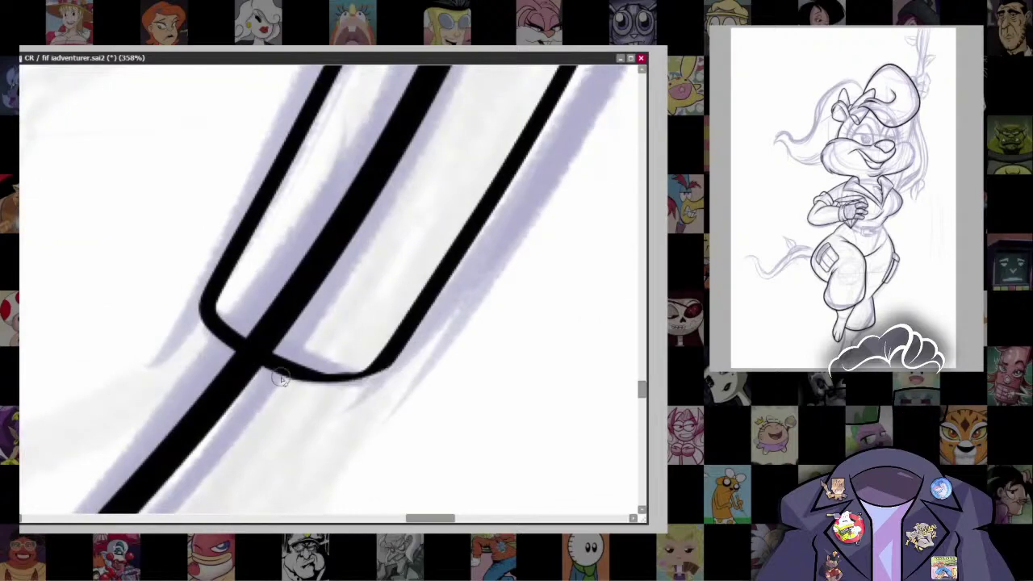
key("ctrl+z")
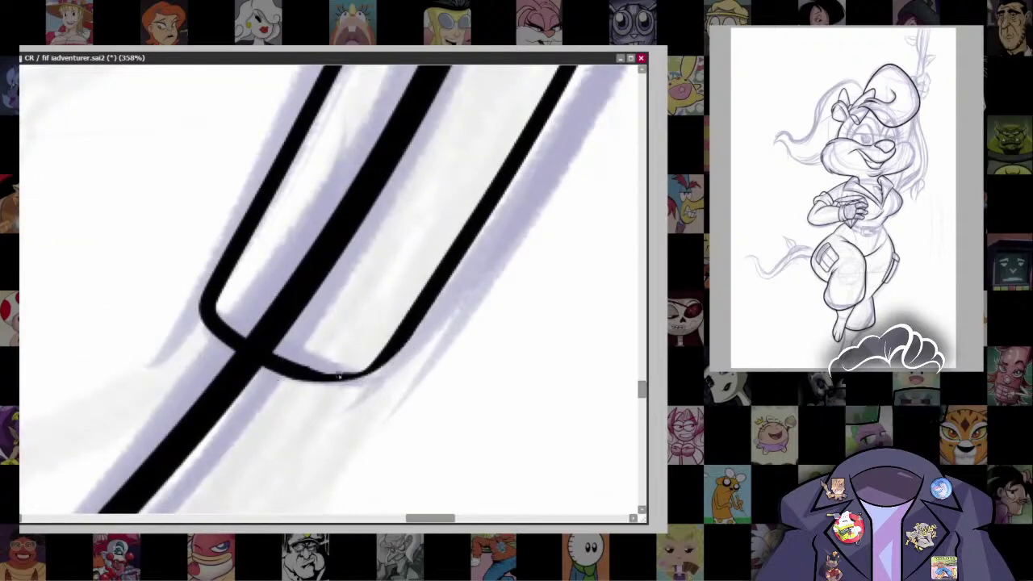
mouse_move(310, 368)
left_mouse_down()
mouse_move(408, 319)
mouse_move(401, 331)
left_mouse_up()
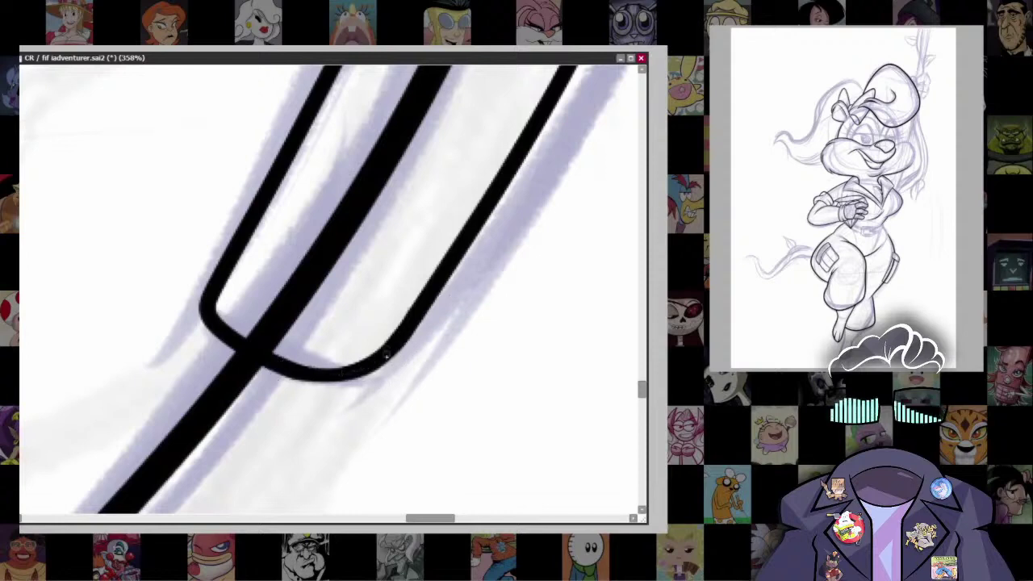
key("ctrl+z")
left_click_drag(312, 373, 384, 353)
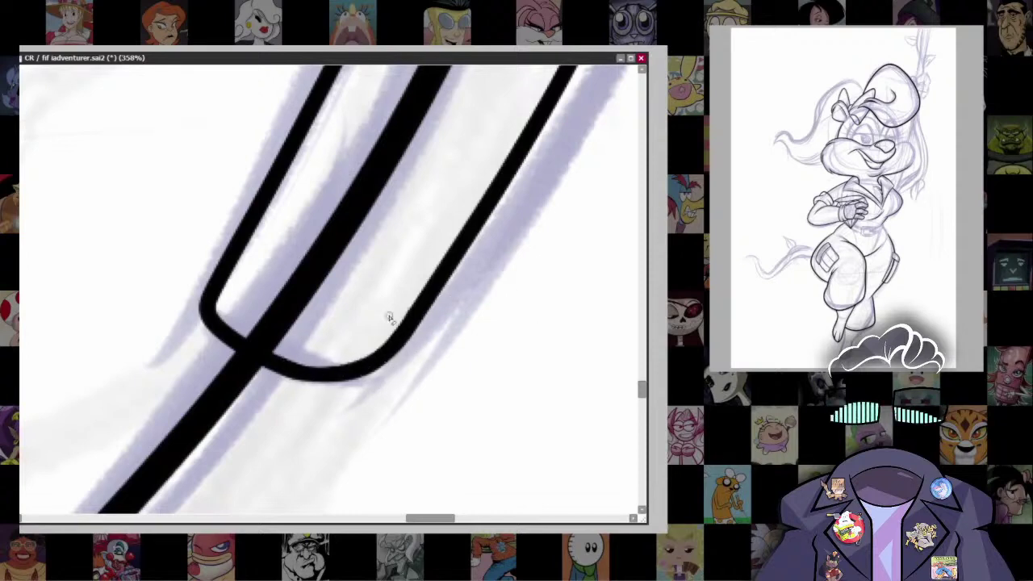
Step: Erase the thigh contour inside the second pocket's body and touch up its bottom edge where the contour meets it
scroll(521, 310, "down", 3)
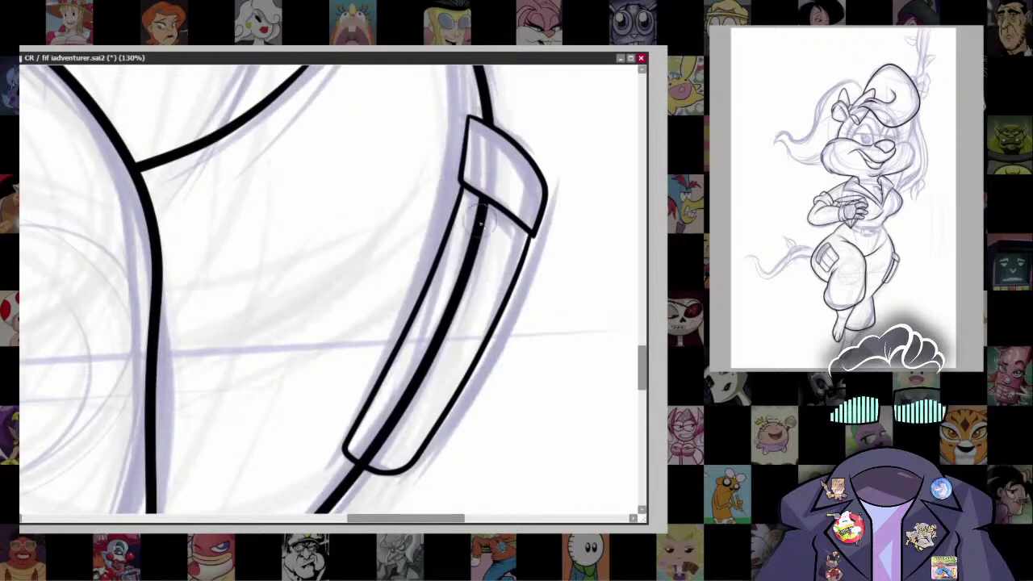
mouse_move(488, 200)
left_mouse_down()
mouse_move(433, 348)
mouse_move(360, 457)
left_mouse_up()
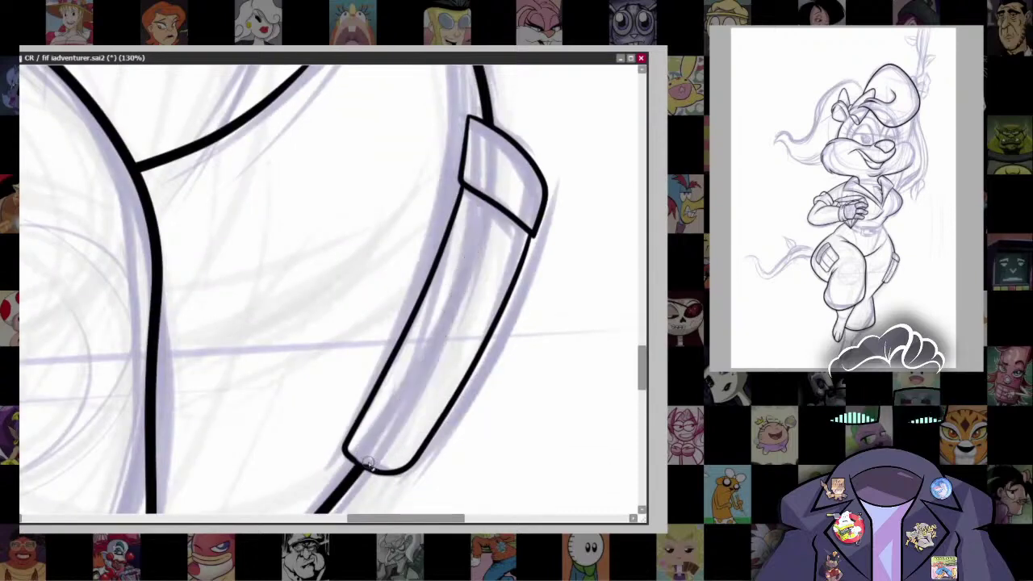
scroll(436, 452, "up", 4)
scroll(436, 341, "up", 2)
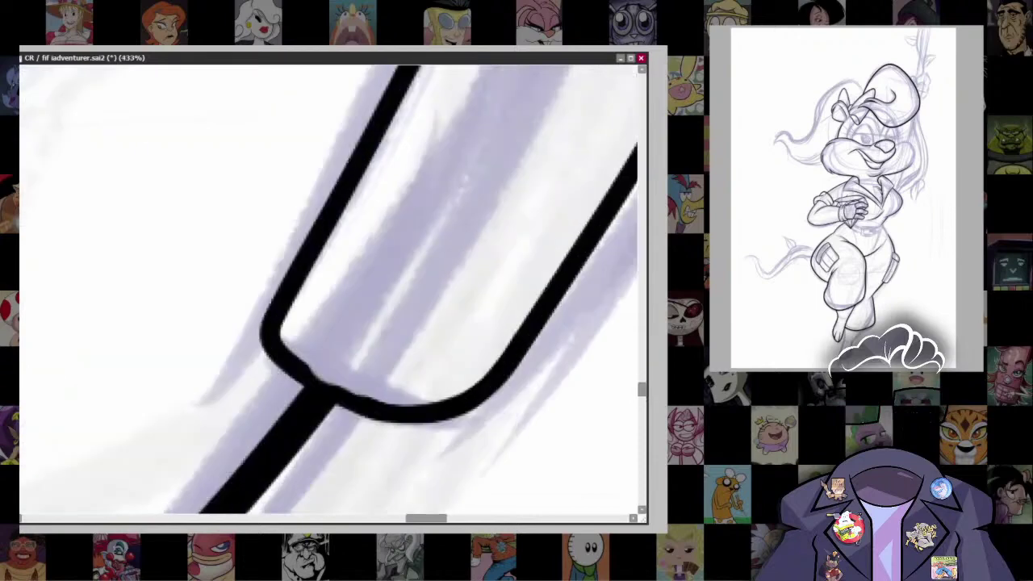
mouse_move(274, 334)
left_mouse_down()
mouse_move(325, 386)
mouse_move(307, 363)
mouse_move(474, 396)
left_mouse_up()
key("ctrl+z")
key("Home")
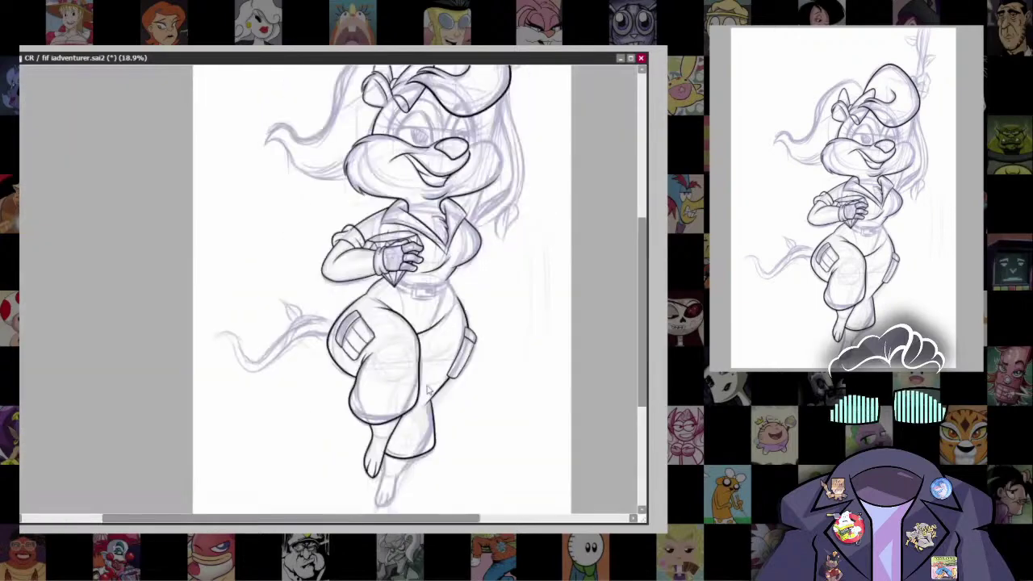
scroll(370, 183, "up", 2)
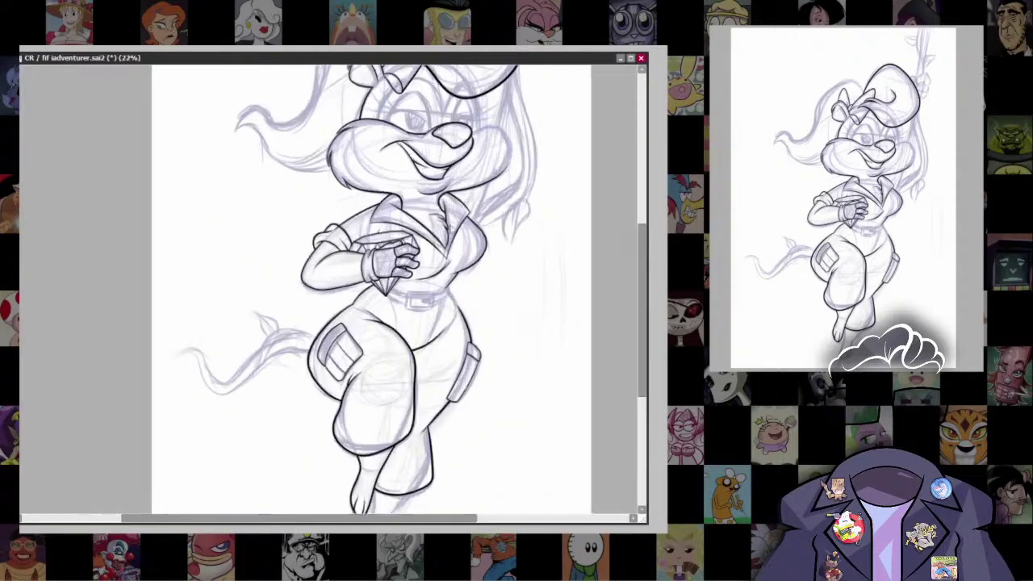
scroll(262, 342, "up", 8)
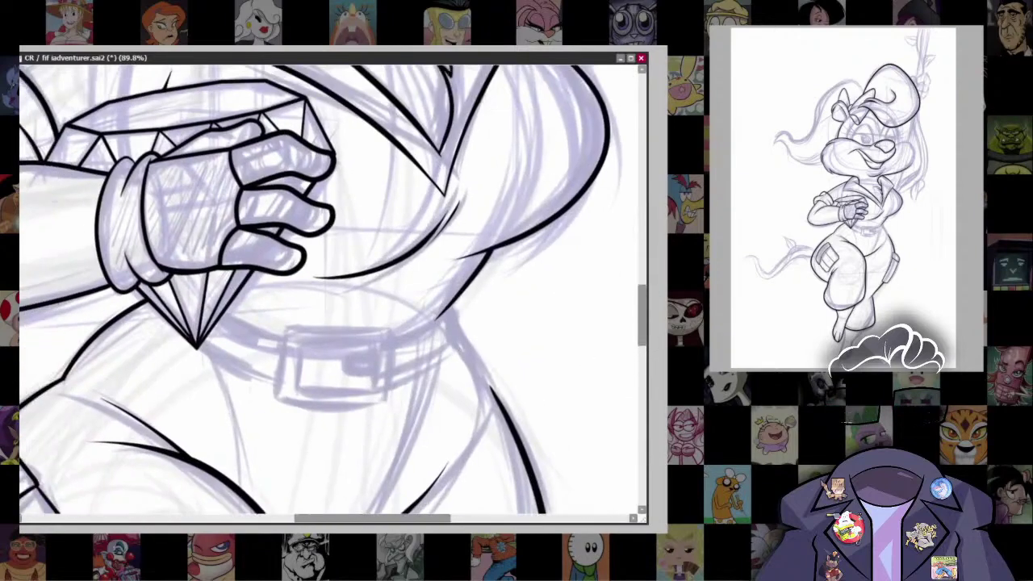
scroll(540, 313, "up", 3)
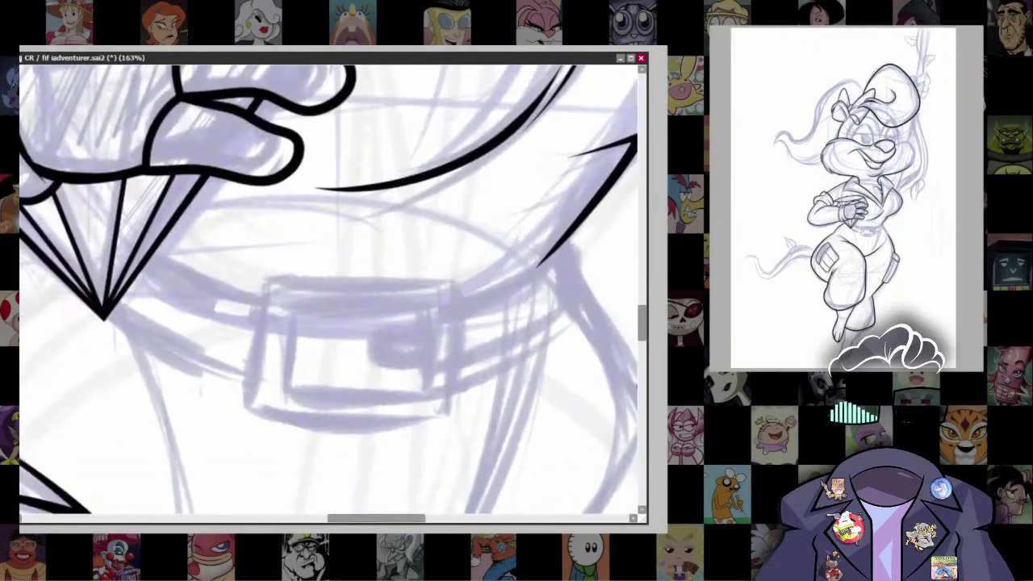
left_click_drag(262, 287, 255, 381)
key("ctrl+z")
left_click_drag(266, 281, 252, 408)
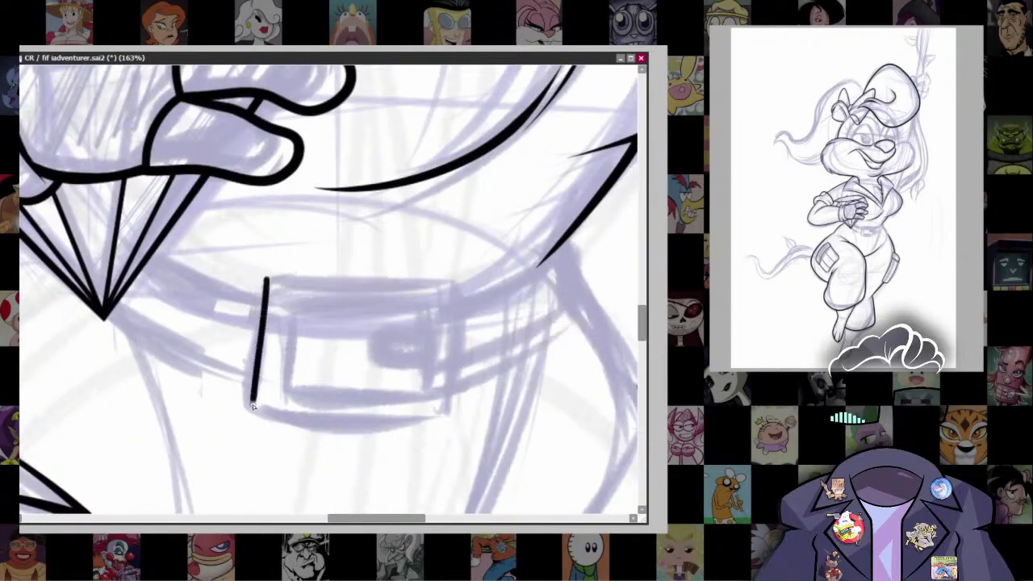
left_click_drag(455, 285, 443, 408)
key("ctrl+z")
left_click_drag(458, 281, 444, 414)
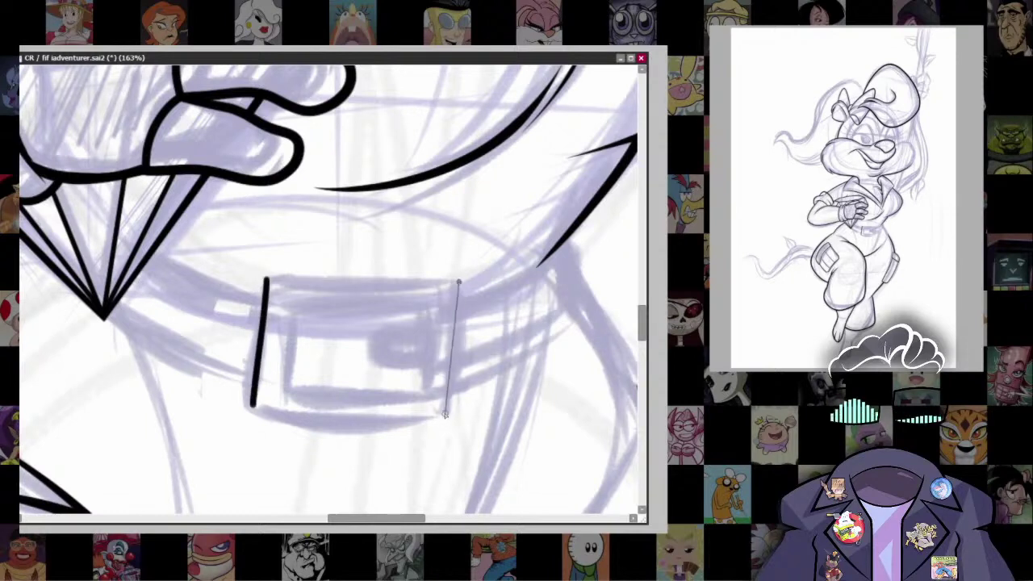
key("ctrl+z")
left_click_drag(461, 281, 446, 418)
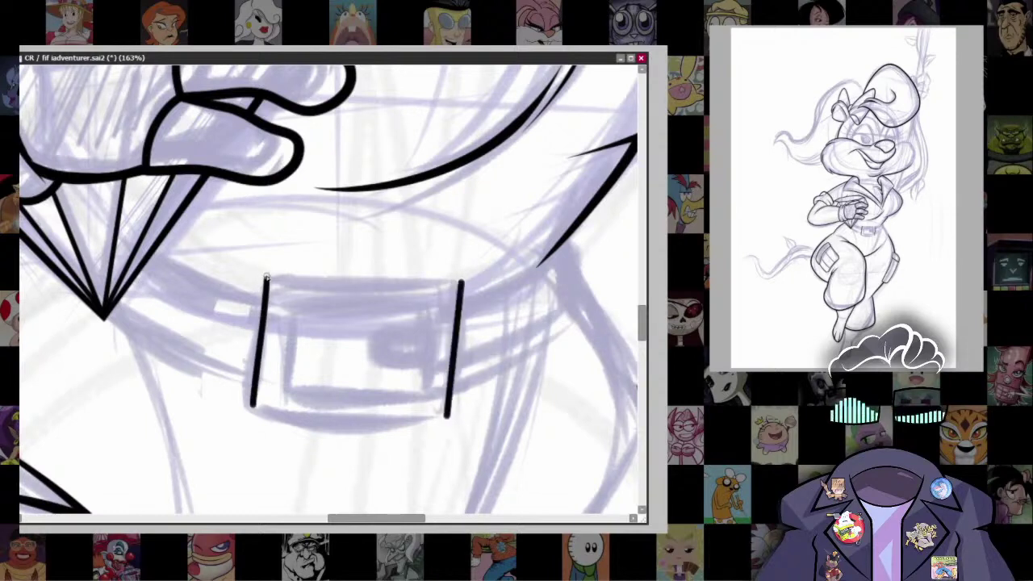
left_click_drag(267, 278, 462, 281)
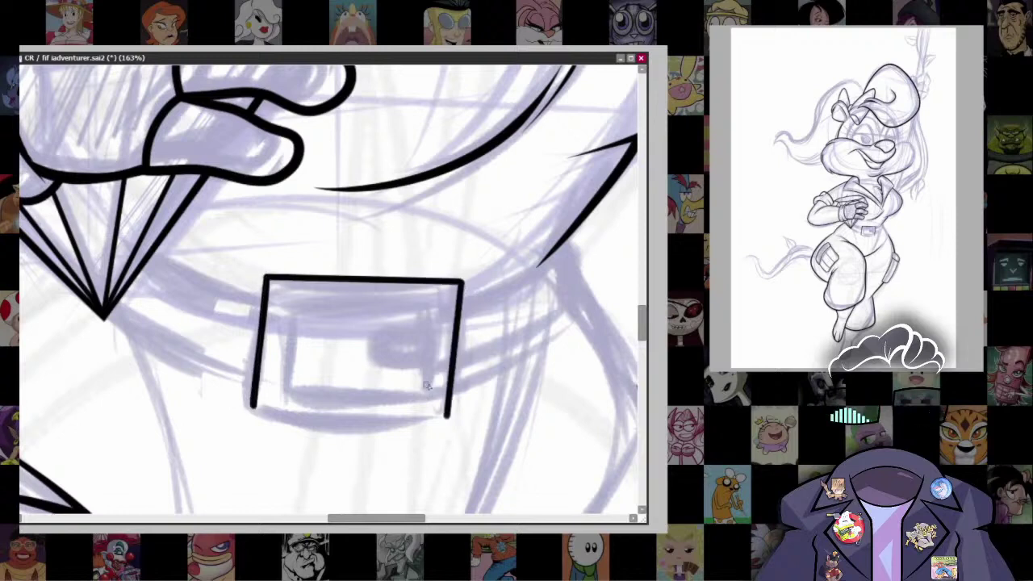
left_click_drag(252, 406, 448, 415)
key("ctrl+z")
key("ctrl+z")
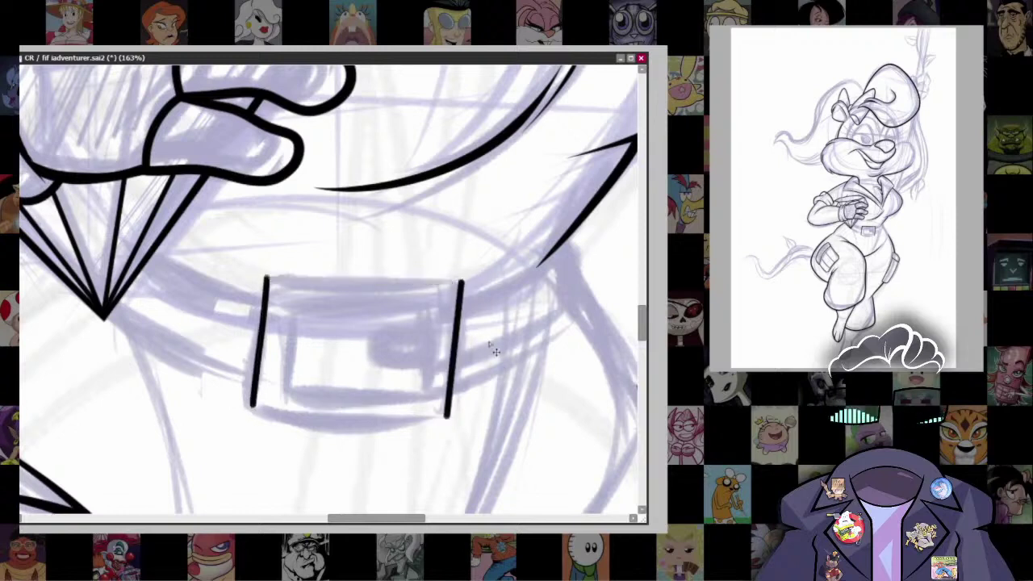
key("ctrl+z")
key("ctrl+z")
Step: Ink the belt buckle's outer frame over the sketch with two slanted sides, a curved bottom edge and a straight top edge
left_click_drag(267, 276, 248, 409)
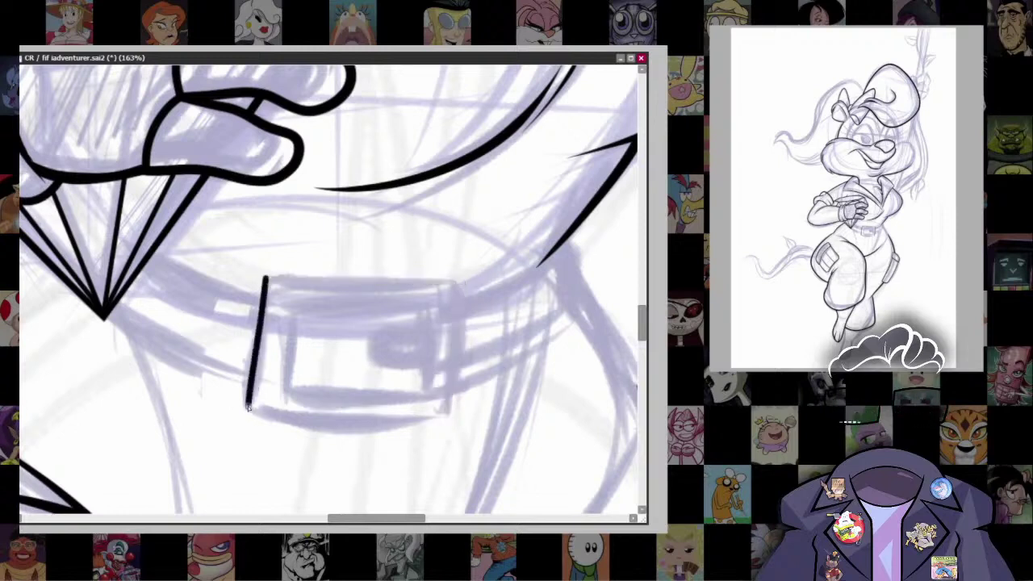
left_click_drag(460, 282, 446, 409)
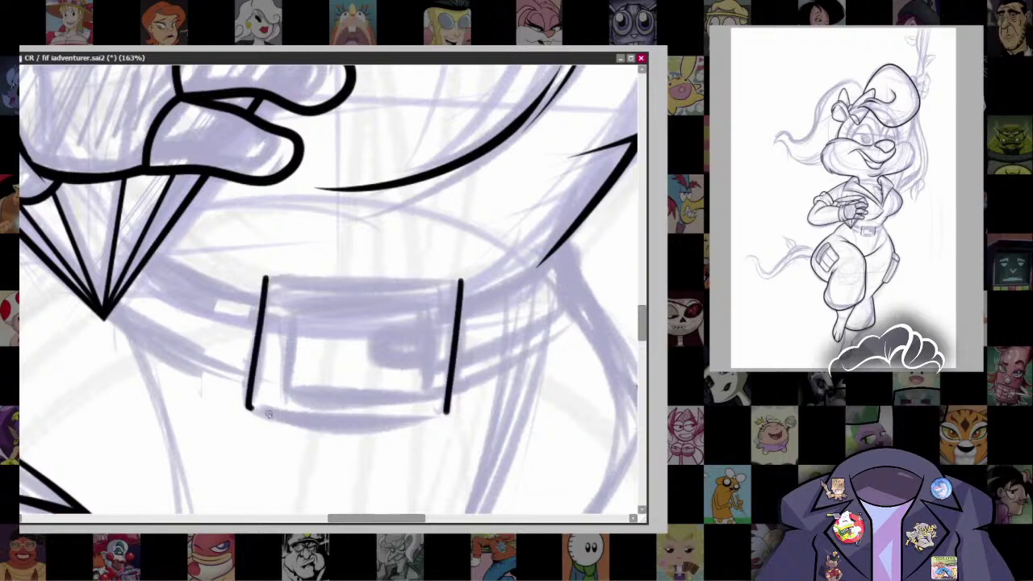
left_click_drag(249, 407, 446, 416)
left_click_drag(265, 277, 463, 283)
key("ctrl+z")
scroll(611, 338, "up", 2)
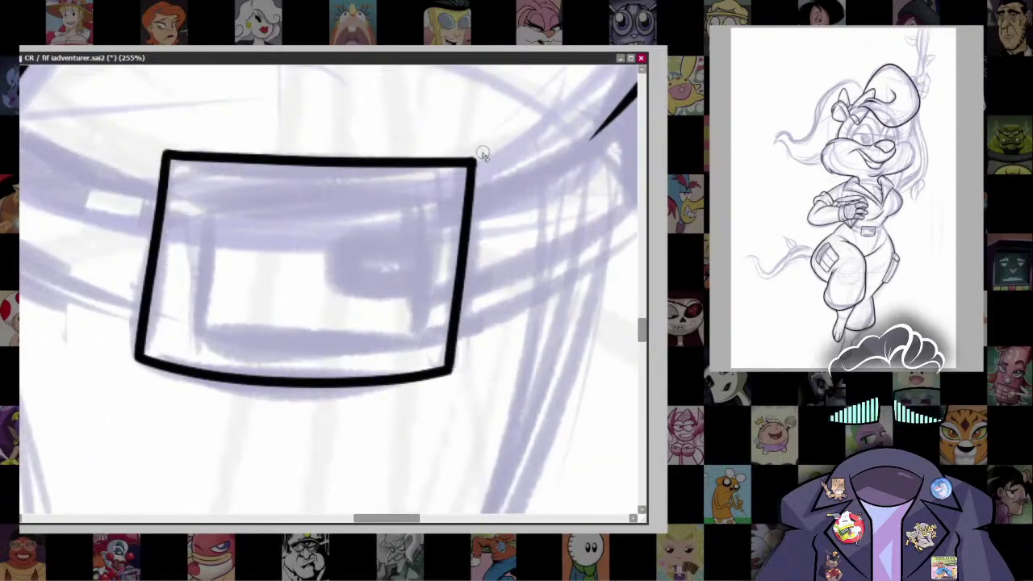
Step: Erase the left side of the buckle frame and redraw it slightly further in with a steeper slant
scroll(506, 235, "up", 1)
left_click_drag(507, 235, 513, 254)
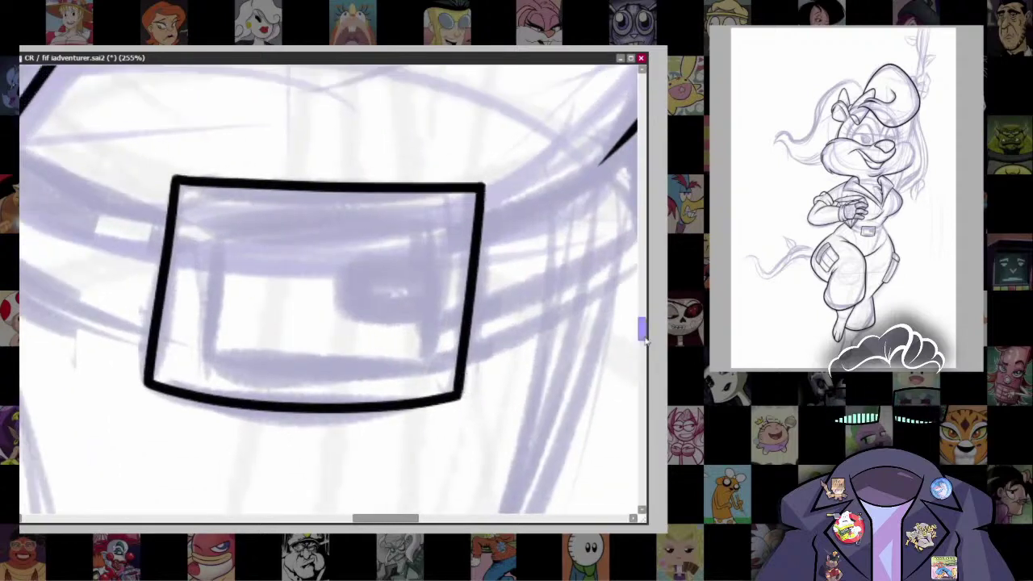
left_click_drag(176, 158, 138, 427)
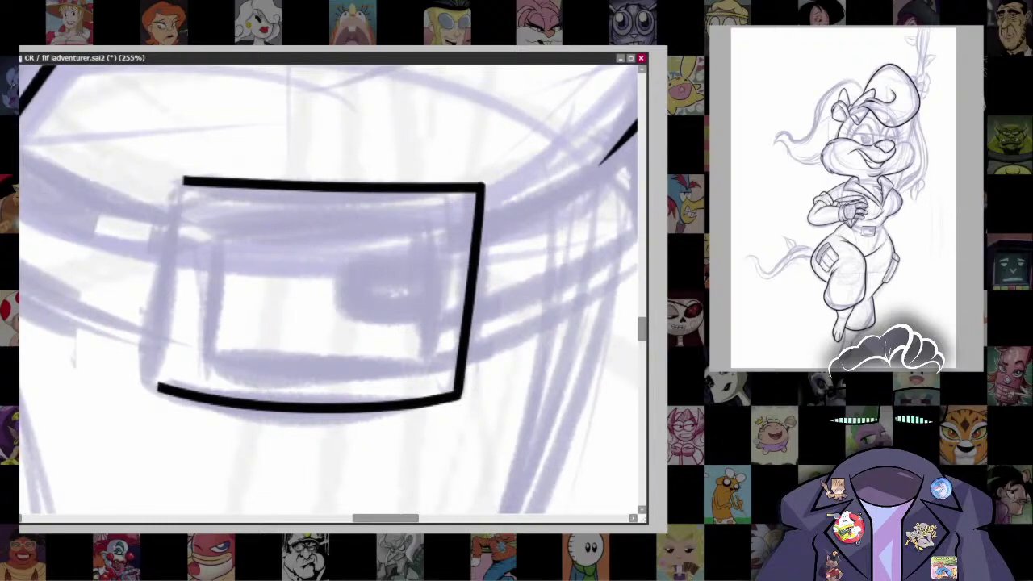
left_click_drag(182, 181, 152, 387)
key("ctrl+z")
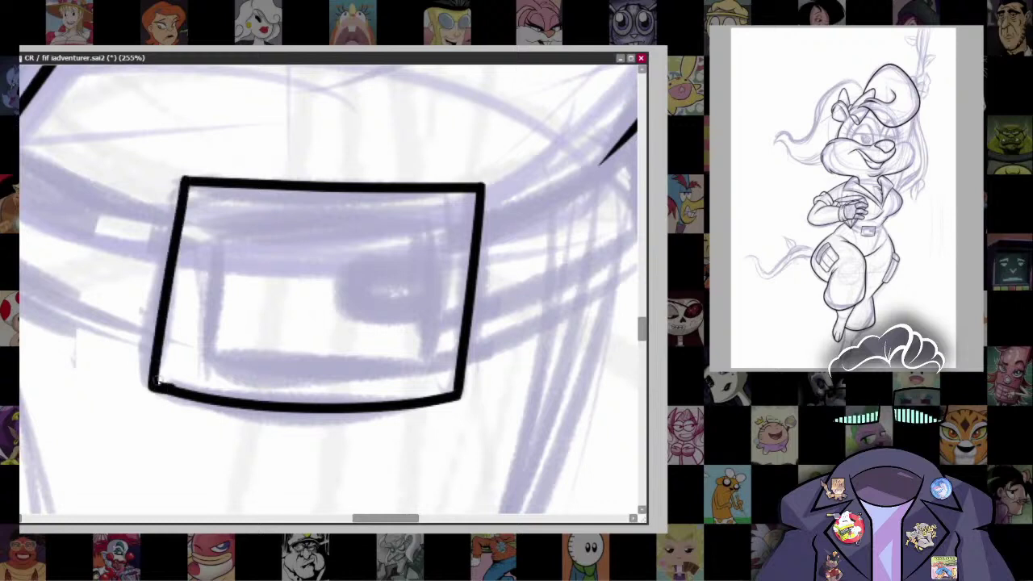
Step: Clean up the corners of the buckle frame where the redrawn side meets the top and bottom edges
scroll(401, 376, "up", 1)
mouse_move(250, 406)
left_mouse_down()
mouse_move(266, 405)
mouse_move(244, 415)
left_mouse_up()
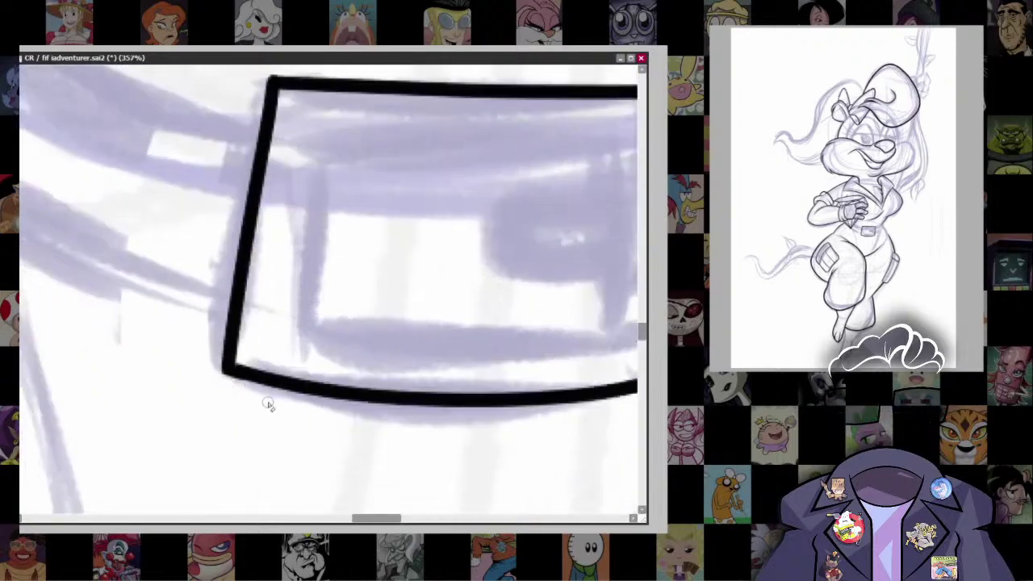
scroll(578, 318, "up", 3)
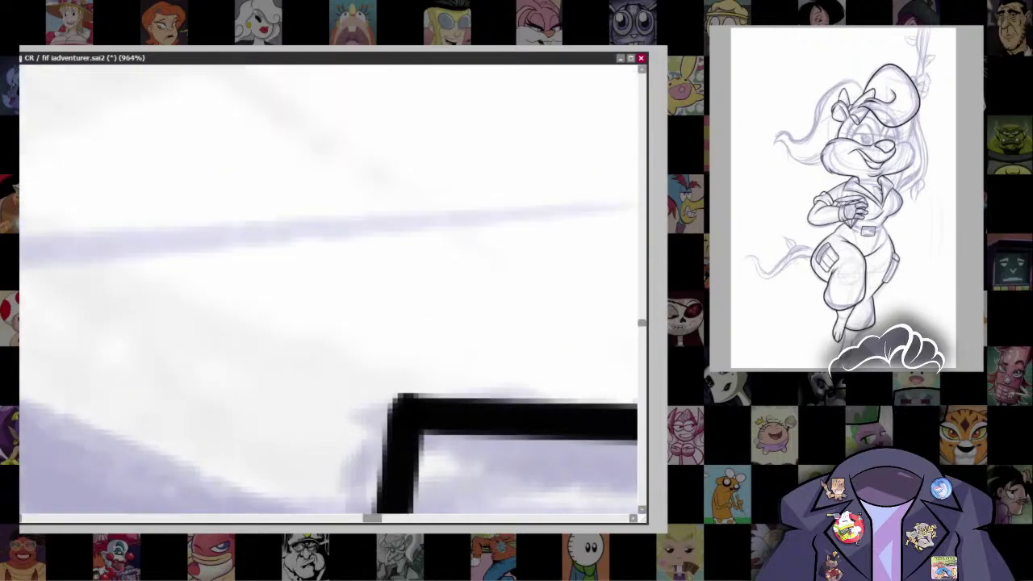
scroll(565, 330, "down", 5)
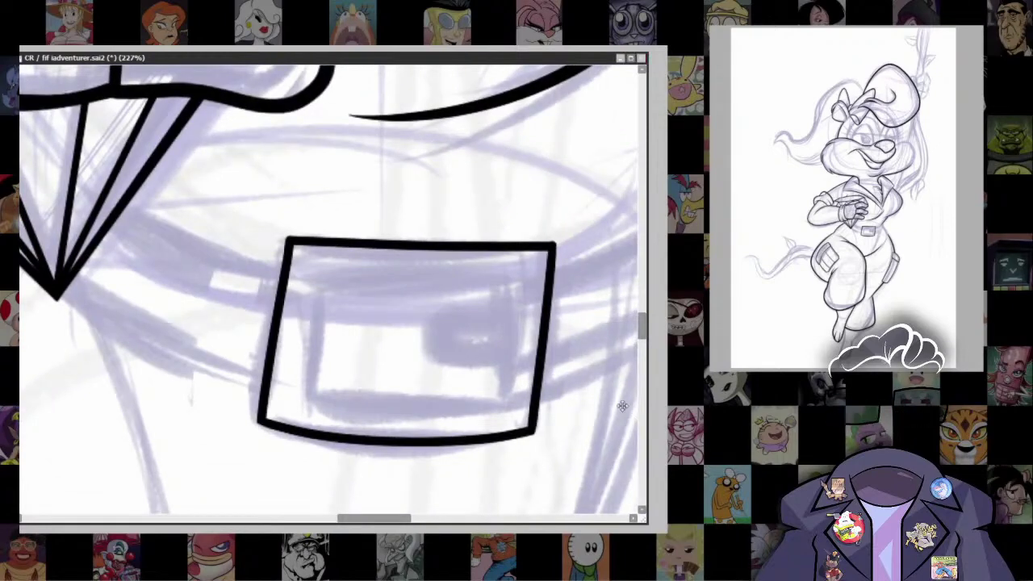
scroll(548, 265, "down", 5)
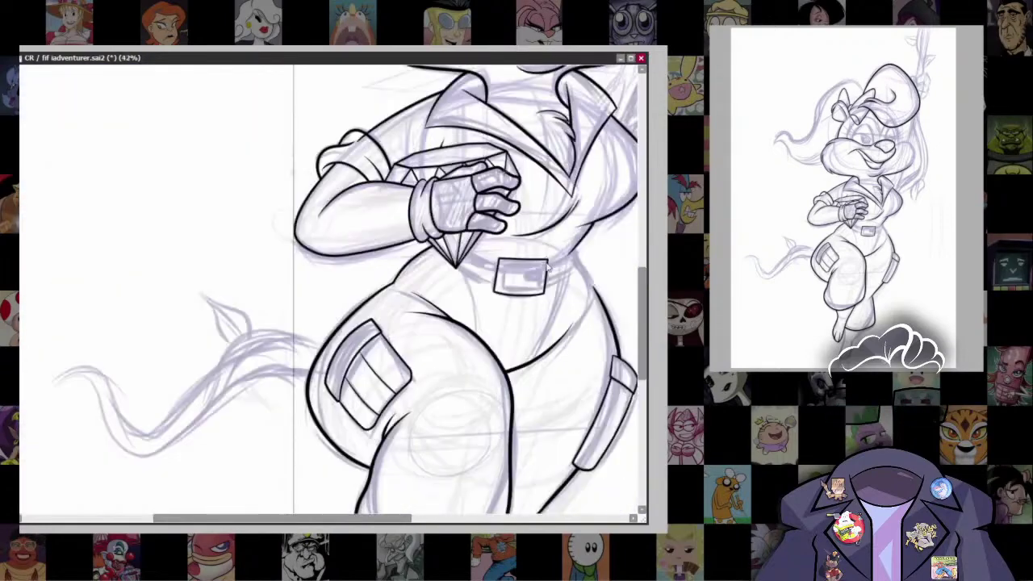
scroll(548, 267, "up", 5)
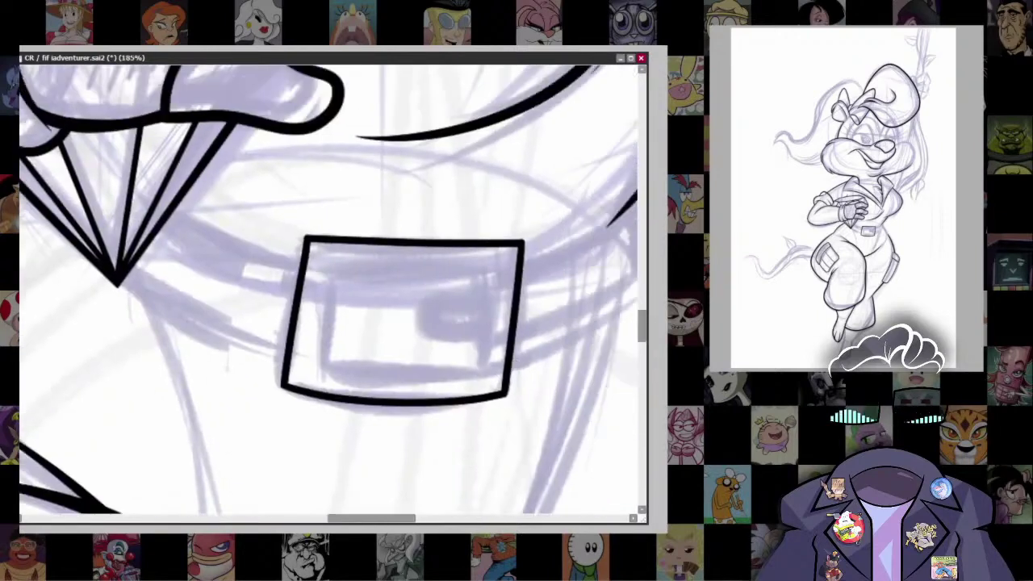
Step: Duplicate the buckle outline and scale the copy down, centred inside the original, to form the inner frame
mouse_move(275, 235)
left_mouse_down()
mouse_move(533, 190)
mouse_move(525, 187)
left_mouse_up()
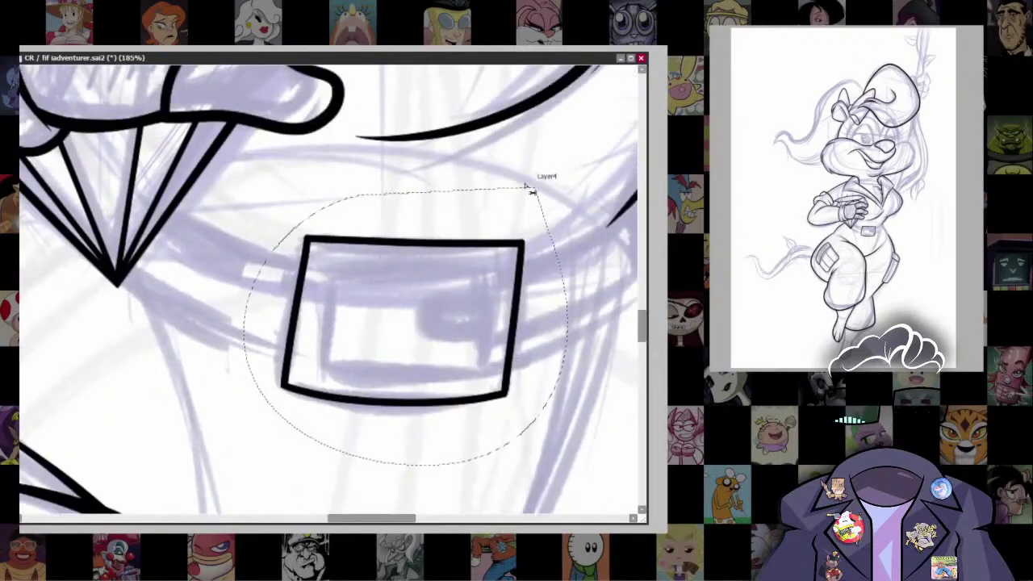
key("ctrl+c")
key("ctrl+v")
key("ctrl+t")
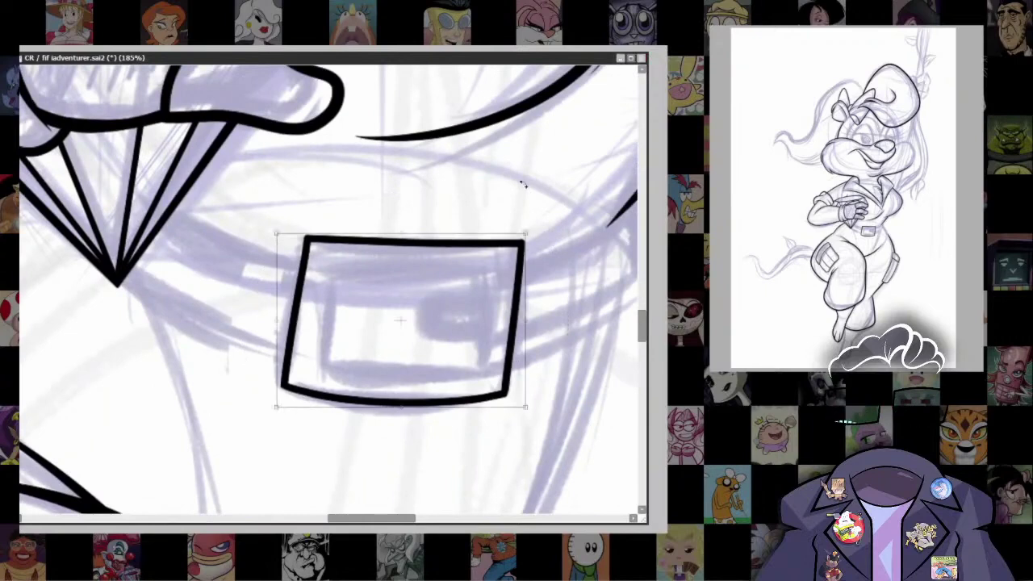
left_click_drag(525, 240, 494, 257)
left_click_drag(494, 321, 483, 320)
key("Return")
Step: Ink a small rounded rectangular prong inside the buckle, attached to the right side of the inner frame
scroll(483, 321, "up", 2)
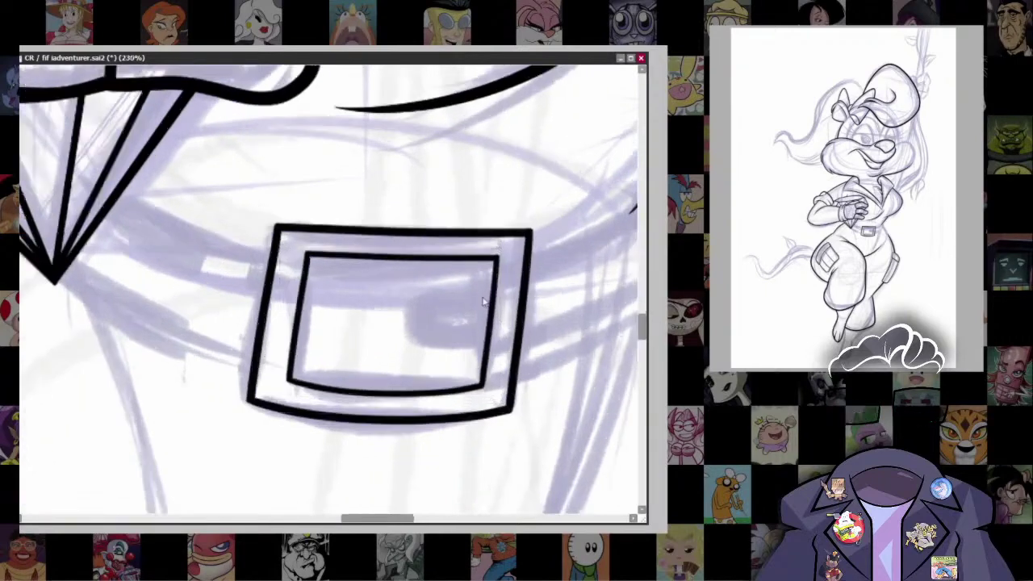
key("bracketleft")
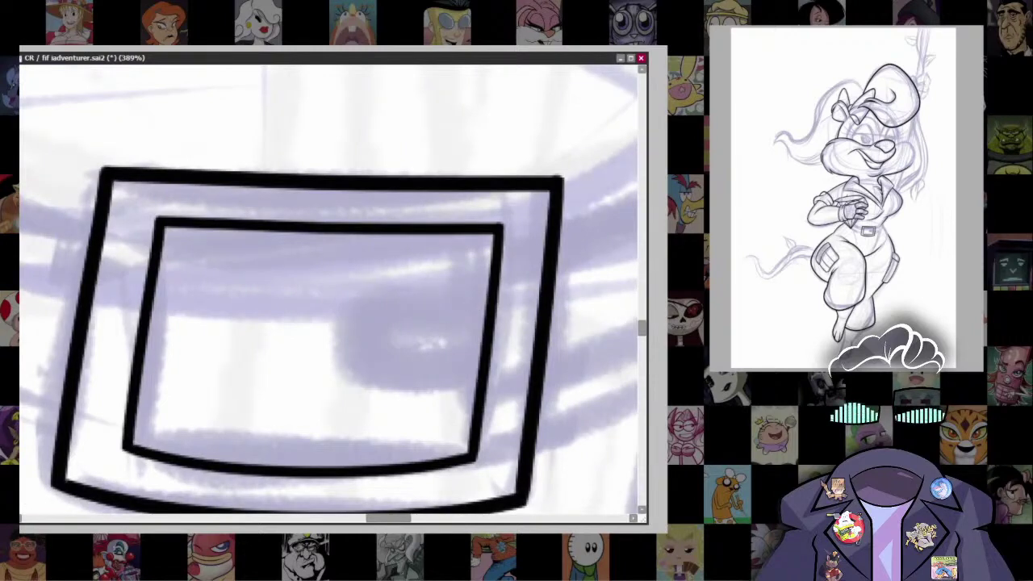
key("bracketleft")
left_click_drag(499, 287, 360, 286)
key("ctrl+z")
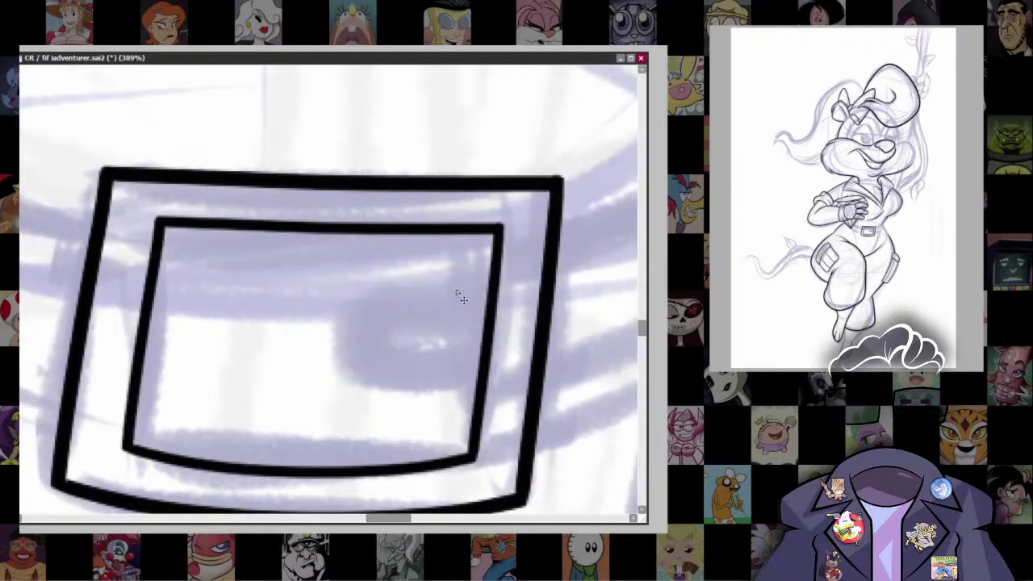
mouse_move(493, 299)
left_mouse_down()
mouse_move(386, 294)
mouse_move(352, 355)
mouse_move(356, 373)
mouse_move(482, 372)
left_mouse_up()
mouse_move(491, 295)
left_mouse_down()
mouse_move(361, 294)
mouse_move(355, 318)
mouse_move(350, 368)
mouse_move(483, 373)
left_mouse_up()
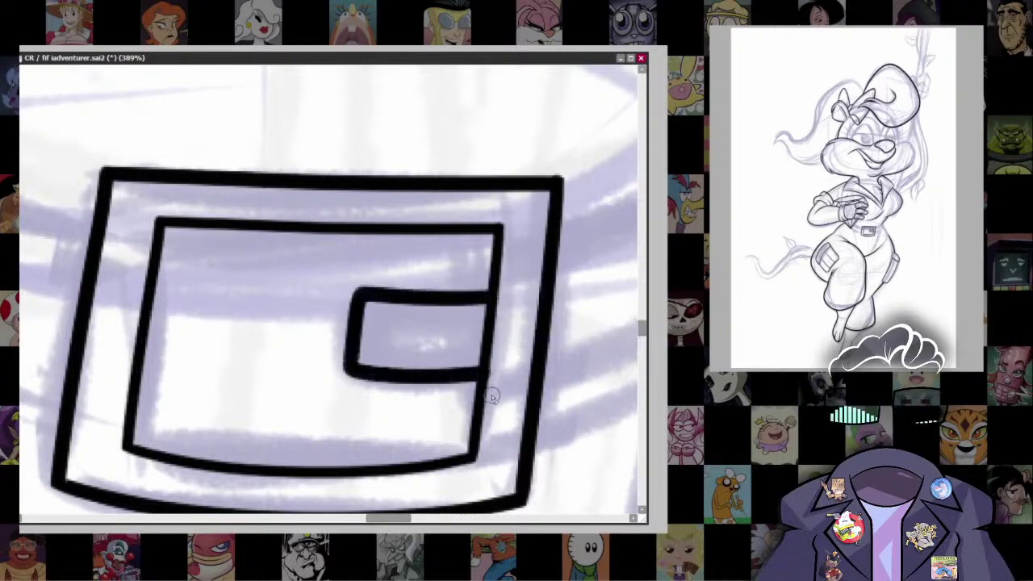
Step: Redraw the inner frame's side at the prong's end as a short line bowing slightly outward
scroll(497, 365, "down", 5)
scroll(485, 364, "up", 3)
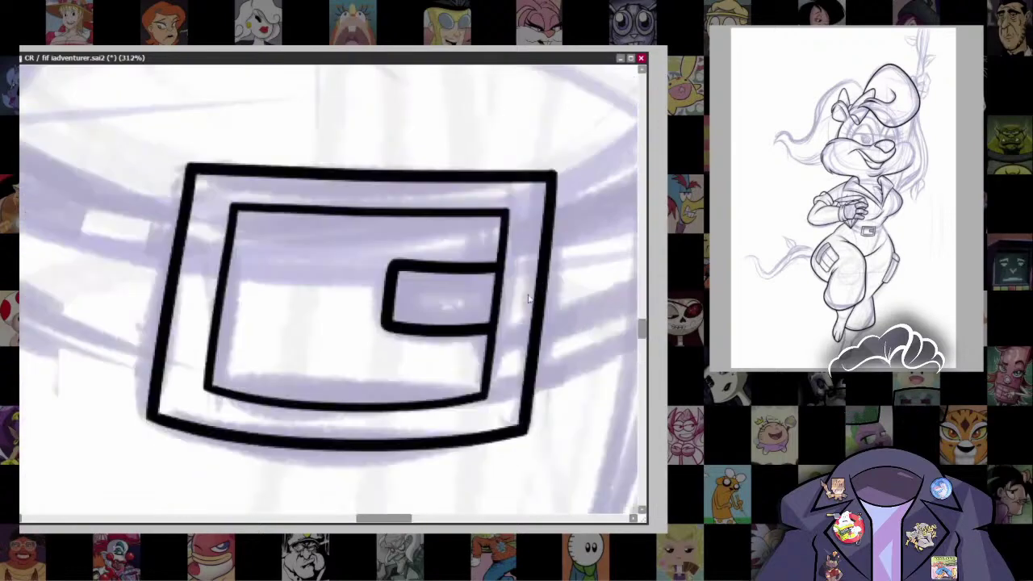
scroll(473, 362, "down", 3)
scroll(474, 363, "up", 6)
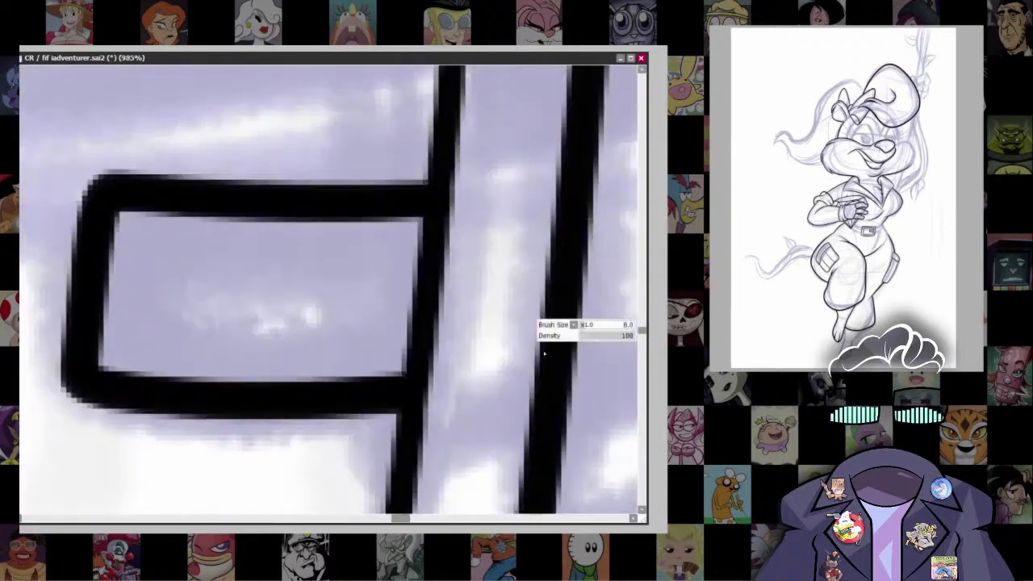
mouse_move(445, 232)
left_mouse_down()
mouse_move(389, 346)
mouse_move(408, 260)
mouse_move(435, 264)
mouse_move(397, 362)
mouse_move(438, 307)
mouse_move(415, 250)
mouse_move(451, 246)
mouse_move(410, 244)
mouse_move(406, 353)
mouse_move(431, 365)
mouse_move(419, 329)
left_mouse_up()
mouse_move(439, 213)
left_mouse_down()
mouse_move(426, 354)
mouse_move(411, 389)
mouse_move(437, 208)
mouse_move(448, 303)
mouse_move(422, 364)
left_mouse_up()
key("ctrl+z")
key("ctrl+z")
mouse_move(438, 202)
left_mouse_down()
mouse_move(445, 279)
mouse_move(404, 400)
left_mouse_up()
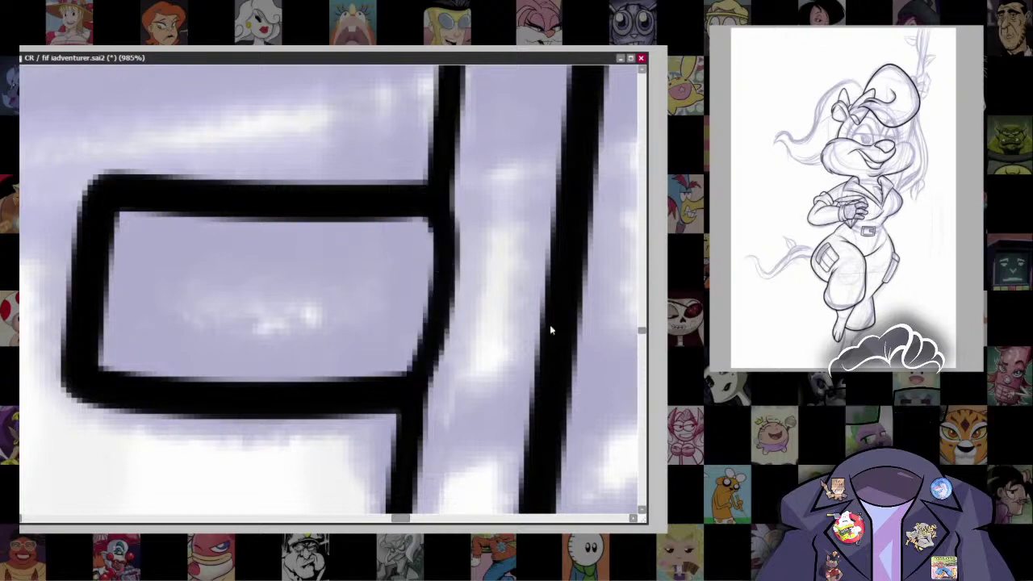
Step: Touch up the prong's end where its edges join the inner frame
scroll(549, 324, "down", 10)
scroll(501, 311, "up", 10)
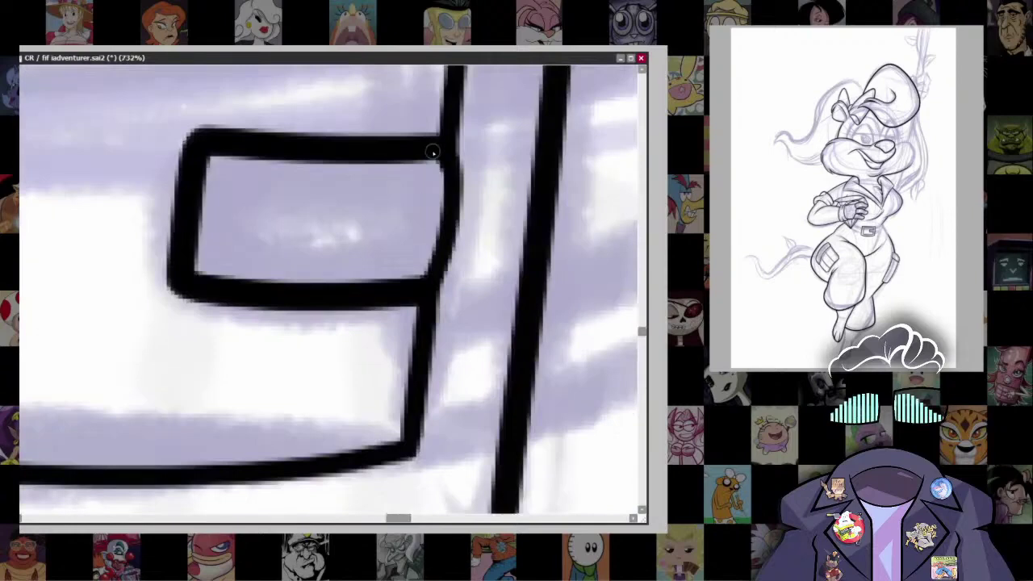
mouse_move(433, 150)
left_mouse_down()
mouse_move(447, 218)
mouse_move(426, 284)
left_mouse_up()
scroll(447, 414, "down", 10)
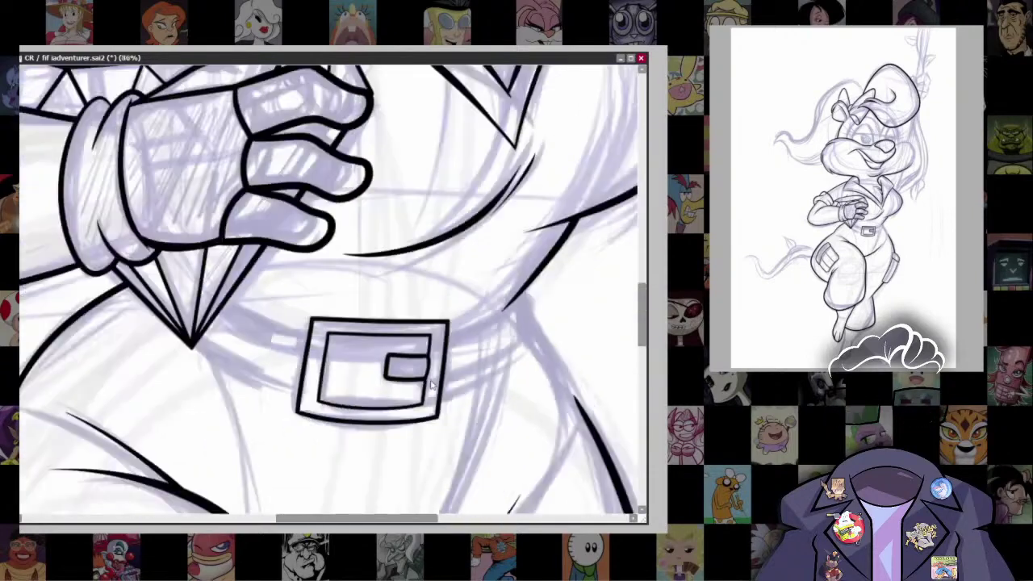
Step: Ink the belt's outer end below the waist contour and curve its lower edge round to the buckle
scroll(446, 413, "up", 5)
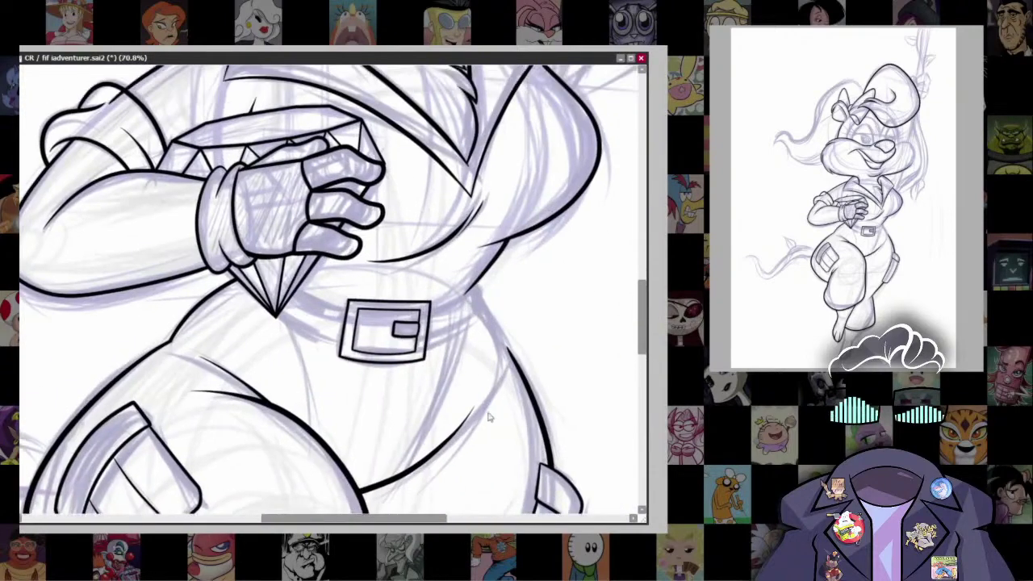
scroll(457, 383, "up", 2)
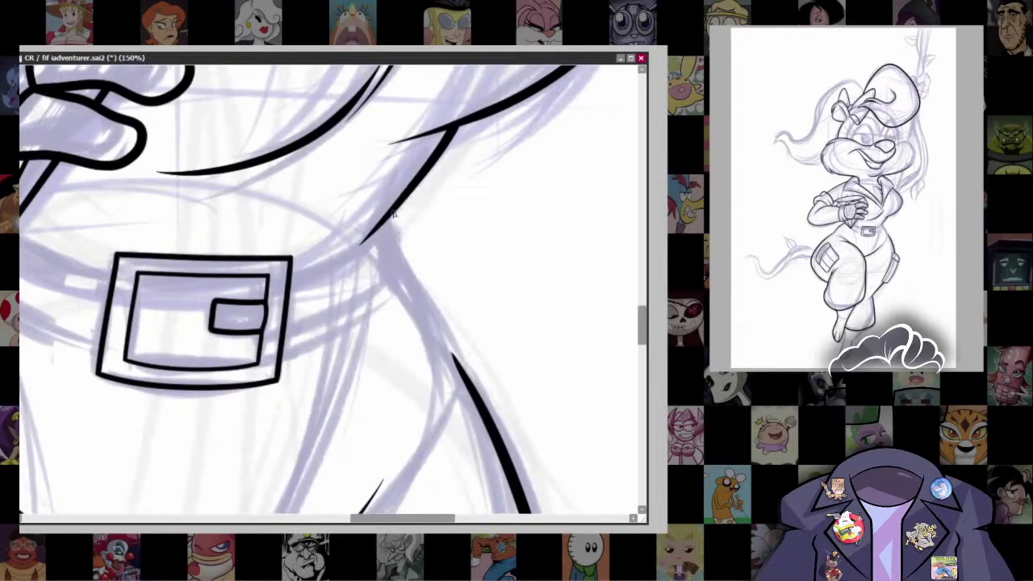
mouse_move(394, 214)
left_mouse_down()
mouse_move(404, 264)
mouse_move(324, 333)
mouse_move(287, 342)
left_mouse_up()
key("ctrl+z")
mouse_move(393, 214)
left_mouse_down()
mouse_move(402, 257)
mouse_move(349, 327)
mouse_move(283, 355)
left_mouse_up()
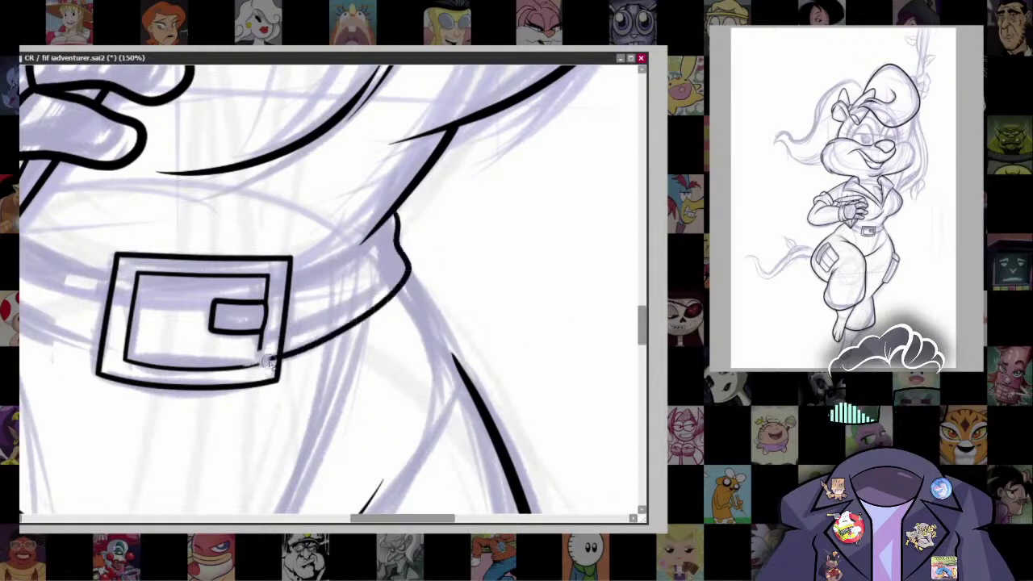
key("ctrl+z")
mouse_move(388, 218)
left_mouse_down()
mouse_move(403, 268)
mouse_move(383, 311)
mouse_move(258, 373)
left_mouse_up()
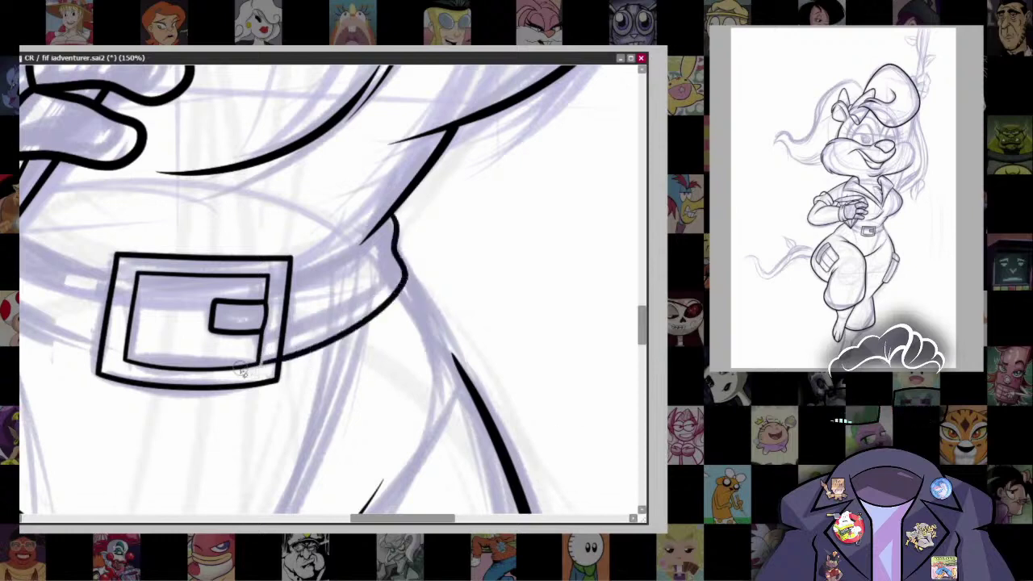
Step: Ink the belt strap's upper edge on both sides of the buckle, from the waist contour across to the gem
scroll(345, 394, "up", 3)
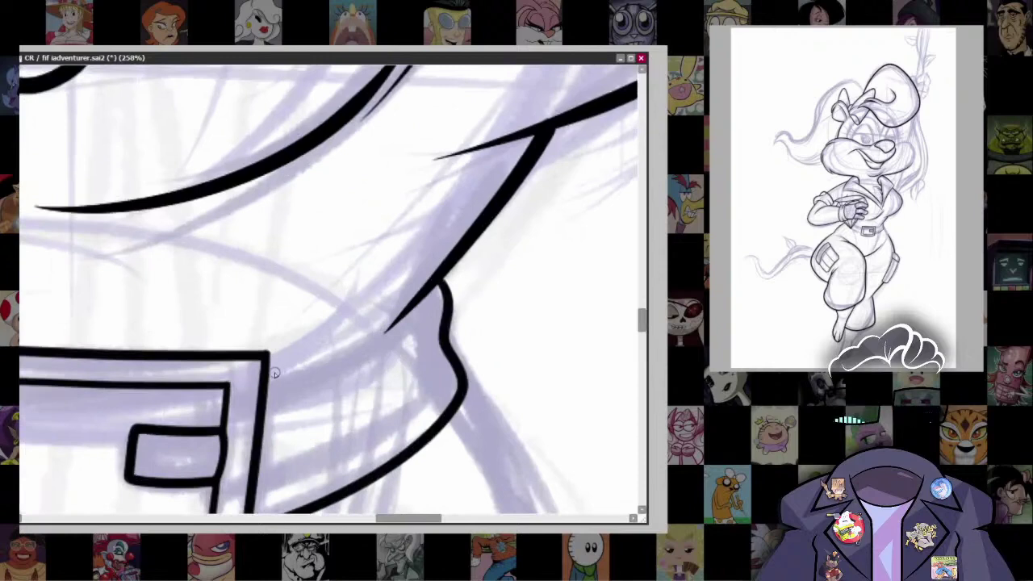
mouse_move(428, 295)
left_mouse_down()
mouse_move(270, 373)
mouse_move(266, 386)
mouse_move(601, 316)
left_mouse_up()
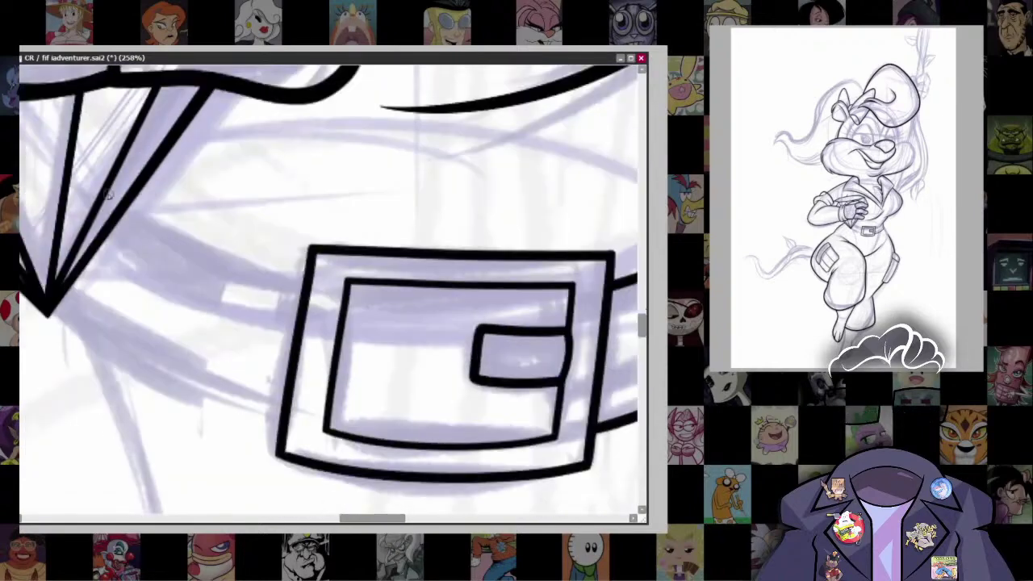
left_click_drag(138, 198, 303, 270)
key("ctrl+z")
left_click_drag(371, 266, 336, 313)
left_click_drag(46, 209, 216, 310)
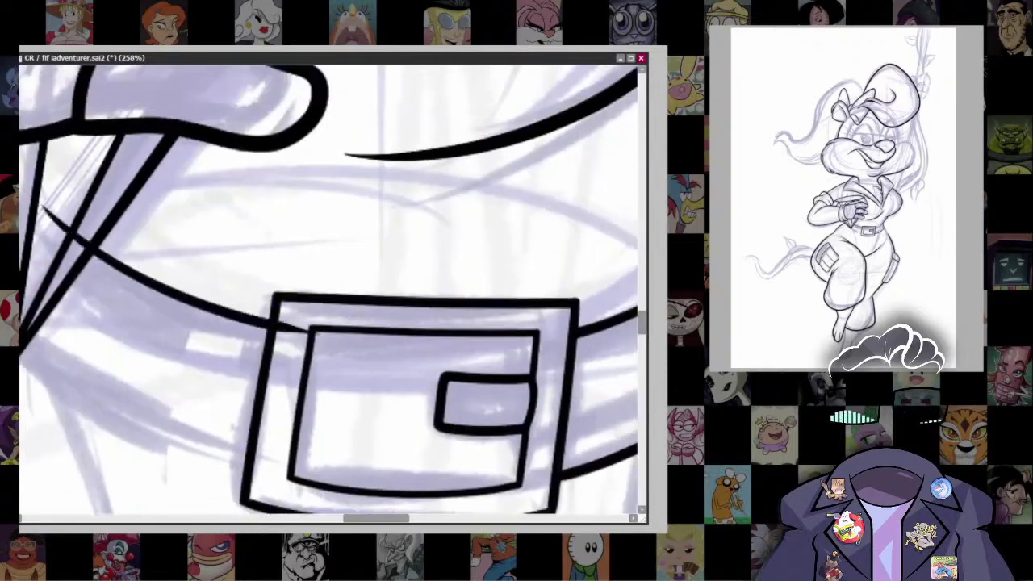
Step: Trim the upper edge's overshoots at the gem and buckle, and ink the strap's lower edge from the gem's tip to the buckle
left_click_drag(108, 212, 254, 132)
mouse_move(162, 277)
left_mouse_down()
mouse_move(571, 390)
mouse_move(456, 398)
left_mouse_up()
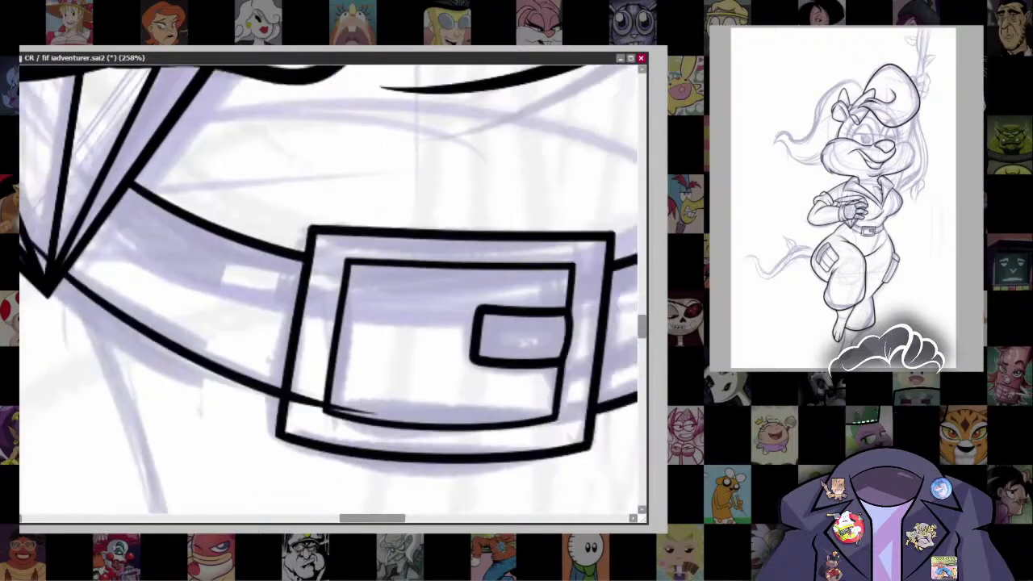
left_click_drag(25, 257, 186, 331)
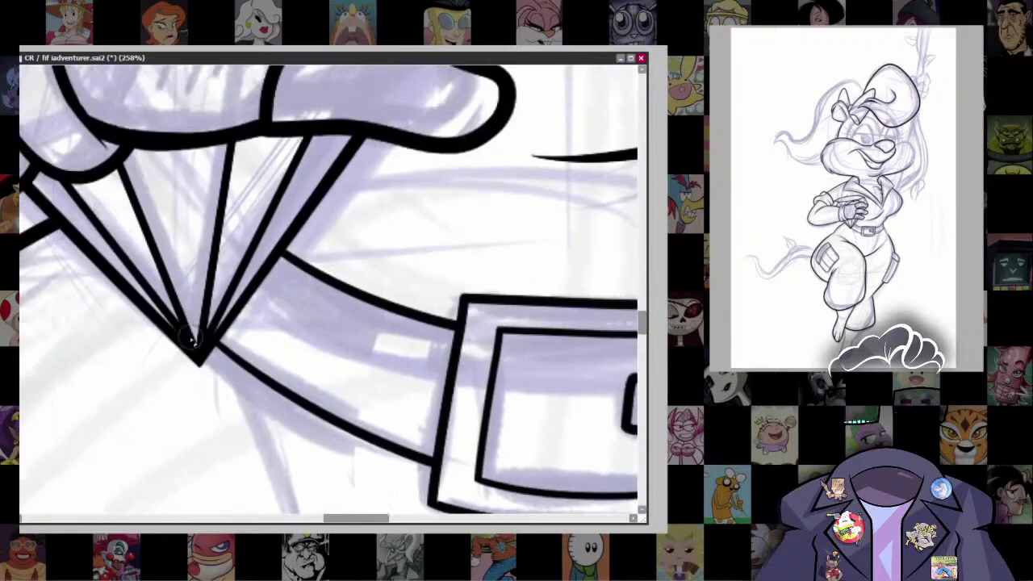
Step: Ink the outer hip contour from the belt's outer corner down to the existing thigh line
scroll(396, 341, "down", 5)
scroll(397, 293, "up", 4)
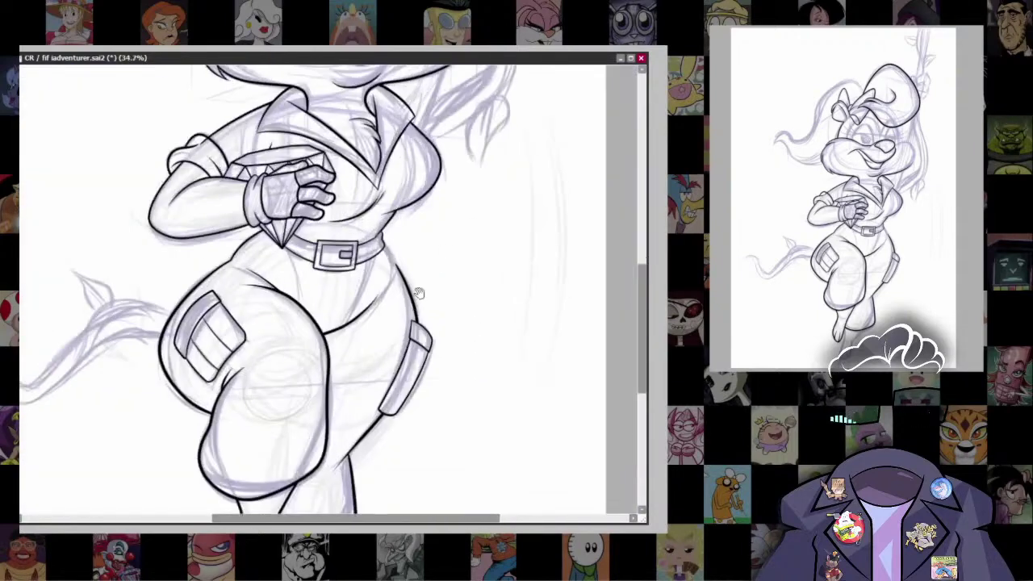
key("ctrl+z")
mouse_move(338, 174)
left_mouse_down()
mouse_move(405, 334)
mouse_move(380, 234)
mouse_move(404, 333)
left_mouse_up()
scroll(501, 313, "down", 2)
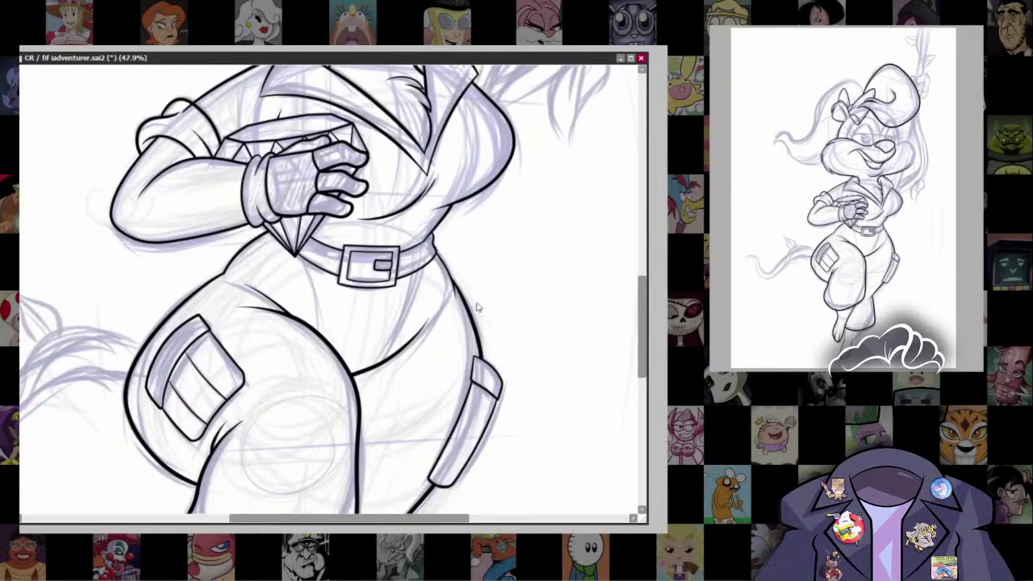
scroll(482, 309, "up", 4)
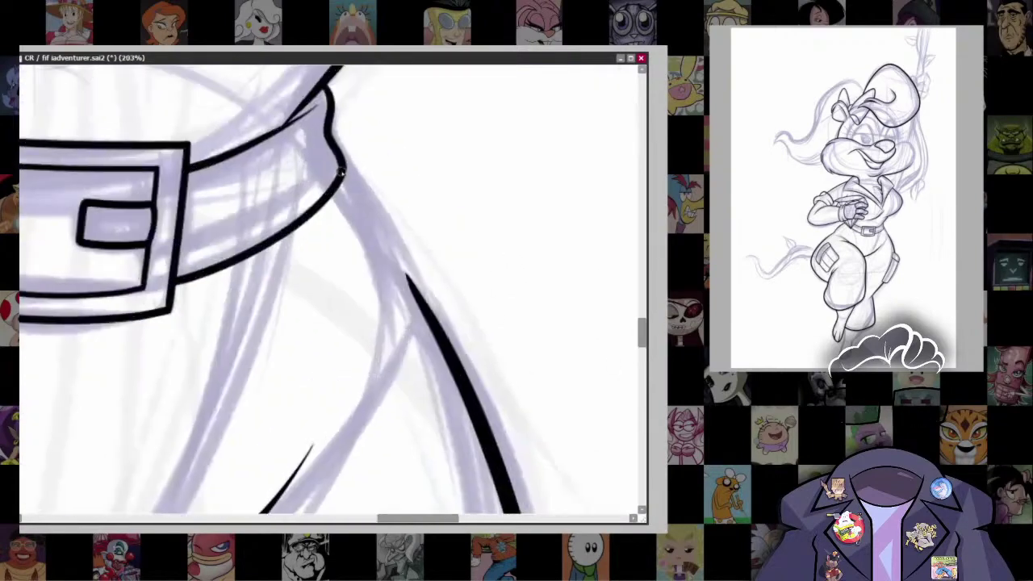
left_click_drag(337, 171, 400, 259)
scroll(400, 258, "down", 2)
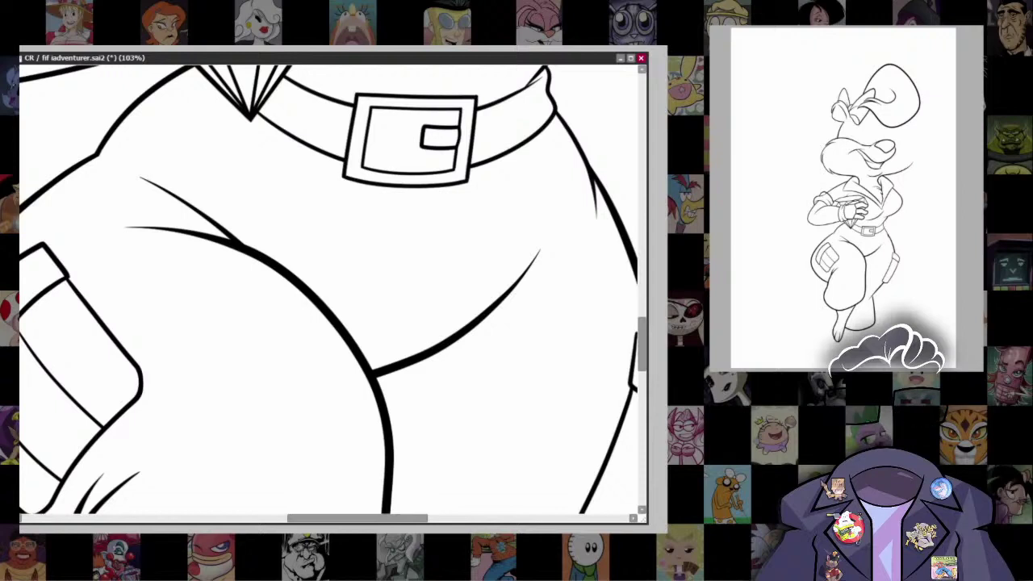
Step: Shorten the curved trouser crease below the belt and taper its free end to a fine point
key("bracketleft")
key("bracketleft")
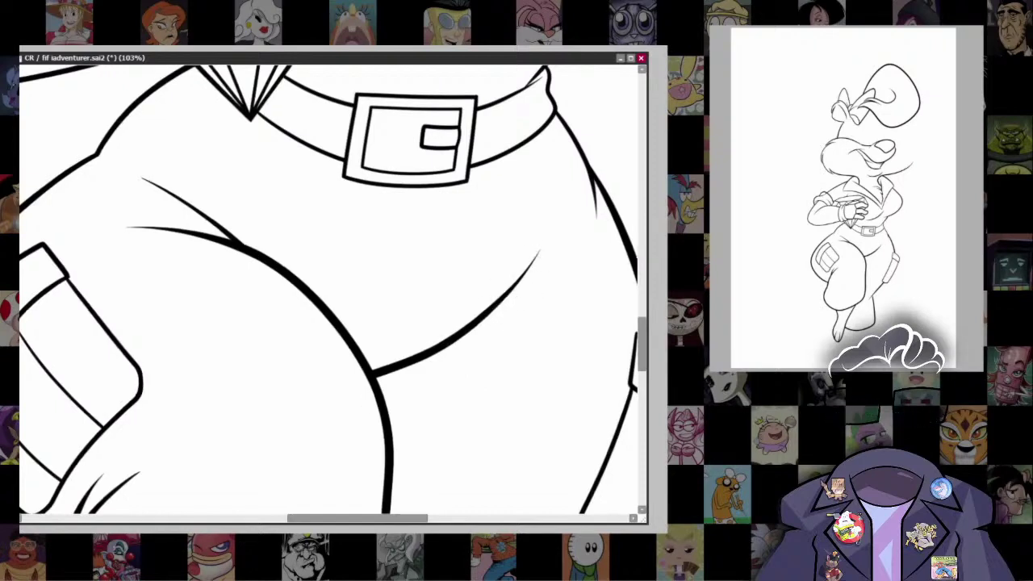
scroll(541, 307, "down", 3)
left_click_drag(540, 306, 554, 212)
scroll(459, 369, "up", 5)
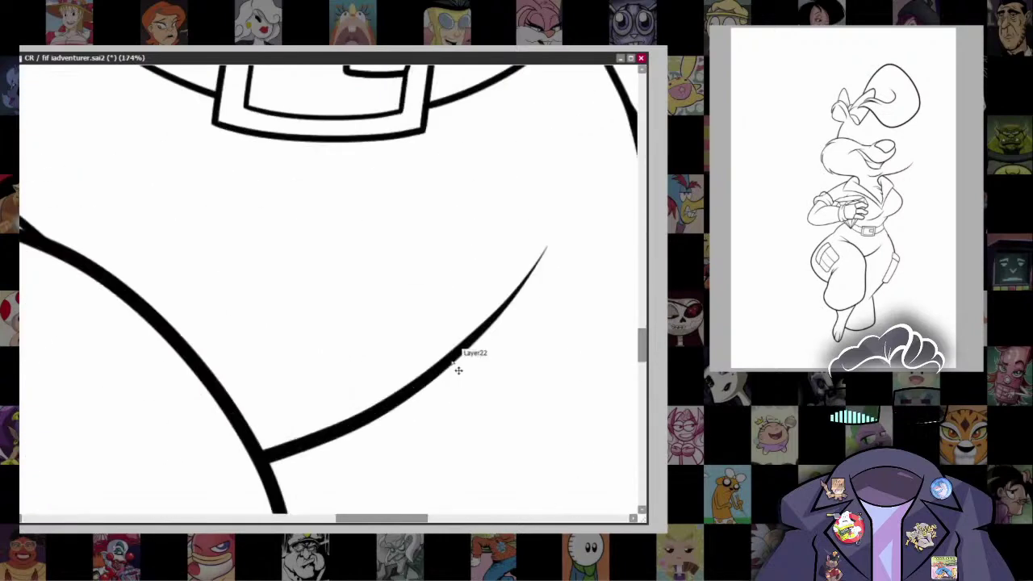
key("ctrl+z")
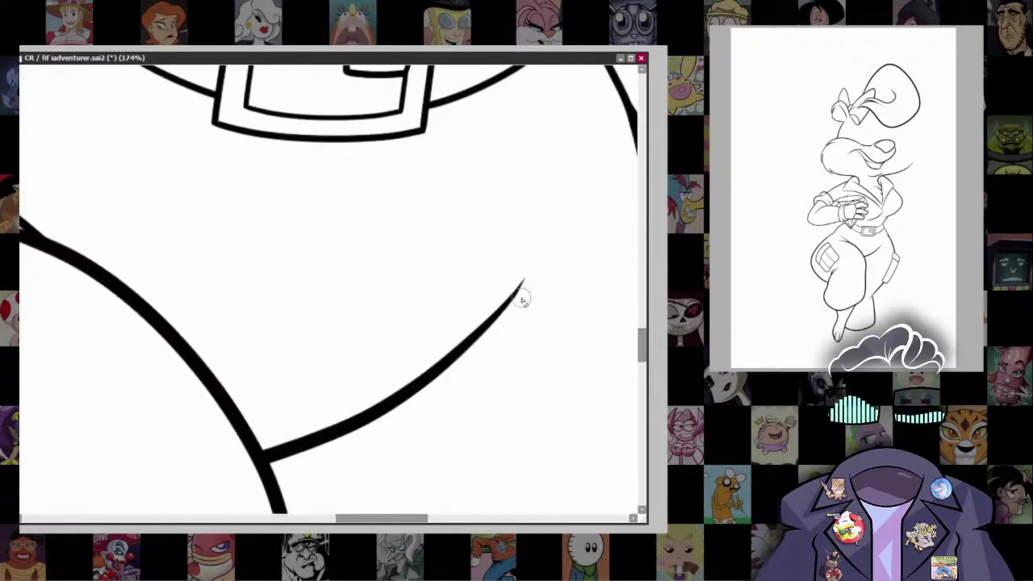
Step: Try to ink the rear lower leg and foot outline below the trouser cuff at brush size 15
scroll(574, 311, "down", 6)
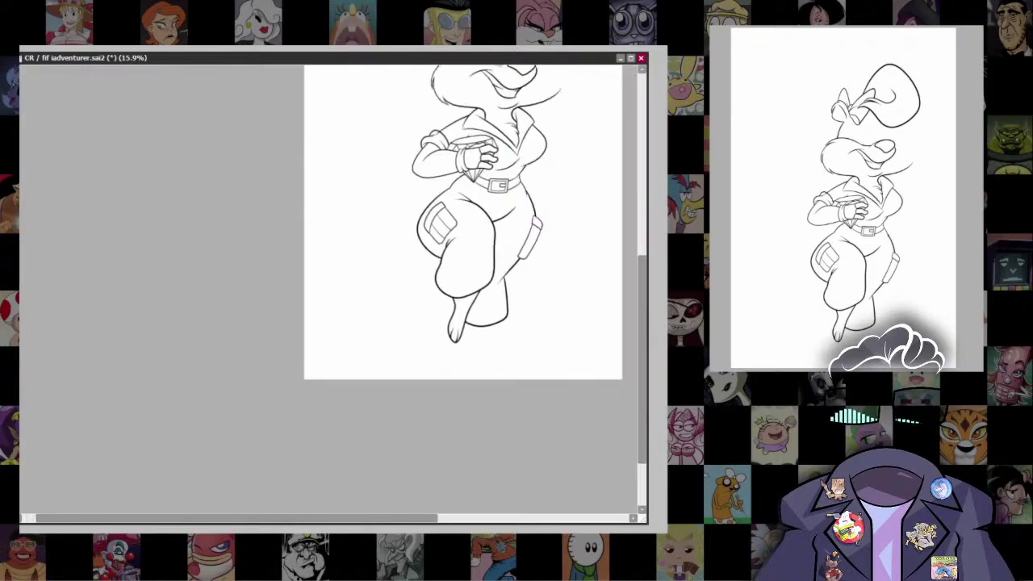
left_click_drag(527, 458, 465, 377)
scroll(465, 378, "up", 5)
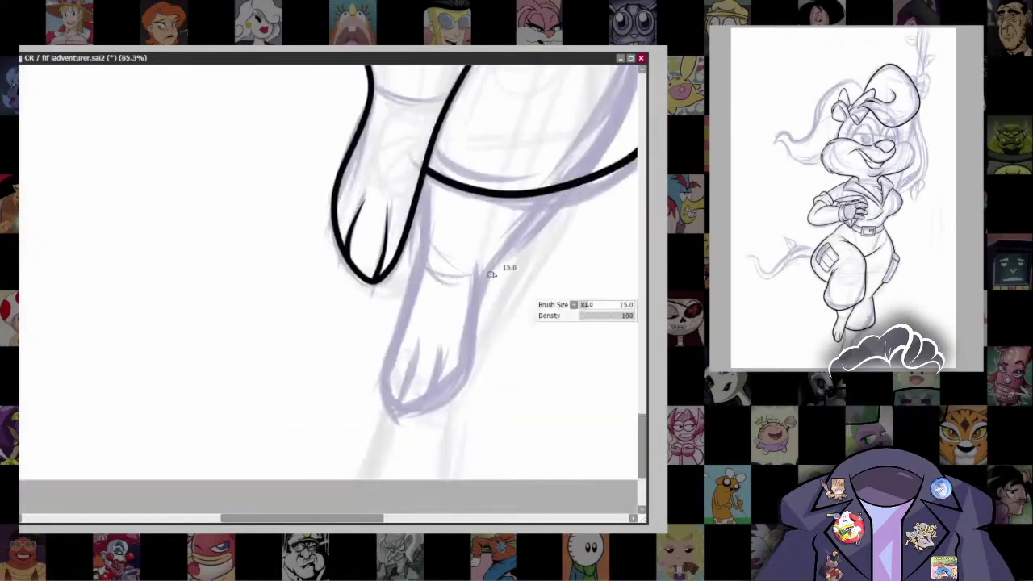
mouse_move(578, 183)
left_mouse_down()
mouse_move(494, 260)
mouse_move(471, 317)
mouse_move(468, 355)
left_mouse_up()
key("ctrl+z")
mouse_move(393, 414)
left_mouse_down()
mouse_move(384, 361)
mouse_move(415, 274)
mouse_move(425, 180)
left_mouse_up()
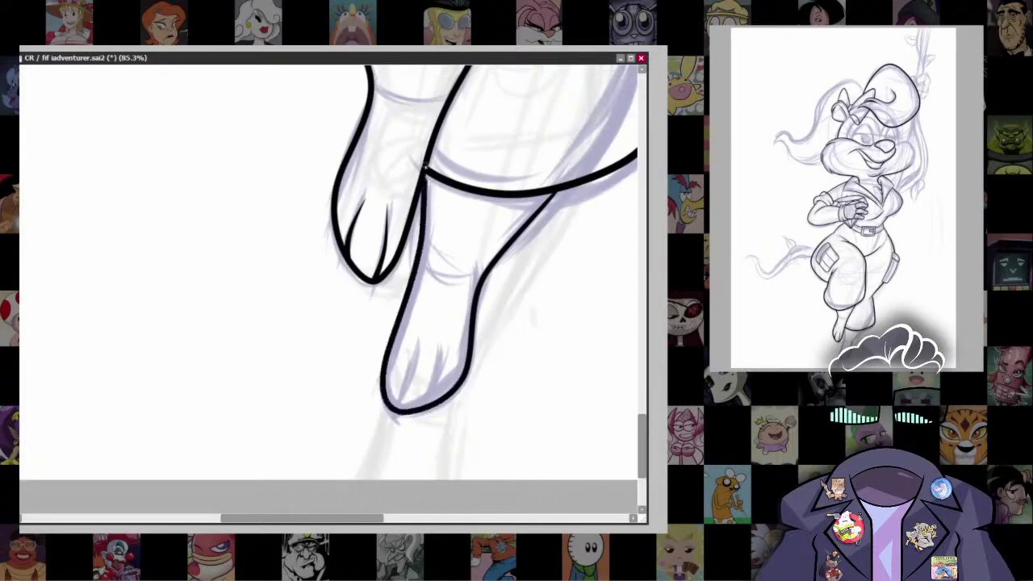
key("ctrl+z")
key("ctrl+z")
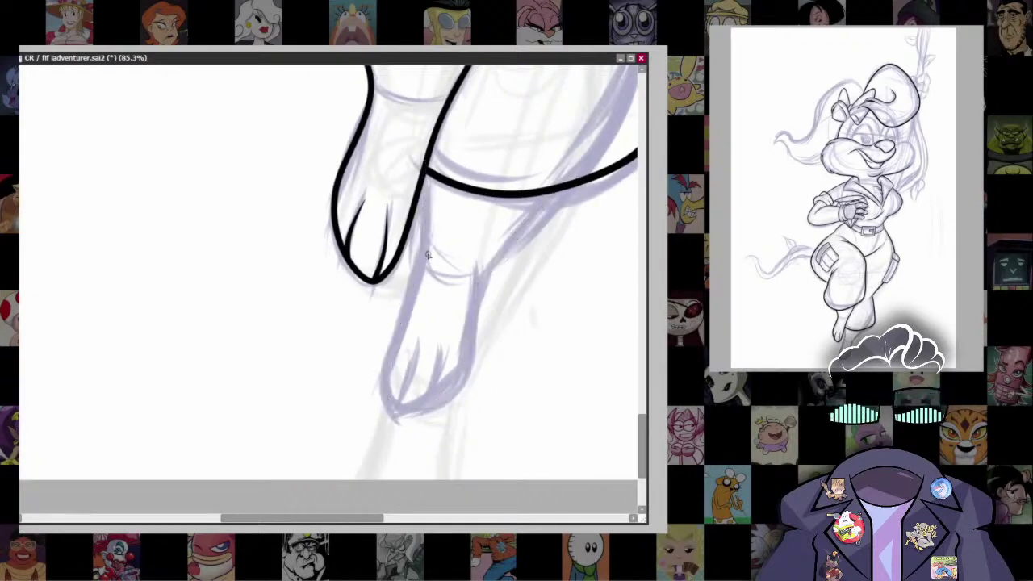
Step: Ink the rear lower leg and foot as one continuous outline below the cuff, and add two tapered toe lines
mouse_move(412, 284)
left_mouse_down()
mouse_move(387, 406)
mouse_move(428, 408)
mouse_move(475, 354)
mouse_move(484, 282)
mouse_move(586, 180)
left_mouse_up()
scroll(414, 340, "down", 2)
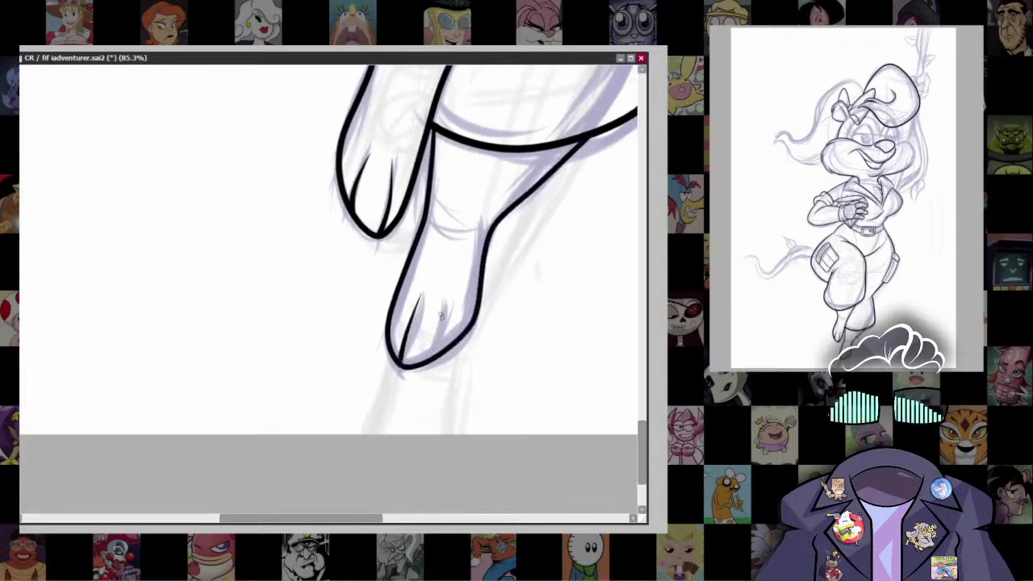
left_click_drag(445, 304, 433, 353)
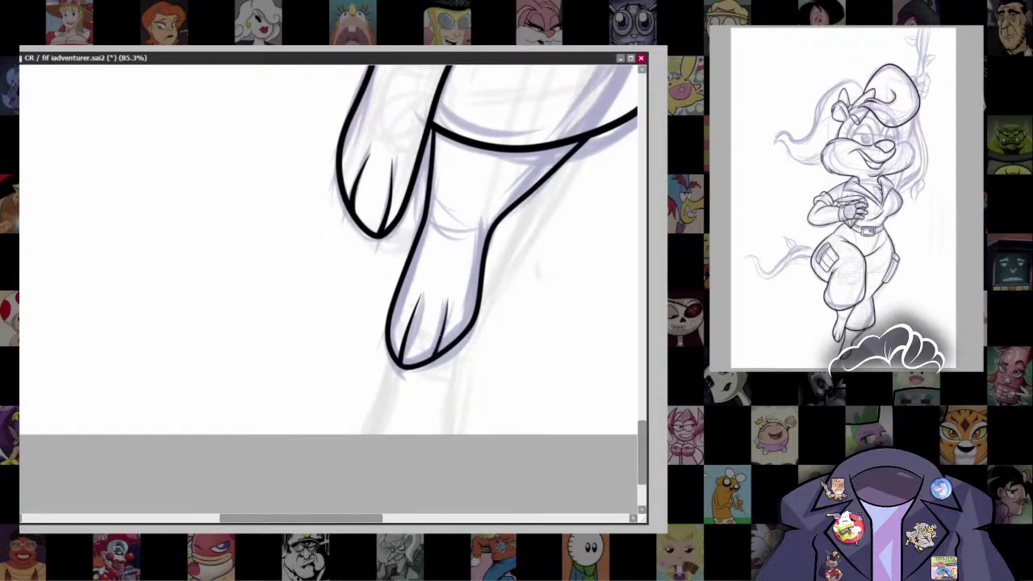
Step: Check the whole figure's line art with the rough sketch hidden and shown
key("ctrl+minus")
key("ctrl+minus")
key("ctrl+minus")
key("ctrl+minus")
key("ctrl+minus")
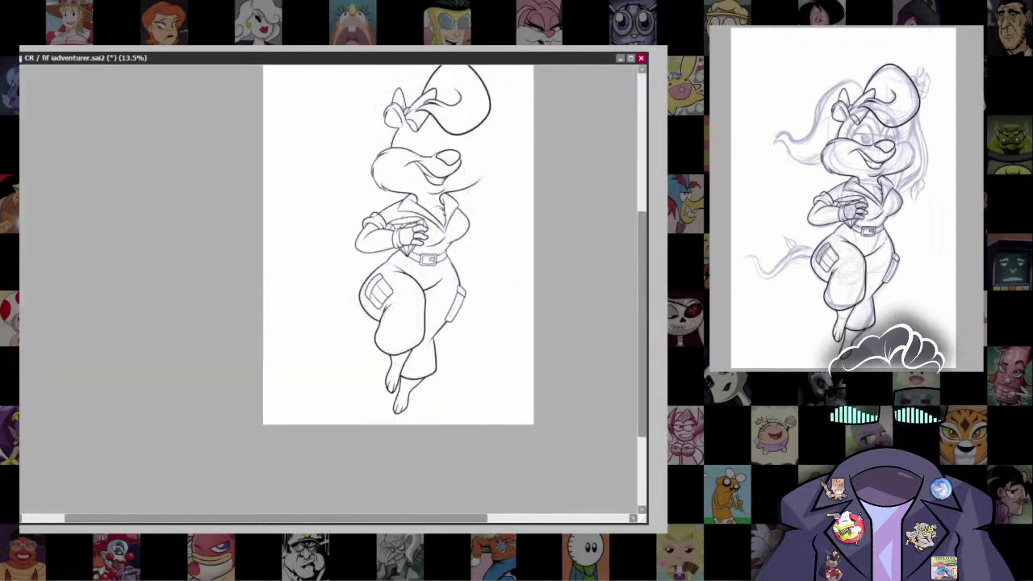
key("ctrl+plus")
key("ctrl+plus")
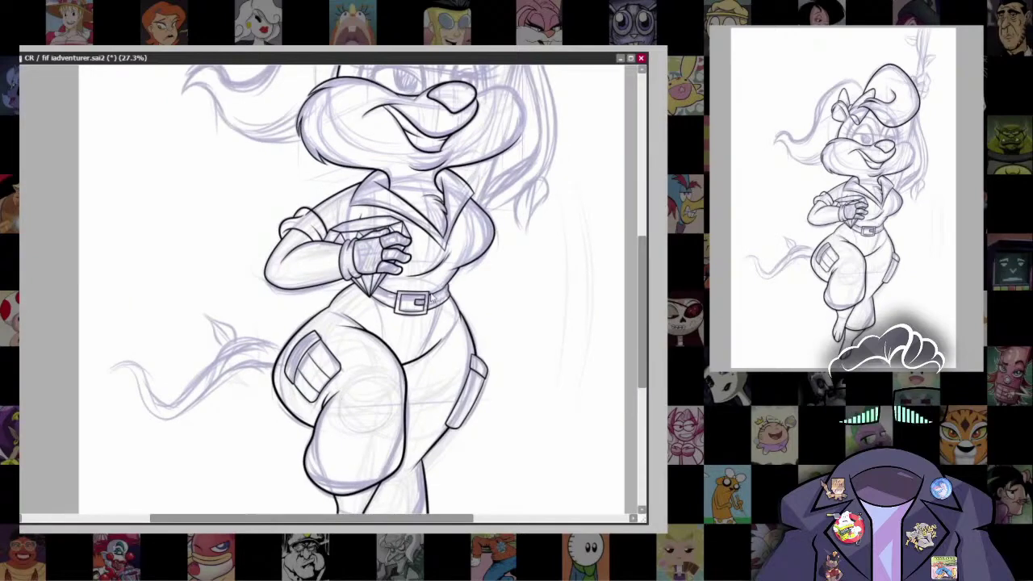
key("ctrl+minus")
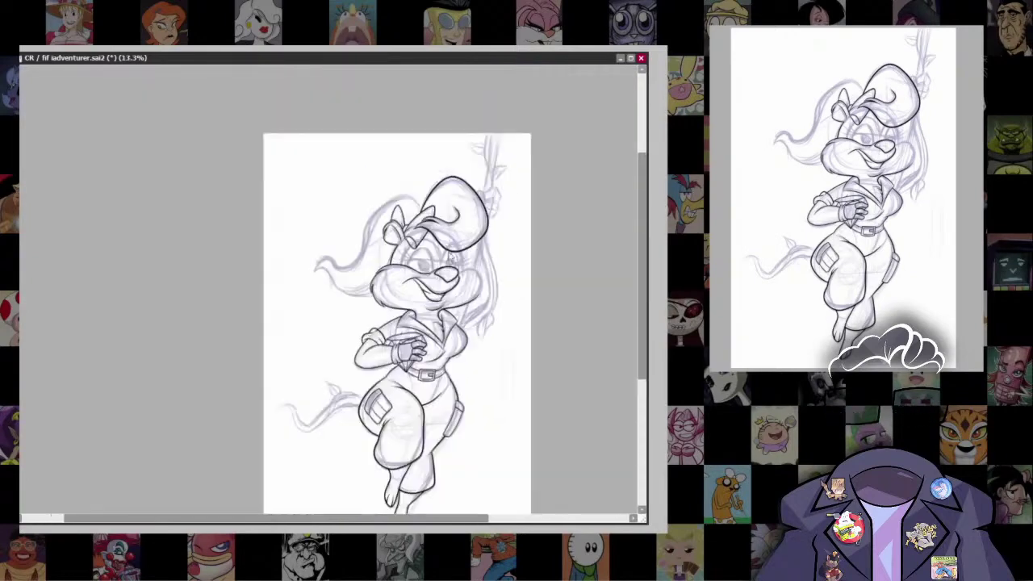
scroll(532, 330, "up", 3)
scroll(533, 339, "up", 2)
scroll(522, 330, "down", 3)
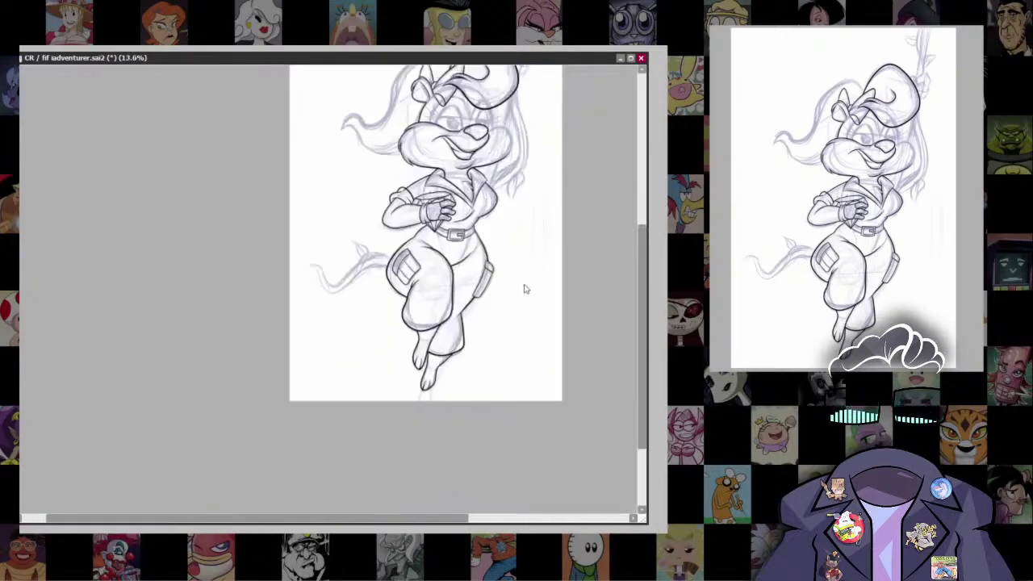
Step: Ink the far cheek's upper edge from the nose and curve its outer side down to the lower cheek line
scroll(526, 286, "up", 5)
scroll(482, 324, "up", 5)
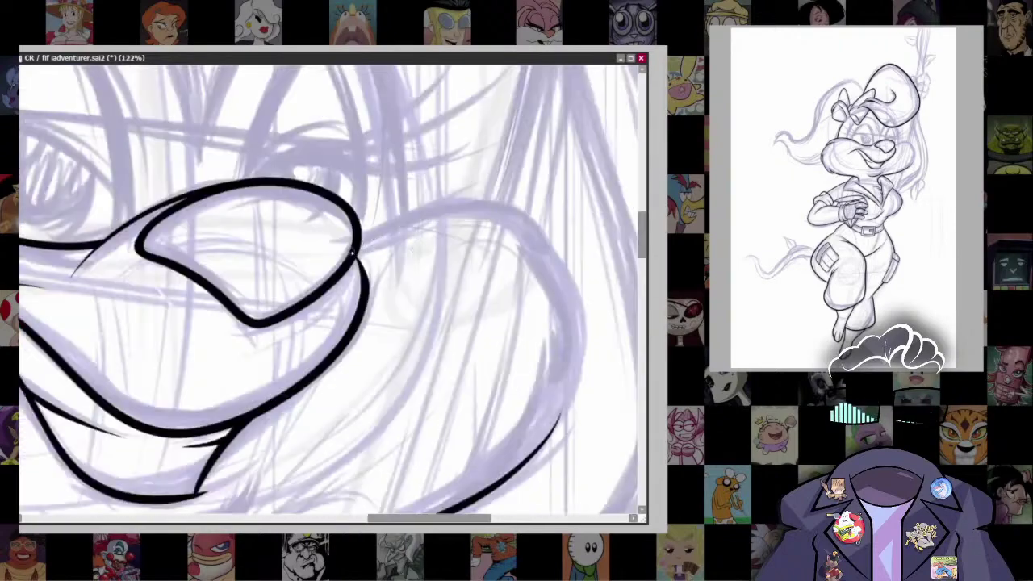
left_click_drag(369, 266, 355, 251)
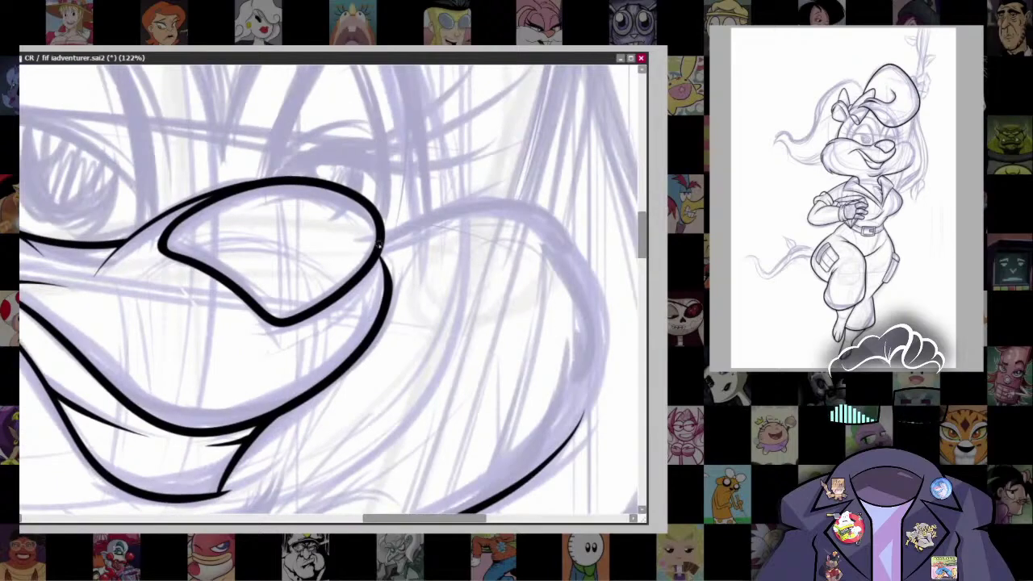
mouse_move(537, 214)
left_mouse_down()
mouse_move(468, 156)
mouse_move(515, 314)
left_mouse_up()
key("ctrl+z")
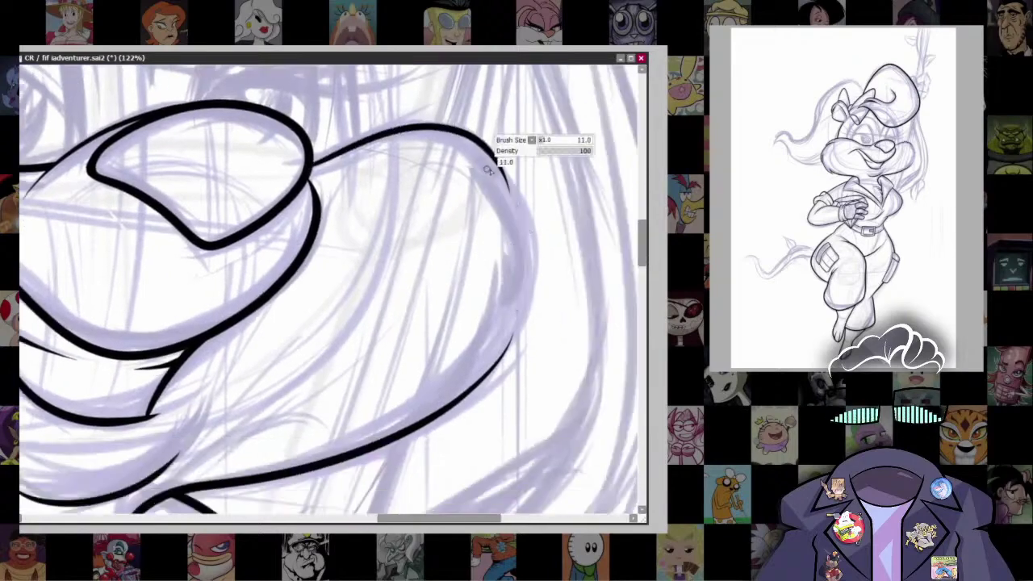
mouse_move(474, 160)
left_mouse_down()
mouse_move(529, 222)
mouse_move(512, 316)
left_mouse_up()
key("ctrl+z")
mouse_move(469, 158)
left_mouse_down()
mouse_move(531, 339)
mouse_move(512, 313)
mouse_move(510, 355)
left_mouse_up()
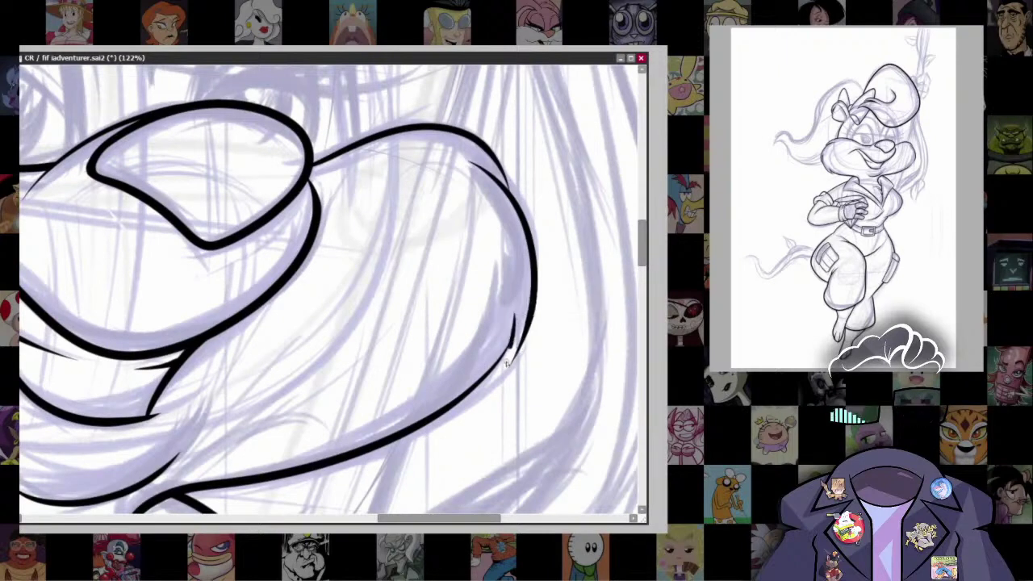
Step: Ink a small fur notch where the cheek's outer curve meets its lower line, and trim the ends to sharp points
left_click_drag(520, 311, 511, 361)
key("ctrl+z")
left_click_drag(515, 325, 508, 365)
scroll(568, 350, "up", 4)
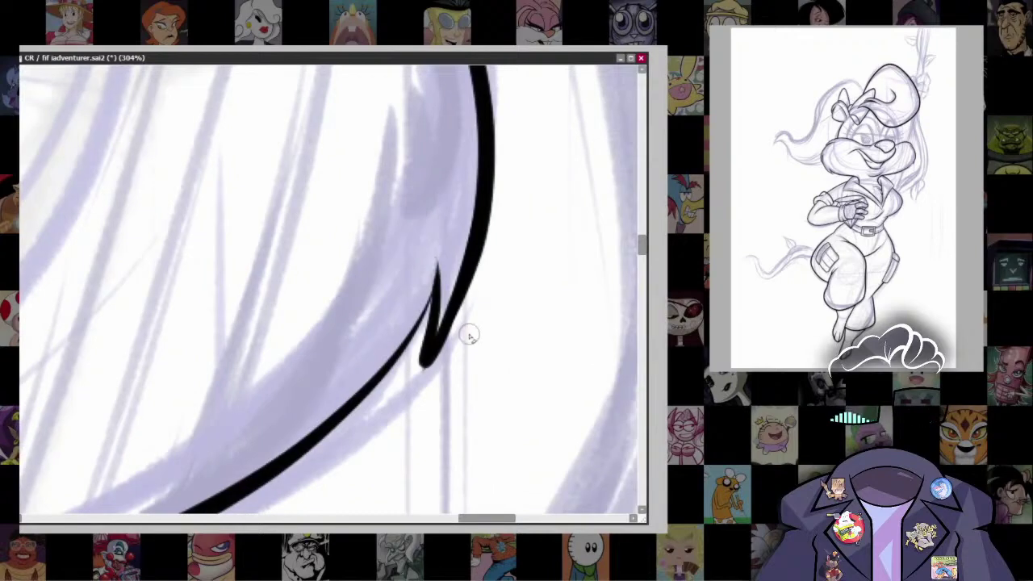
mouse_move(497, 103)
left_mouse_down()
mouse_move(483, 283)
mouse_move(420, 385)
left_mouse_up()
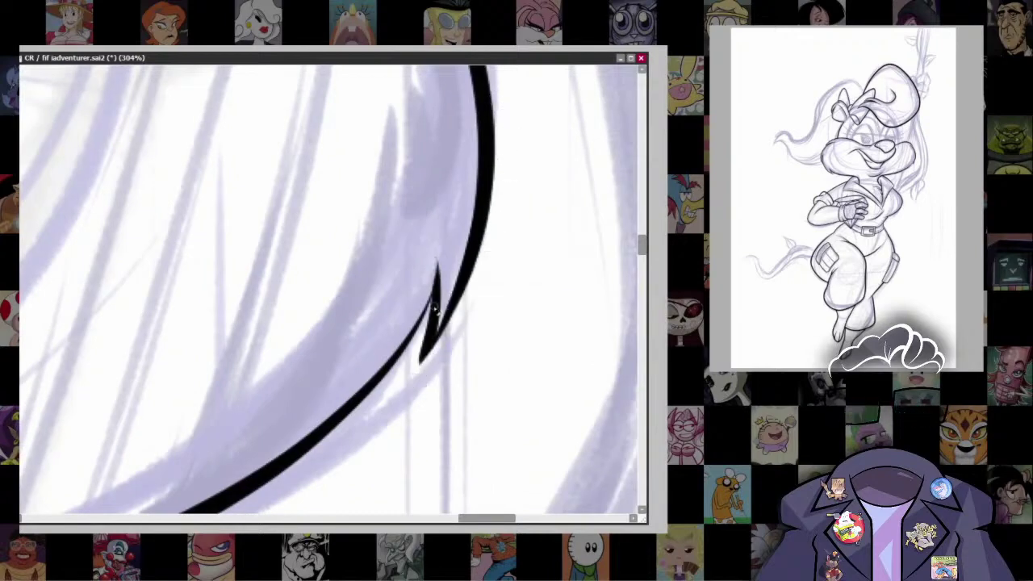
left_click_drag(431, 331, 448, 337)
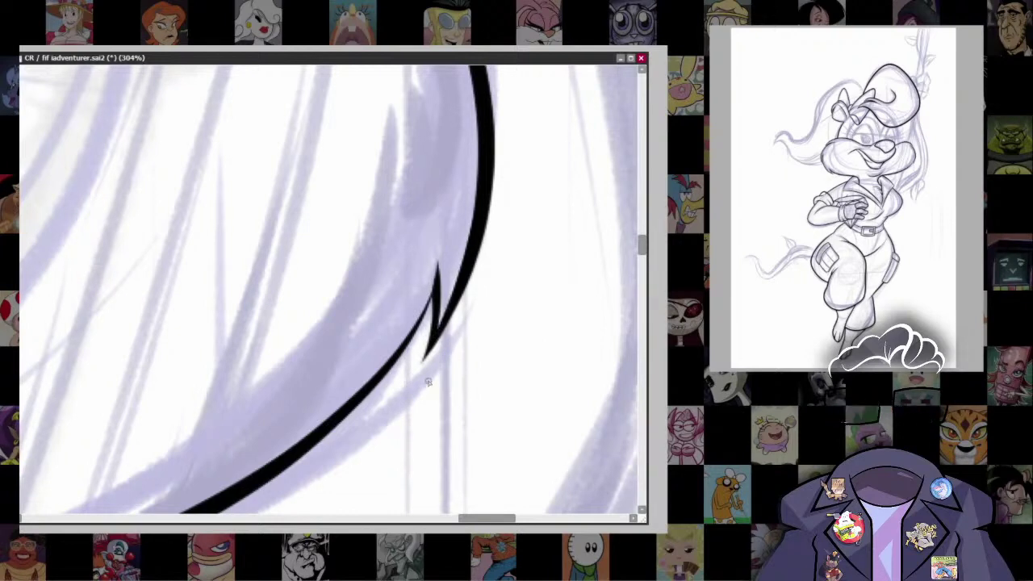
left_click_drag(417, 364, 457, 295)
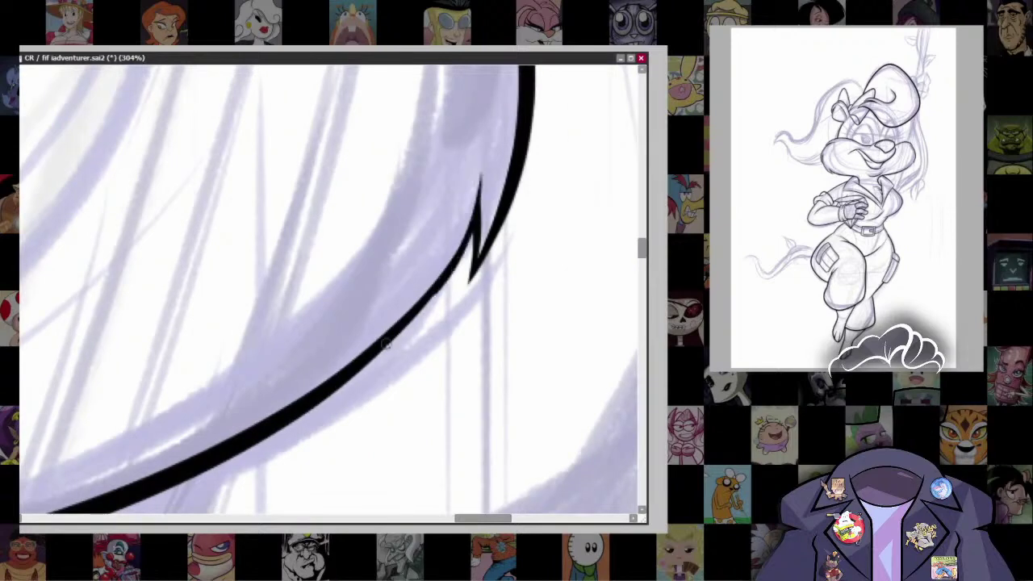
Step: Thicken the lower cheek line up into the fur notch and extend the notch's tip upward
mouse_move(482, 170)
left_mouse_down()
mouse_move(476, 216)
mouse_move(408, 316)
mouse_move(469, 226)
left_mouse_up()
key("ctrl+z")
mouse_move(480, 154)
left_mouse_down()
mouse_move(440, 283)
mouse_move(315, 388)
left_mouse_up()
key("ctrl+z")
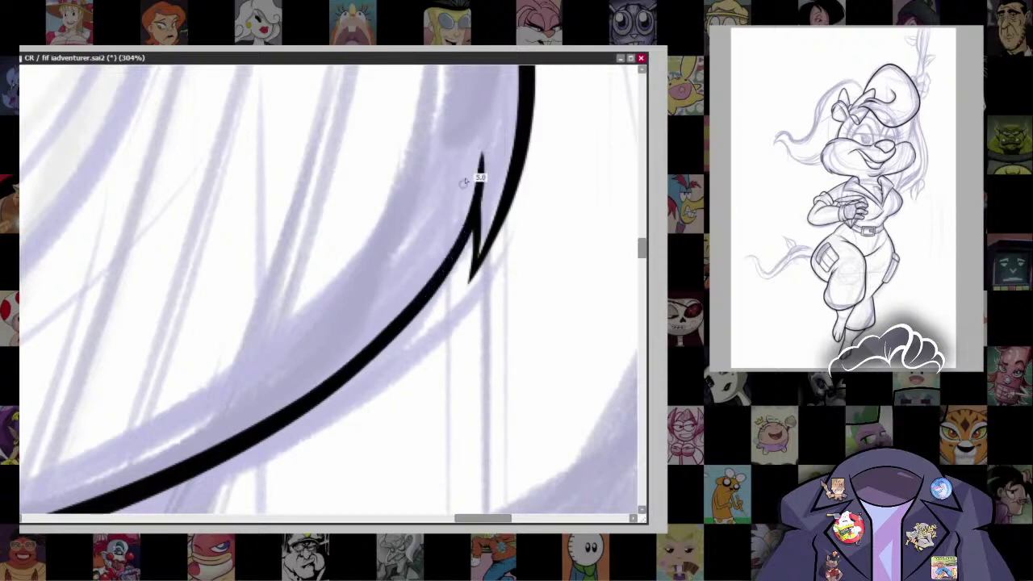
Step: Inspect the far cheek's inking against the rest of the face with the sketch hidden and shown
scroll(557, 482, "down", 5)
scroll(557, 483, "up", 2)
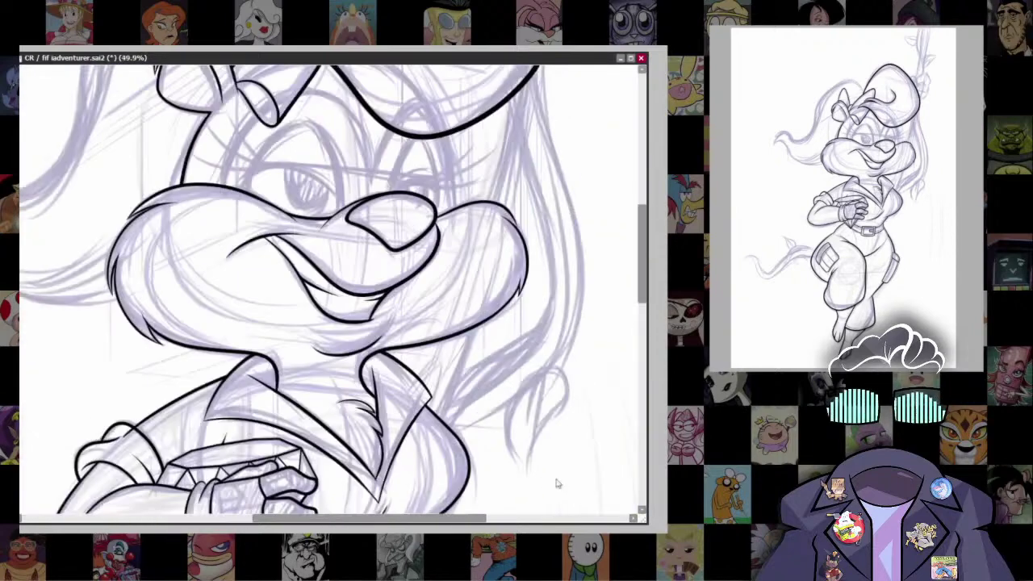
scroll(557, 355, "down", 2)
scroll(536, 304, "up", 2)
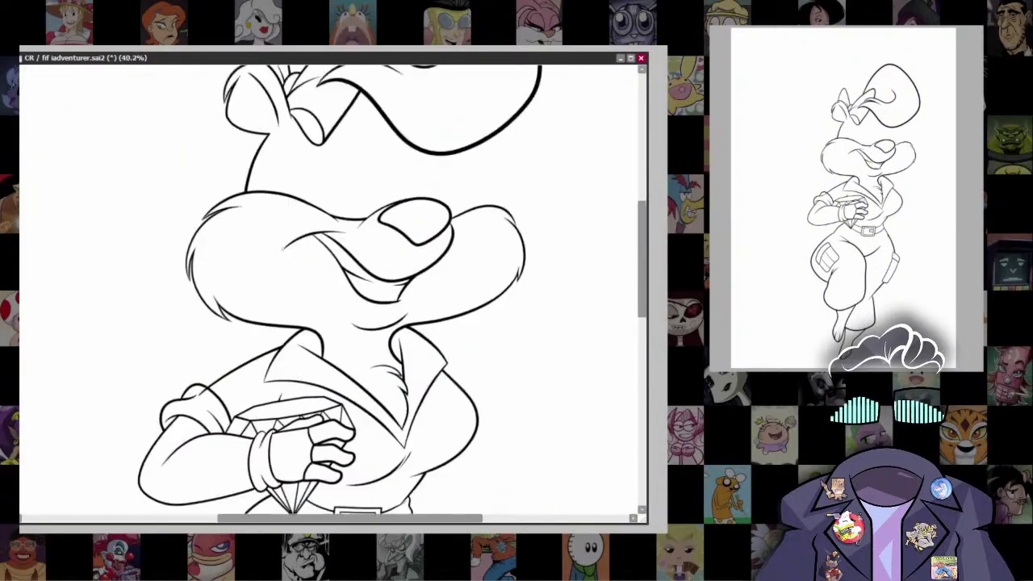
scroll(575, 355, "up", 2)
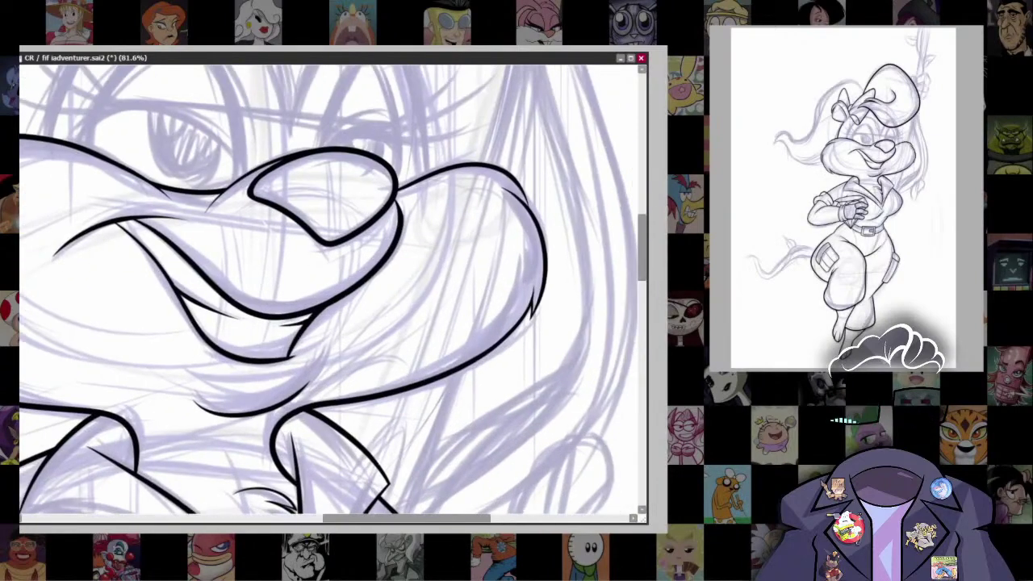
scroll(333, 291, "down", 1)
scroll(332, 291, "up", 1)
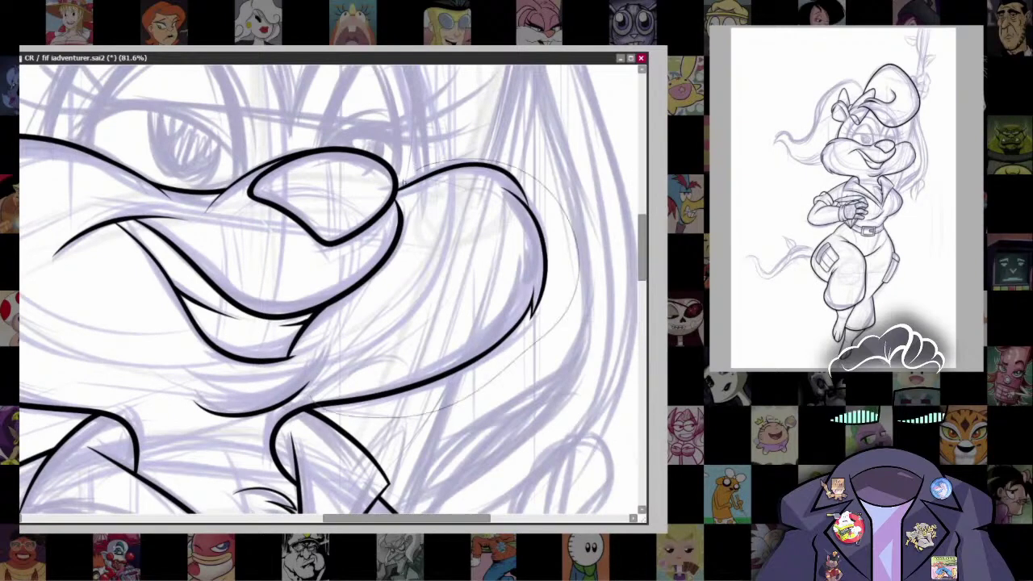
Step: Select the far cheek's line art and free-transform it so its lower outer corner stretches slightly outward
mouse_move(398, 194)
left_mouse_down()
mouse_move(428, 282)
mouse_move(404, 323)
mouse_move(314, 387)
left_mouse_up()
key("ctrl+t")
left_click_drag(557, 418, 566, 427)
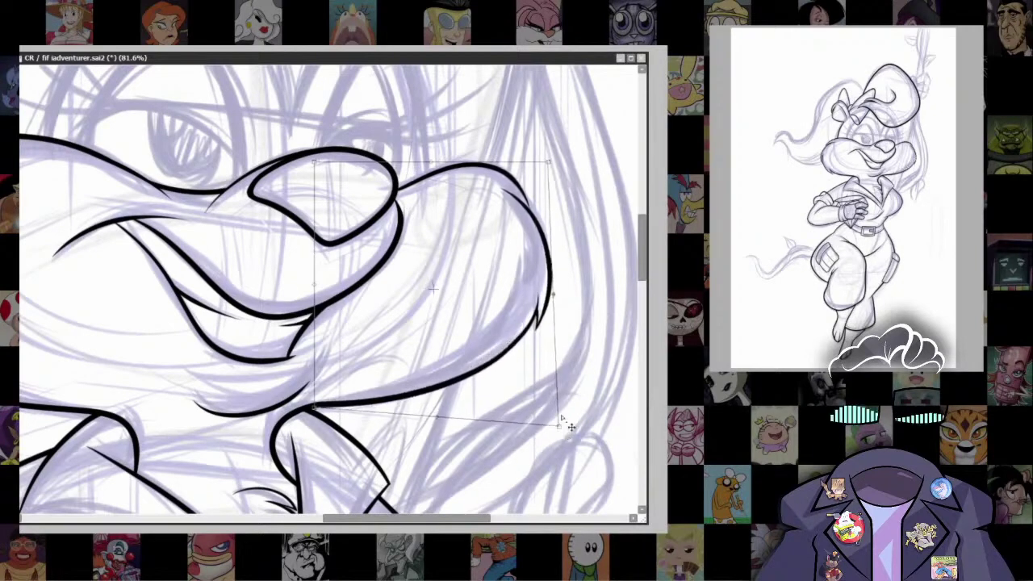
key("Return")
scroll(563, 328, "down", 3)
scroll(563, 329, "up", 1)
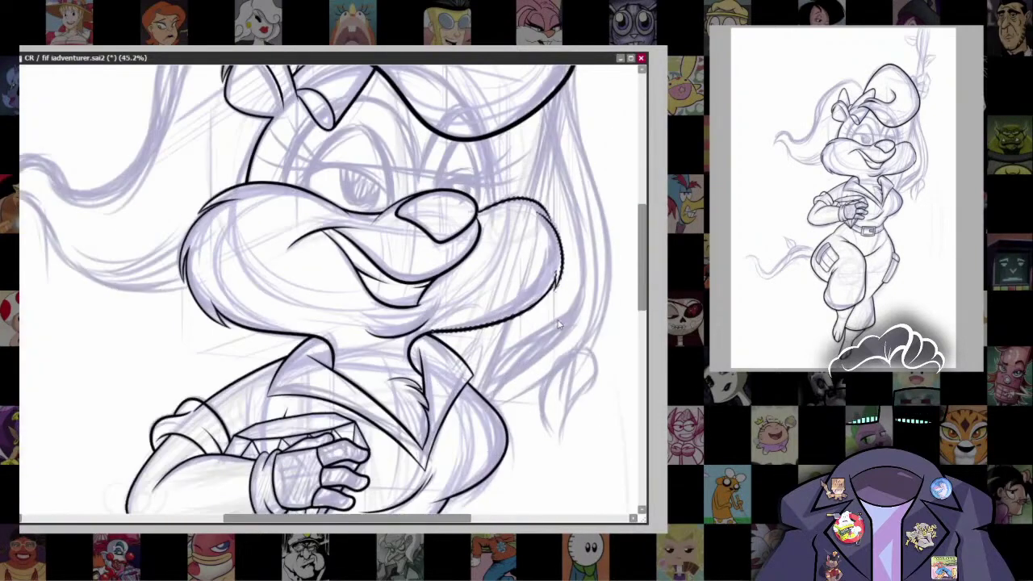
key("ctrl+t")
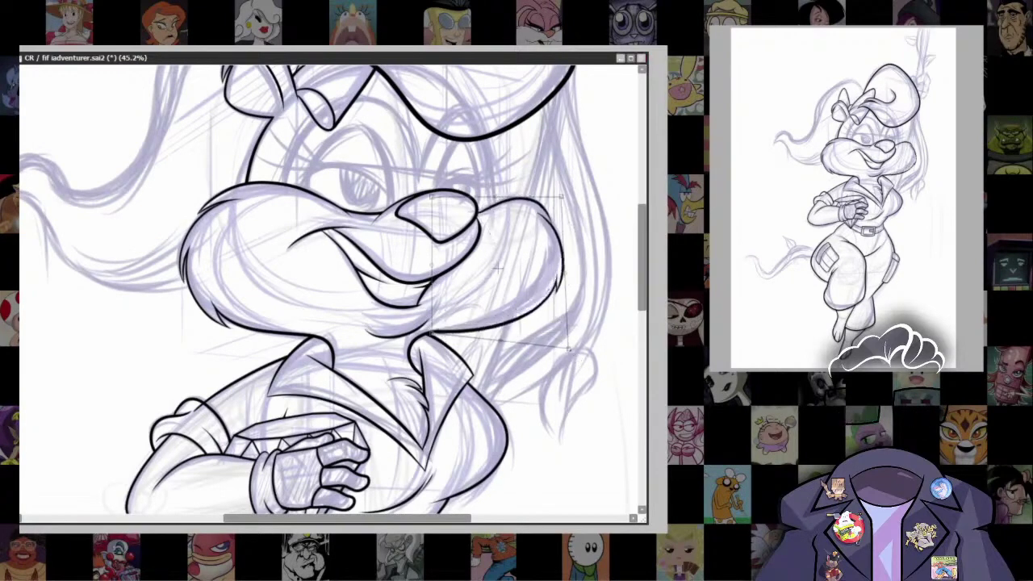
left_click_drag(551, 356, 568, 347)
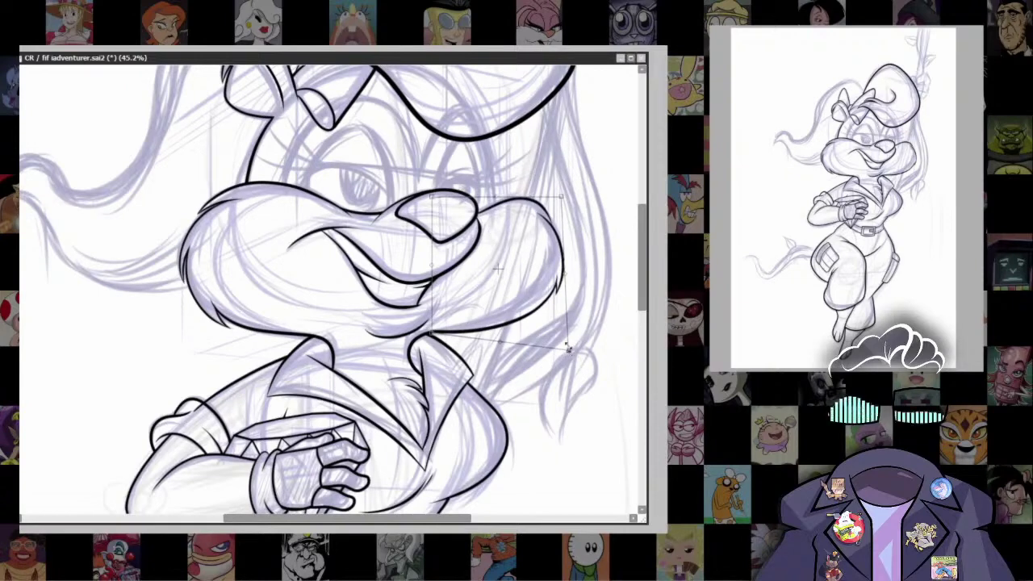
key("Return")
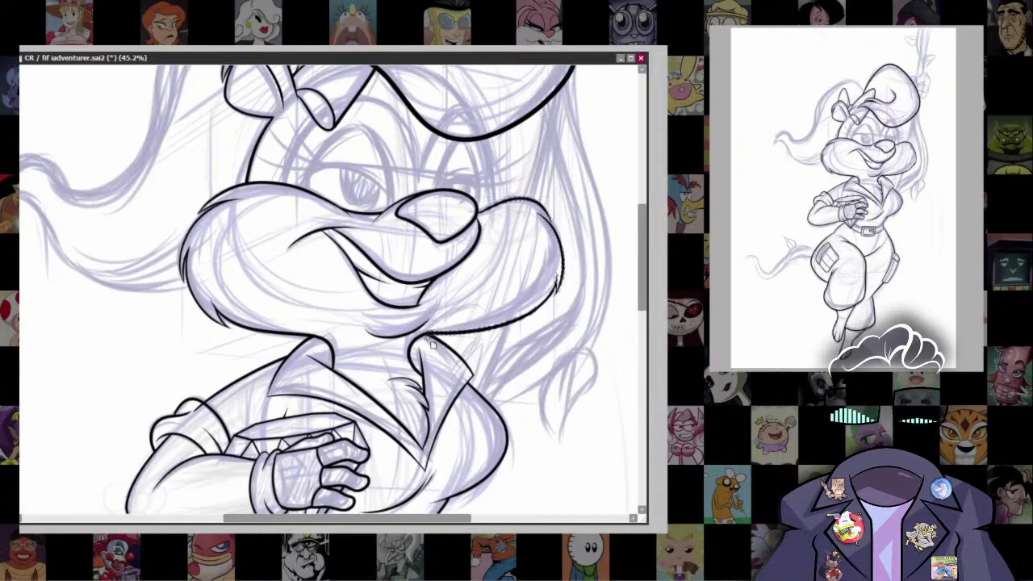
Step: Clean up the far cheek line's inner end so it joins smoothly with the top of the shirt collar
scroll(512, 320, "up", 5)
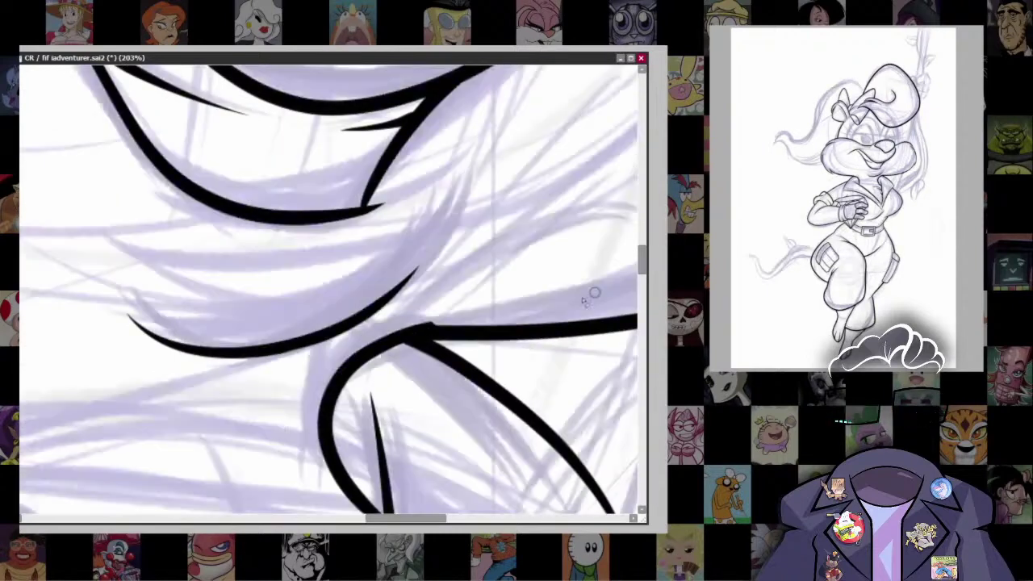
mouse_move(426, 322)
left_mouse_down()
mouse_move(341, 369)
mouse_move(471, 323)
left_mouse_up()
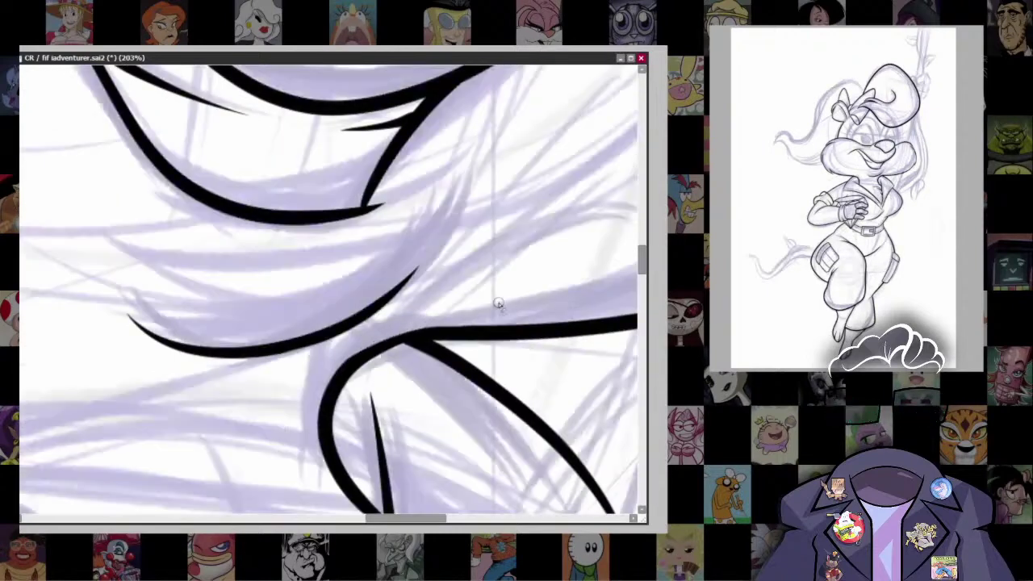
key("Delete")
key("Delete")
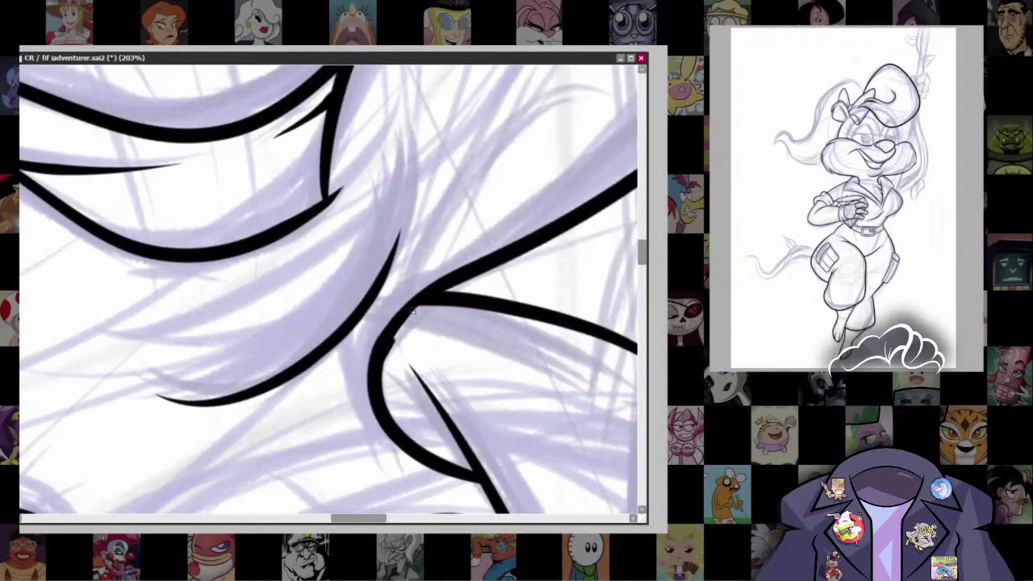
key("Page_Down")
key("Page_Down")
key("Page_Down")
key("Page_Down")
key("Page_Down")
key("Page_Down")
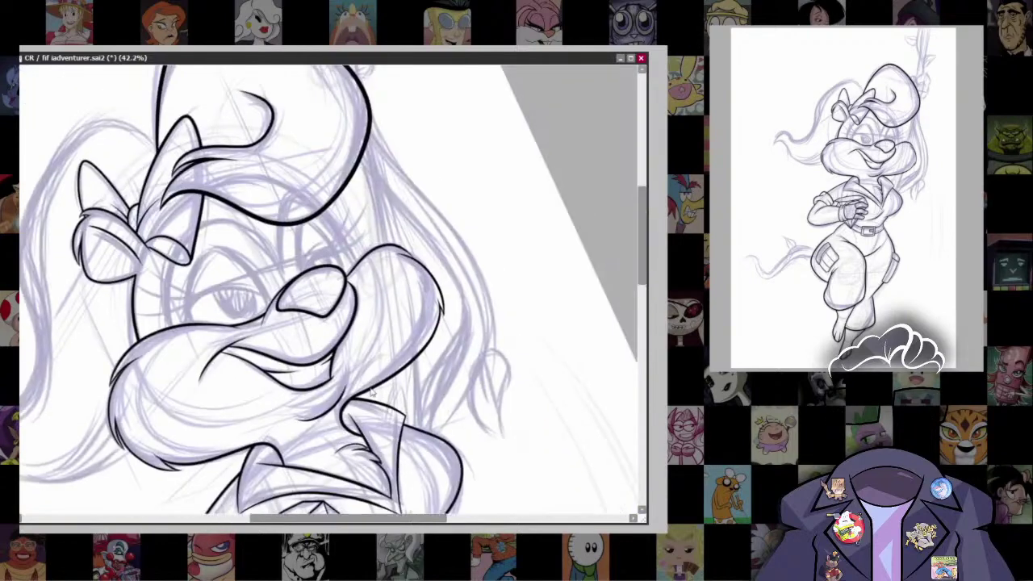
key("End")
Step: Ink the upper outer edge of the flowing hair from its curled tip up to the base of the big forelock
scroll(452, 178, "up", 5)
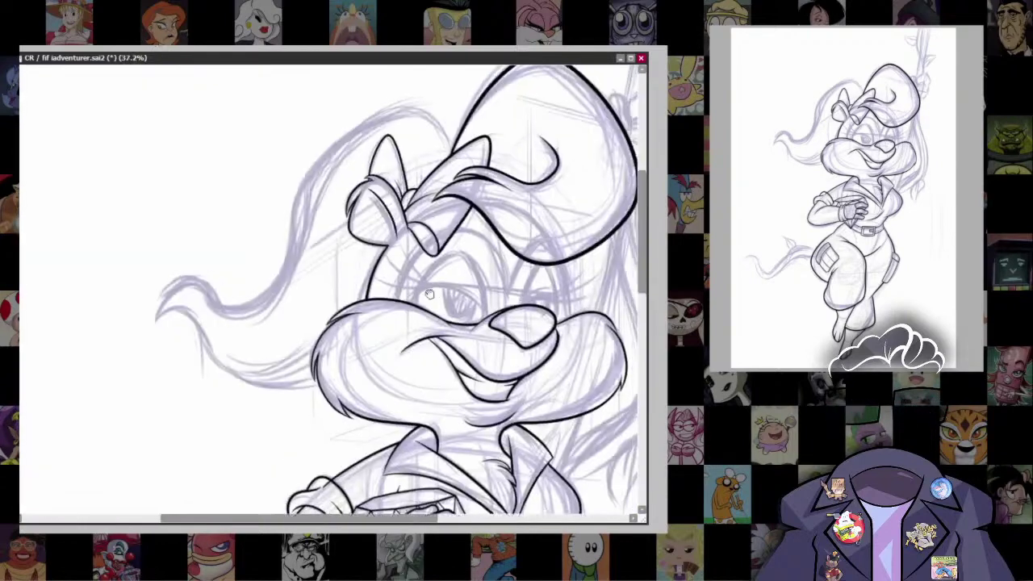
left_click_drag(339, 243, 310, 291)
key("bracketleft")
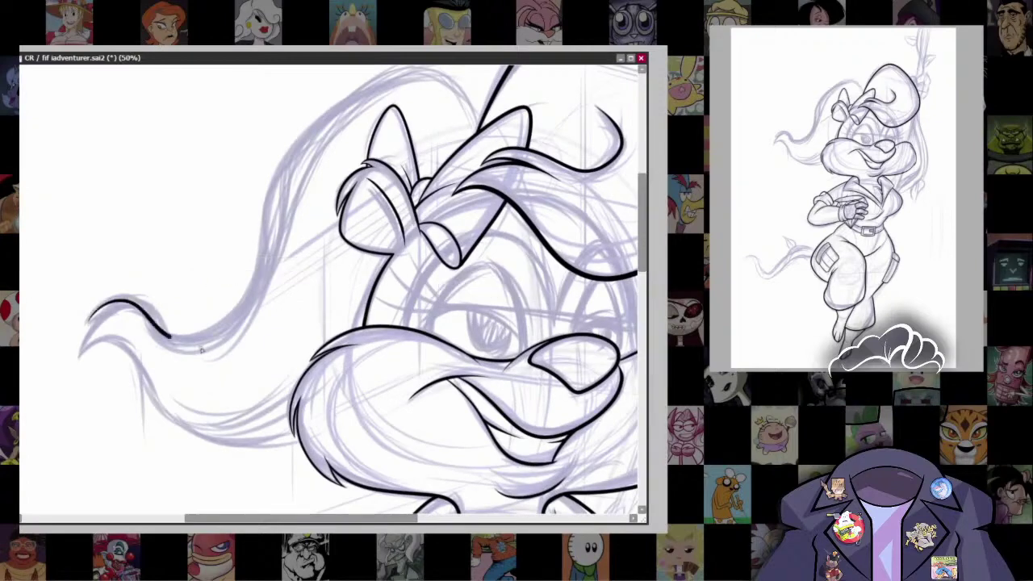
mouse_move(170, 338)
left_mouse_down()
mouse_move(298, 133)
mouse_move(473, 101)
mouse_move(477, 129)
left_mouse_up()
left_click_drag(503, 242, 442, 315)
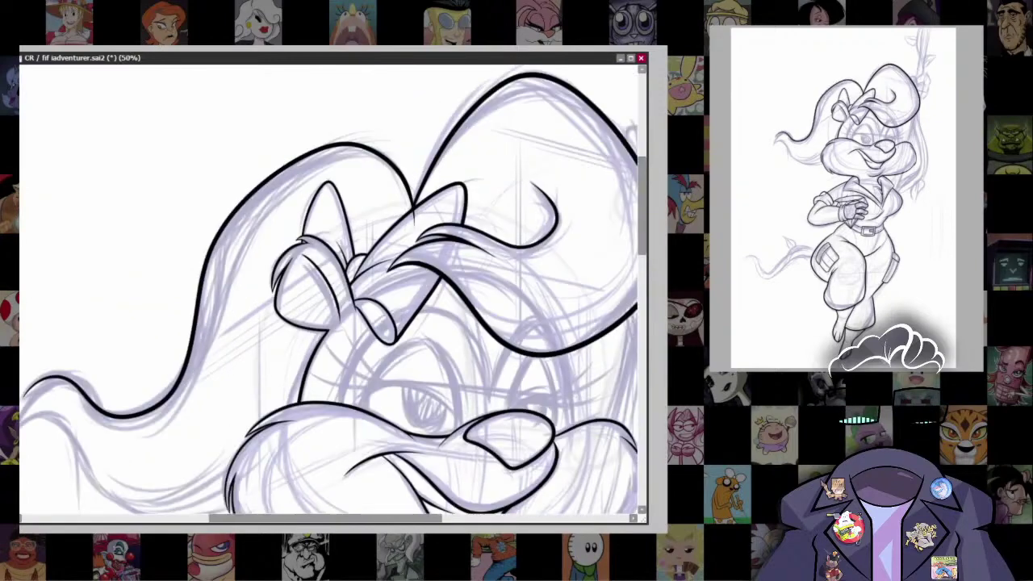
Step: Erase the flowing hair line's overshoot past the outline at the base of the forelock
scroll(591, 235, "up", 8)
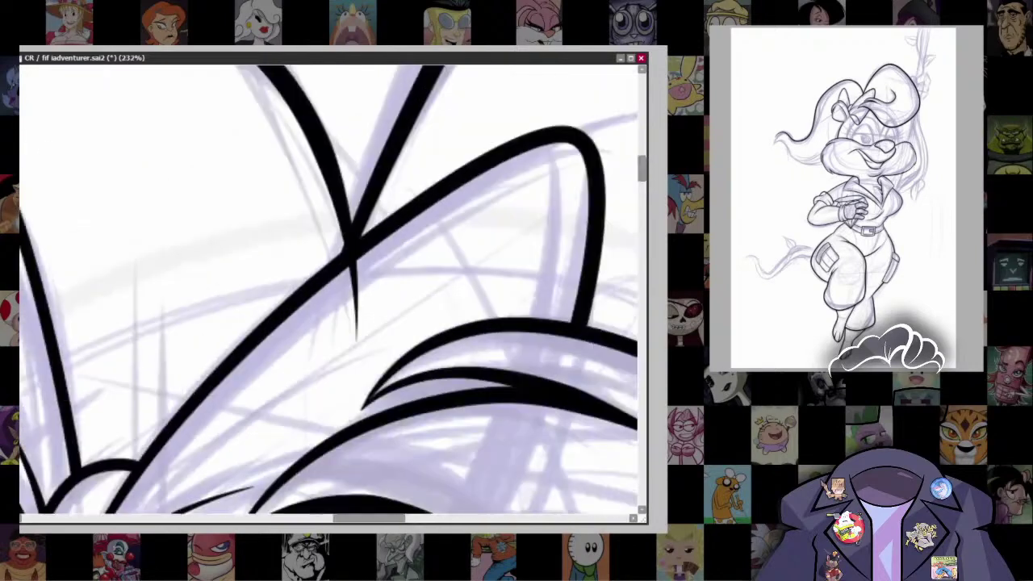
key("ctrl+z")
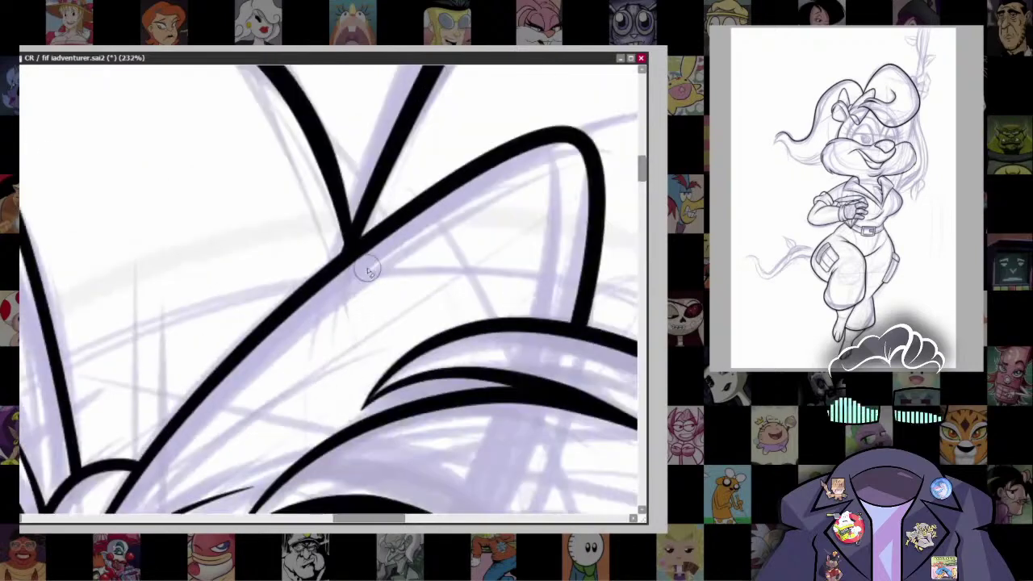
key("bracketright")
key("bracketright")
key("bracketright")
key("bracketright")
key("bracketright")
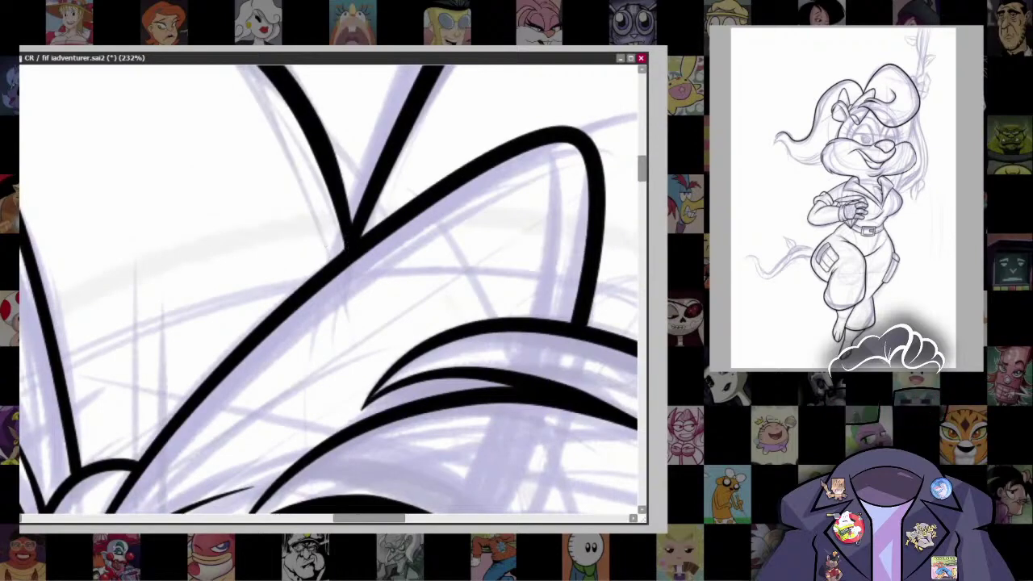
Step: Ink the flowing hair's lower edge from its pointed tip to the near cheek with a size 10 brush, ending at the cheek outline
scroll(332, 291, "down", 5)
scroll(333, 290, "up", 3)
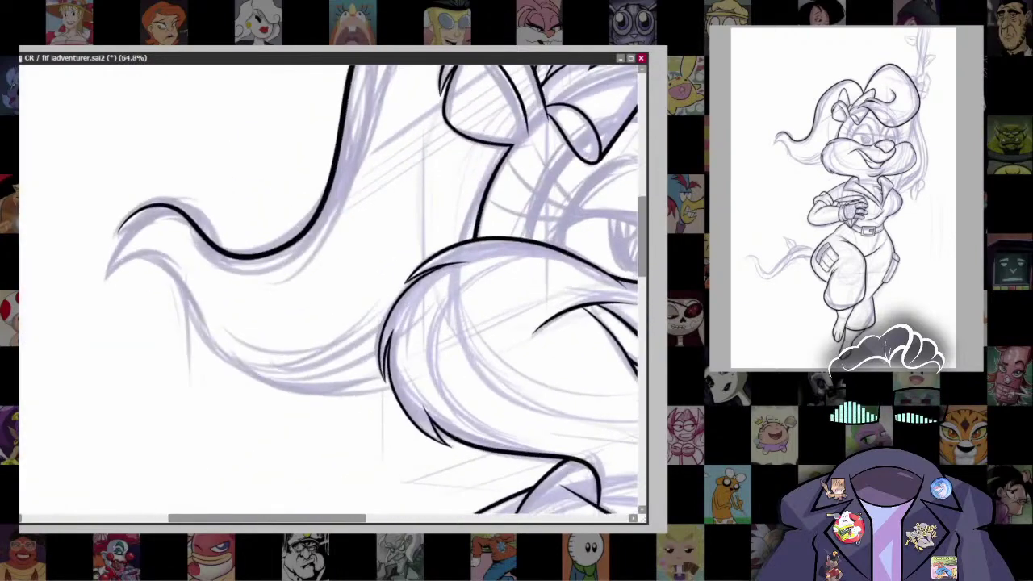
key("bracketleft")
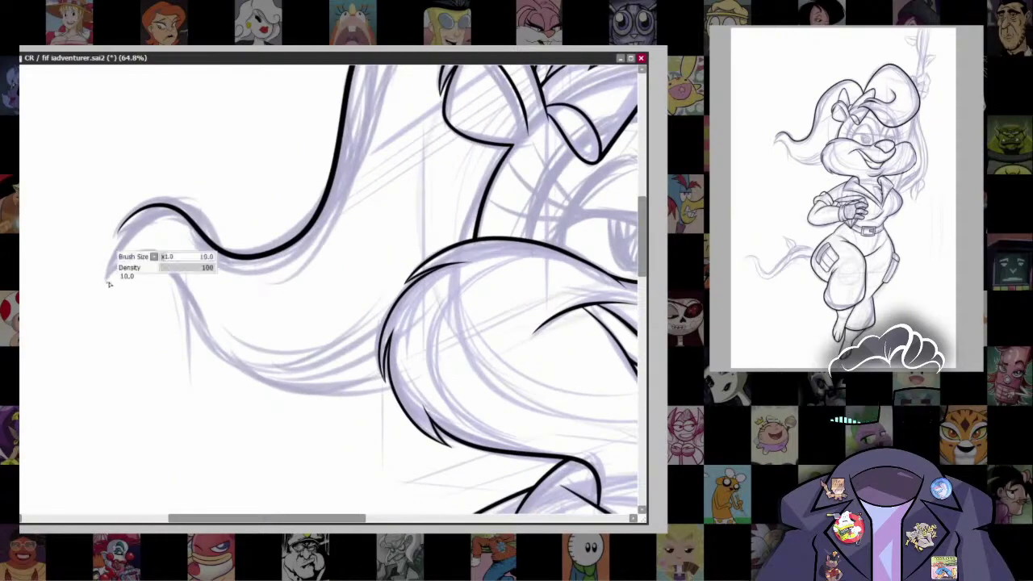
key("bracketleft")
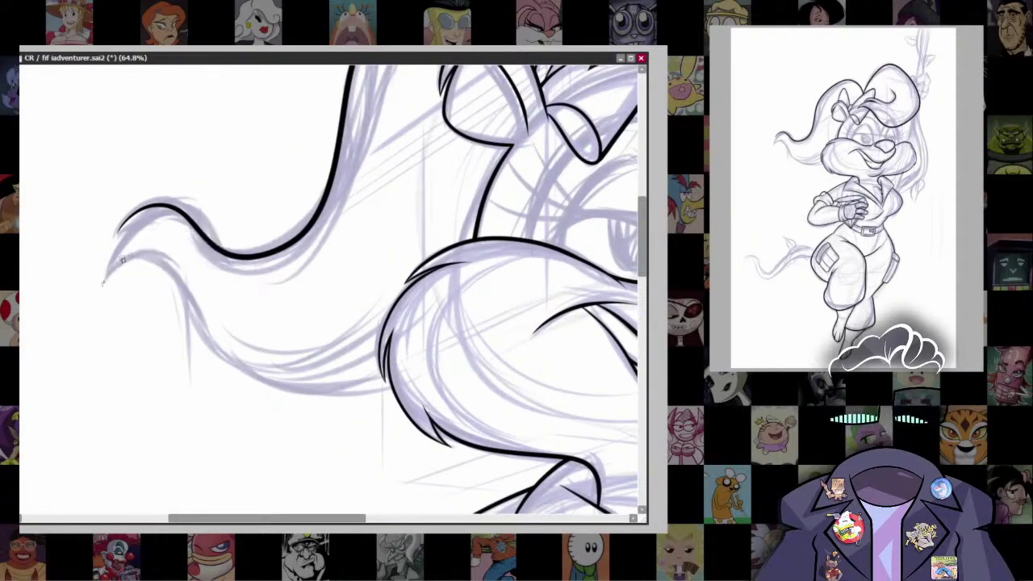
left_click_drag(103, 260, 279, 392)
key("ctrl+z")
mouse_move(102, 269)
left_mouse_down()
mouse_move(140, 249)
mouse_move(214, 353)
mouse_move(436, 380)
left_mouse_up()
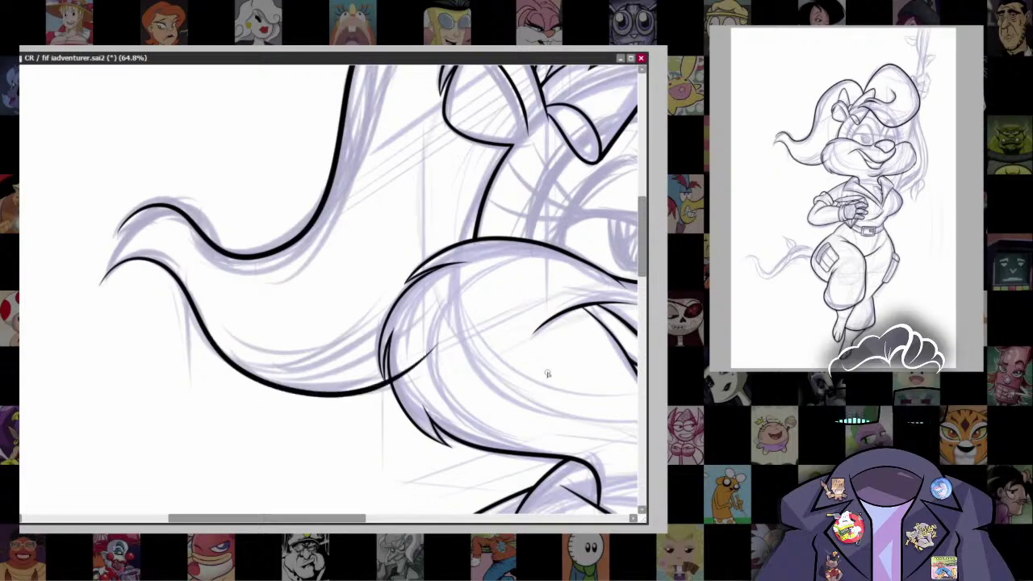
key("ctrl+z")
mouse_move(105, 283)
left_mouse_down()
mouse_move(355, 402)
mouse_move(428, 373)
left_mouse_up()
scroll(436, 369, "up", 3)
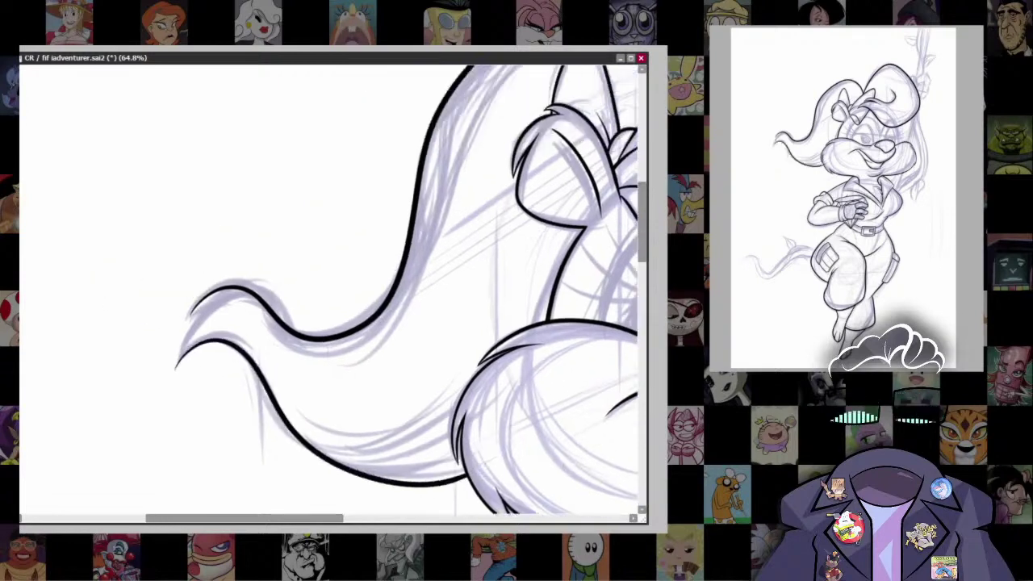
Step: Ink the split tip of the flowing hair with a size 6 brush, connecting the two points with thin tapering curves
key("bracketleft")
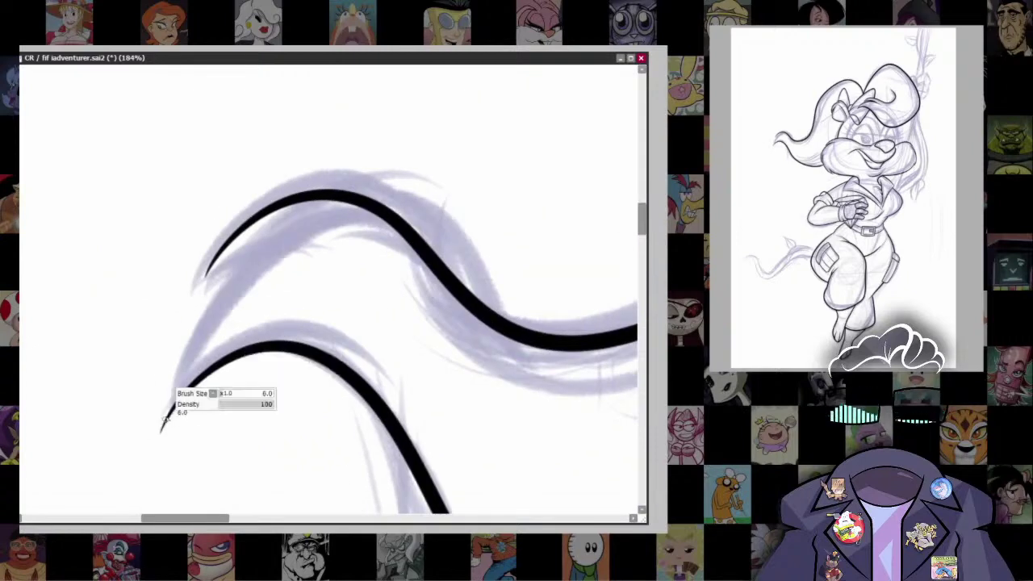
left_click_drag(161, 433, 311, 247)
key("ctrl+z")
left_click_drag(161, 434, 310, 240)
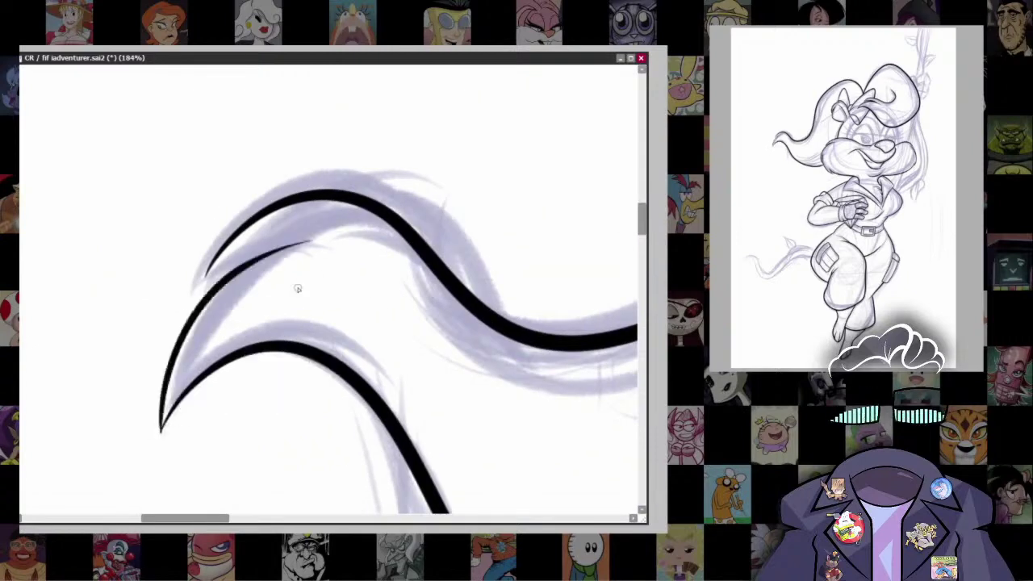
key("ctrl+z")
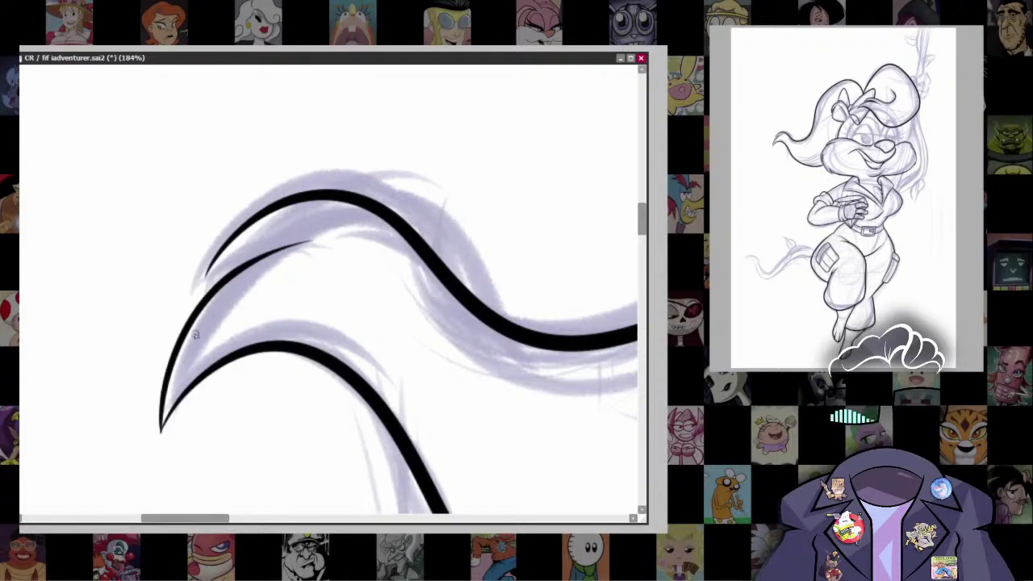
key("ctrl+z")
left_click_drag(161, 433, 408, 298)
left_click_drag(206, 273, 310, 244)
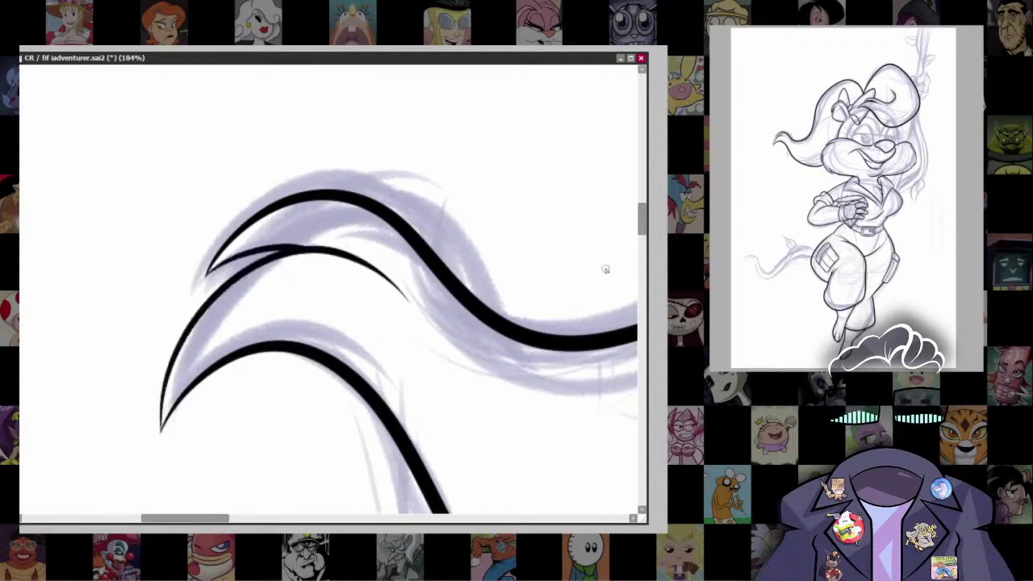
Step: Inspect the figure's inking from farther out with the sketch hidden and shown
scroll(452, 232, "down", 5)
scroll(452, 232, "down", 5)
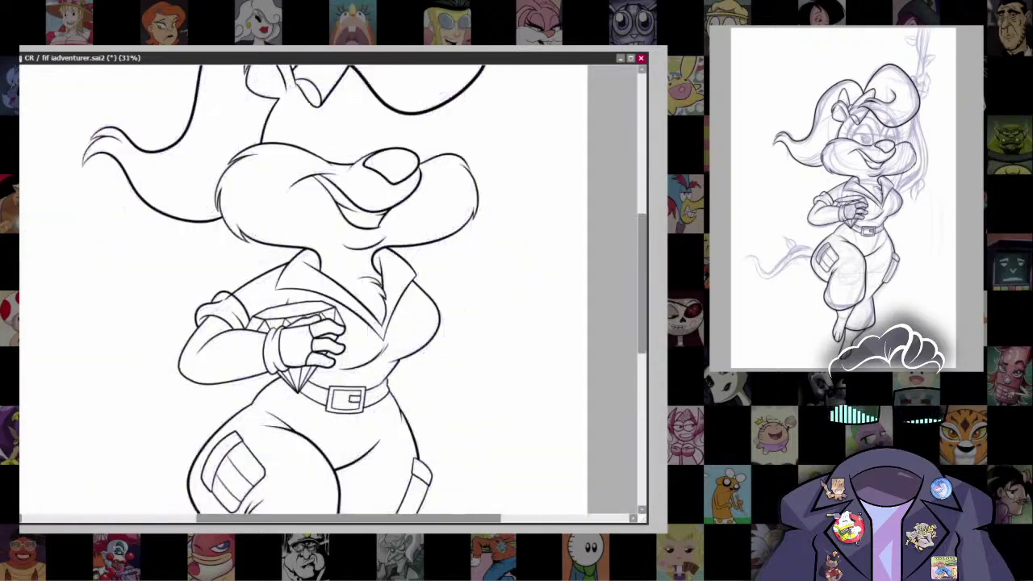
scroll(452, 233, "down", 3)
scroll(452, 233, "down", 1)
scroll(468, 238, "up", 2)
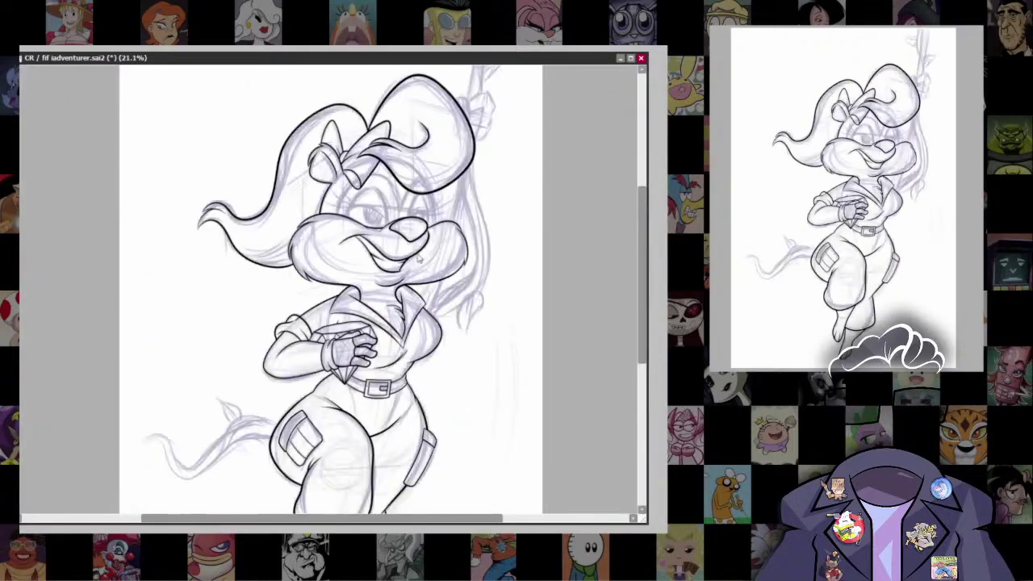
scroll(511, 249, "down", 2)
Step: Ink the far side of the face from the forelock's lower edge down to the far cheek
scroll(510, 249, "up", 5)
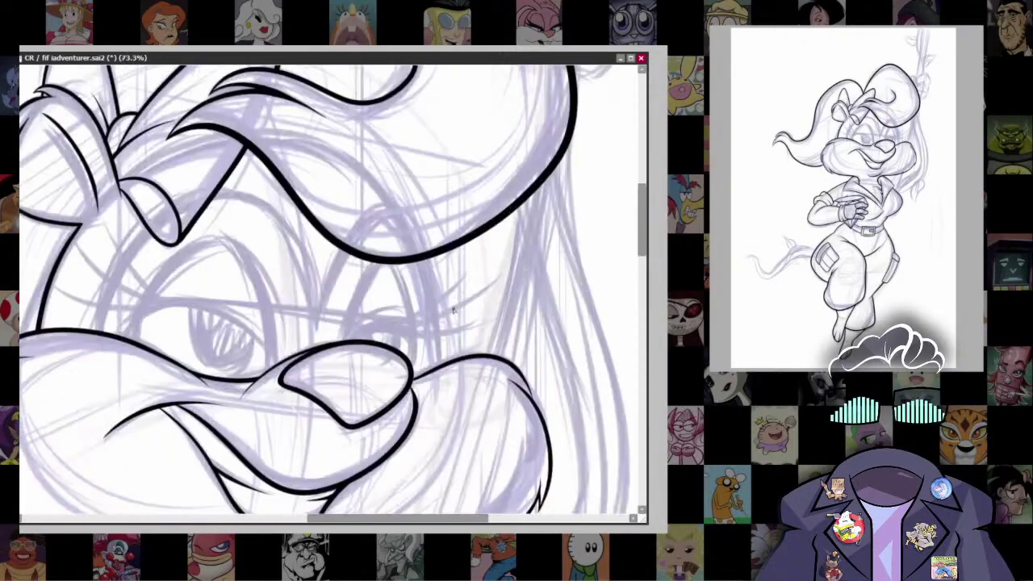
left_click_drag(419, 214, 437, 311)
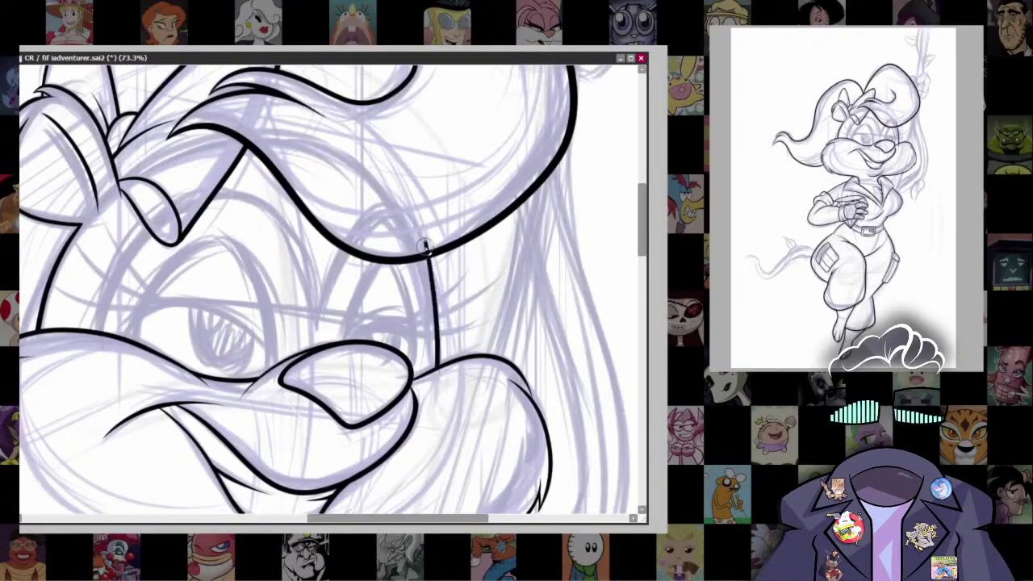
scroll(533, 231, "down", 2)
Step: Ink the top finger and knuckle of the raised hand gripping the vine behind the forelock
scroll(533, 232, "up", 4)
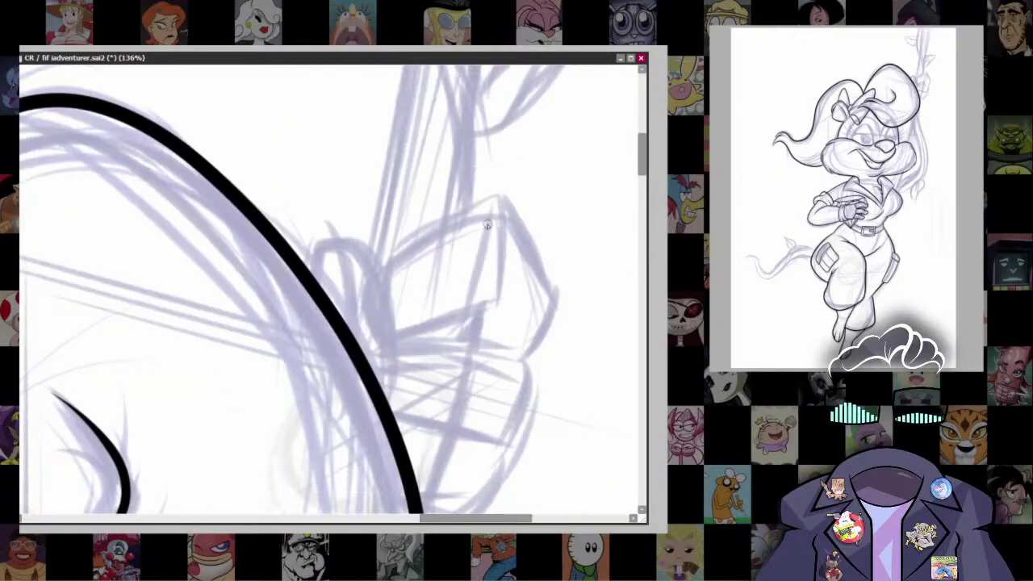
mouse_move(363, 295)
left_mouse_down()
mouse_move(517, 237)
mouse_move(543, 298)
mouse_move(496, 229)
mouse_move(430, 236)
mouse_move(360, 291)
left_mouse_up()
key("ctrl+z")
key("ctrl+z")
mouse_move(556, 304)
left_mouse_down()
mouse_move(503, 226)
mouse_move(360, 281)
mouse_move(510, 323)
left_mouse_up()
mouse_move(538, 311)
left_mouse_down()
mouse_move(549, 220)
mouse_move(512, 350)
left_mouse_up()
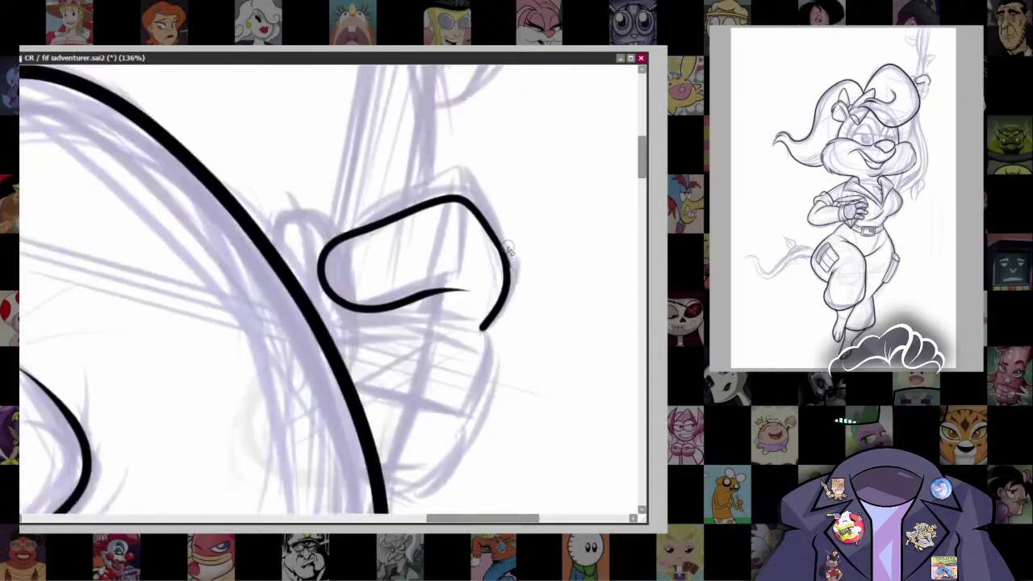
scroll(573, 263, "down", 6)
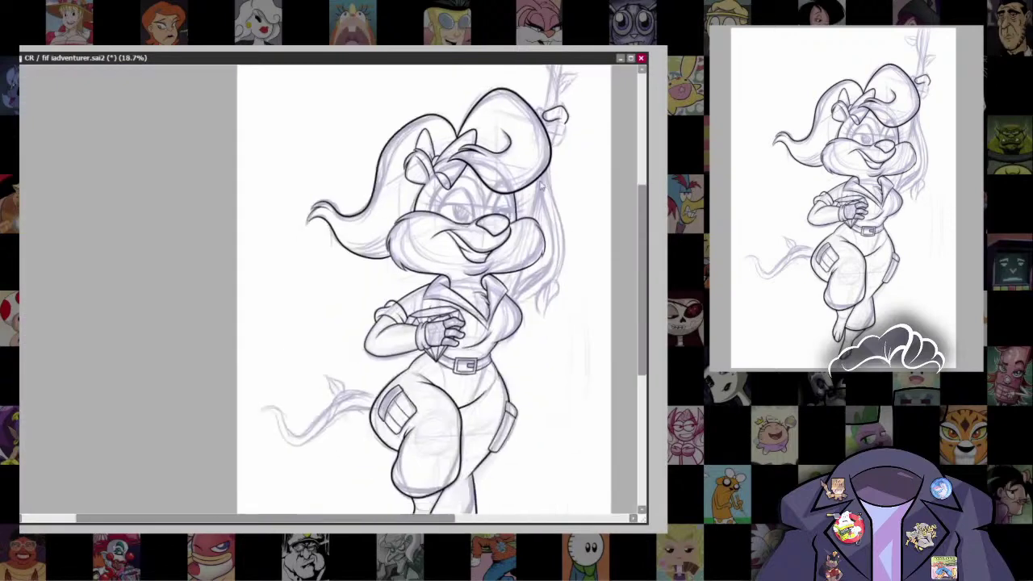
Step: Ink the outer contour of the raised hand's lower fingers from the top finger down to the forelock outline
scroll(560, 121, "up", 6)
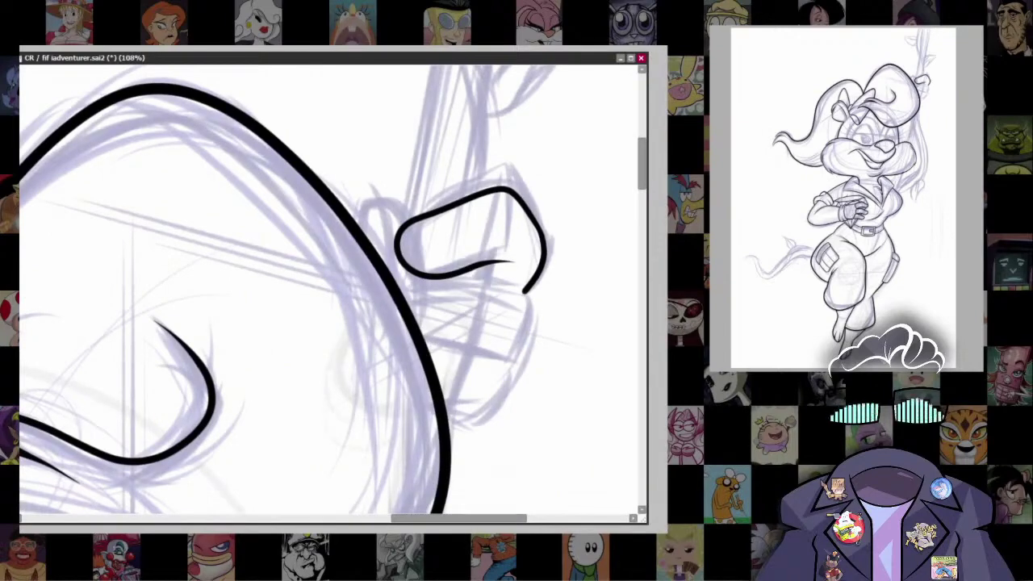
mouse_move(400, 296)
left_mouse_down()
mouse_move(454, 278)
mouse_move(494, 297)
mouse_move(487, 277)
mouse_move(528, 305)
mouse_move(518, 343)
mouse_move(468, 413)
left_mouse_up()
key("ctrl+z")
key("Delete")
key("Delete")
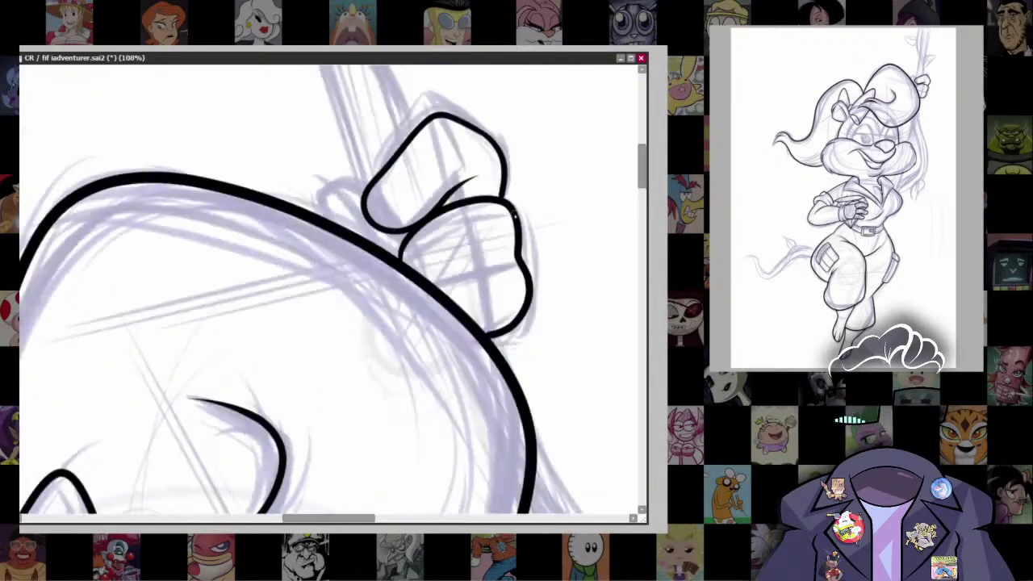
Step: Ink the line dividing the raised hand's two lower fingers, and add the rounded thumb beside the top finger
key("ctrl+z")
left_click_drag(428, 282, 502, 262)
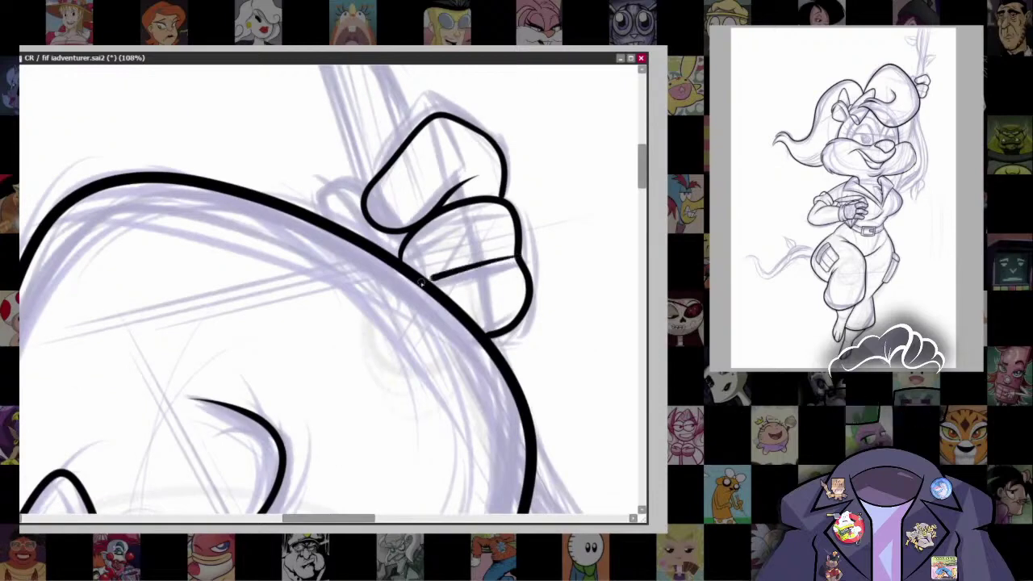
scroll(509, 258, "up", 2)
scroll(509, 258, "up", 1)
mouse_move(311, 290)
left_mouse_down()
mouse_move(313, 264)
mouse_move(358, 263)
left_mouse_up()
scroll(473, 257, "down", 2)
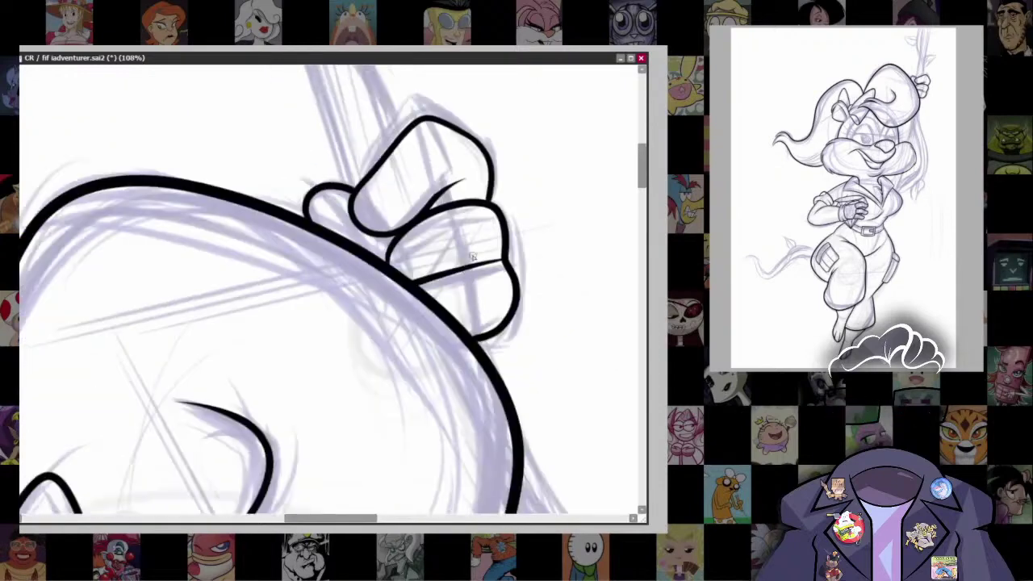
Step: Ink a short crease between the fold of the raised hand's top finger and the finger beneath it
scroll(530, 280, "down", 3)
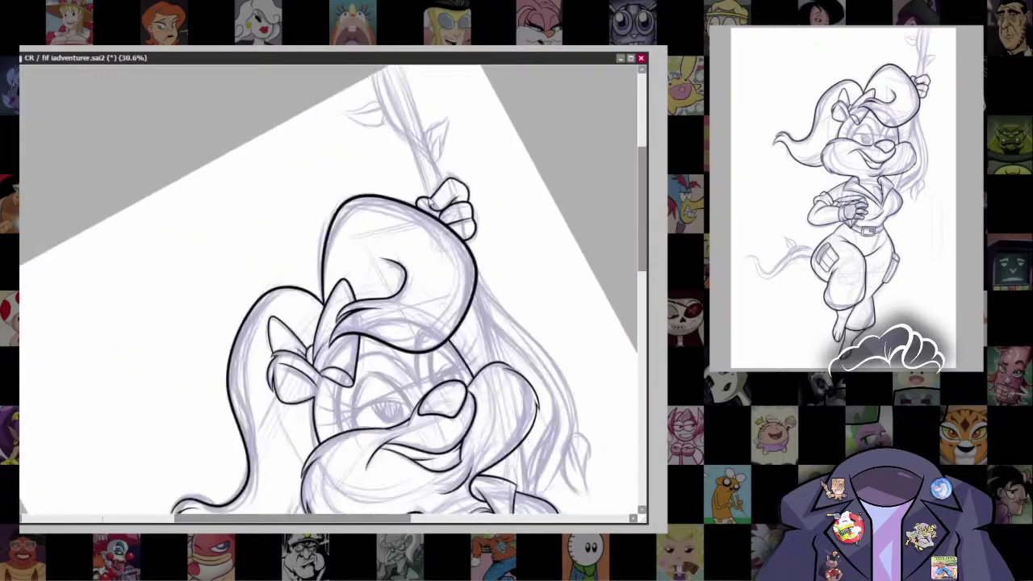
key("Home")
scroll(542, 273, "up", 4)
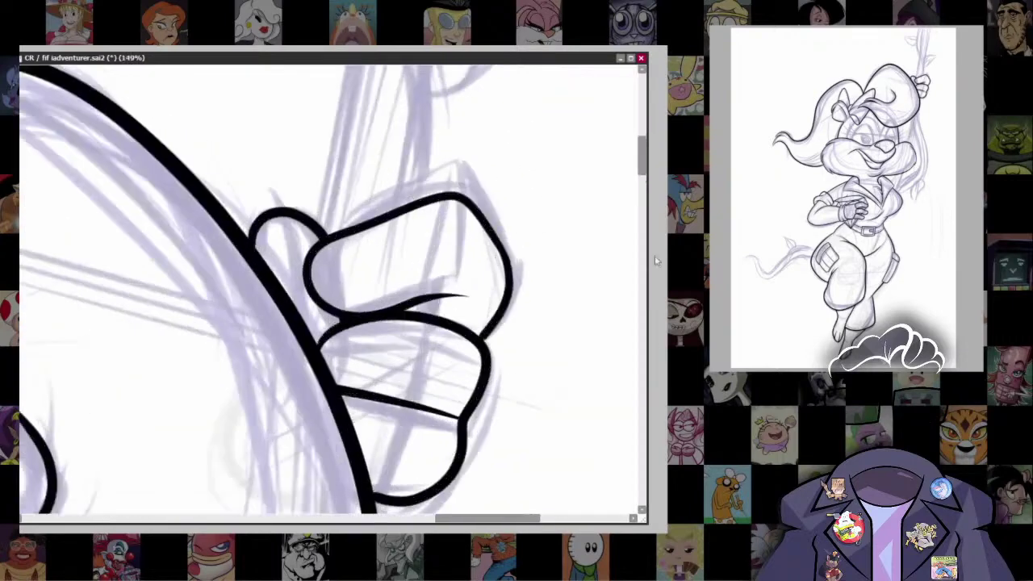
key("bracketleft")
left_click_drag(430, 300, 456, 208)
key("ctrl+t")
key("Return")
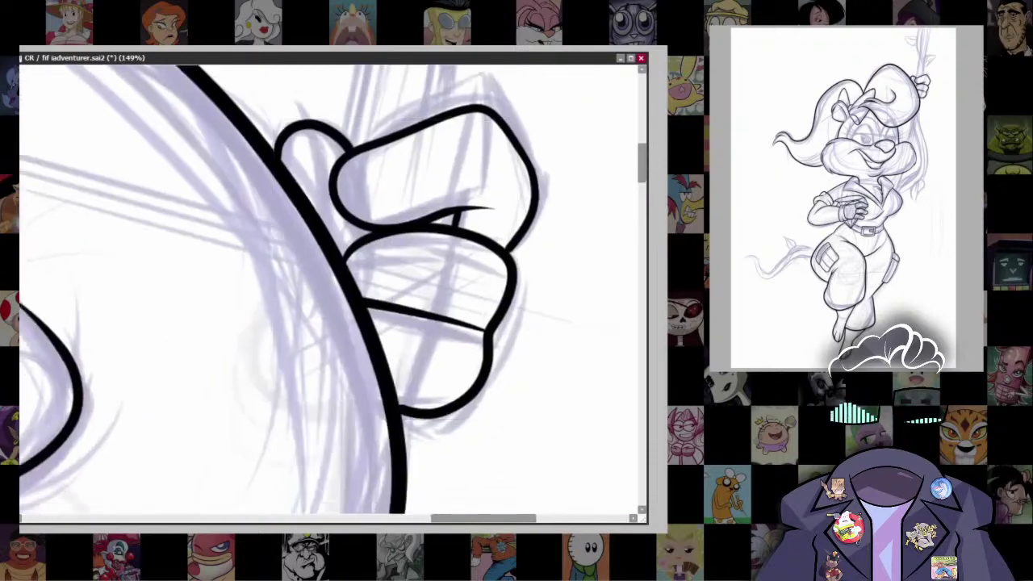
key("ctrl+t")
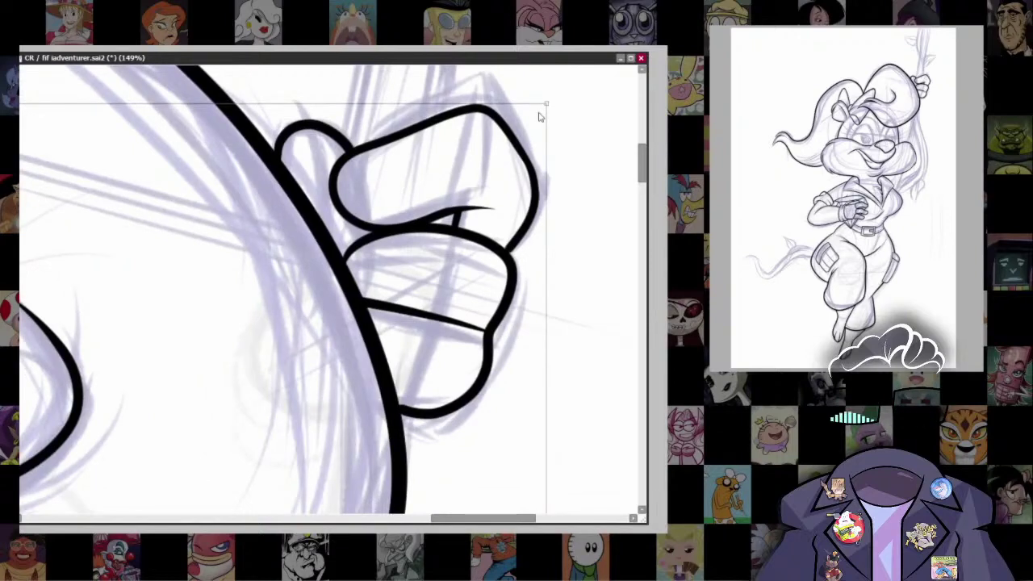
key("Return")
key("ctrl+z")
key("ctrl+y")
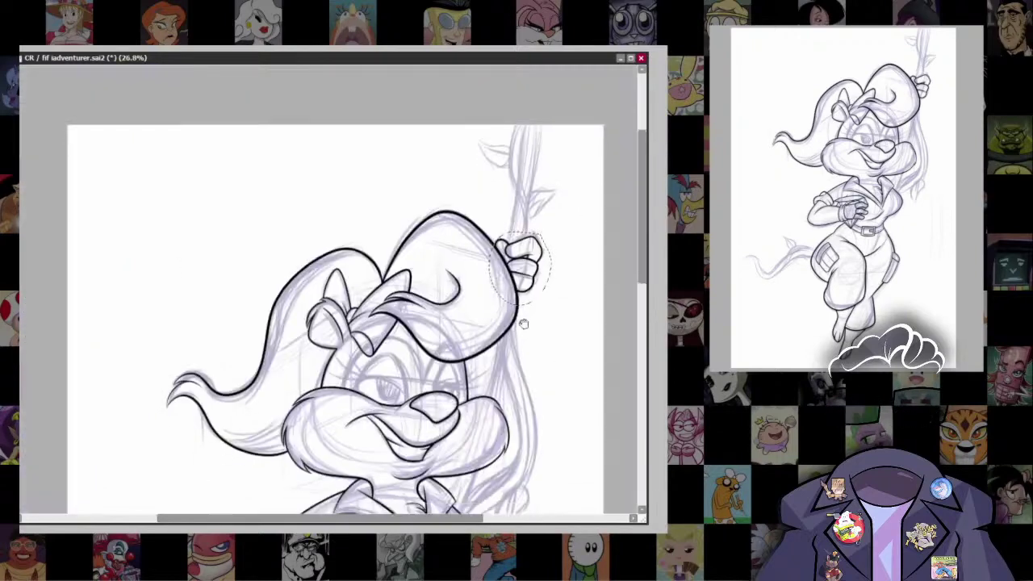
Step: Scale down the selected raised hand so it sits smaller against the forelock's outer edge, and clear the selection
scroll(526, 299, "down", 5)
key("ctrl+t")
left_click_drag(568, 193, 565, 171)
key("ctrl+d")
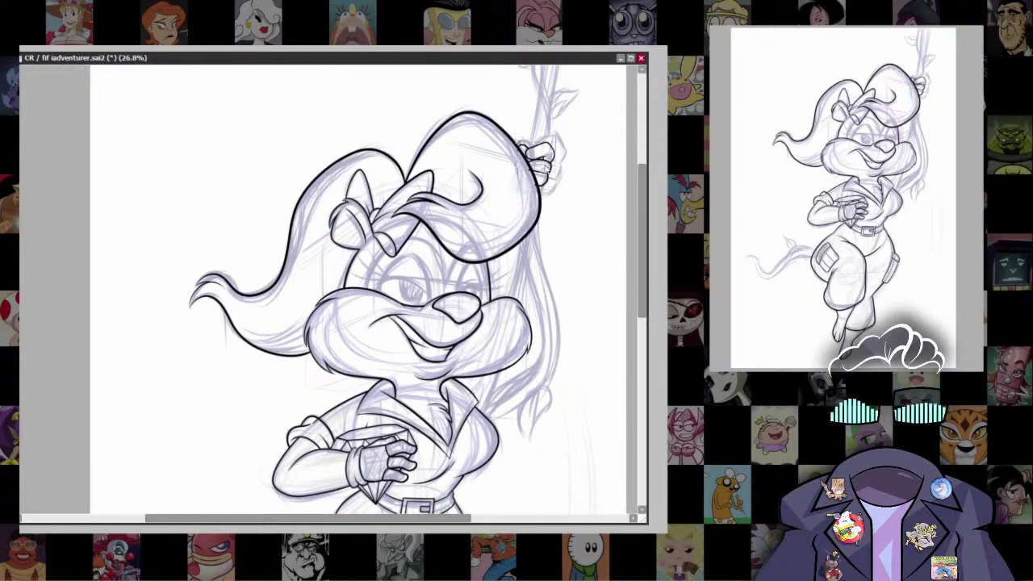
left_click_drag(610, 128, 559, 218)
Step: Thicken the outline of the raised hand's thumb between the forelock and the top finger
scroll(536, 272, "up", 6)
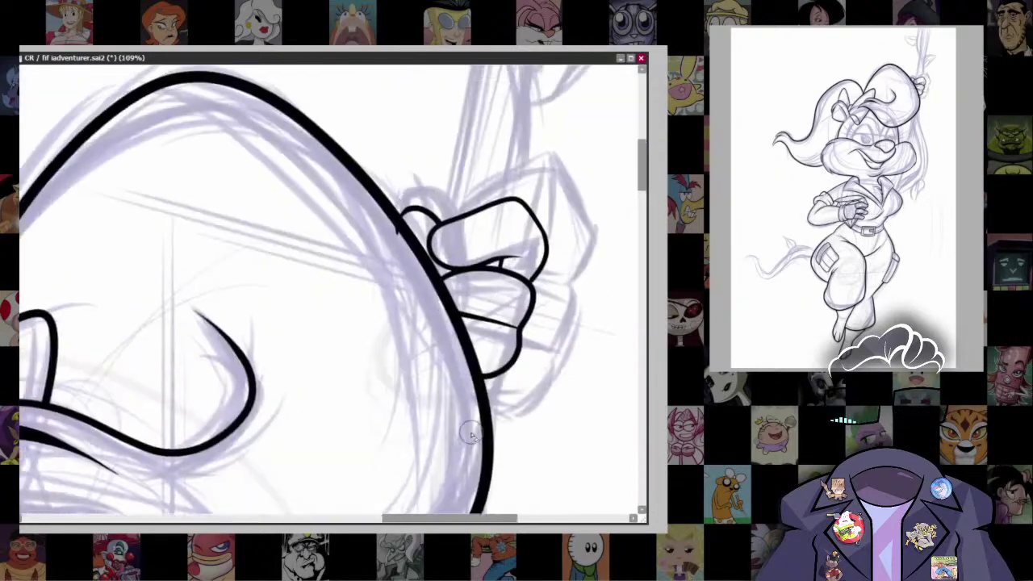
scroll(411, 241, "up", 5)
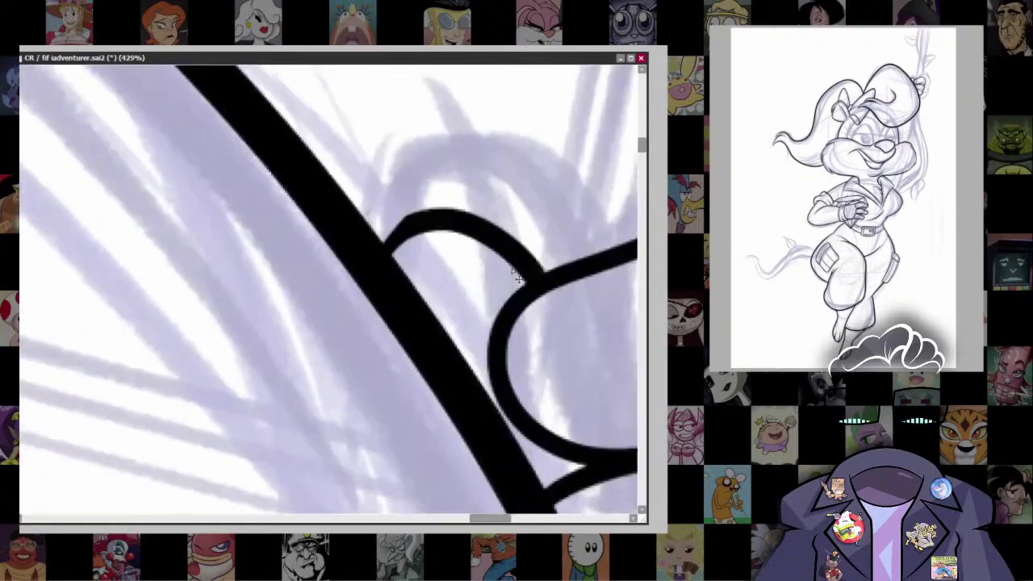
mouse_move(401, 223)
left_mouse_down()
mouse_move(477, 208)
mouse_move(542, 271)
left_mouse_up()
scroll(605, 201, "down", 8)
scroll(557, 287, "up", 6)
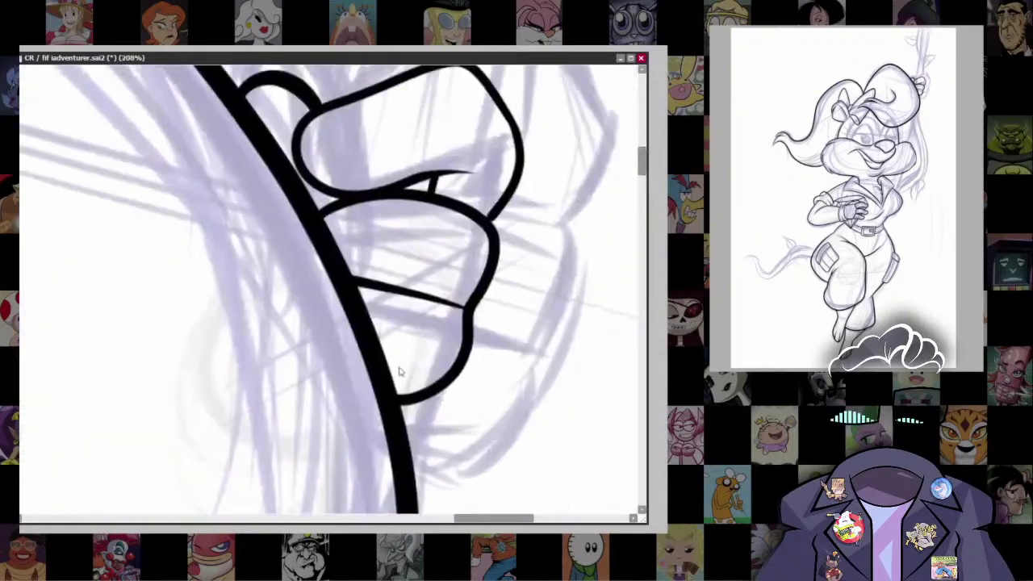
Step: Thicken the outer contours of the raised hand's fingers, from the lowest finger up to the top one
mouse_move(380, 429)
left_mouse_down()
mouse_move(420, 418)
mouse_move(476, 332)
mouse_move(477, 303)
left_mouse_up()
scroll(485, 299, "up", 2)
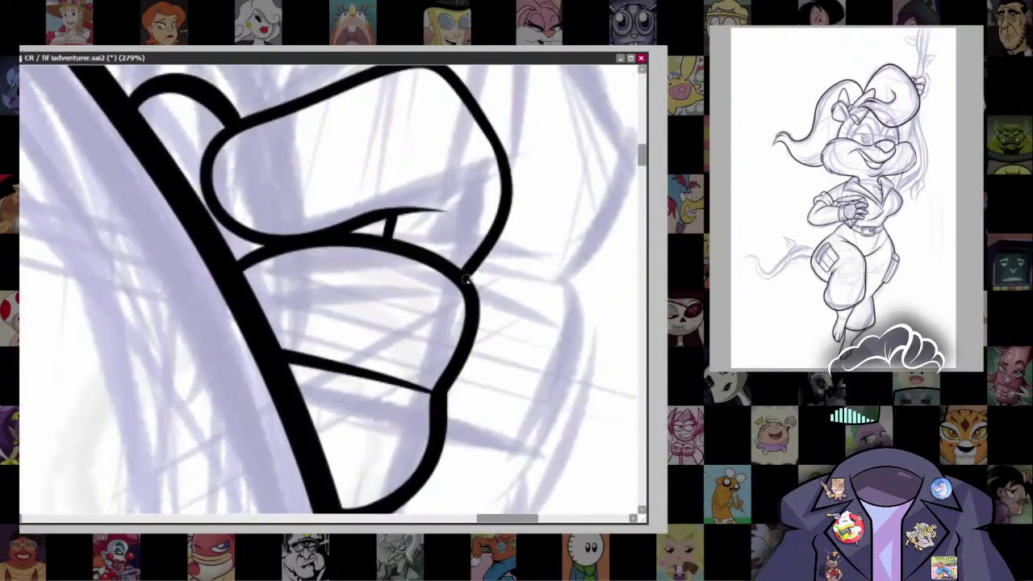
scroll(466, 282, "up", 2)
mouse_move(231, 204)
left_mouse_down()
mouse_move(412, 132)
mouse_move(458, 155)
mouse_move(501, 237)
mouse_move(506, 289)
mouse_move(460, 362)
mouse_move(492, 352)
left_mouse_up()
scroll(494, 339, "down", 2)
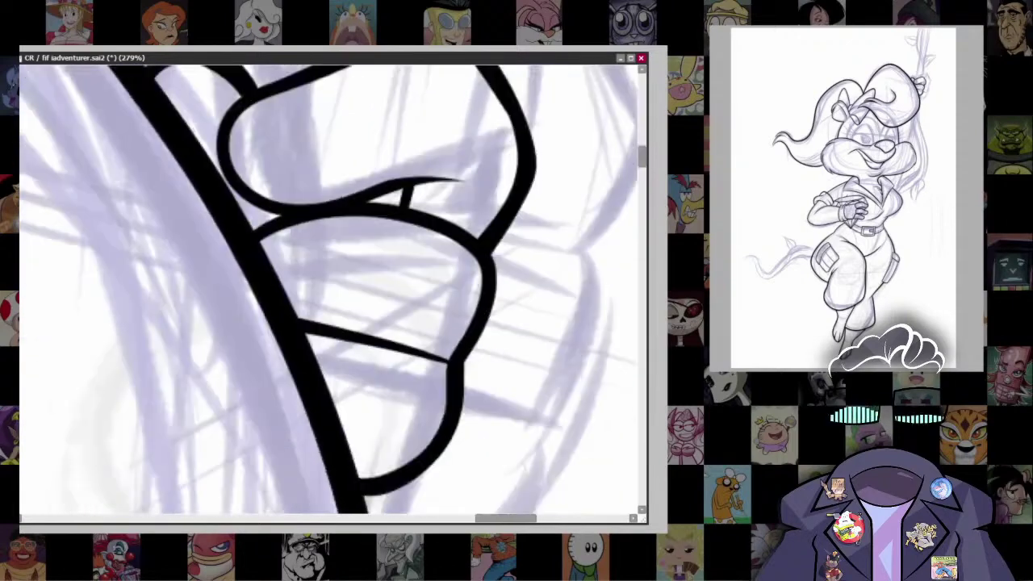
Step: Ink the near eye's drooping upper lid line, sweeping from the outer lash tip to the inner corner beside the nose
scroll(534, 290, "down", 8)
scroll(535, 291, "up", 2)
scroll(517, 296, "up", 3)
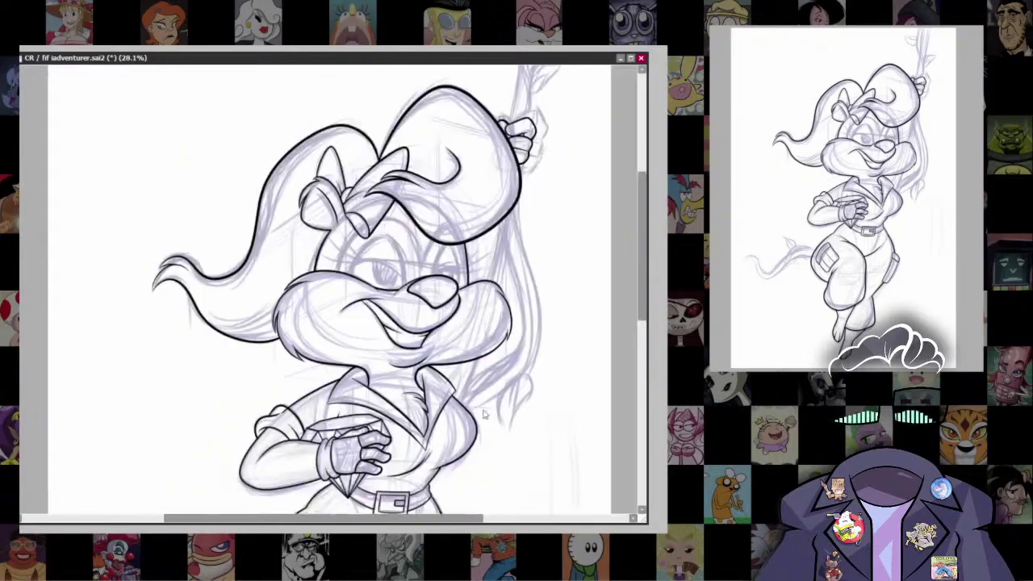
scroll(377, 265, "up", 5)
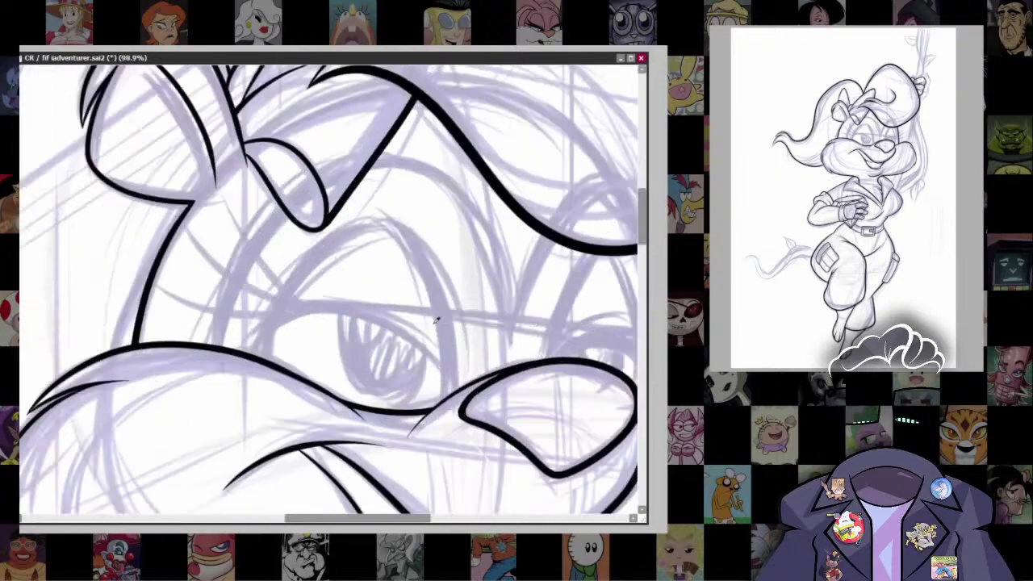
left_click_drag(436, 323, 412, 318)
mouse_move(145, 297)
left_mouse_down()
mouse_move(215, 324)
mouse_move(321, 306)
mouse_move(434, 380)
left_mouse_up()
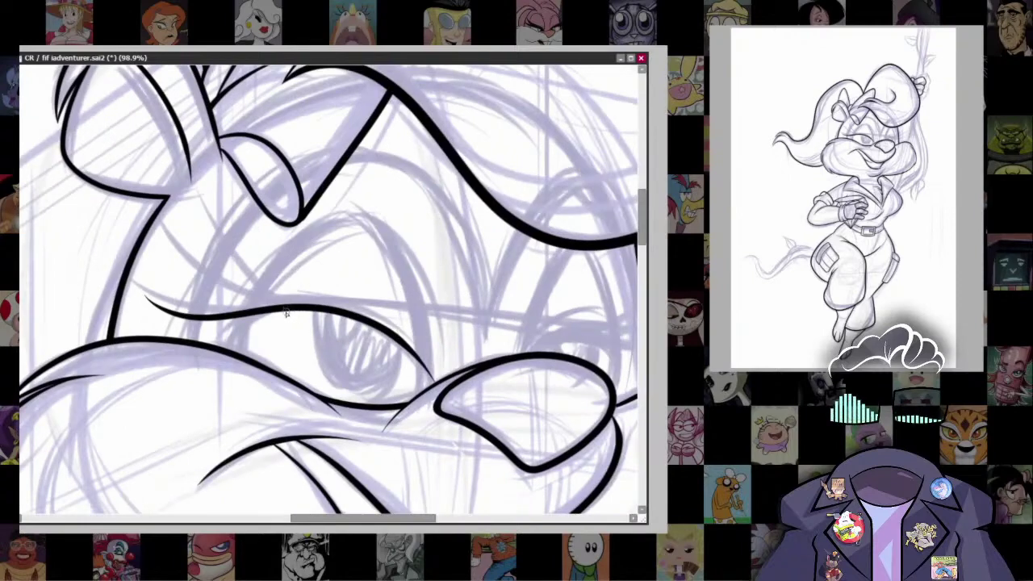
key("ctrl+z")
mouse_move(145, 284)
left_mouse_down()
mouse_move(297, 298)
mouse_move(444, 389)
left_mouse_up()
key("ctrl+z")
mouse_move(140, 280)
left_mouse_down()
mouse_move(355, 323)
mouse_move(432, 381)
left_mouse_up()
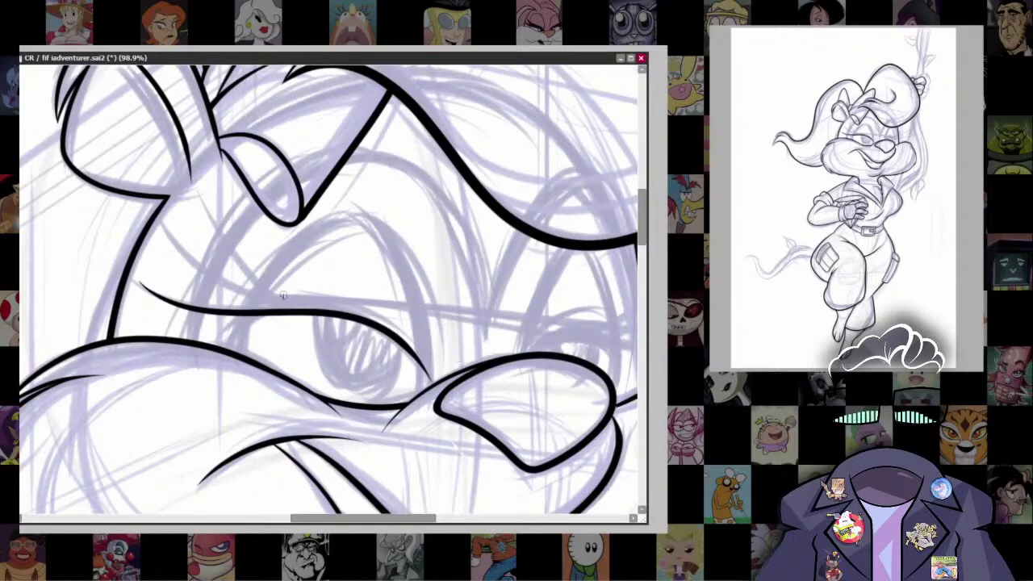
Step: Ink the near eye's outline as two curves running from its peak down to the muzzle on the outer and inner sides
mouse_move(353, 219)
left_mouse_down()
mouse_move(232, 311)
mouse_move(237, 355)
left_mouse_up()
mouse_move(348, 208)
left_mouse_down()
mouse_move(422, 331)
mouse_move(421, 391)
left_mouse_up()
key("ctrl+z")
left_click_drag(334, 206, 425, 412)
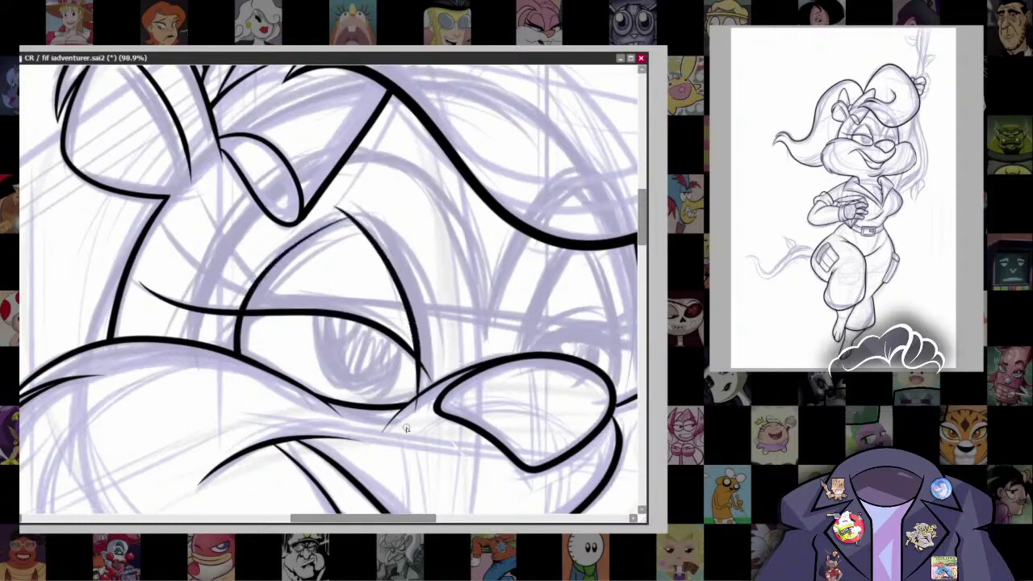
key("ctrl+z")
mouse_move(340, 209)
left_mouse_down()
mouse_move(414, 402)
mouse_move(401, 269)
mouse_move(420, 412)
left_mouse_up()
key("ctrl+z")
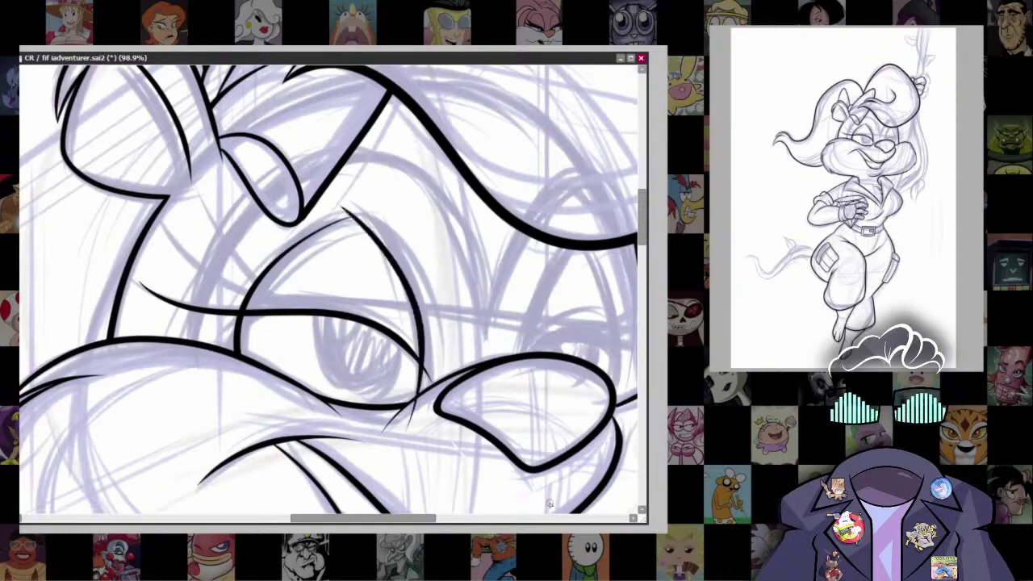
scroll(519, 235, "up", 1)
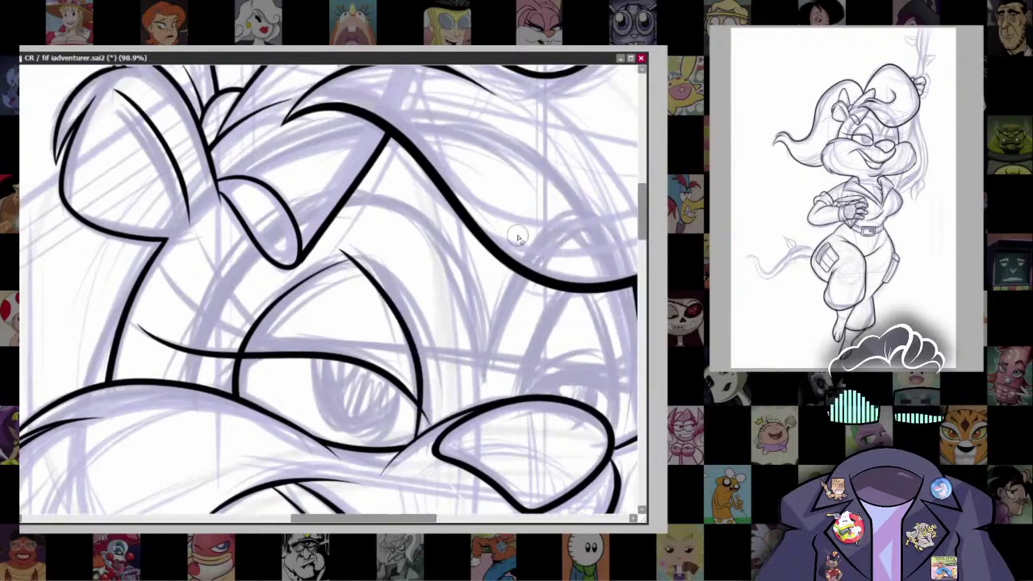
Step: Ink two more curved eyelashes above the first one at the near eye's outer corner
scroll(334, 291, "down", 7)
scroll(333, 290, "up", 2)
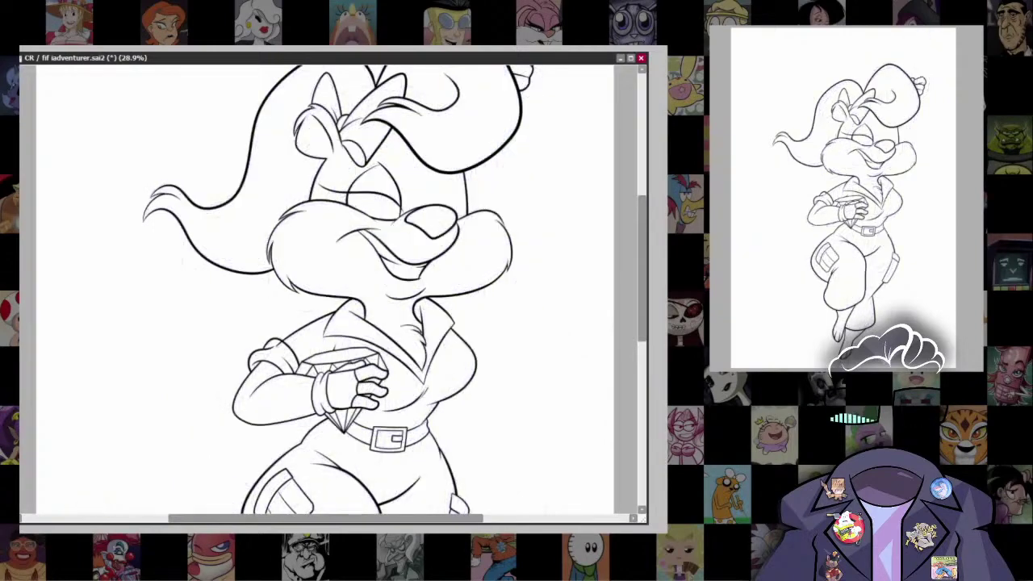
scroll(368, 150, "up", 5)
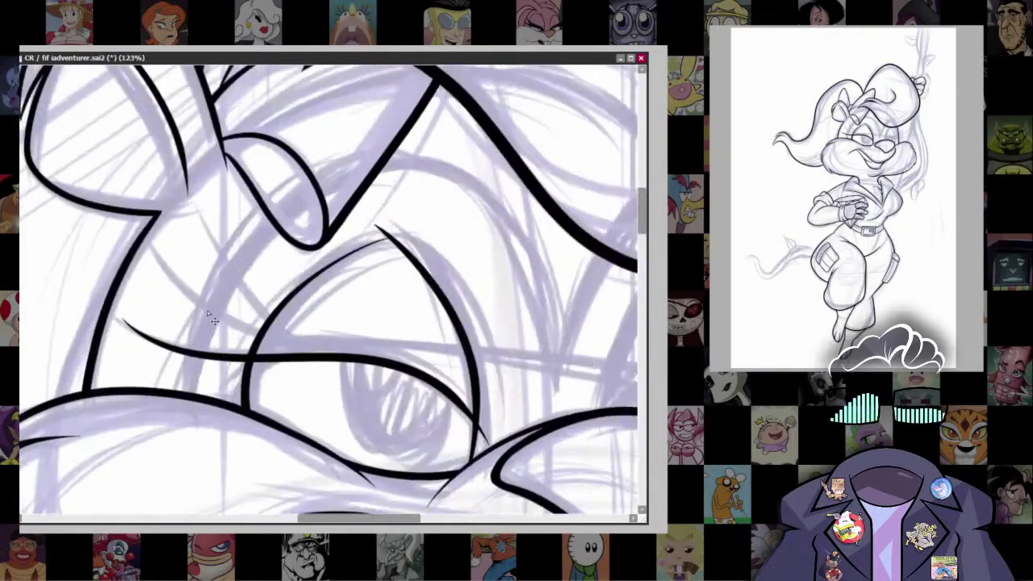
left_click_drag(197, 256, 168, 236)
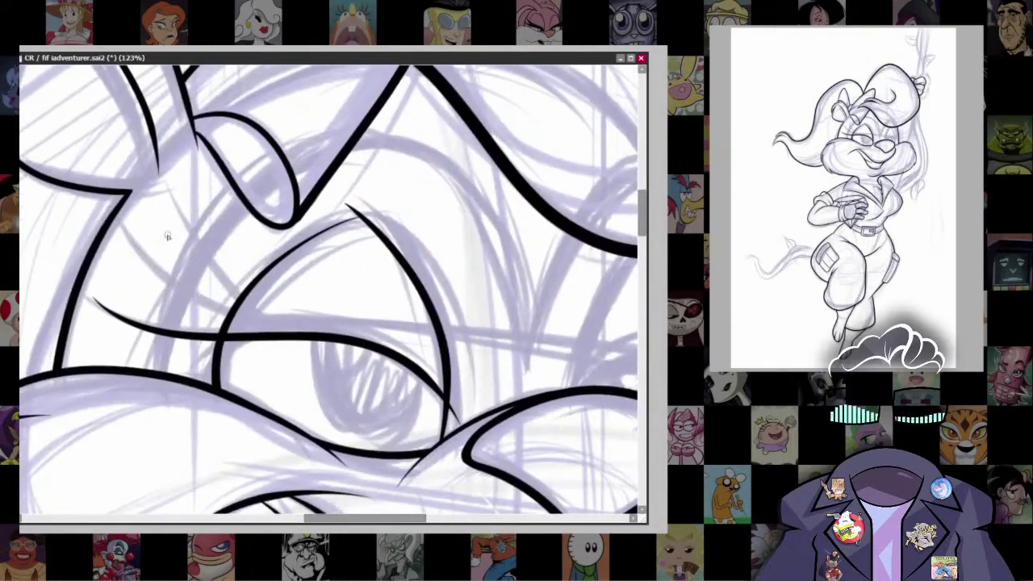
mouse_move(522, 399)
left_mouse_down()
mouse_move(464, 335)
mouse_move(471, 121)
left_mouse_up()
scroll(471, 248, "down", 6)
scroll(471, 248, "up", 2)
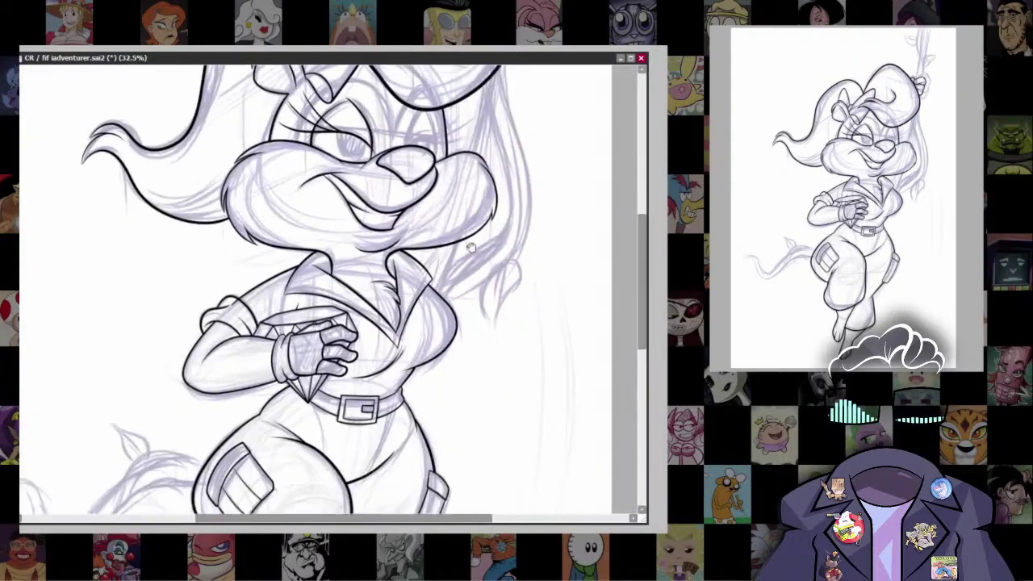
Step: Ink the face marking's contour arching over the near eye to a point above the nose, and up to the forelock
scroll(471, 248, "up", 4)
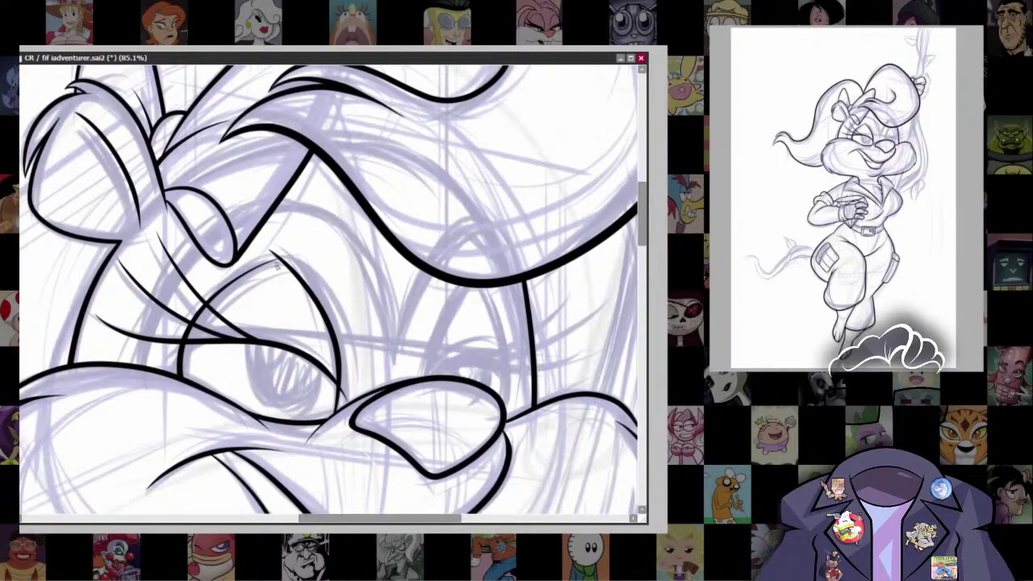
mouse_move(141, 372)
left_mouse_down()
mouse_move(144, 339)
mouse_move(322, 197)
mouse_move(392, 361)
mouse_move(431, 273)
left_mouse_up()
key("ctrl+z")
left_click_drag(394, 362, 430, 273)
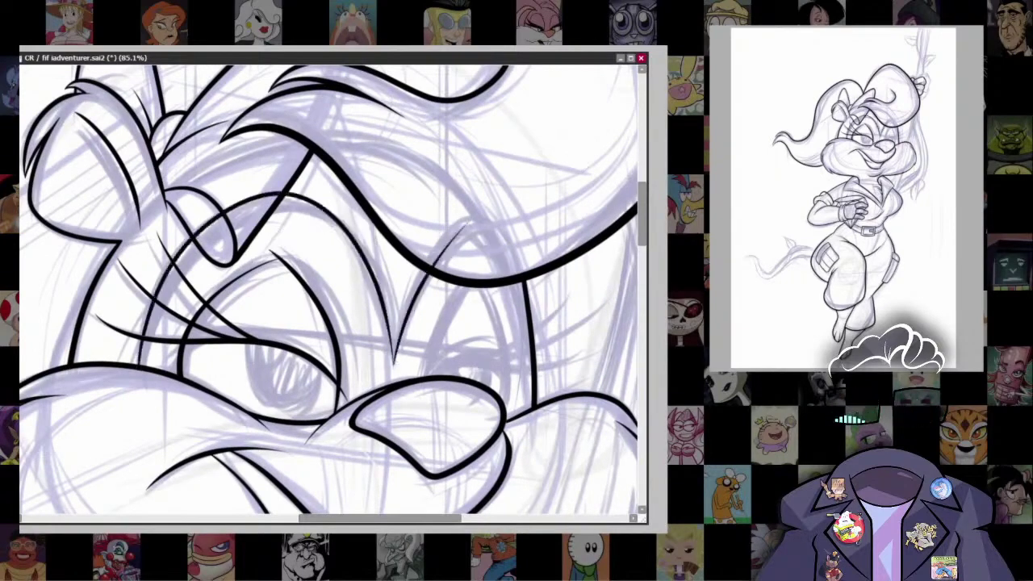
Step: Erase the parts of the face marking's contour that overlap the hair ribbon and the forelock
key("bracketleft")
key("bracketleft")
key("bracketleft")
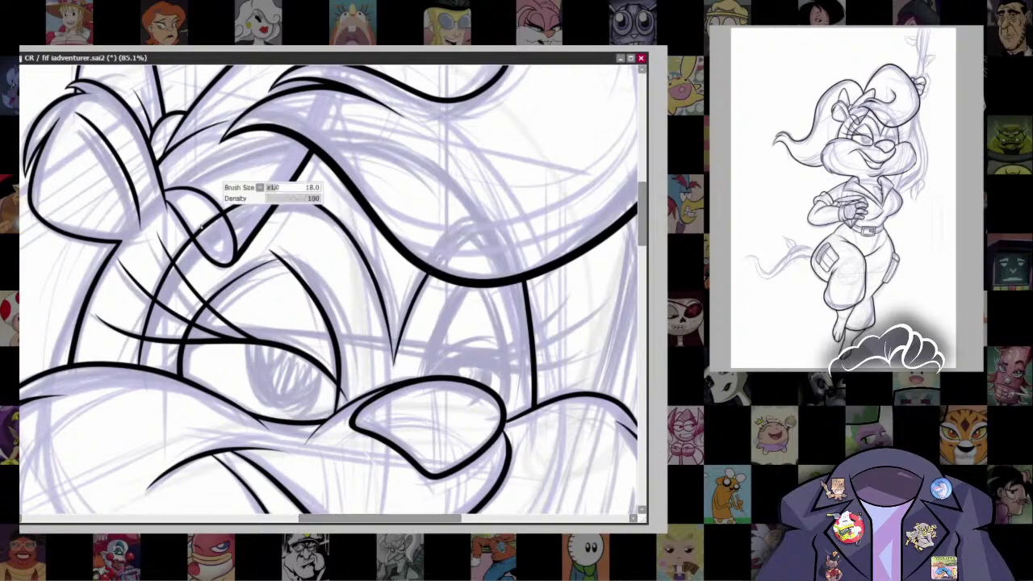
scroll(200, 226, "down", 3)
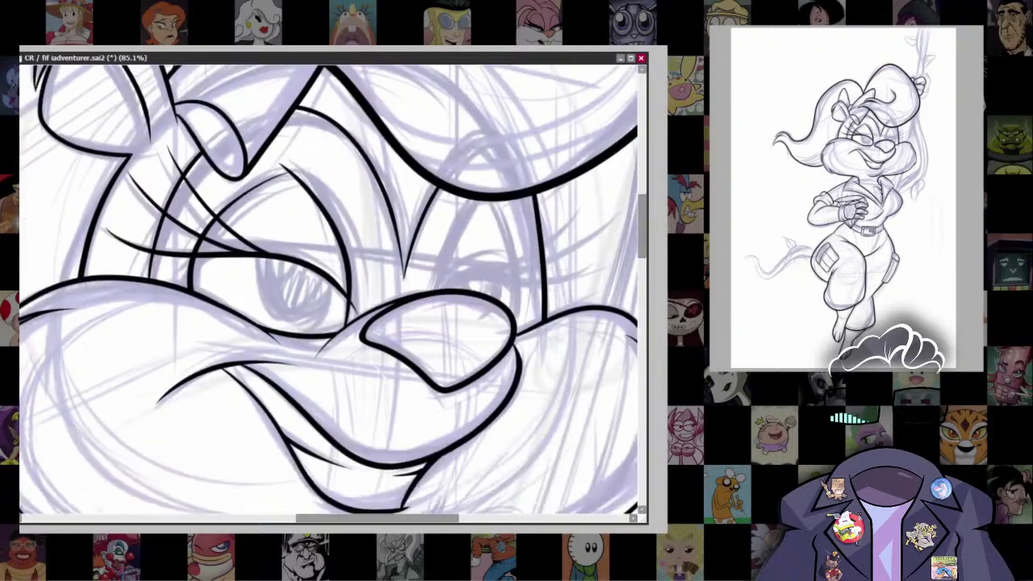
Step: Review the character's line art from the face down to the feet with the sketch hidden
scroll(502, 266, "down", 5)
scroll(502, 266, "up", 2)
scroll(502, 267, "down", 3)
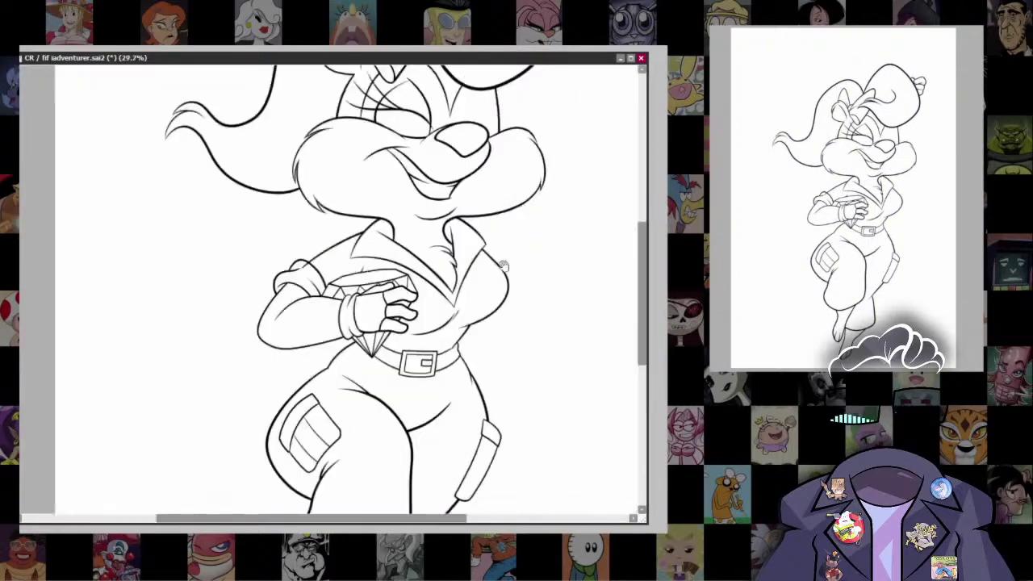
scroll(502, 266, "down", 5)
scroll(521, 310, "up", 2)
scroll(486, 410, "down", 1)
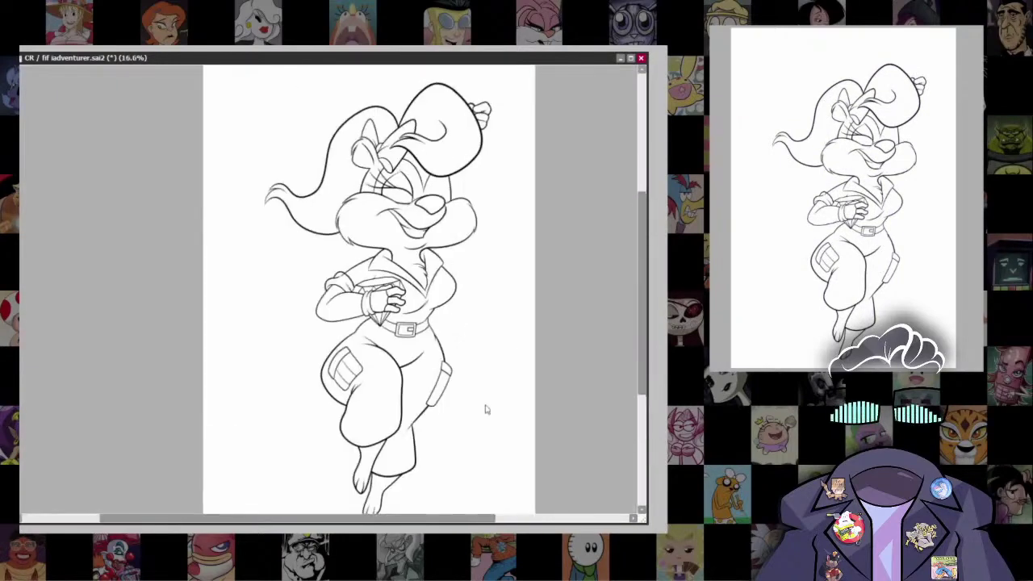
scroll(491, 351, "down", 1)
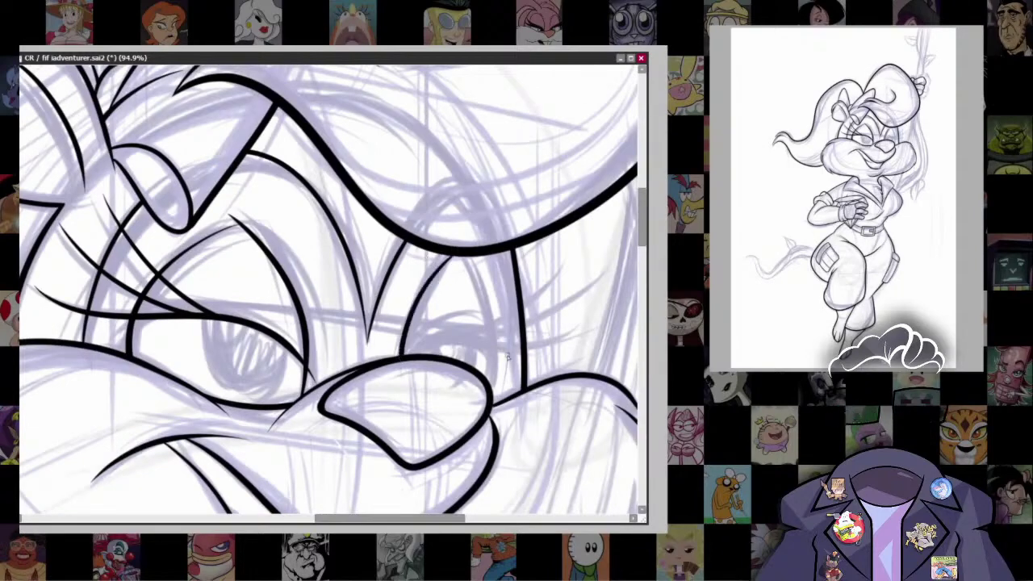
Step: Ink the outer curve of the far eye beside the nose, following the sketch
left_click_drag(329, 290, 285, 246)
mouse_move(417, 210)
left_mouse_down()
mouse_move(362, 306)
mouse_move(458, 284)
left_mouse_up()
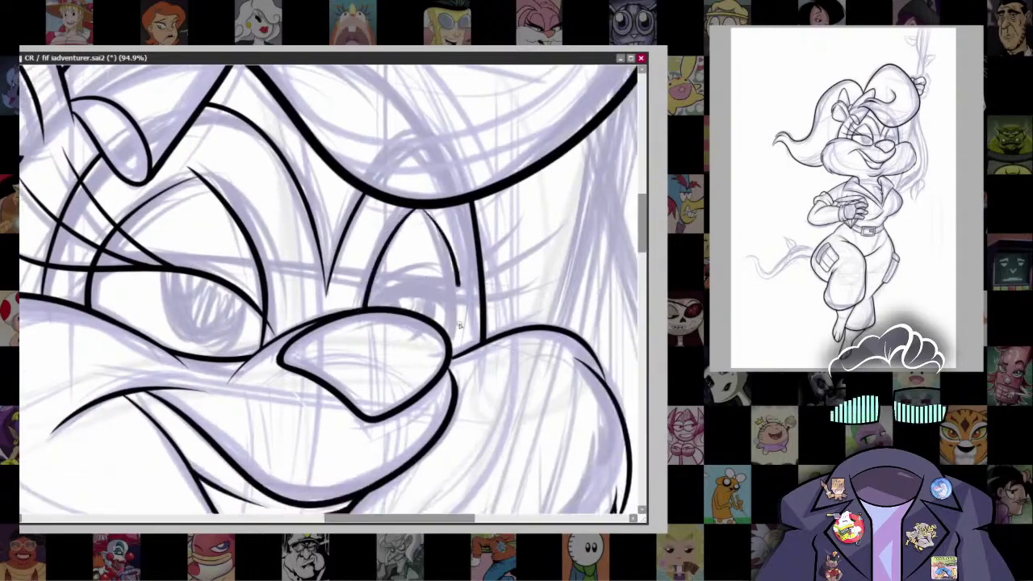
key("ctrl+z")
mouse_move(418, 207)
left_mouse_down()
mouse_move(454, 338)
mouse_move(416, 323)
left_mouse_up()
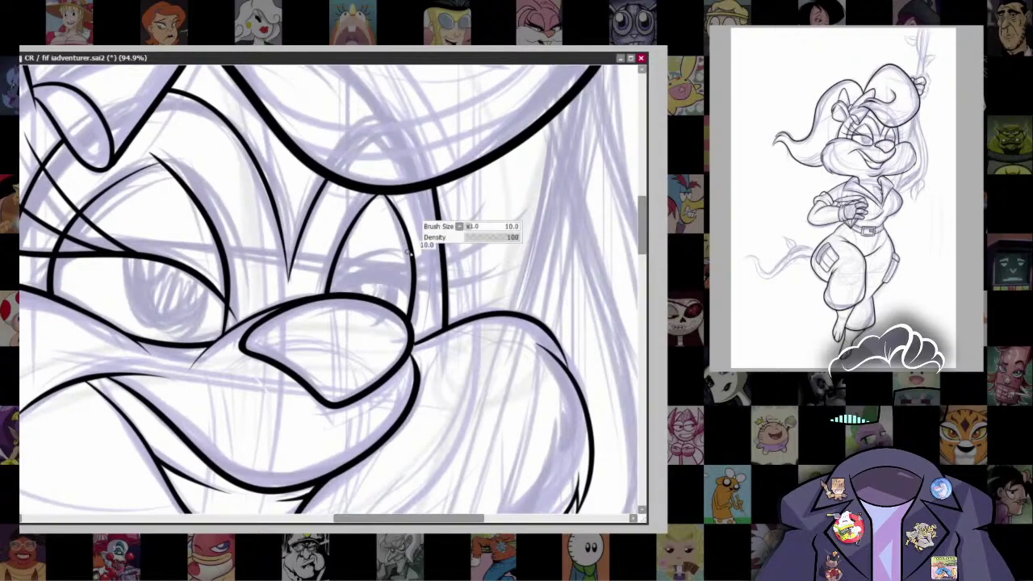
Step: Ink the far eye's upper lid with brush size 10 and add three tapered eyelashes sweeping outward over the face edge
left_click_drag(408, 251, 347, 312)
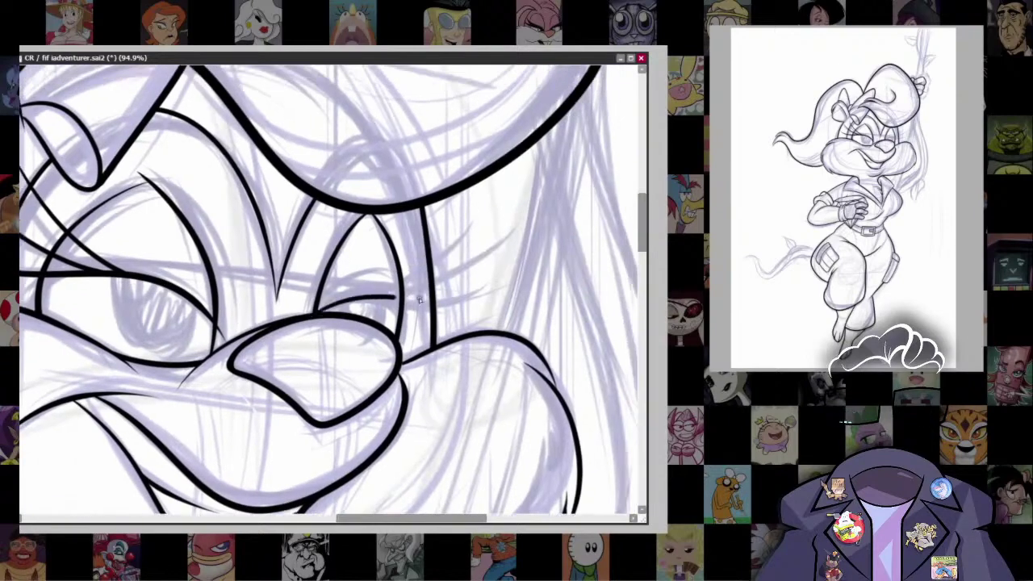
left_click_drag(313, 316, 483, 291)
key("ctrl+z")
left_click_drag(470, 285, 440, 301)
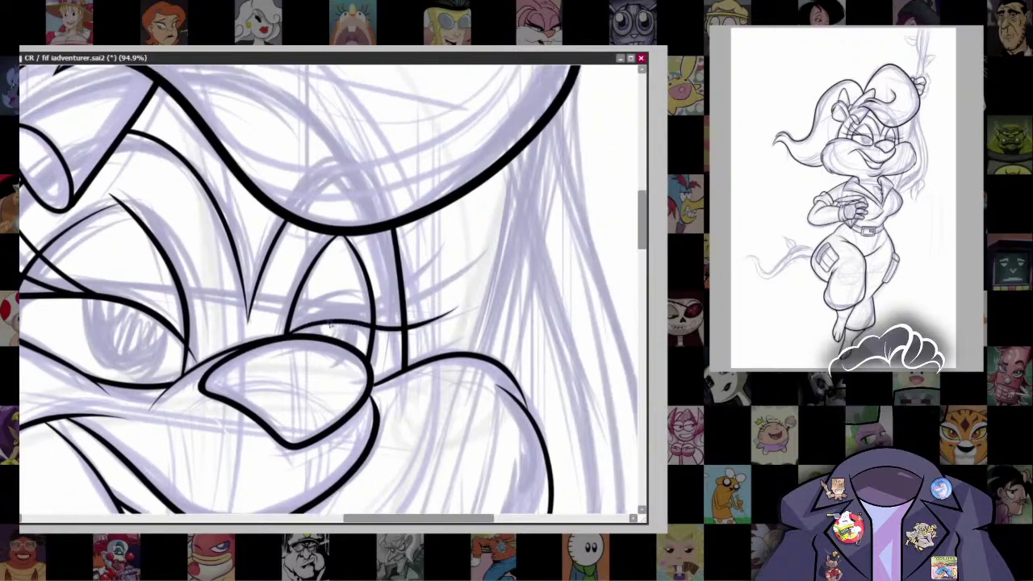
left_click_drag(380, 322, 469, 259)
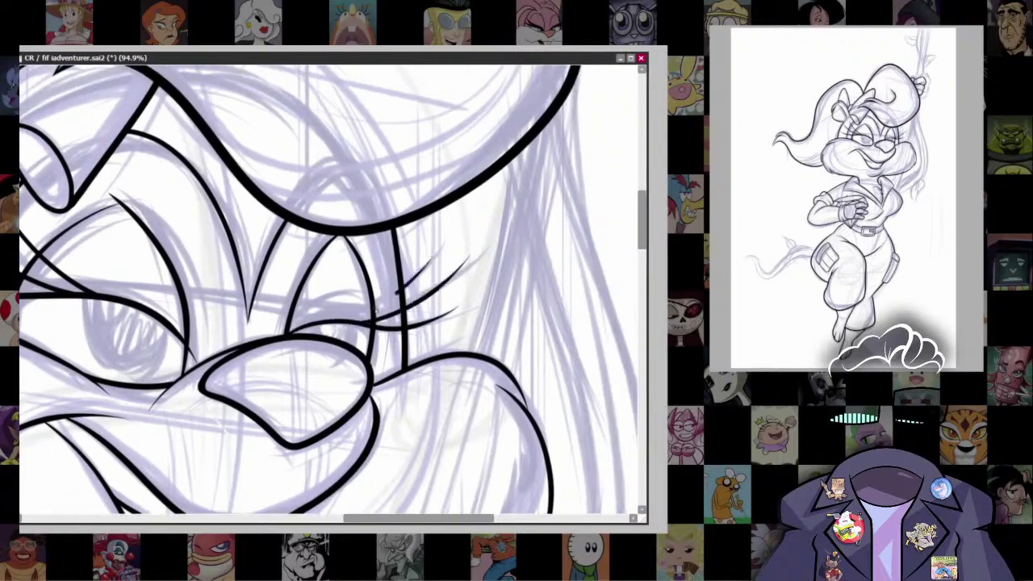
mouse_move(383, 302)
left_mouse_down()
mouse_move(473, 244)
mouse_move(431, 218)
mouse_move(447, 173)
mouse_move(426, 224)
mouse_move(372, 277)
mouse_move(440, 183)
left_mouse_up()
scroll(383, 269, "down", 3)
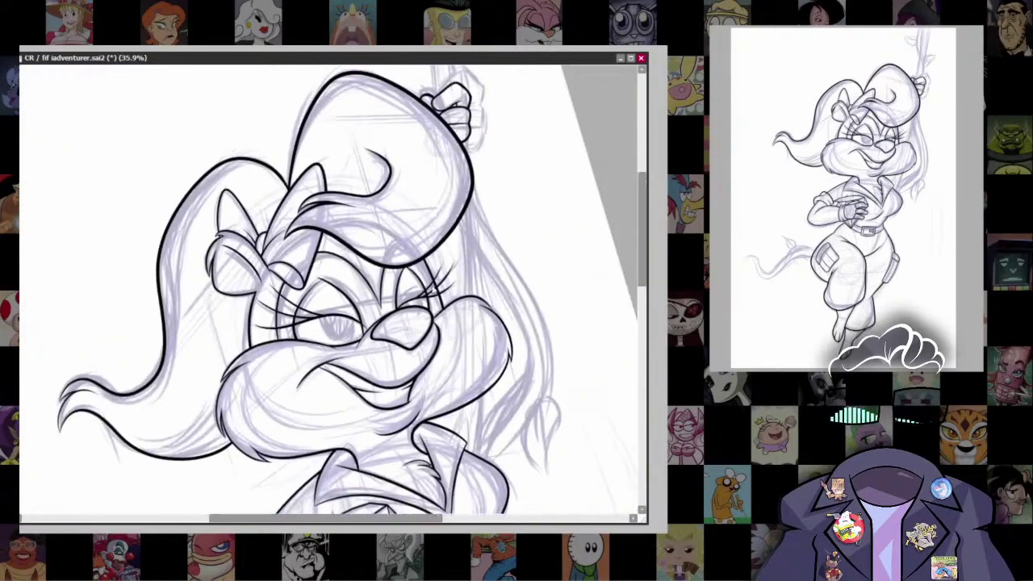
scroll(609, 338, "up", 4)
mouse_move(452, 229)
left_mouse_down()
mouse_move(436, 289)
mouse_move(341, 379)
left_mouse_up()
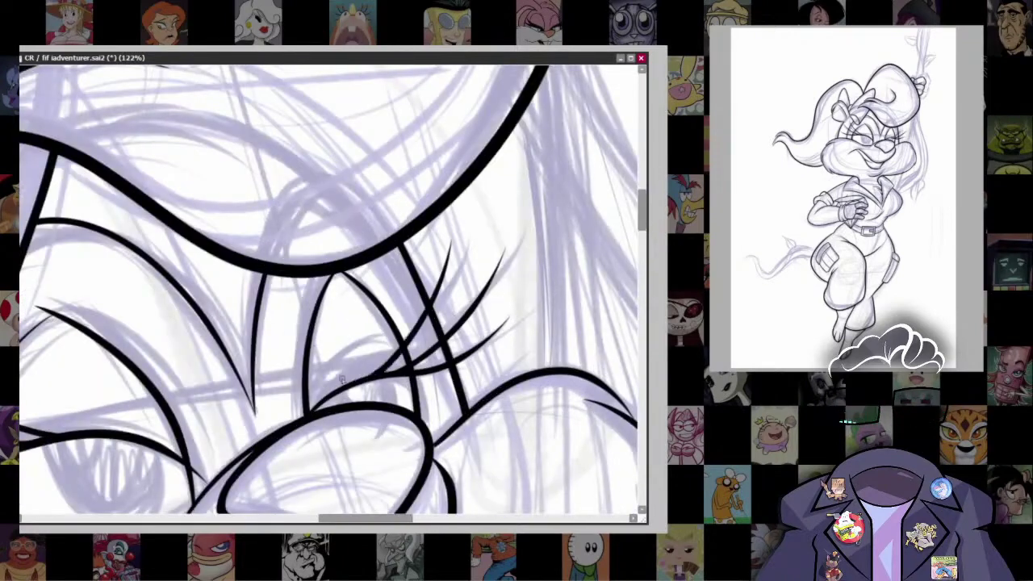
Step: Set the brush size to 13 and ink the two long curves of the hair lock hanging behind the far cheek
scroll(332, 294, "down", 3)
scroll(333, 293, "down", 2)
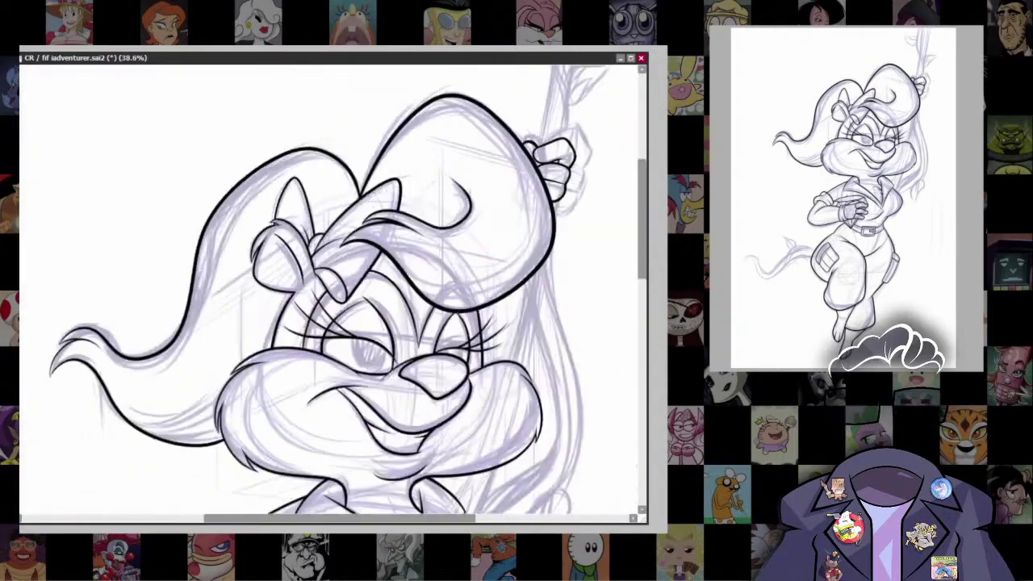
scroll(333, 294, "down", 2)
scroll(333, 294, "up", 3)
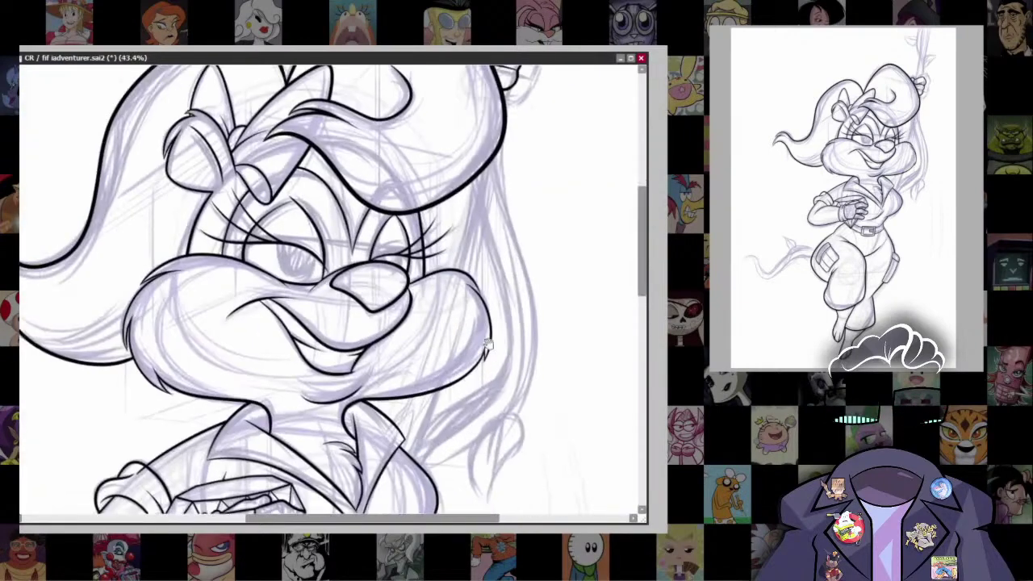
key("bracketleft")
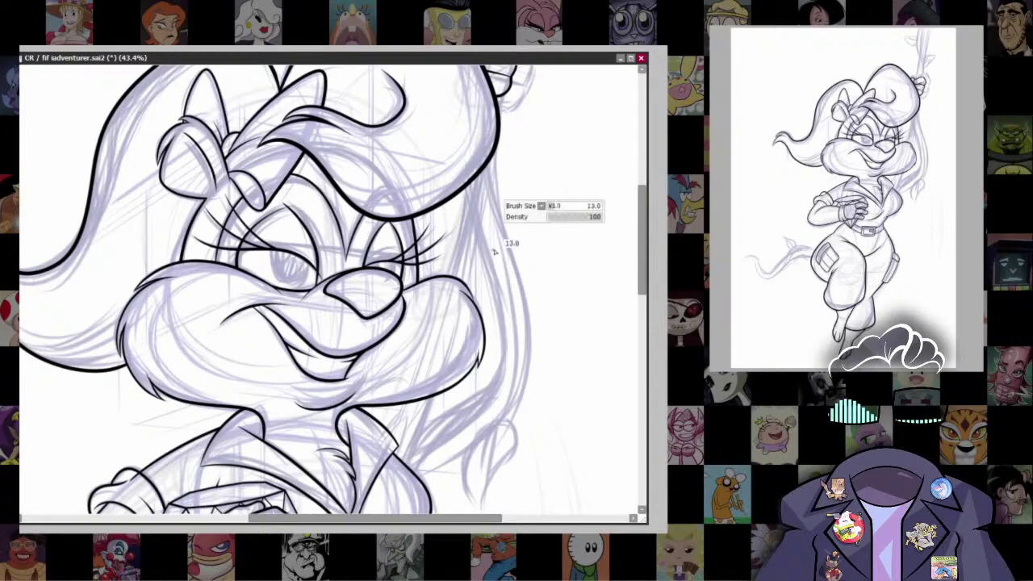
scroll(509, 242, "down", 2)
mouse_move(461, 102)
left_mouse_down()
mouse_move(484, 218)
mouse_move(456, 121)
mouse_move(494, 242)
mouse_move(389, 397)
left_mouse_up()
key("ctrl+z")
left_click_drag(528, 270, 512, 315)
mouse_move(462, 121)
left_mouse_down()
mouse_move(503, 296)
mouse_move(400, 467)
mouse_move(464, 165)
mouse_move(503, 295)
mouse_move(425, 457)
mouse_move(373, 469)
left_mouse_up()
key("ctrl+z")
left_click_drag(529, 408, 525, 352)
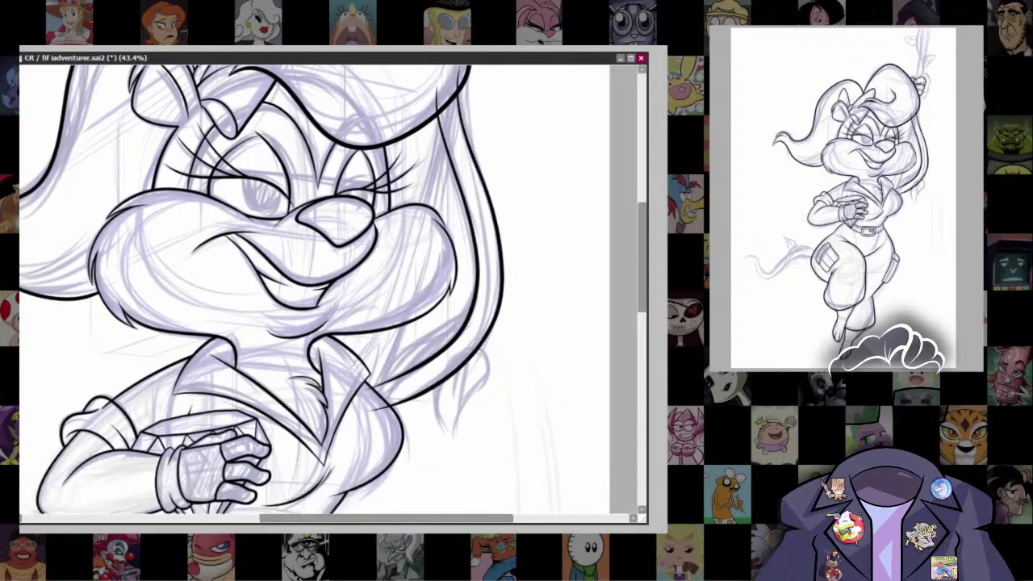
Step: Ink the finer inner strands where the hair lock curves down to the shoulder, using a smaller brush and trimming ends past the shoulder
key("bracketleft")
scroll(652, 363, "up", 3)
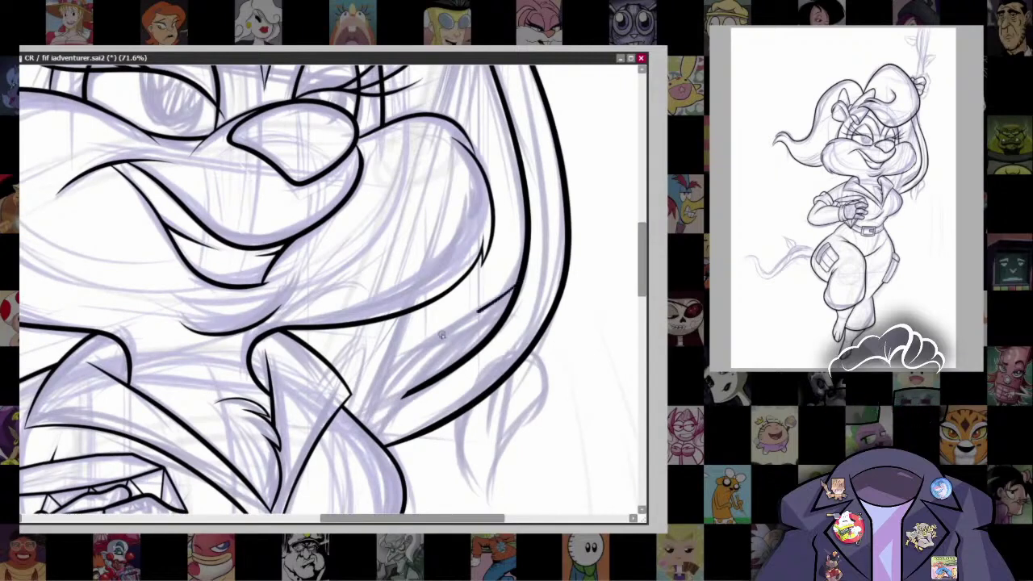
left_click_drag(478, 312, 355, 475)
key("ctrl+z")
mouse_move(522, 282)
left_mouse_down()
mouse_move(391, 367)
mouse_move(352, 491)
left_mouse_up()
scroll(466, 305, "down", 1)
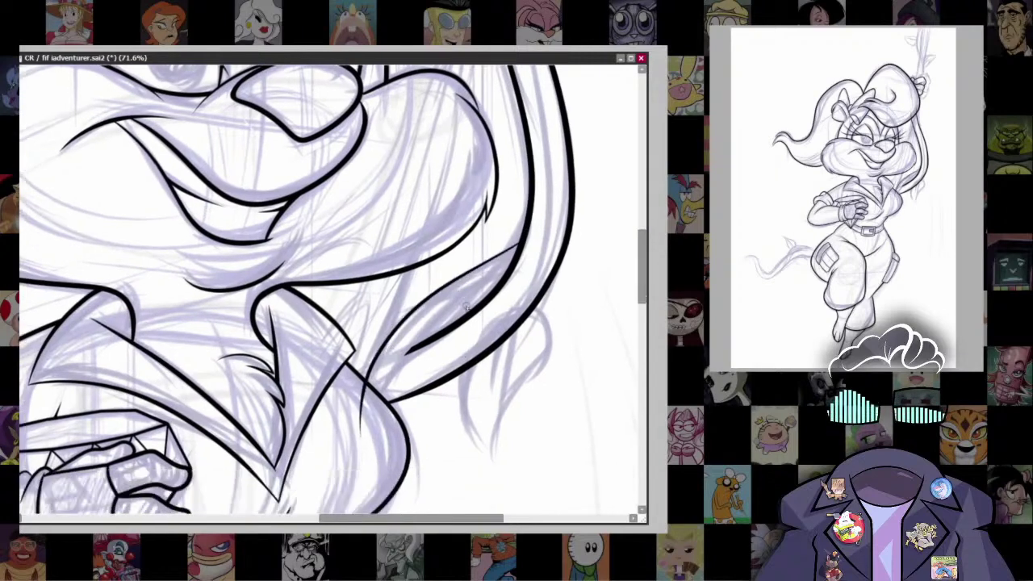
mouse_move(504, 271)
left_mouse_down()
mouse_move(396, 363)
mouse_move(371, 455)
left_mouse_up()
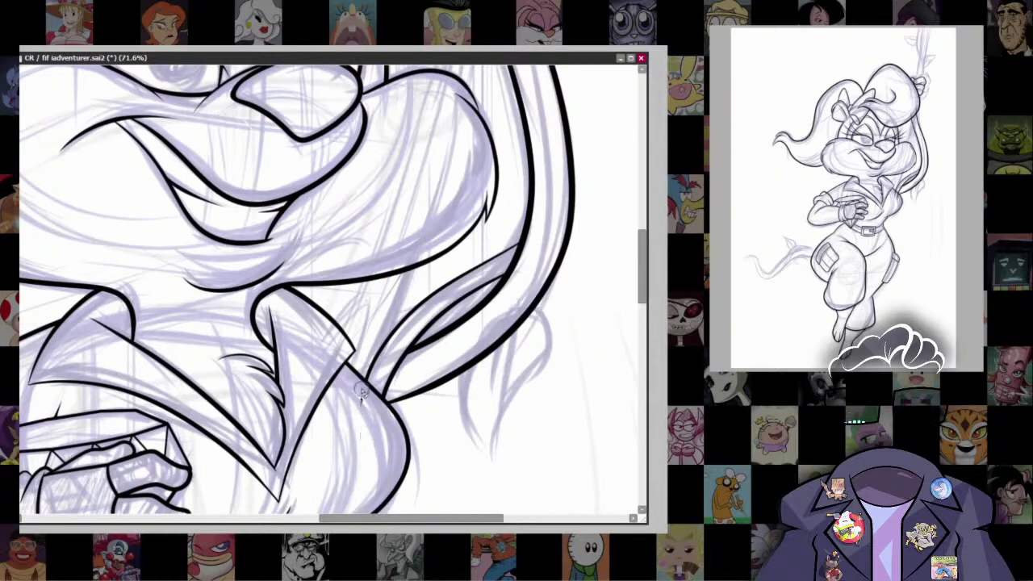
scroll(655, 340, "up", 1)
left_click_drag(412, 261, 383, 334)
key("ctrl+z")
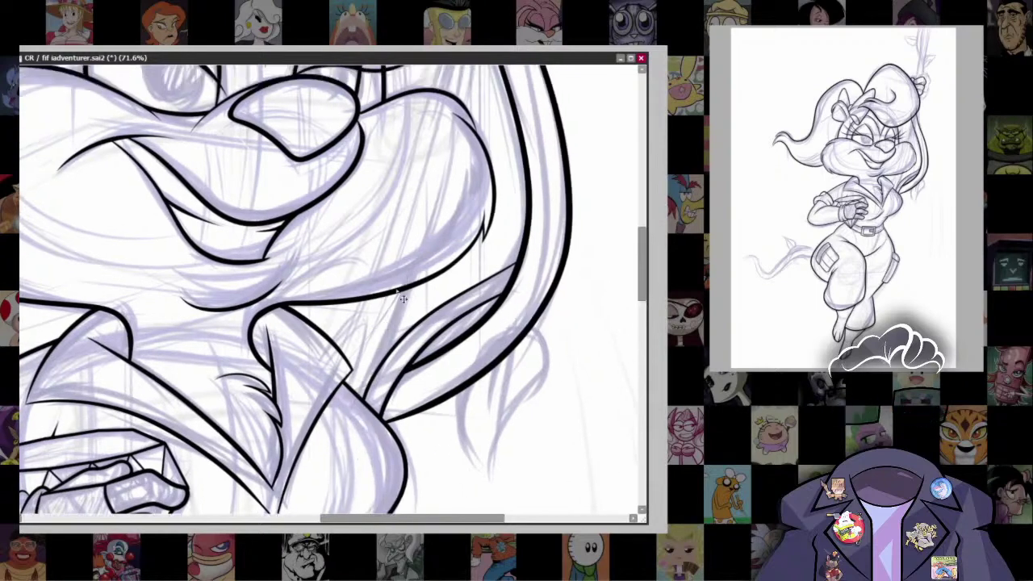
left_click_drag(418, 252, 355, 426)
key("ctrl+z")
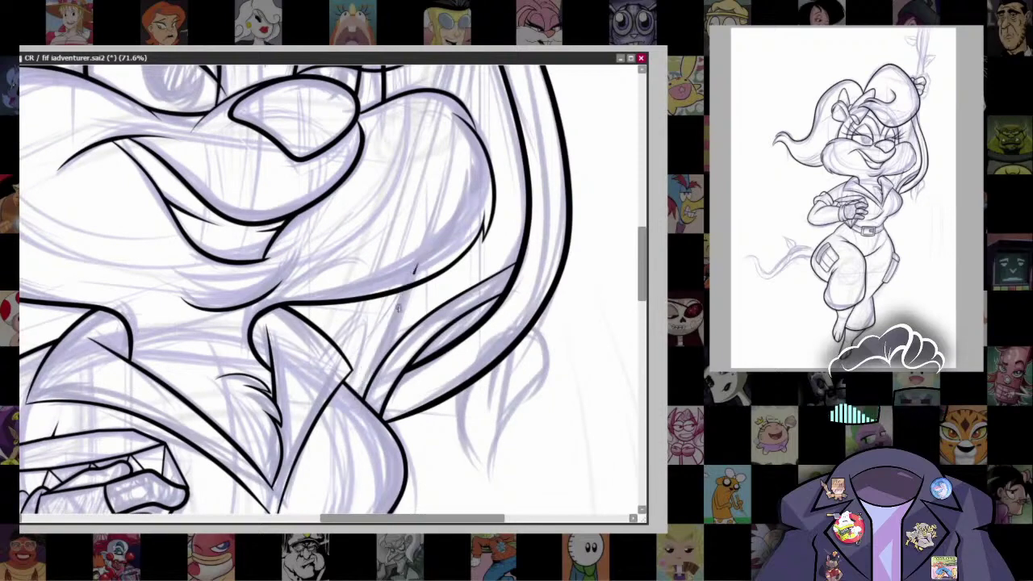
key("ctrl+y")
mouse_move(407, 273)
left_mouse_down()
mouse_move(431, 260)
mouse_move(381, 401)
left_mouse_up()
key("ctrl+z")
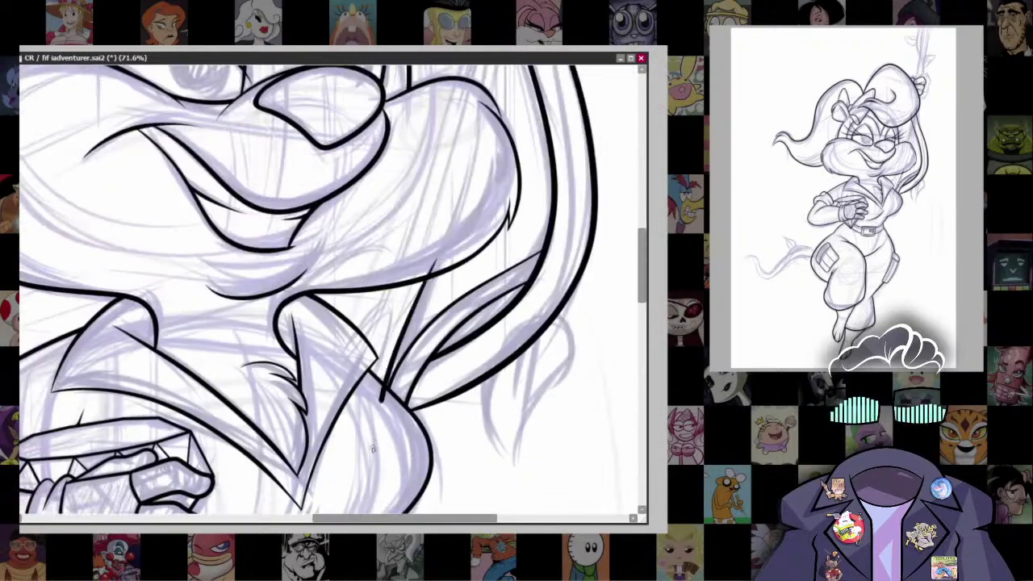
key("ctrl+z")
left_click_drag(448, 227, 357, 438)
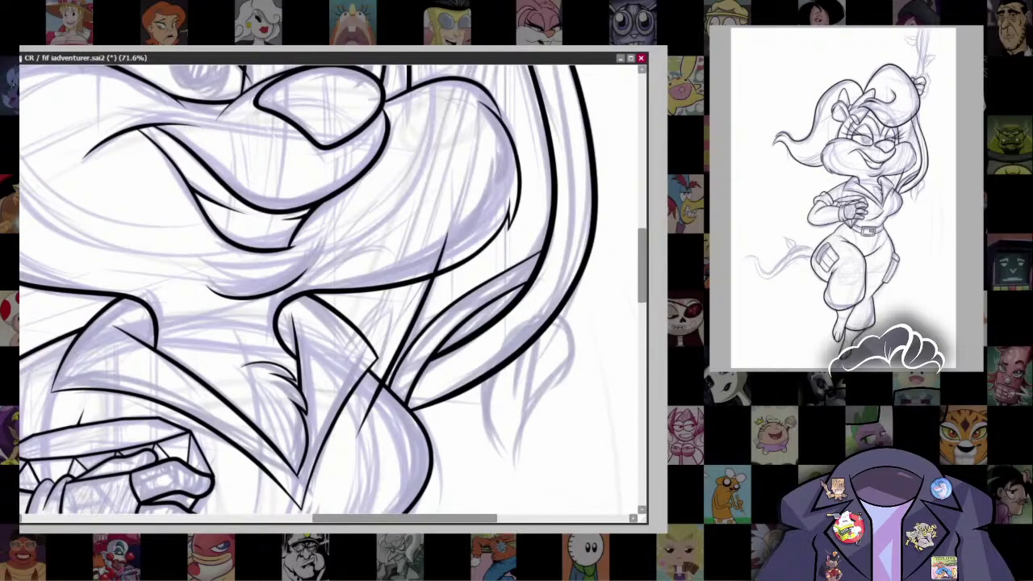
key("ctrl+z")
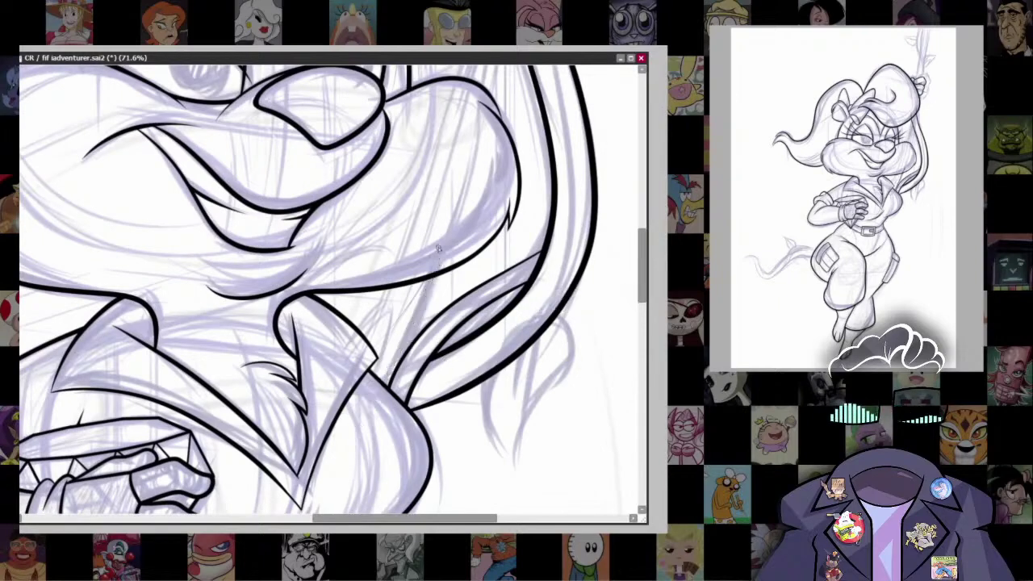
left_click_drag(439, 249, 360, 438)
key("ctrl+z")
Step: Ink the inner hair edge running from under the cheek to the shoulder and clean off its overshooting ends
left_click_drag(436, 260, 363, 436)
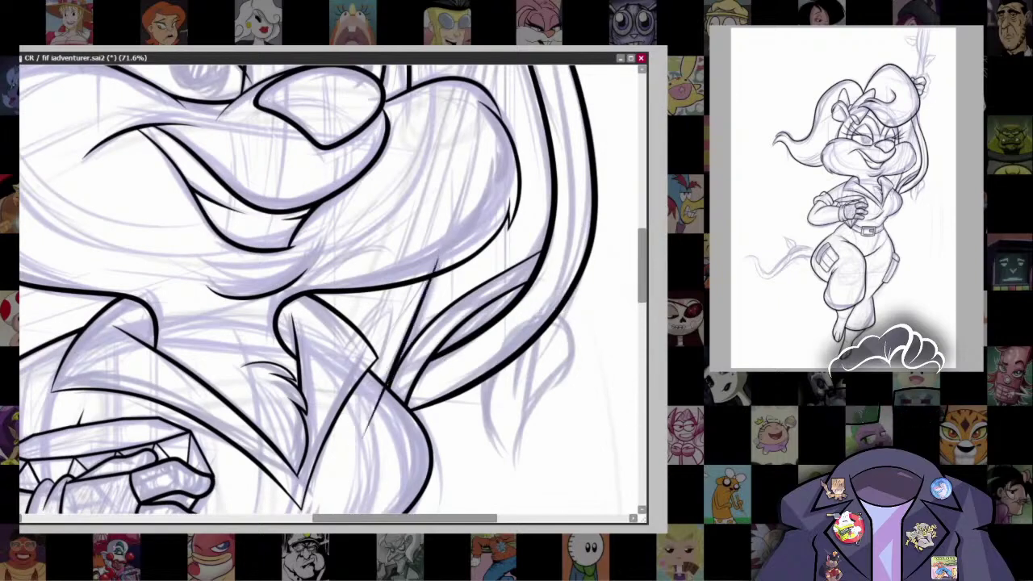
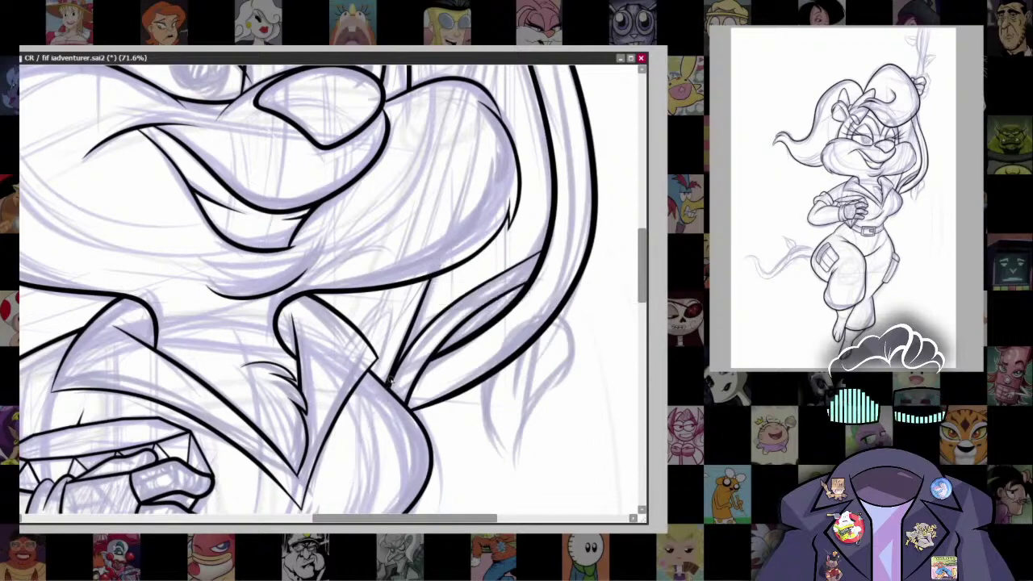
key("ctrl+z")
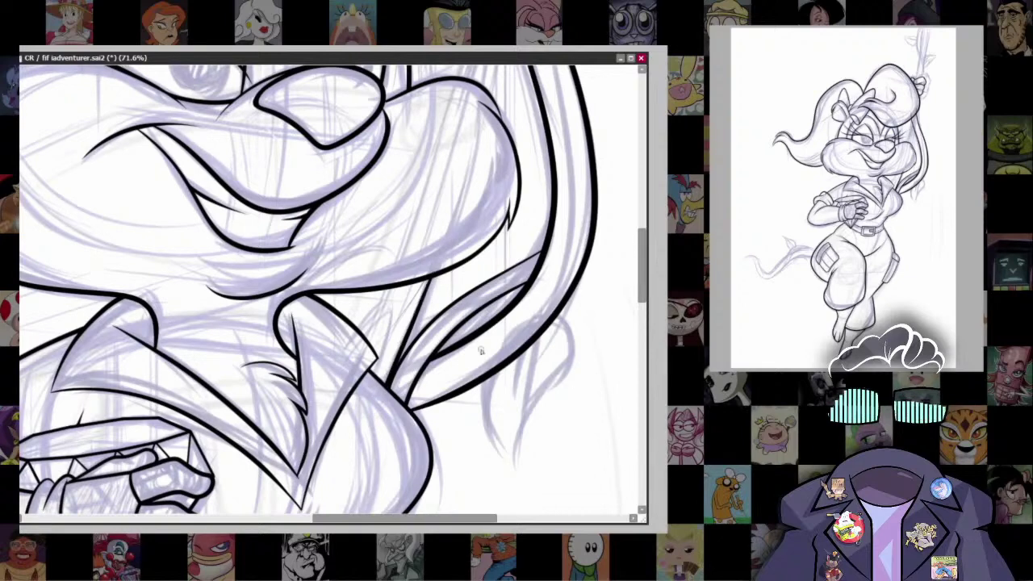
key("ctrl+z")
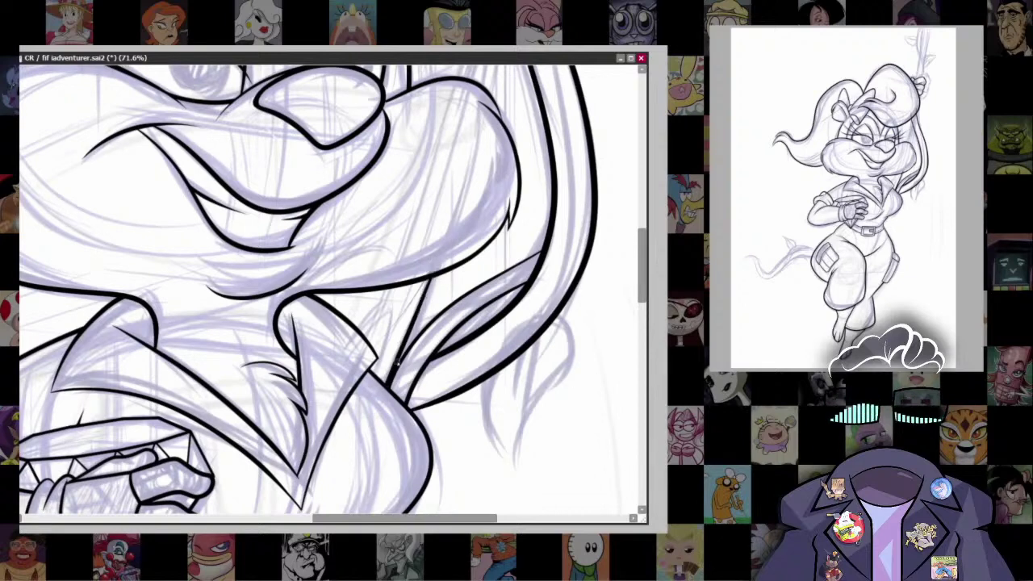
key("ctrl+z")
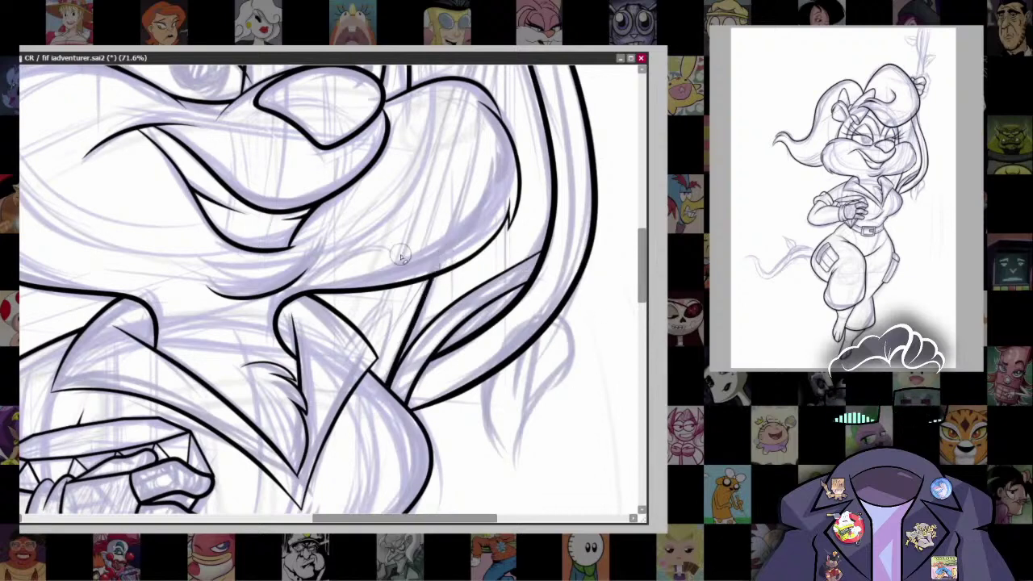
Step: Clear the outer hair line where the curled tip overlaps it and ink the tip's teardrop outline with a point at its lower end
scroll(401, 257, "up", 1)
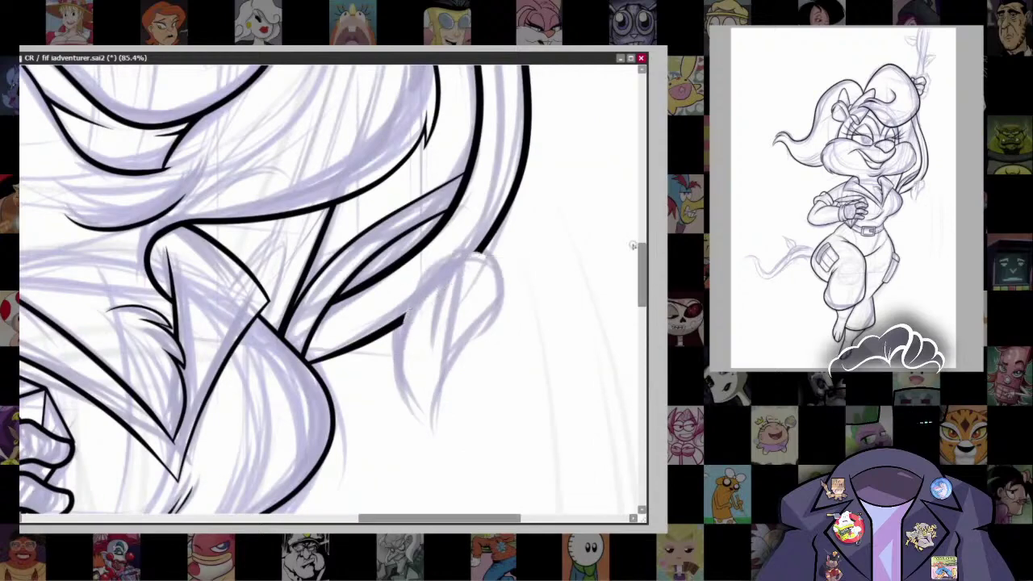
key("bracketright")
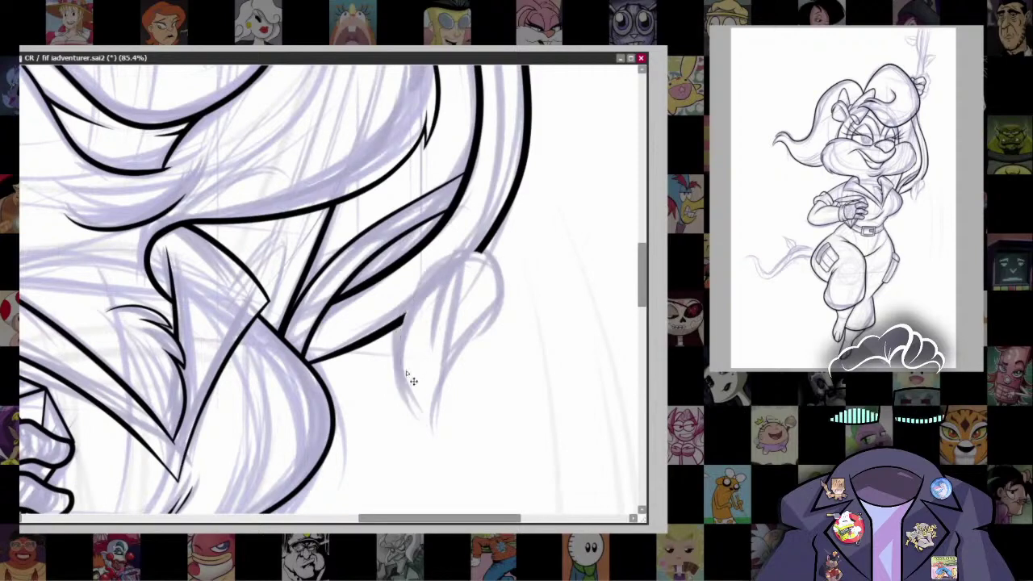
mouse_move(400, 391)
left_mouse_down()
mouse_move(407, 302)
mouse_move(470, 252)
mouse_move(501, 271)
left_mouse_up()
mouse_move(401, 393)
left_mouse_down()
mouse_move(428, 275)
mouse_move(507, 274)
mouse_move(496, 327)
mouse_move(446, 396)
left_mouse_up()
key("ctrl+z")
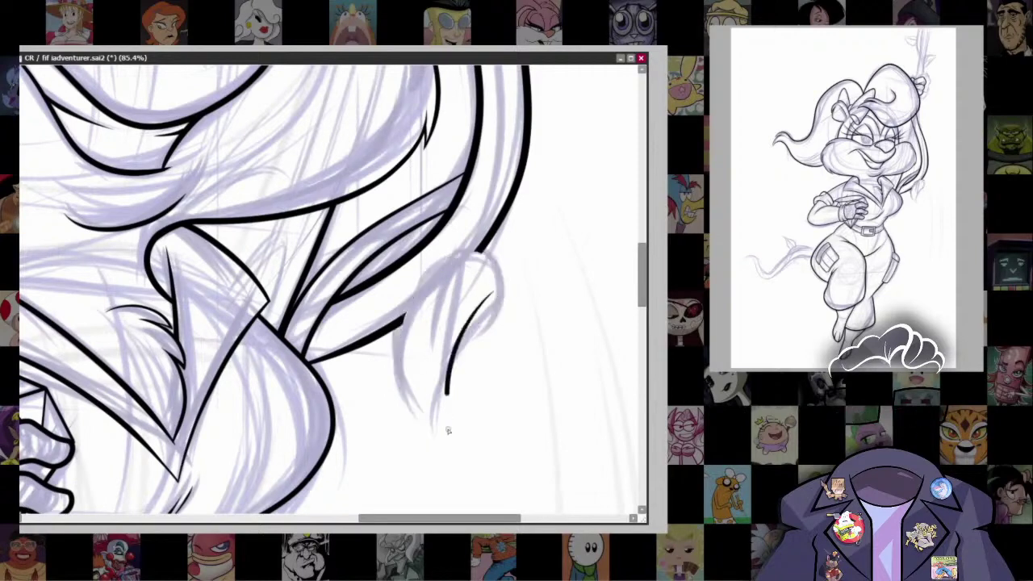
key("ctrl+z")
mouse_move(448, 436)
left_mouse_down()
mouse_move(439, 365)
mouse_move(495, 296)
mouse_move(494, 266)
left_mouse_up()
key("ctrl+z")
mouse_move(436, 440)
left_mouse_down()
mouse_move(394, 356)
mouse_move(423, 281)
mouse_move(479, 253)
mouse_move(504, 273)
mouse_move(434, 397)
mouse_move(435, 438)
left_mouse_up()
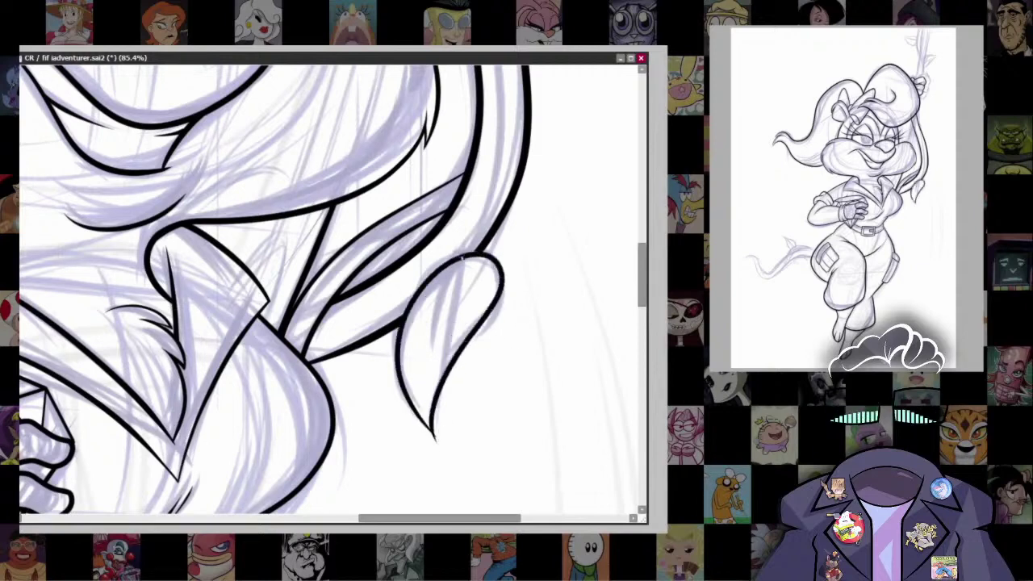
Step: Undo the hair tip's outline and redraw it with a small notch at its upper edge and a pointed lower end
left_click_drag(441, 272, 424, 347)
key("ctrl+z")
key("ctrl+z")
key("ctrl+z")
mouse_move(444, 270)
left_mouse_down()
mouse_move(482, 333)
mouse_move(435, 442)
left_mouse_up()
mouse_move(426, 276)
left_mouse_down()
mouse_move(397, 379)
mouse_move(459, 454)
left_mouse_up()
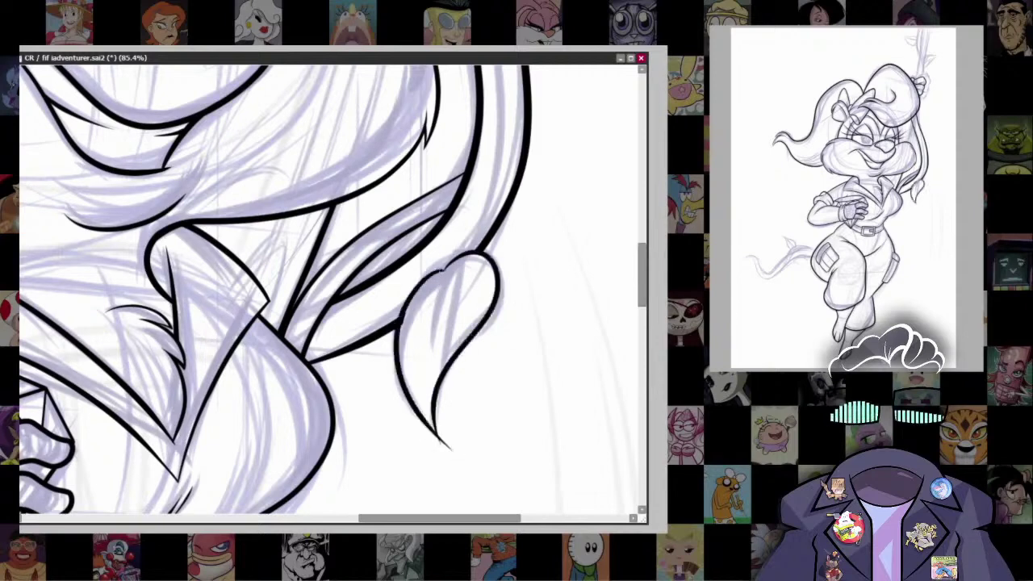
Step: Ink a thin tapered strand line running from the notch down inside the hair tip
scroll(396, 305, "up", 3)
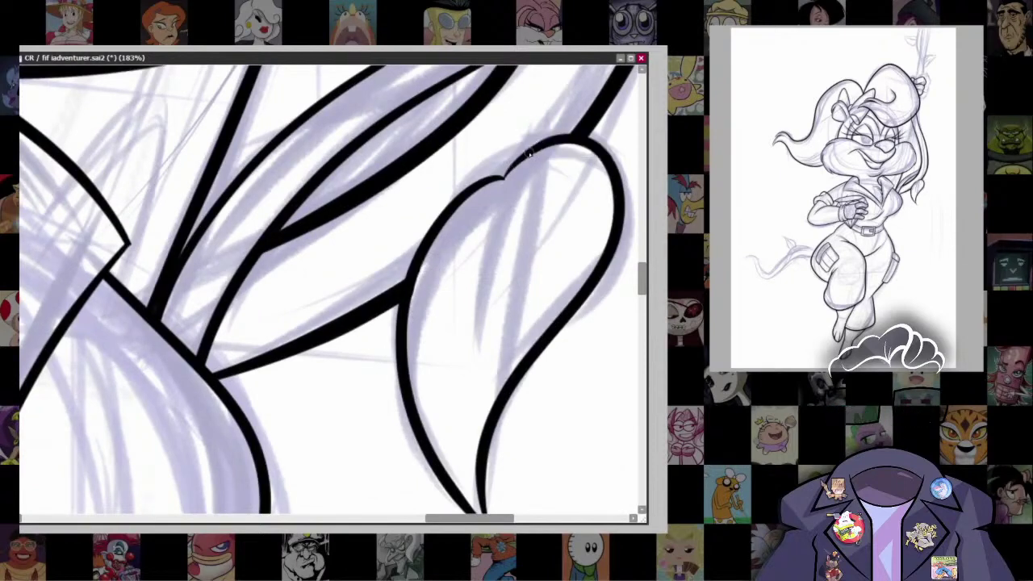
left_click_drag(510, 171, 478, 304)
key("ctrl+z")
left_click_drag(532, 152, 478, 310)
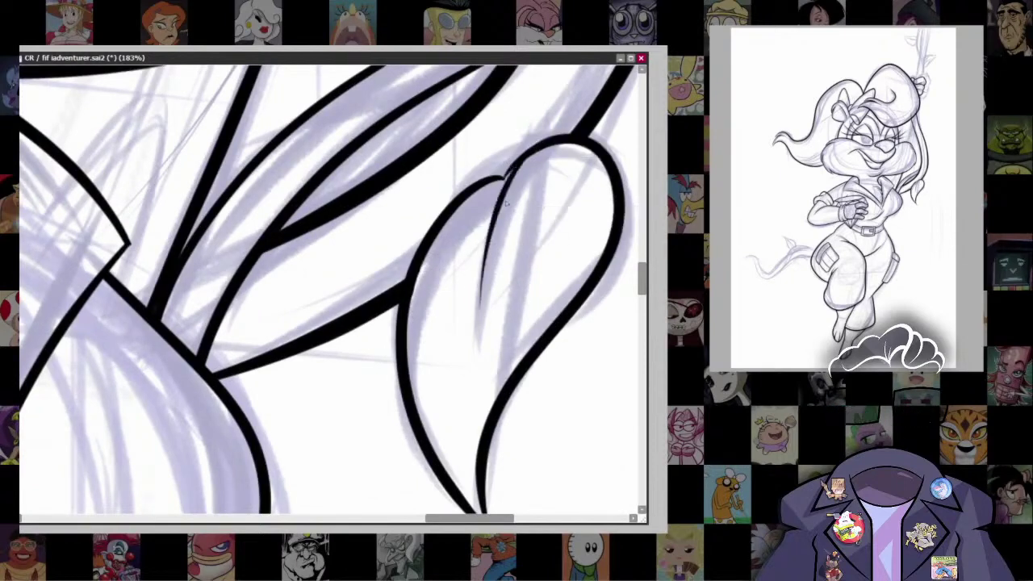
key("ctrl+z")
left_click_drag(477, 352, 539, 151)
key("ctrl+z")
mouse_move(478, 357)
left_mouse_down()
mouse_move(511, 171)
mouse_move(544, 144)
mouse_move(507, 183)
mouse_move(527, 154)
left_mouse_up()
key("ctrl+z")
left_click_drag(514, 341, 466, 196)
key("ctrl+z")
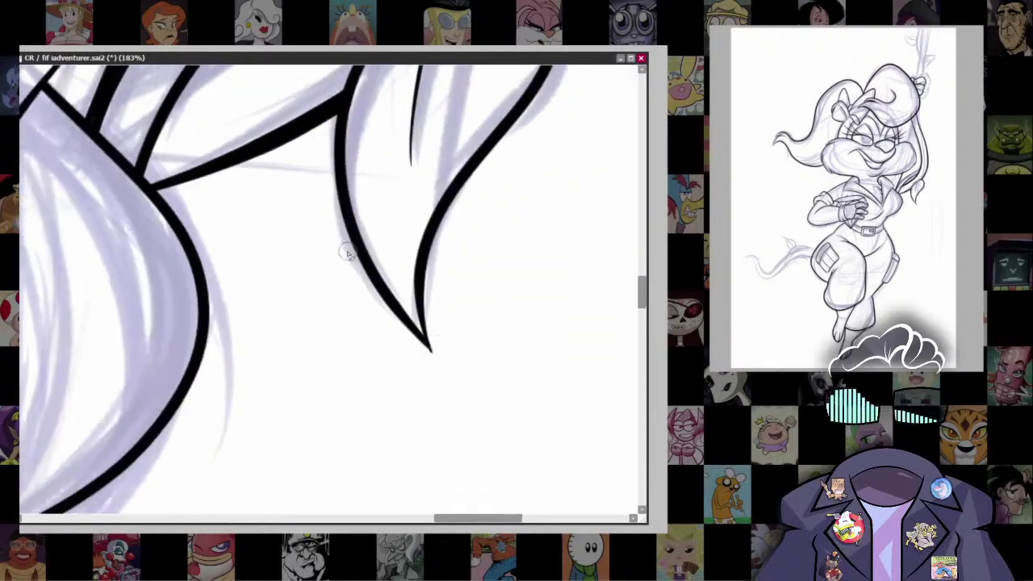
Step: Redo the hanging hair tip's inner edge as a thinner line that tapers smoothly down to the point
key("ctrl+z")
left_click_drag(434, 353, 326, 169)
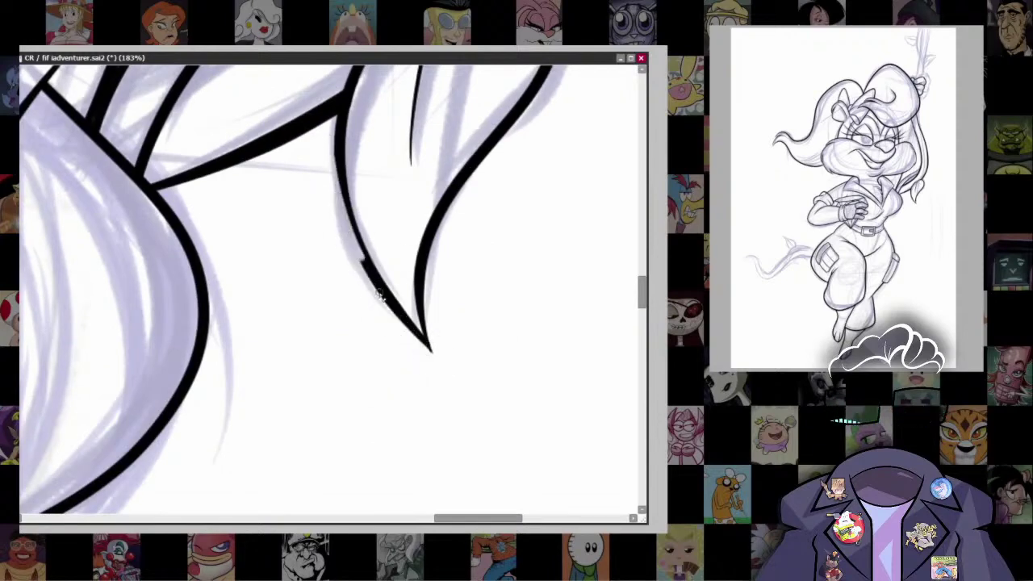
scroll(408, 307, "up", 2)
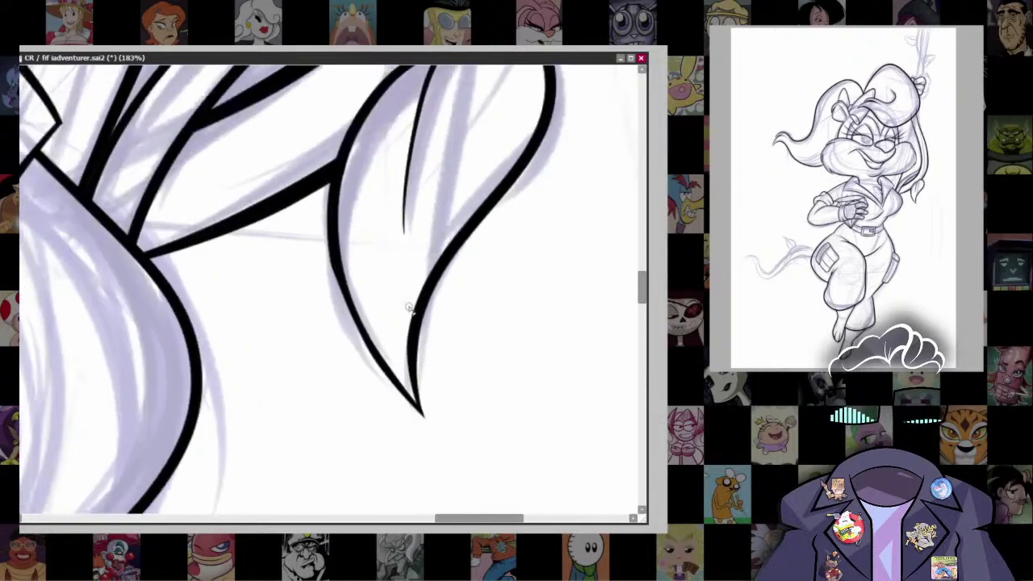
key("bracketleft")
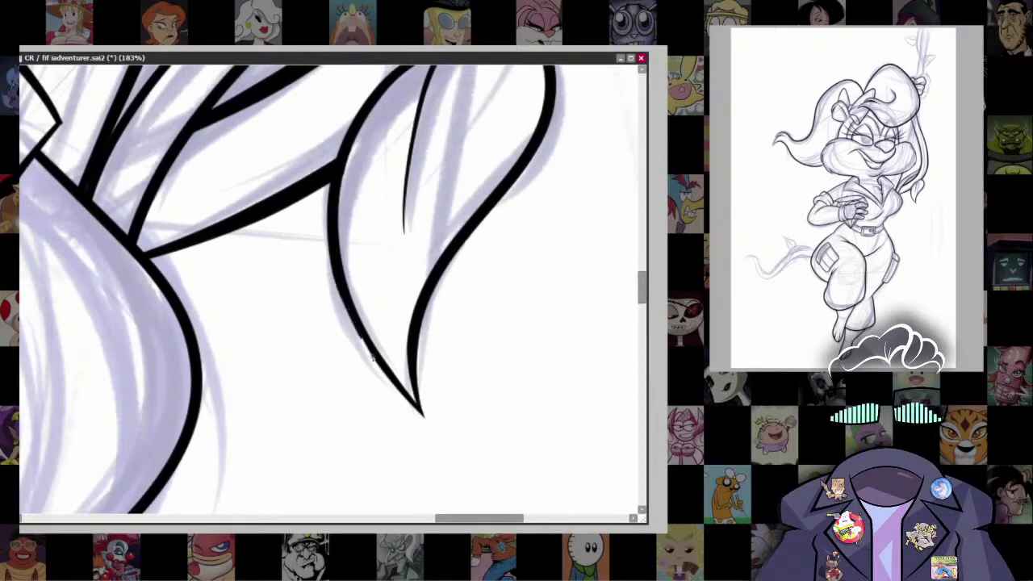
mouse_move(336, 267)
left_mouse_down()
mouse_move(338, 293)
mouse_move(380, 367)
left_mouse_up()
left_click_drag(494, 310, 396, 484)
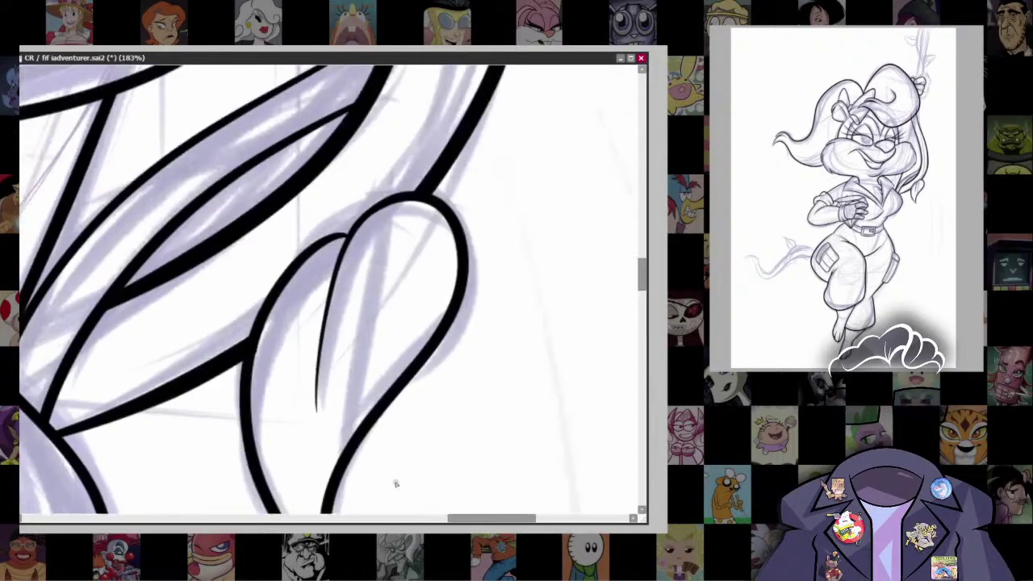
scroll(420, 302, "down", 5)
scroll(394, 229, "up", 3)
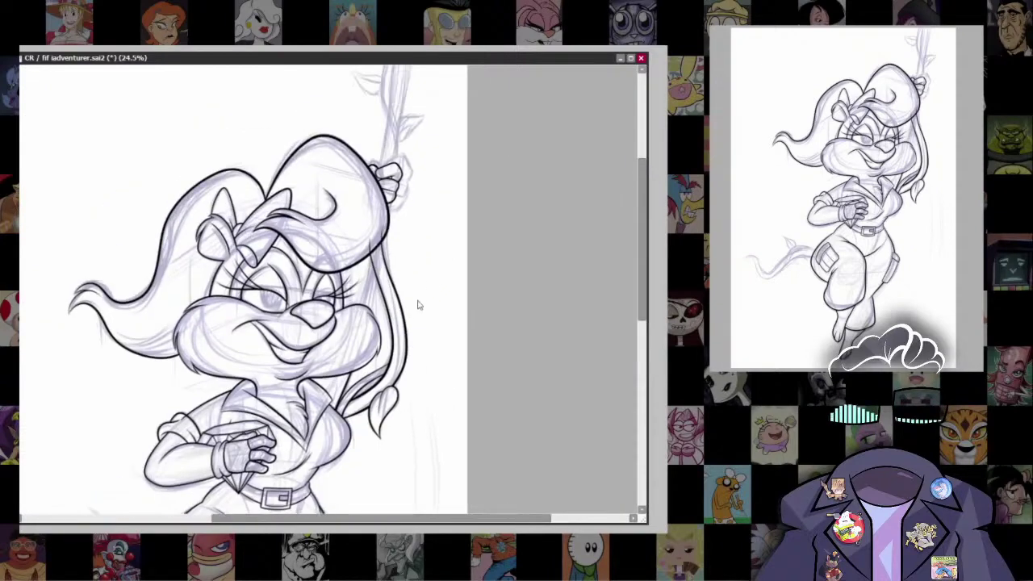
scroll(394, 229, "up", 4)
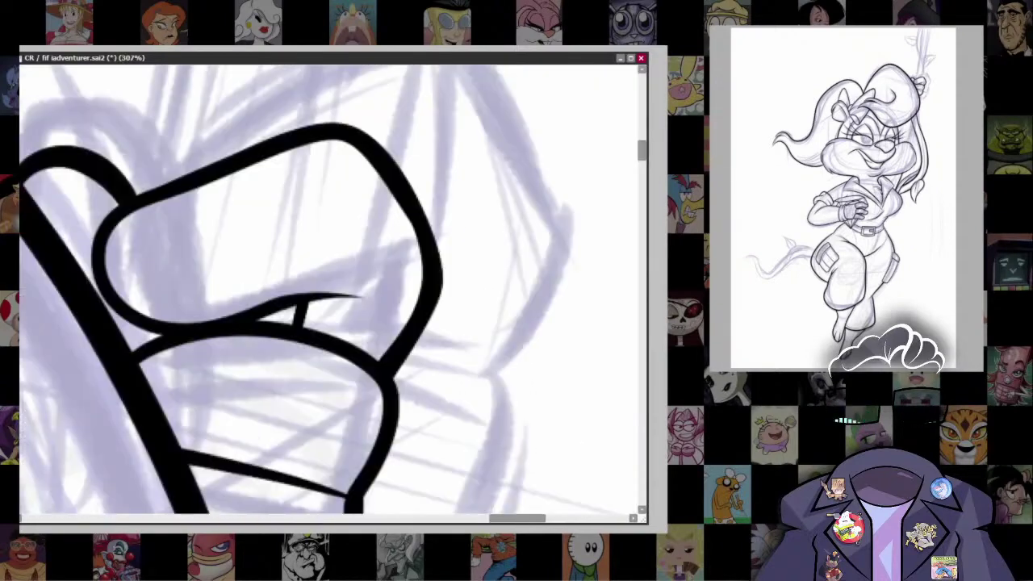
scroll(436, 347, "down", 4)
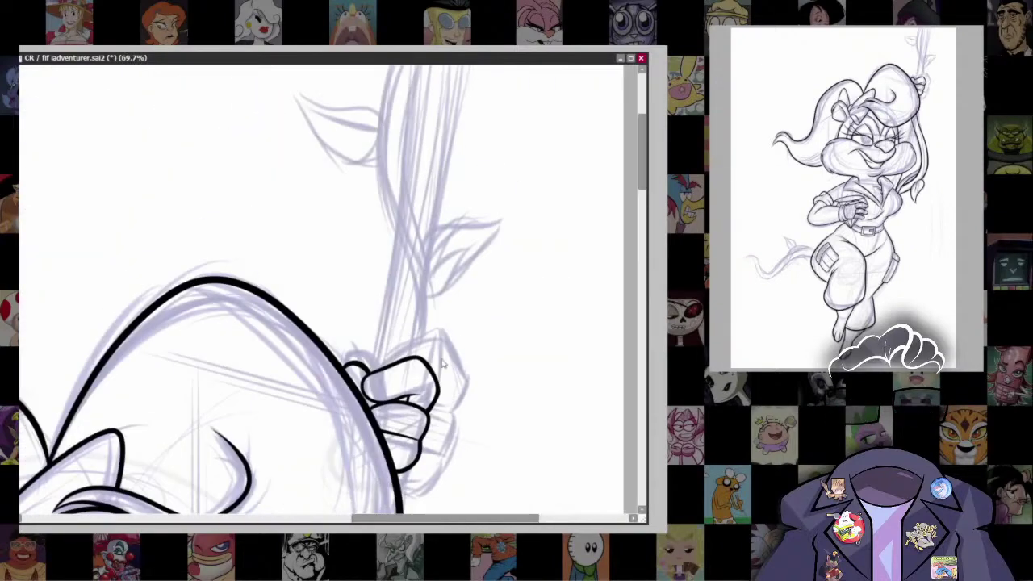
scroll(420, 242, "down", 1)
scroll(419, 242, "up", 1)
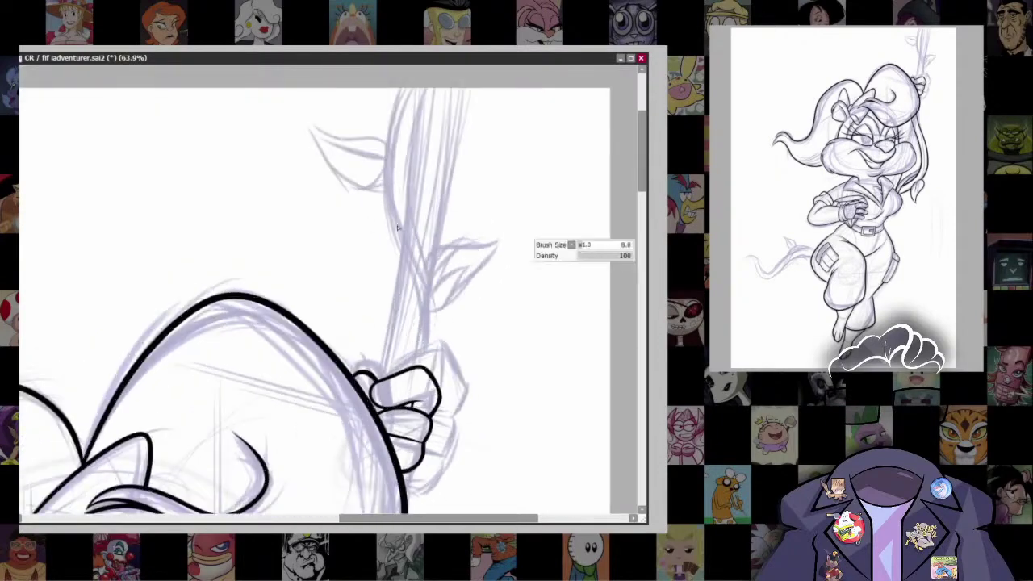
left_click_drag(409, 225, 376, 403)
key("ctrl+z")
left_click_drag(425, 89, 376, 388)
key("ctrl+z")
left_click_drag(425, 89, 363, 463)
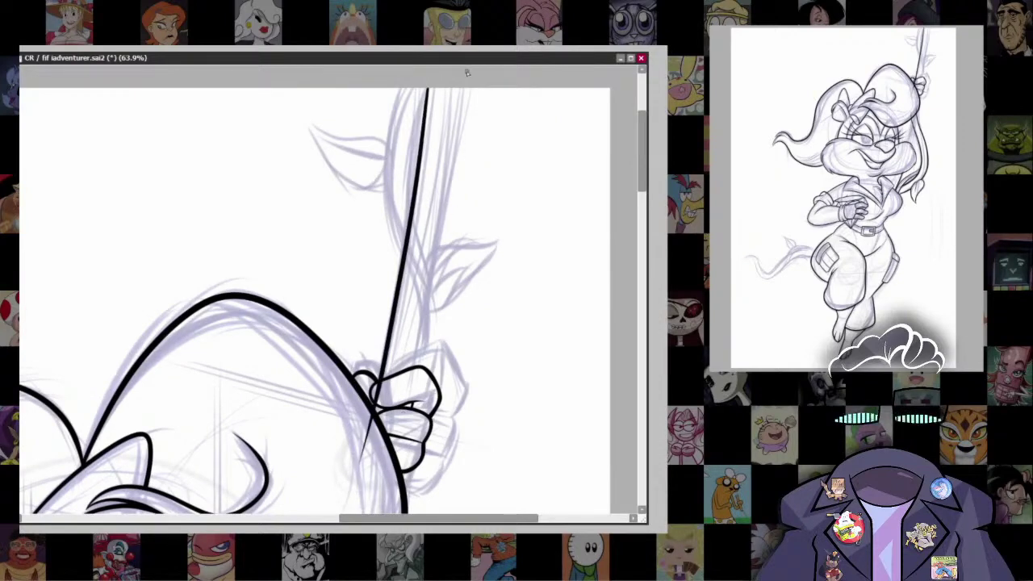
key("ctrl+z")
Step: Ink the right edge of the vine stem from the canvas edge to the gripping fist and clear its overshoot inside the finger
left_click_drag(459, 89, 403, 403)
key("ctrl+z")
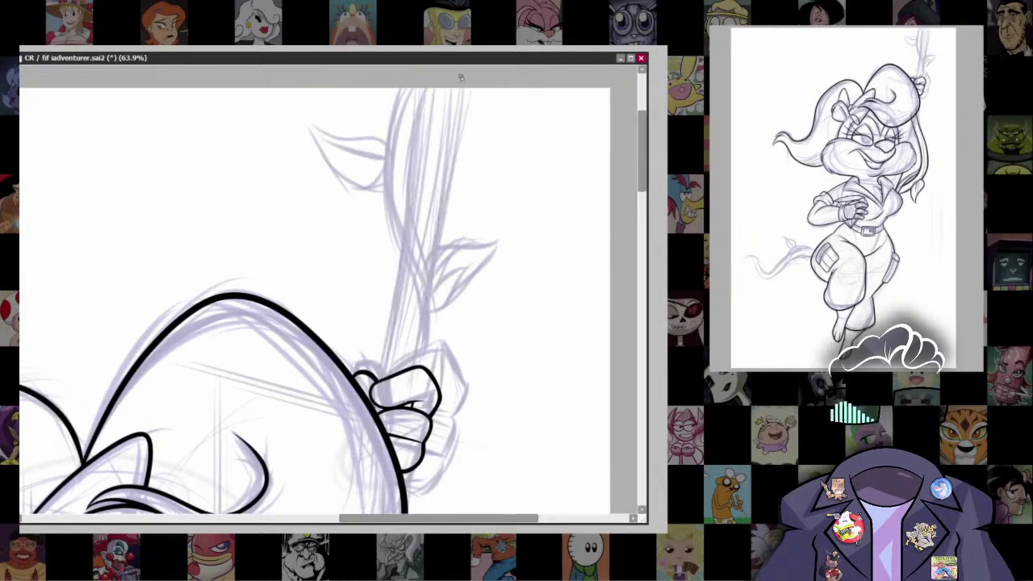
left_click_drag(458, 88, 400, 451)
key("ctrl+z")
left_click_drag(420, 386, 467, 88)
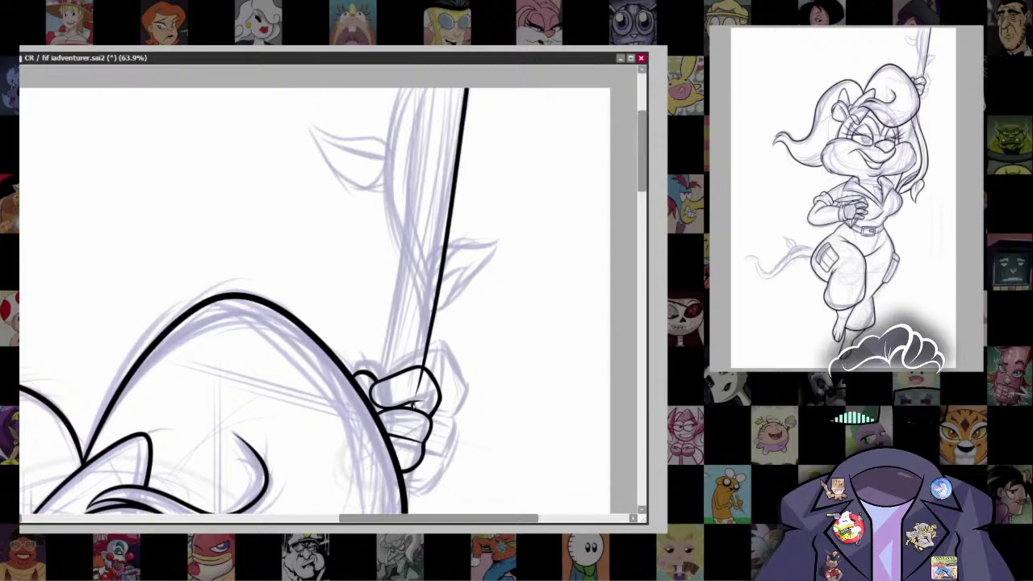
scroll(404, 420, "up", 5)
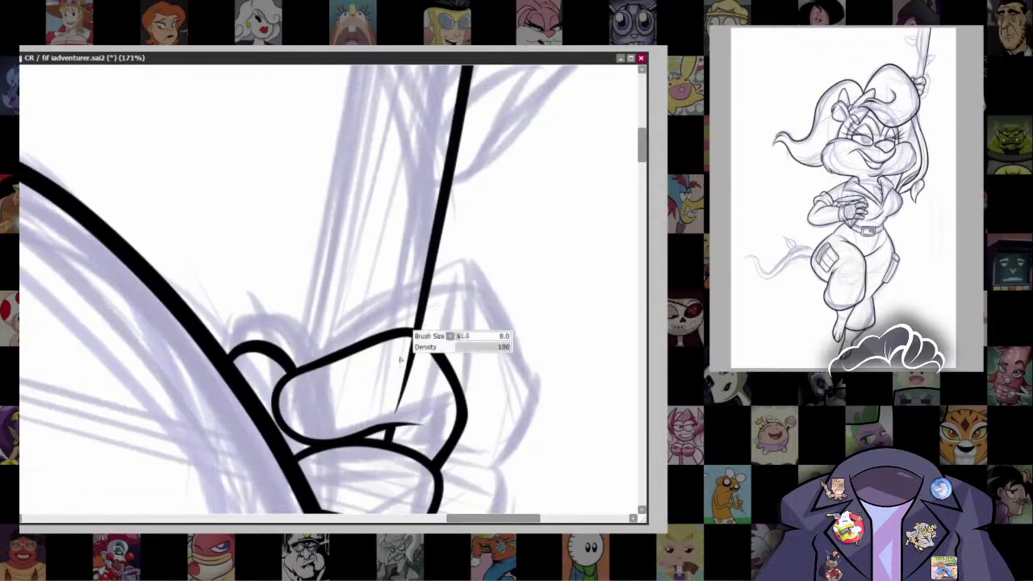
key("ctrl+z")
scroll(466, 315, "down", 3)
scroll(466, 315, "up", 1)
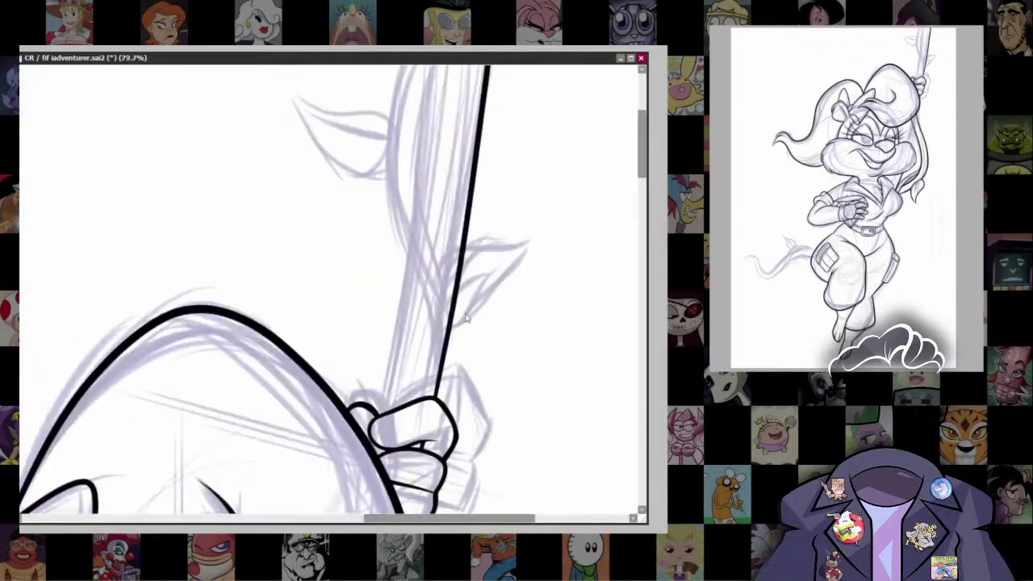
scroll(478, 337, "down", 2)
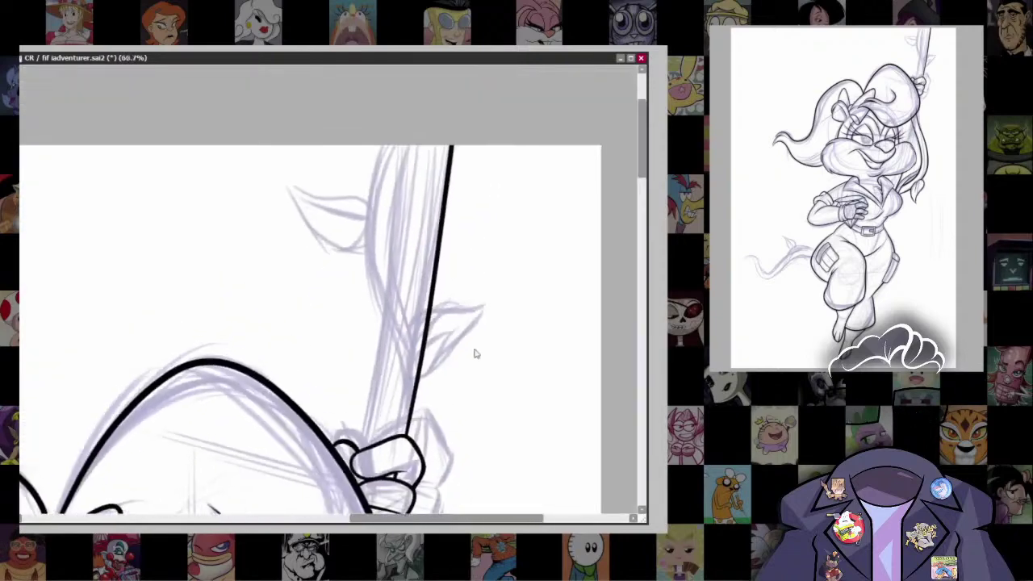
key("bracketright")
left_click_drag(411, 129, 365, 406)
key("ctrl+z")
left_click_drag(412, 129, 358, 468)
key("ctrl+z")
left_click_drag(410, 134, 355, 461)
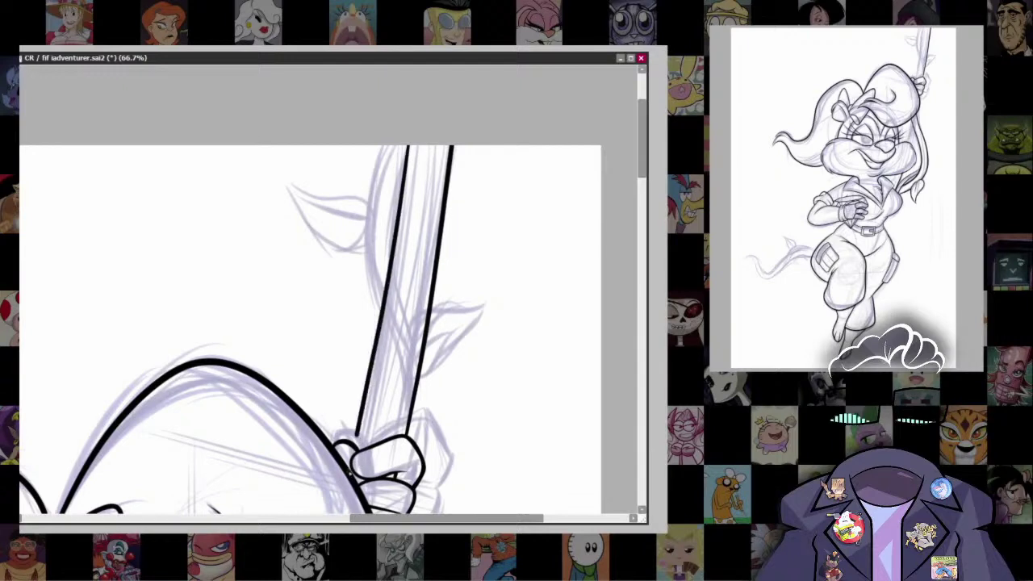
key("ctrl+z")
left_click_drag(410, 142, 352, 472)
key("ctrl+z")
left_click_drag(410, 131, 360, 476)
key("ctrl+z")
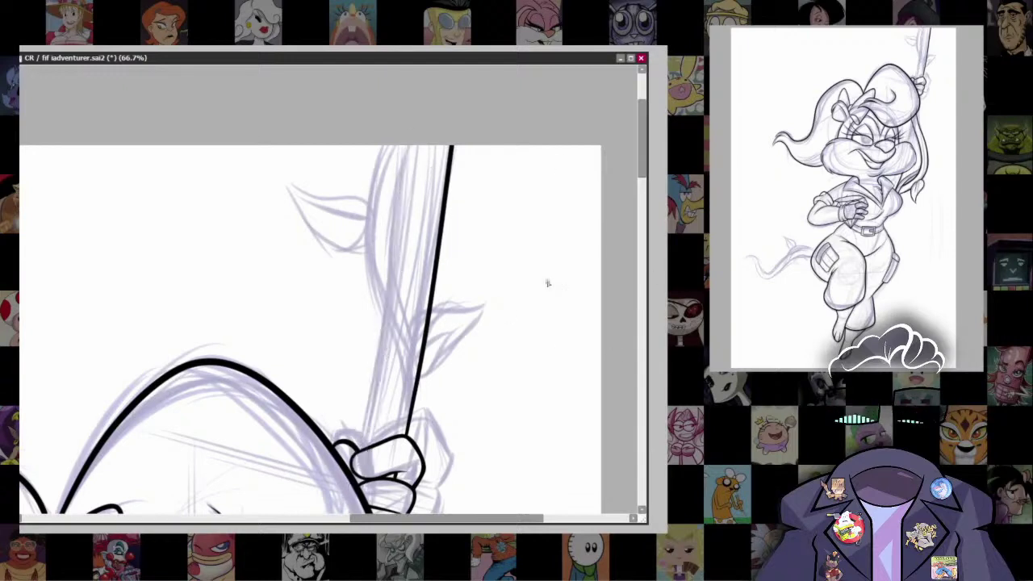
left_click_drag(410, 146, 352, 476)
key("ctrl+z")
Step: Rotate the canvas, ink the stem's left edge down to the fist, then lasso that line and adjust it with a transform
key("Delete")
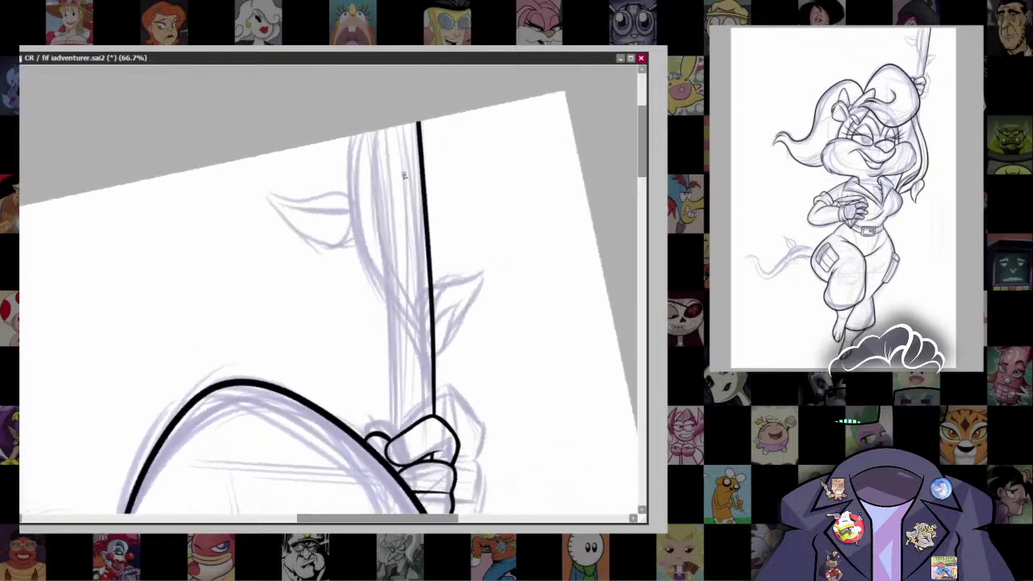
left_click_drag(388, 254, 393, 457)
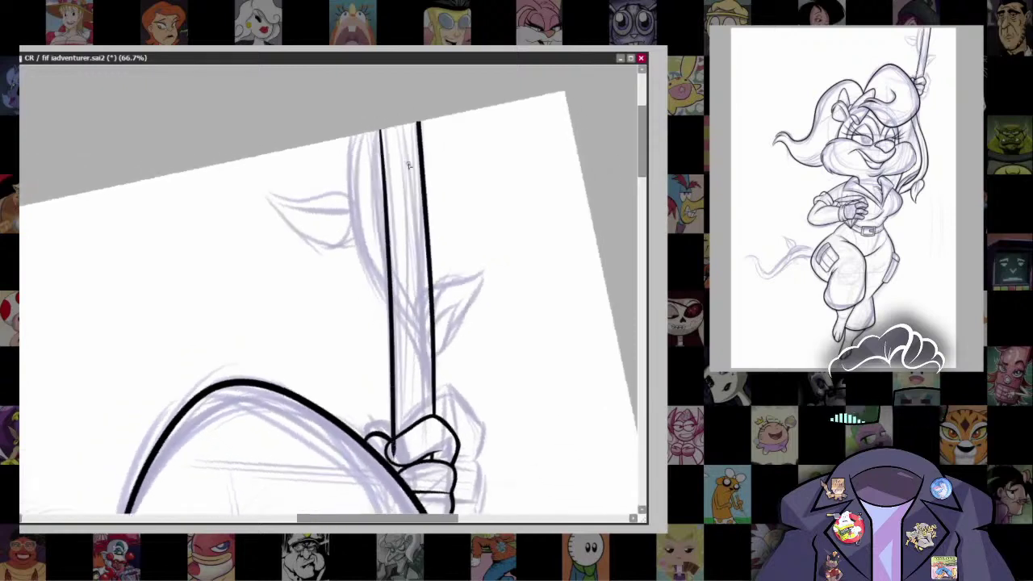
mouse_move(371, 93)
left_mouse_down()
mouse_move(363, 472)
mouse_move(388, 102)
left_mouse_up()
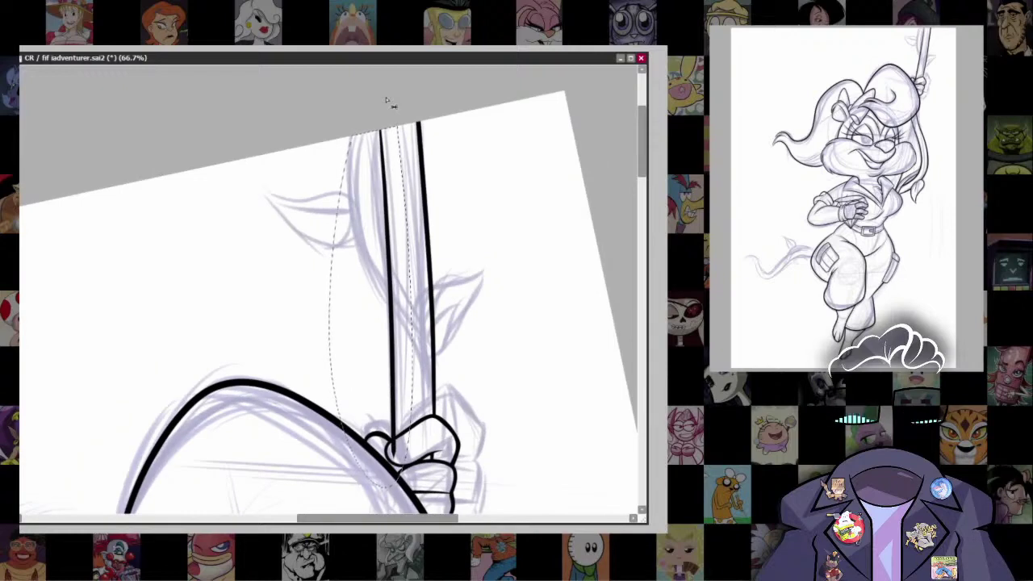
key("ctrl+t")
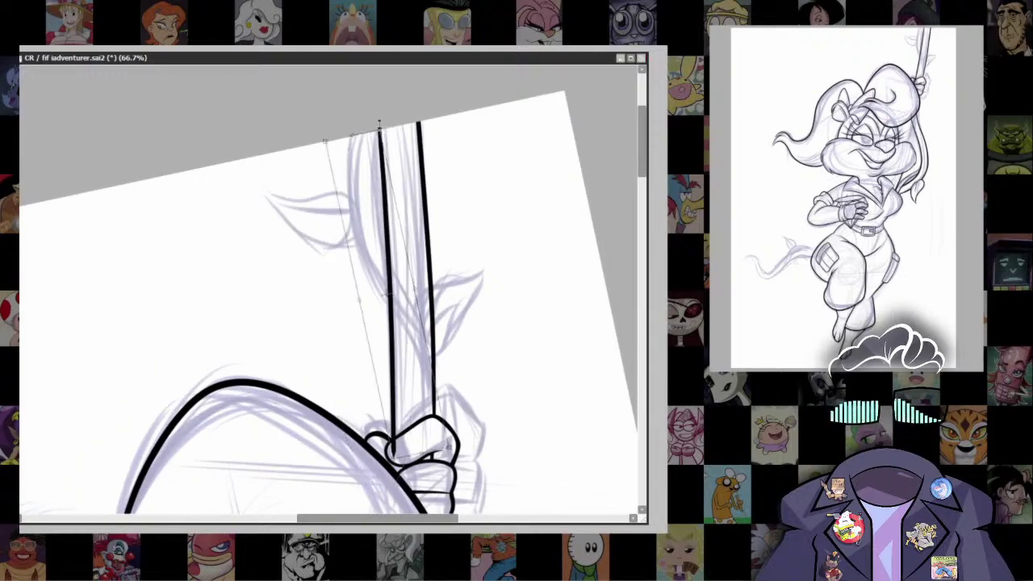
key("Return")
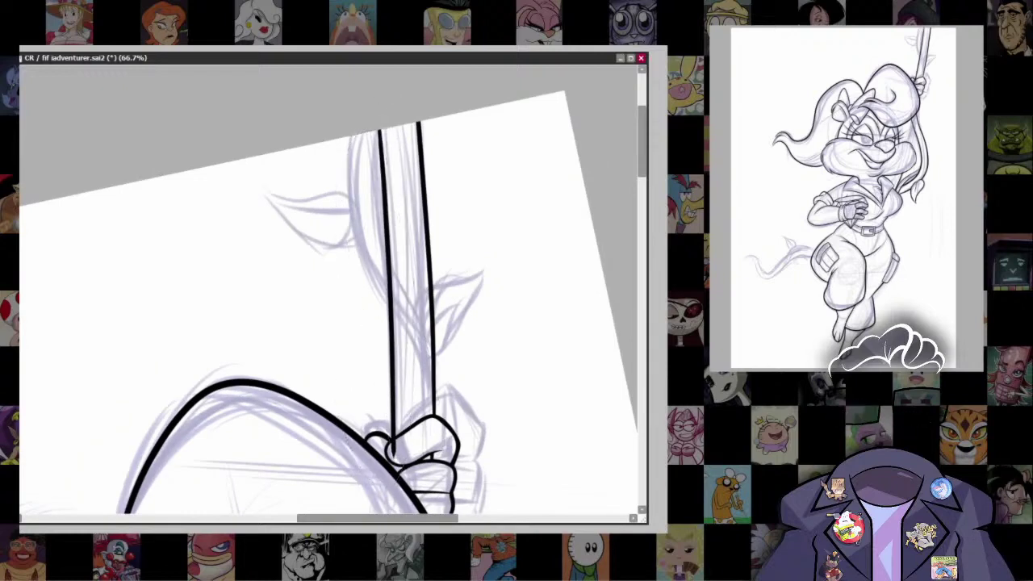
Step: Clear the overshooting end of the stem's left edge where it runs into the gripping finger
key("Home")
scroll(383, 464, "up", 5)
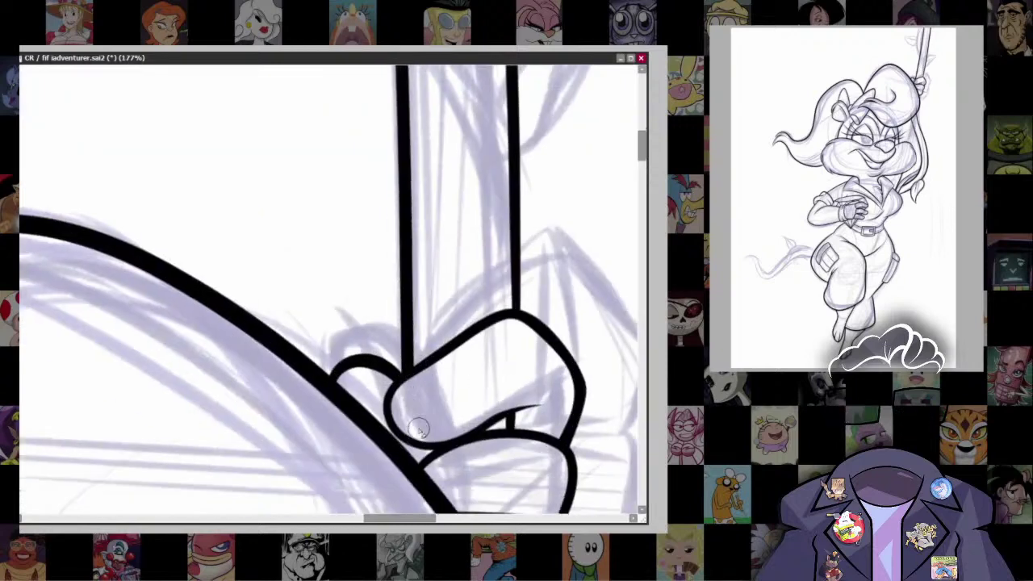
scroll(454, 282, "up", 3)
key("Delete")
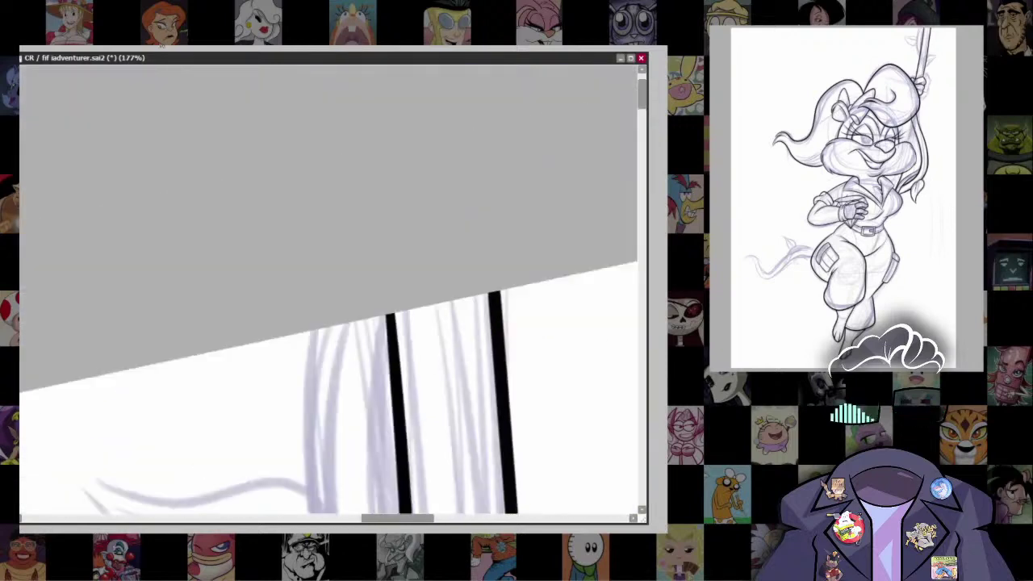
Step: Set the canvas upright and ink the wrapping vine's outer edge, curving from the canvas edge across the stem to the fist
key("End")
scroll(554, 295, "down", 5)
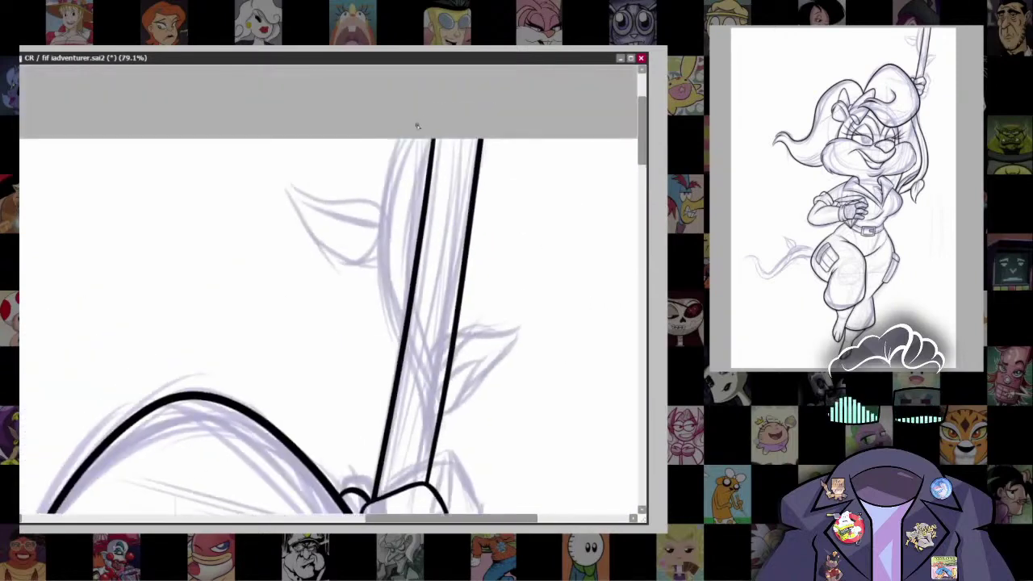
mouse_move(408, 139)
left_mouse_down()
mouse_move(377, 253)
mouse_move(431, 465)
left_mouse_up()
scroll(433, 327, "down", 2)
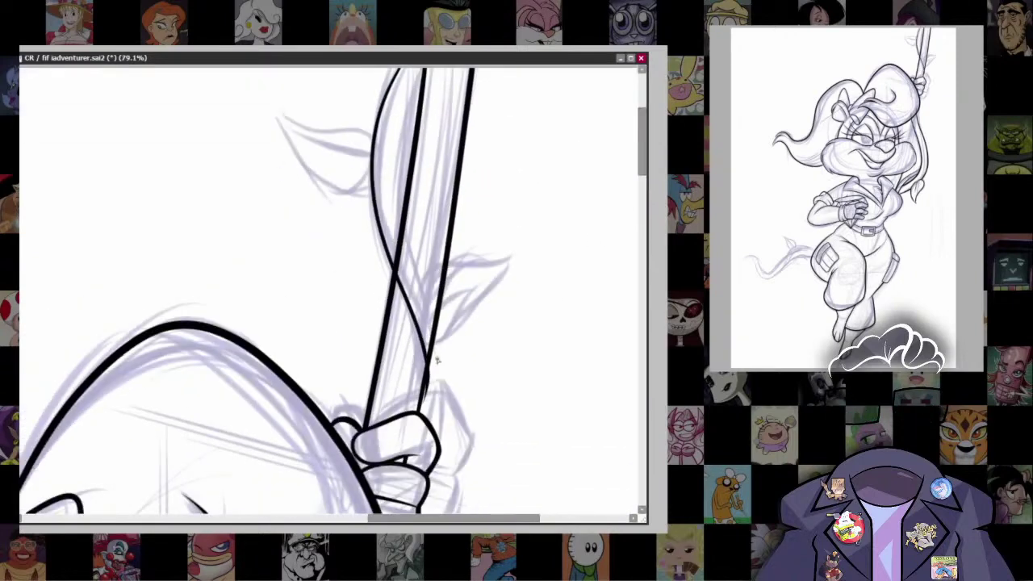
key("ctrl+z")
scroll(402, 65, "up", 1)
mouse_move(386, 101)
left_mouse_down()
mouse_move(362, 186)
mouse_move(386, 325)
mouse_move(413, 427)
left_mouse_up()
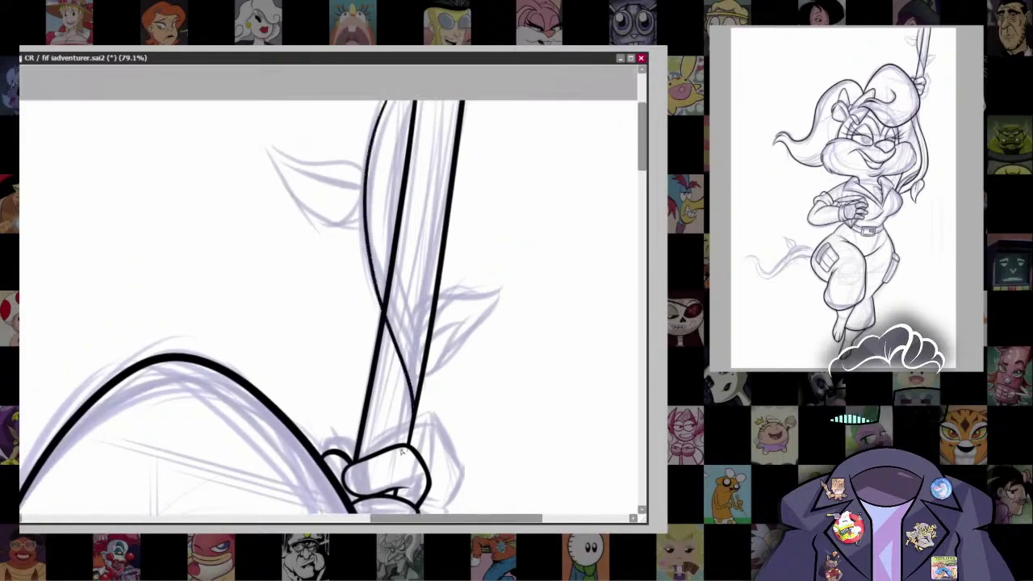
key("ctrl+z")
mouse_move(363, 170)
left_mouse_down()
mouse_move(415, 398)
mouse_move(398, 391)
left_mouse_up()
key("ctrl+z")
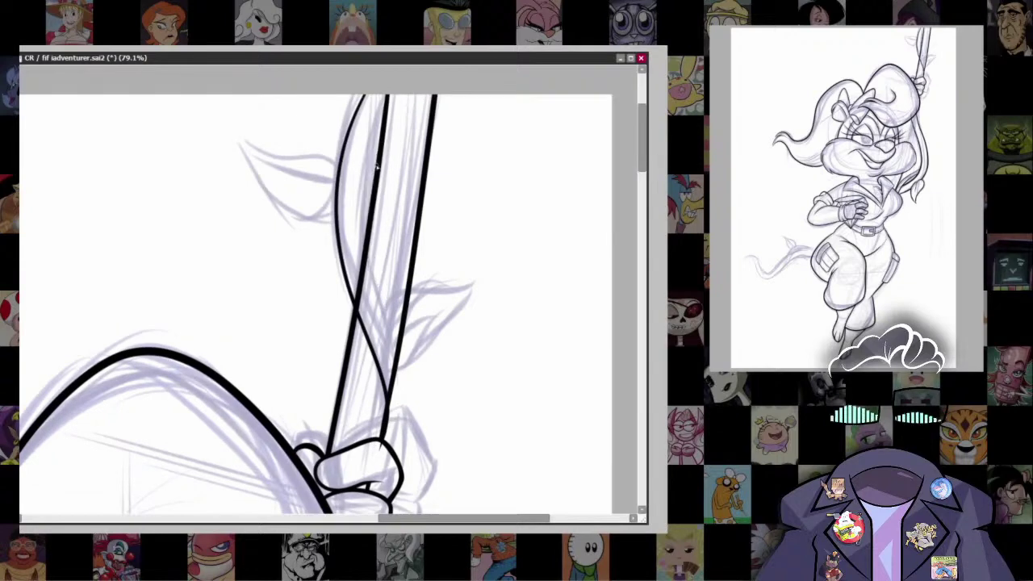
Step: Ink the wrapping vine's second edge from the stem's left line across to the fist and trim its end at the finger
left_click_drag(370, 233, 408, 412)
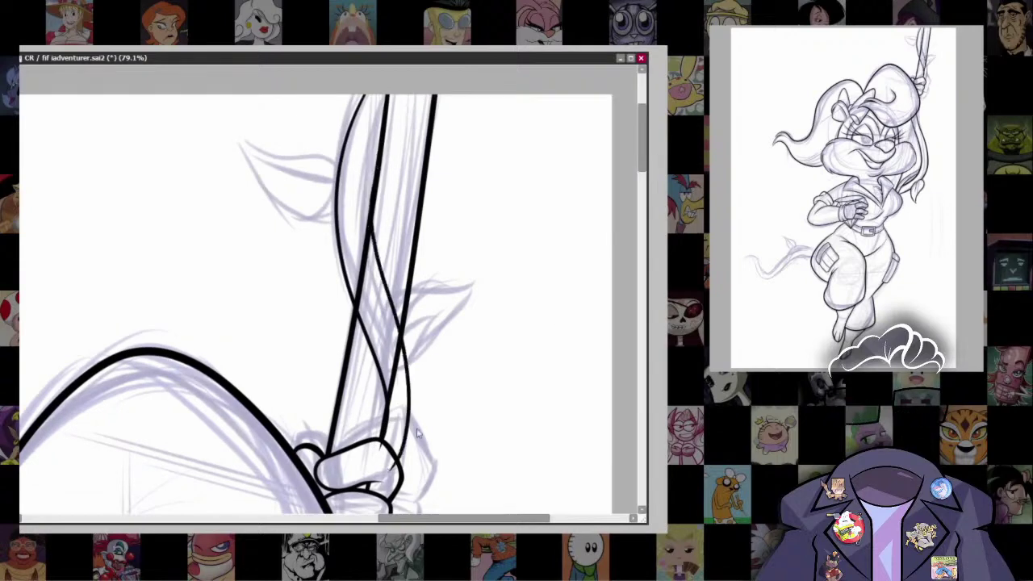
scroll(417, 434, "up", 3)
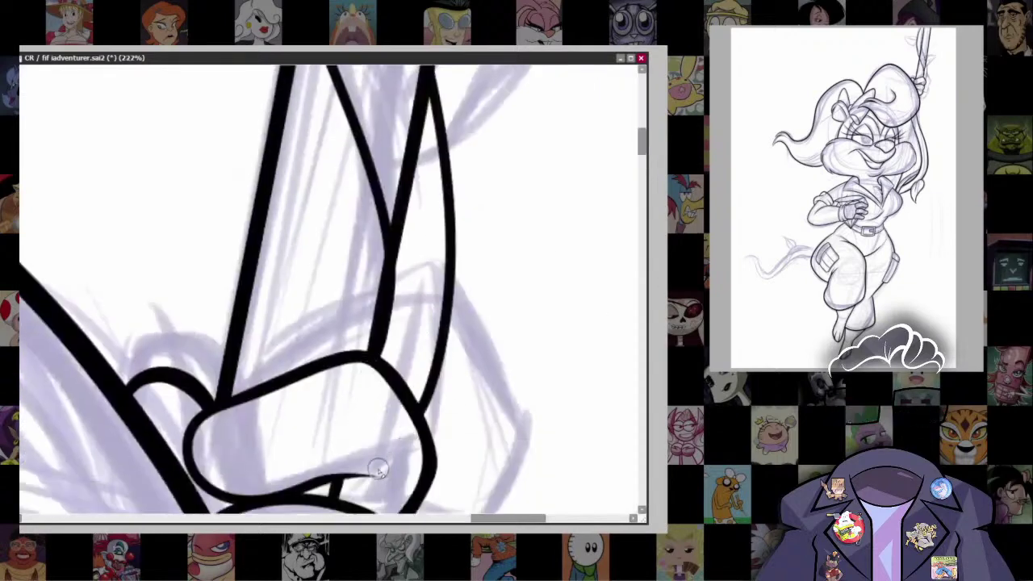
scroll(379, 470, "up", 3)
Step: Erase the parts of the stem's edge lines that the wrapping vine covers
mouse_move(376, 206)
left_mouse_down()
mouse_move(389, 302)
mouse_move(381, 238)
mouse_move(370, 440)
mouse_move(363, 334)
left_mouse_up()
scroll(362, 335, "up", 2)
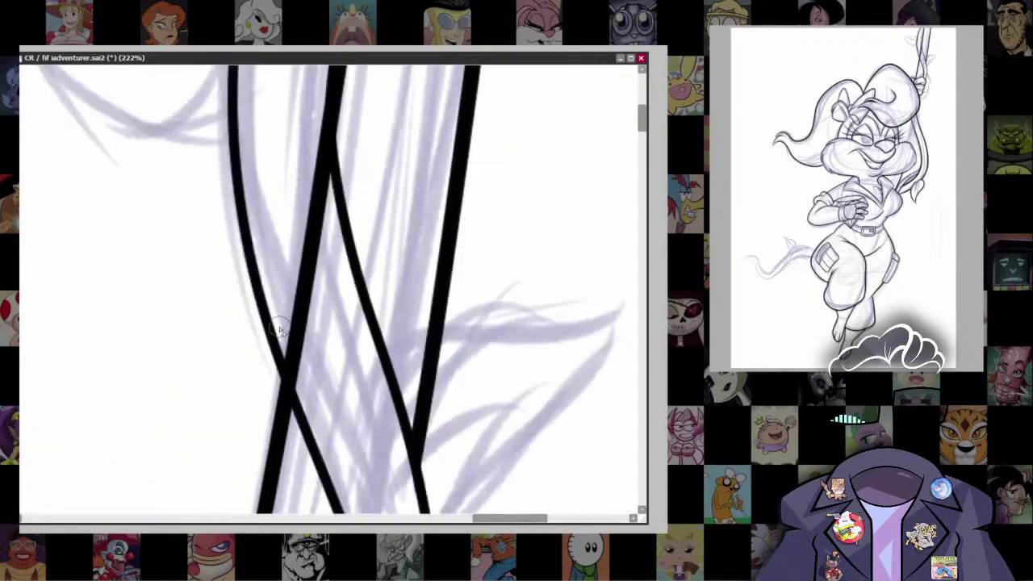
mouse_move(280, 329)
left_mouse_down()
mouse_move(309, 413)
mouse_move(288, 327)
mouse_move(310, 404)
mouse_move(292, 312)
mouse_move(303, 136)
mouse_move(299, 320)
mouse_move(299, 449)
left_mouse_up()
scroll(299, 237, "up", 2)
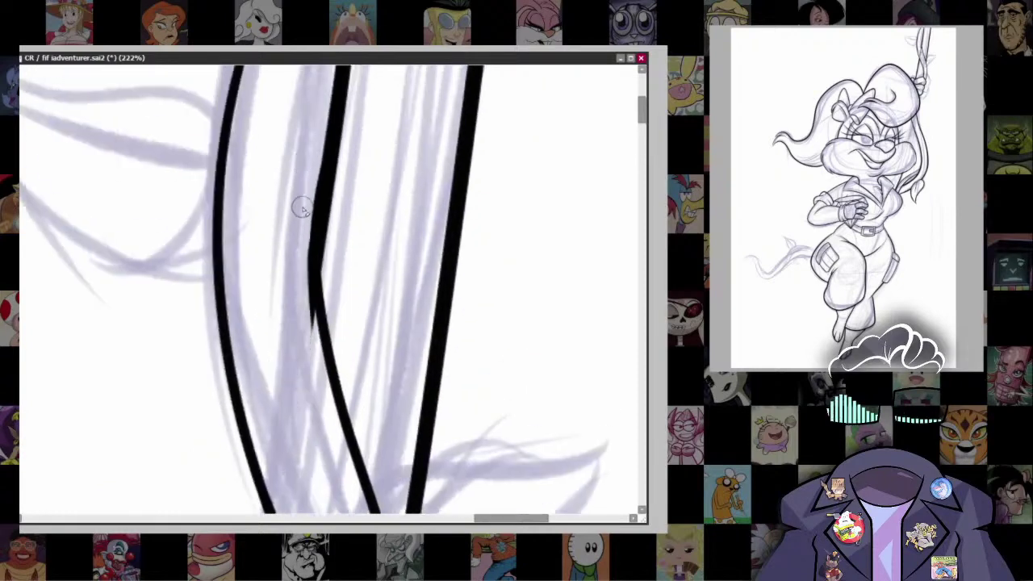
Step: Thicken and smooth the joints where the wrapping vine's edges meet the stem lines
mouse_move(302, 208)
left_mouse_down()
mouse_move(307, 333)
mouse_move(300, 304)
mouse_move(315, 285)
mouse_move(297, 244)
mouse_move(305, 332)
mouse_move(297, 290)
mouse_move(305, 320)
left_mouse_up()
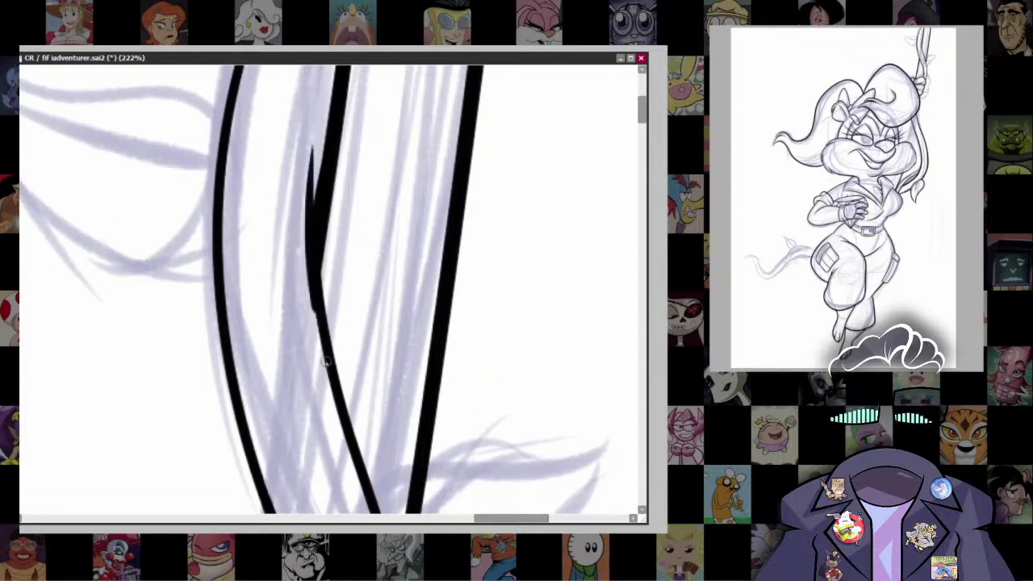
left_click_drag(313, 137, 323, 331)
scroll(477, 214, "down", 3)
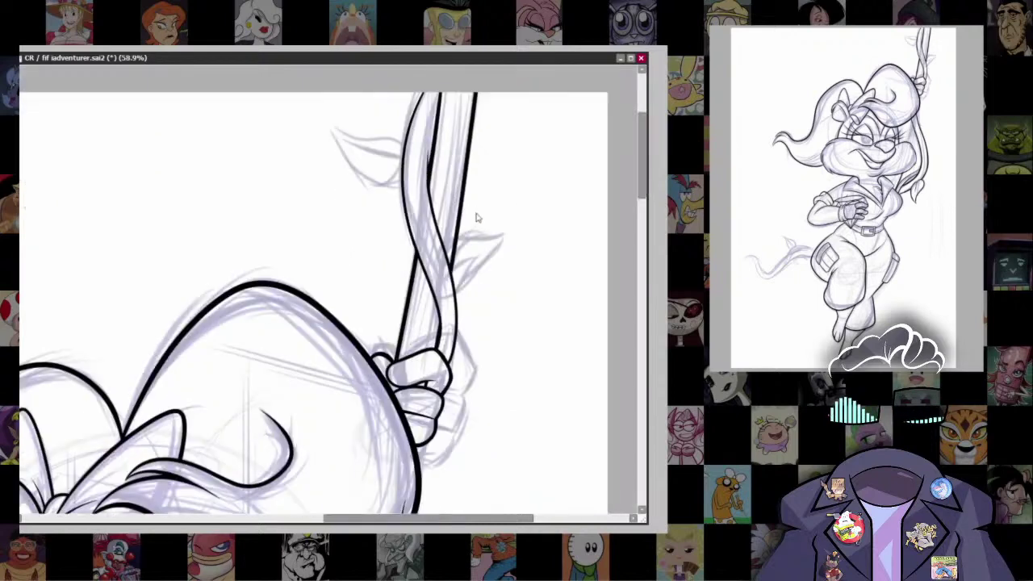
scroll(501, 260, "up", 4)
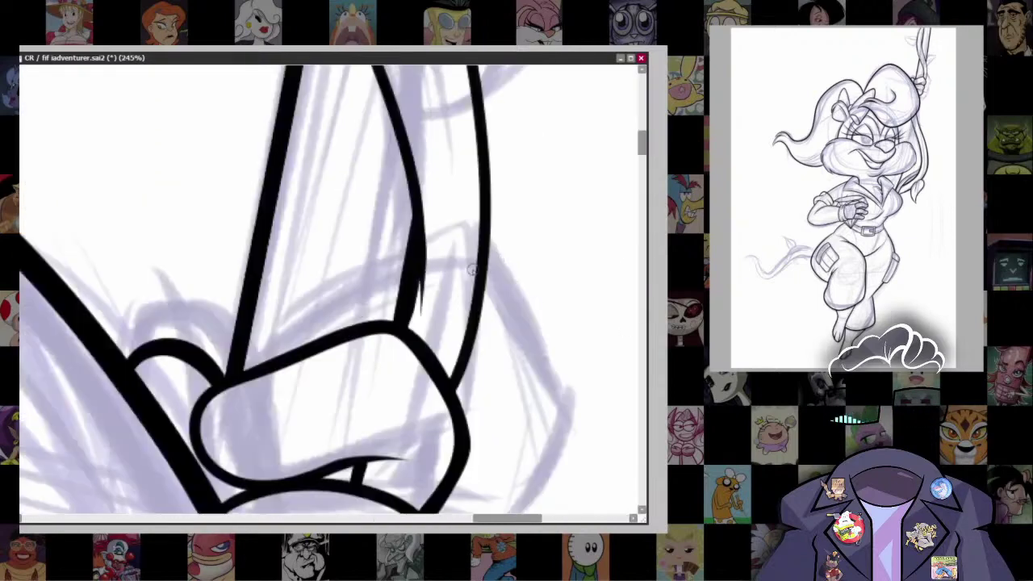
scroll(476, 270, "down", 4)
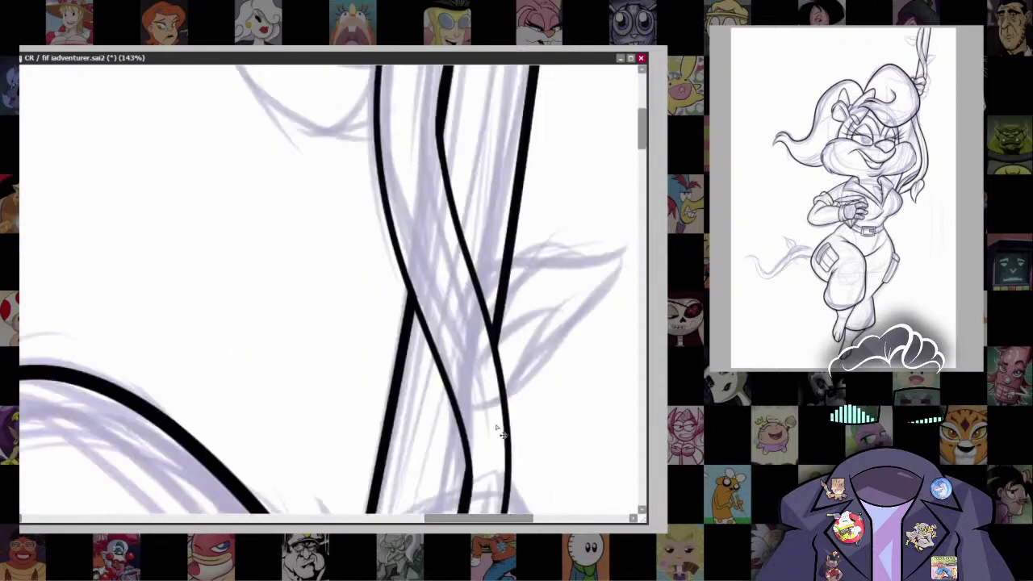
Step: Thicken the wrapping vine's inner edge at its upper bend and at the bend just above the fist
scroll(501, 433, "down", 3)
scroll(457, 253, "up", 4)
key("bracketright")
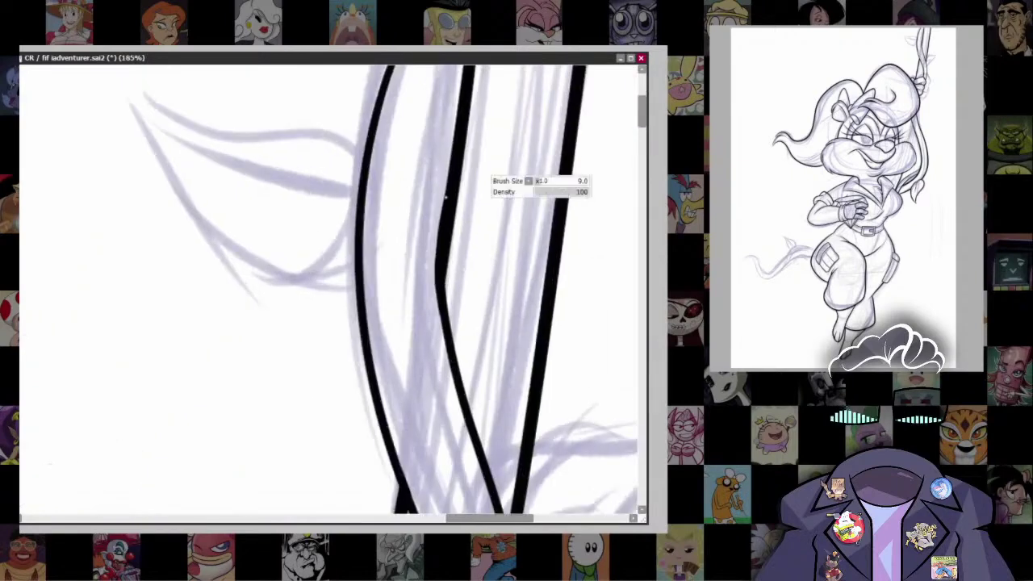
key("ctrl+z")
mouse_move(452, 166)
left_mouse_down()
mouse_move(436, 249)
mouse_move(442, 305)
left_mouse_up()
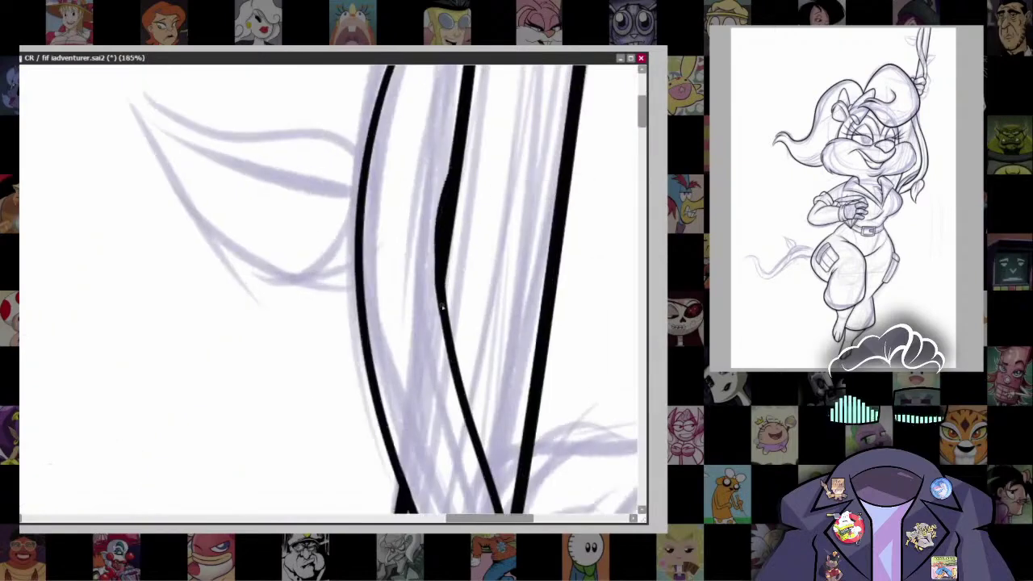
left_click_drag(505, 434, 396, 230)
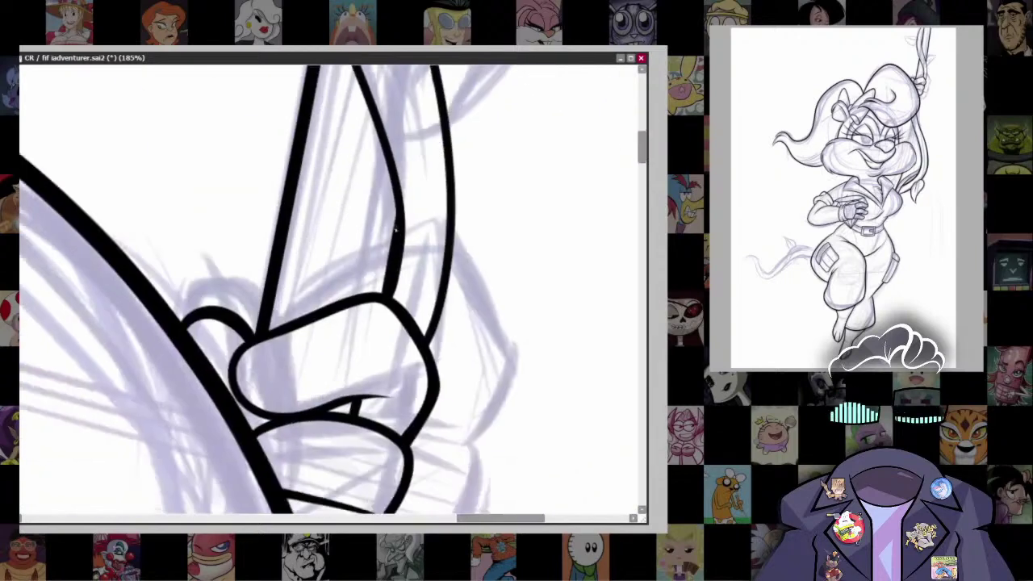
scroll(557, 222, "down", 3)
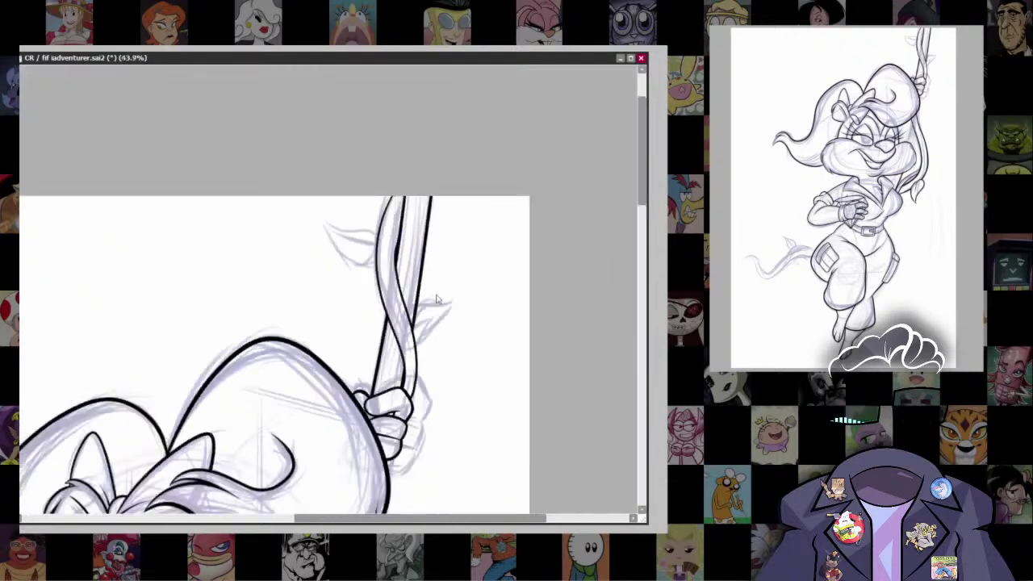
Step: Ink the pointed leaf on the vine's left side with upper and lower outlines and a central vein, using a thinner brush
scroll(339, 299, "up", 3)
key("bracketleft")
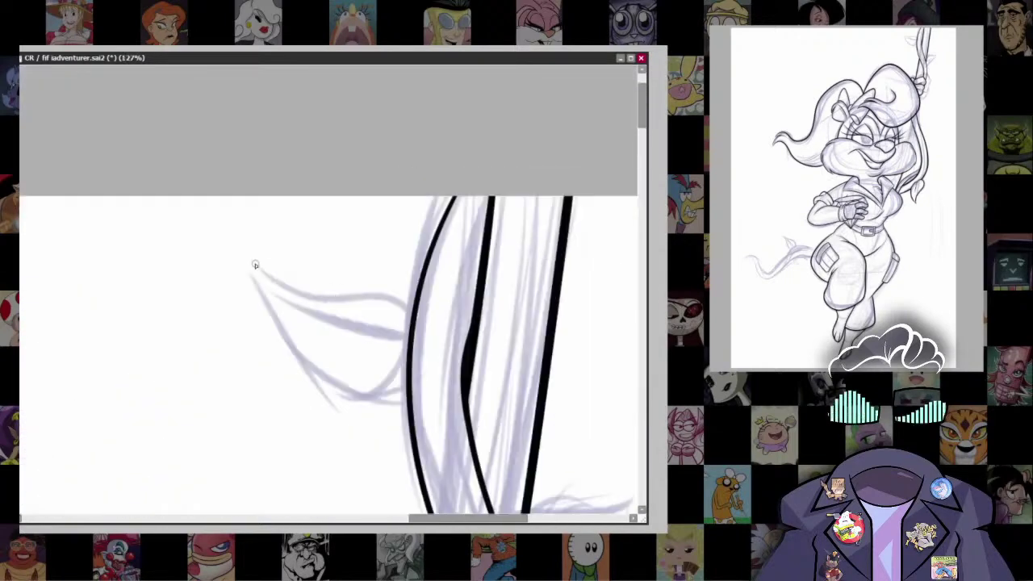
mouse_move(255, 271)
left_mouse_down()
mouse_move(305, 294)
mouse_move(373, 292)
left_mouse_up()
key("ctrl+z")
key("bracketleft")
mouse_move(246, 268)
left_mouse_down()
mouse_move(379, 289)
mouse_move(410, 322)
left_mouse_up()
key("ctrl+z")
left_click_drag(252, 263, 411, 323)
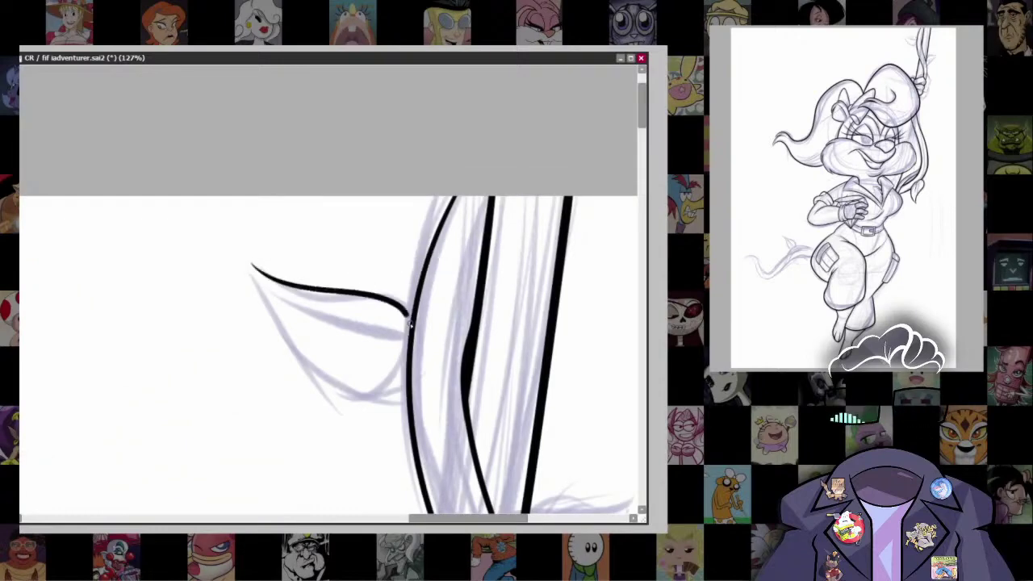
left_click_drag(255, 270, 395, 384)
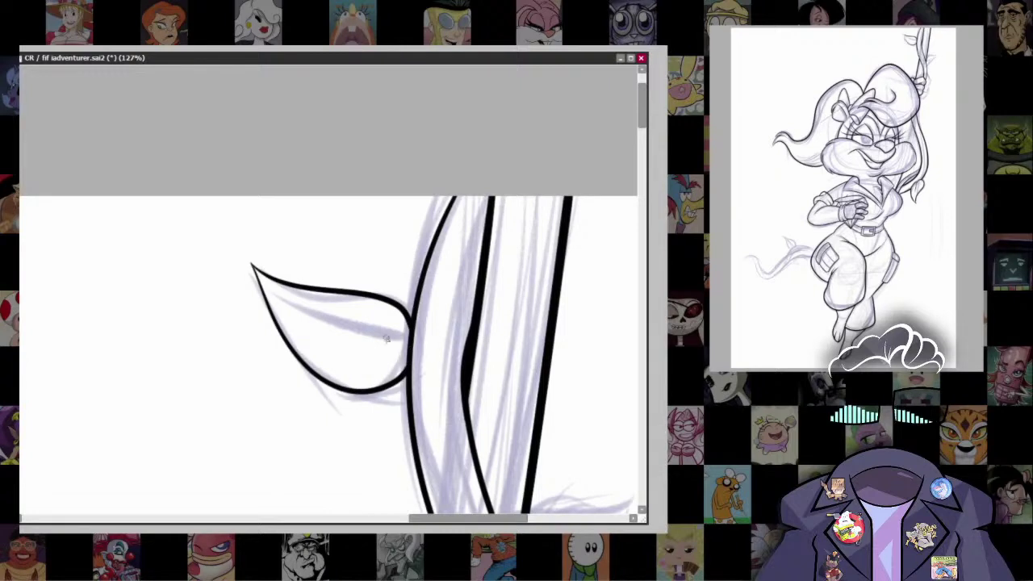
left_click_drag(288, 301, 406, 344)
scroll(485, 339, "up", 4)
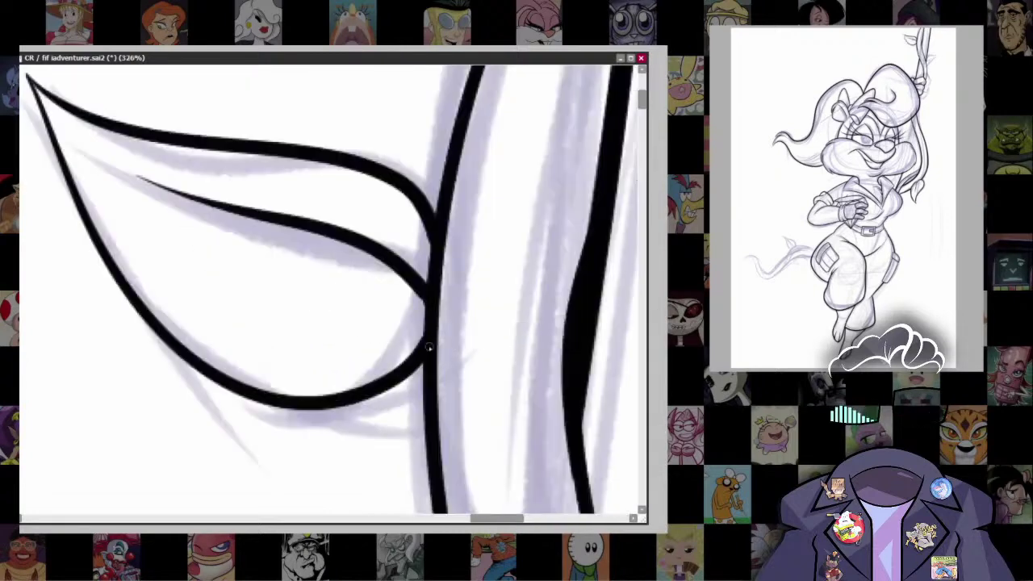
Step: Ink the second leaf on the vine's right side, with rounded lobes overlapping the crossing stems and a curved central vein
scroll(333, 290, "down", 5)
scroll(333, 291, "up", 2)
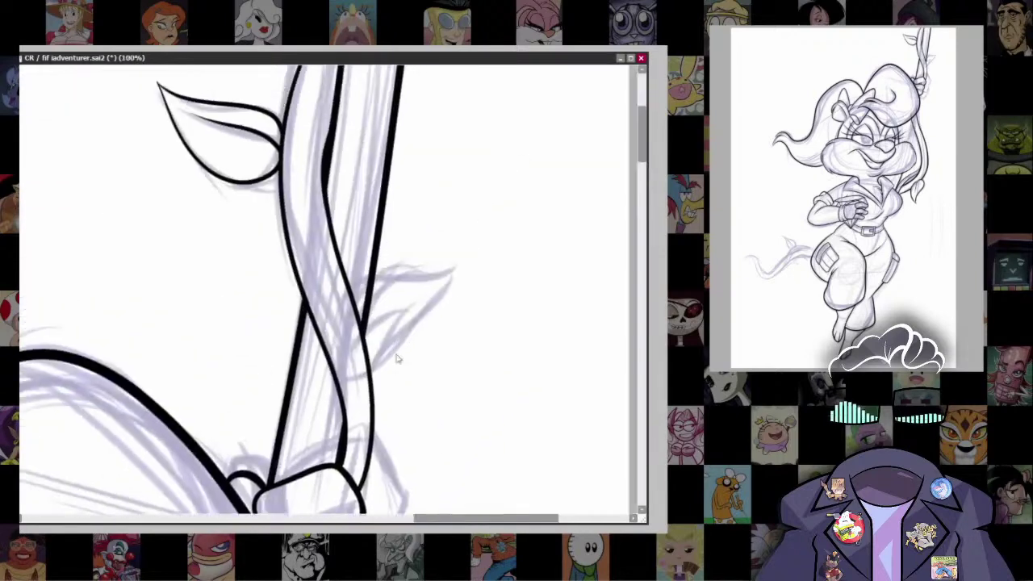
key("bracketright")
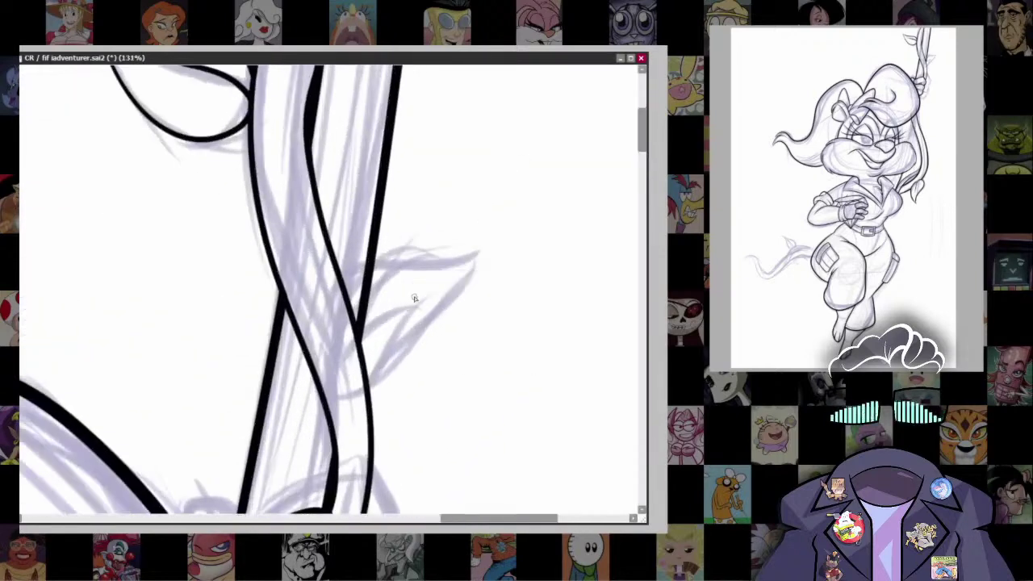
mouse_move(336, 353)
left_mouse_down()
mouse_move(375, 369)
mouse_move(422, 293)
left_mouse_up()
key("ctrl+z")
mouse_move(360, 321)
left_mouse_down()
mouse_move(344, 367)
mouse_move(505, 239)
mouse_move(329, 318)
left_mouse_up()
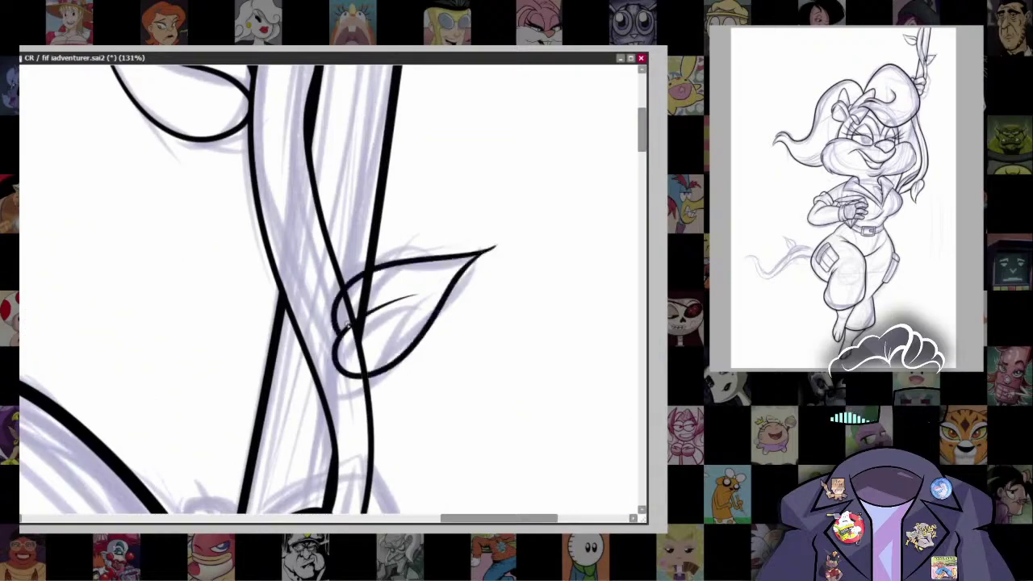
Step: Erase the stem and wrapping vine lines that run through the inside of the second leaf
scroll(578, 272, "up", 3)
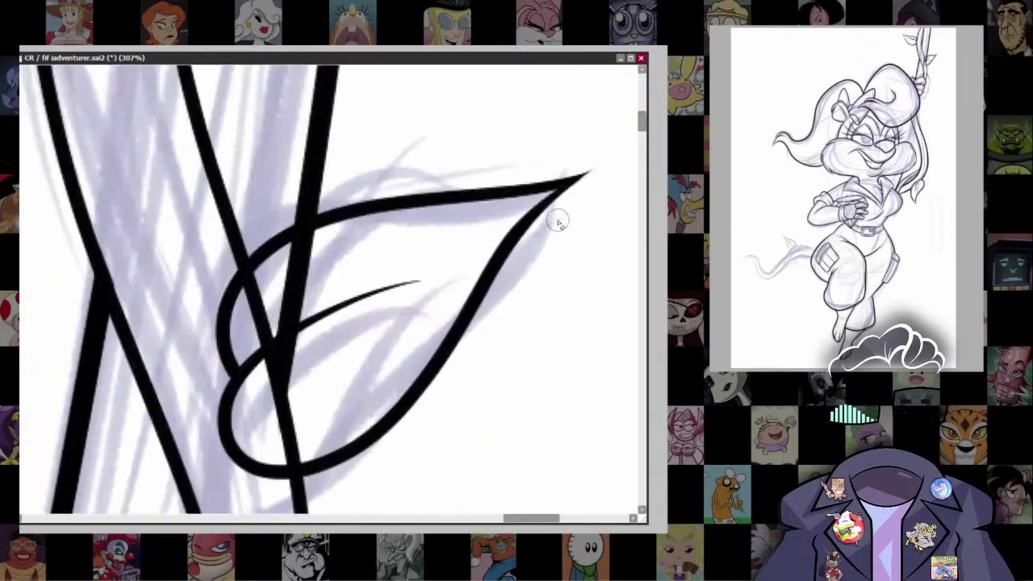
scroll(549, 206, "right", 2)
scroll(517, 195, "down", 3)
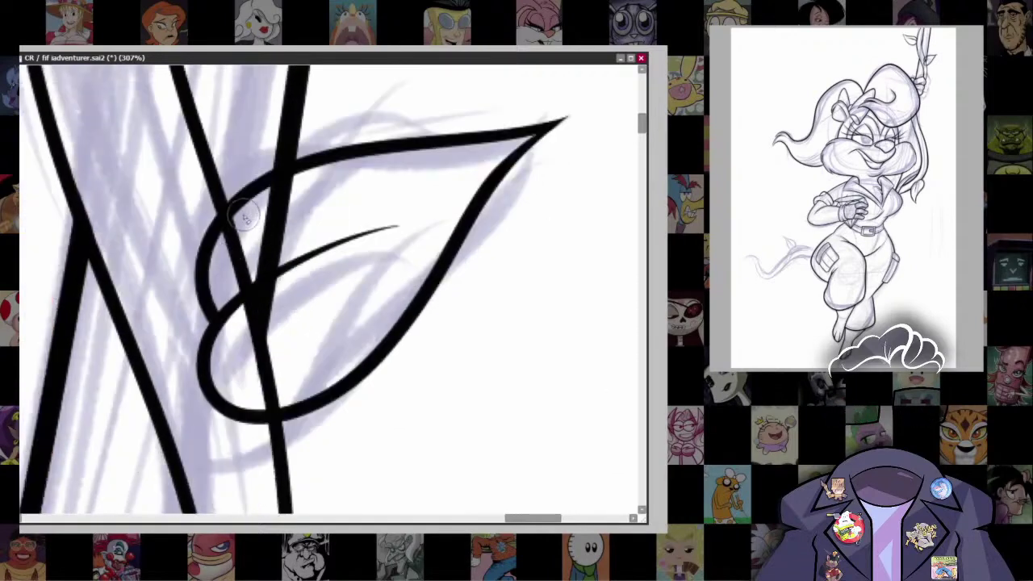
mouse_move(238, 204)
left_mouse_down()
mouse_move(241, 236)
mouse_move(316, 187)
mouse_move(262, 222)
mouse_move(259, 250)
mouse_move(229, 286)
mouse_move(256, 266)
mouse_move(289, 303)
mouse_move(246, 324)
mouse_move(267, 310)
mouse_move(249, 320)
mouse_move(283, 382)
mouse_move(257, 403)
left_mouse_up()
mouse_move(262, 327)
left_mouse_down()
mouse_move(296, 185)
mouse_move(253, 380)
mouse_move(239, 323)
mouse_move(258, 291)
left_mouse_up()
key("bracketleft")
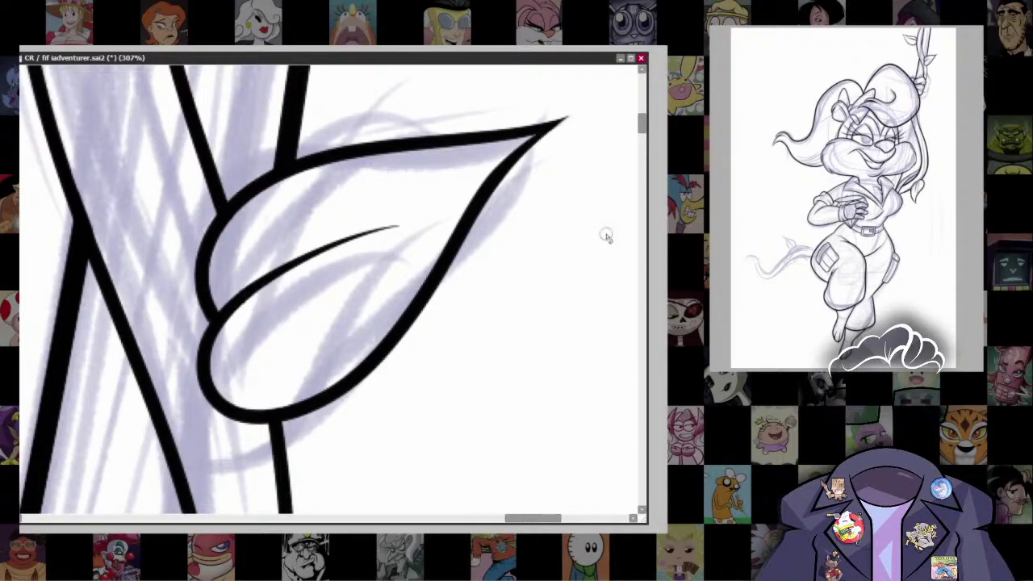
Step: Erase the end of the long hair strand's line that overshoots into the fringe
scroll(395, 298, "down", 5)
scroll(395, 298, "up", 3)
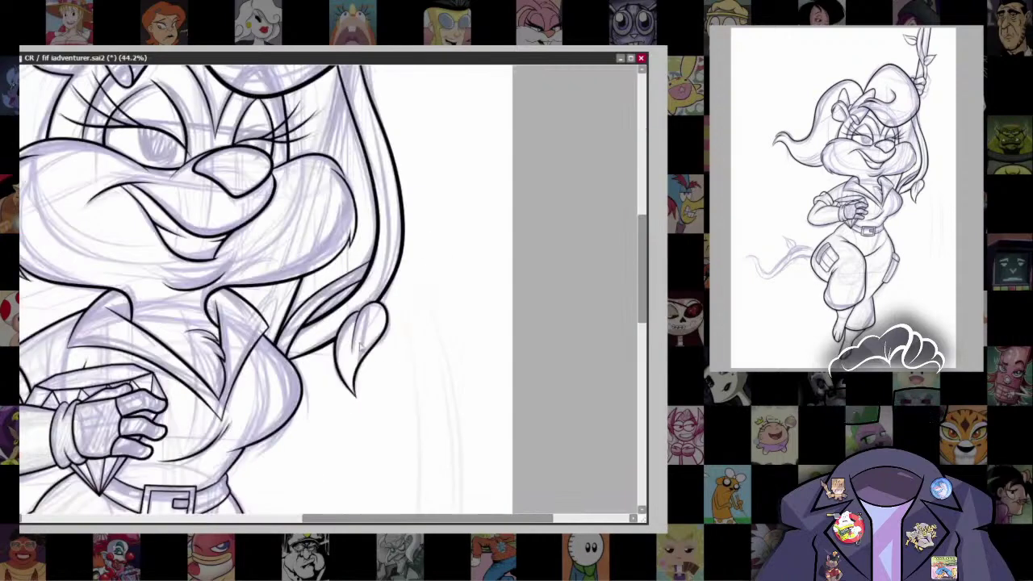
scroll(380, 289, "down", 2)
scroll(369, 363, "up", 4)
scroll(370, 388, "down", 4)
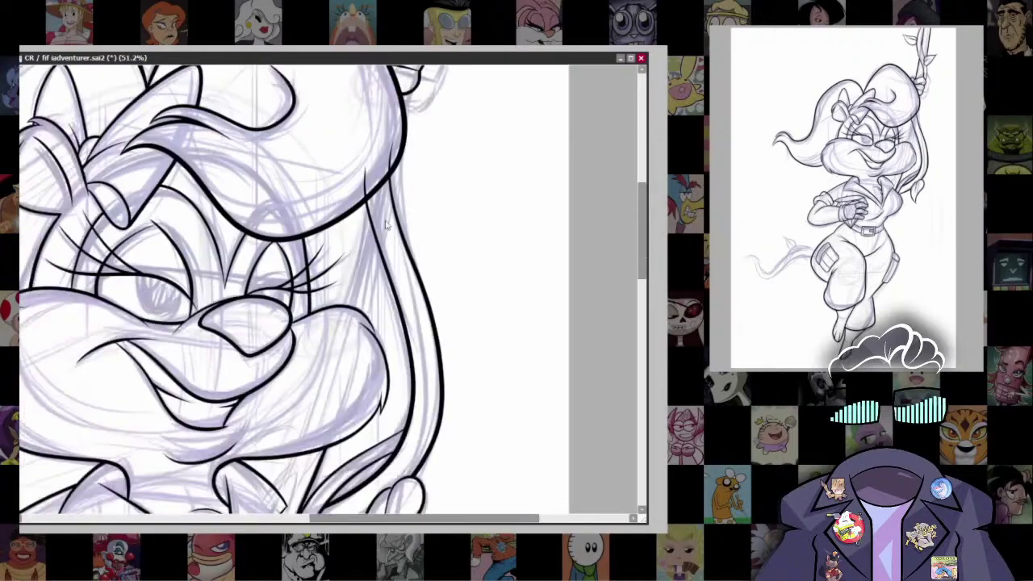
scroll(371, 397, "up", 3)
scroll(370, 277, "up", 2)
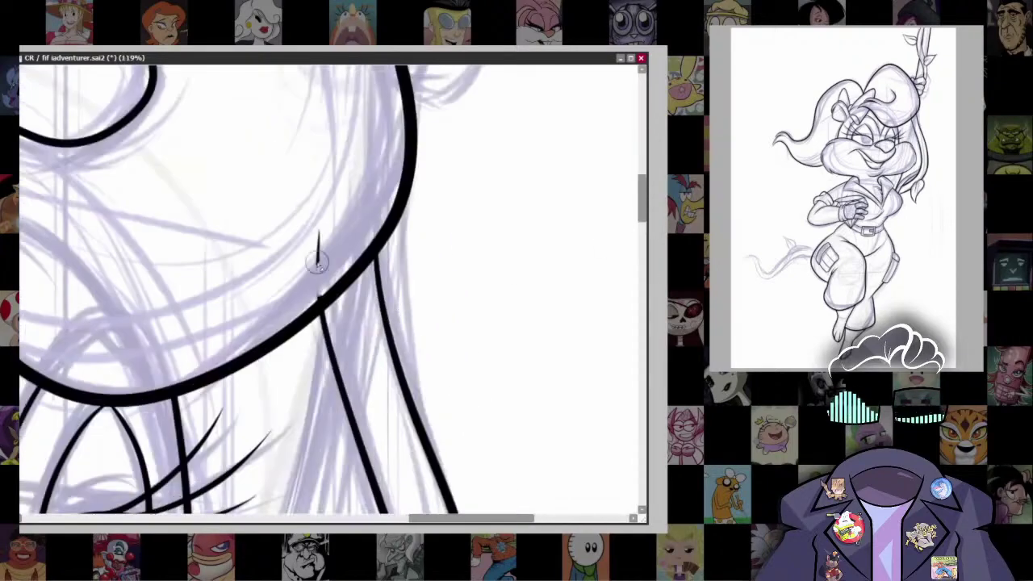
scroll(412, 360, "down", 2)
scroll(412, 360, "up", 2)
scroll(412, 361, "down", 3)
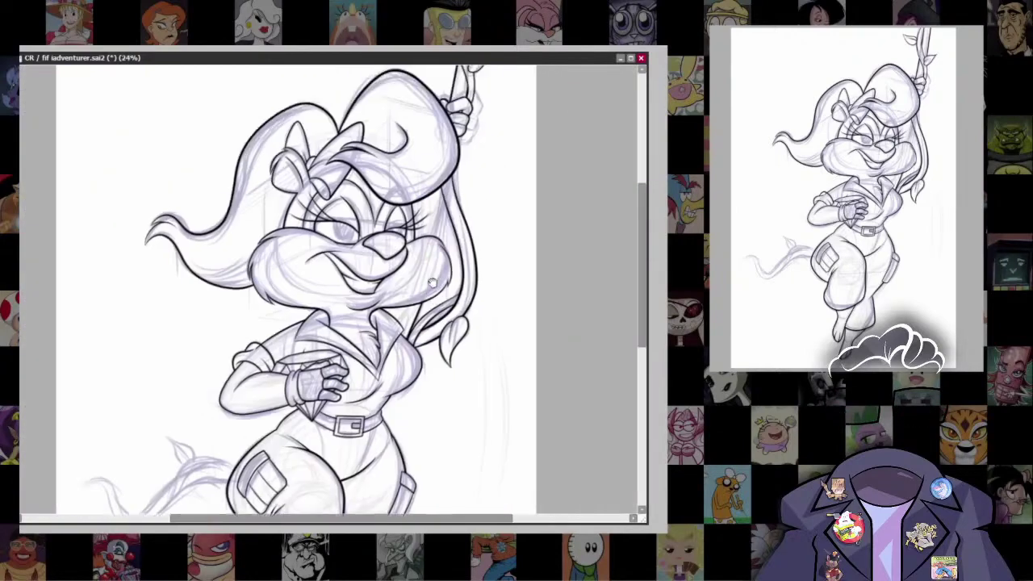
Step: Ink the curved line beside the eyelashes, running from the fringe's lower edge down to the cheek
scroll(412, 361, "up", 2)
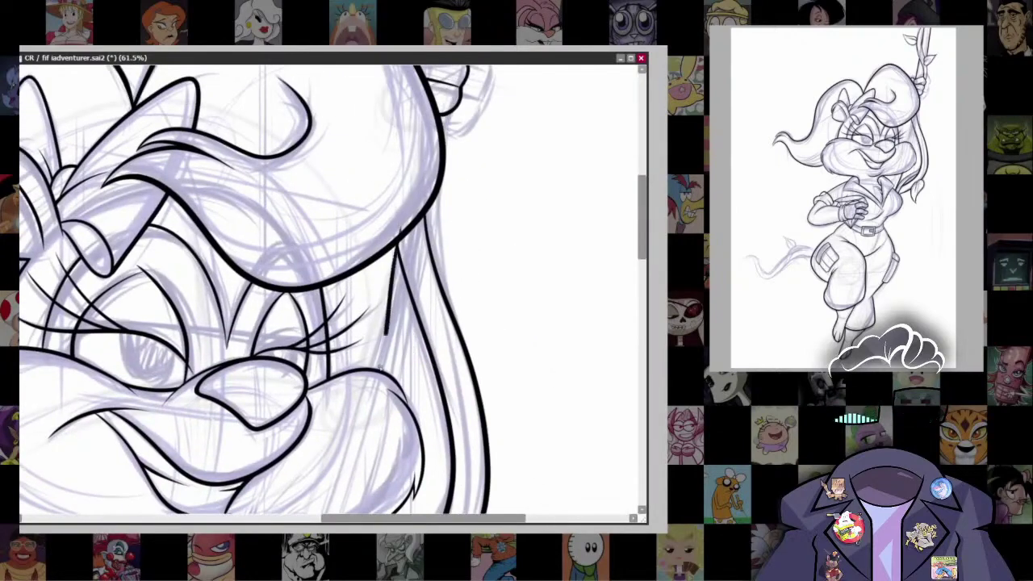
key("bracketright")
left_click_drag(399, 217, 378, 361)
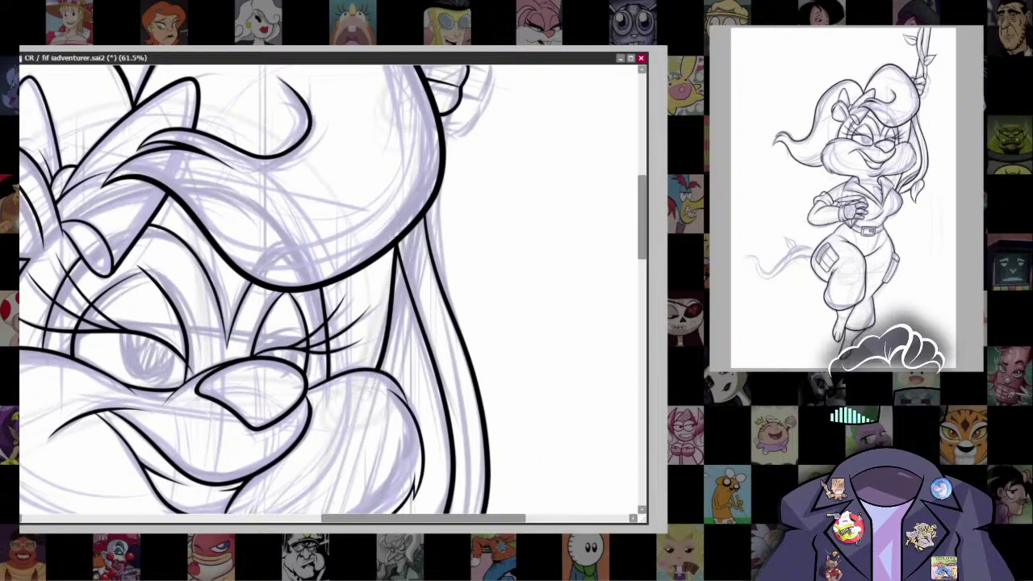
Step: Hide the rough sketch, select the line between fringe and cheek, and transform it so its lower end shifts slightly outward
scroll(450, 259, "down", 5)
left_click_drag(459, 251, 445, 295)
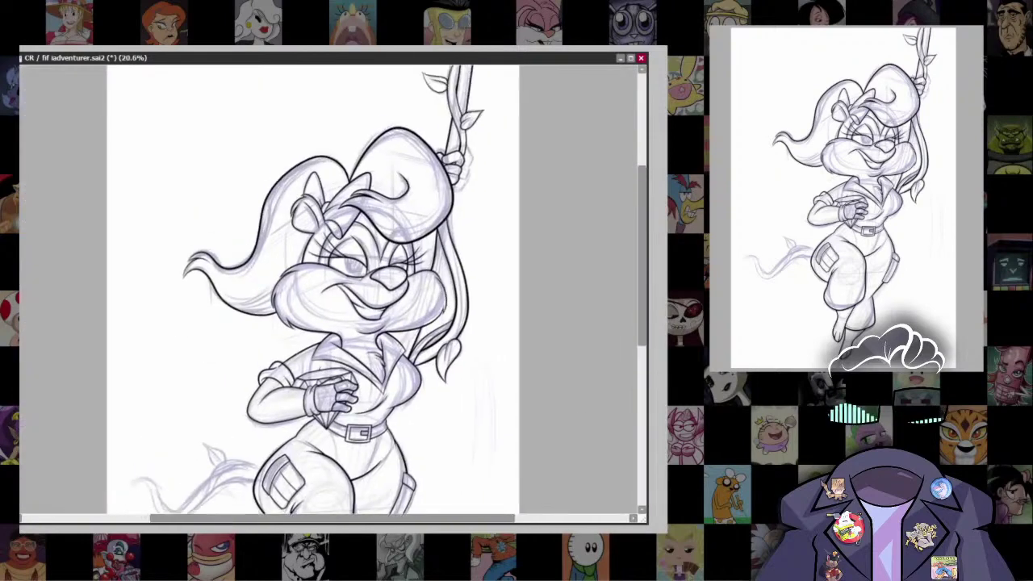
mouse_move(395, 391)
left_mouse_down()
mouse_move(456, 155)
mouse_move(364, 122)
left_mouse_up()
scroll(422, 319, "up", 5)
key("ctrl+t")
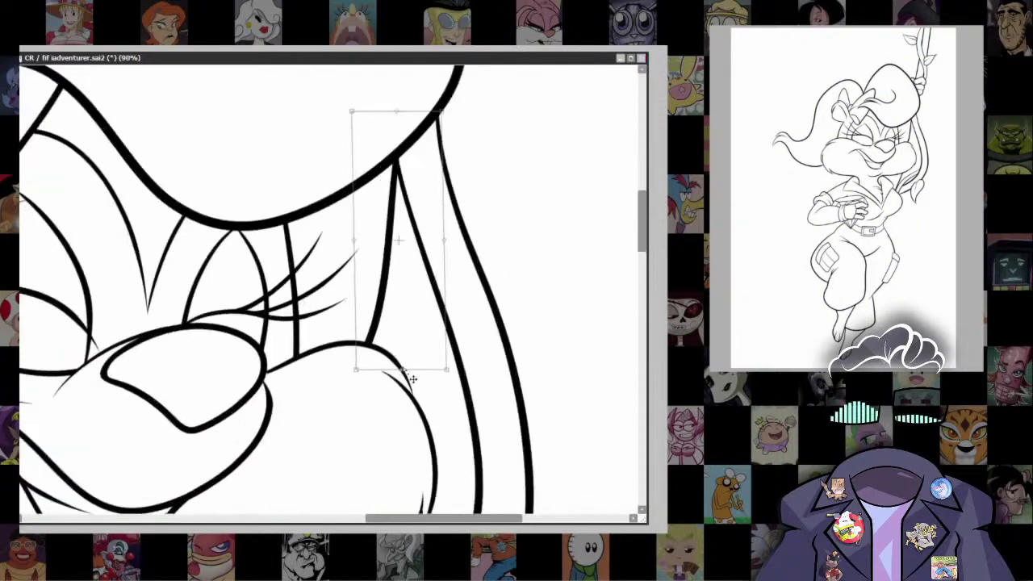
mouse_move(402, 351)
left_mouse_down()
mouse_move(380, 299)
mouse_move(410, 358)
left_mouse_up()
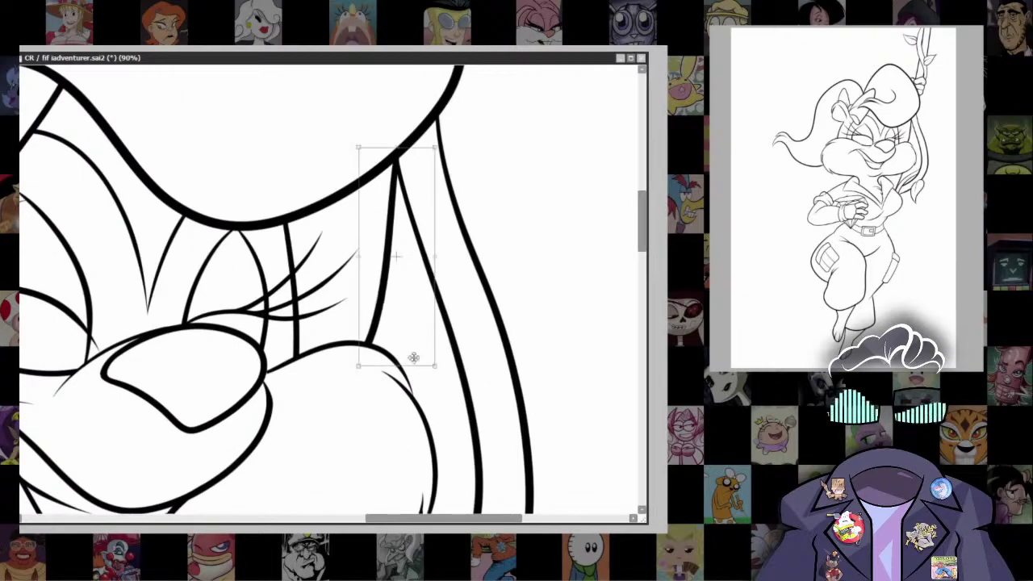
key("Return")
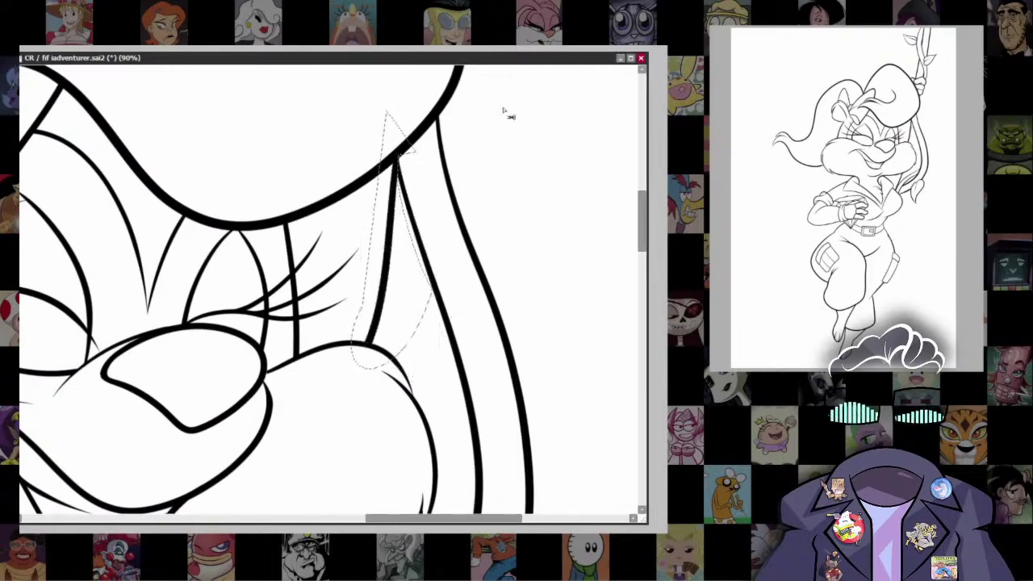
key("ctrl+t")
key("Return")
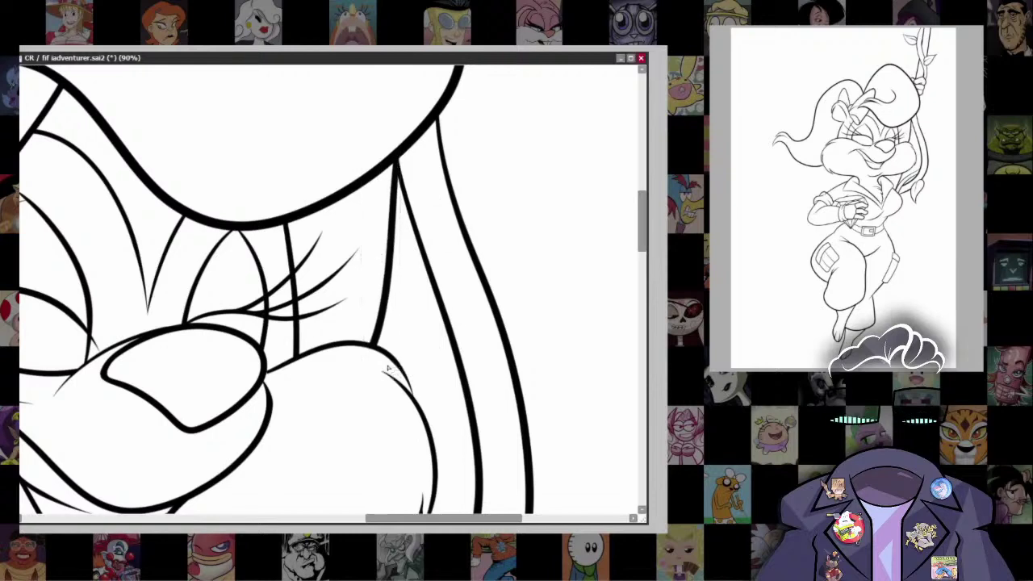
Step: Show the sketch again and ink the trousers' fly as two curved lines from the belt buckle down to the crotch fold
scroll(331, 291, "down", 5)
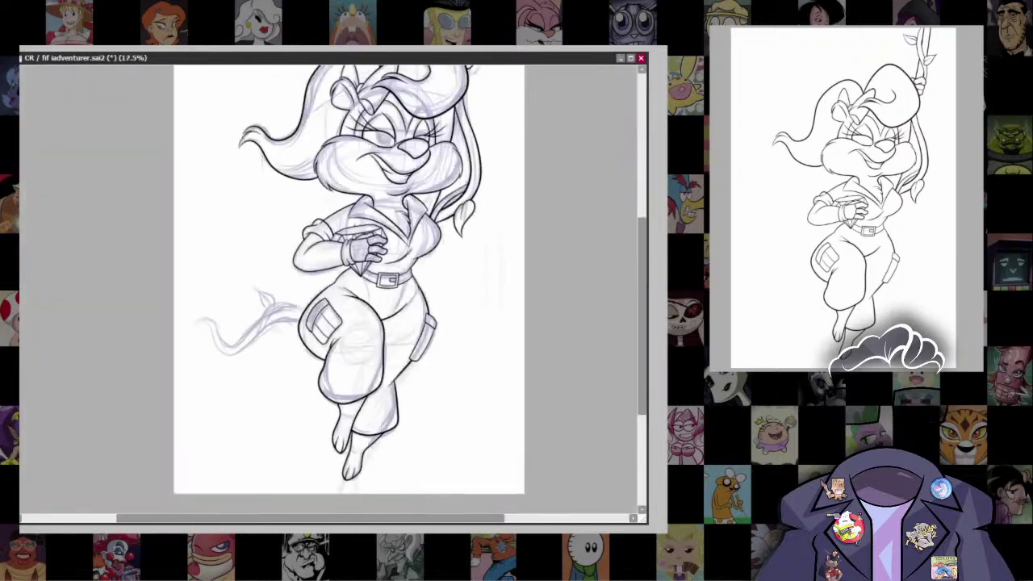
scroll(491, 321, "up", 5)
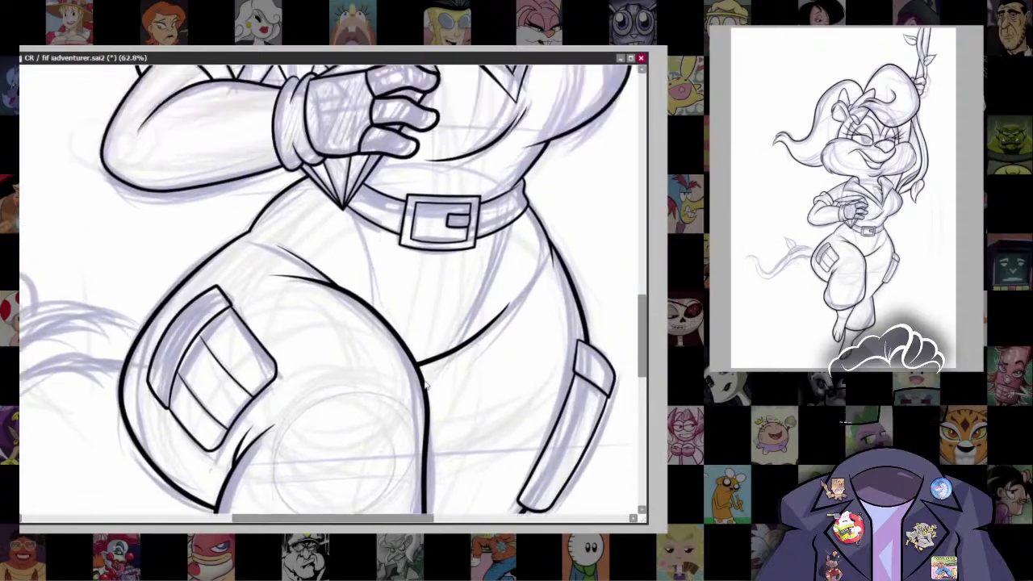
scroll(491, 321, "up", 3)
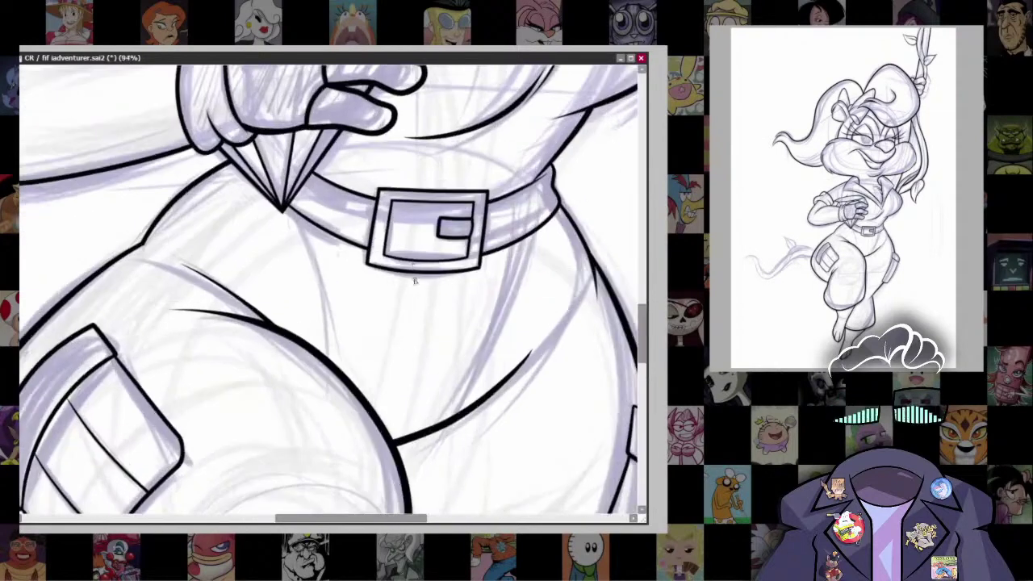
left_click_drag(415, 281, 381, 420)
key("ctrl+z")
mouse_move(413, 263)
left_mouse_down()
mouse_move(400, 388)
mouse_move(363, 485)
left_mouse_up()
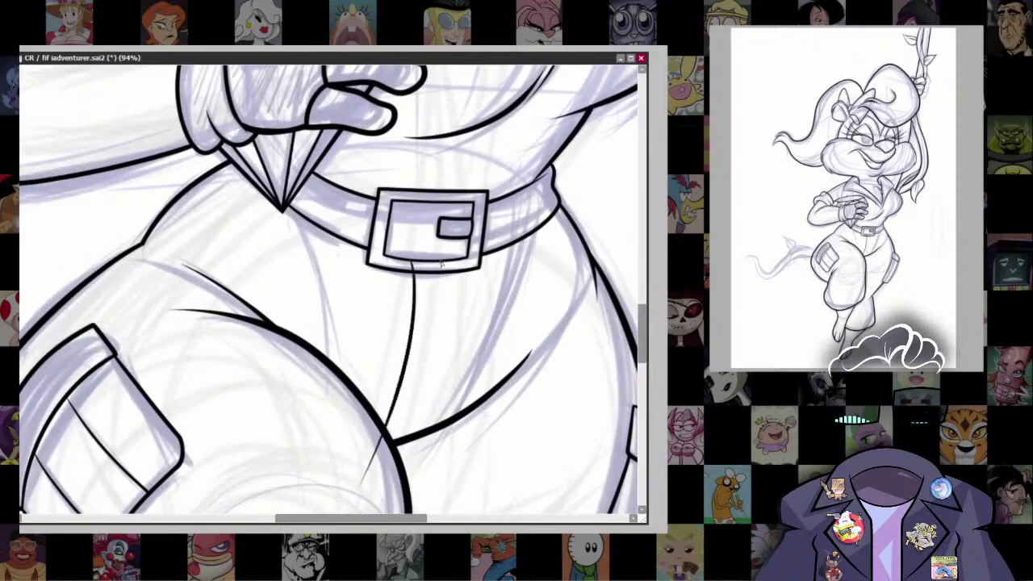
left_click_drag(446, 273, 404, 476)
key("ctrl+z")
key("ctrl+z")
mouse_move(448, 266)
left_mouse_down()
mouse_move(399, 484)
mouse_move(386, 426)
left_mouse_up()
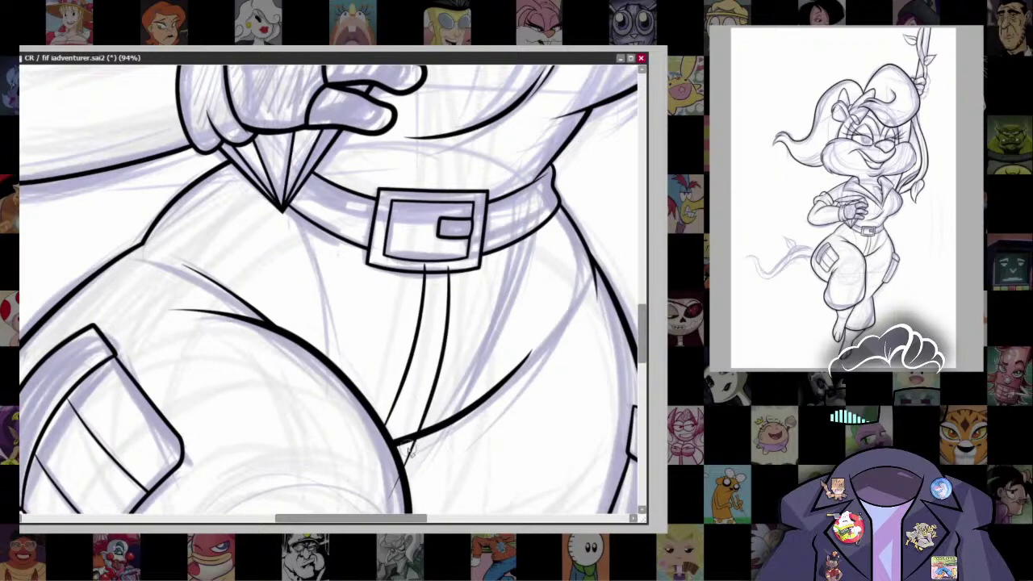
Step: Hide the rough sketch and examine the clean line art of the whole figure, face and torso
scroll(453, 266, "down", 10)
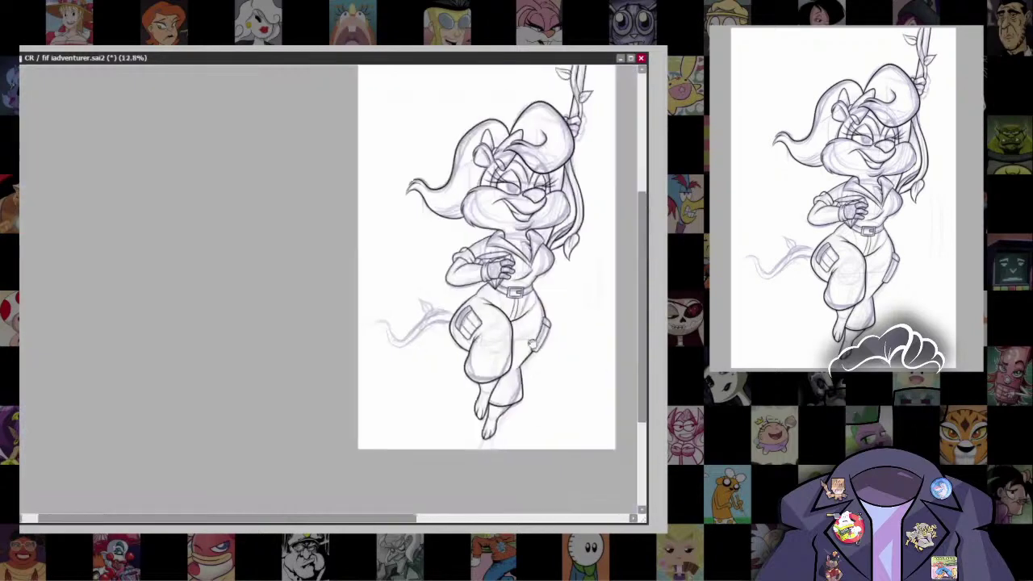
scroll(577, 294, "up", 3)
scroll(577, 294, "down", 3)
scroll(576, 294, "up", 5)
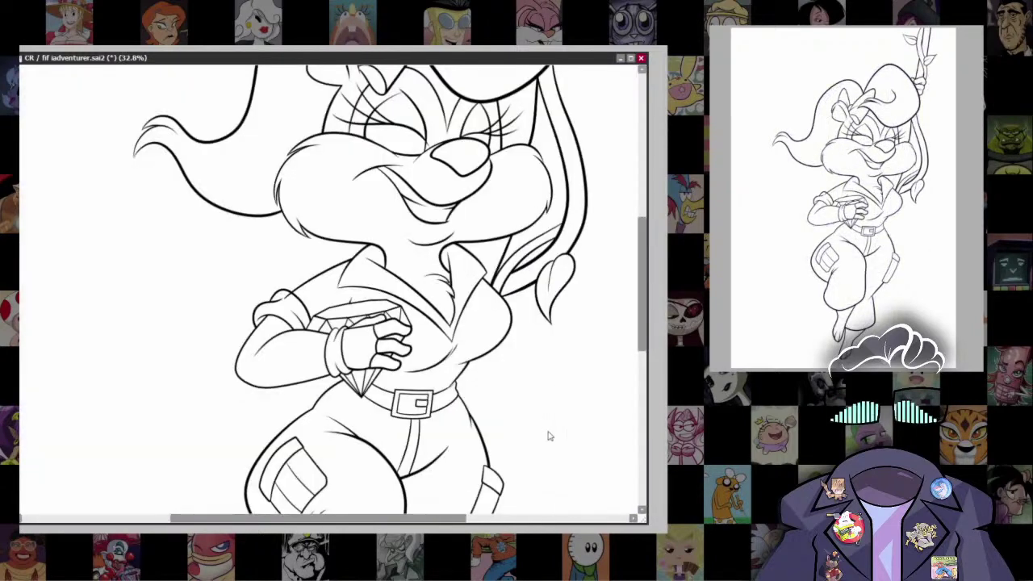
scroll(526, 259, "down", 4)
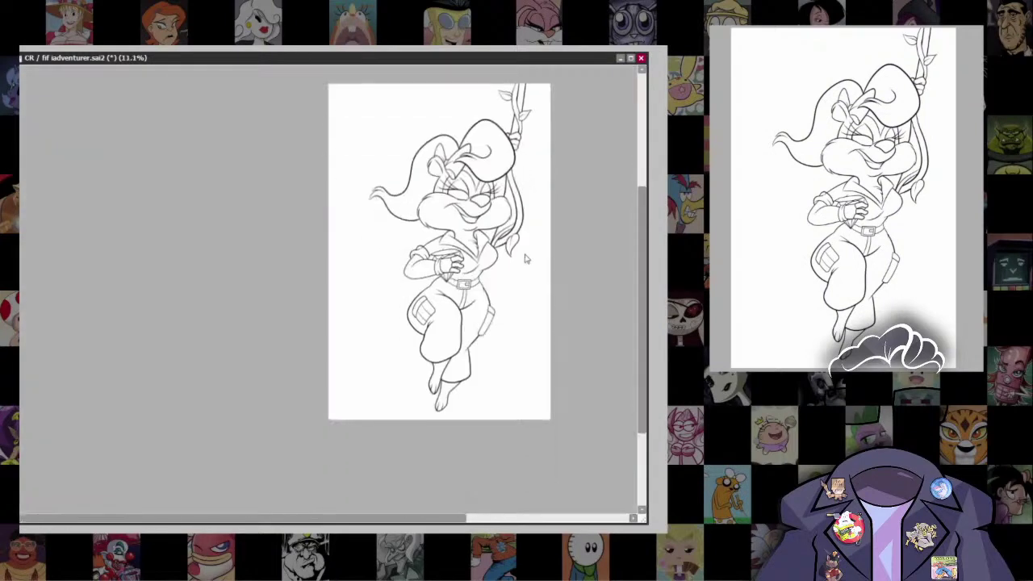
scroll(534, 239, "up", 2)
scroll(476, 296, "up", 6)
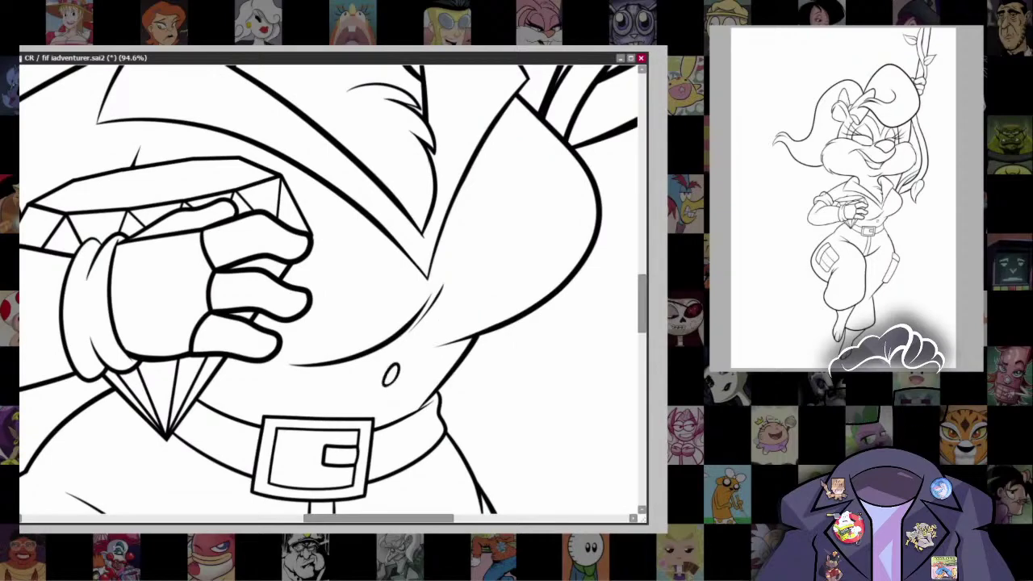
Step: Erase the small navel oval above the belt buckle and try redrawing it
scroll(407, 347, "up", 6)
left_click_drag(383, 384, 374, 240)
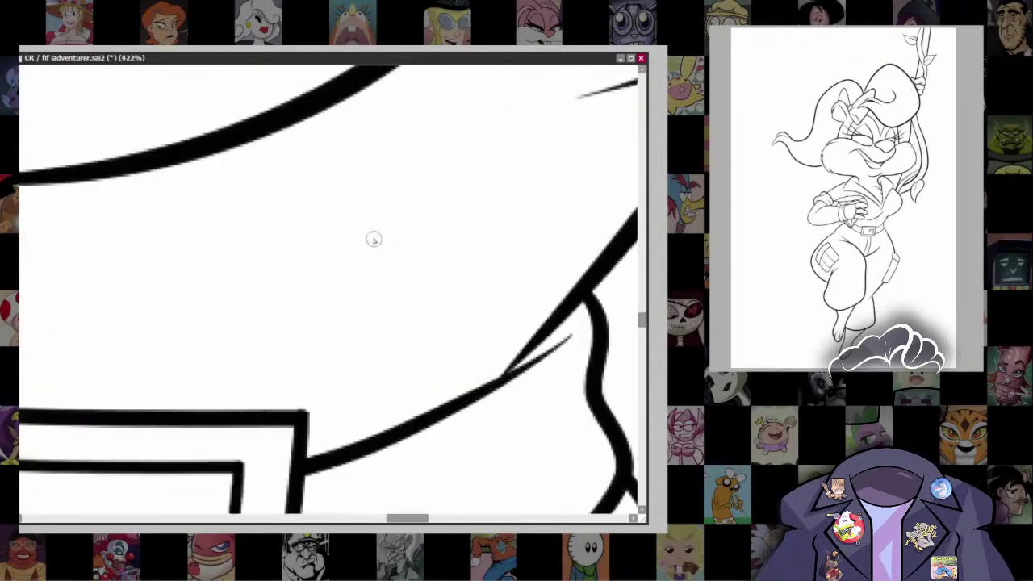
scroll(452, 299, "down", 4)
scroll(428, 307, "up", 2)
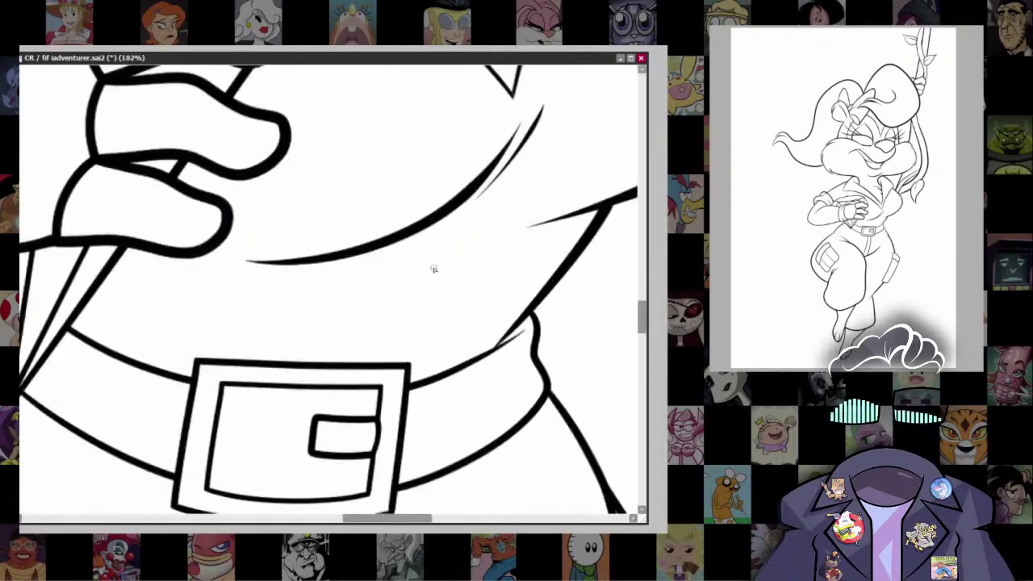
left_click_drag(433, 278, 428, 280)
key("ctrl+z")
mouse_move(510, 112)
left_mouse_down()
mouse_move(433, 235)
mouse_move(442, 242)
mouse_move(431, 270)
left_mouse_up()
key("ctrl+z")
key("ctrl+z")
key("ctrl+z")
Step: Try an oval button just below the shirt's neckline point, erasing the shirt lines that cross inside it
left_click_drag(443, 234, 436, 285)
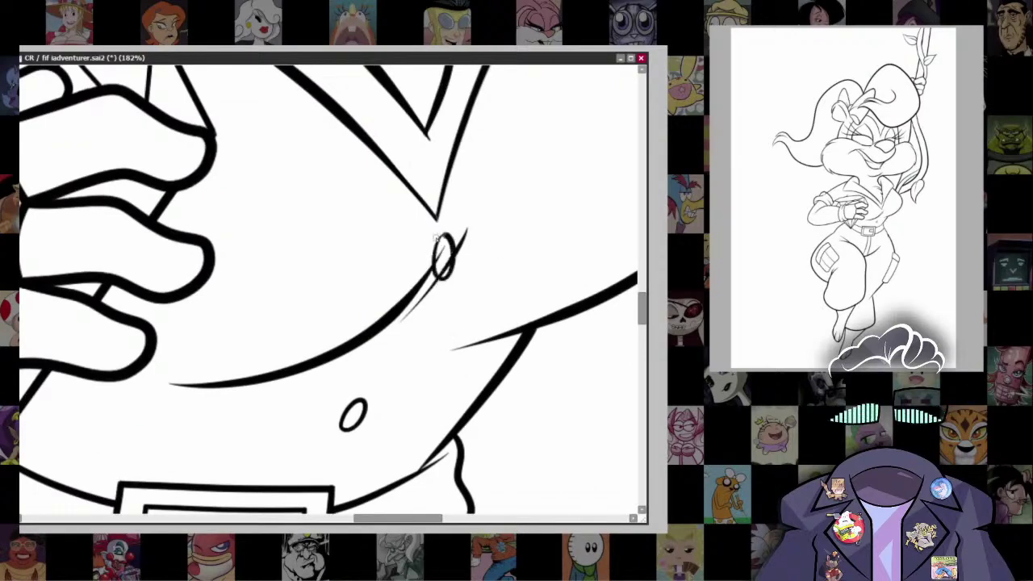
left_click_drag(442, 232, 432, 279)
scroll(588, 342, "up", 3)
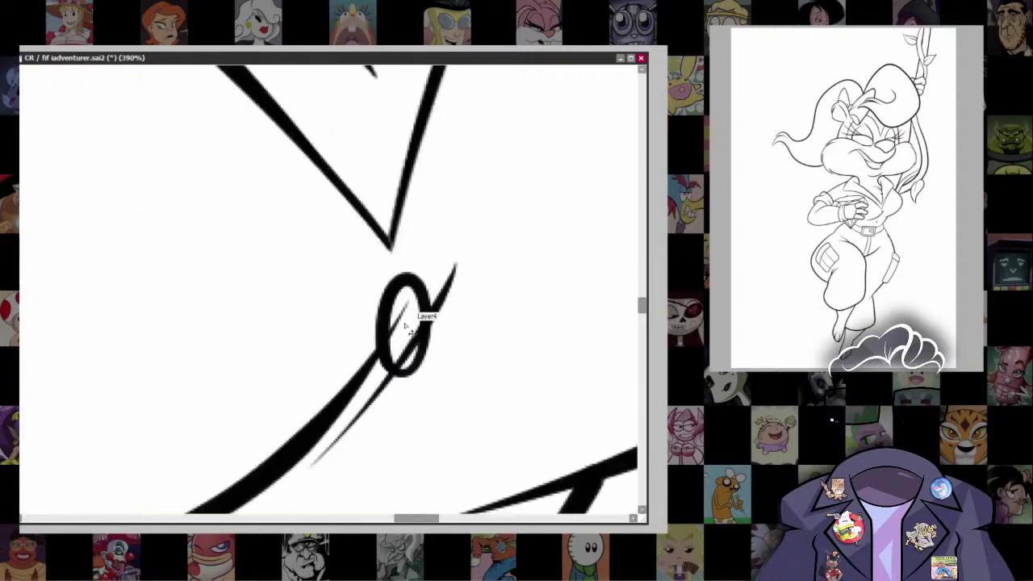
left_click_drag(404, 355, 406, 359)
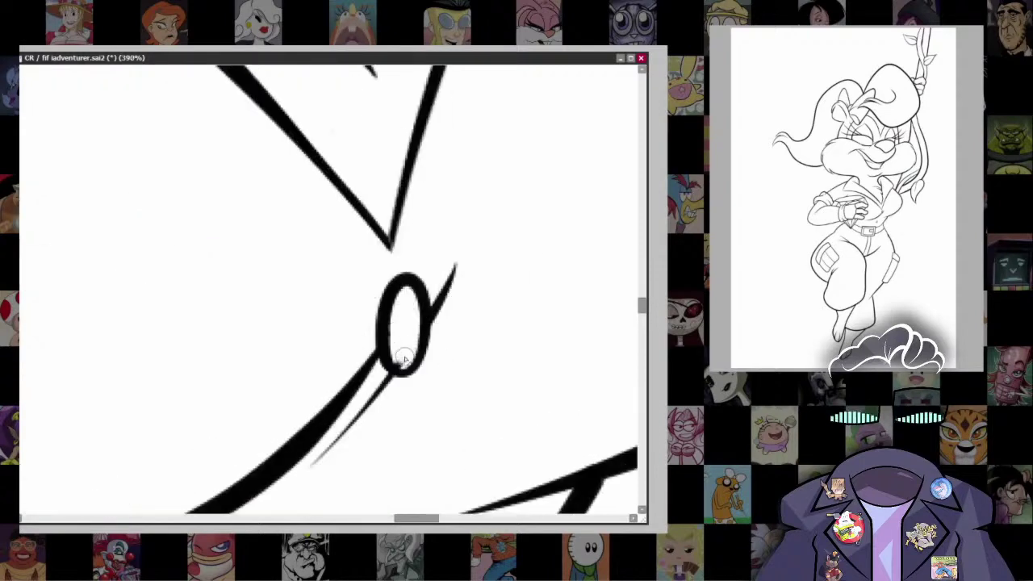
left_click_drag(398, 312, 406, 295)
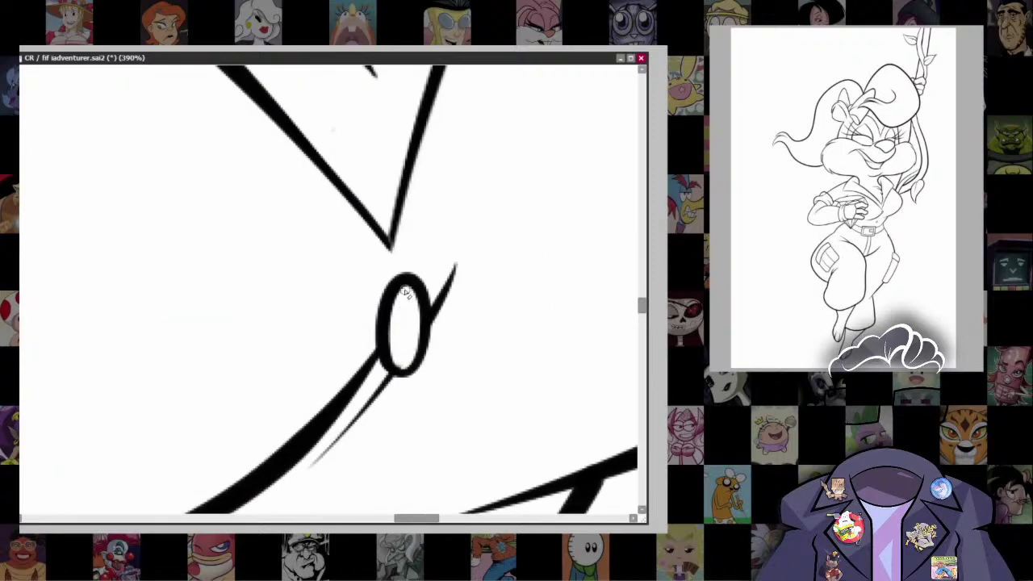
scroll(472, 293, "down", 8)
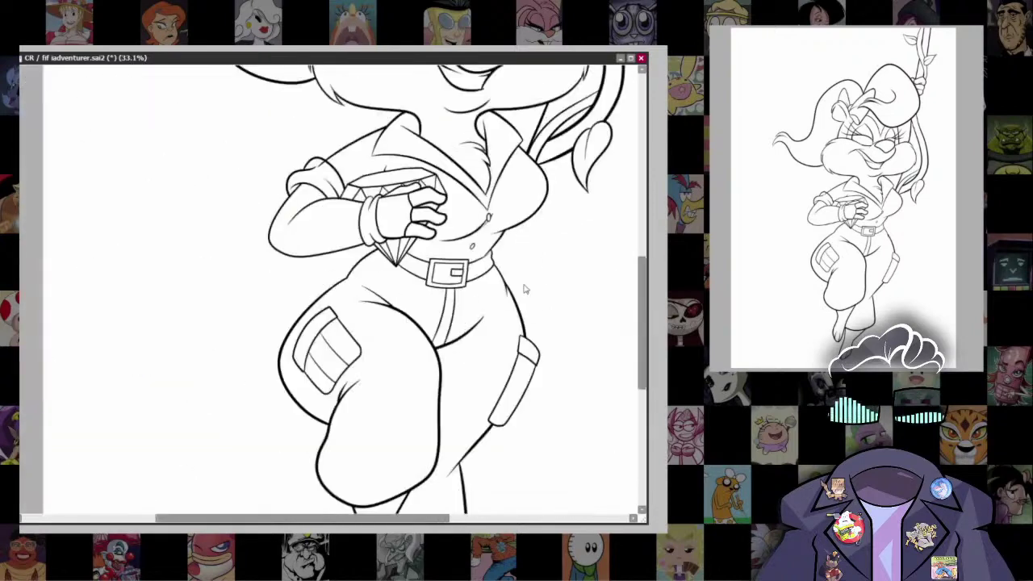
scroll(525, 501, "up", 4)
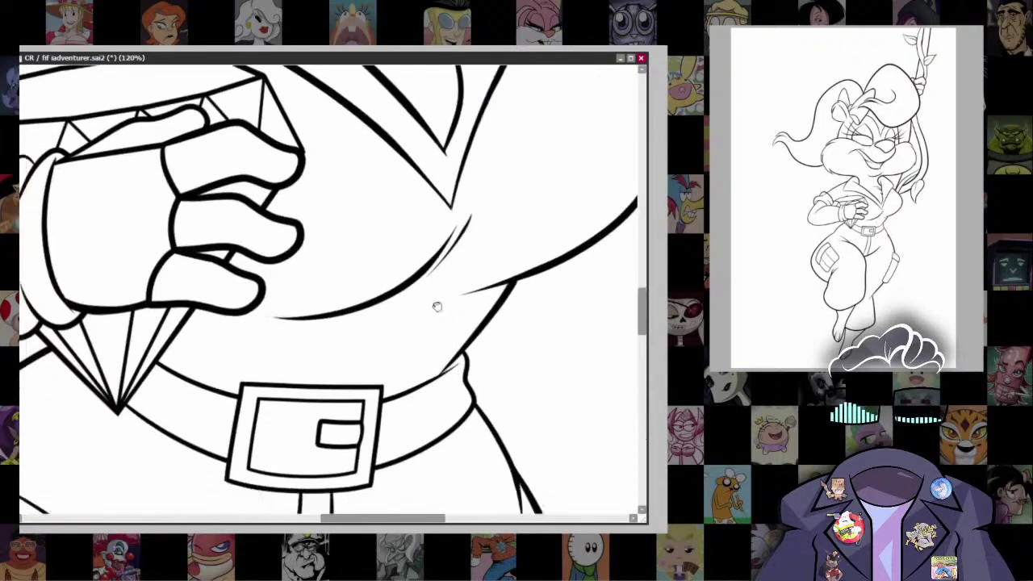
Step: Show the sketch again and ink the upper edge of the trailing vine from its curled tip to the trousers with a size 10 brush
scroll(525, 501, "down", 6)
scroll(604, 376, "up", 5)
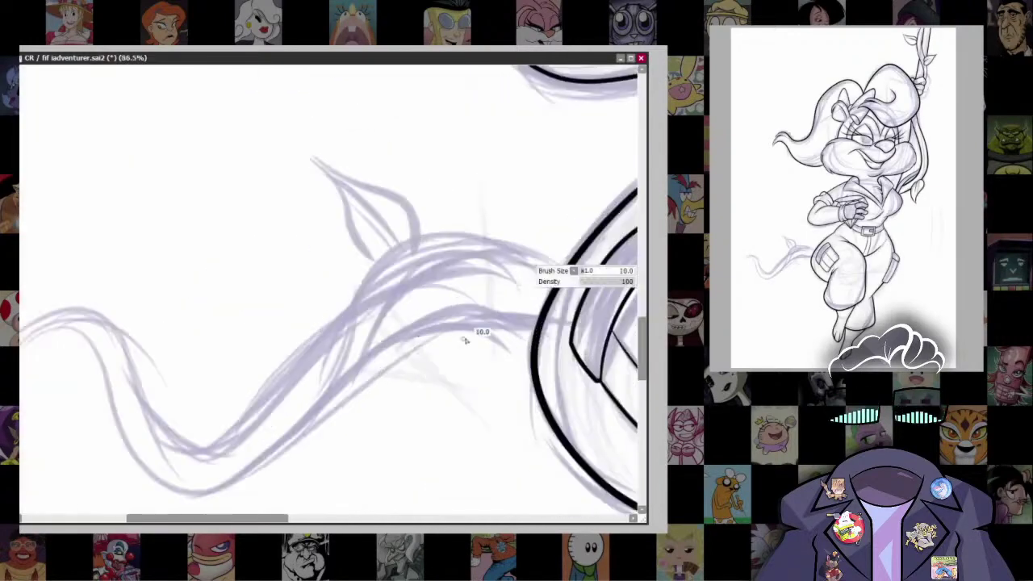
left_click_drag(262, 402, 288, 365)
mouse_move(117, 269)
left_mouse_down()
mouse_move(183, 385)
mouse_move(296, 376)
mouse_move(407, 245)
mouse_move(604, 208)
left_mouse_up()
key("ctrl+z")
mouse_move(138, 275)
left_mouse_down()
mouse_move(190, 400)
mouse_move(287, 385)
mouse_move(398, 255)
mouse_move(598, 226)
left_mouse_up()
scroll(519, 331, "down", 2)
scroll(376, 345, "up", 1)
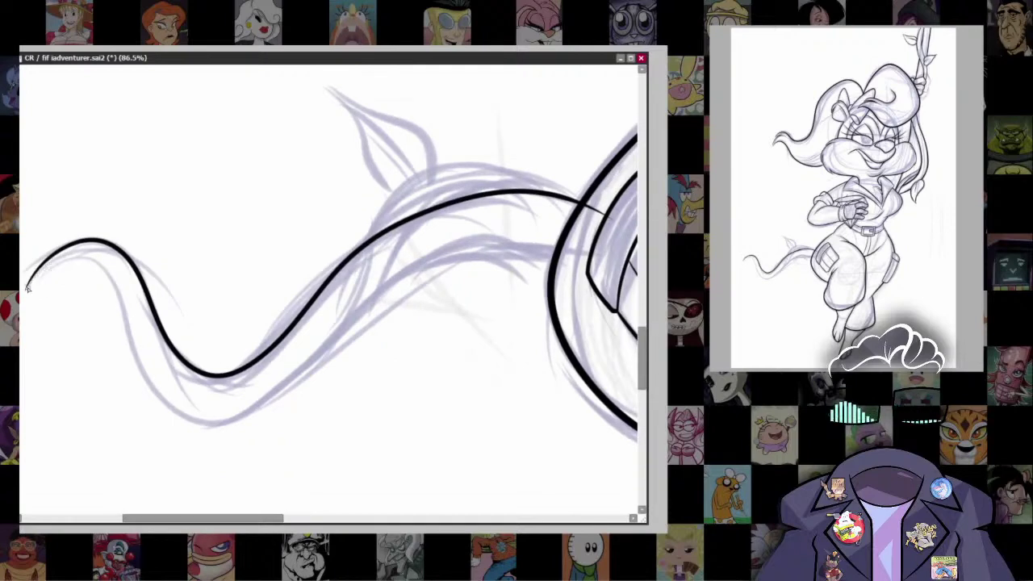
Step: Ink the trailing vine's lower edge as a long curve from the pointed tip to the back of the trousers
mouse_move(116, 284)
left_mouse_down()
mouse_move(148, 394)
mouse_move(215, 423)
mouse_move(430, 252)
mouse_move(535, 253)
mouse_move(592, 305)
mouse_move(479, 315)
left_mouse_up()
left_click_drag(293, 355, 466, 302)
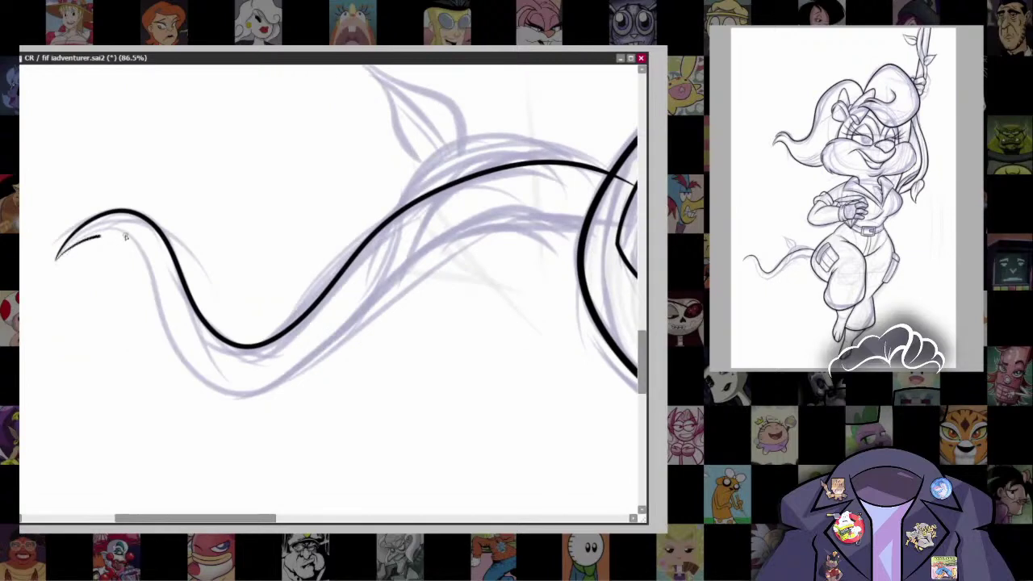
mouse_move(126, 237)
left_mouse_down()
mouse_move(204, 390)
mouse_move(326, 360)
mouse_move(422, 249)
mouse_move(534, 211)
mouse_move(612, 252)
mouse_move(444, 328)
left_mouse_up()
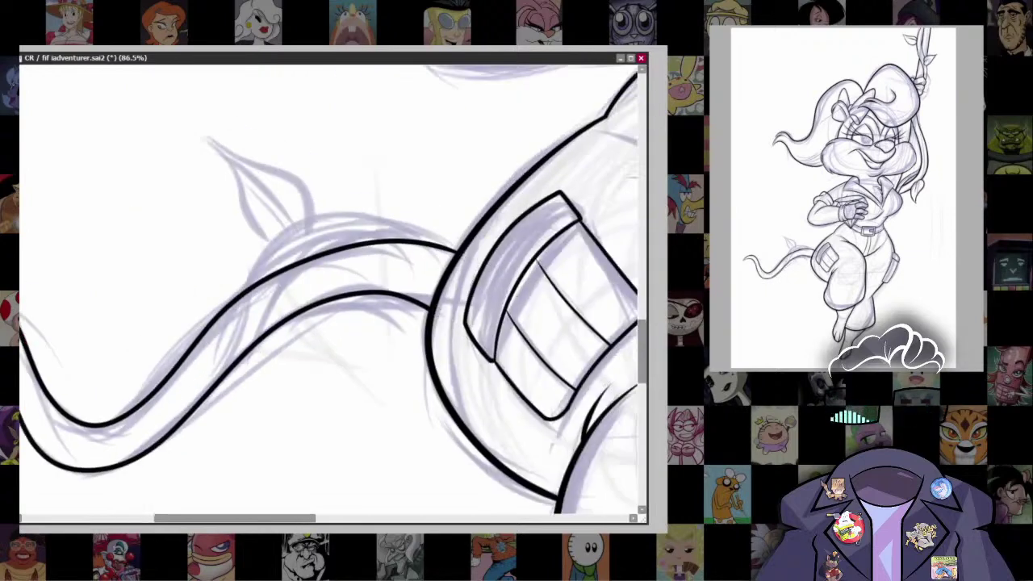
scroll(491, 287, "down", 4)
scroll(406, 343, "up", 3)
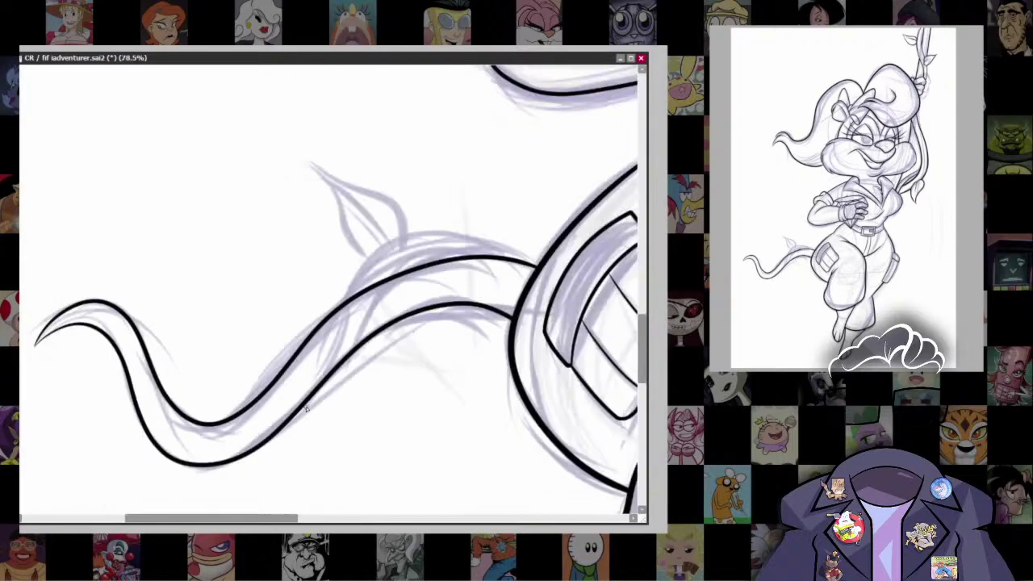
Step: Ink both edges of the thinner strand that twists around the trailing vine, using a smaller brush
key("bracketleft")
mouse_move(338, 319)
left_mouse_down()
mouse_move(423, 229)
mouse_move(537, 254)
left_mouse_up()
left_click_drag(459, 344, 450, 307)
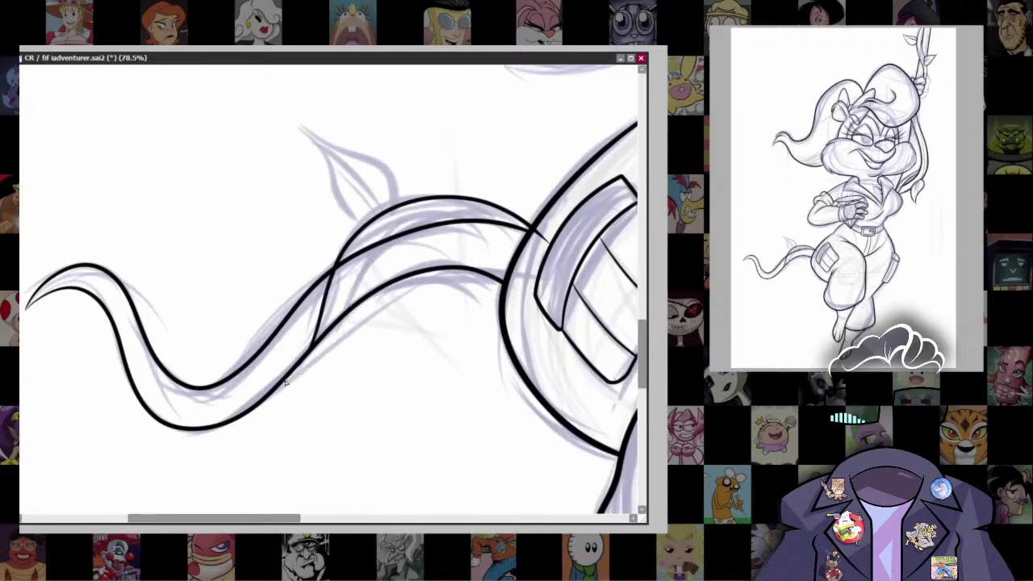
mouse_move(287, 381)
left_mouse_down()
mouse_move(352, 290)
mouse_move(428, 216)
left_mouse_up()
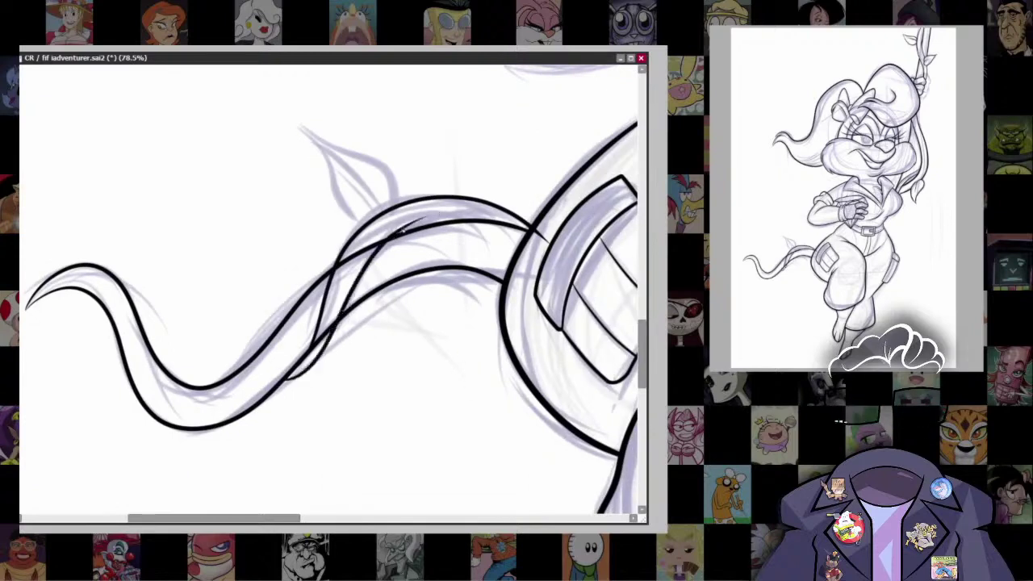
key("ctrl+z")
left_click_drag(304, 376, 409, 228)
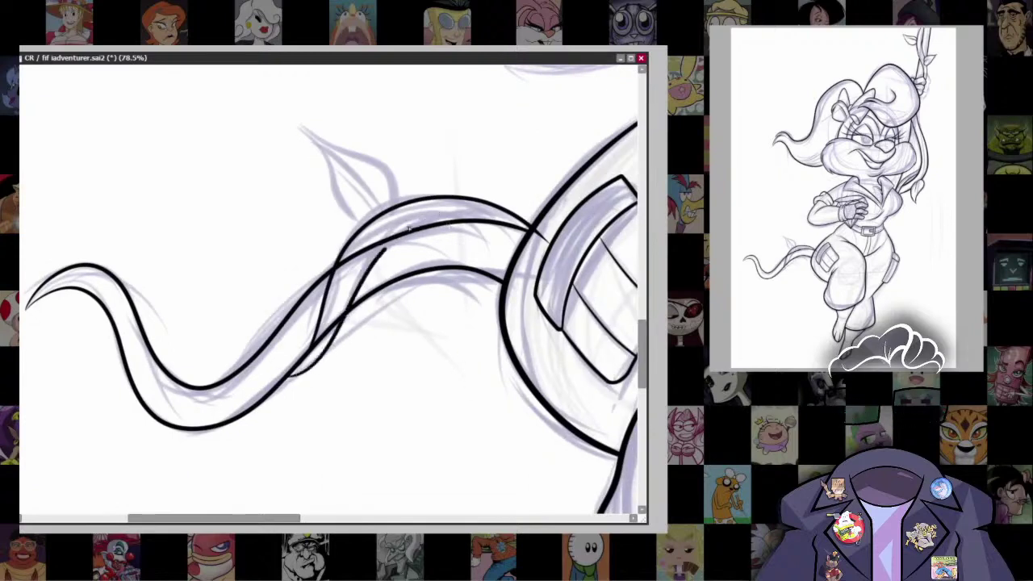
key("ctrl+z")
mouse_move(338, 336)
left_mouse_down()
mouse_move(368, 270)
mouse_move(434, 225)
left_mouse_up()
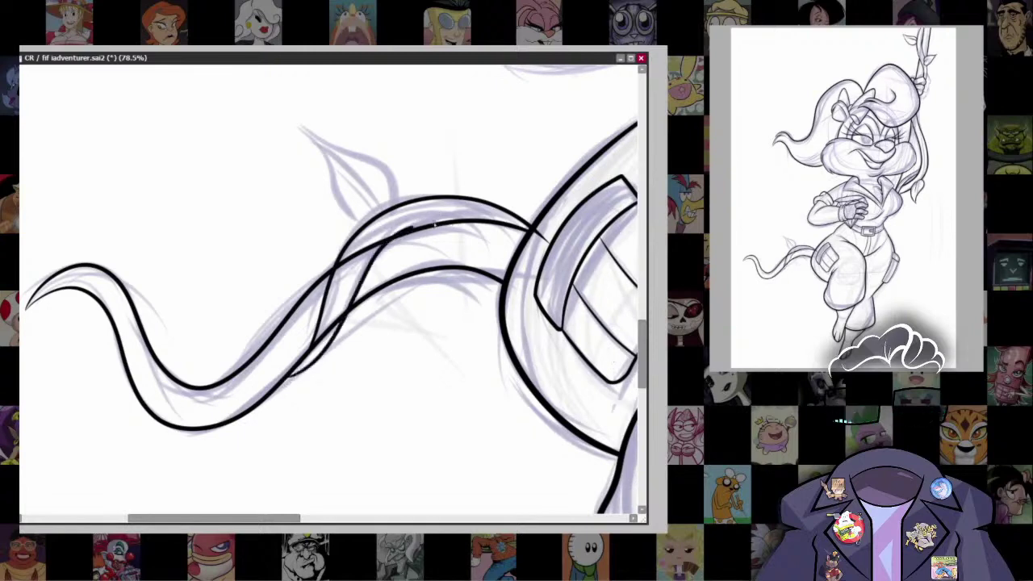
Step: Erase the line ends overshooting into the trousers and the vine lines hidden beneath the crossing strand
scroll(444, 339, "up", 2)
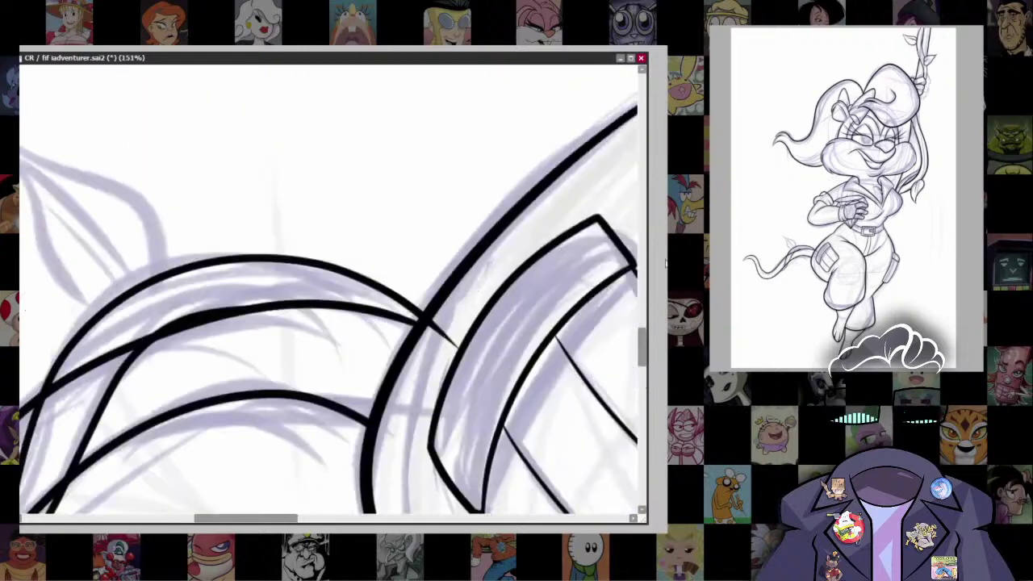
left_click_drag(442, 331, 576, 203)
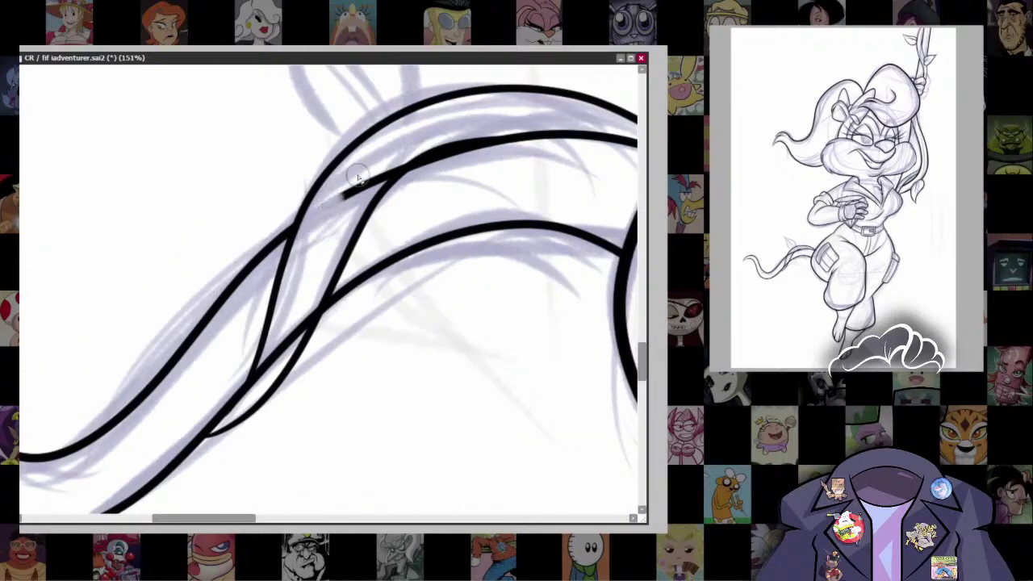
mouse_move(279, 353)
left_mouse_down()
mouse_move(288, 322)
mouse_move(267, 379)
mouse_move(293, 315)
left_mouse_up()
left_click_drag(229, 420, 335, 241)
scroll(266, 414, "up", 4)
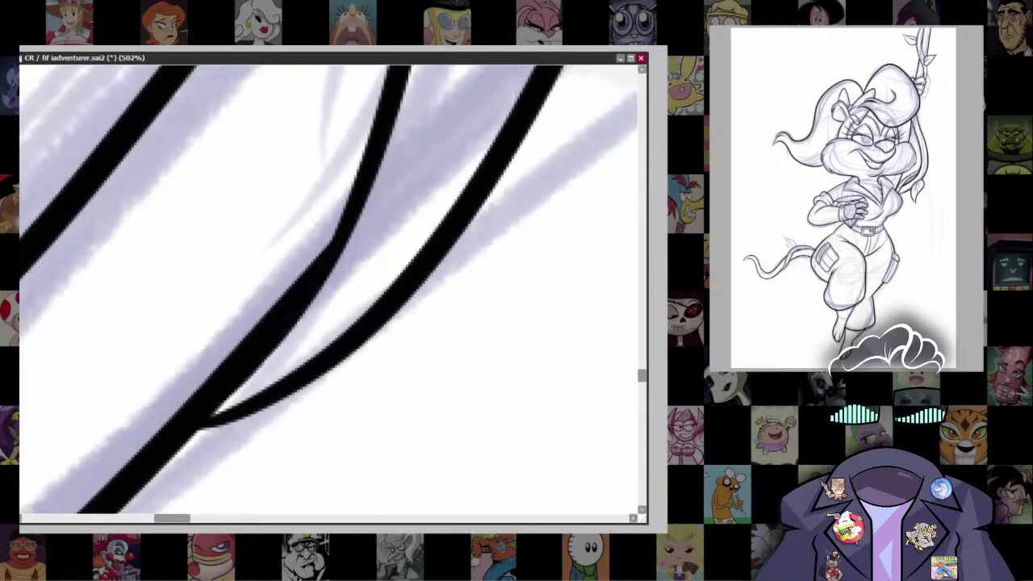
scroll(394, 409, "down", 4)
scroll(395, 408, "up", 2)
scroll(395, 408, "down", 5)
scroll(395, 409, "up", 2)
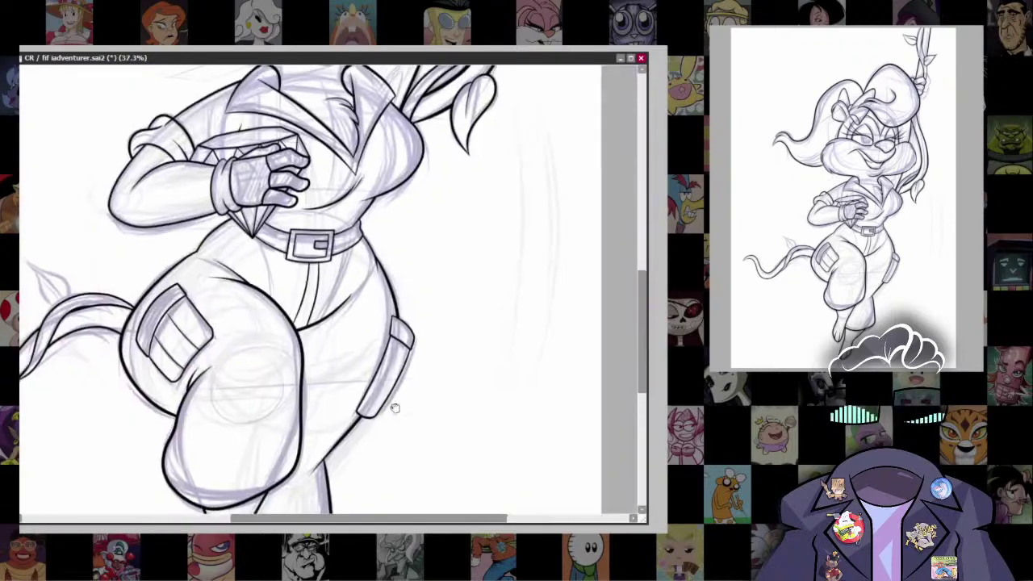
Step: Reduce the brush size and ink both outer edges of the pointed leaf on top of the trailing vine
scroll(395, 409, "up", 2)
scroll(346, 290, "up", 4)
key("bracketleft")
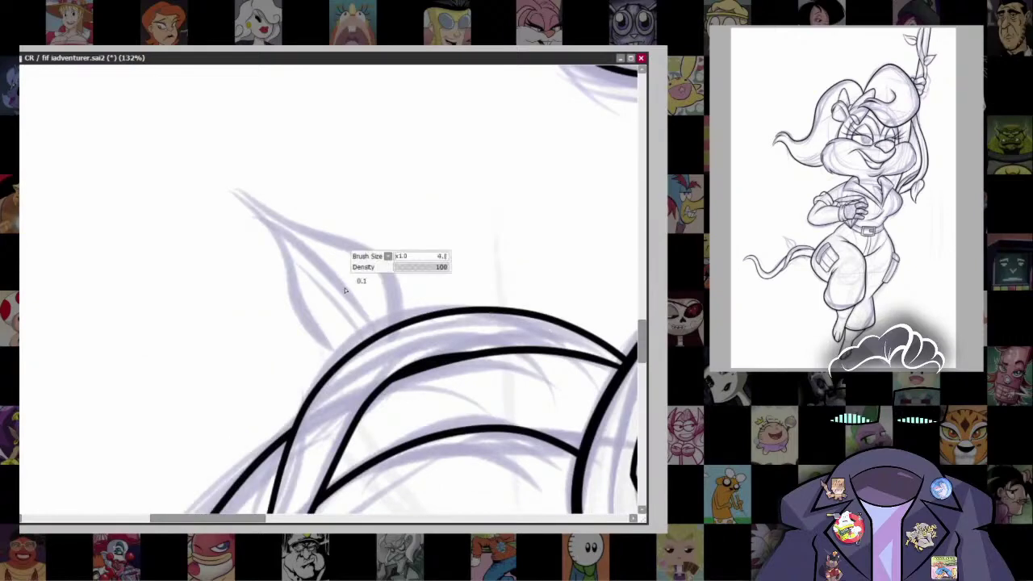
mouse_move(237, 190)
left_mouse_down()
mouse_move(266, 211)
mouse_move(302, 342)
mouse_move(349, 353)
left_mouse_up()
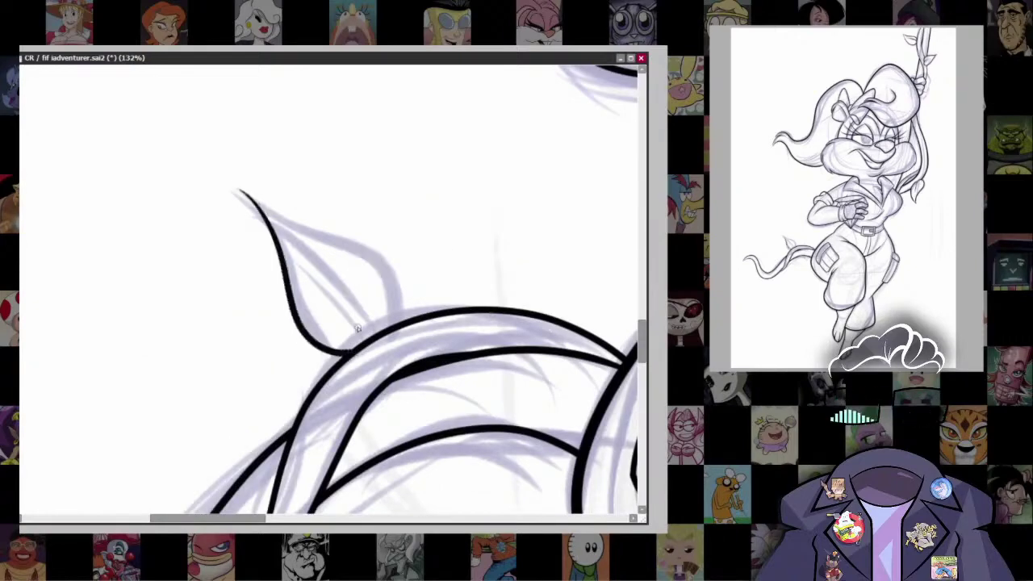
mouse_move(239, 190)
left_mouse_down()
mouse_move(366, 235)
mouse_move(401, 320)
left_mouse_up()
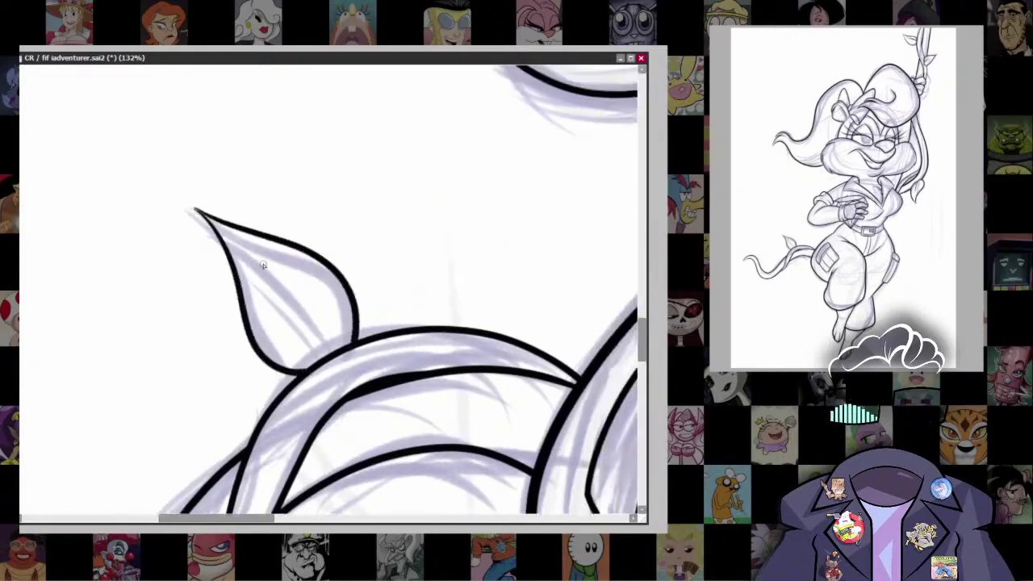
Step: Ink the leaf's curved central vein and clean up the overshooting line at the leaf's tip
mouse_move(236, 240)
left_mouse_down()
mouse_move(331, 356)
mouse_move(331, 336)
mouse_move(337, 355)
left_mouse_up()
key("ctrl+z")
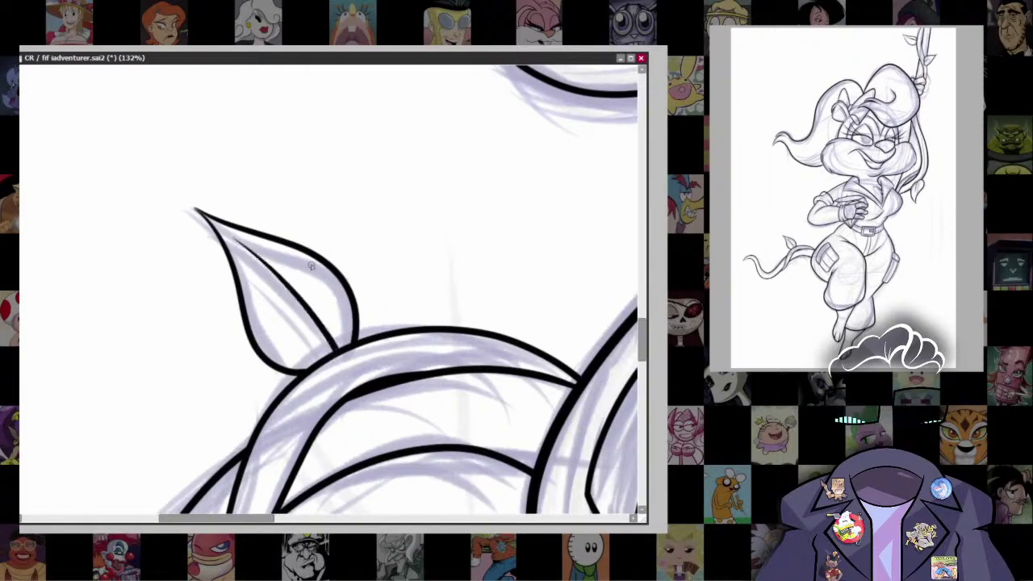
scroll(311, 267, "up", 2)
scroll(207, 276, "up", 4)
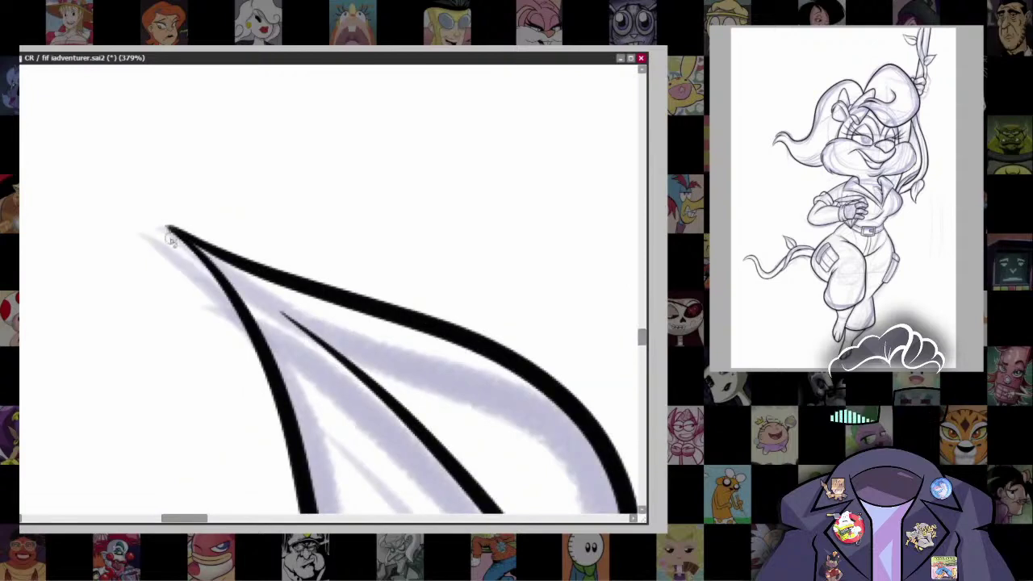
scroll(332, 291, "down", 4)
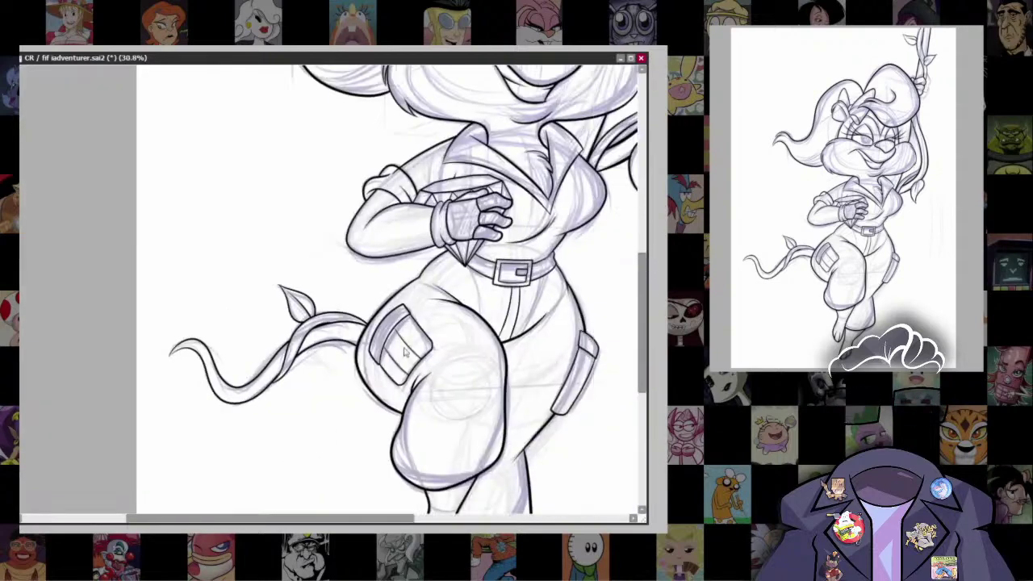
Step: Place an ellipse ruler over the sketched iris of the larger eye and tilt it to match the sketch
scroll(394, 393, "up", 4)
left_click_drag(394, 393, 328, 384)
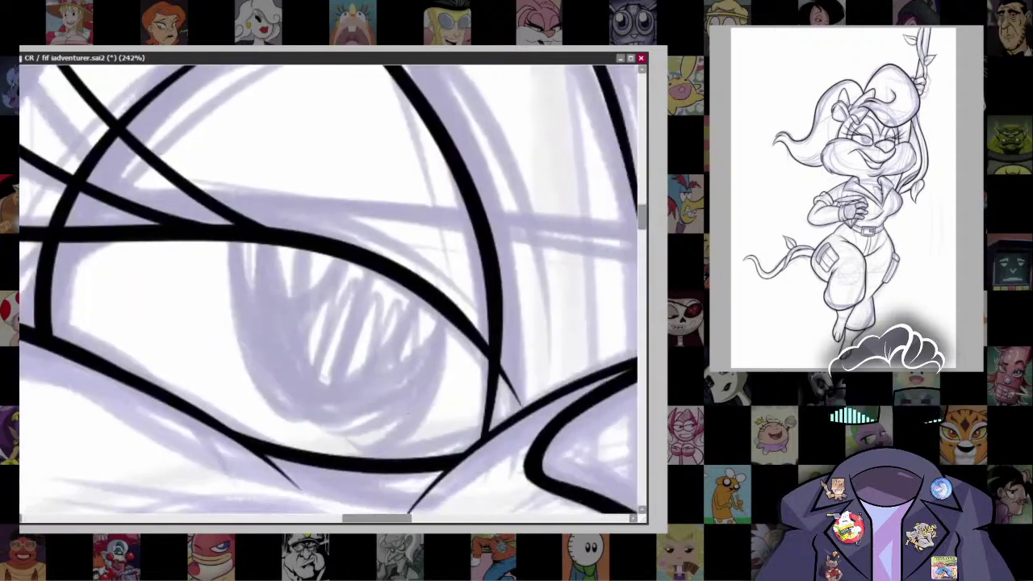
left_click_drag(437, 347, 424, 335)
key("ctrl+t")
mouse_move(307, 188)
left_mouse_down()
mouse_move(295, 202)
mouse_move(293, 150)
left_mouse_up()
key("Return")
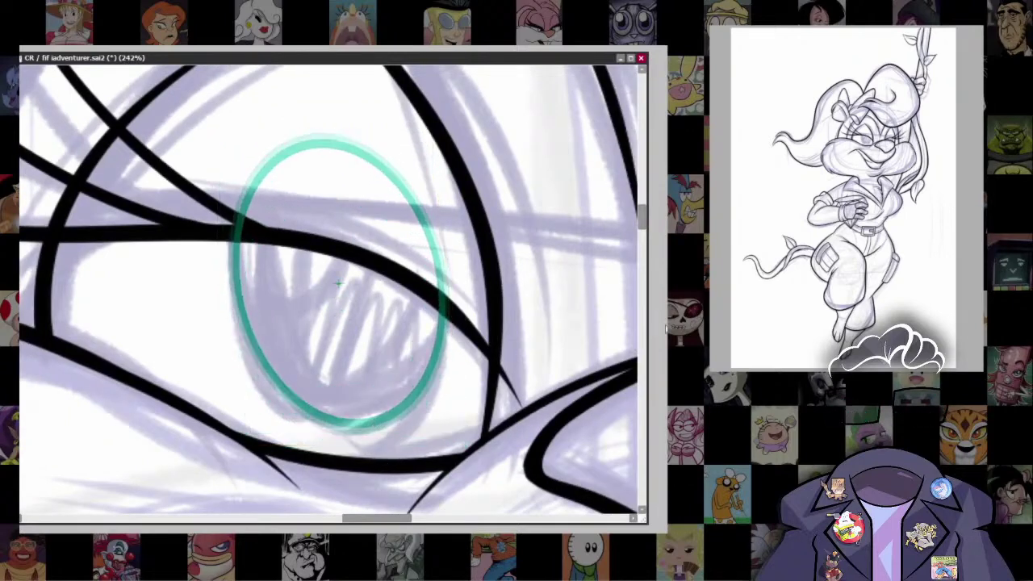
Step: Trace the iris outline below the upper eyelid along the ellipse ruler and remove the ruler
mouse_move(231, 242)
left_mouse_down()
mouse_move(320, 414)
mouse_move(449, 283)
left_mouse_up()
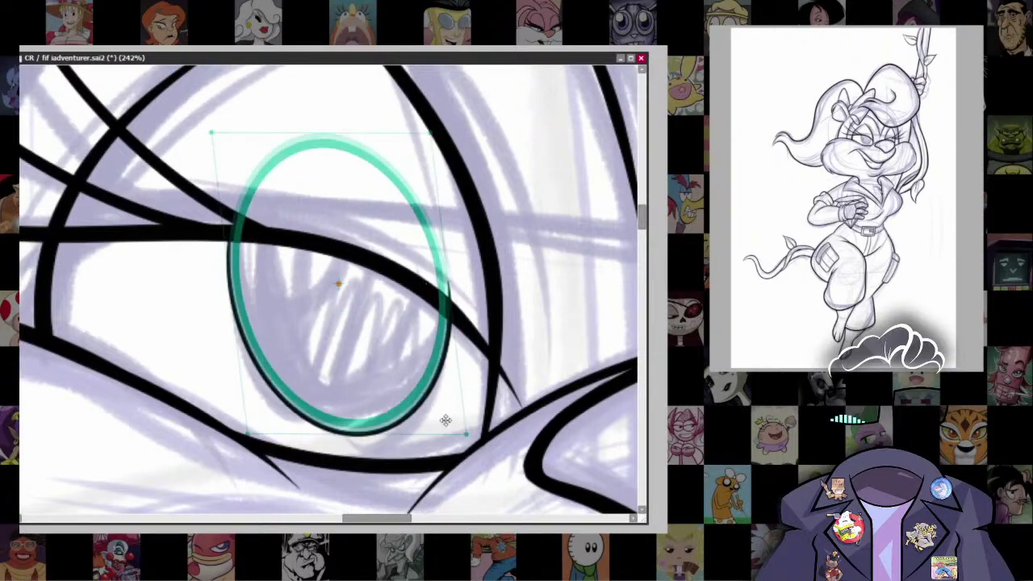
key("Delete")
scroll(454, 305, "down", 1)
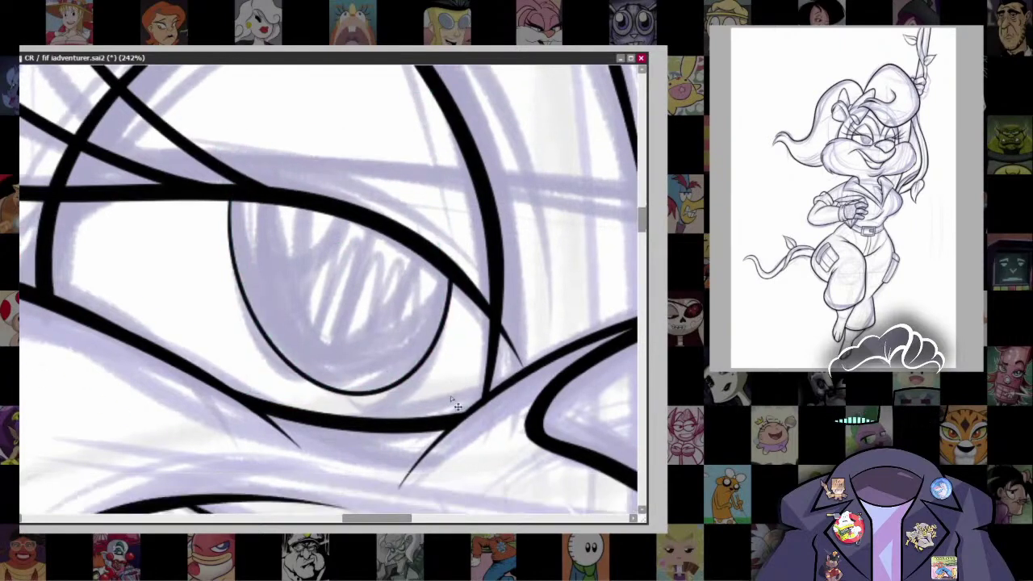
Step: Place a small ellipse ruler over the sketched highlight in the upper corner of the larger eye's iris
key("ctrl+z")
key("ctrl+t")
left_click_drag(449, 363, 369, 289)
left_click_drag(339, 241, 296, 232)
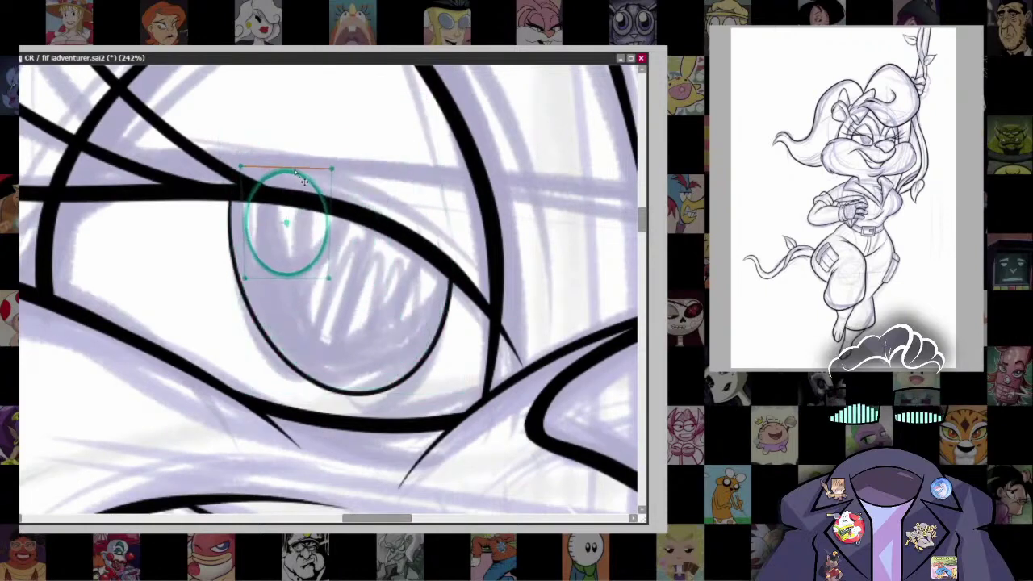
key("Return")
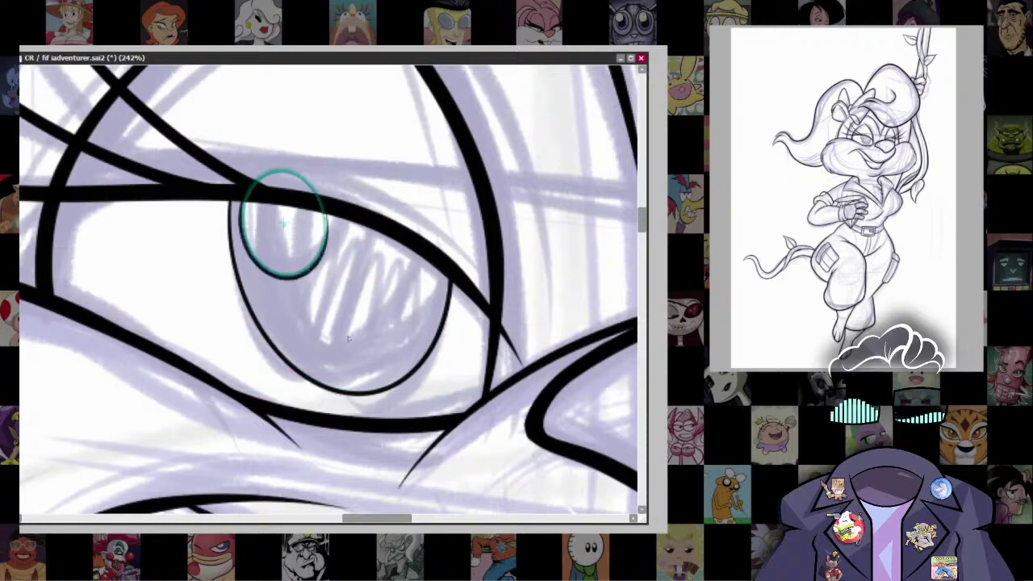
Step: Reshape the ellipse ruler into a flatter oval, trace the iris highlight below the upper eyelid and remove the ruler
left_click_drag(253, 224, 263, 240)
key("ctrl+t")
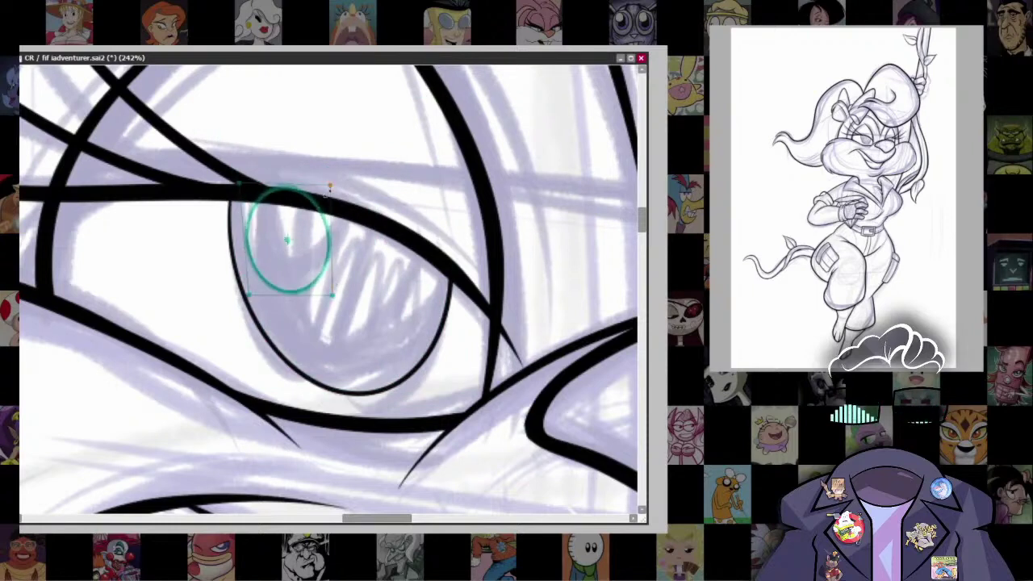
left_click_drag(331, 291, 357, 274)
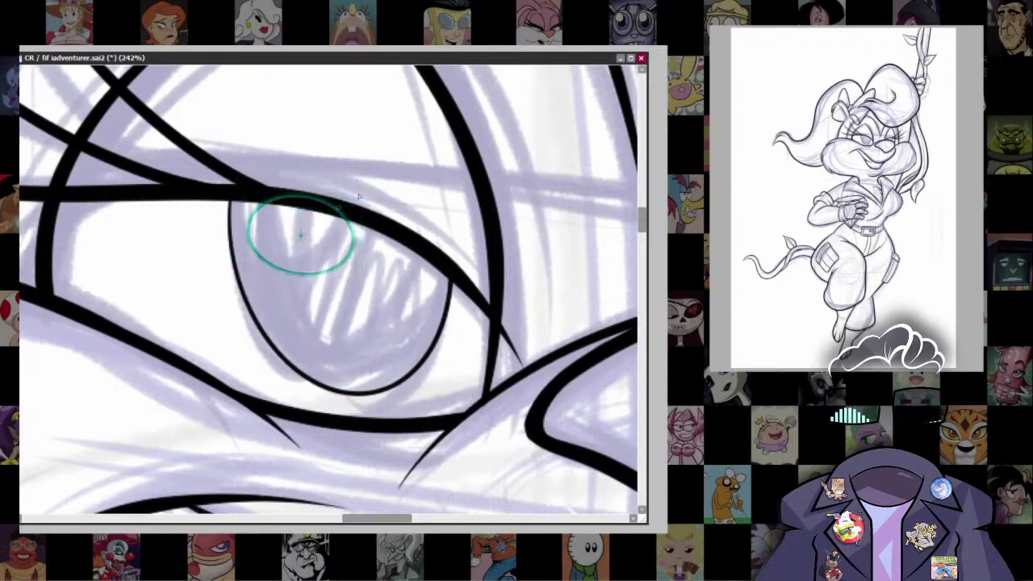
mouse_move(353, 194)
left_mouse_down()
mouse_move(281, 231)
mouse_move(325, 219)
mouse_move(311, 260)
mouse_move(244, 236)
mouse_move(264, 204)
left_mouse_up()
key("Return")
key("Delete")
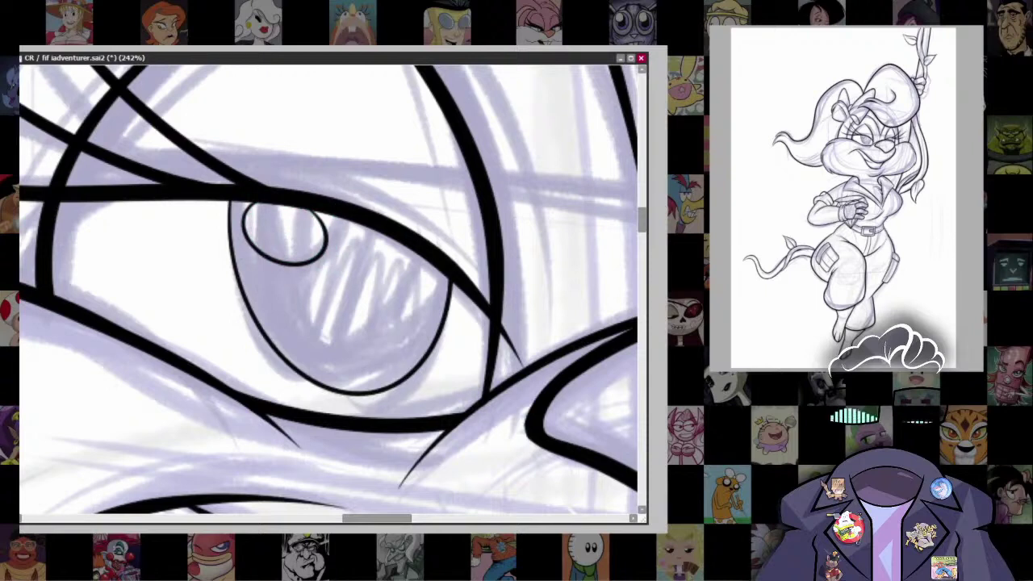
Step: Fill the larger eye's iris black around the highlight and round off the highlight's upper edge with a smaller brush
left_click(347, 323)
left_click(347, 323)
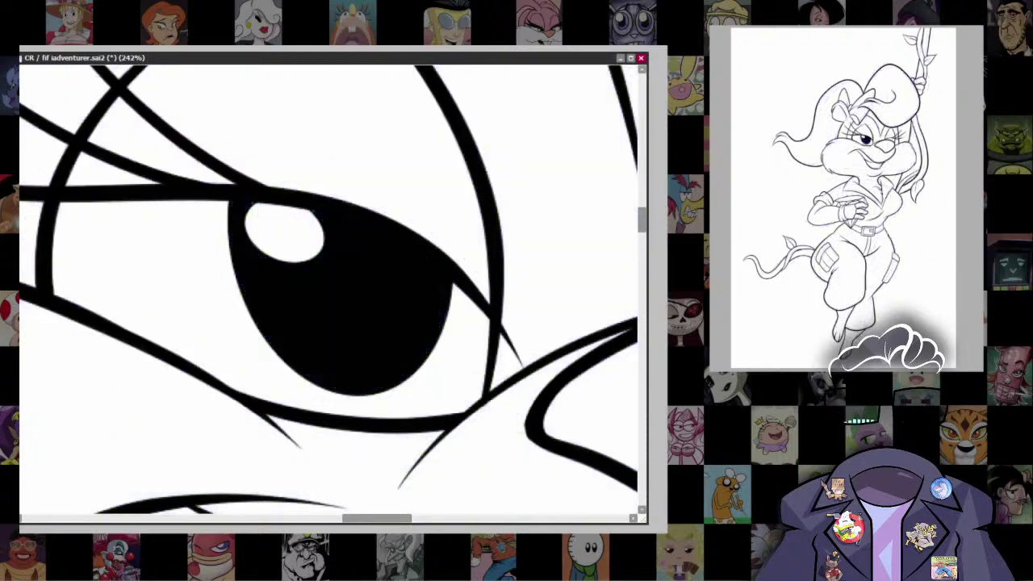
scroll(330, 236, "down", 5)
scroll(329, 236, "up", 6)
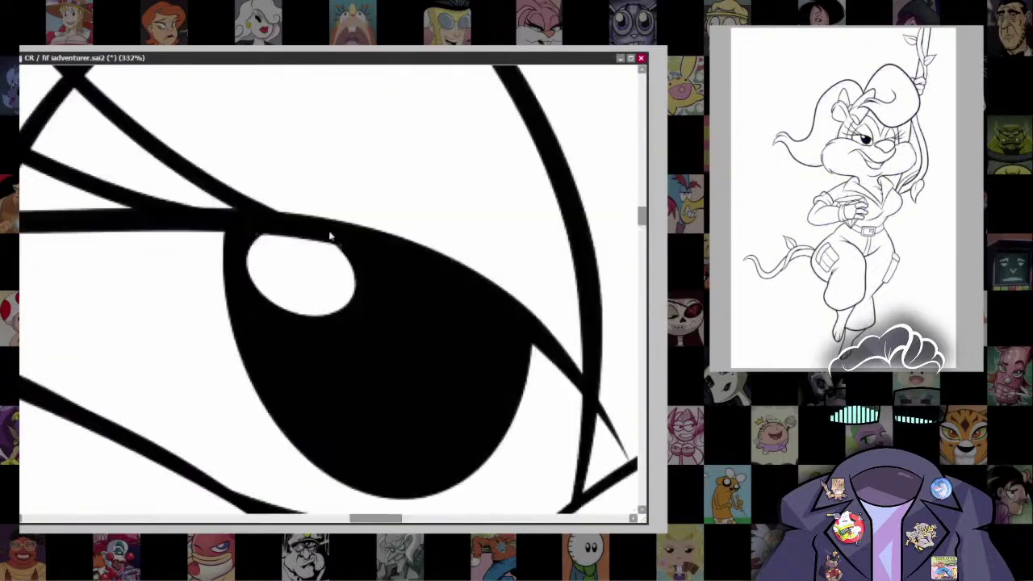
scroll(329, 236, "up", 2)
key("bracketleft")
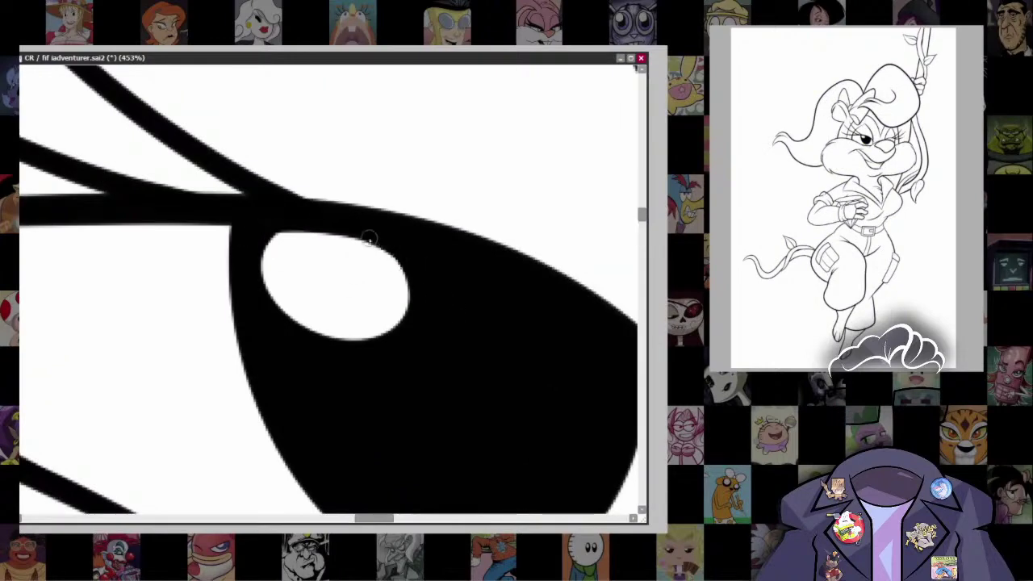
scroll(582, 342, "down", 10)
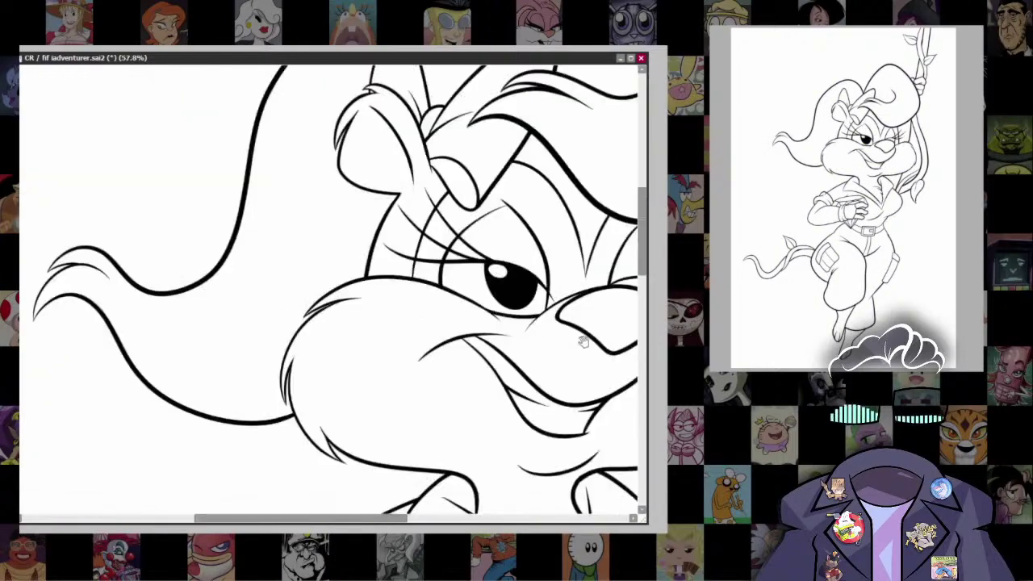
Step: Ink both curved side edges of the smaller eye's iris between the upper eyelid and the nose
scroll(582, 342, "up", 8)
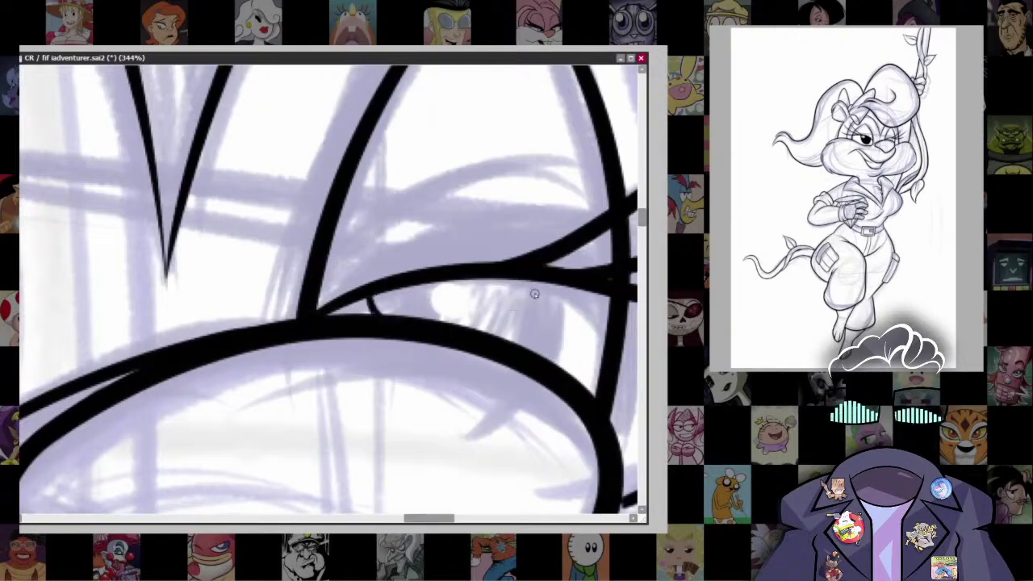
mouse_move(565, 287)
left_mouse_down()
mouse_move(534, 357)
mouse_move(552, 308)
mouse_move(557, 334)
mouse_move(534, 362)
left_mouse_up()
key("ctrl+z")
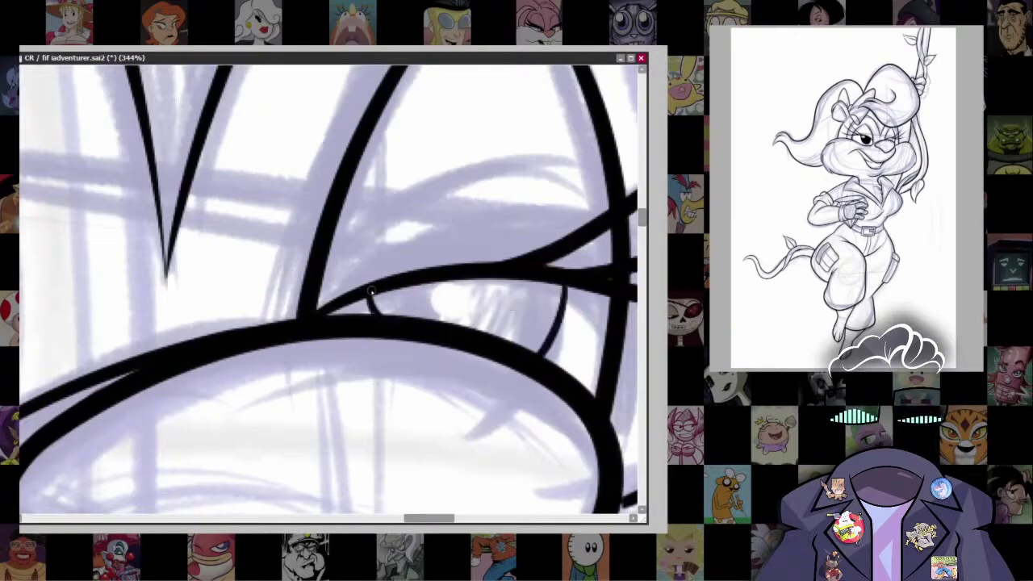
scroll(511, 321, "down", 4)
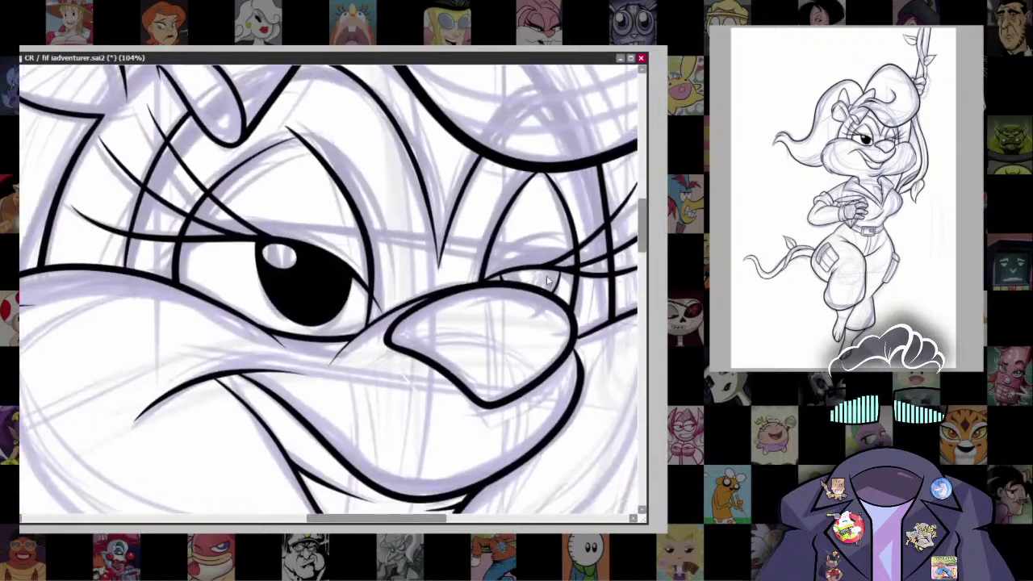
scroll(512, 322, "up", 3)
scroll(512, 321, "up", 2)
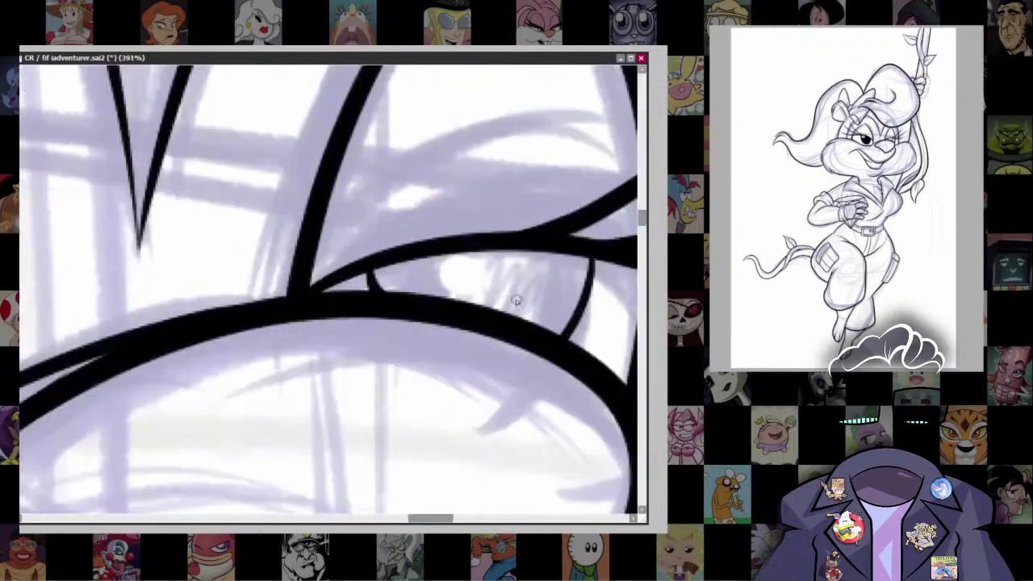
Step: Outline a small oval highlight in the smaller eye's iris and fill the rest of the iris black
key("ctrl+z")
mouse_move(436, 290)
left_mouse_down()
mouse_move(440, 256)
mouse_move(424, 292)
mouse_move(452, 257)
mouse_move(557, 298)
left_mouse_up()
left_click(468, 279)
scroll(558, 270, "down", 10)
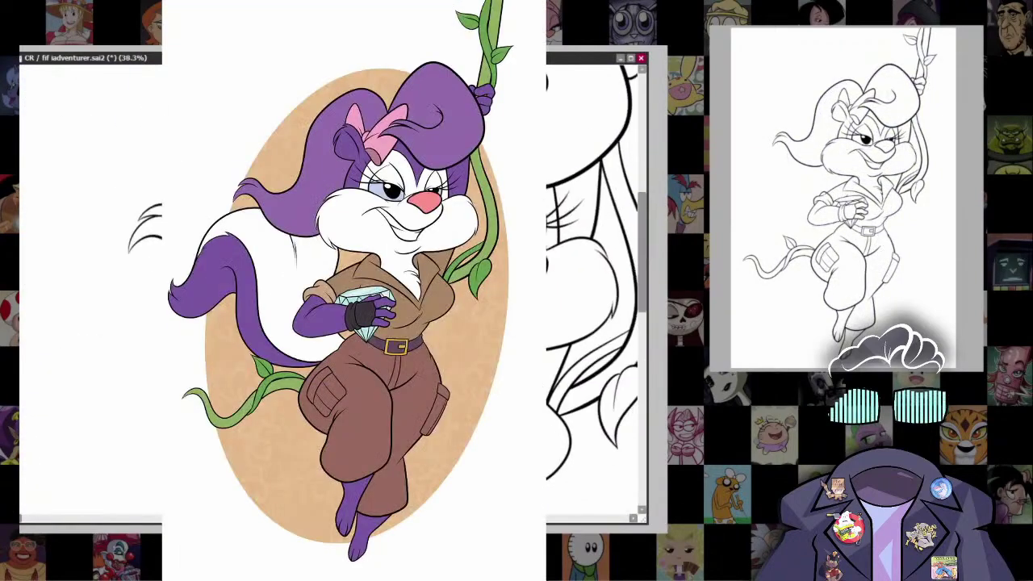
Step: Ink thin eyelid crease lines above the corners of the smaller eye and the inner corner of the larger eye
scroll(558, 269, "up", 8)
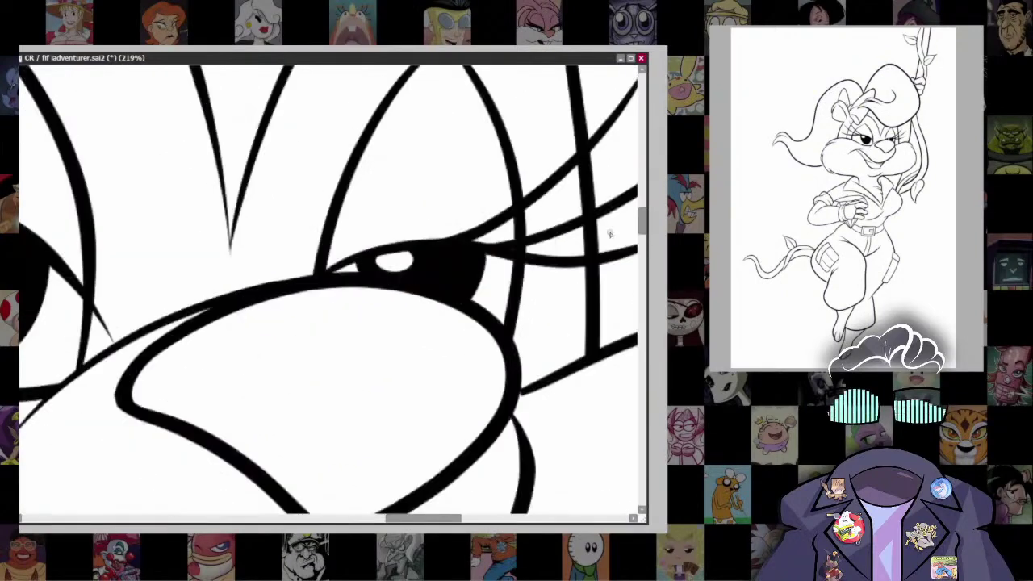
scroll(421, 282, "down", 6)
scroll(421, 283, "down", 3)
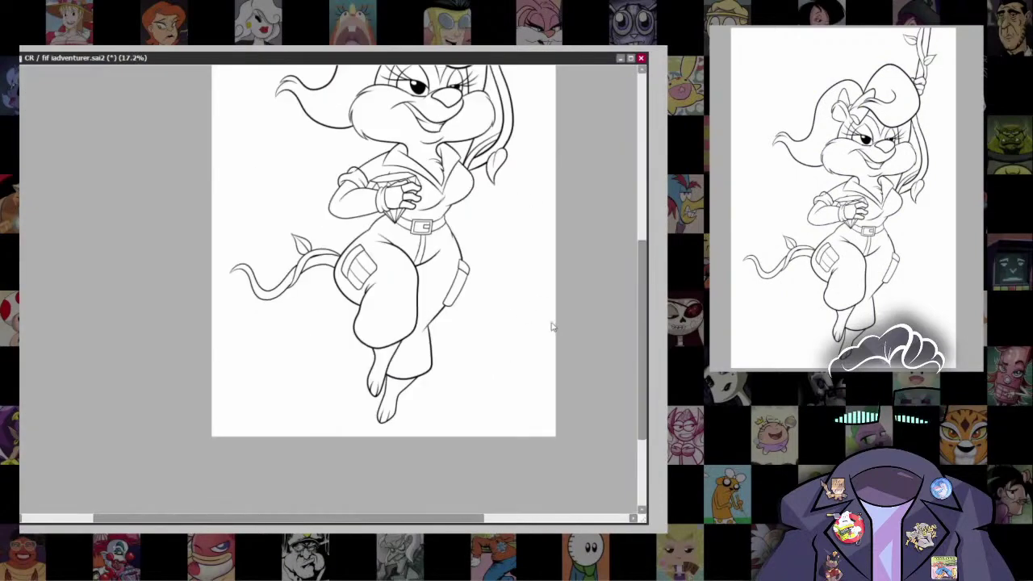
scroll(421, 94, "up", 8)
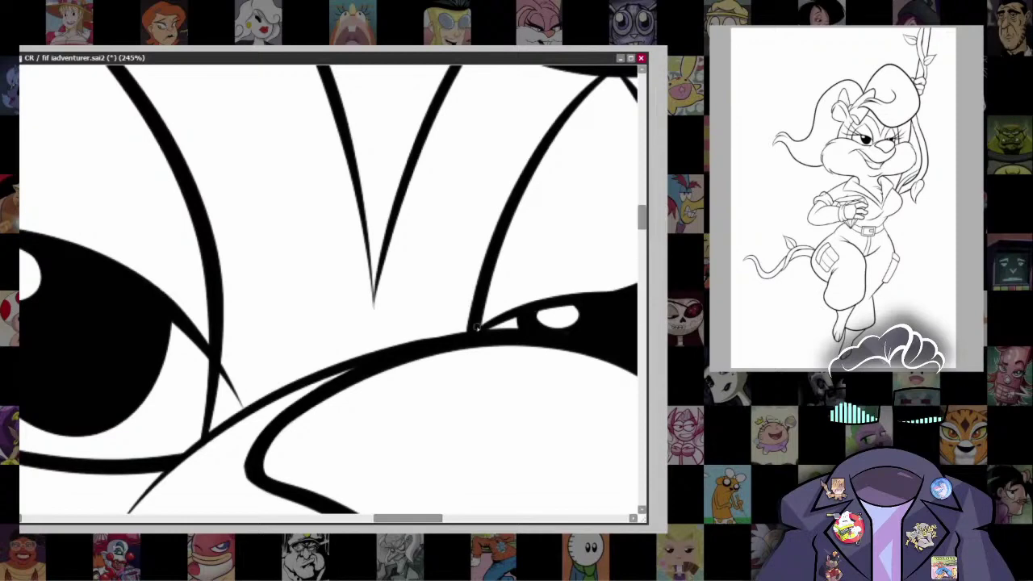
scroll(475, 334, "right", 5)
scroll(424, 369, "up", 1)
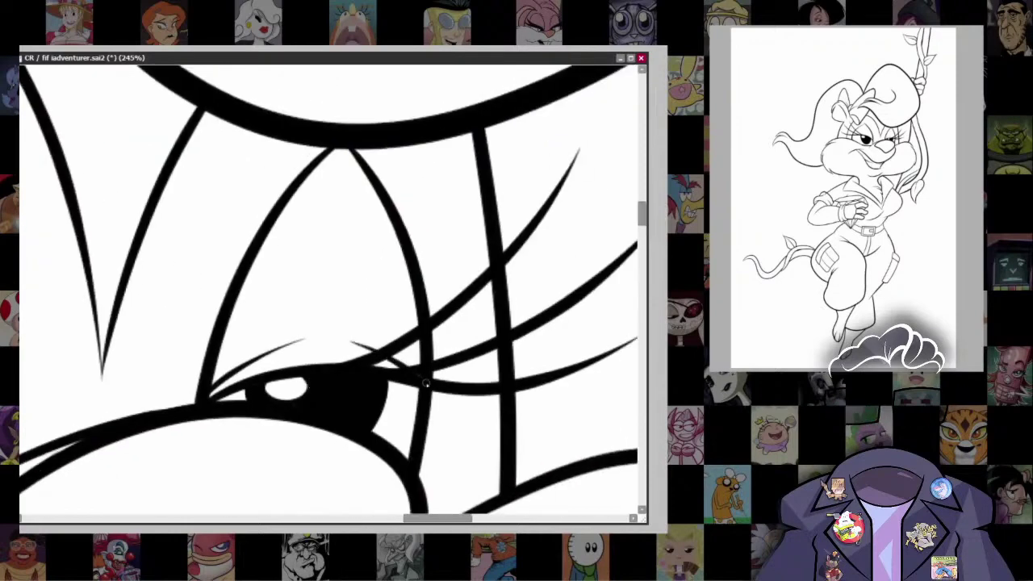
scroll(427, 384, "left", 4)
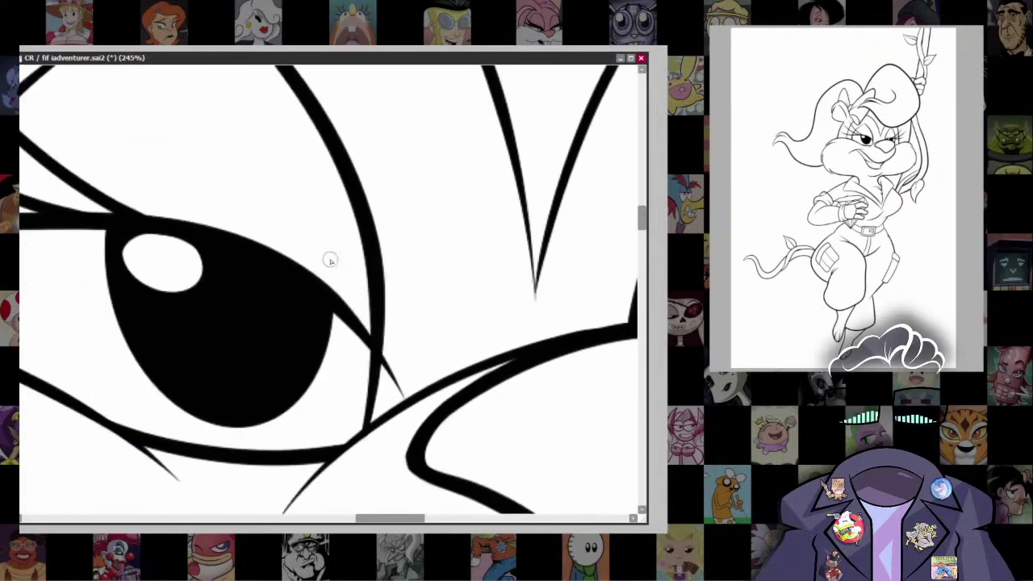
scroll(583, 288, "left", 4)
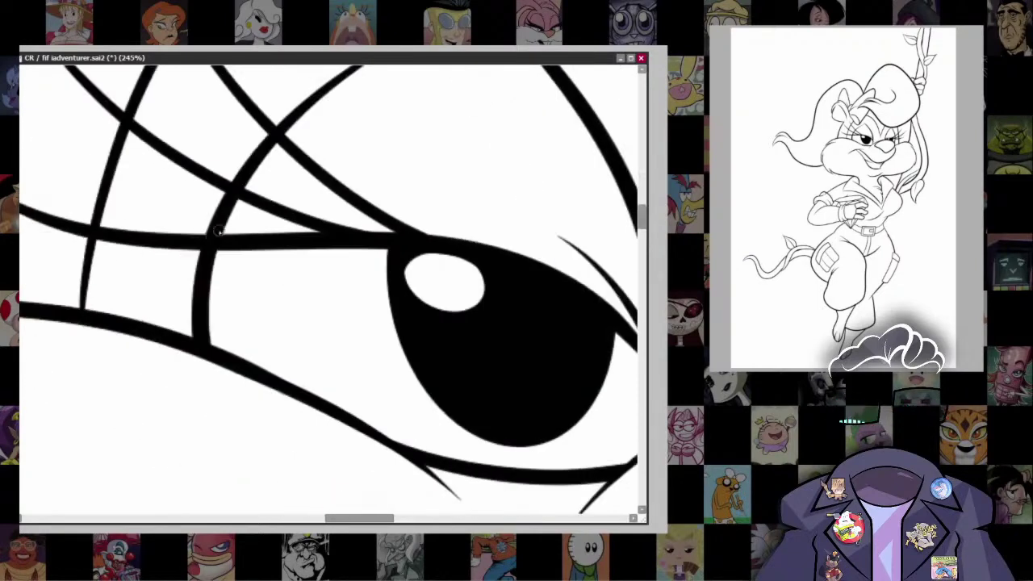
scroll(521, 277, "down", 8)
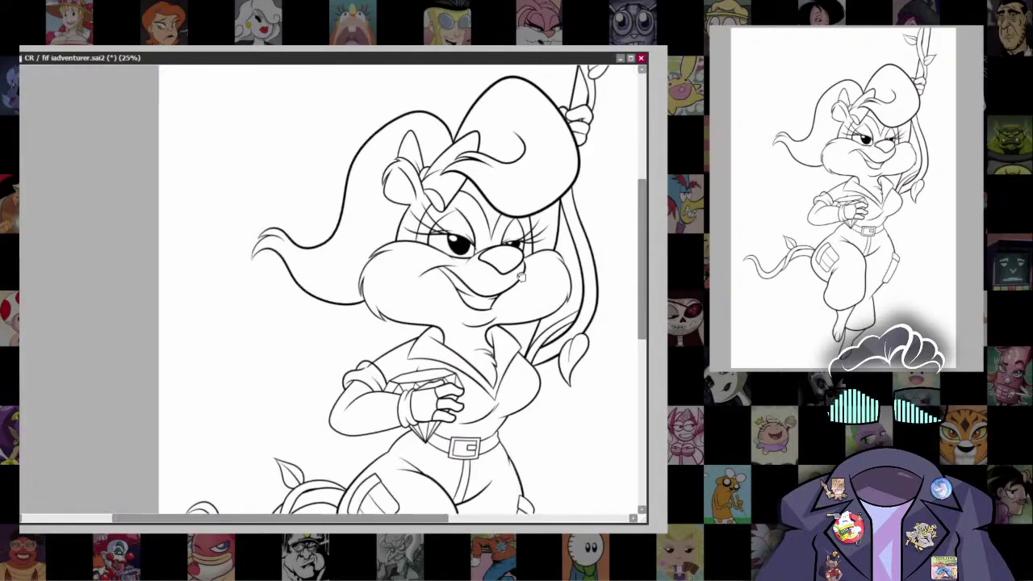
Step: Set the brush size to 4 and ink a thin fold line just inside the outer edge of the far leg's pocket
scroll(521, 277, "down", 2)
scroll(484, 353, "up", 1)
scroll(625, 349, "down", 1)
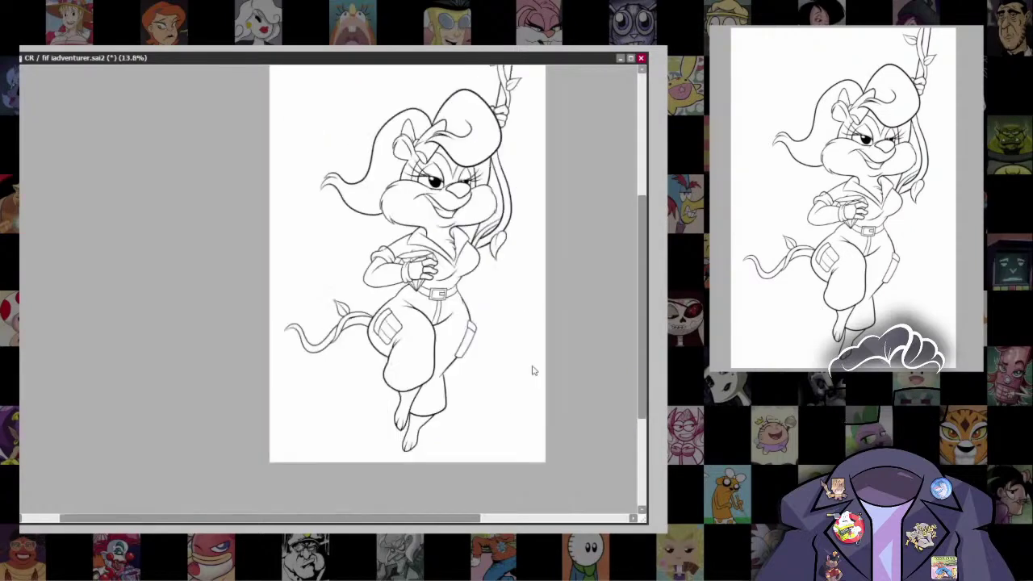
scroll(497, 347, "up", 2)
scroll(471, 320, "up", 8)
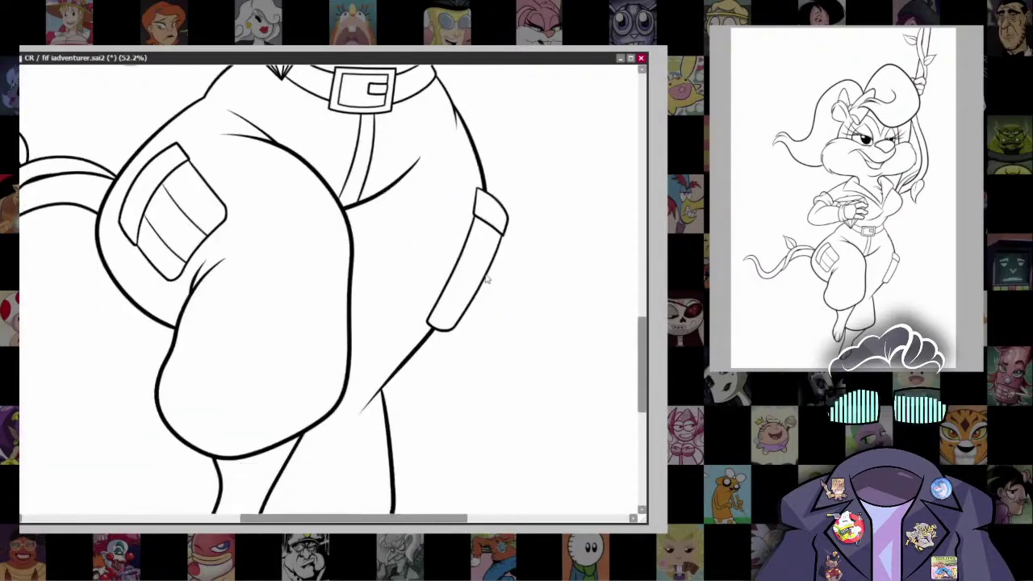
scroll(464, 332, "down", 2)
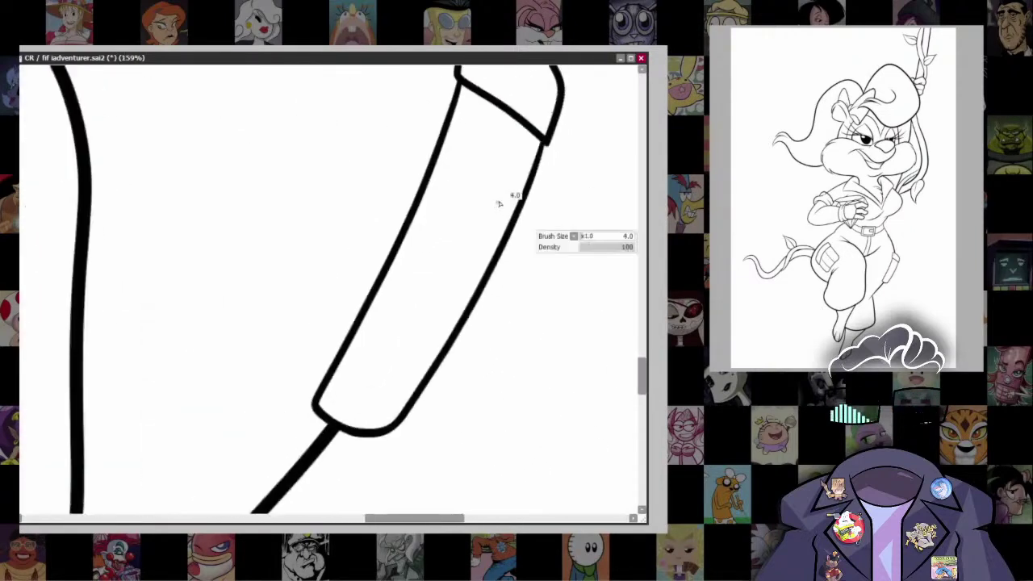
mouse_move(530, 133)
left_mouse_down()
mouse_move(514, 185)
mouse_move(364, 434)
left_mouse_up()
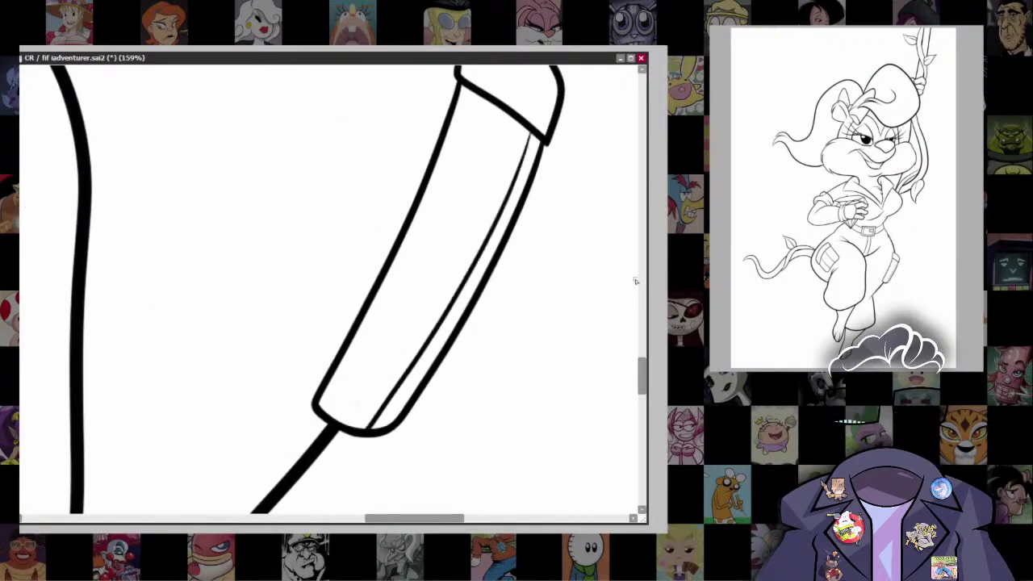
scroll(636, 281, "down", 10)
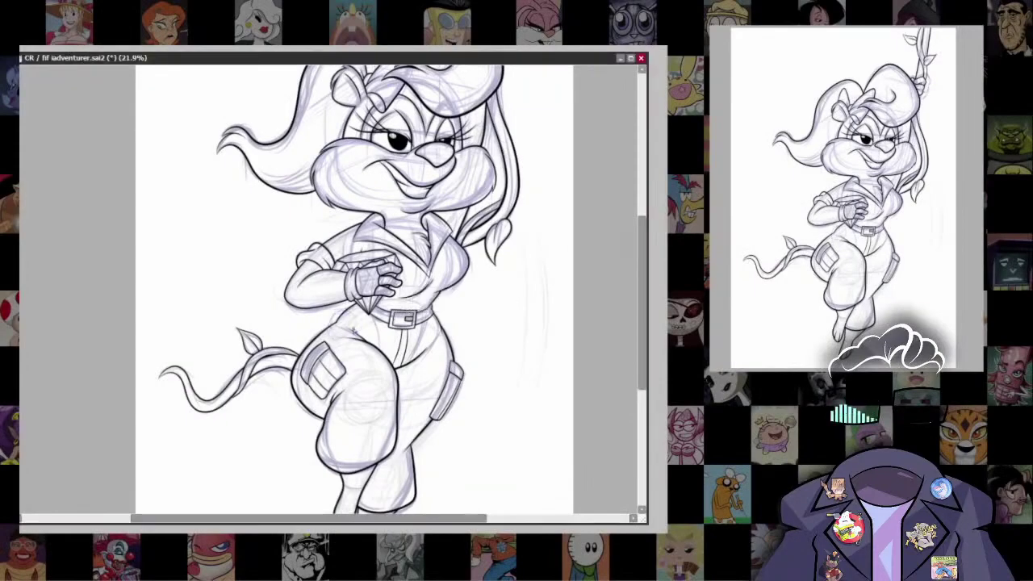
Step: Place a perspective ruler over the character, move its corner points and sketch straight guide lines for the tail behind the back
scroll(342, 325, "up", 2)
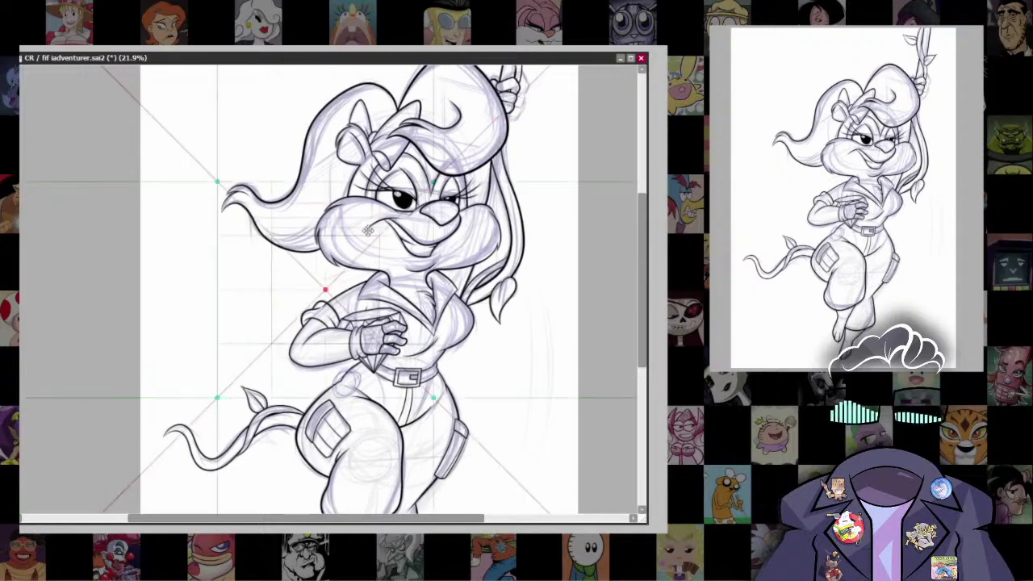
left_click_drag(554, 124, 471, 145)
left_click_drag(476, 299, 466, 226)
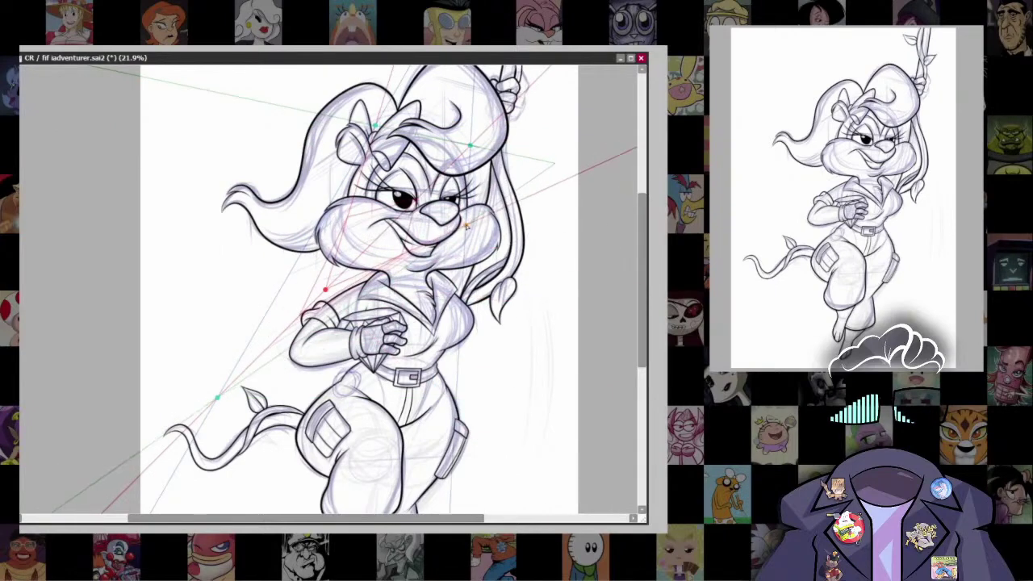
mouse_move(224, 394)
left_mouse_down()
mouse_move(322, 293)
mouse_move(331, 296)
mouse_move(150, 415)
mouse_move(62, 296)
mouse_move(296, 349)
mouse_move(315, 195)
mouse_move(311, 329)
left_mouse_up()
mouse_move(292, 482)
left_mouse_down()
mouse_move(51, 312)
mouse_move(143, 265)
mouse_move(153, 241)
mouse_move(203, 291)
mouse_move(189, 311)
mouse_move(242, 315)
mouse_move(152, 243)
mouse_move(209, 323)
mouse_move(226, 315)
mouse_move(238, 281)
mouse_move(230, 375)
mouse_move(228, 238)
mouse_move(230, 274)
mouse_move(229, 242)
mouse_move(251, 283)
left_mouse_up()
mouse_move(376, 388)
left_mouse_down()
mouse_move(395, 350)
mouse_move(425, 371)
left_mouse_up()
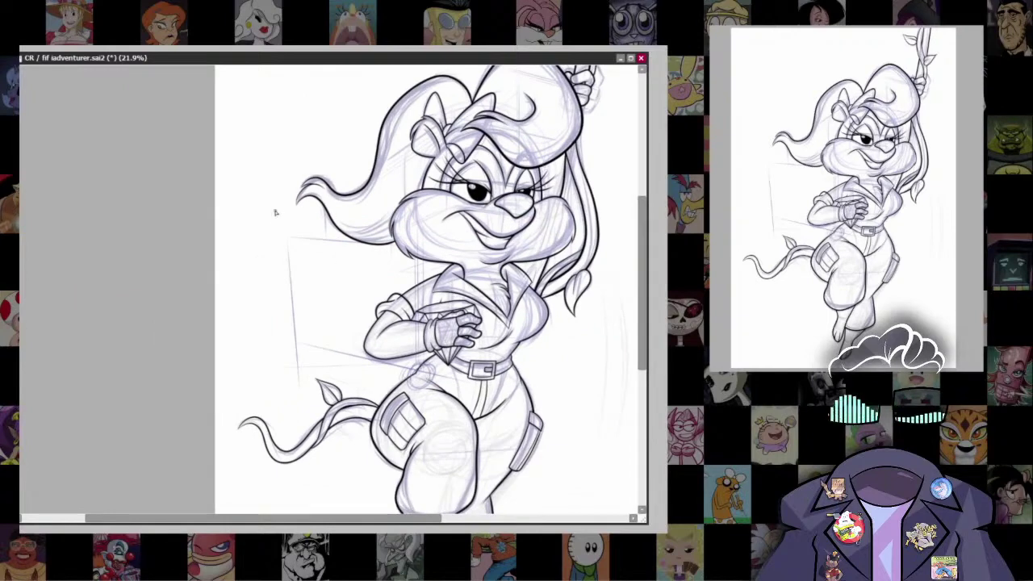
Step: Rough in the inner and outer curves of the tail behind the character's back over the guide lines
mouse_move(257, 279)
left_mouse_down()
mouse_move(344, 214)
mouse_move(247, 264)
mouse_move(261, 251)
mouse_move(384, 394)
left_mouse_up()
mouse_move(258, 243)
left_mouse_down()
mouse_move(289, 231)
mouse_move(390, 229)
left_mouse_up()
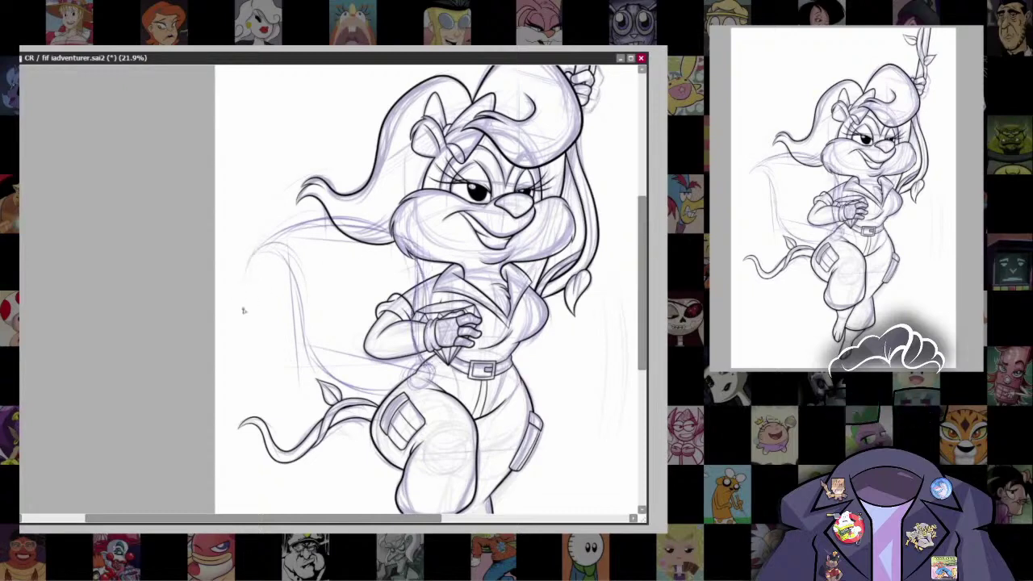
left_click_drag(307, 216, 246, 294)
key("ctrl+z")
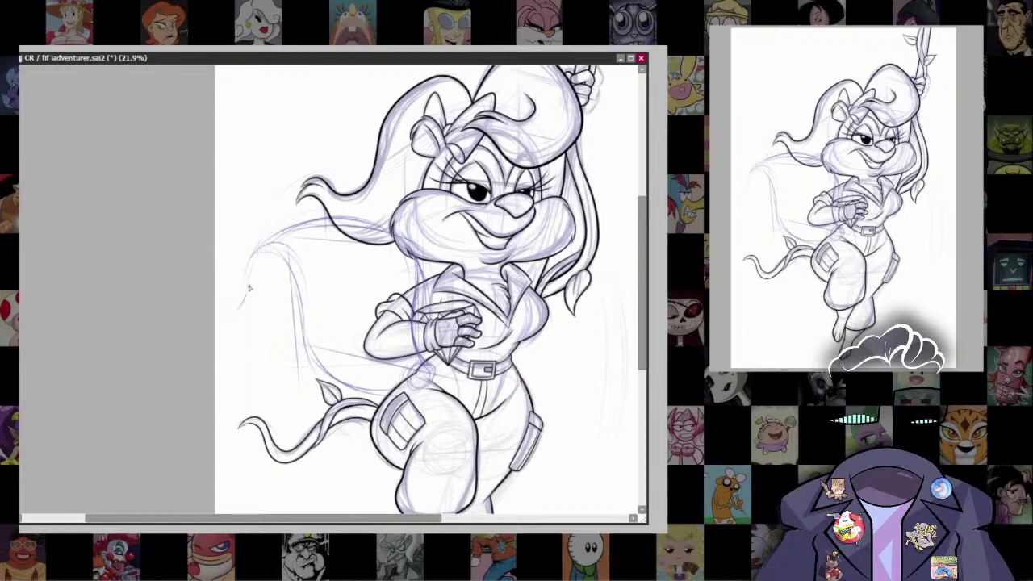
Step: Sketch the tail's outer curve down to a pointed, upswept tip and darken its inner curve toward the hip
left_click_drag(356, 212, 248, 294)
left_click_drag(310, 221, 236, 313)
left_click_drag(300, 321, 294, 285)
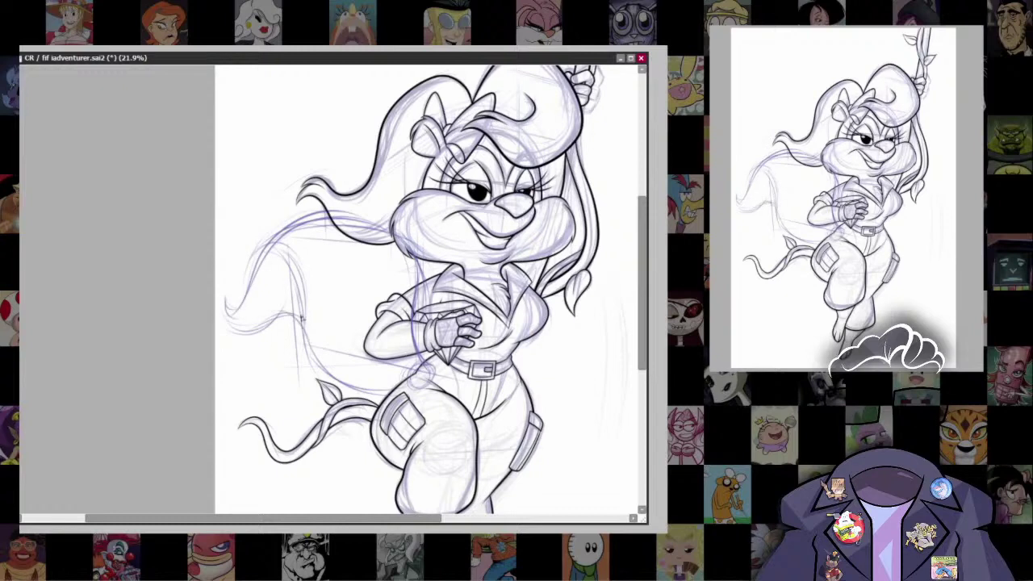
left_click_drag(303, 321, 380, 396)
key("Delete")
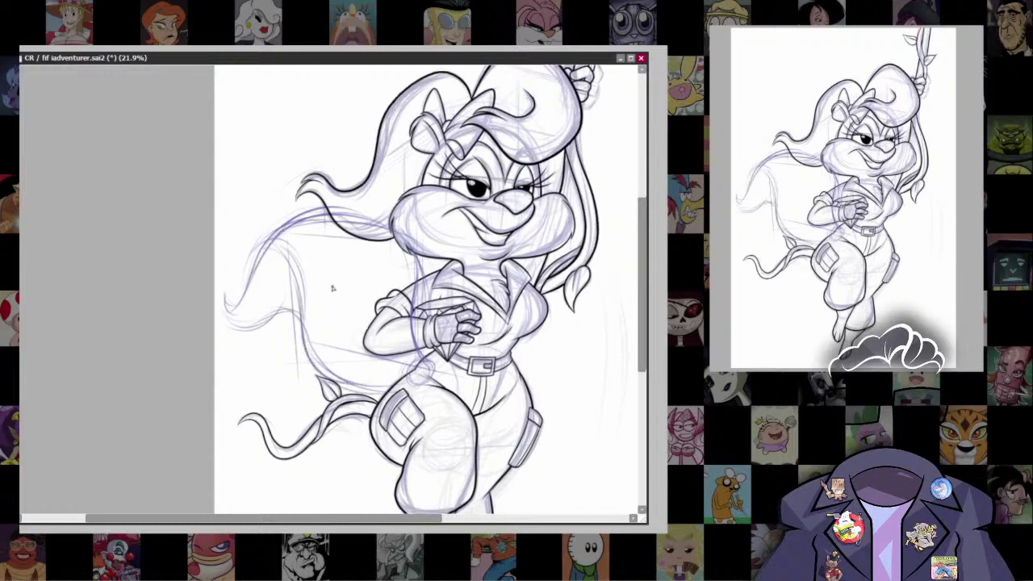
key("alt+Tab")
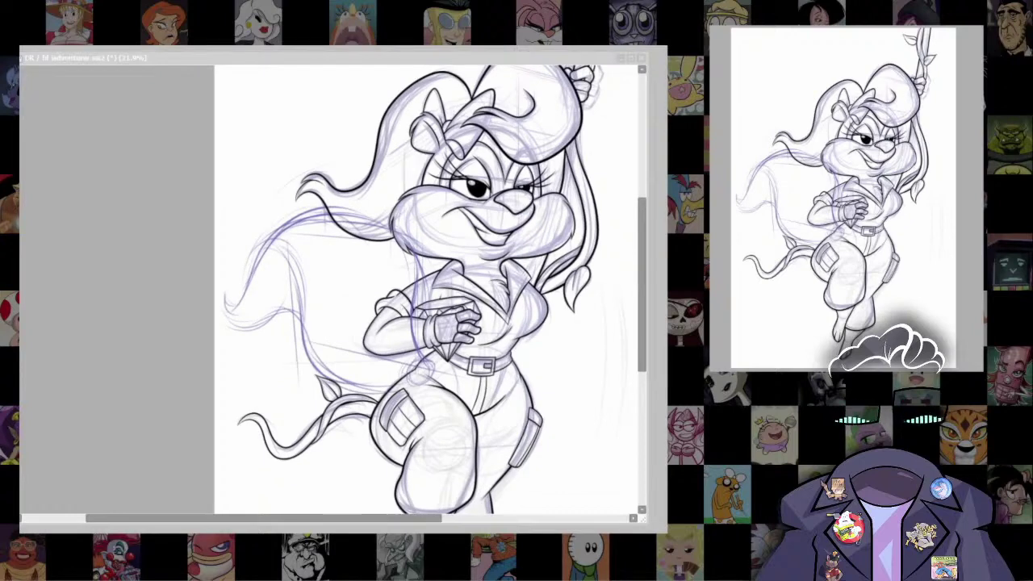
key("alt+Tab")
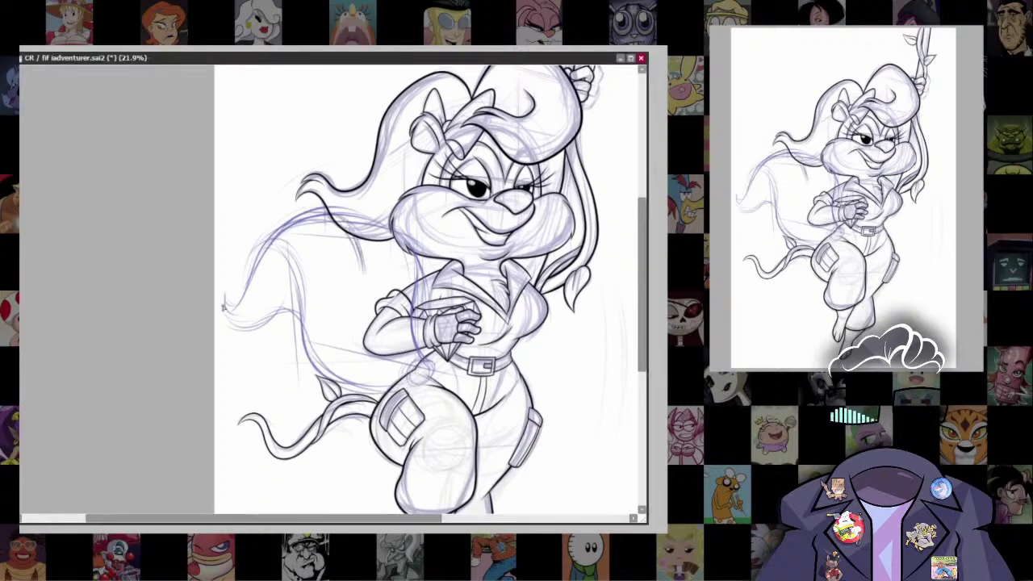
Step: Darken the sketched tail's outer curve, upswept tip and inner curve down toward the hip
left_click_drag(225, 305, 320, 215)
mouse_move(262, 242)
left_mouse_down()
mouse_move(367, 235)
mouse_move(355, 299)
mouse_move(367, 236)
left_mouse_up()
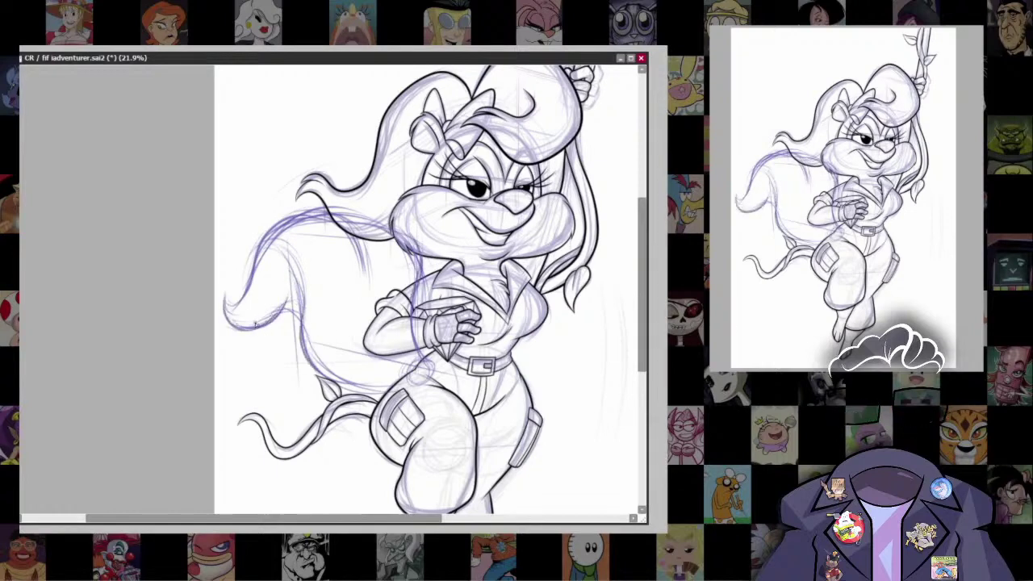
left_click_drag(318, 369, 390, 391)
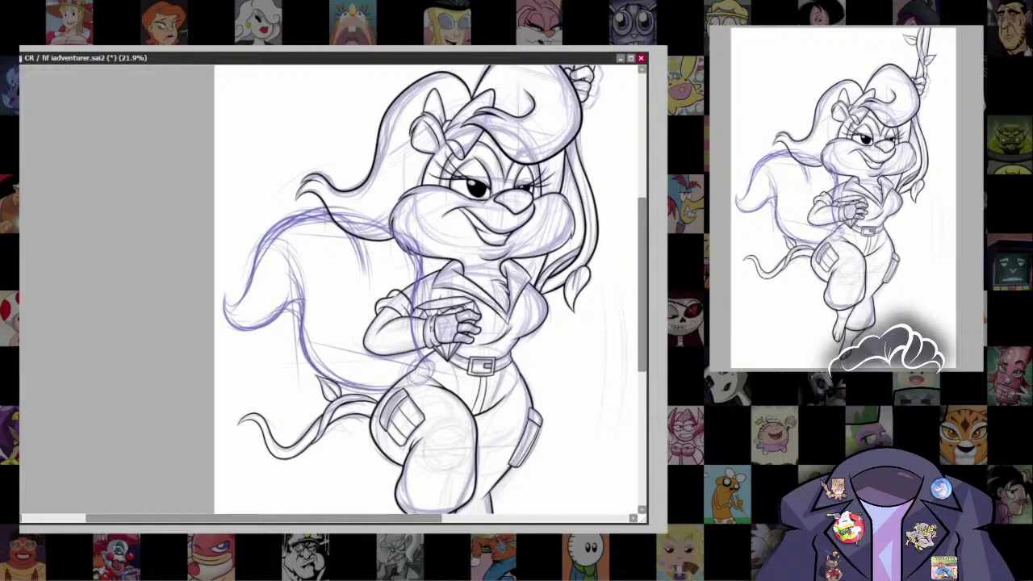
left_click_drag(263, 235, 382, 263)
scroll(618, 272, "down", 3)
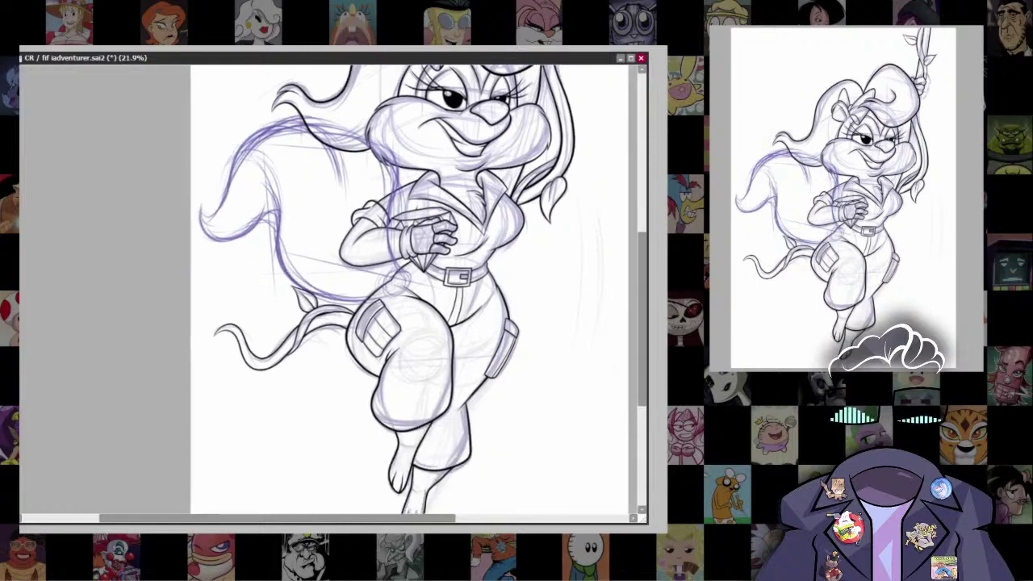
scroll(544, 307, "up", 5)
scroll(544, 307, "down", 5)
scroll(416, 334, "down", 1)
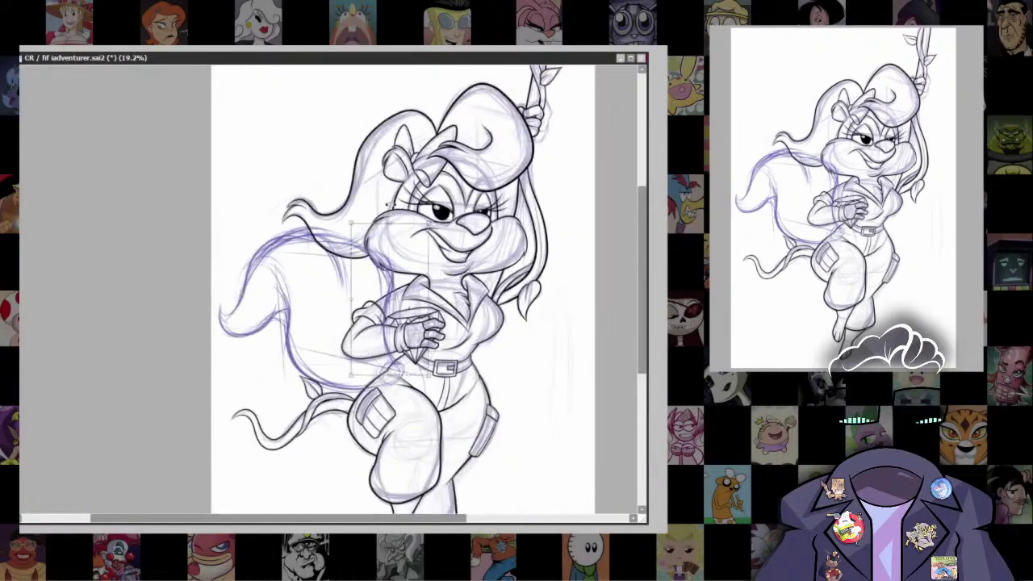
left_click_drag(344, 222, 422, 375)
key("ctrl+d")
Step: Sketch an inner contour along the tail from the upper bend to the hip and darken the tip's lower edge
scroll(516, 310, "down", 4)
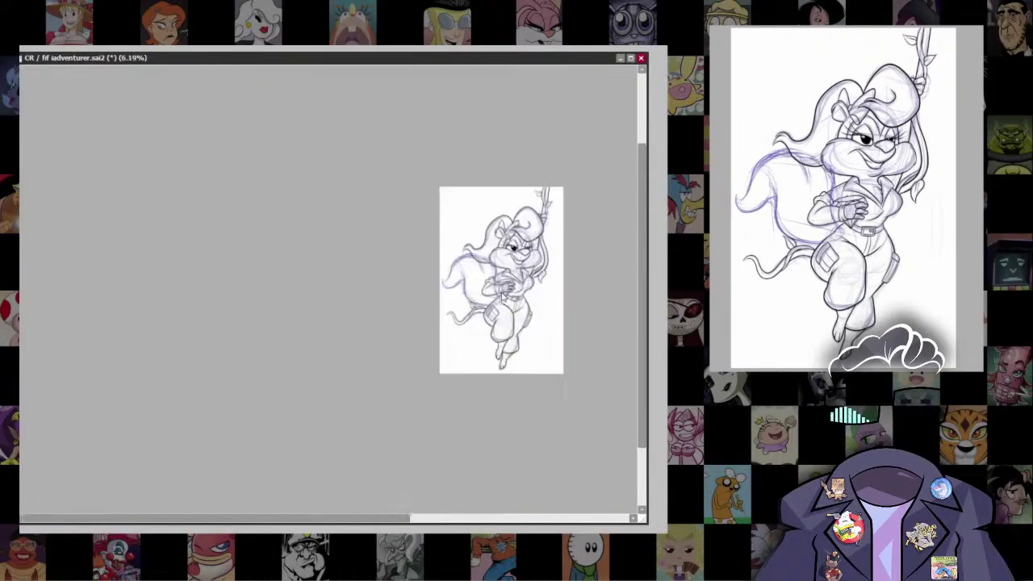
scroll(515, 310, "up", 2)
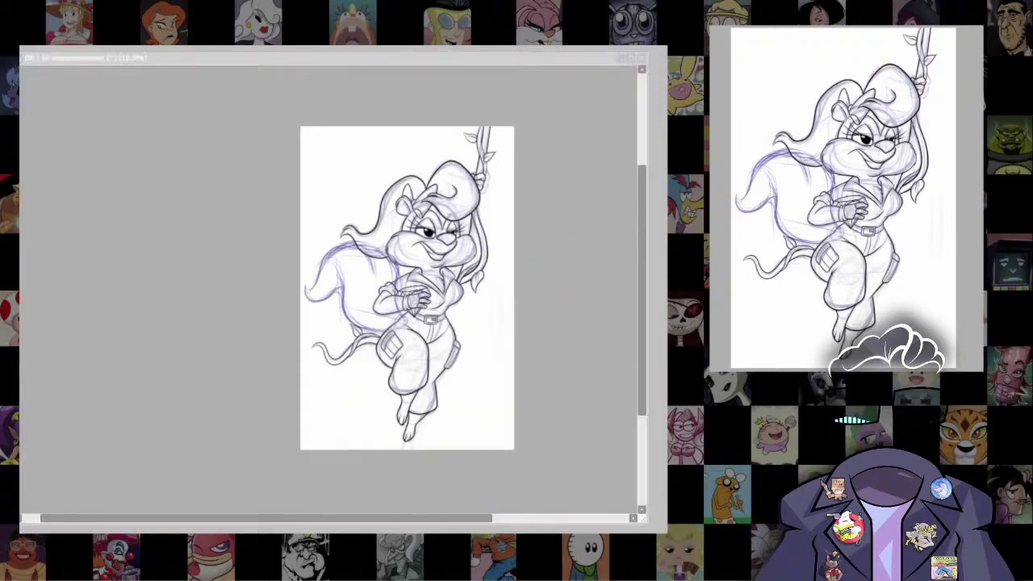
scroll(325, 331, "up", 4)
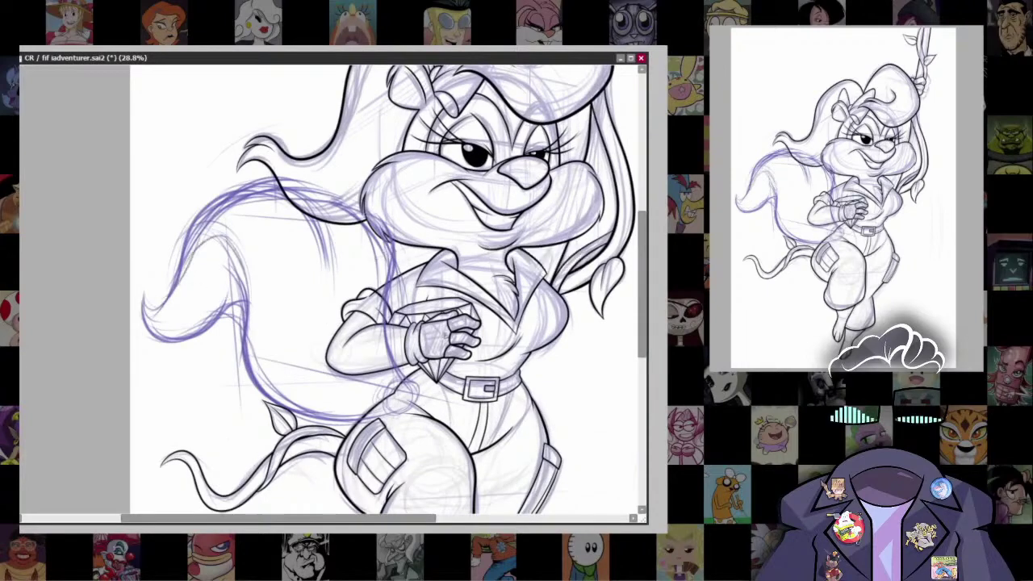
mouse_move(183, 258)
left_mouse_down()
mouse_move(230, 224)
mouse_move(263, 266)
mouse_move(276, 355)
mouse_move(363, 416)
left_mouse_up()
mouse_move(276, 345)
left_mouse_down()
mouse_move(306, 399)
mouse_move(242, 234)
mouse_move(218, 206)
mouse_move(303, 205)
mouse_move(321, 288)
left_mouse_up()
scroll(255, 256, "down", 1)
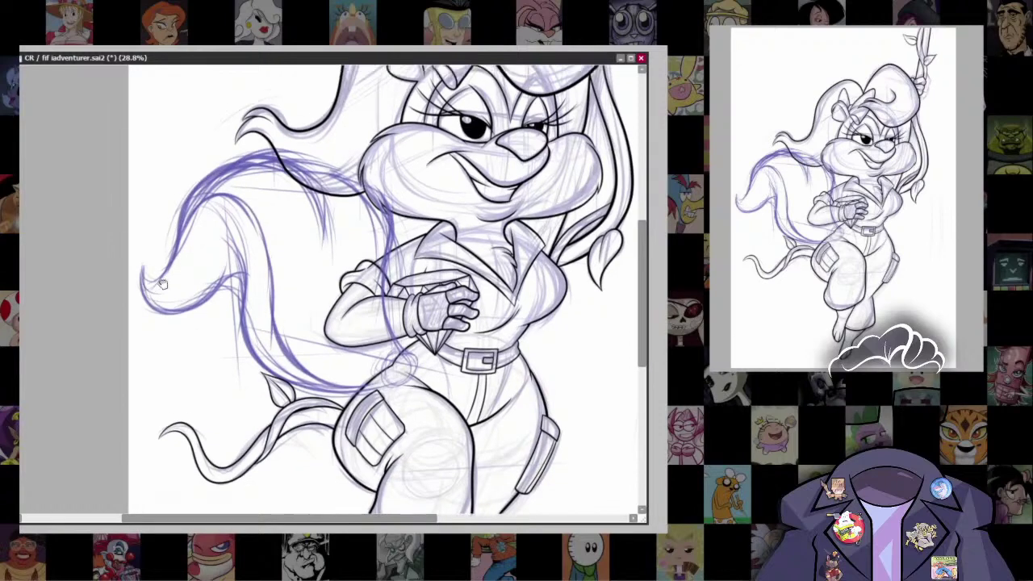
scroll(158, 310, "up", 1)
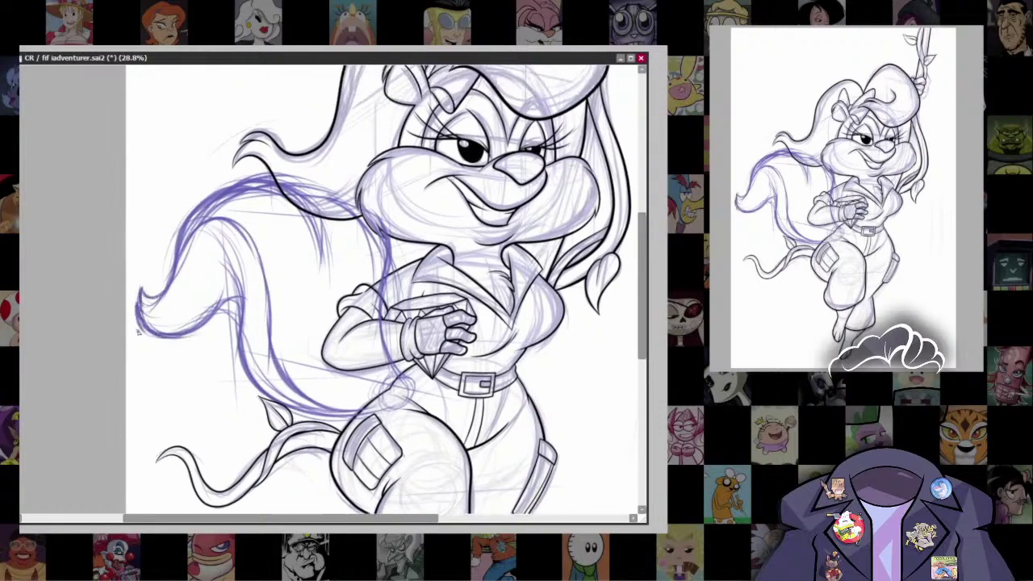
left_click_drag(139, 331, 196, 333)
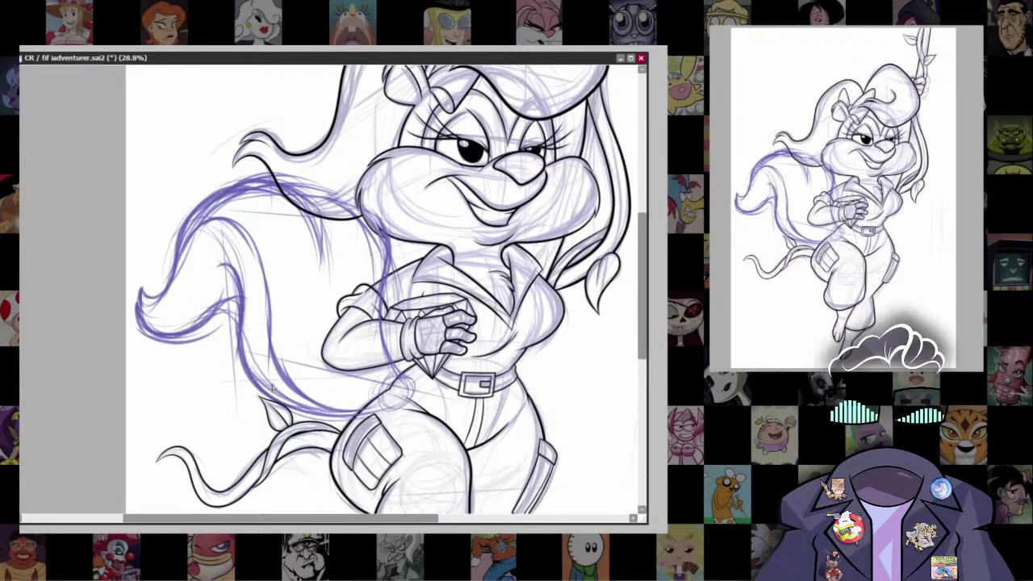
Step: Fade the tail sketch and ink the tail's lower contour from its inner fold down to the hip
scroll(275, 387, "right", 1)
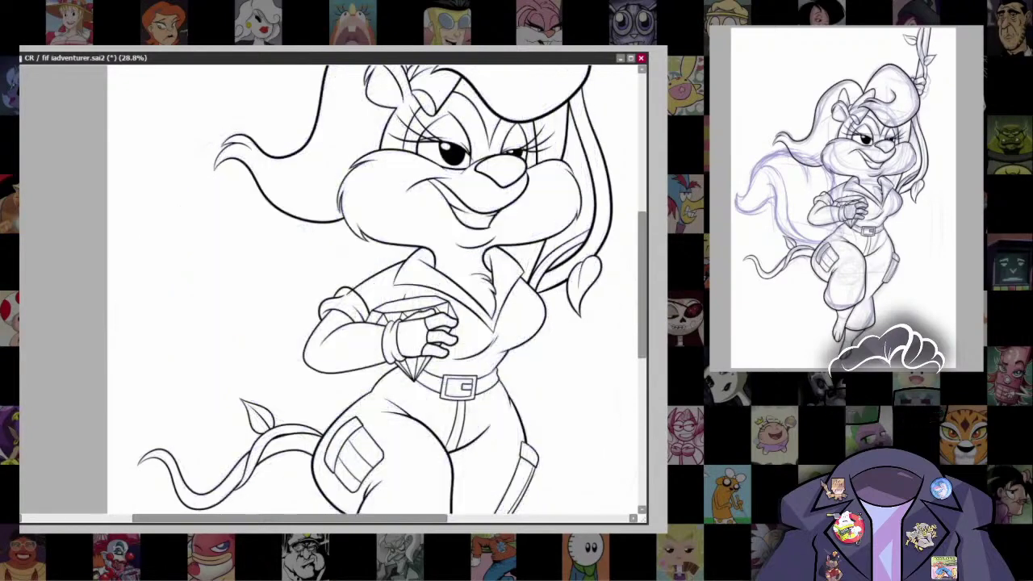
scroll(495, 334, "down", 2)
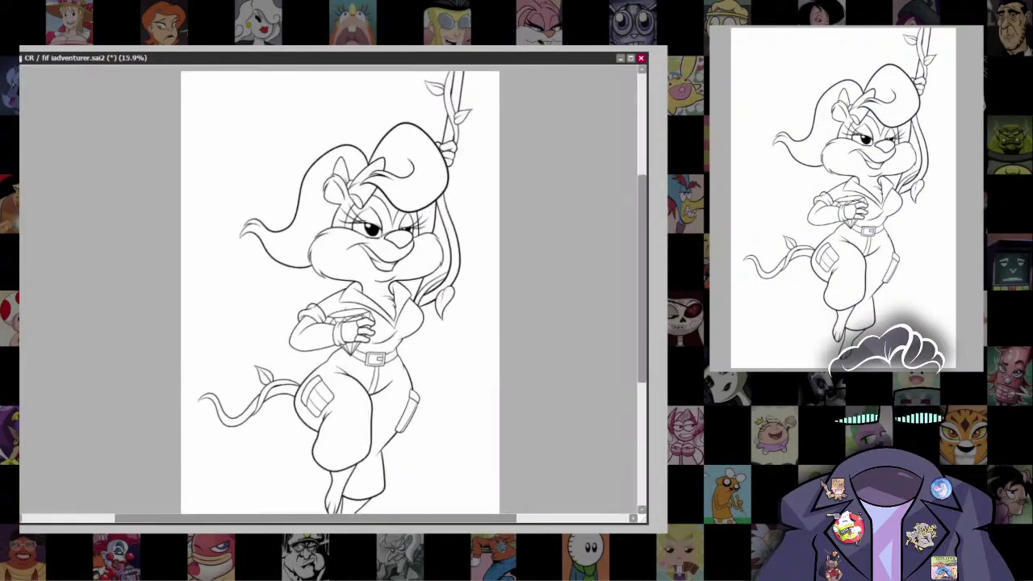
scroll(383, 316, "up", 1)
scroll(382, 316, "up", 2)
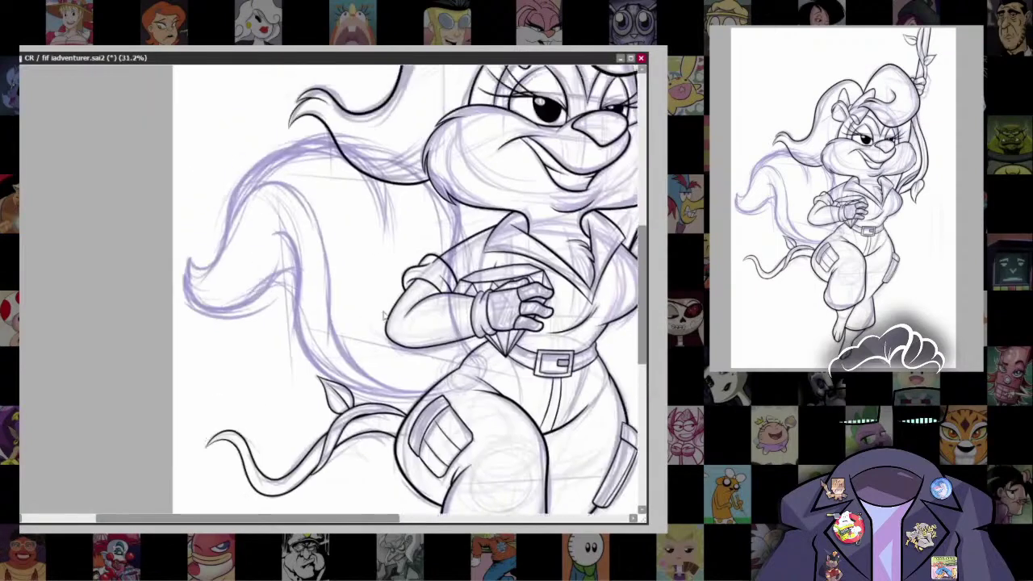
scroll(384, 315, "up", 1)
scroll(385, 316, "up", 1)
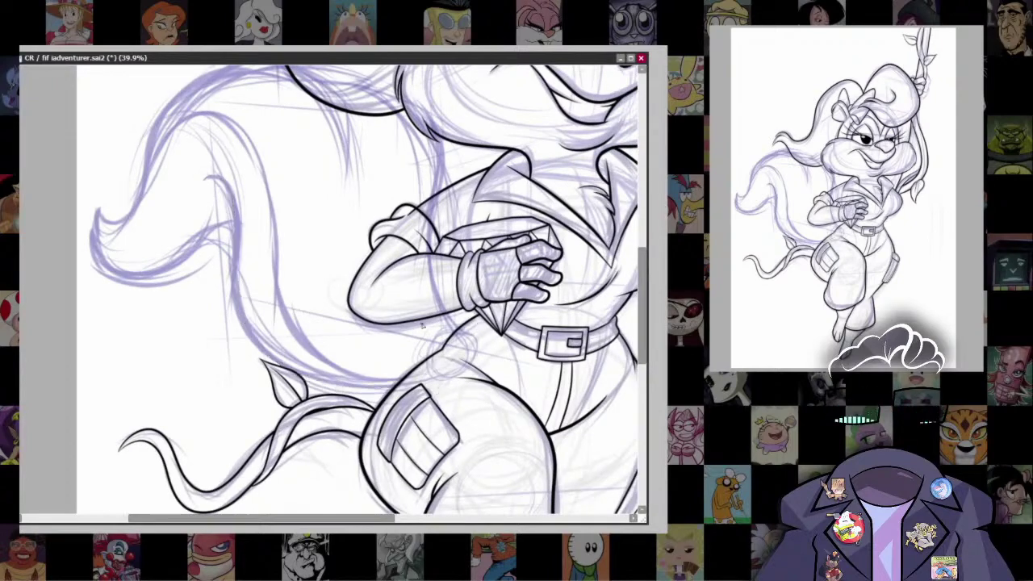
mouse_move(203, 174)
left_mouse_down()
mouse_move(257, 339)
mouse_move(396, 386)
left_mouse_up()
key("ctrl+z")
mouse_move(234, 194)
left_mouse_down()
mouse_move(295, 376)
mouse_move(409, 387)
mouse_move(398, 311)
left_mouse_up()
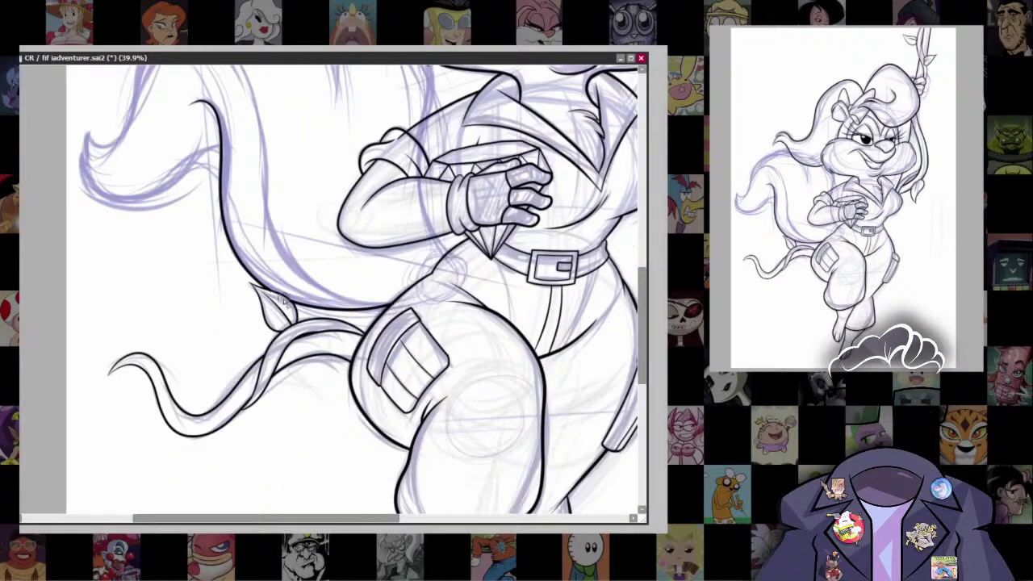
Step: Set the brush size to 21 and ink the tail's outer edge from the tip over the top, ending inside below the hair
scroll(406, 436, "up", 2)
mouse_move(443, 335)
left_mouse_down()
mouse_move(451, 370)
mouse_move(469, 356)
left_mouse_up()
key("ctrl+z")
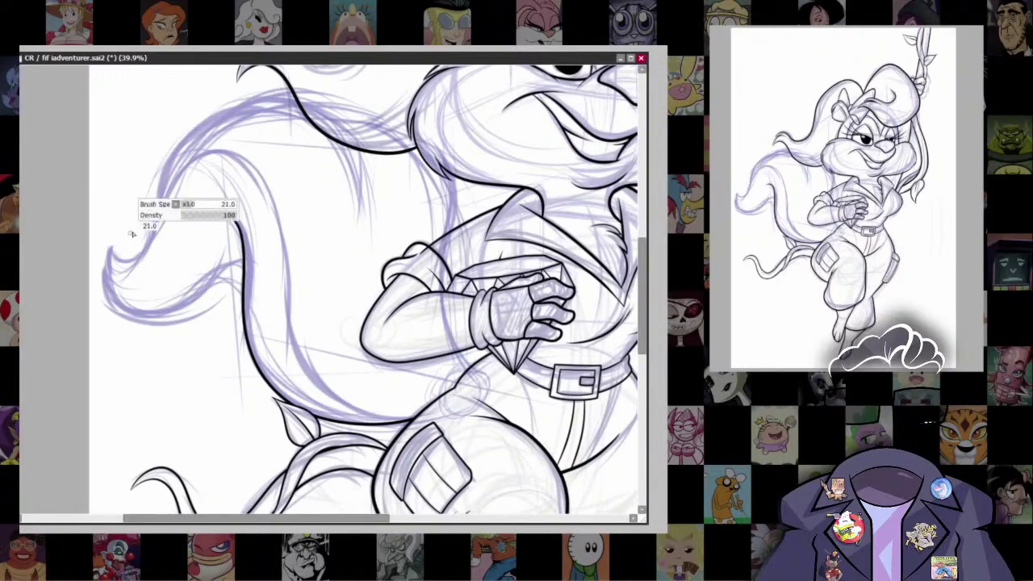
left_click_drag(144, 252, 290, 97)
key("ctrl+z")
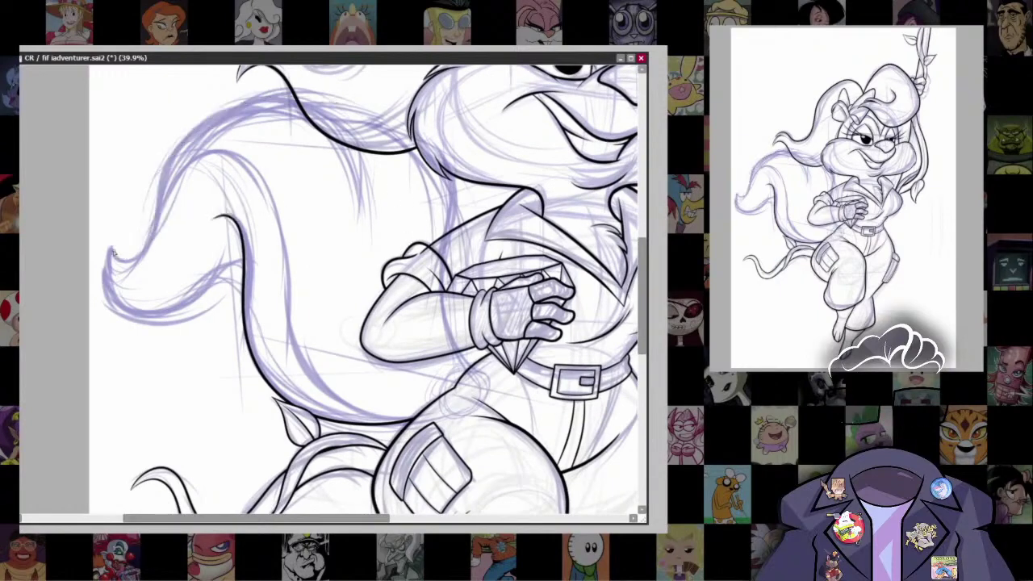
mouse_move(113, 252)
left_mouse_down()
mouse_move(143, 250)
mouse_move(176, 149)
mouse_move(301, 90)
mouse_move(364, 200)
left_mouse_up()
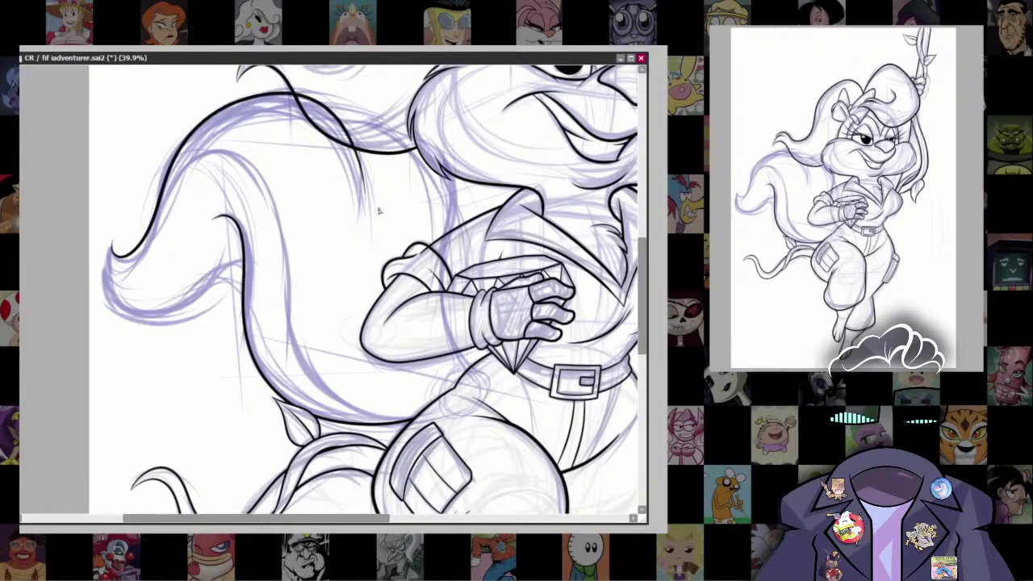
Step: Ink the line from the cheek down to the shoulder and reinforce the shoulder outline between the rolled sleeve and collar
scroll(433, 281, "up", 2)
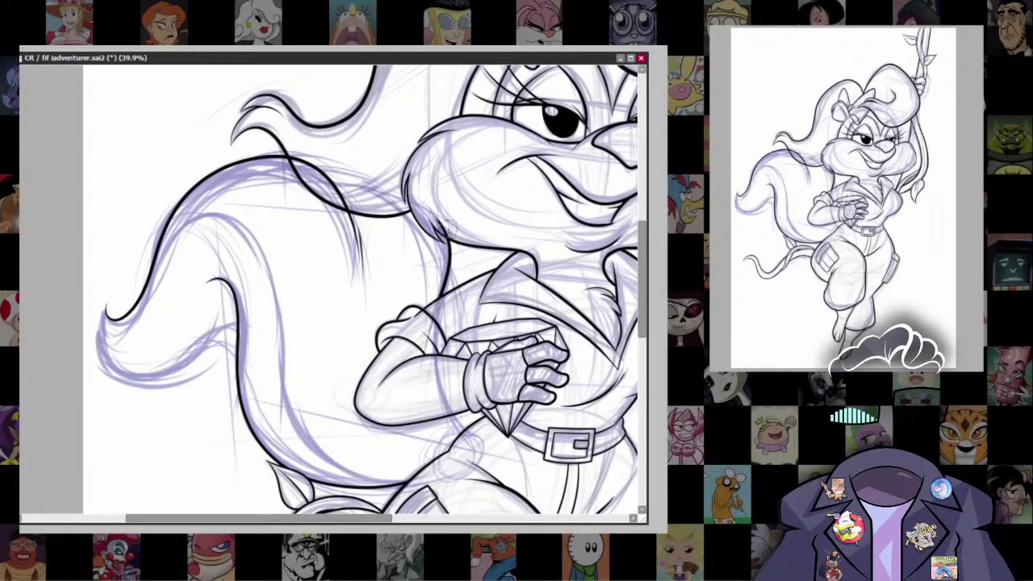
scroll(459, 318, "up", 5)
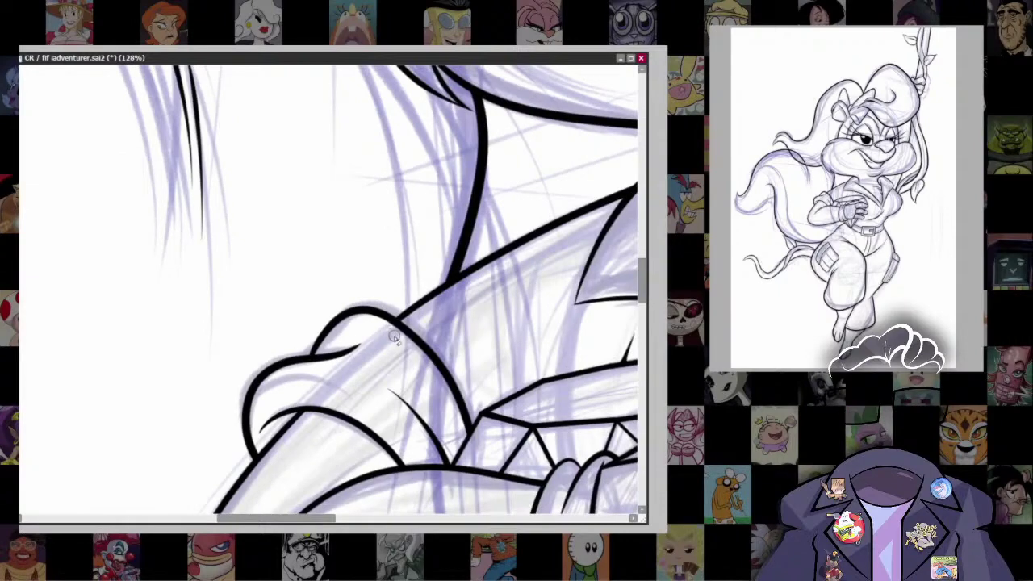
left_click_drag(337, 385, 209, 449)
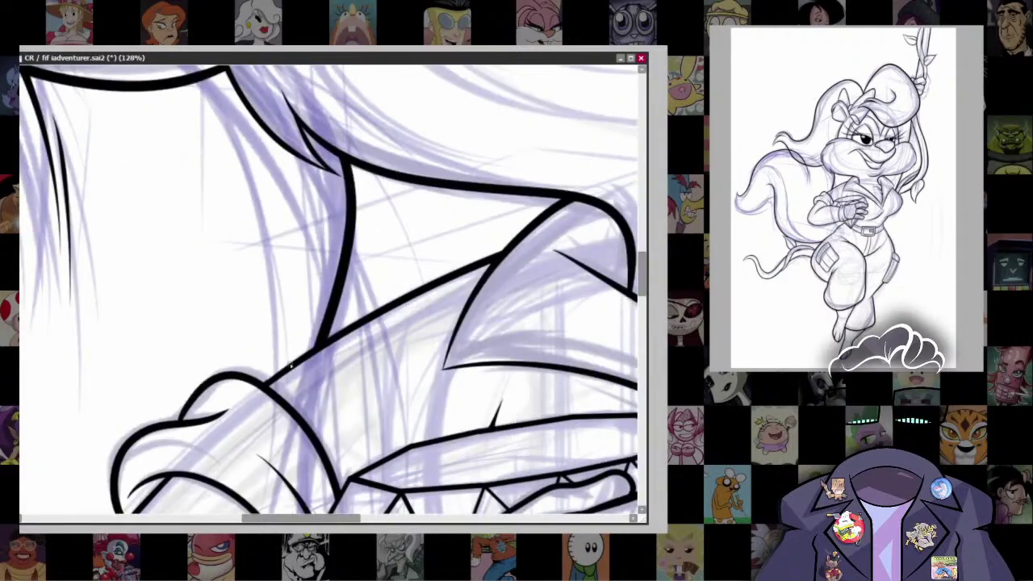
left_click_drag(268, 383, 507, 249)
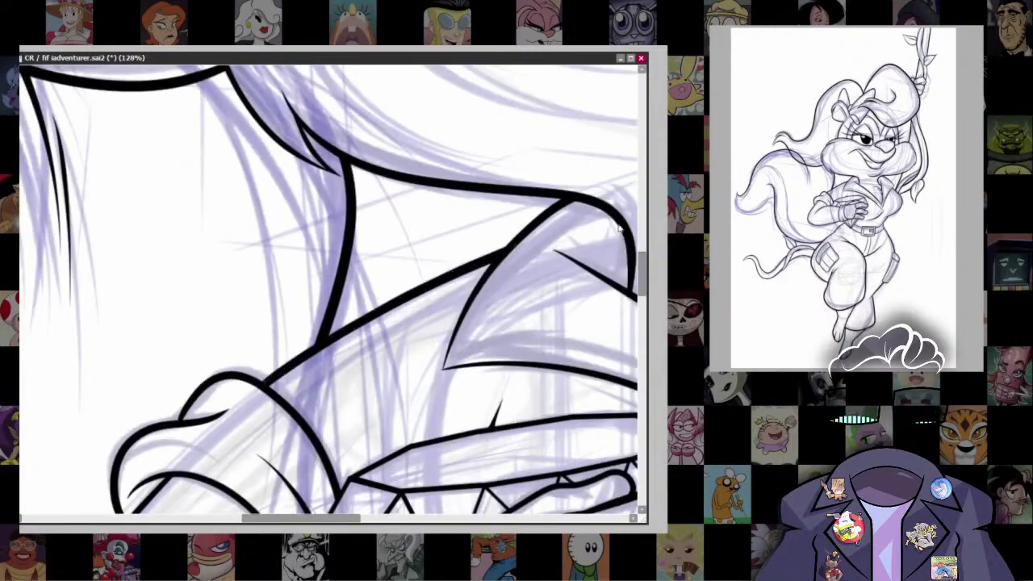
Step: Reduce the brush size and touch up the end of the tail's lower line where it meets the hip
scroll(620, 229, "down", 5)
scroll(436, 302, "up", 3)
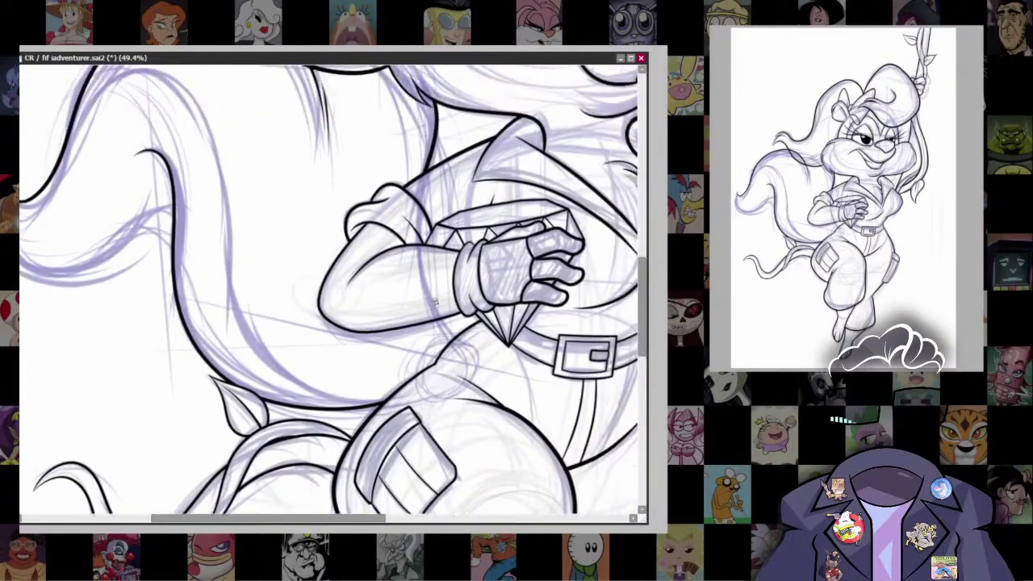
key("bracketleft")
key("bracketleft")
scroll(475, 353, "down", 1)
left_click_drag(458, 441, 443, 440)
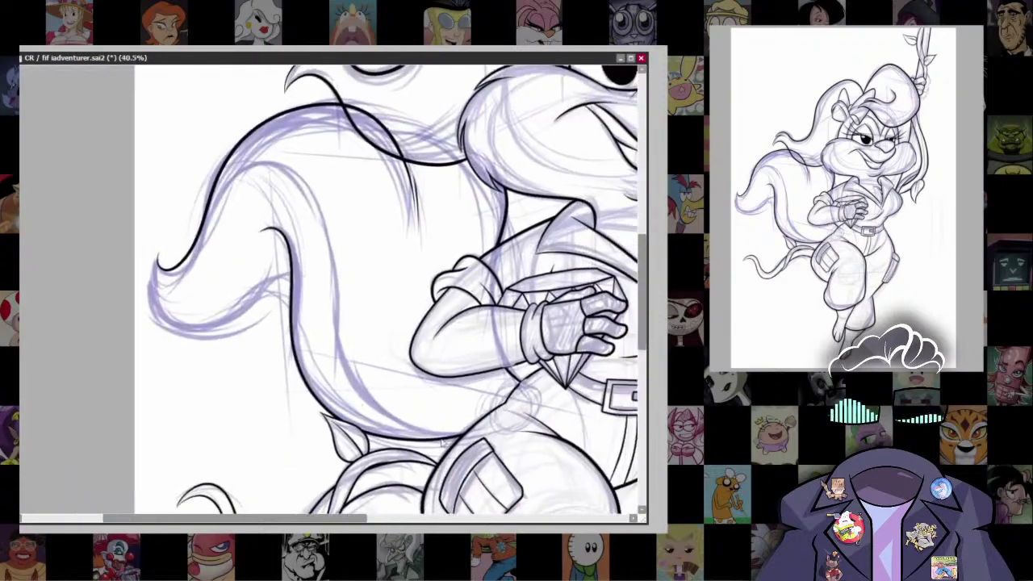
Step: Set the brush size to 16 and ink the tail's inner contour in one smooth curve from the upper bend to the hip
key("bracketright")
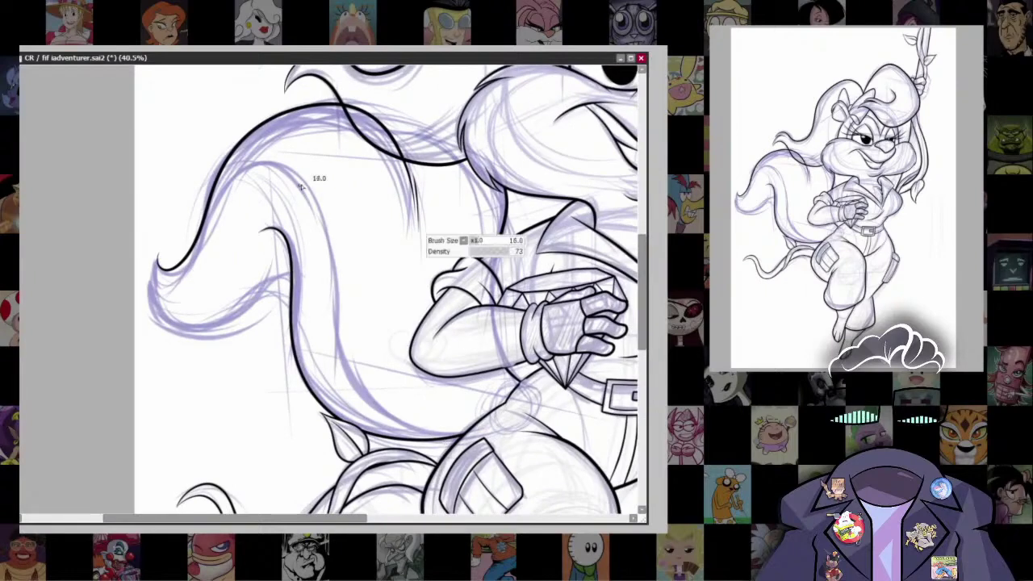
mouse_move(260, 158)
left_mouse_down()
mouse_move(320, 202)
mouse_move(338, 304)
left_mouse_up()
key("ctrl+z")
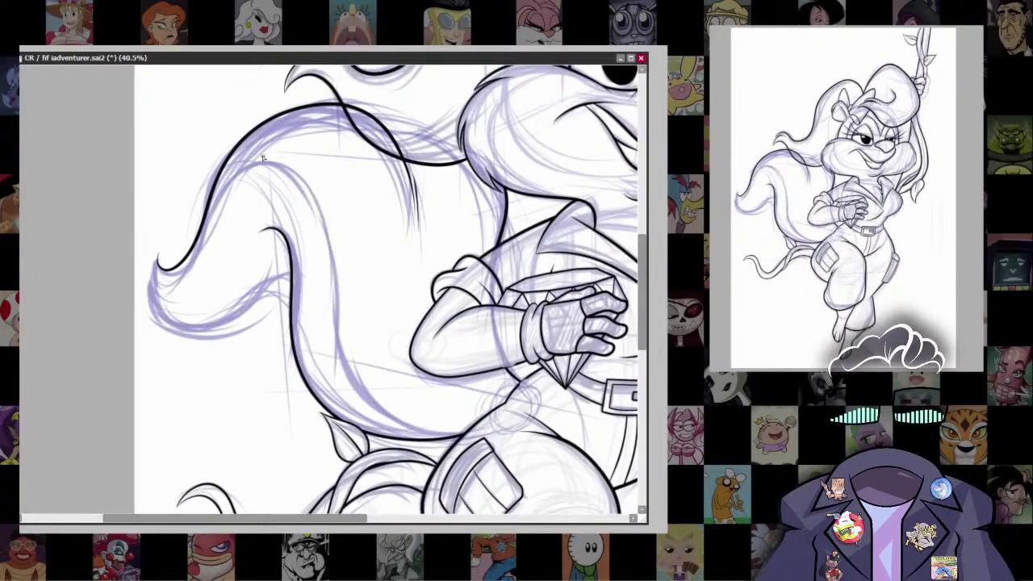
mouse_move(262, 159)
left_mouse_down()
mouse_move(310, 188)
mouse_move(335, 278)
left_mouse_up()
key("ctrl+z")
key("ctrl+z")
mouse_move(260, 154)
left_mouse_down()
mouse_move(323, 242)
mouse_move(339, 307)
left_mouse_up()
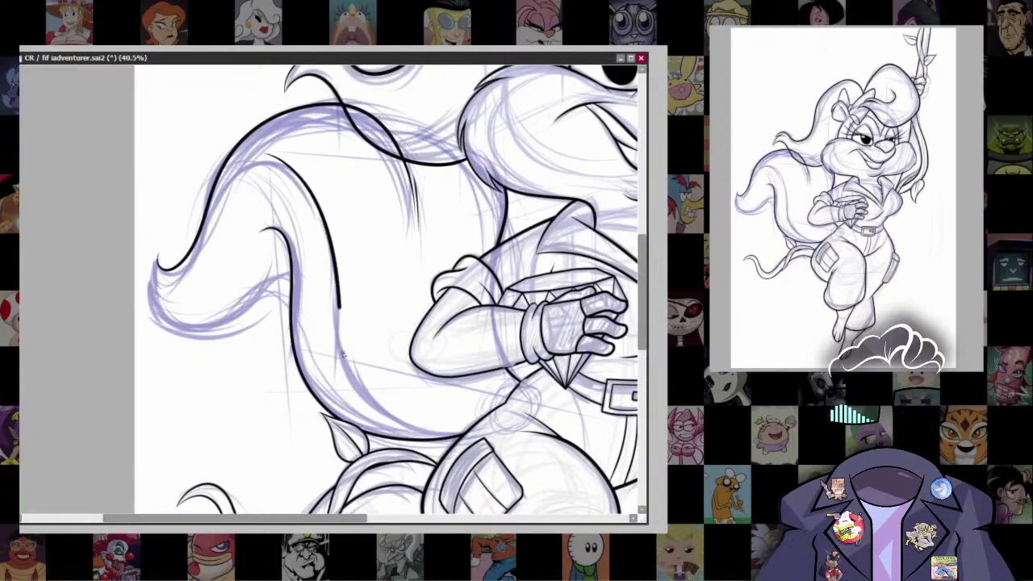
left_click_drag(343, 353, 465, 439)
key("ctrl+z")
mouse_move(266, 155)
left_mouse_down()
mouse_move(331, 259)
mouse_move(348, 381)
mouse_move(522, 429)
left_mouse_up()
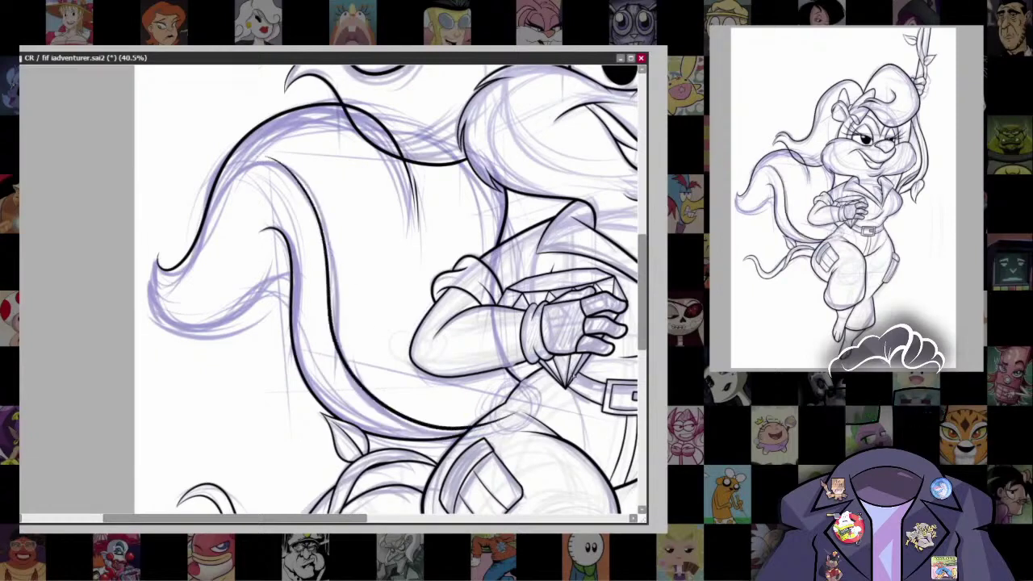
key("ctrl+z")
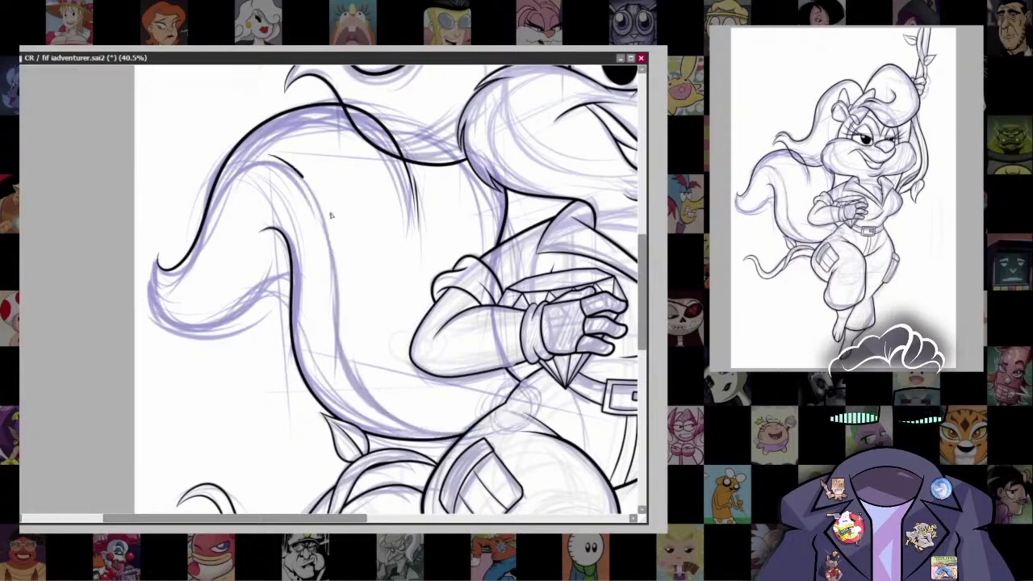
mouse_move(303, 176)
left_mouse_down()
mouse_move(399, 417)
mouse_move(471, 433)
left_mouse_up()
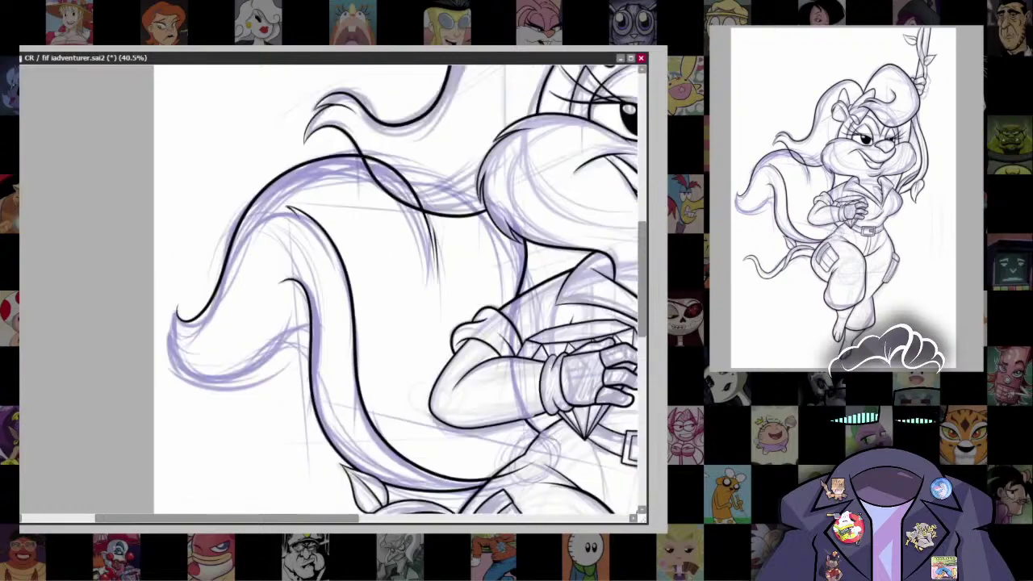
Step: Ink a short curved stroke inward from the inner contour's upper end to form a pointed fur tuft
scroll(332, 289, "up", 5)
left_click_drag(355, 179, 386, 224)
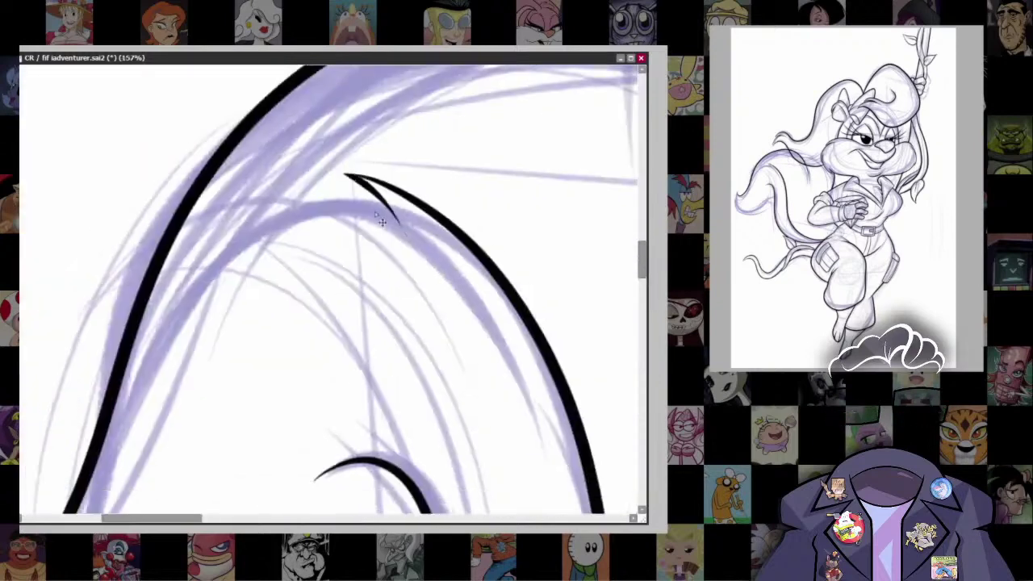
key("ctrl+z")
left_click_drag(346, 174, 387, 213)
Step: Ink an arched line from beside the tail's outer edge up to the base of the fur tuft
mouse_move(162, 355)
left_mouse_down()
mouse_move(174, 303)
mouse_move(357, 210)
left_mouse_up()
key("ctrl+z")
mouse_move(155, 321)
left_mouse_down()
mouse_move(278, 220)
mouse_move(416, 208)
left_mouse_up()
key("ctrl+z")
mouse_move(151, 347)
left_mouse_down()
mouse_move(331, 204)
mouse_move(416, 208)
left_mouse_up()
Step: Trim the fur tuft's tip to a finer point and set the brush size to 9
scroll(431, 334, "up", 4)
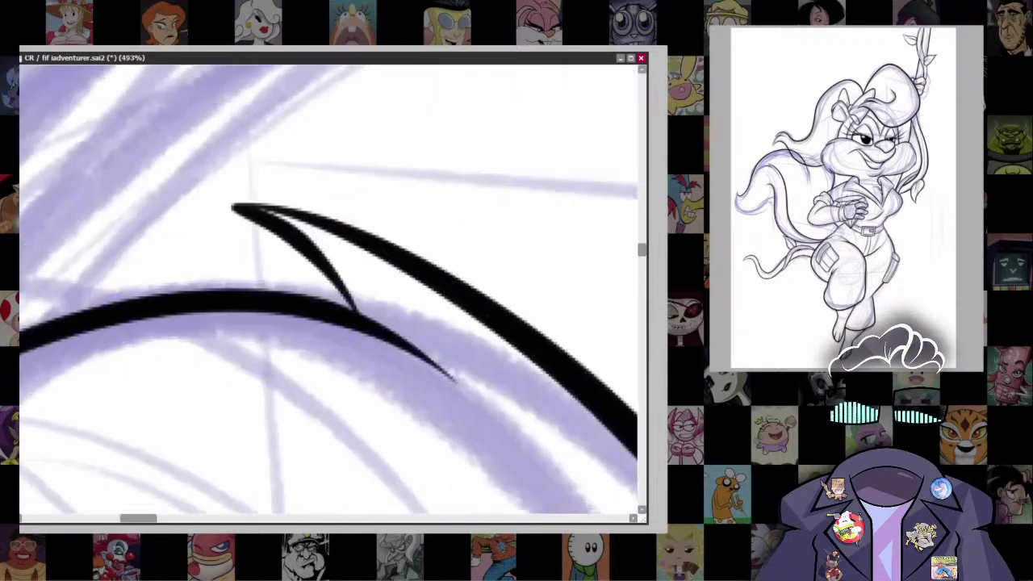
left_click_drag(232, 209, 247, 219)
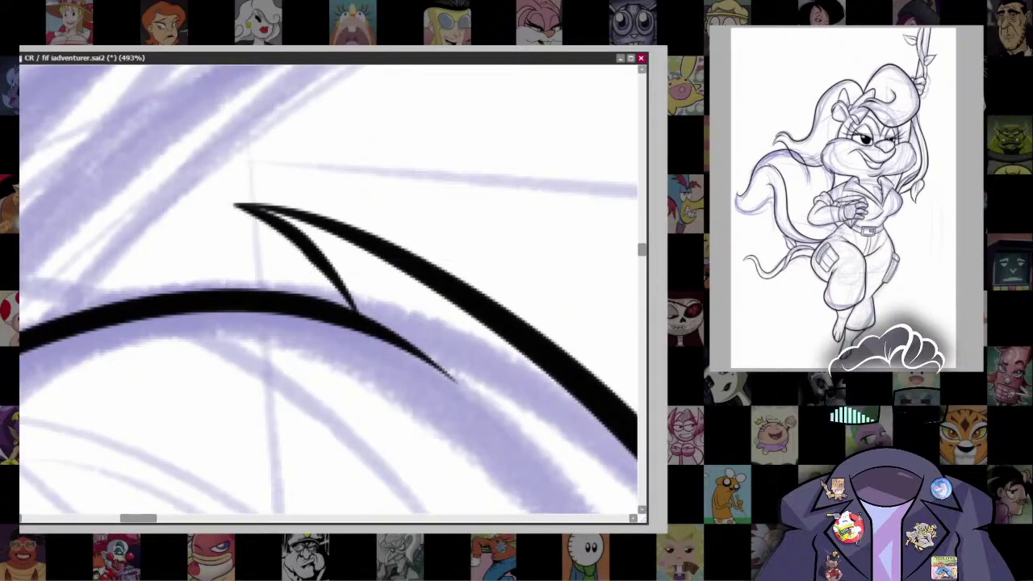
key("bracketleft")
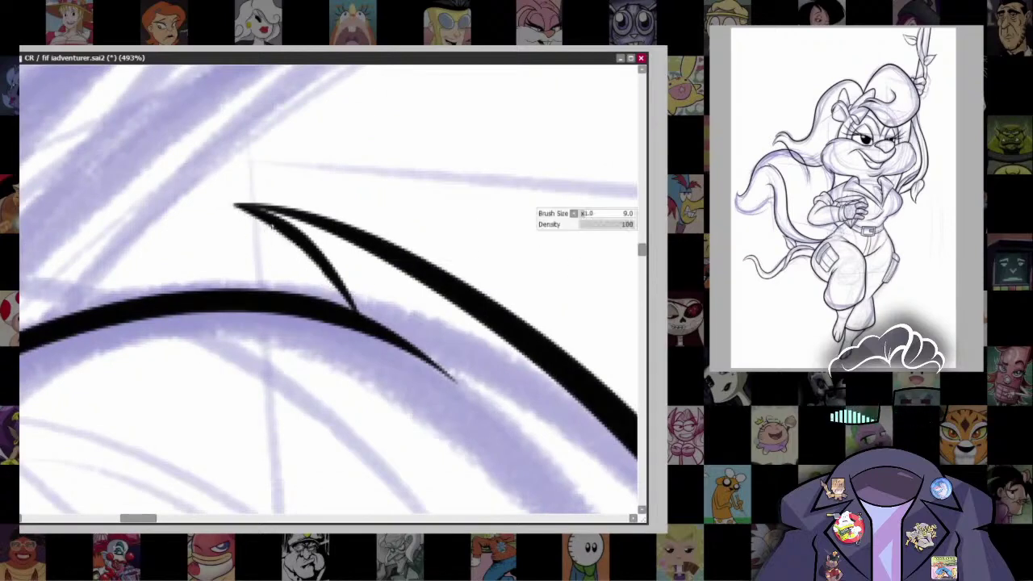
scroll(601, 245, "down", 3)
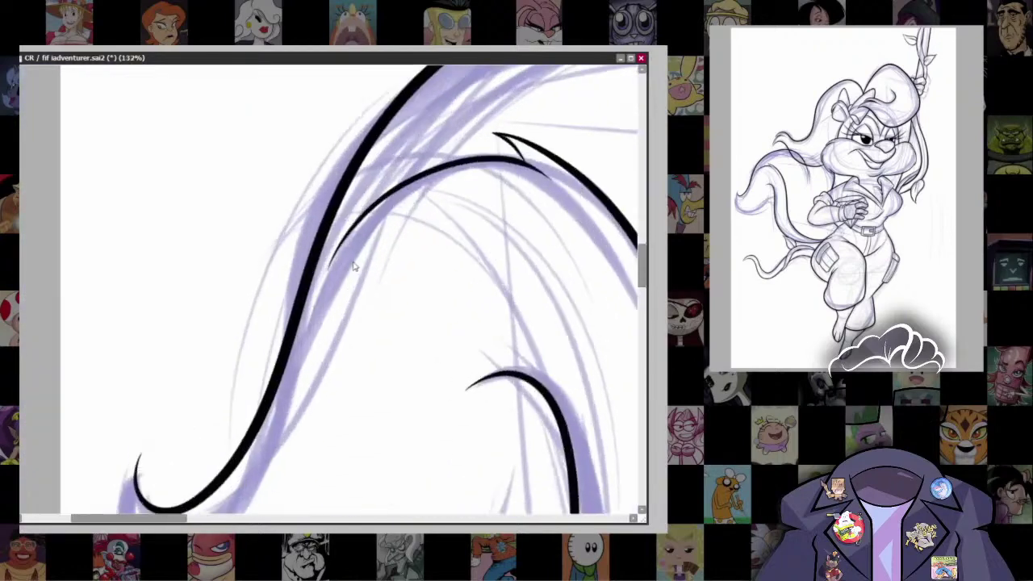
Step: Ink a short hooked stroke at the lower end of the arched fur line to form a small pointed tuft
left_click_drag(285, 263, 460, 339)
scroll(459, 339, "up", 1)
left_click_drag(368, 301, 348, 267)
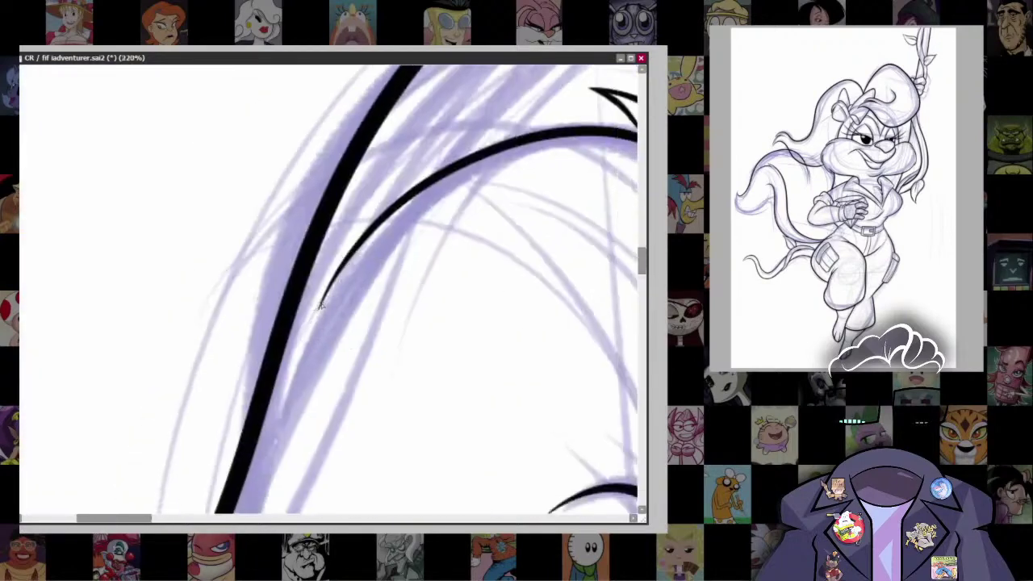
left_click_drag(359, 265, 319, 313)
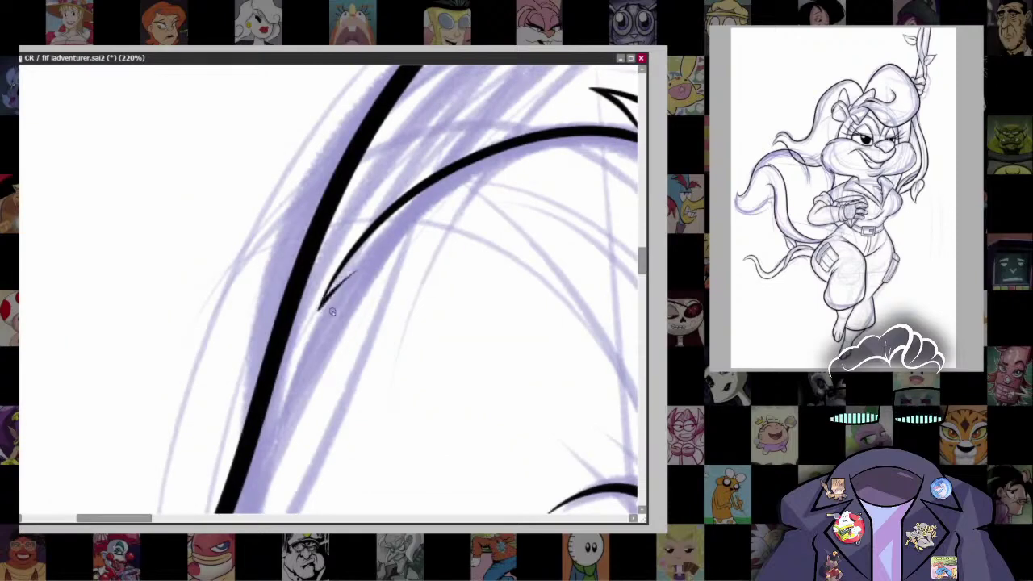
Step: Reduce the brush size and ink a tapered stroke from the small tuft down into the tail's outer edge
mouse_move(362, 271)
left_mouse_down()
mouse_move(395, 188)
mouse_move(278, 380)
left_mouse_up()
key("bracketleft")
key("ctrl+z")
left_click_drag(395, 191, 257, 484)
key("ctrl+z")
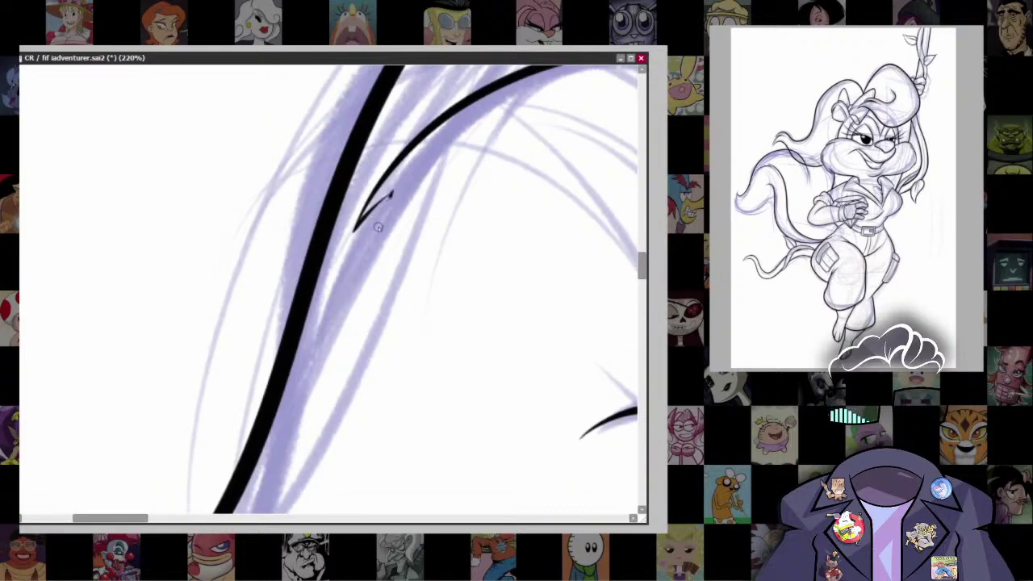
mouse_move(394, 194)
left_mouse_down()
mouse_move(287, 386)
mouse_move(317, 295)
mouse_move(295, 354)
left_mouse_up()
key("ctrl+z")
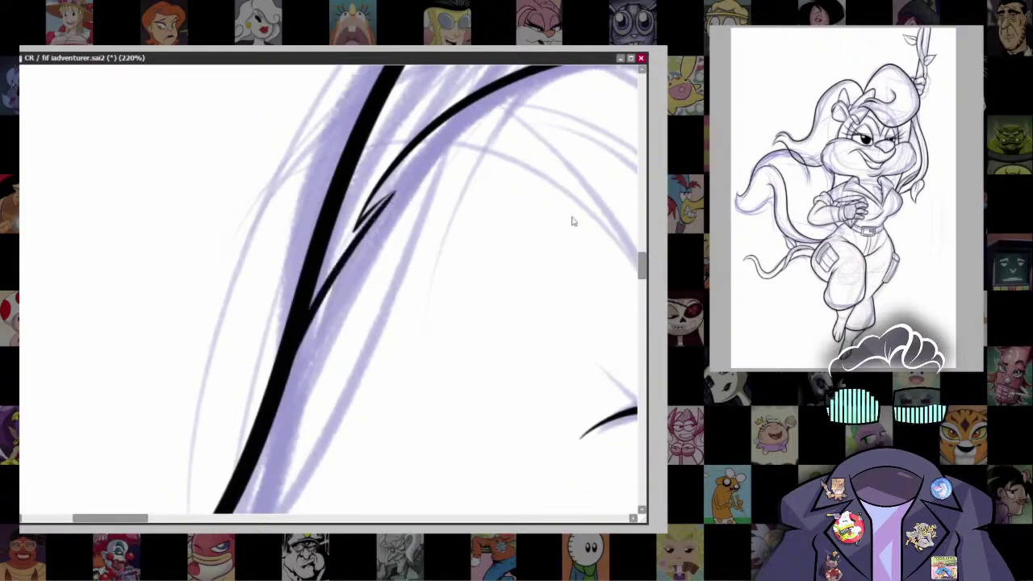
Step: Thicken the small tuft's inner stroke and extend it into a fine point past the joining line
scroll(572, 220, "up", 5)
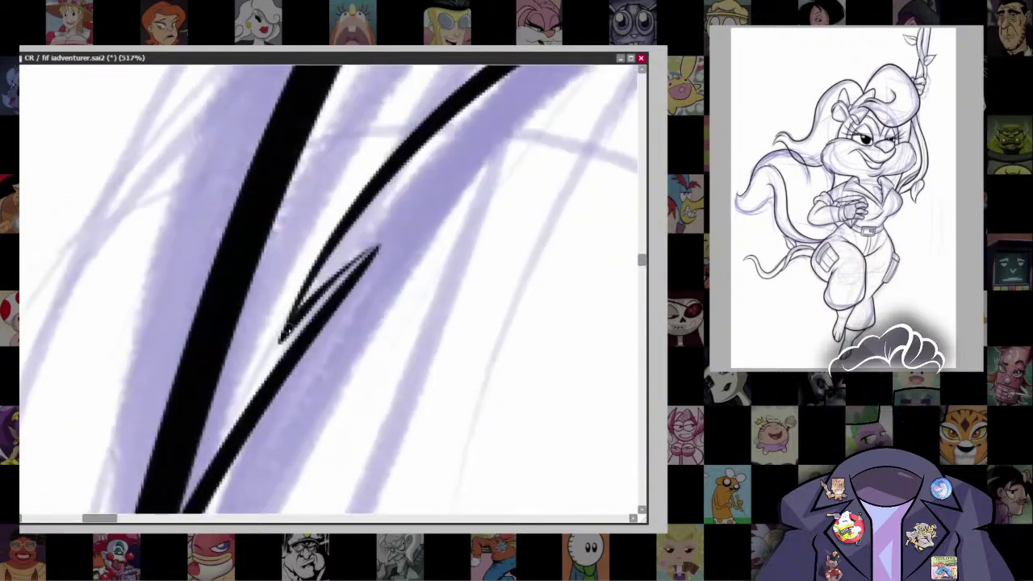
key("ctrl+z")
mouse_move(284, 332)
left_mouse_down()
mouse_move(347, 261)
mouse_move(411, 219)
left_mouse_up()
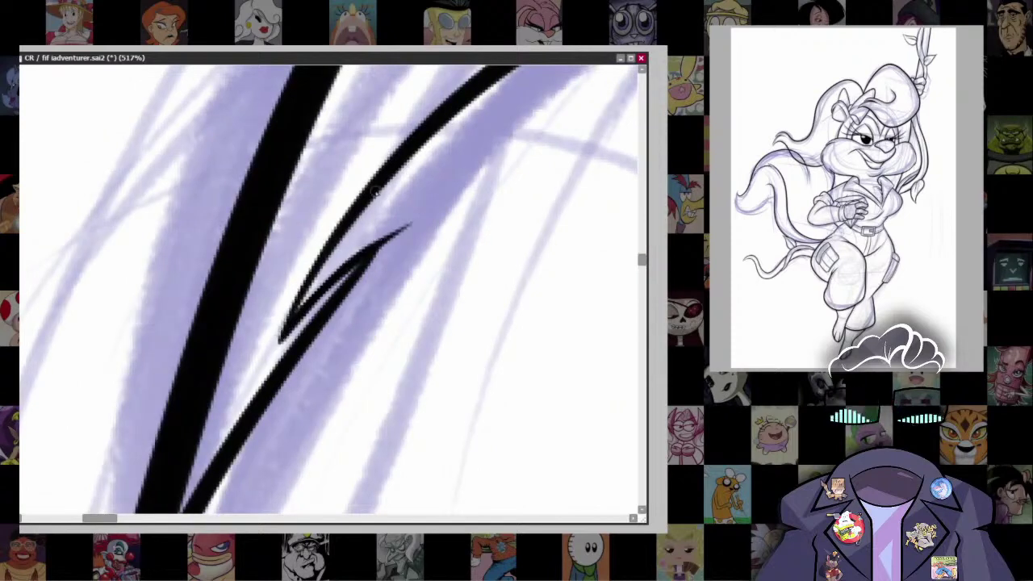
scroll(355, 284, "down", 8)
scroll(355, 284, "up", 2)
scroll(355, 284, "up", 7)
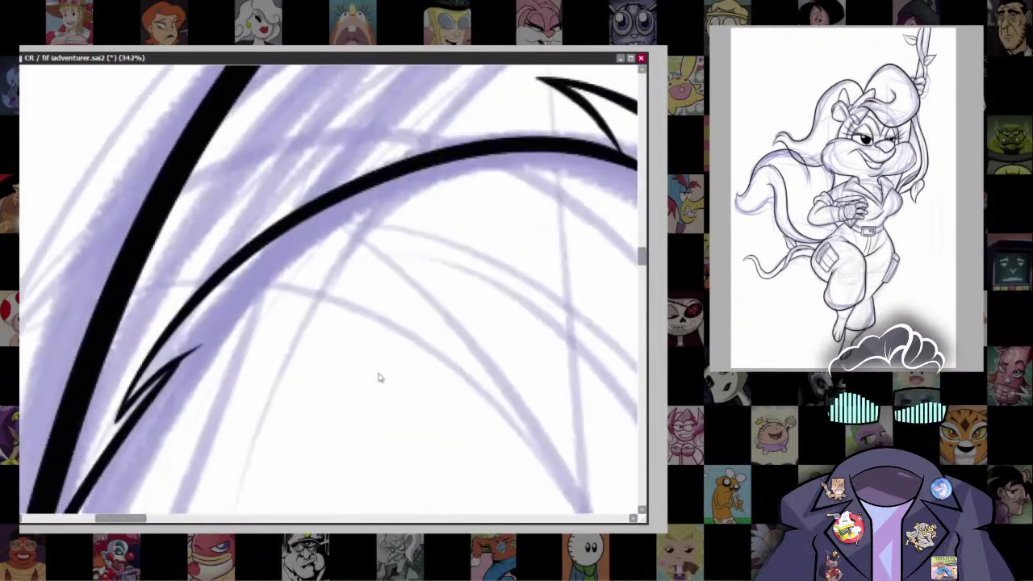
scroll(379, 377, "down", 2)
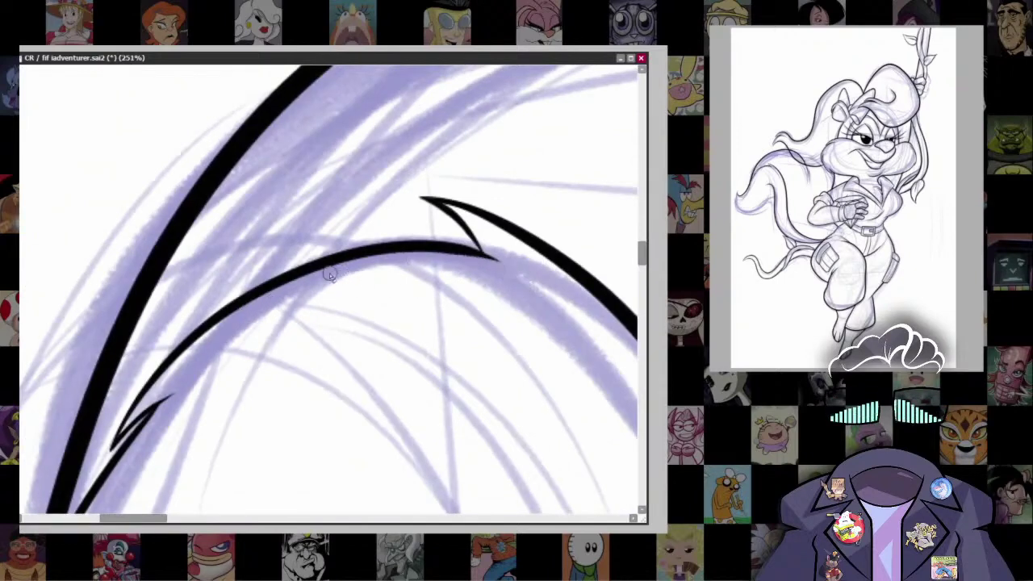
Step: Hide the rough sketch and erase the part of the tail outline that overlaps the hair lock
scroll(482, 248, "down", 9)
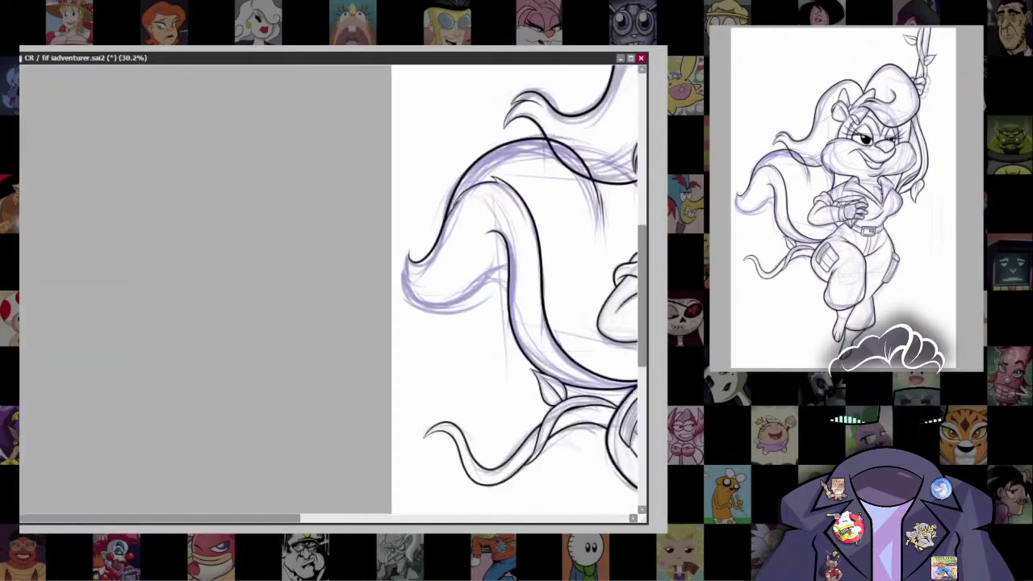
scroll(526, 386, "up", 6)
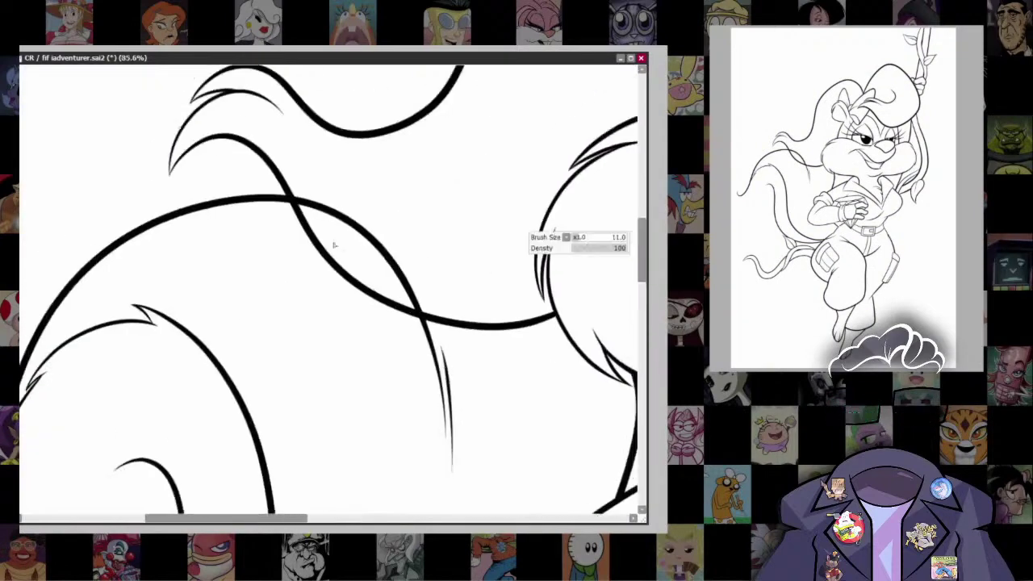
mouse_move(312, 196)
left_mouse_down()
mouse_move(384, 249)
mouse_move(422, 312)
left_mouse_up()
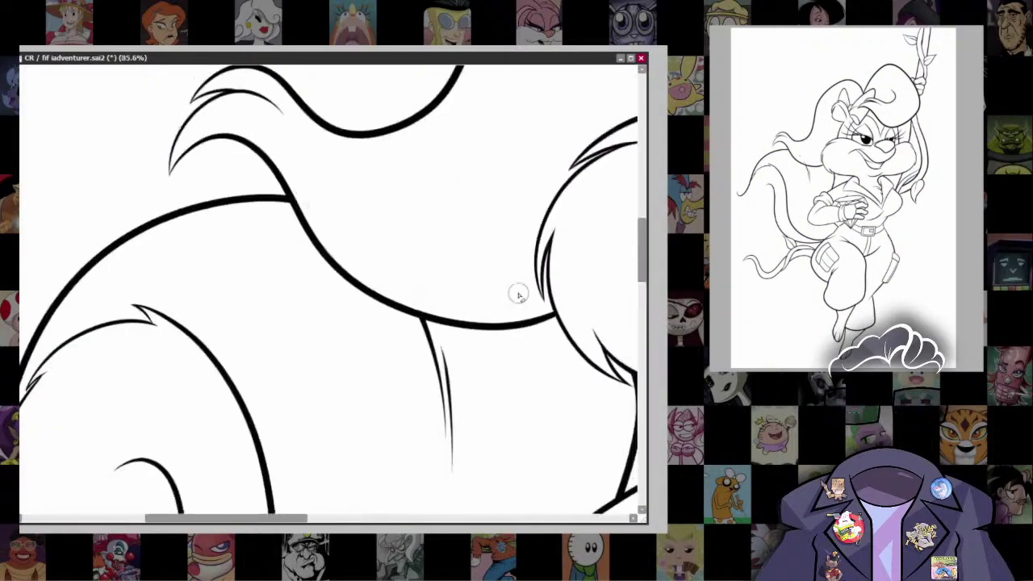
Step: Show the sketch again and ink a curved stroke from the tail's pointed tip down and inward
scroll(518, 295, "up", 3)
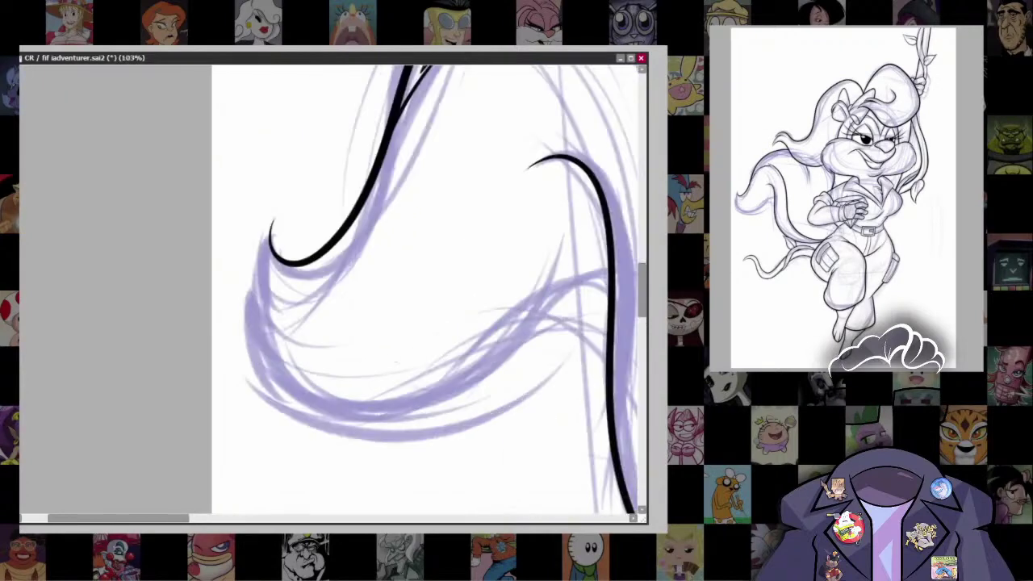
key("bracketleft")
key("ctrl+z")
left_click_drag(273, 218, 256, 279)
key("ctrl+z")
left_click_drag(274, 218, 316, 343)
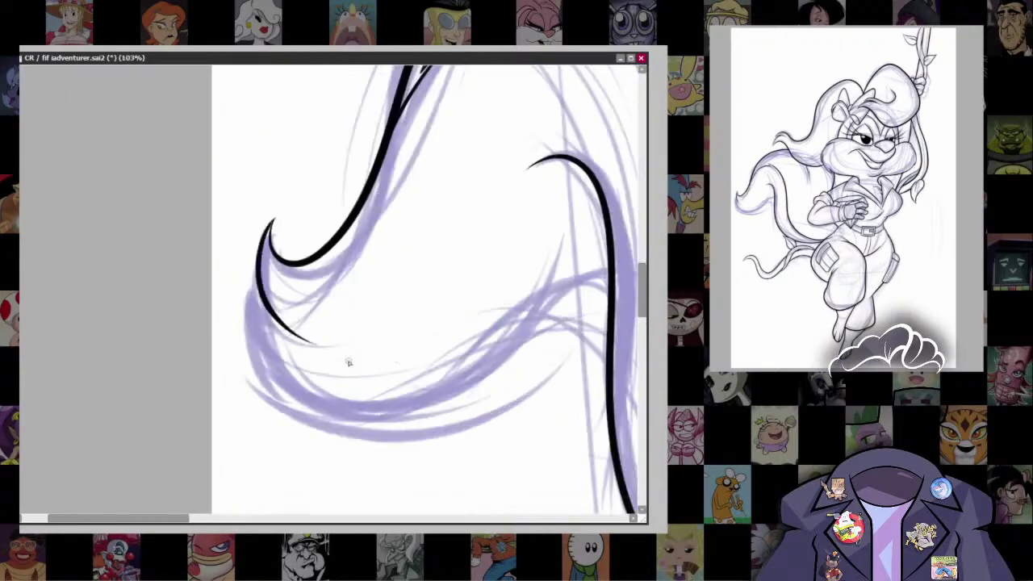
Step: Ink a second tuft point beside the tail tip and sweep the tail's lower edge across to the inner contour
left_click_drag(251, 284, 292, 329)
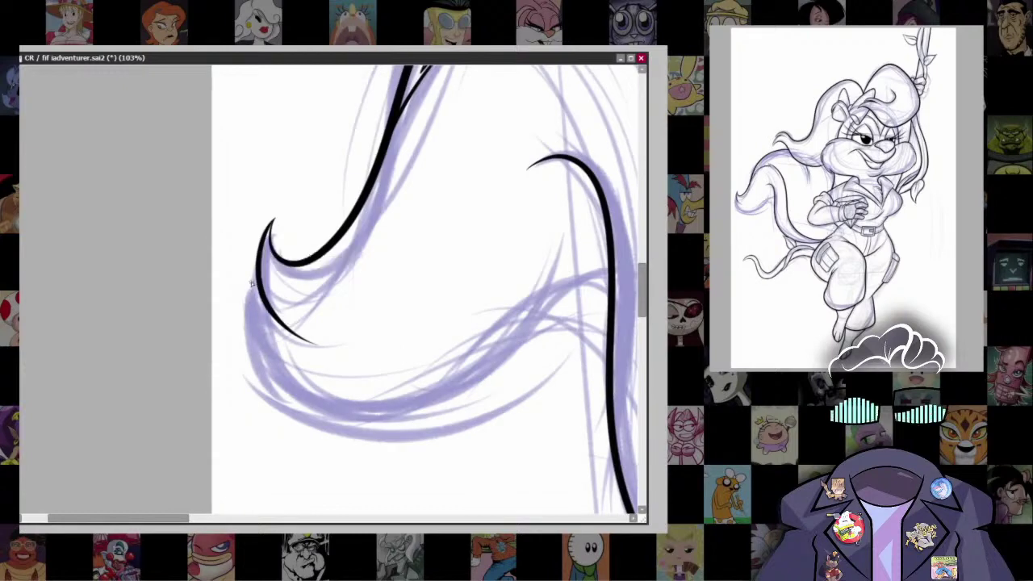
left_click_drag(250, 279, 351, 426)
key("ctrl+z")
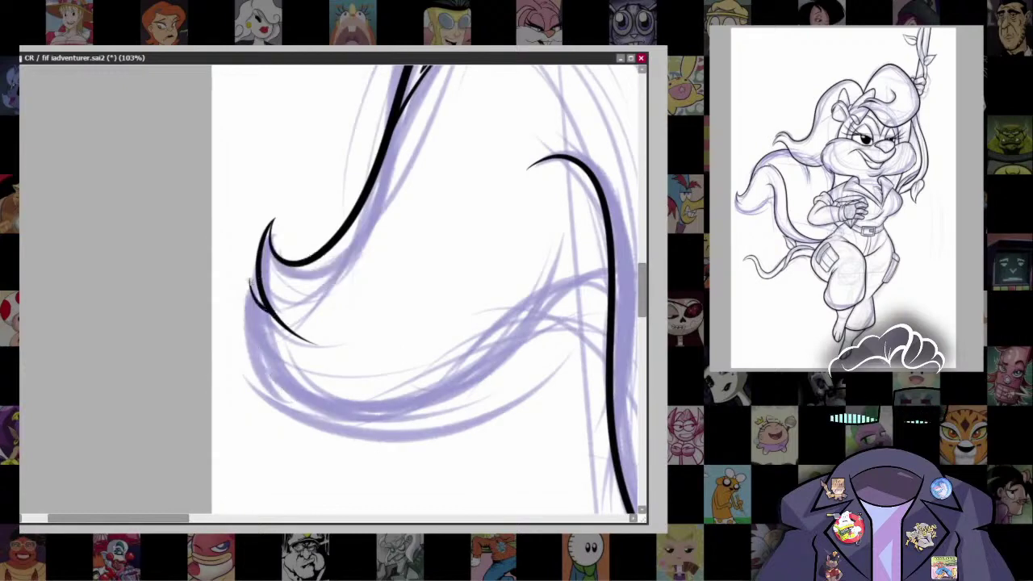
mouse_move(246, 281)
left_mouse_down()
mouse_move(333, 435)
mouse_move(533, 324)
mouse_move(601, 293)
left_mouse_up()
left_click_drag(595, 352, 401, 394)
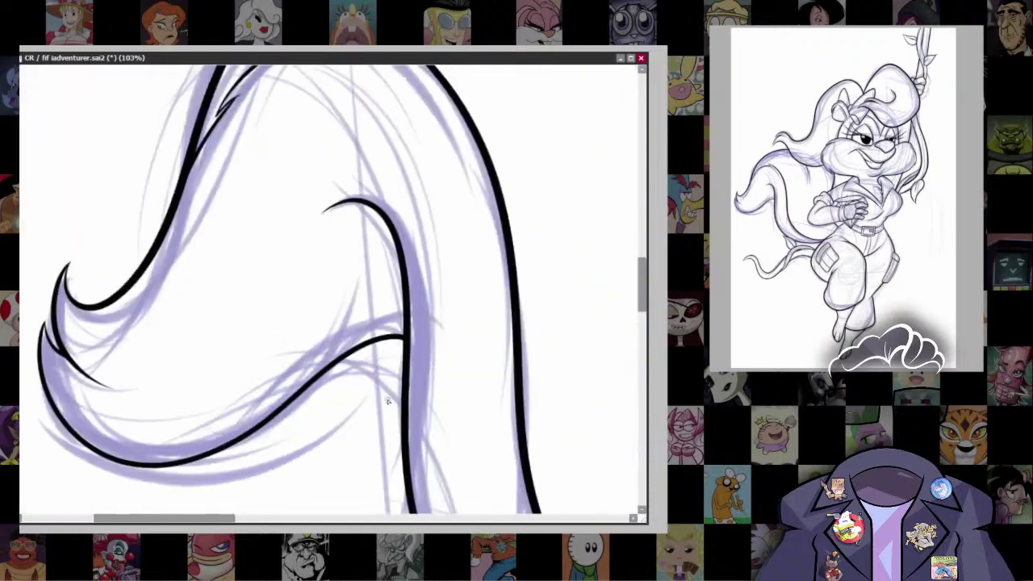
Step: Hide the sketch, set the brush size to 12 and thicken the thinned waistline beneath the forearm
scroll(388, 401, "down", 3)
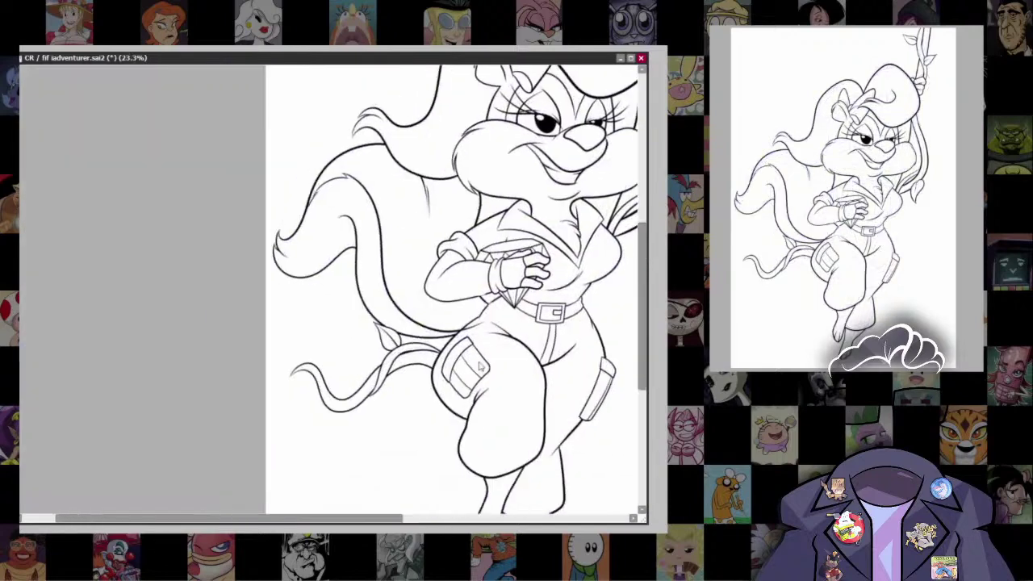
scroll(505, 320, "up", 3)
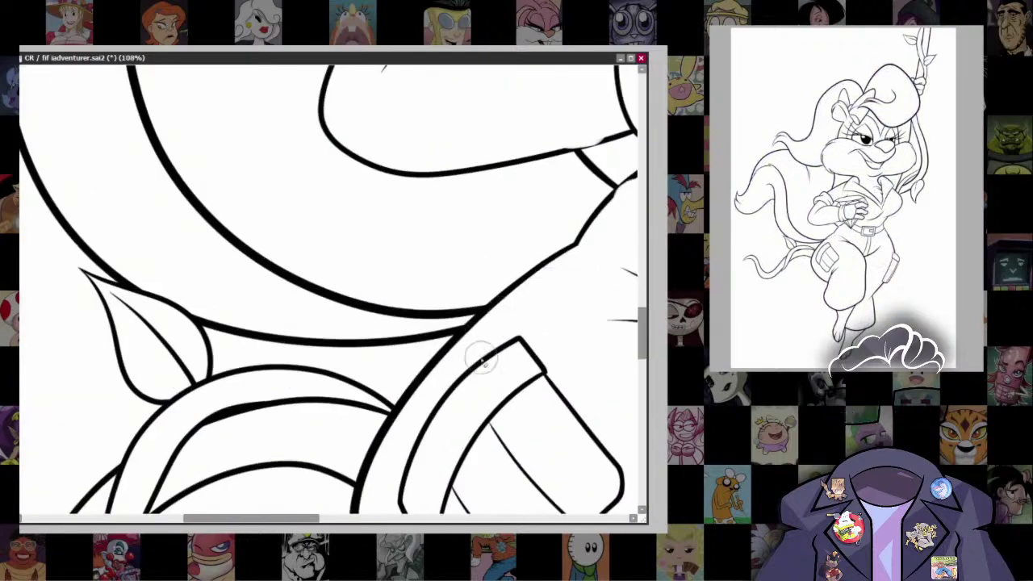
scroll(589, 273, "up", 5)
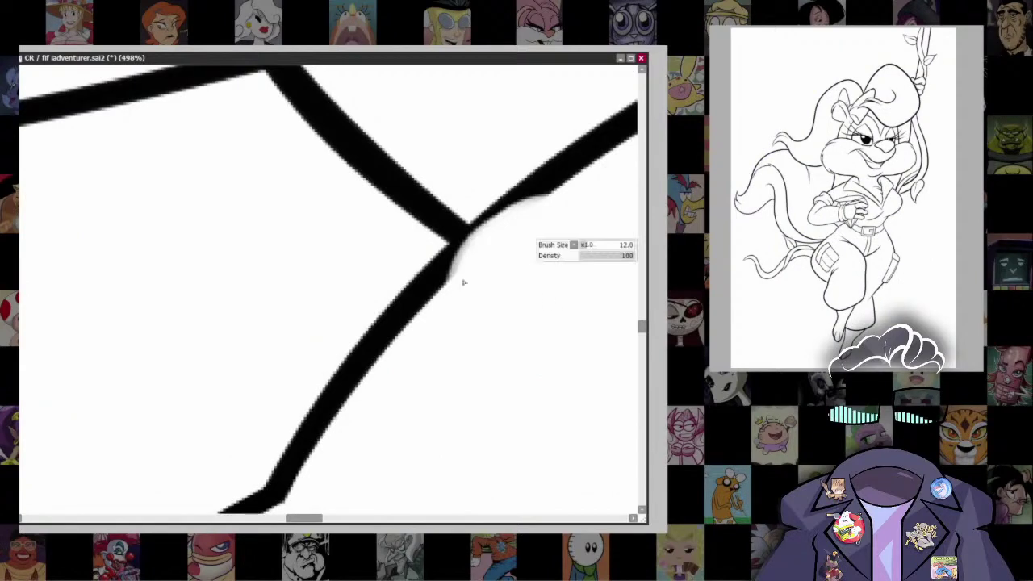
mouse_move(450, 278)
left_mouse_down()
mouse_move(467, 246)
mouse_move(541, 193)
left_mouse_up()
left_click_drag(477, 234, 501, 214)
left_click_drag(464, 263, 478, 247)
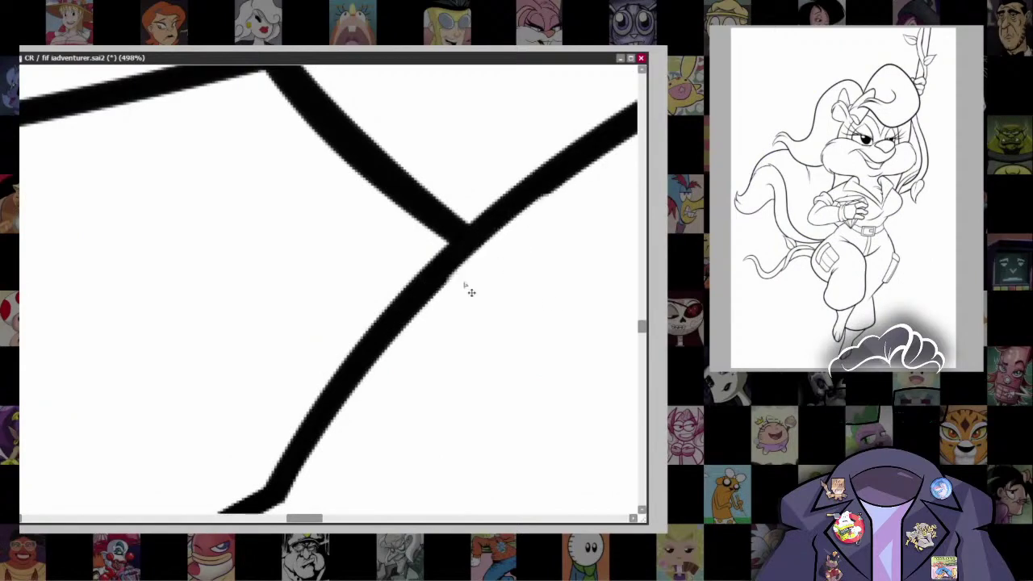
Step: Re-ink the thinned part of the forearm's lower edge near the wrist as one even line
left_click_drag(560, 169, 494, 381)
key("ctrl+z")
left_click_drag(222, 309, 408, 256)
key("ctrl+z")
key("ctrl+z")
left_click_drag(218, 311, 403, 259)
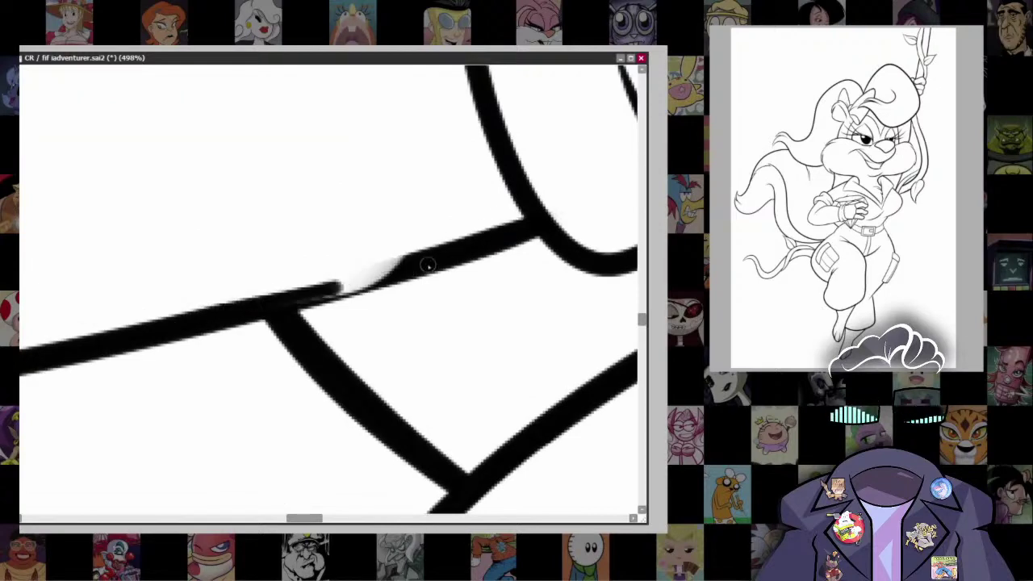
key("ctrl+z")
key("Delete")
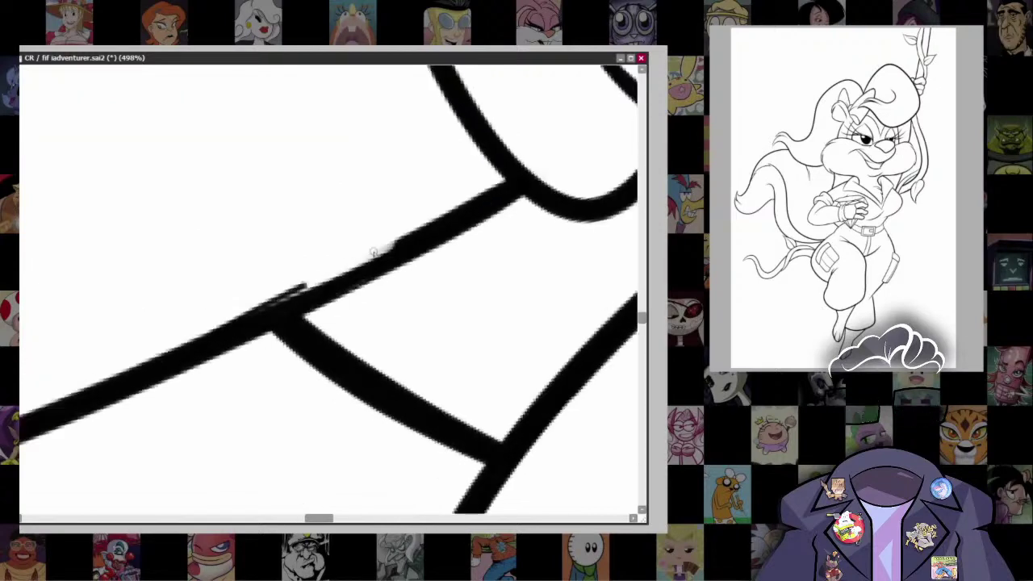
left_click_drag(239, 319, 457, 209)
key("End")
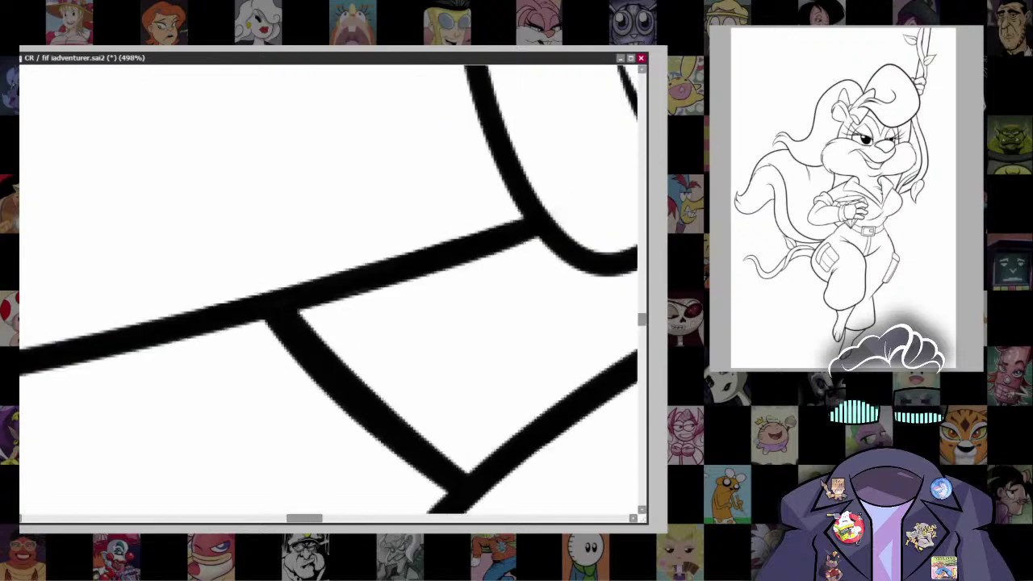
Step: Inspect the inked sleeve and forearm and the line art of the whole figure
scroll(553, 243, "down", 5)
scroll(372, 279, "up", 3)
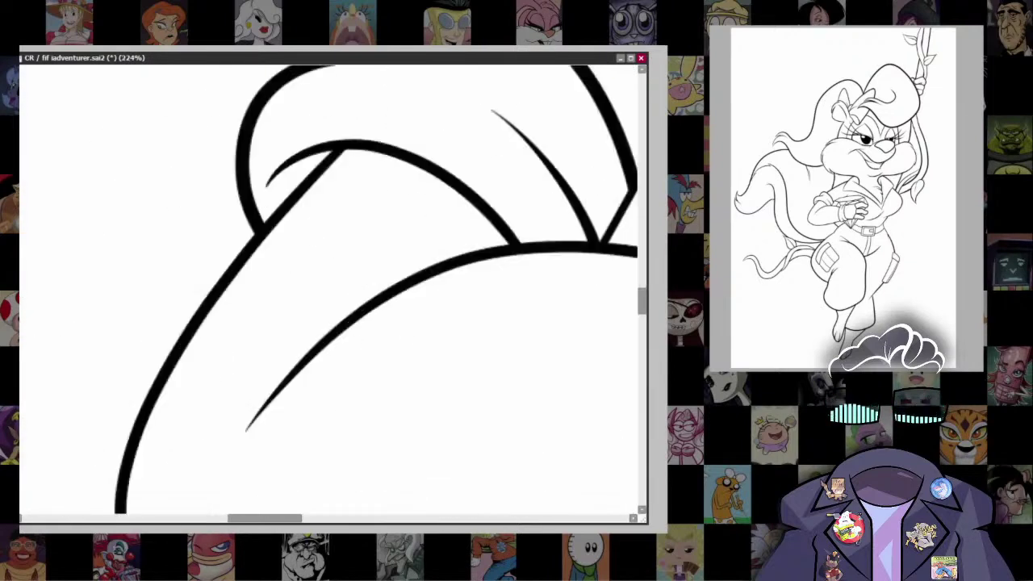
left_click_drag(292, 345, 409, 274)
scroll(409, 275, "down", 5)
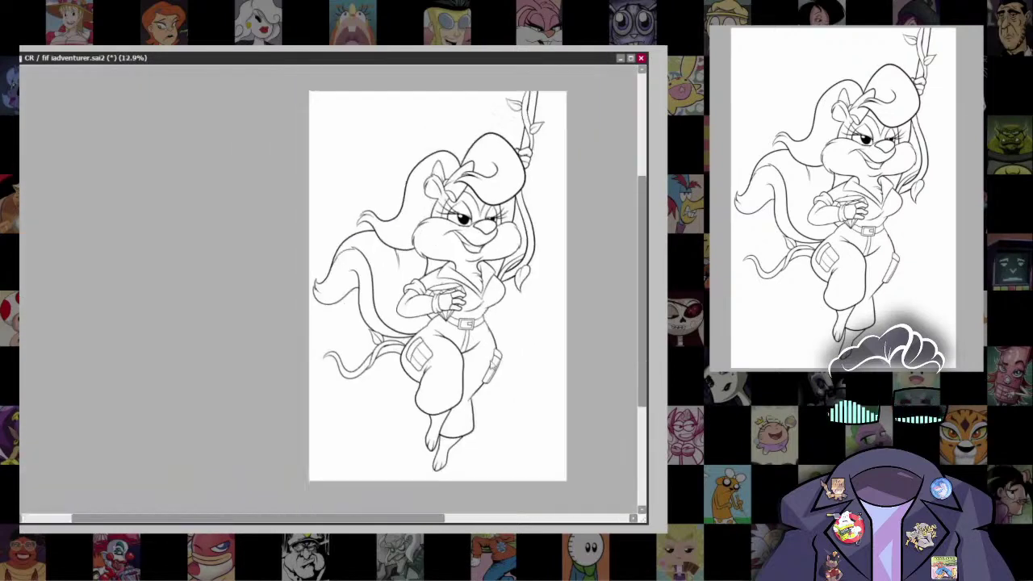
scroll(526, 276, "up", 3)
scroll(526, 276, "down", 2)
scroll(526, 276, "up", 2)
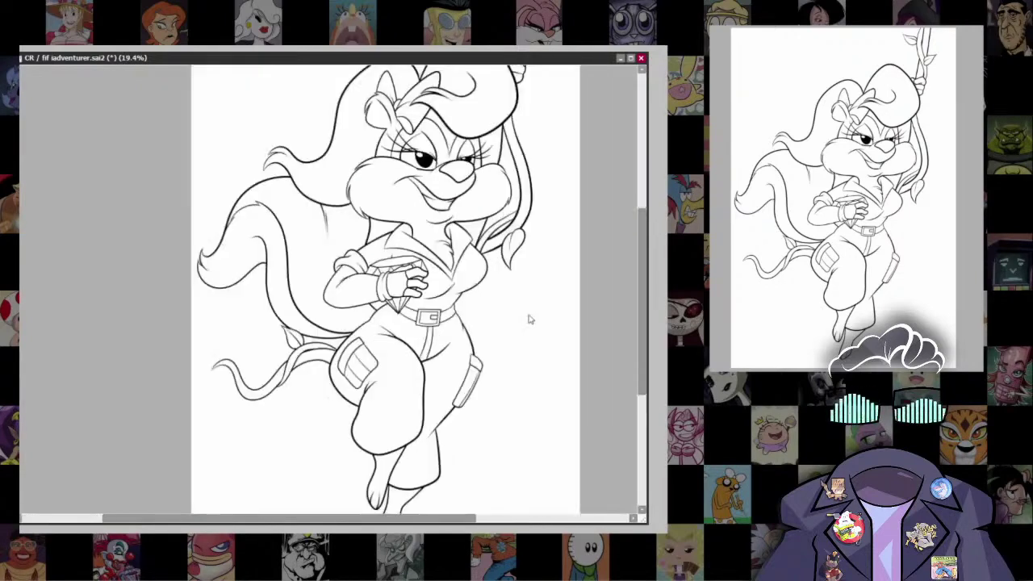
scroll(529, 320, "down", 2)
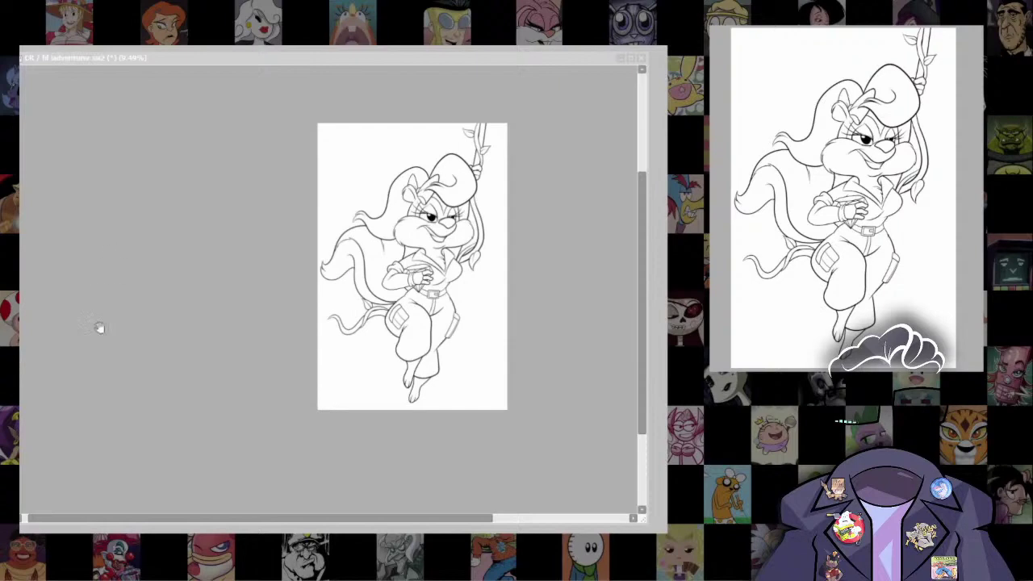
Step: Fill the ear, side of the face, forehead, bent forearm, fingers and feet with flat blue-violet
scroll(503, 70, "up", 4)
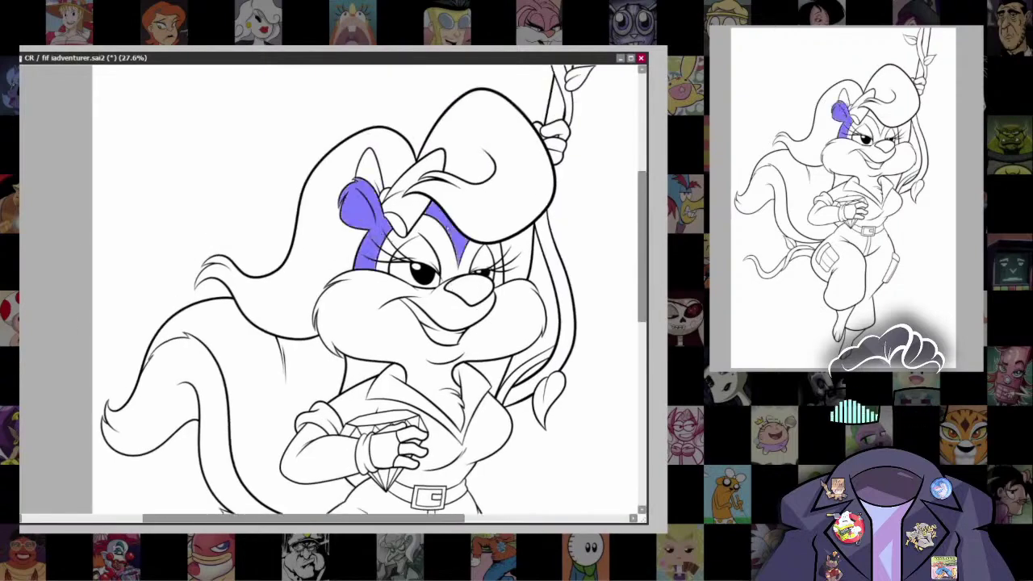
scroll(370, 291, "down", 4)
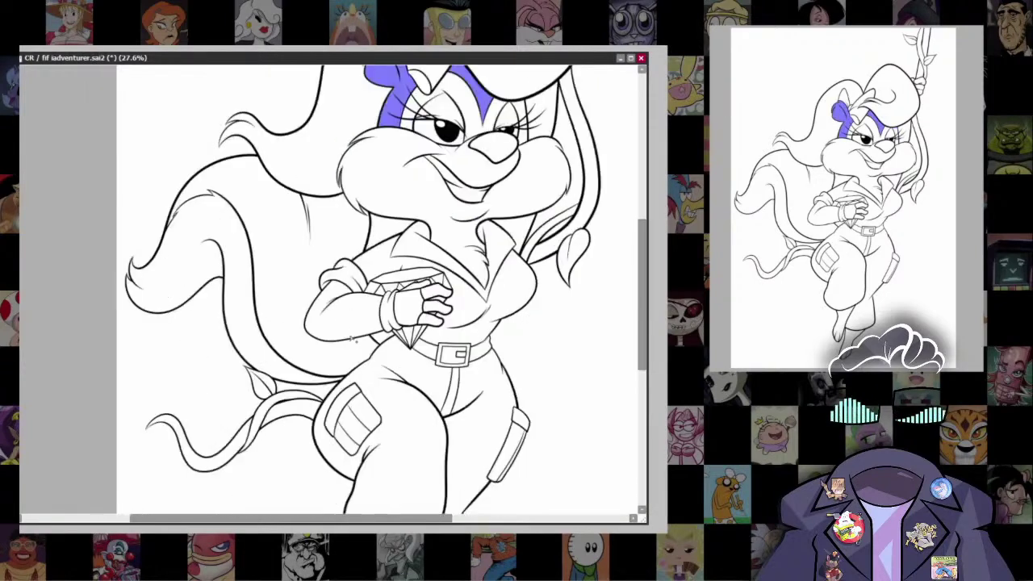
scroll(376, 290, "down", 4)
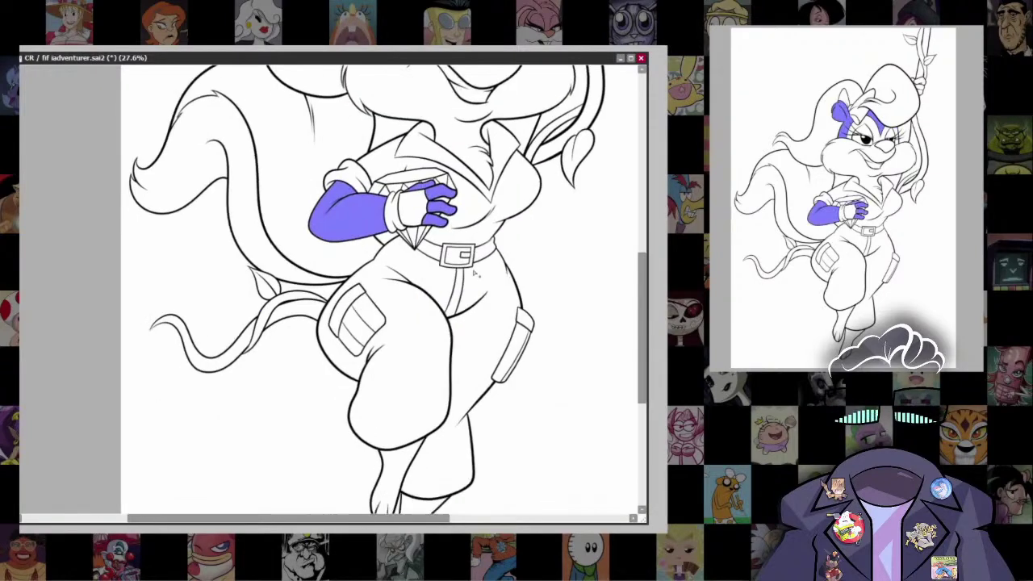
scroll(376, 291, "up", 3)
scroll(370, 291, "up", 4)
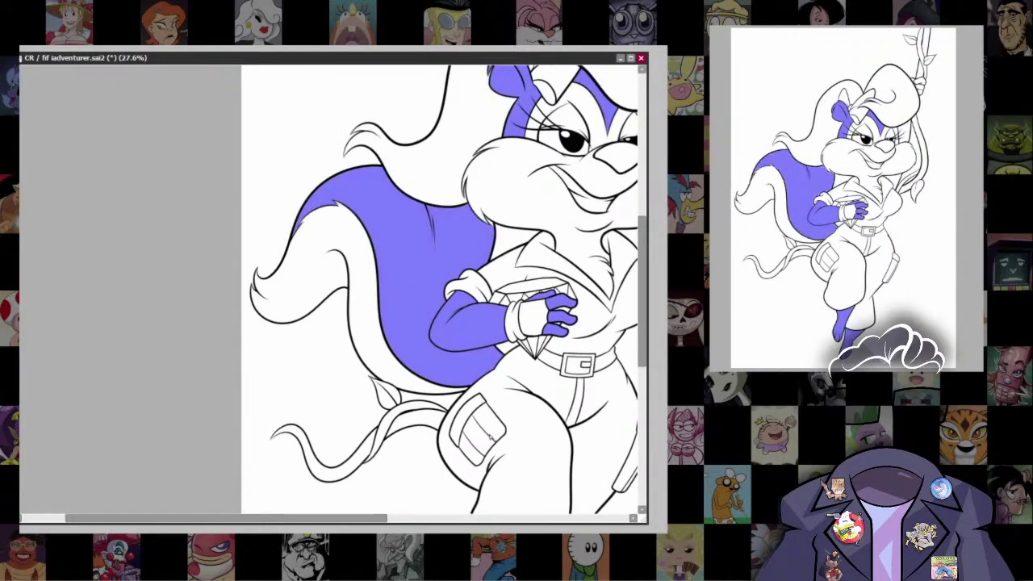
Step: Fill the tail's inner fur band, the raised hand and the far side of the face with flat blue-violet
scroll(530, 242, "up", 2)
left_click(522, 200)
left_click(520, 179)
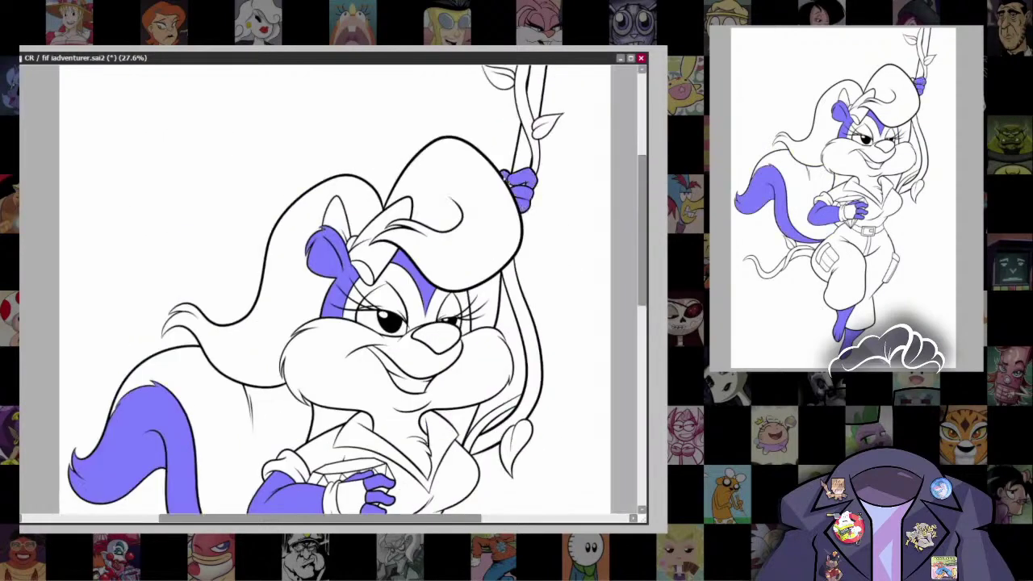
scroll(524, 230, "down", 2)
scroll(545, 303, "up", 3)
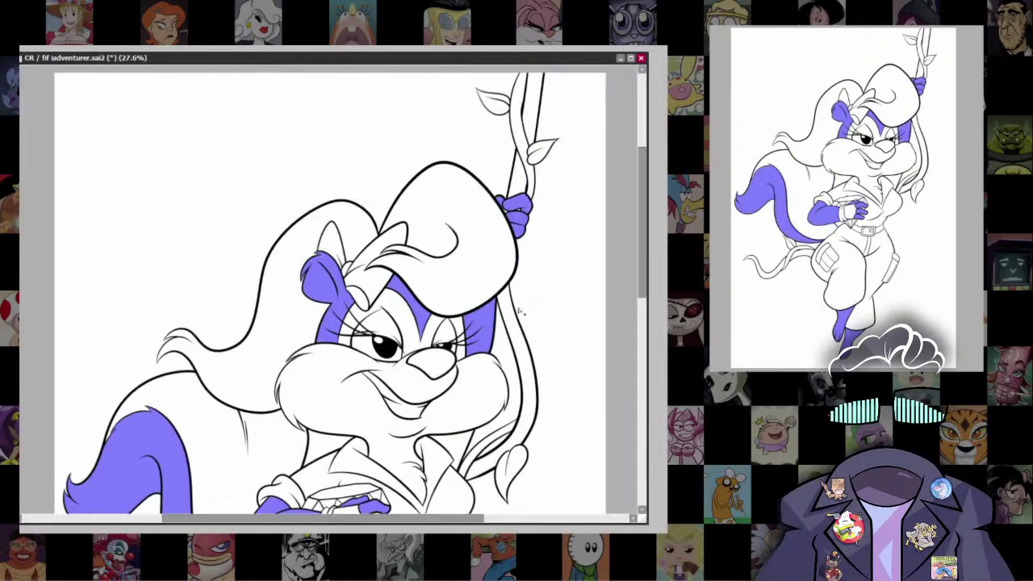
Step: Recolor all the blue-violet fur fills to a deeper purple
scroll(565, 311, "down", 2)
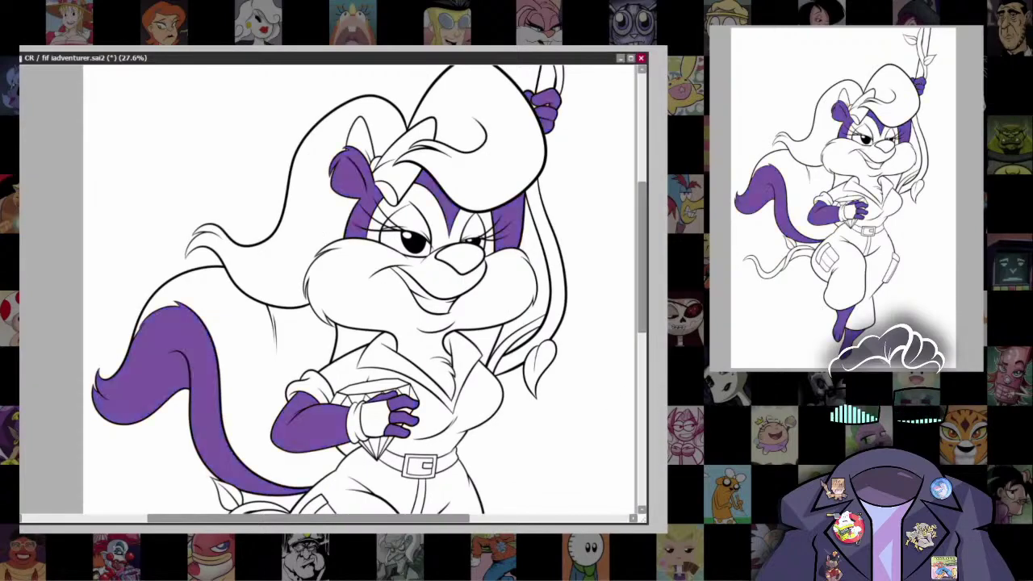
scroll(332, 291, "down", 2)
scroll(332, 291, "left", 1)
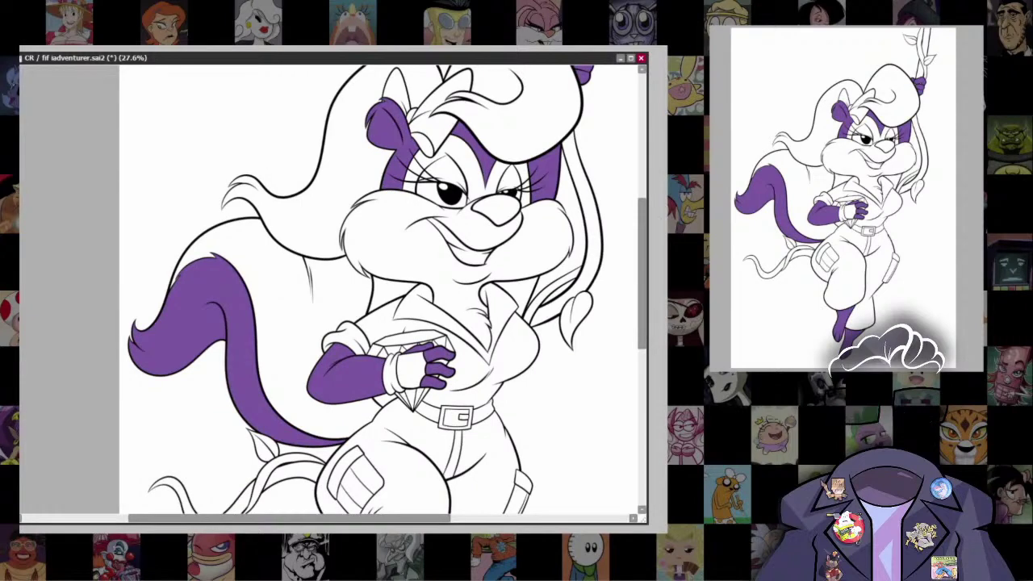
Step: Fill the hair, both the front pompadour and the long back section, with a flat lighter purple
scroll(423, 265, "up", 3)
left_click(500, 137)
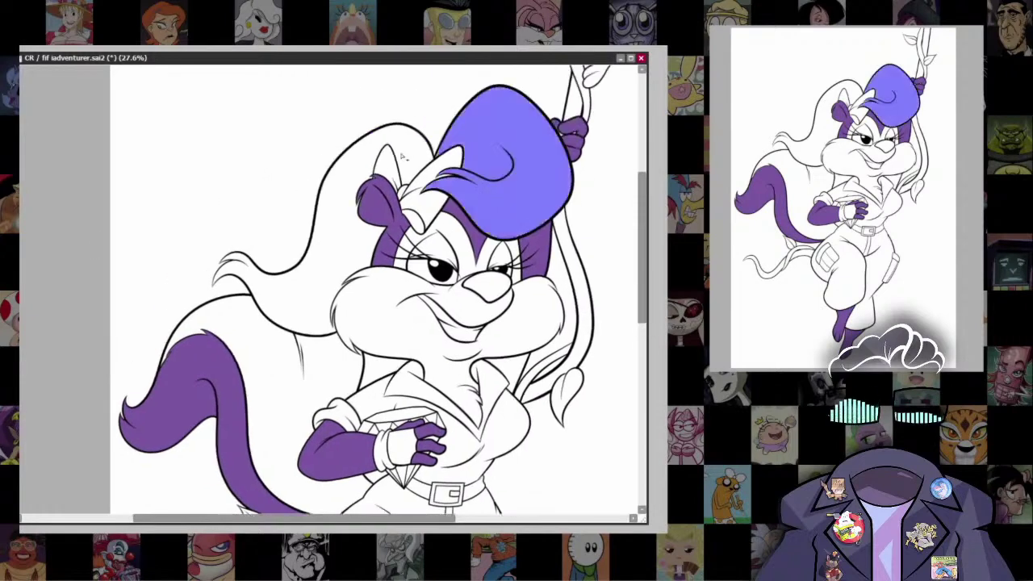
left_click(266, 243)
key("ctrl+d")
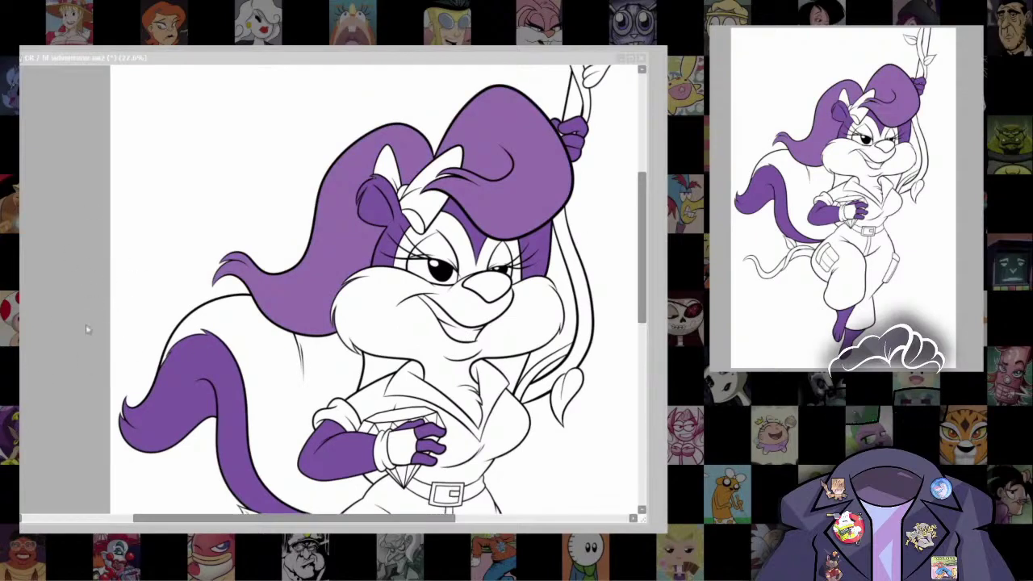
left_click(113, 307)
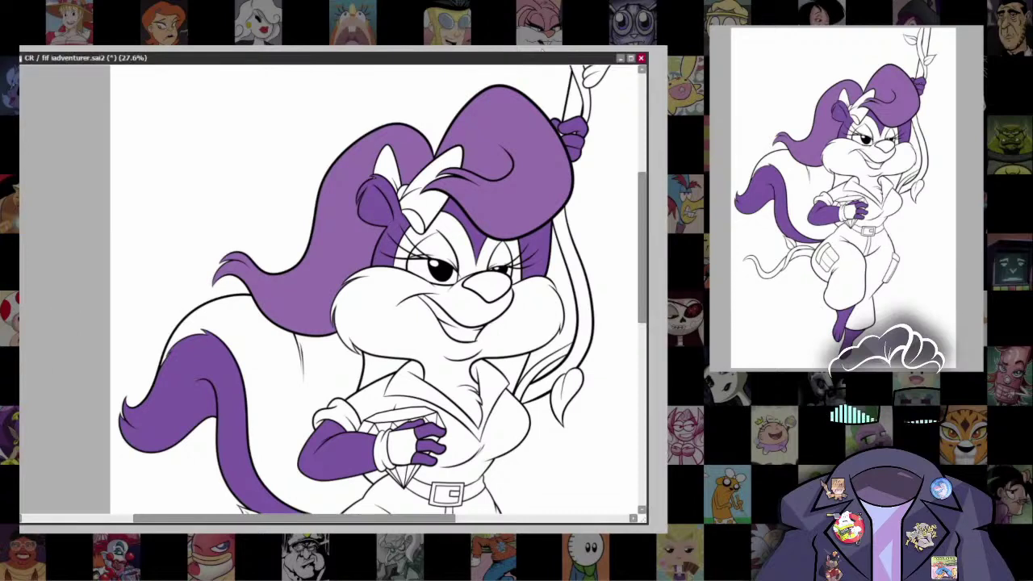
Step: Fill the bow and headband in the hair with flat bright pink
mouse_move(383, 158)
left_mouse_down()
mouse_move(423, 212)
mouse_move(469, 159)
left_mouse_up()
scroll(470, 158, "up", 6)
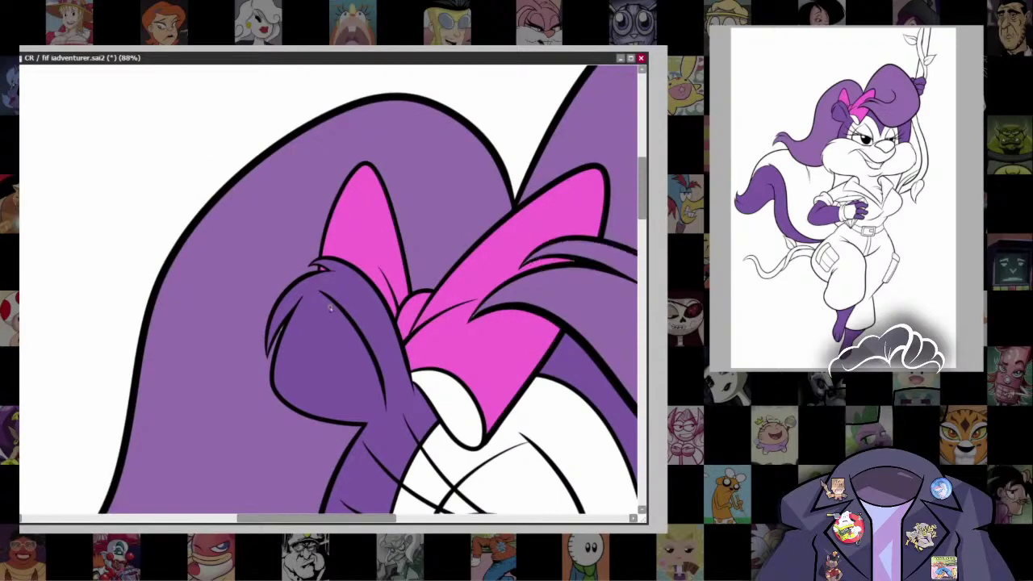
left_click_drag(284, 323, 339, 105)
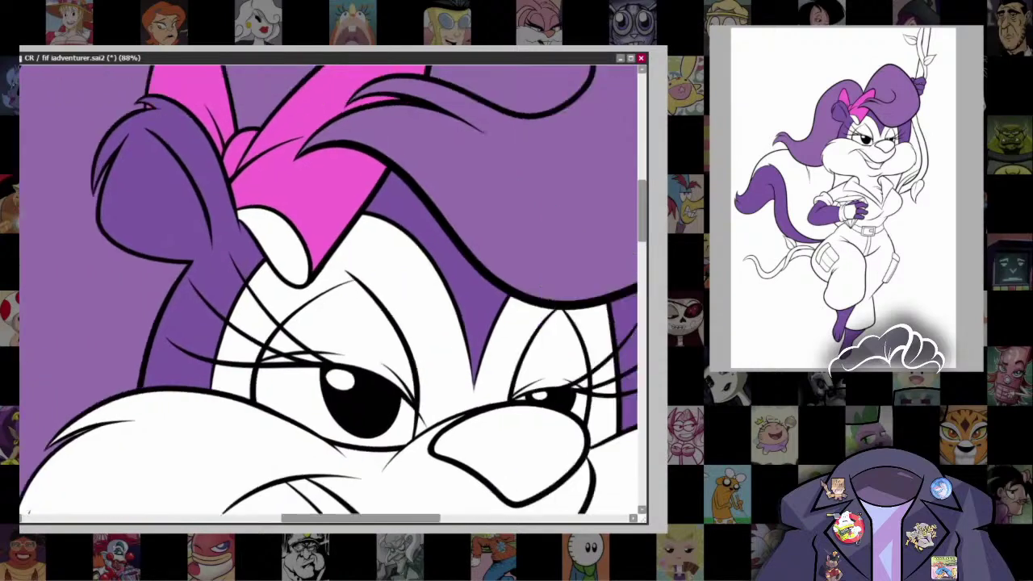
Step: Fill the shirt and its collar with flat medium brown
scroll(499, 347, "down", 6)
scroll(499, 347, "up", 1)
scroll(498, 347, "down", 2)
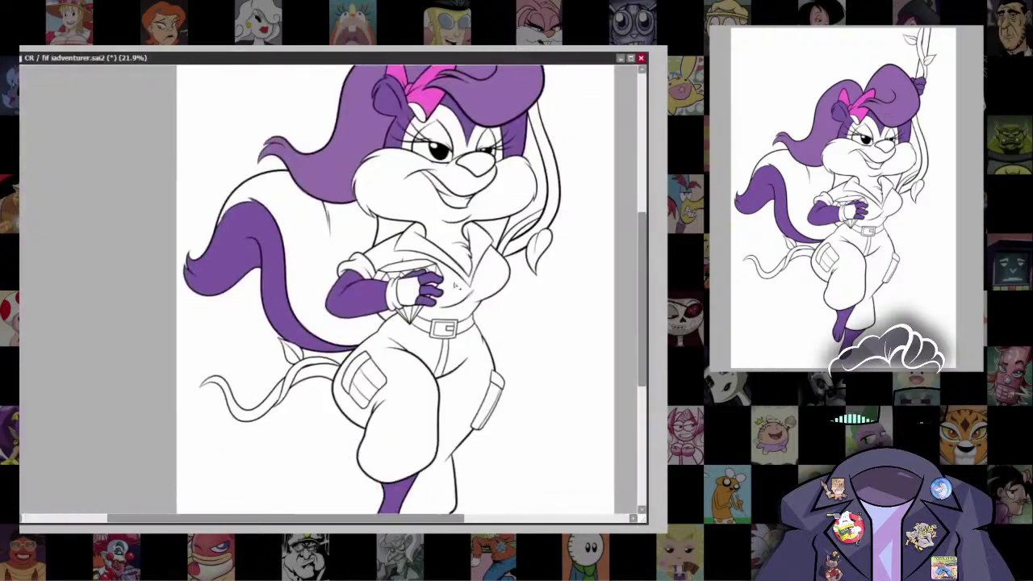
left_click(454, 284)
scroll(464, 323, "down", 1)
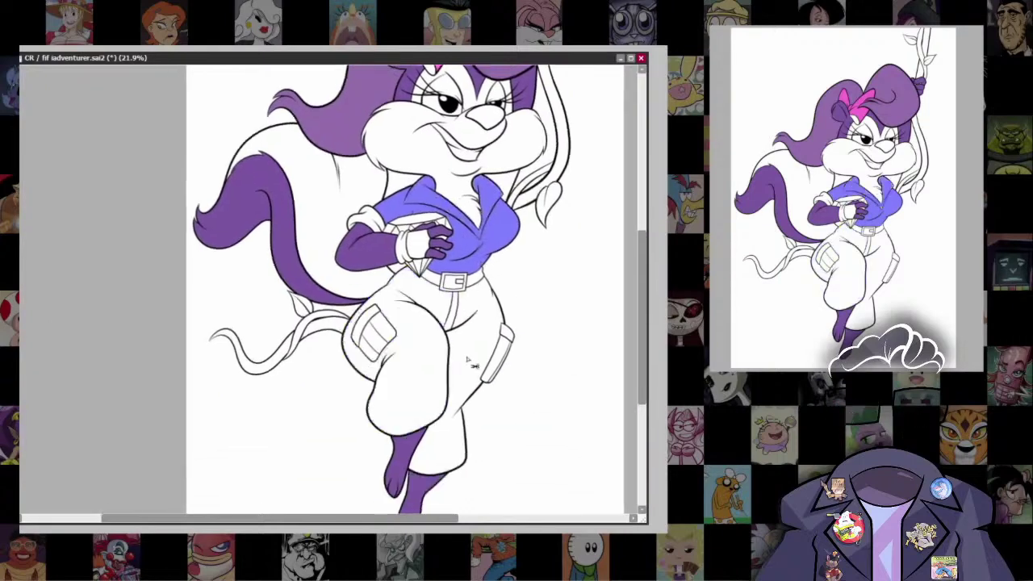
scroll(471, 363, "up", 1)
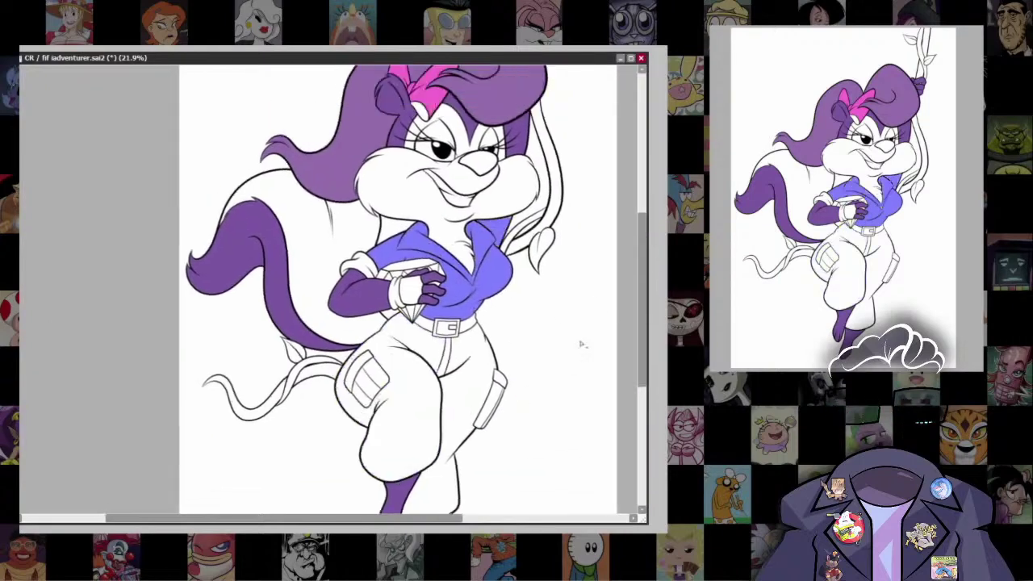
left_click(476, 262)
Step: Fill both trouser legs and all parts of the side pockets with one flat color, trying dark blue
left_click(388, 403)
left_click(452, 436)
left_click(501, 382)
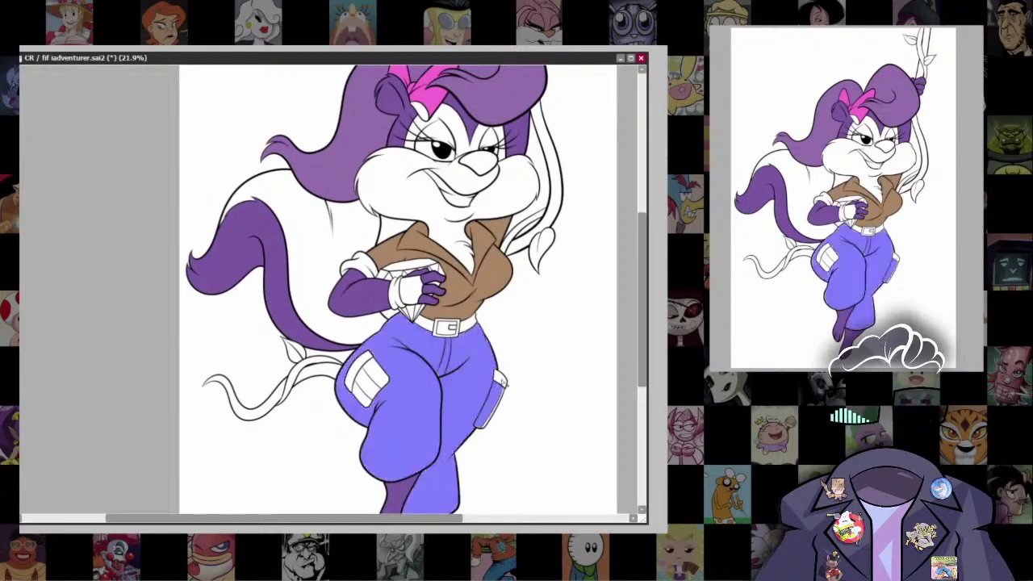
left_click(500, 376)
left_click(494, 408)
left_click(368, 383)
left_click(362, 397)
left_click(375, 369)
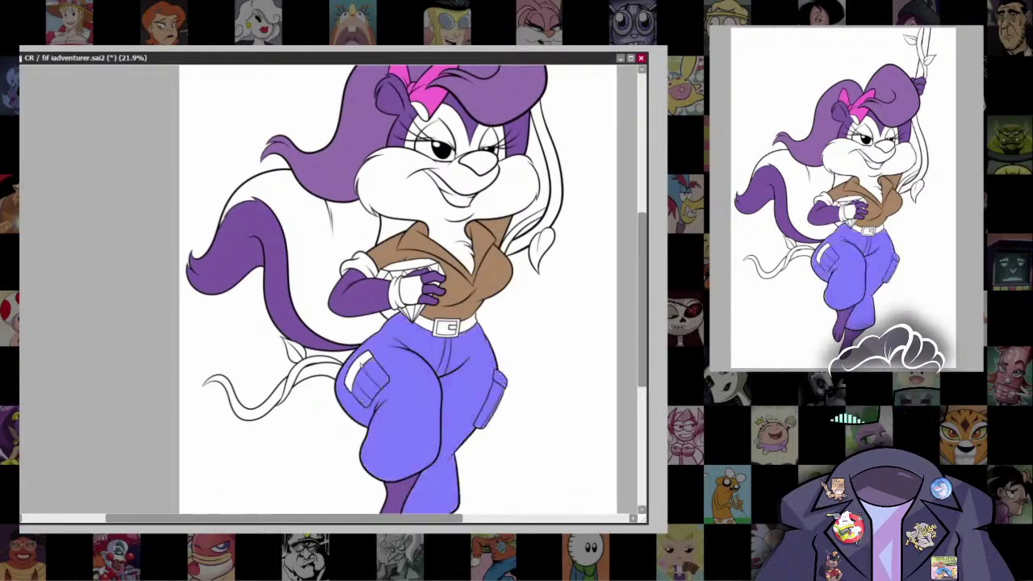
left_click(356, 373)
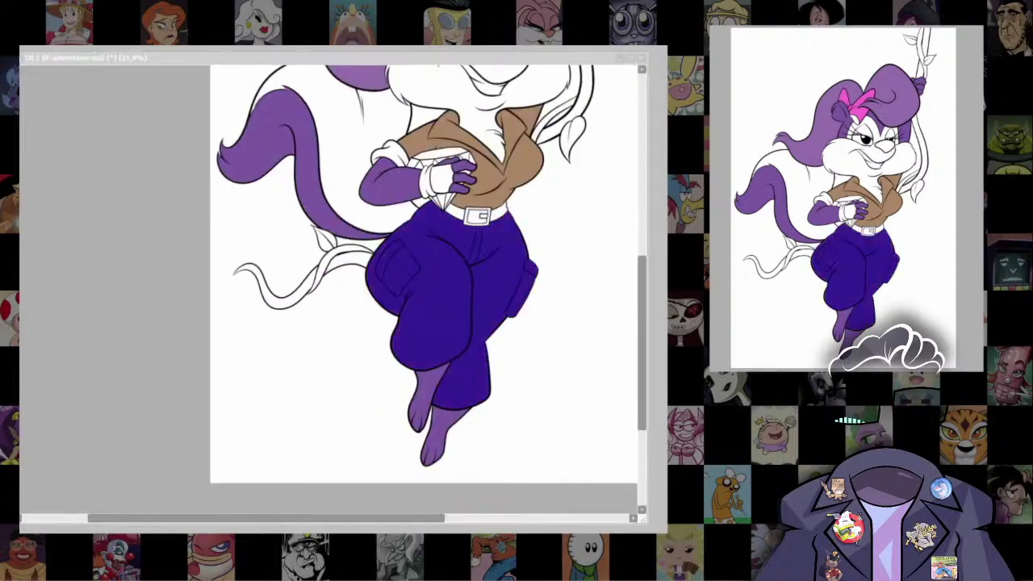
Step: Change the trousers to a flat reddish brown and compare the color by undoing and redoing it
key("ctrl+z")
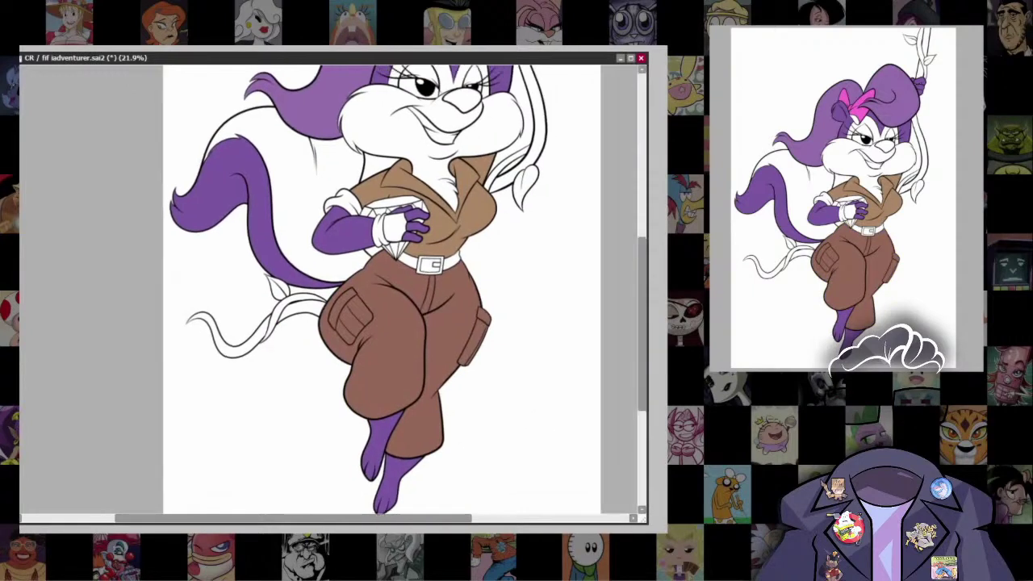
key("ctrl+y")
key("ctrl+z")
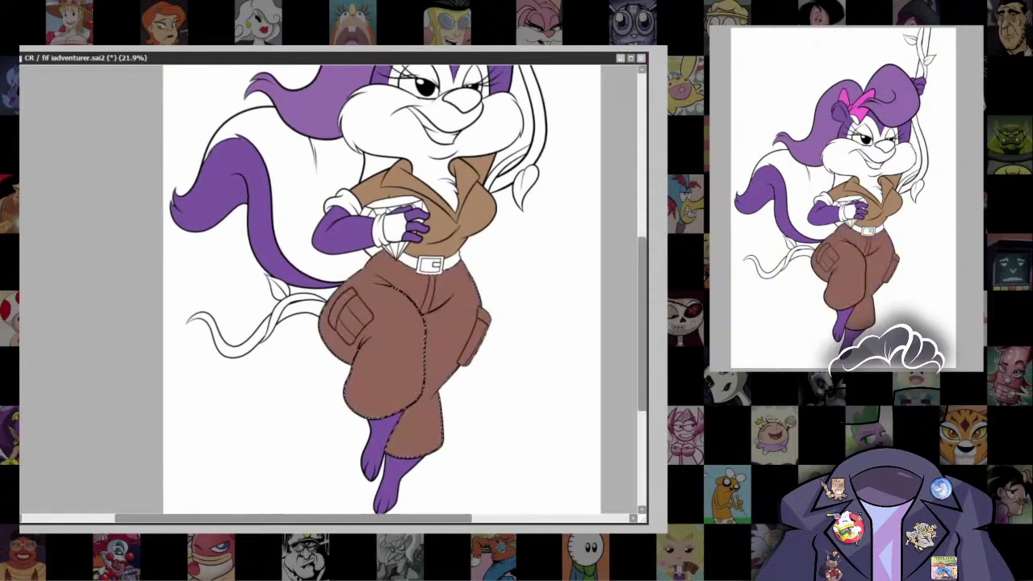
key("ctrl+y")
key("ctrl+z")
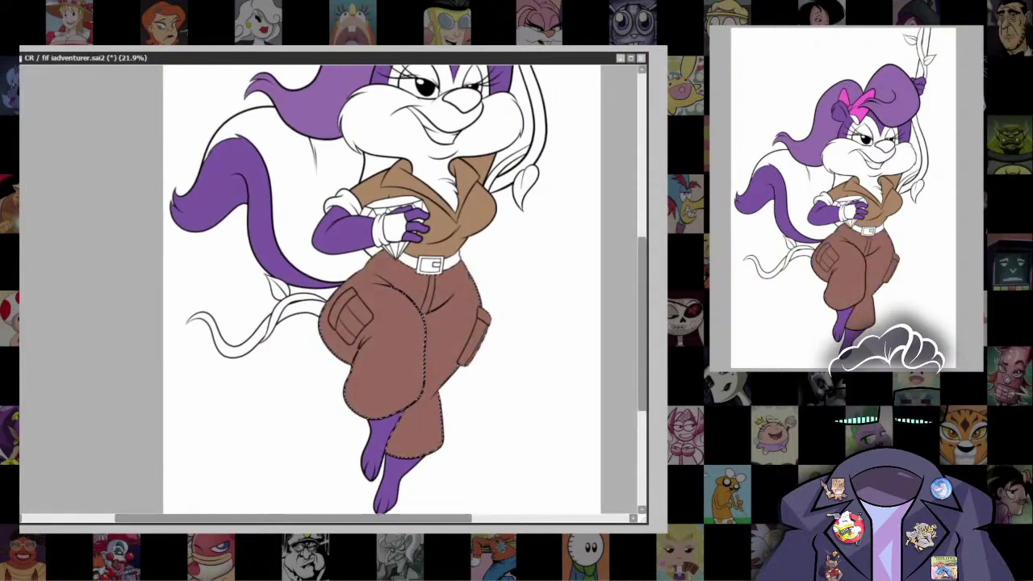
key("ctrl+y")
key("ctrl+z")
left_click_drag(527, 359, 555, 369)
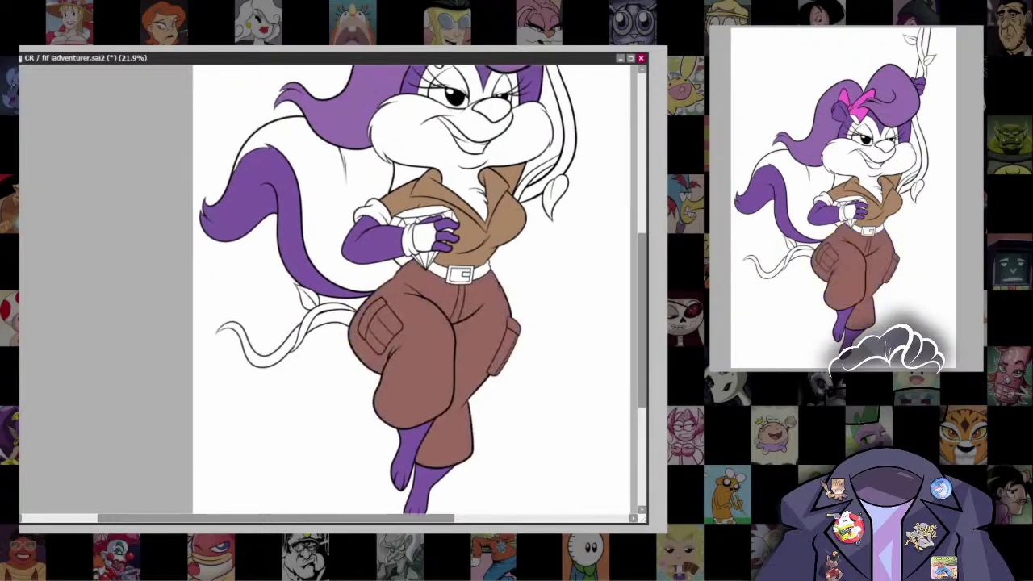
Step: Fill the belt buckle with golden yellow and the belt strap with flat dark purple
key("alt+Tab")
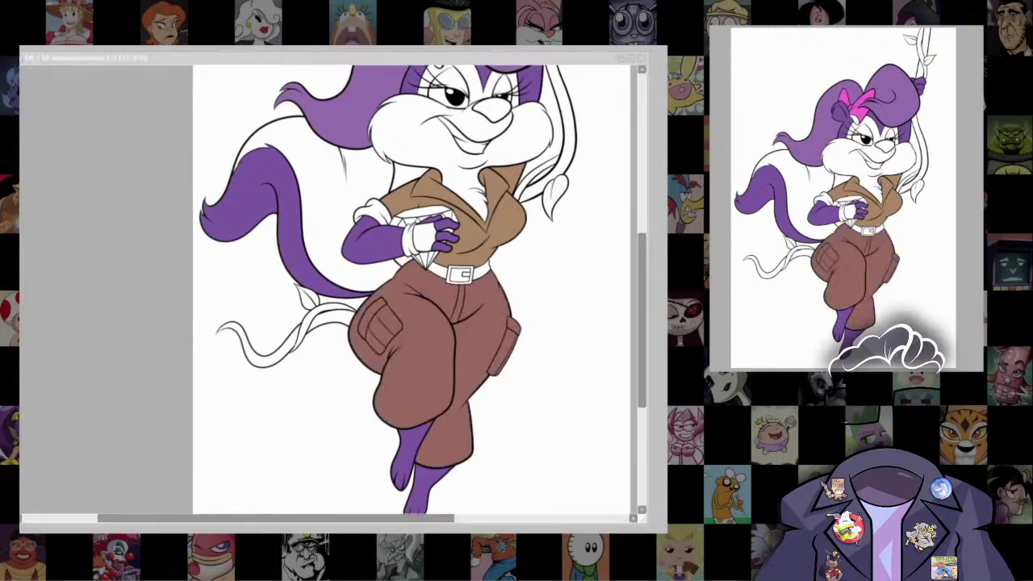
left_click(510, 62)
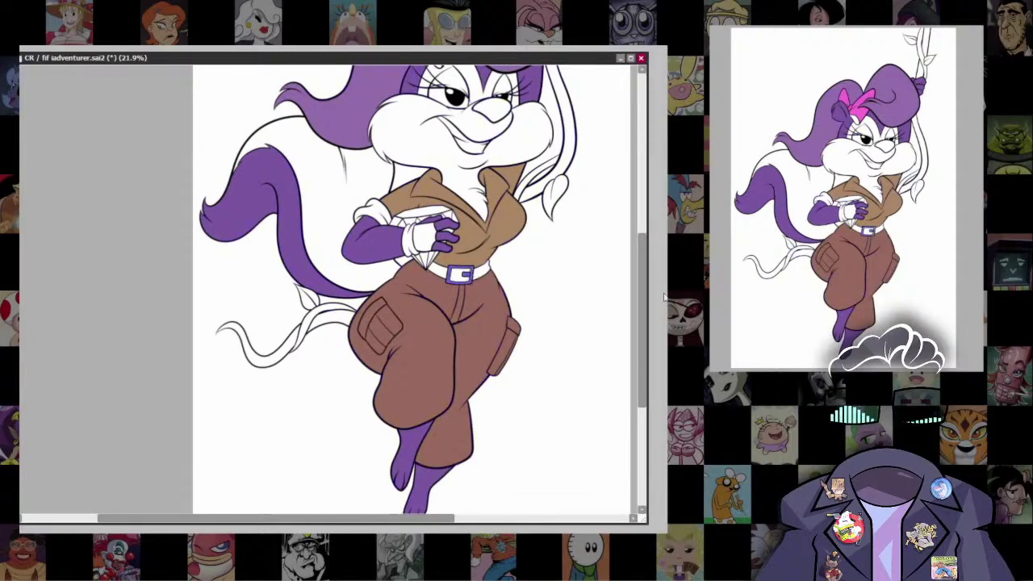
scroll(472, 272, "up", 2)
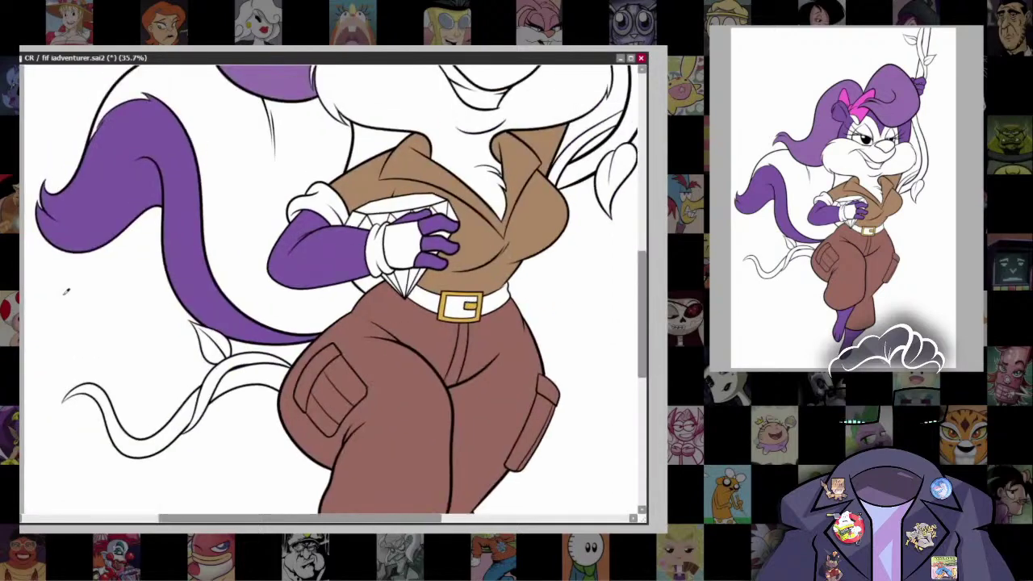
left_click(461, 308)
left_click(495, 300)
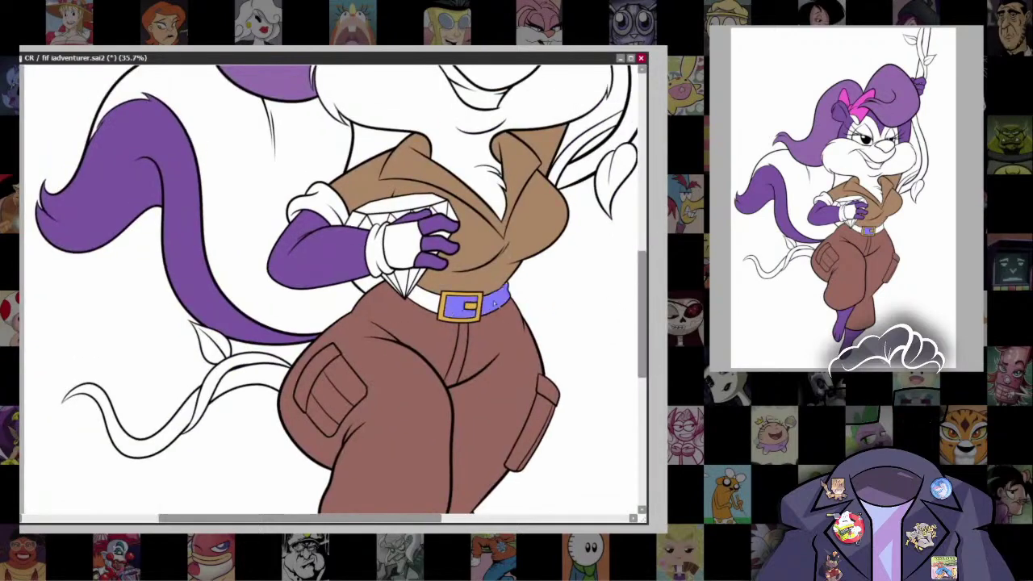
left_click(424, 299)
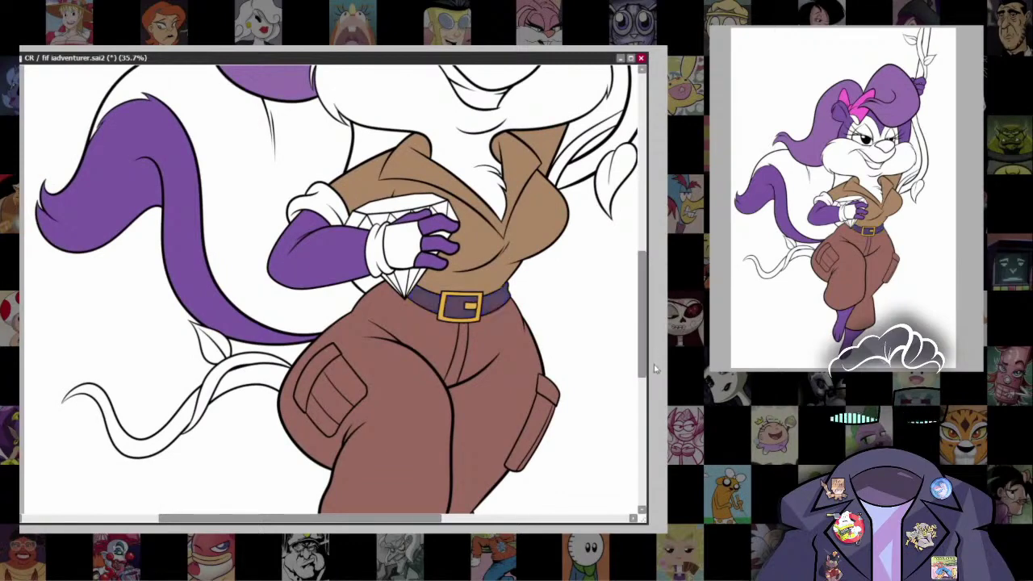
scroll(506, 344, "up", 3)
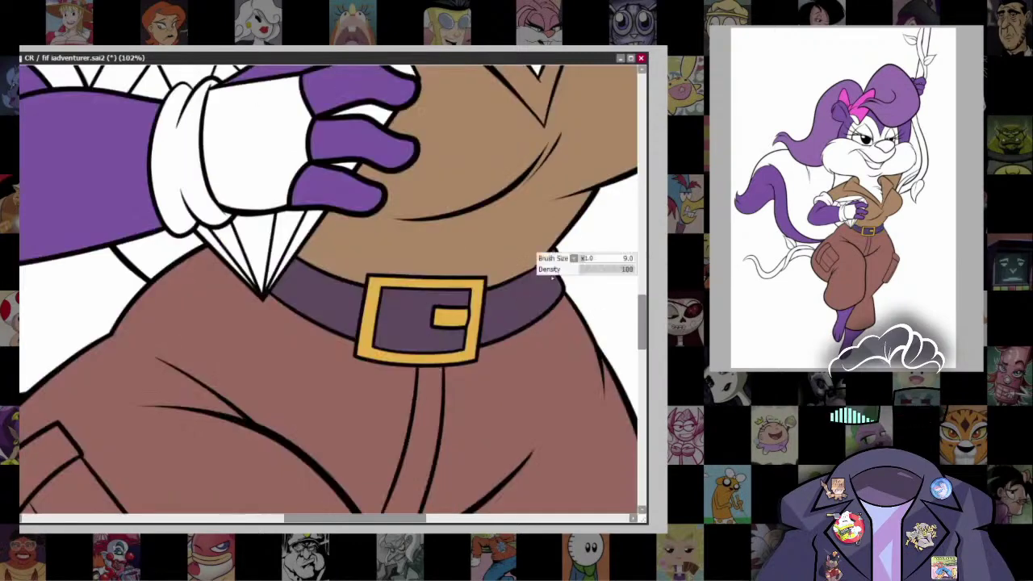
Step: Fill the fingerless glove and its rolled wrist cuff on the bent arm with flat dark gray
scroll(581, 325, "down", 5)
scroll(581, 325, "up", 1)
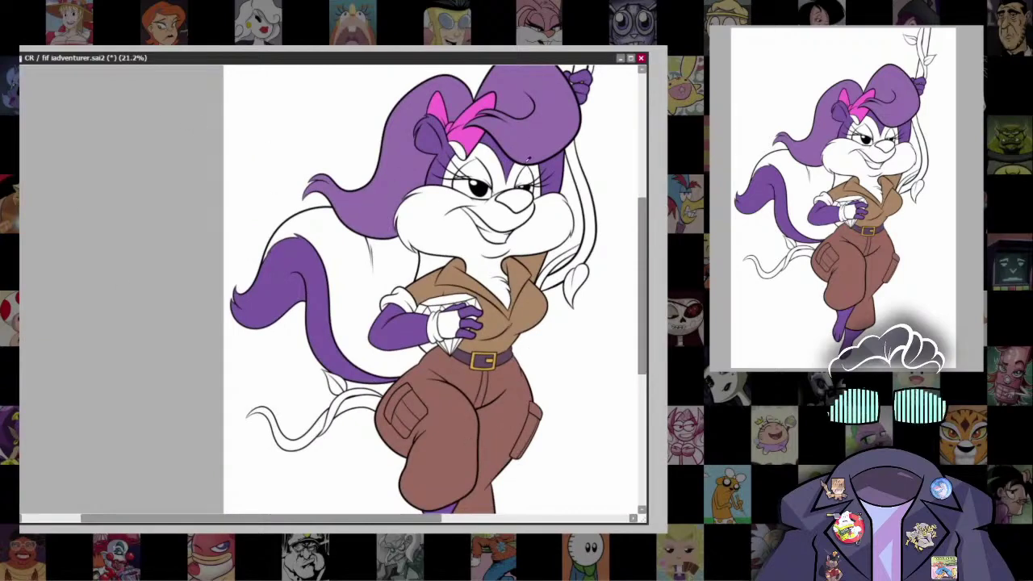
left_click_drag(420, 291, 398, 339)
key("ctrl+z")
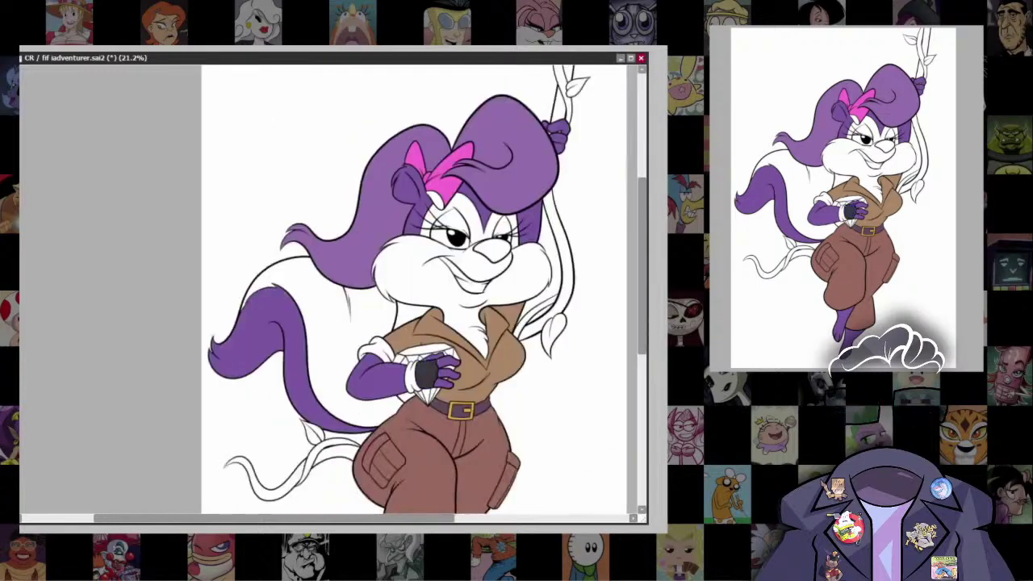
scroll(439, 397, "up", 5)
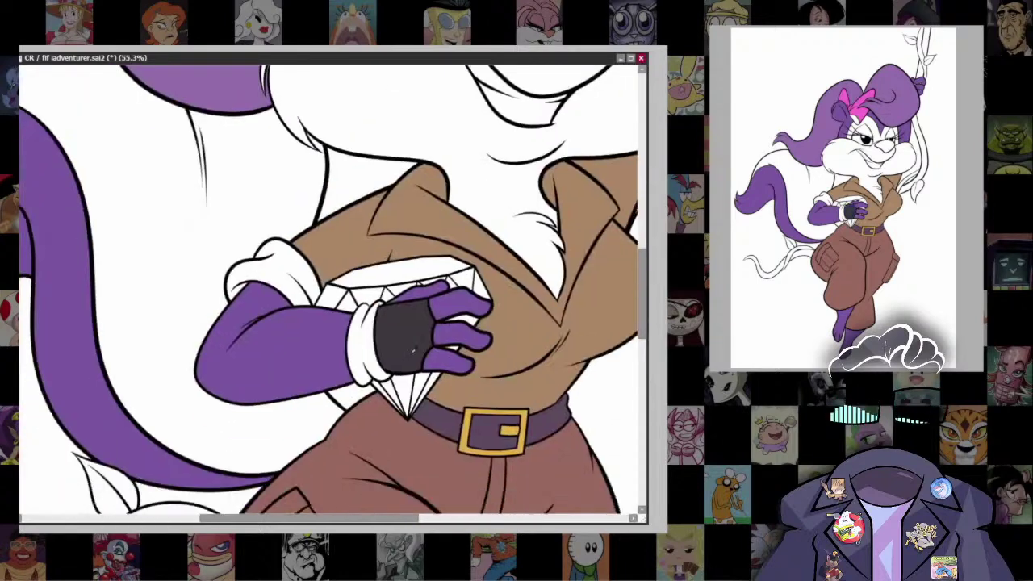
left_click(365, 341)
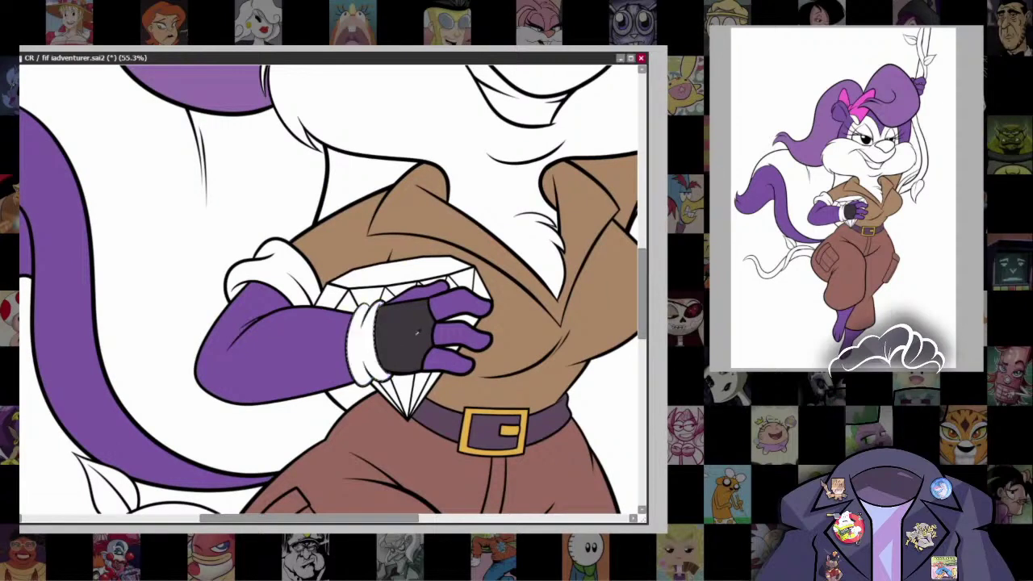
mouse_move(415, 331)
left_mouse_down()
mouse_move(359, 347)
mouse_move(376, 368)
left_mouse_up()
scroll(338, 364, "up", 3)
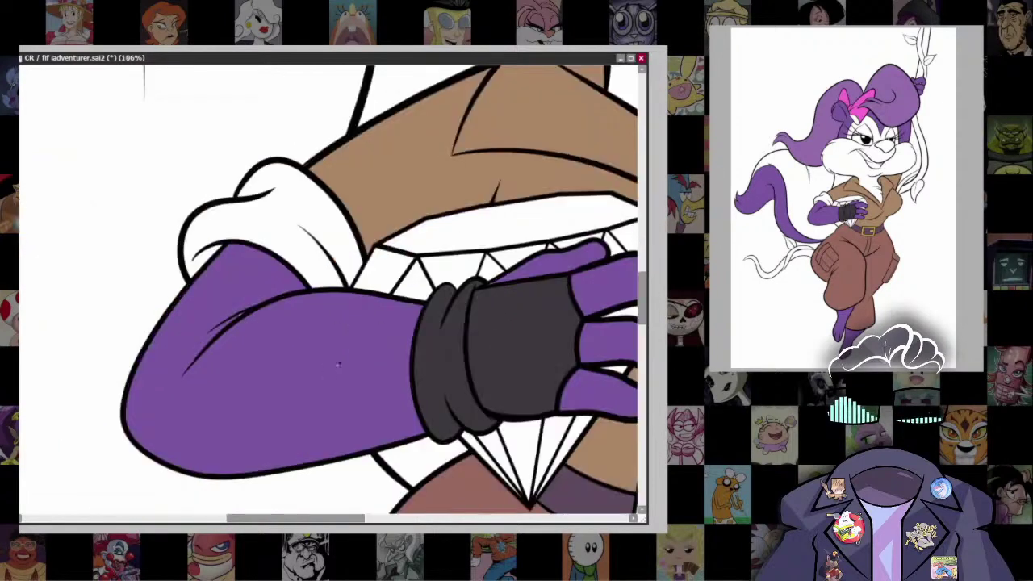
scroll(554, 331, "down", 3)
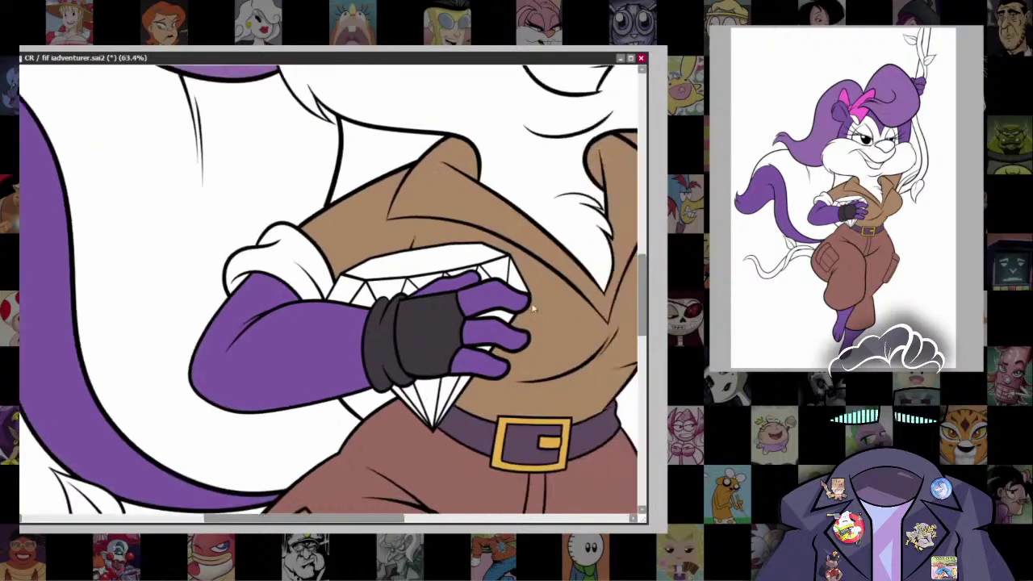
Step: Fill the rolled sleeve cuff above the bent forearm with flat light tan
left_click(275, 258)
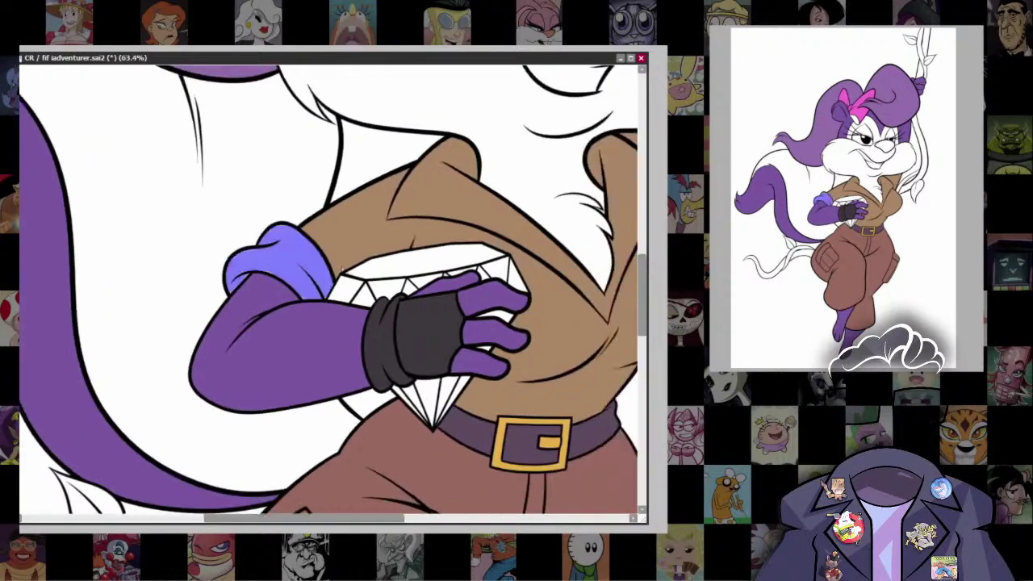
left_click_drag(541, 338, 388, 394)
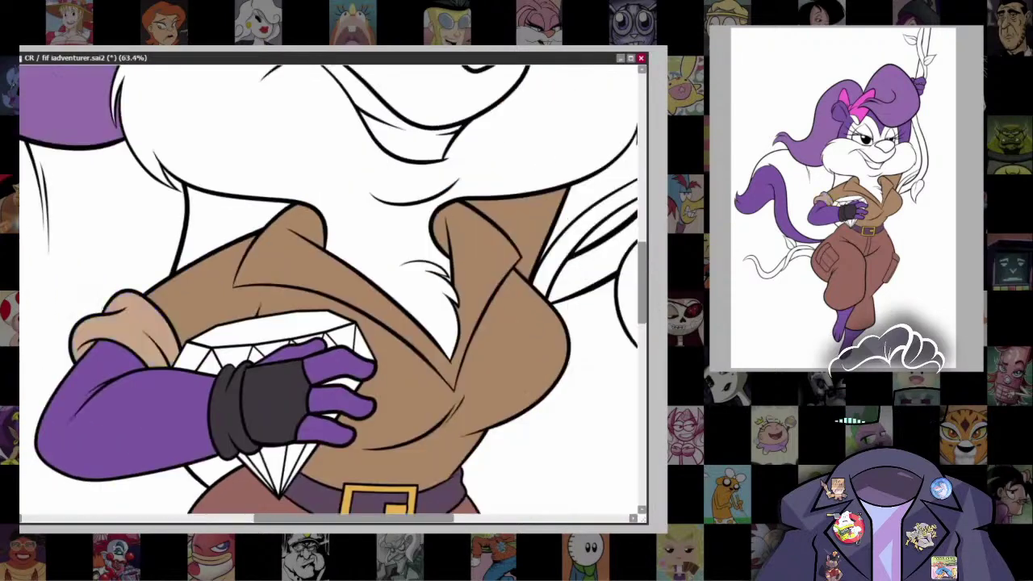
scroll(332, 290, "down", 3)
Step: Fill the nose with flat coral pink
scroll(282, 201, "up", 5)
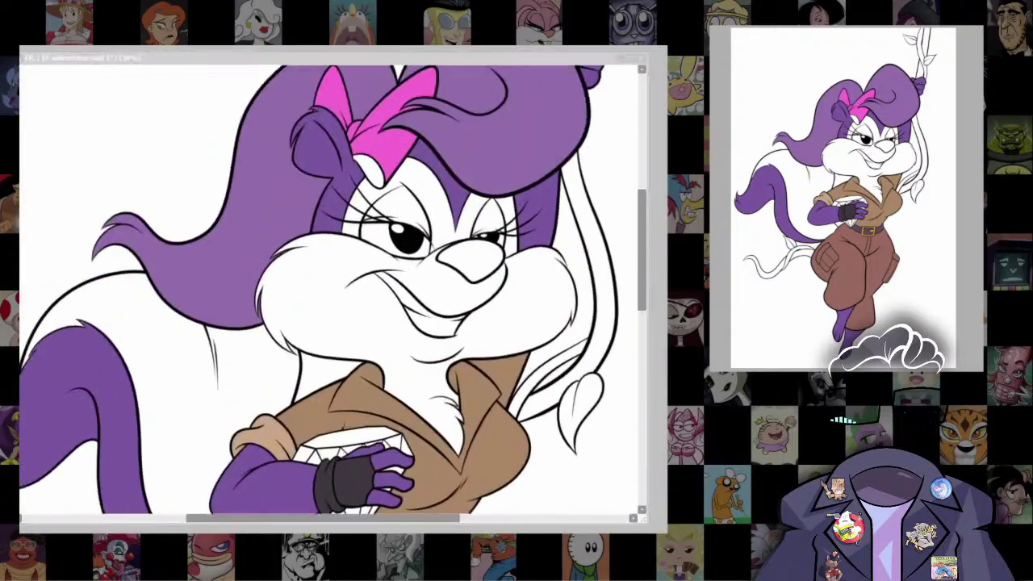
left_click(473, 260)
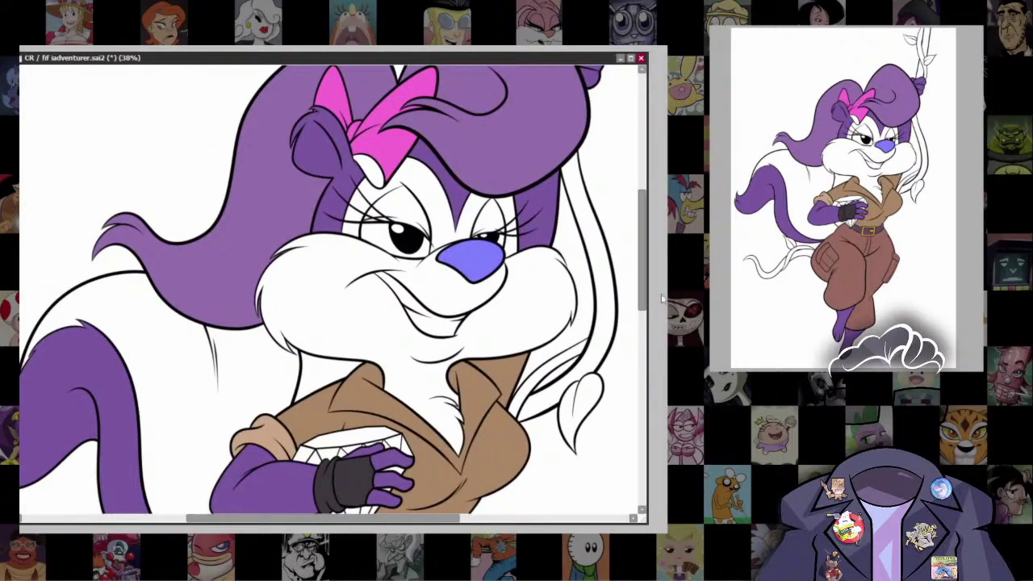
key("ctrl+z")
scroll(333, 291, "down", 2)
scroll(332, 290, "up", 2)
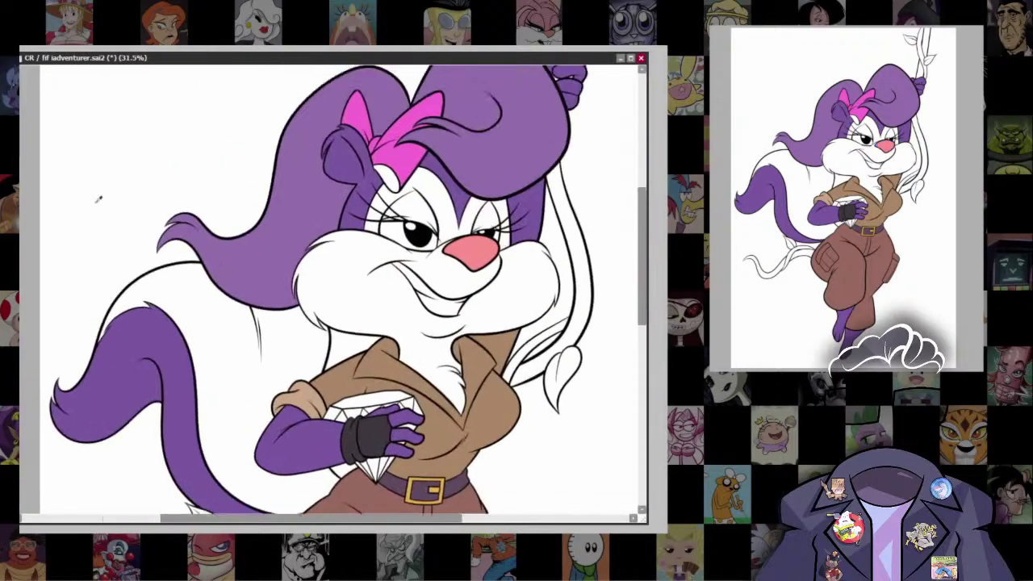
Step: Fill the visible eye areas around both pupils with flat light blue and check the face
left_click(394, 232)
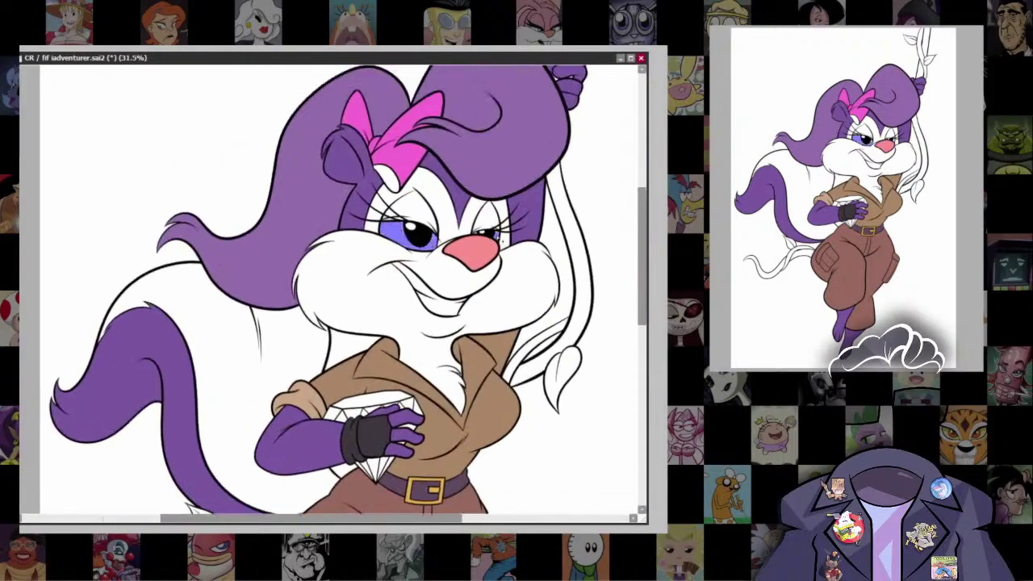
left_click(394, 234)
scroll(484, 210, "up", 5)
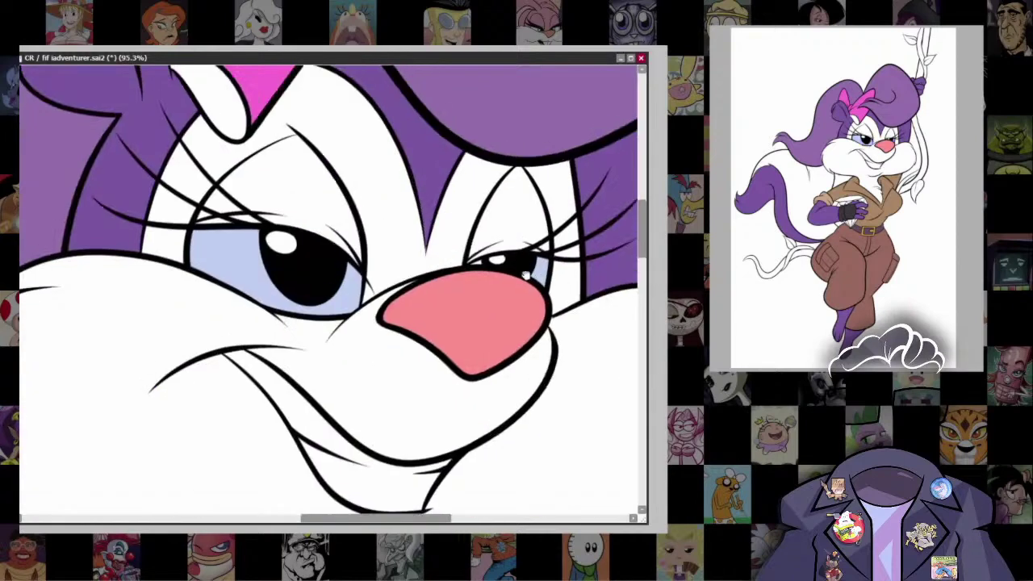
scroll(332, 291, "down", 5)
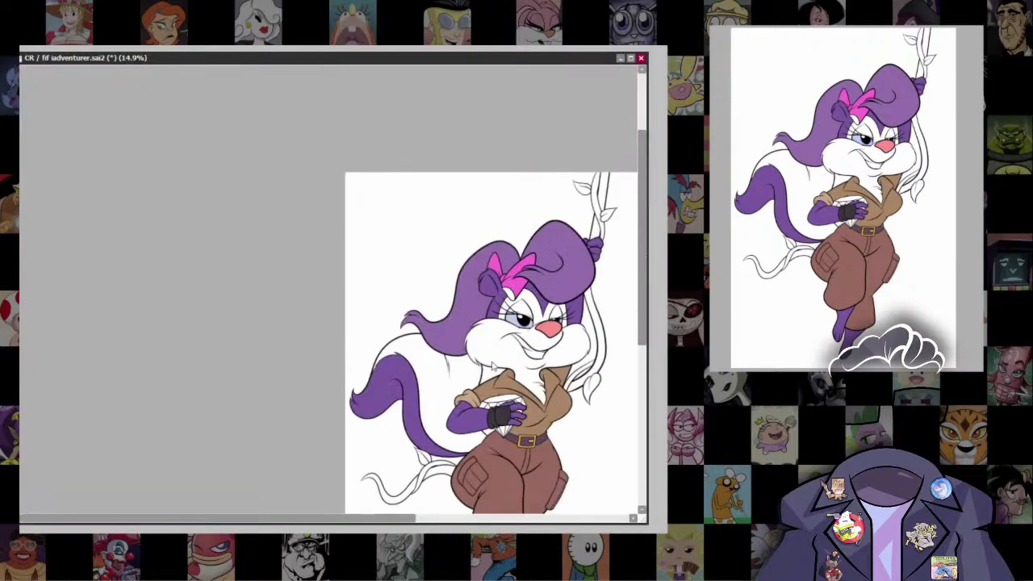
Step: Recolor the hair bow light pink and fill the open fold at its lower end with a darker dusty pink
scroll(333, 291, "up", 3)
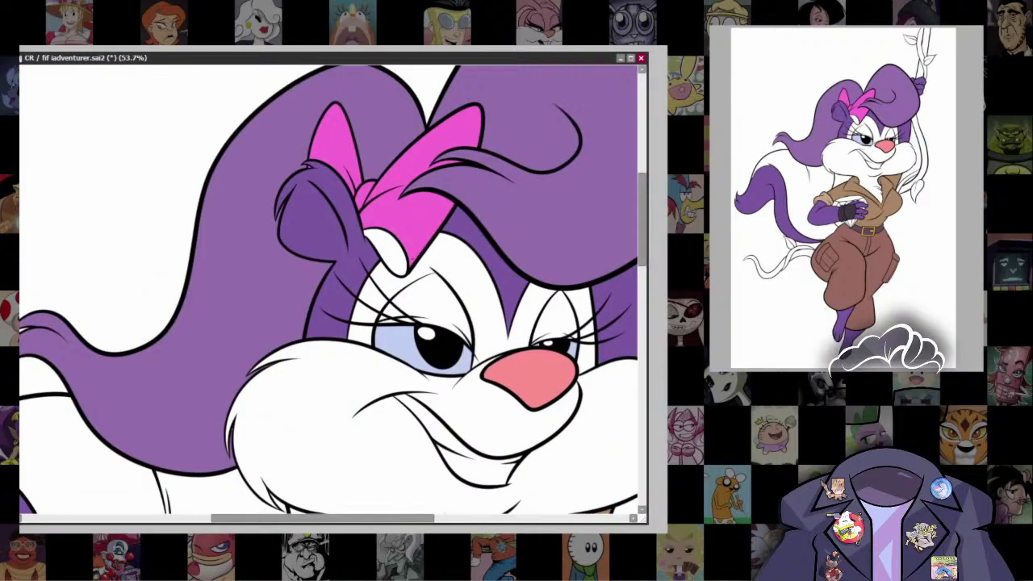
left_click(410, 220)
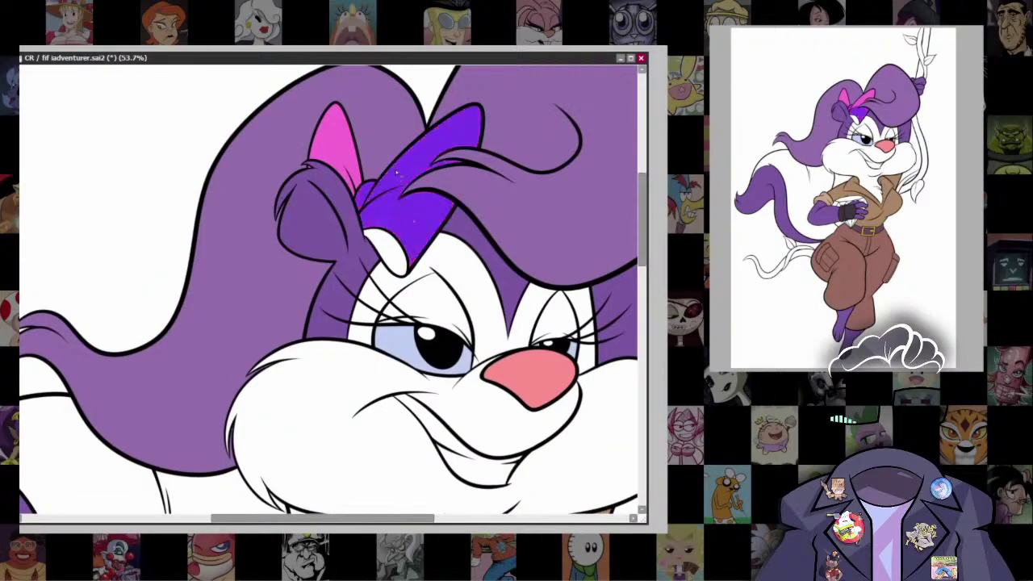
key("ctrl+z")
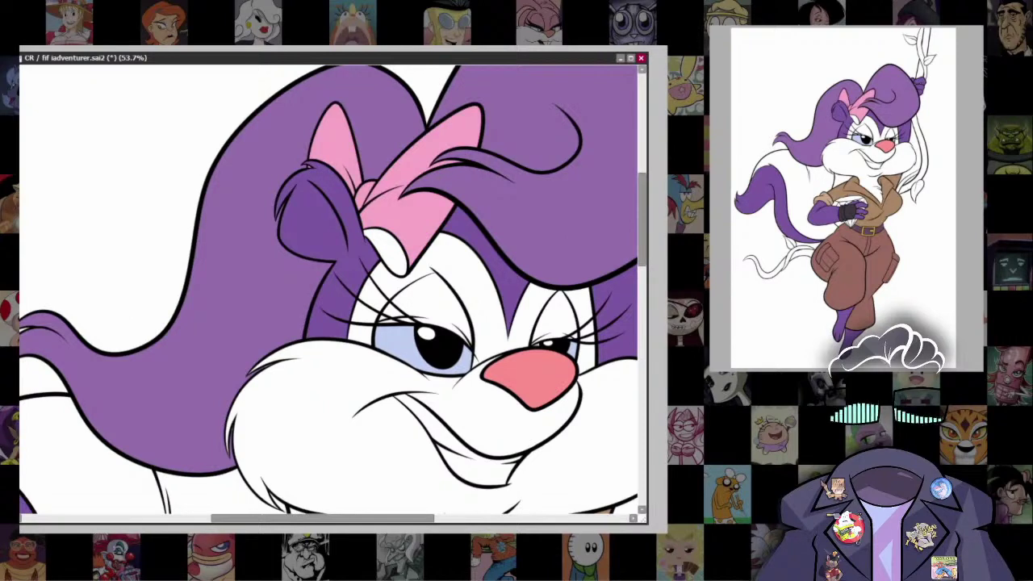
left_click(390, 252)
key("ctrl+z")
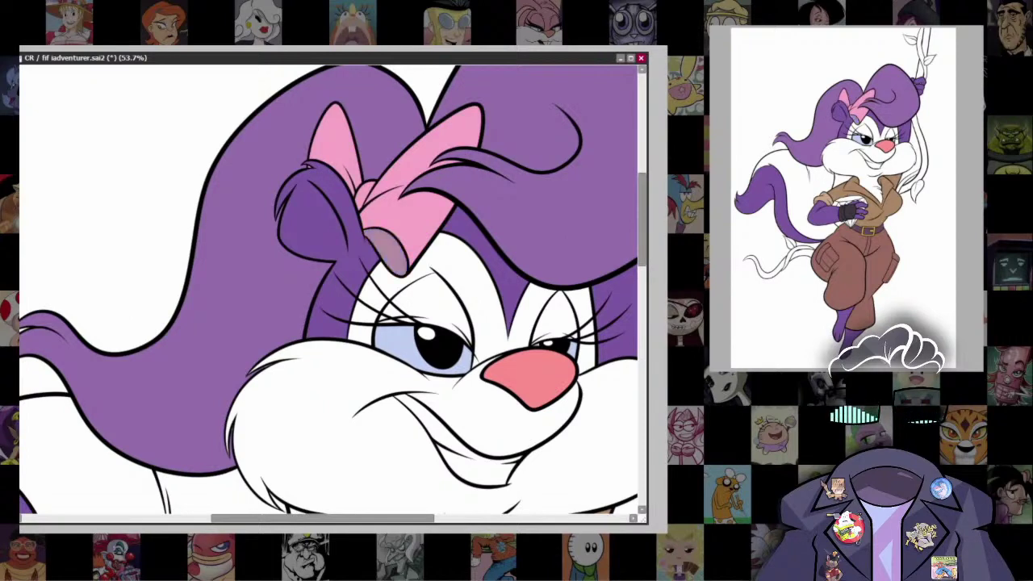
left_click(390, 252)
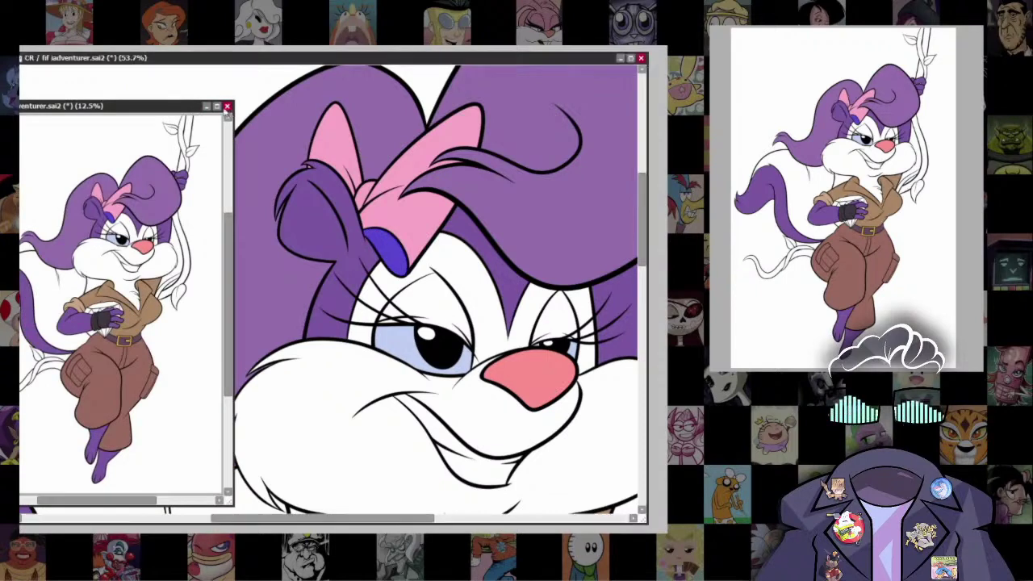
key("ctrl+z")
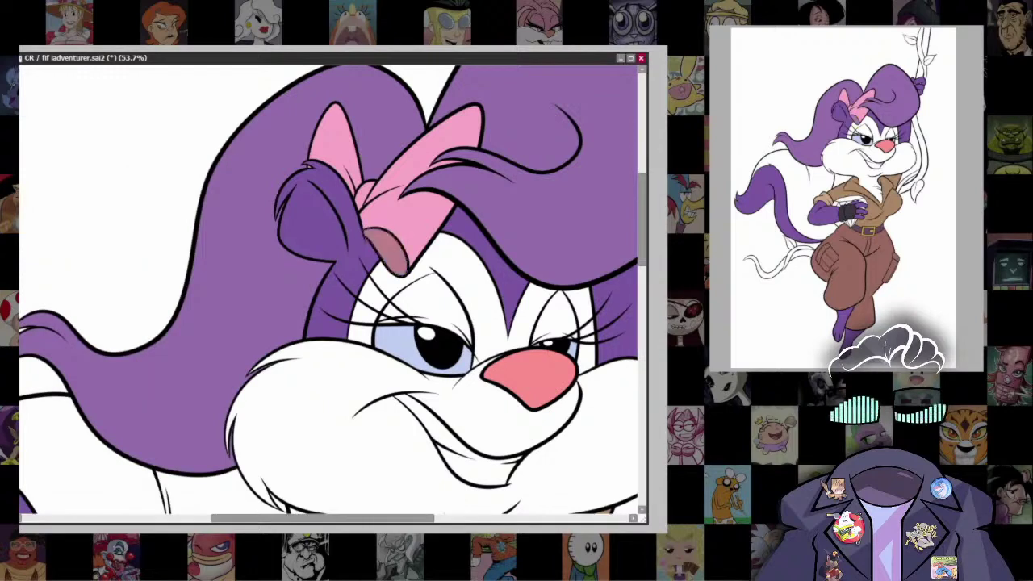
Step: Fill all facets of the diamond held in the gloved hand with flat pale aqua
scroll(514, 288, "down", 5)
scroll(514, 289, "up", 5)
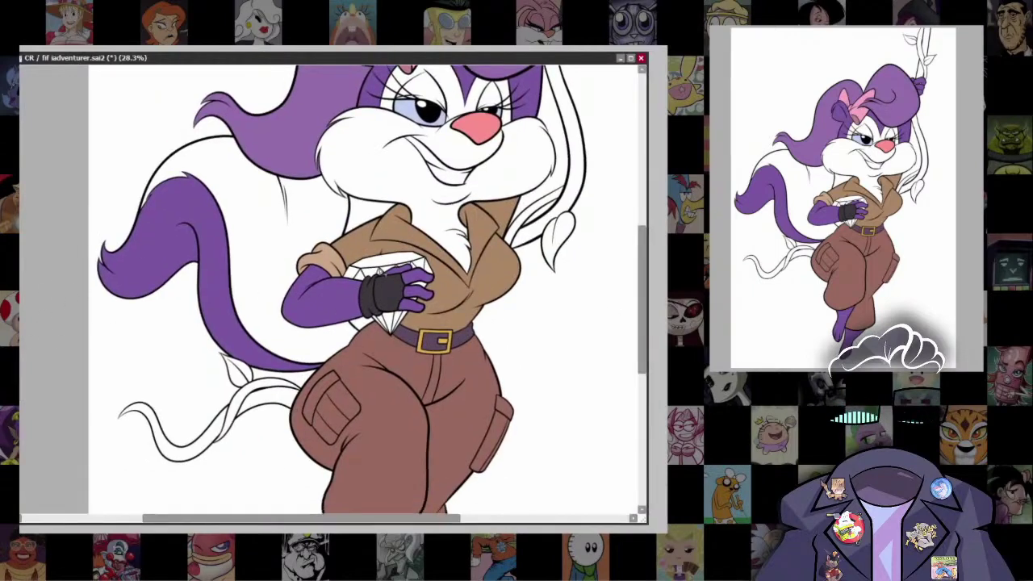
left_click_drag(359, 269, 419, 258)
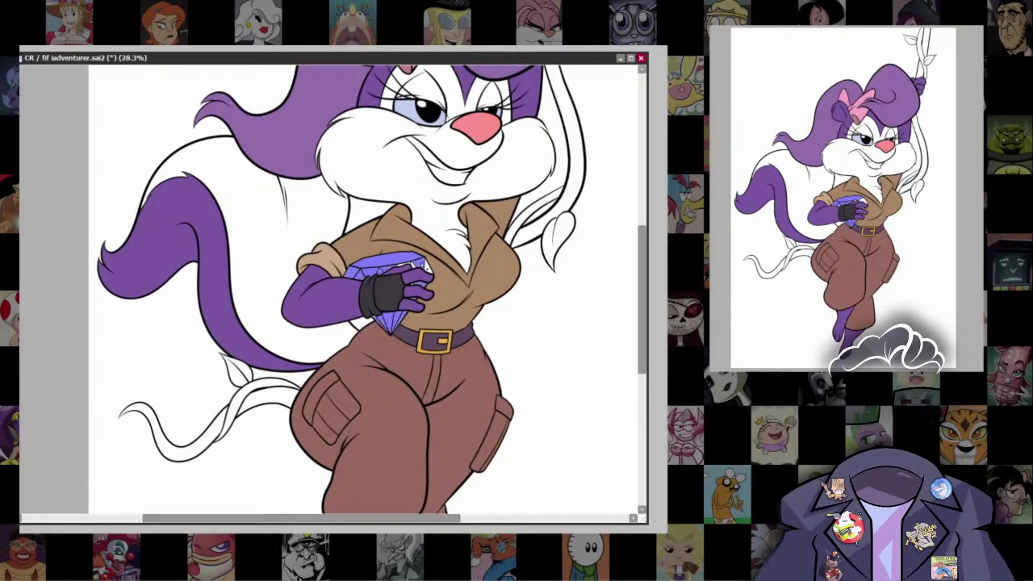
scroll(387, 274, "up", 5)
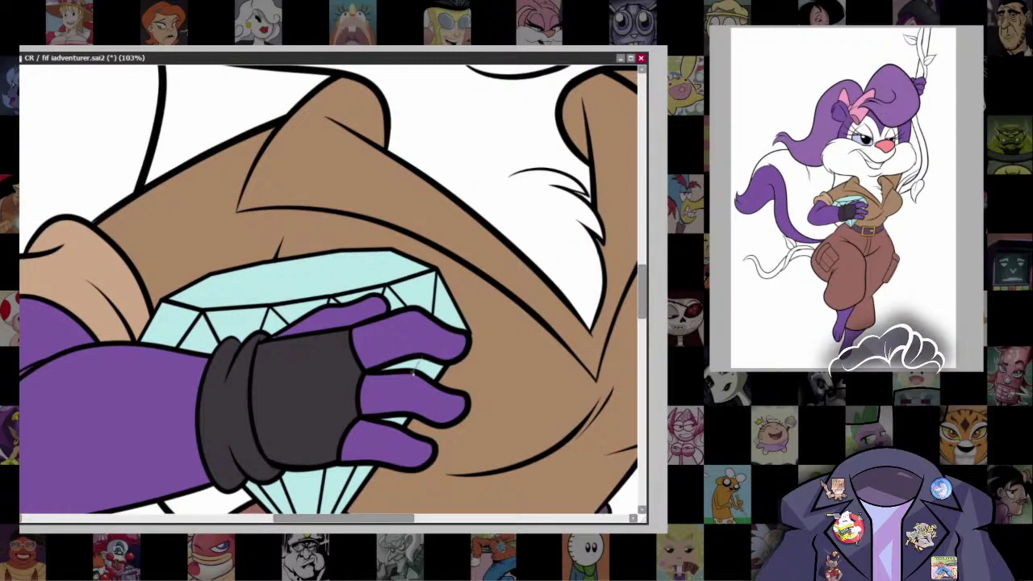
scroll(139, 132, "down", 5)
scroll(139, 132, "up", 1)
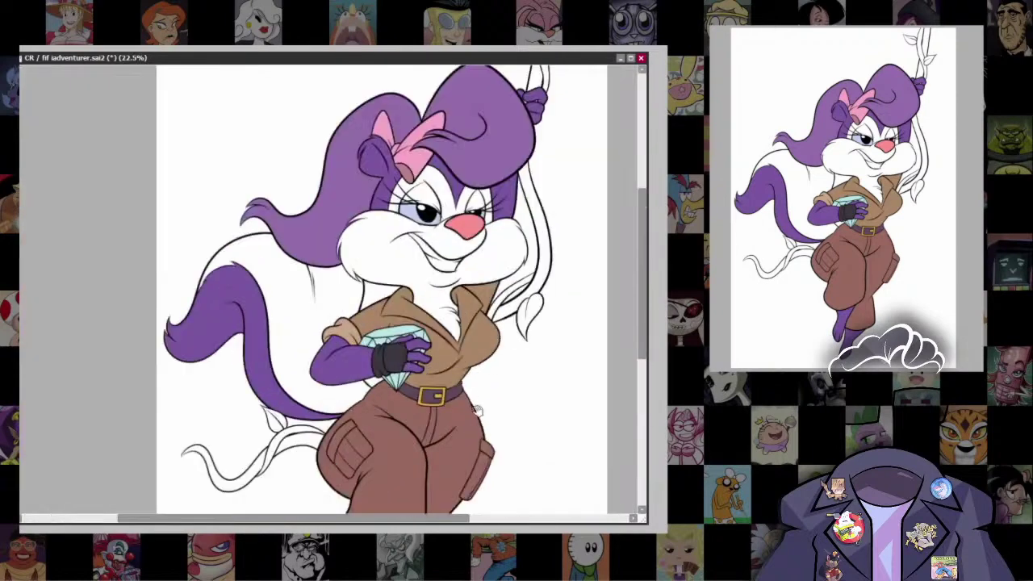
Step: Fill the main vine strand above and beside the head and behind the hips with flat light green
scroll(139, 132, "down", 1)
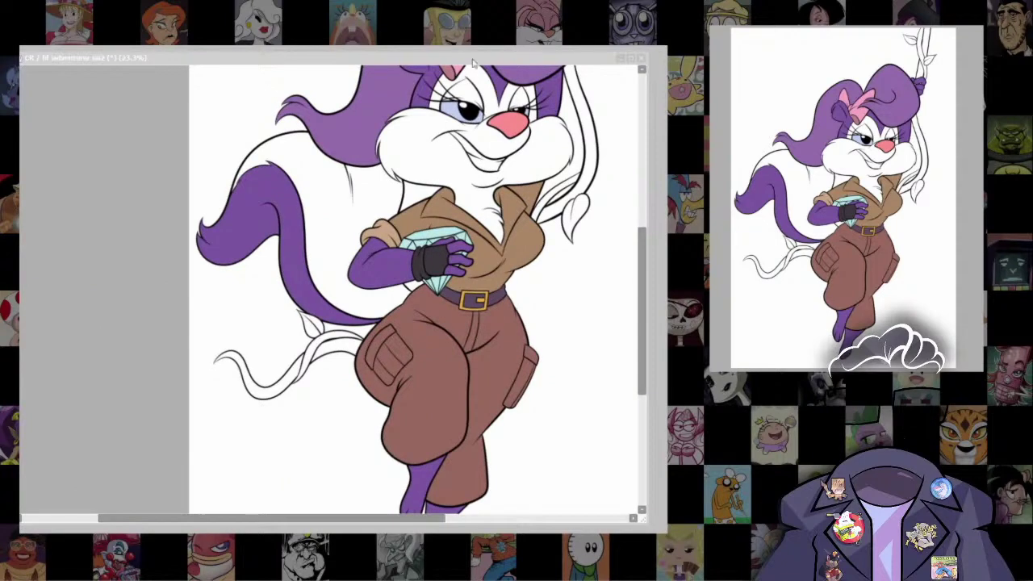
scroll(480, 319, "down", 1)
scroll(485, 339, "up", 2)
scroll(488, 355, "up", 2)
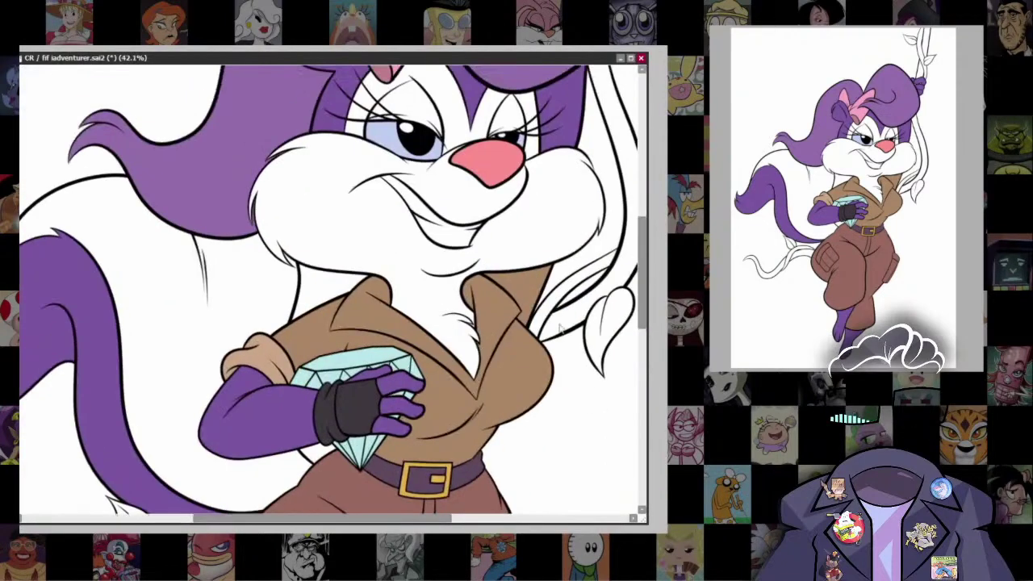
scroll(525, 360, "down", 2)
scroll(590, 286, "up", 1)
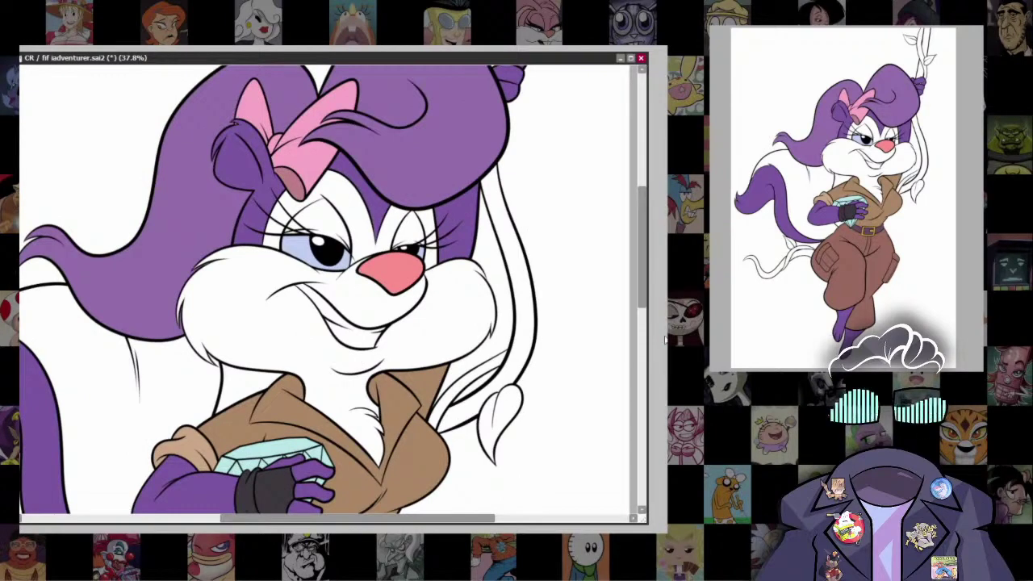
scroll(520, 371, "down", 2)
left_click_drag(507, 404, 532, 132)
left_click_drag(404, 323, 448, 208)
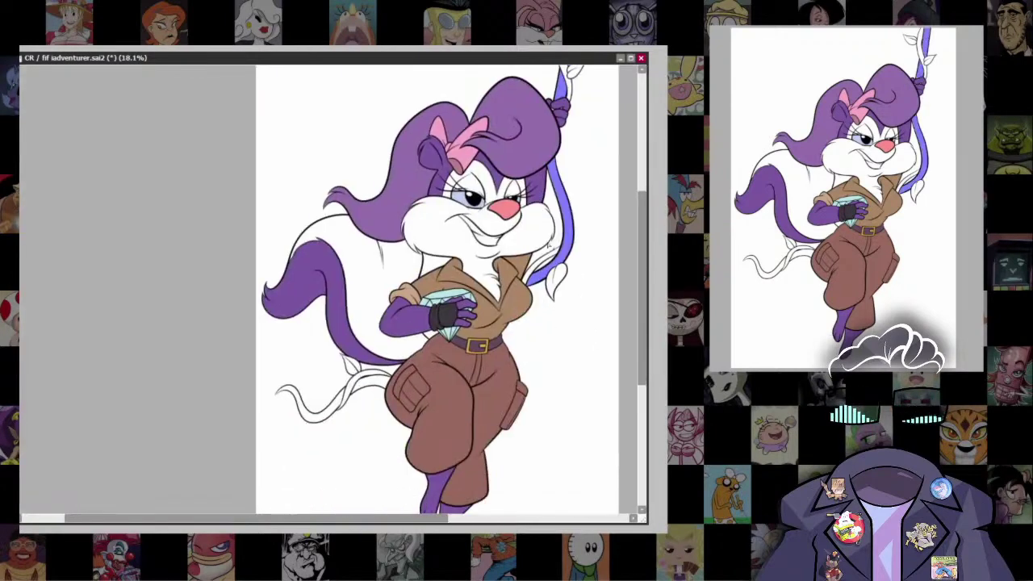
left_click_drag(391, 376, 352, 393)
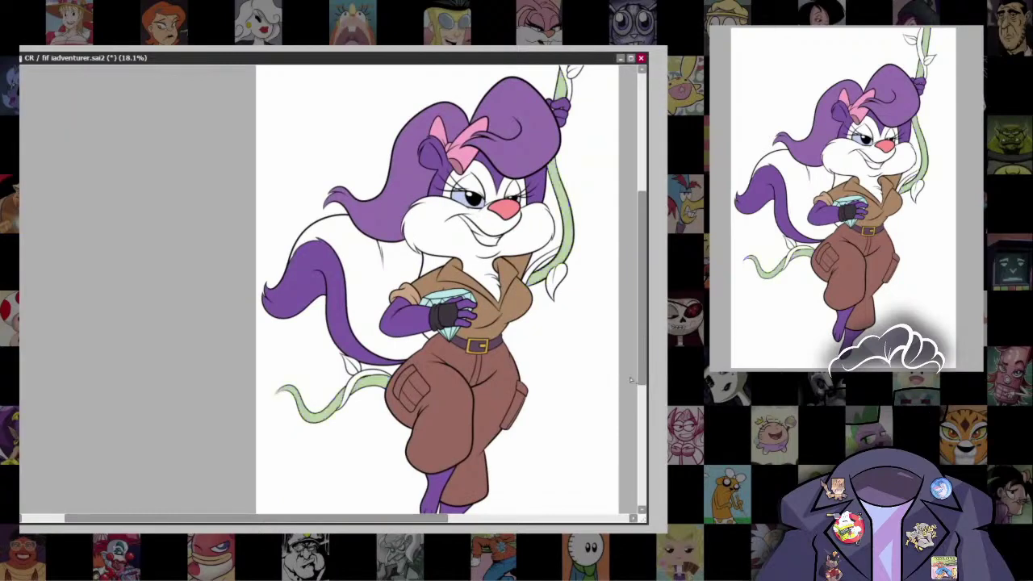
left_click_drag(594, 343, 569, 392)
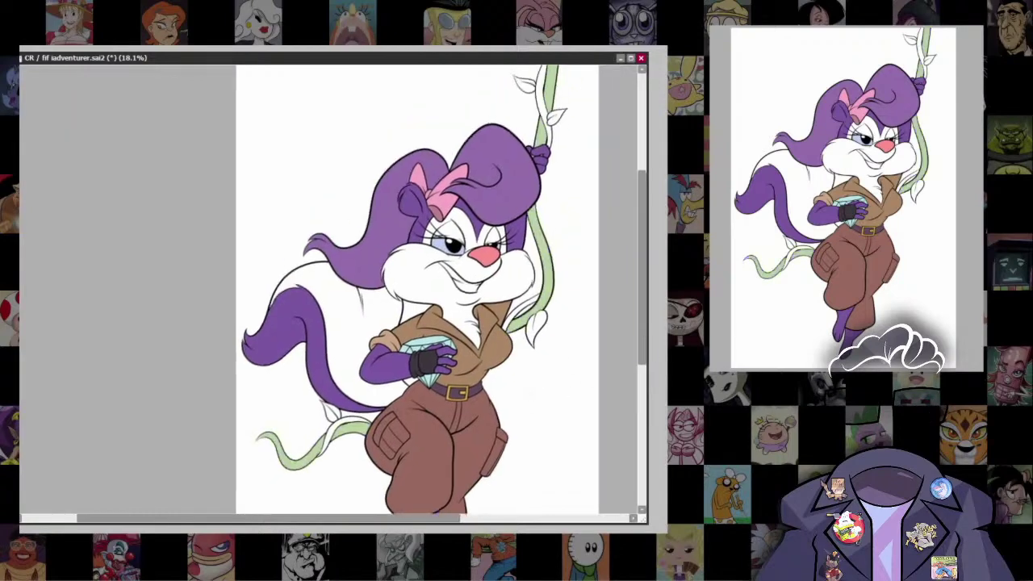
Step: Try filling the second, twining vine strand with a darker green
left_click_drag(503, 325, 542, 296)
mouse_move(444, 283)
left_mouse_down()
mouse_move(434, 347)
mouse_move(470, 242)
left_mouse_up()
key("ctrl+z")
left_click_drag(595, 284, 579, 333)
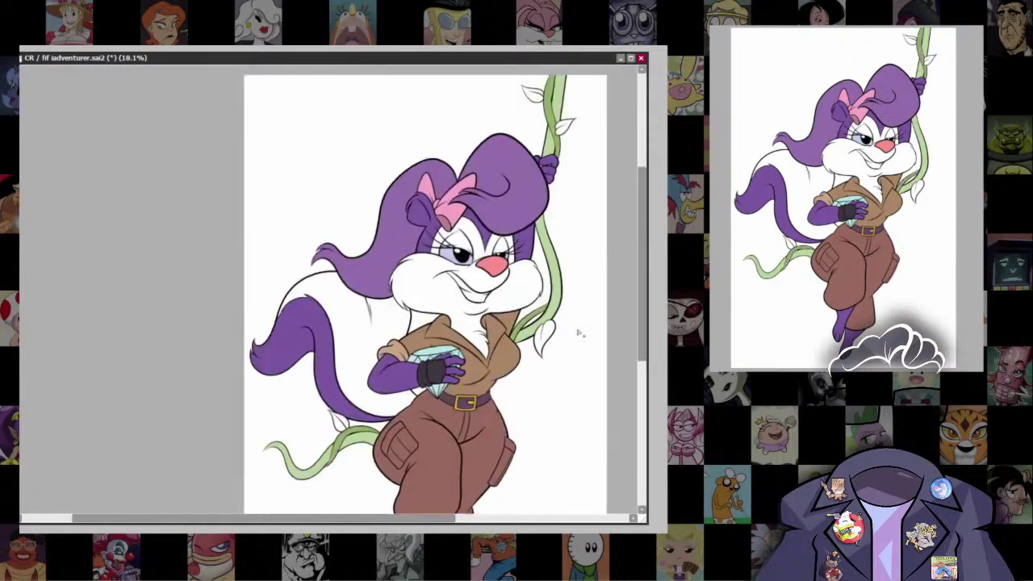
scroll(546, 315, "up", 4)
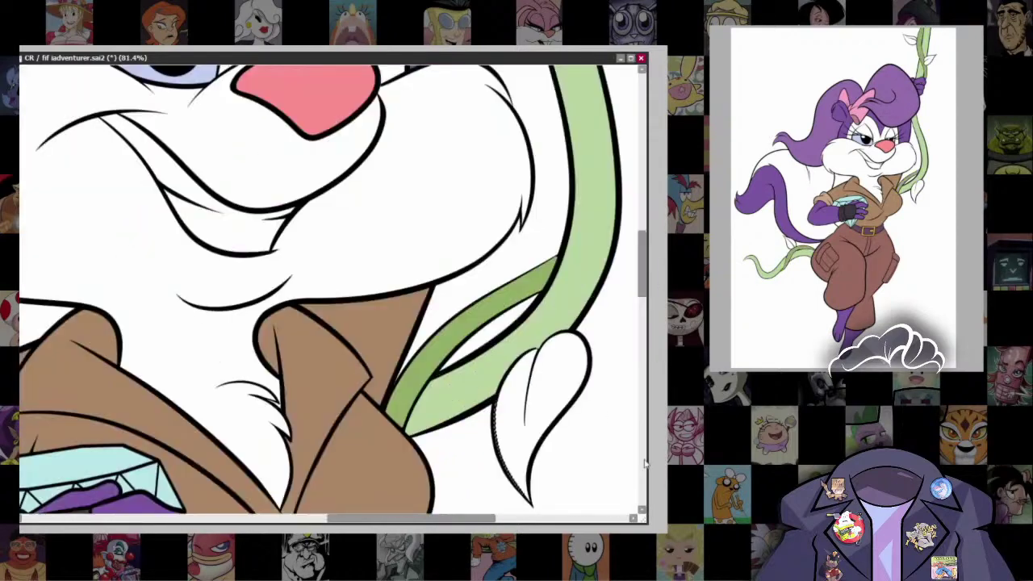
key("ctrl+z")
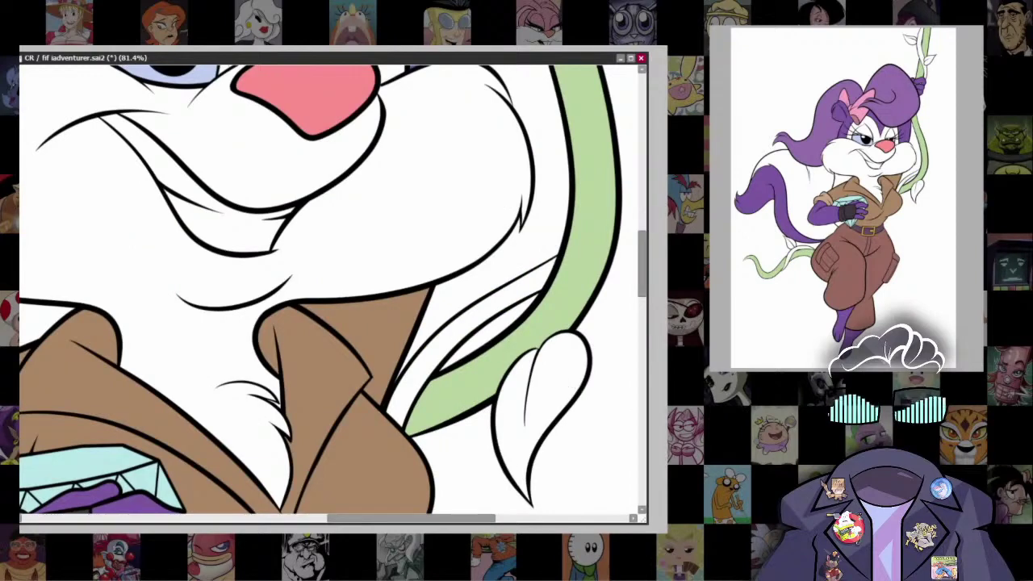
Step: Recolor the main vine strand a richer medium green and check it around the gripping hand
scroll(597, 369, "down", 4)
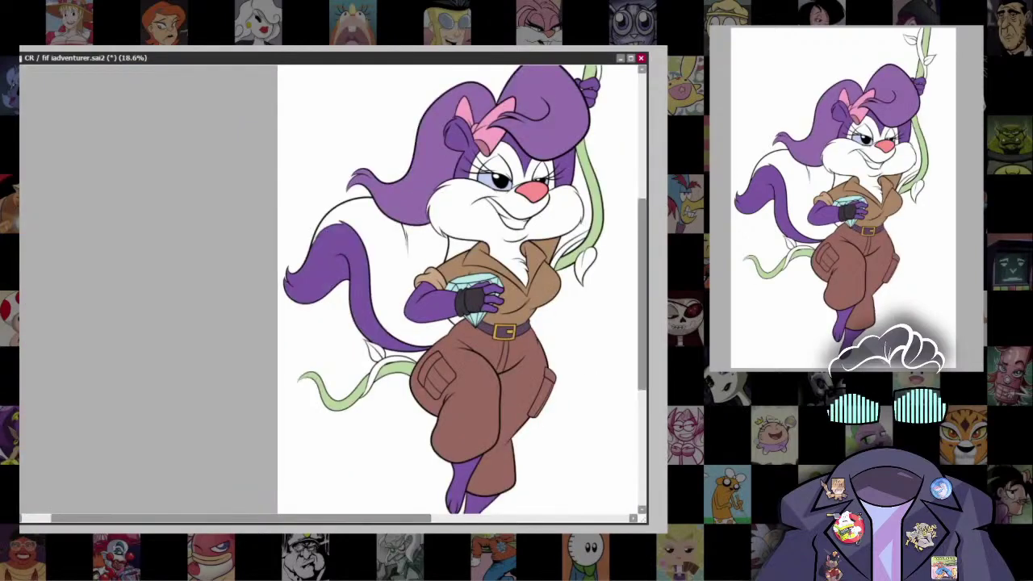
key("ctrl+z")
key("ctrl+y")
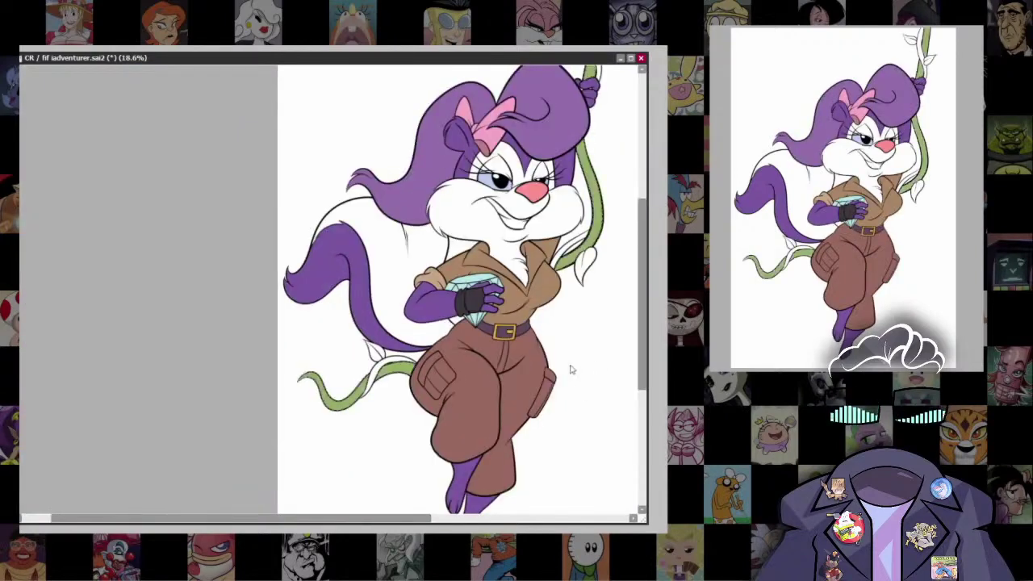
left_click_drag(570, 369, 539, 373)
scroll(538, 373, "up", 3)
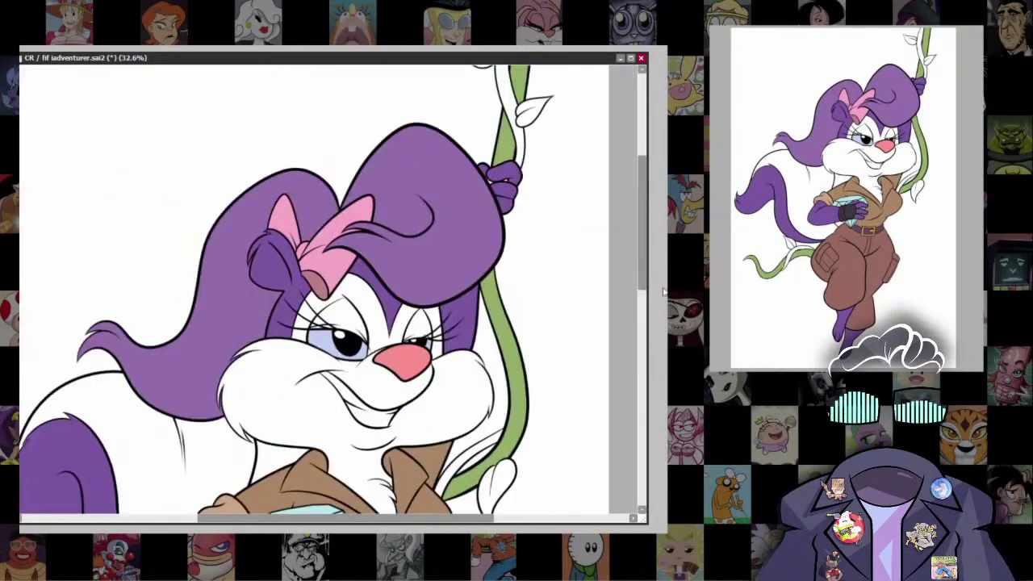
scroll(516, 124, "up", 5)
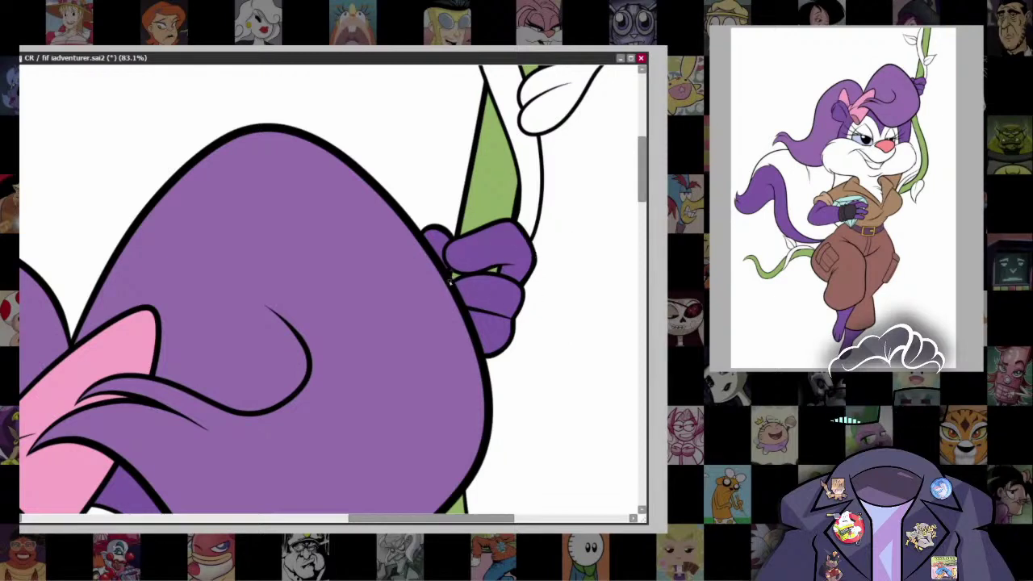
Step: Fill the twining second vine strand and all the vine leaves with a darker green
scroll(333, 291, "down", 5)
scroll(333, 291, "up", 3)
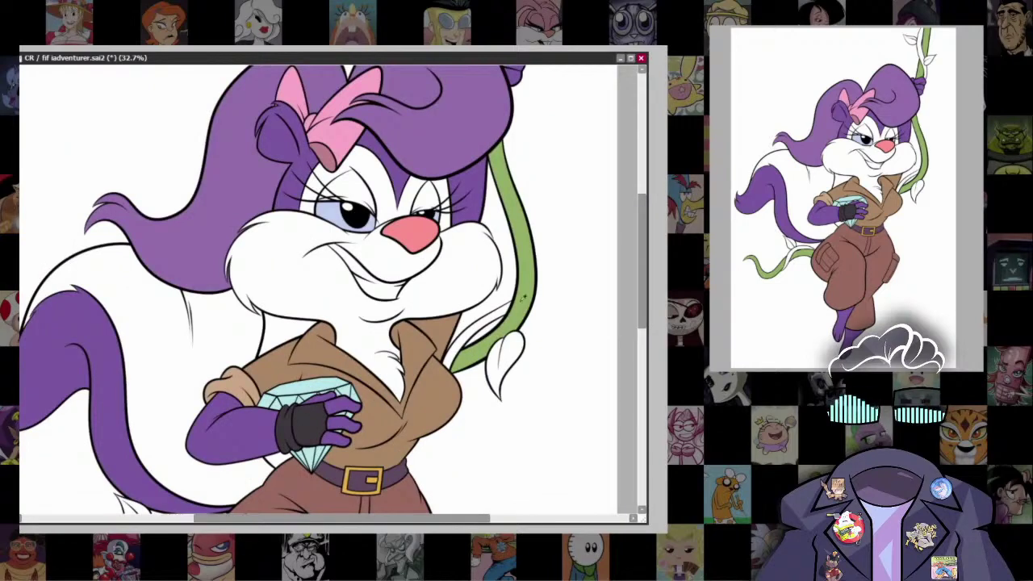
scroll(499, 347, "up", 3)
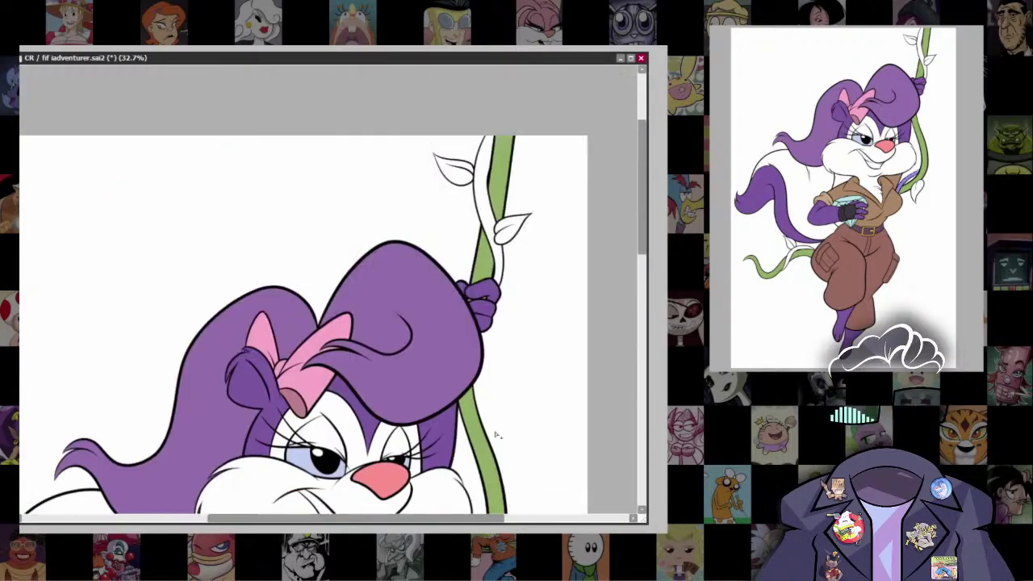
left_click_drag(485, 161, 528, 420)
scroll(528, 420, "down", 3)
left_click_drag(465, 283, 476, 313)
scroll(476, 314, "down", 3)
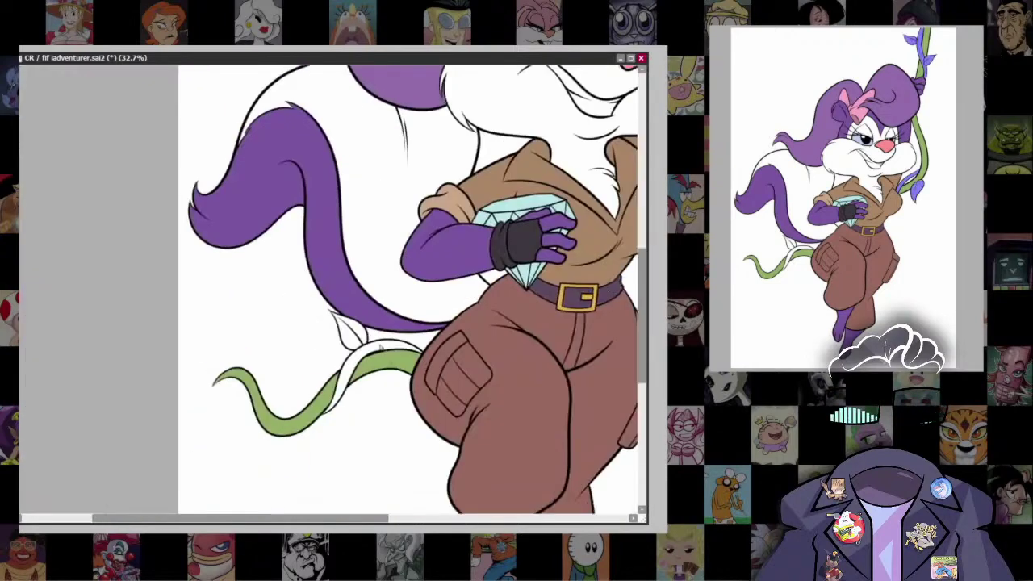
mouse_move(420, 352)
left_mouse_down()
mouse_move(343, 339)
mouse_move(356, 323)
left_mouse_up()
scroll(333, 291, "up", 3)
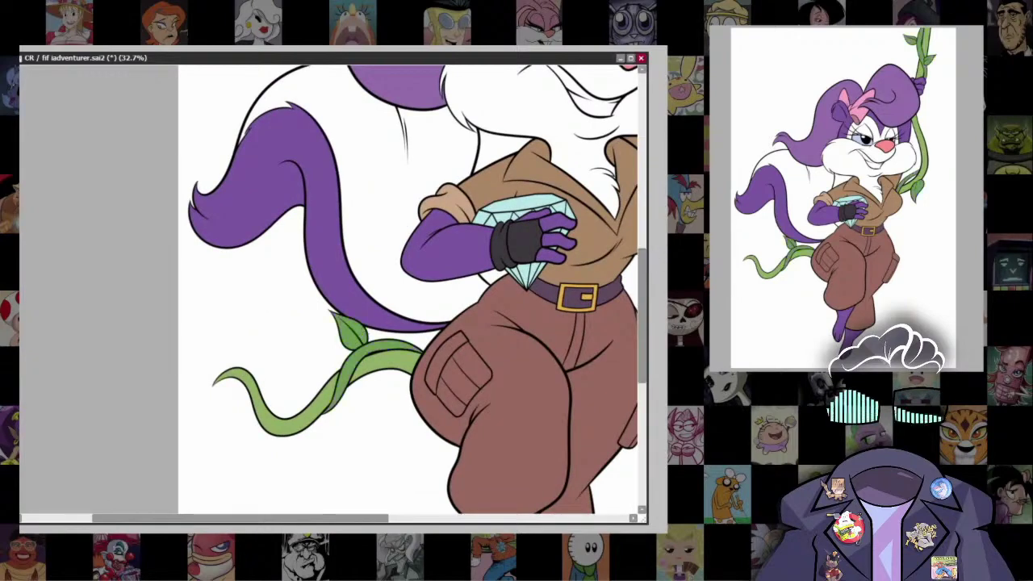
Step: Examine the flat colors across the whole character, the vine and the leaves
scroll(334, 291, "down", 5)
scroll(333, 290, "up", 3)
scroll(333, 290, "down", 3)
scroll(512, 347, "up", 3)
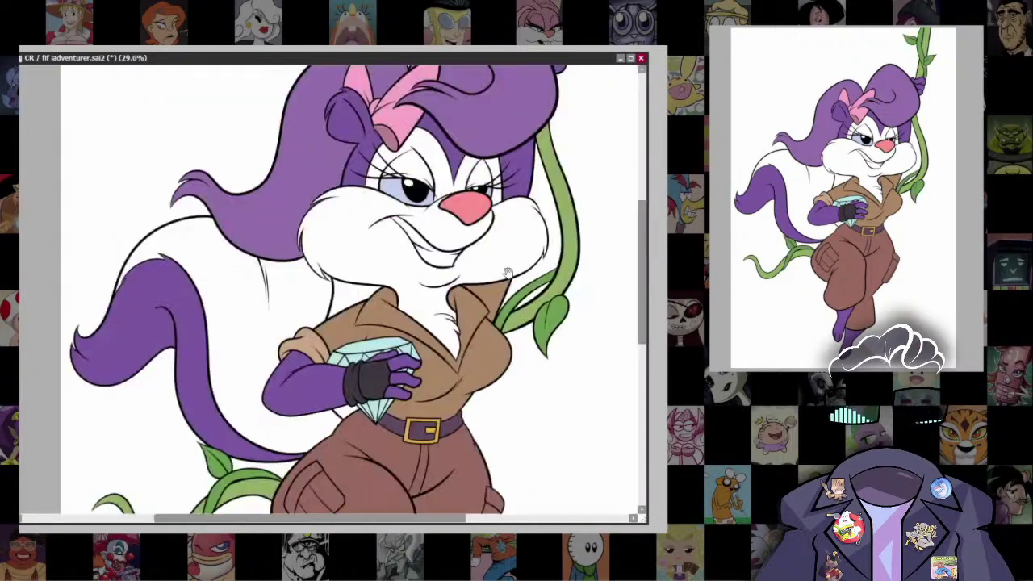
scroll(512, 348, "down", 3)
scroll(512, 347, "up", 1)
scroll(512, 348, "down", 1)
scroll(512, 347, "up", 1)
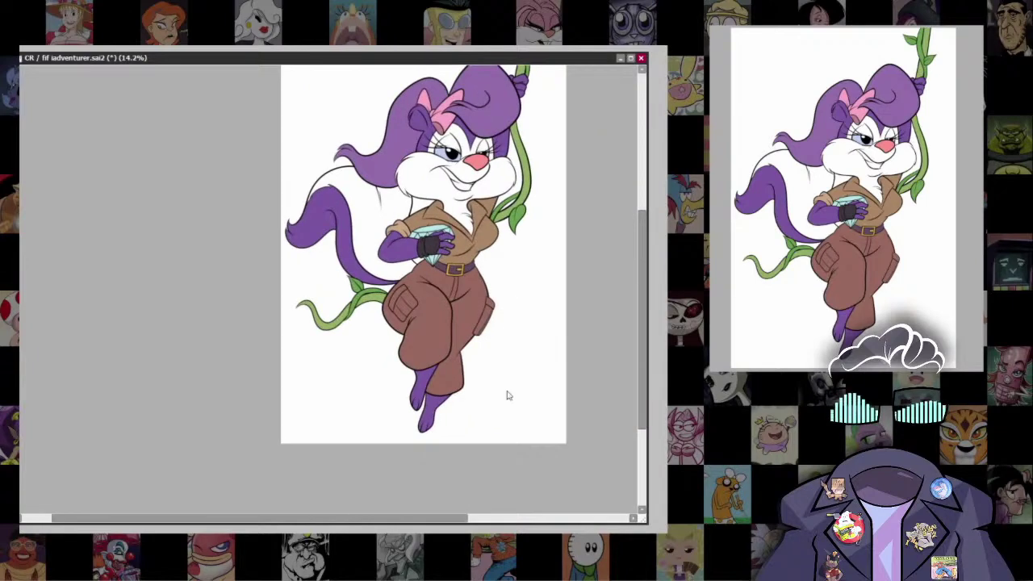
scroll(508, 397, "down", 1)
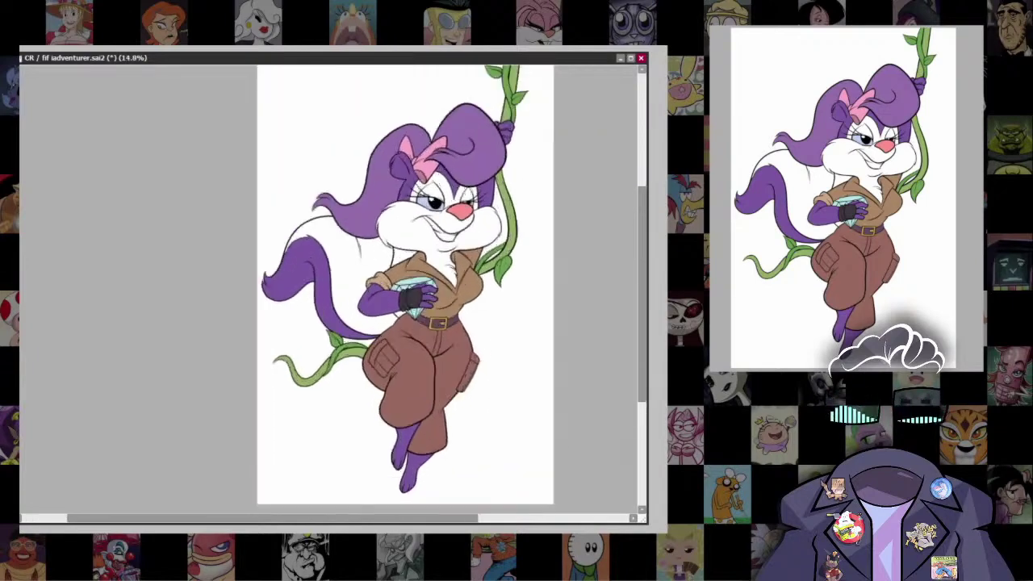
scroll(537, 345, "down", 2)
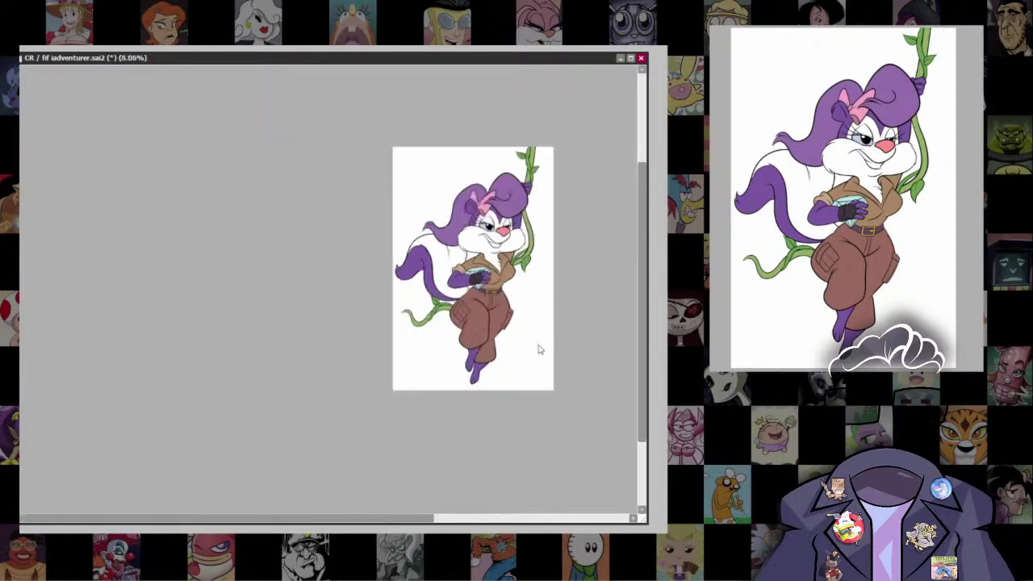
Step: Transform the large pale green ellipse by its four corners so it sits slightly tilted, and place it behind the character
scroll(538, 356, "up", 2)
key("ctrl+t")
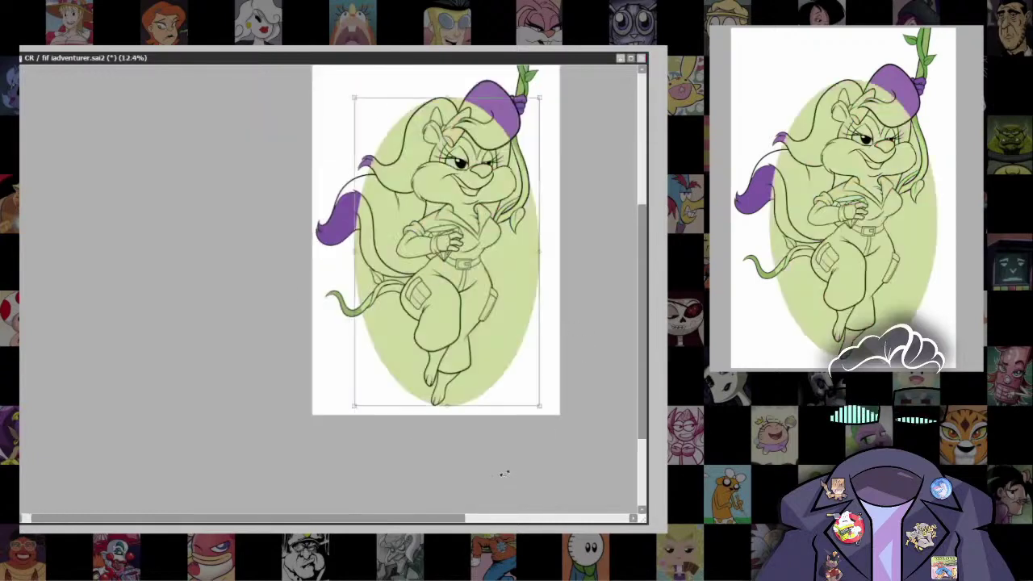
left_click_drag(543, 97, 549, 87)
left_click_drag(354, 97, 360, 83)
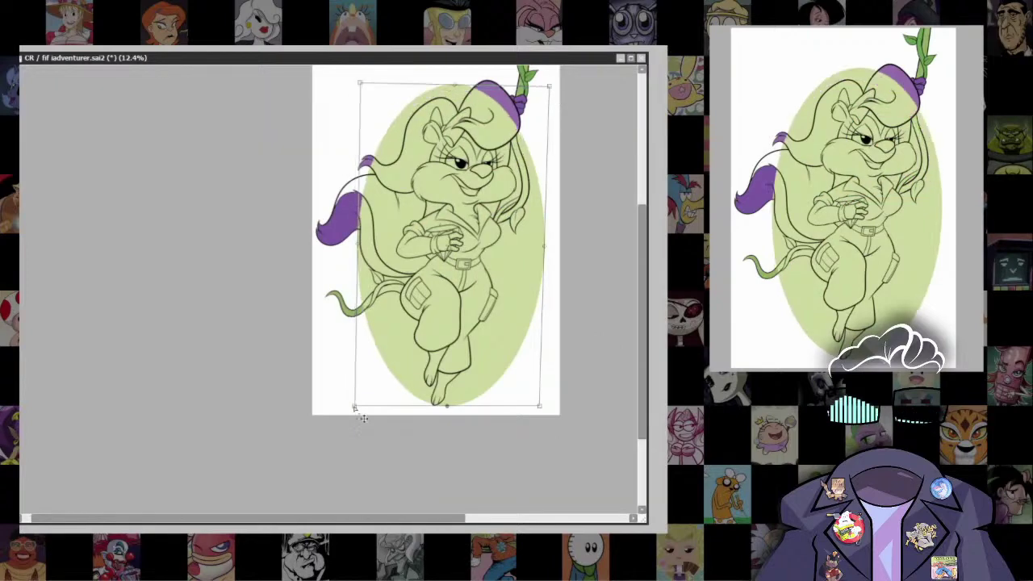
left_click_drag(354, 406, 337, 396)
left_click_drag(551, 416, 532, 406)
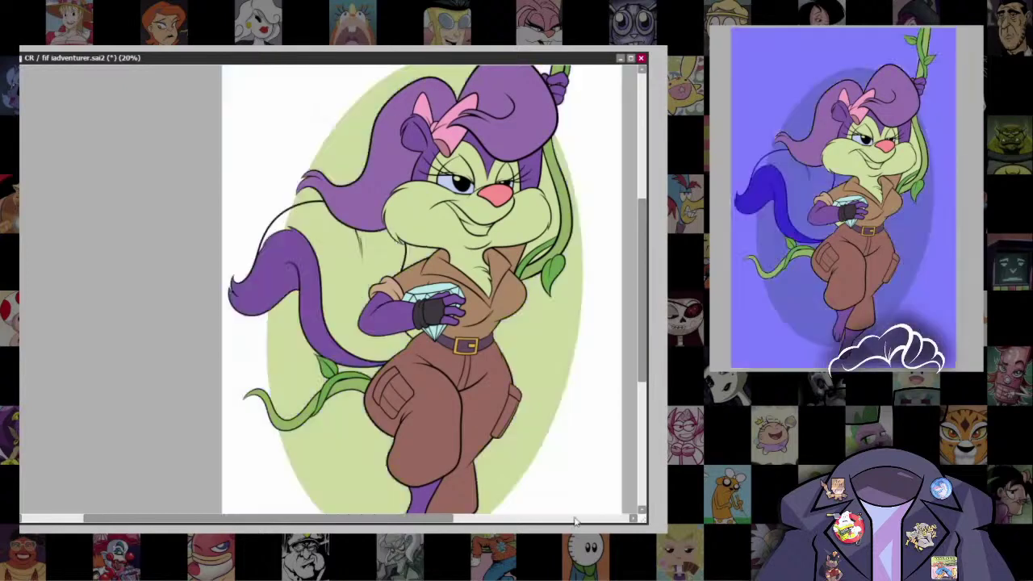
scroll(533, 279, "down", 2)
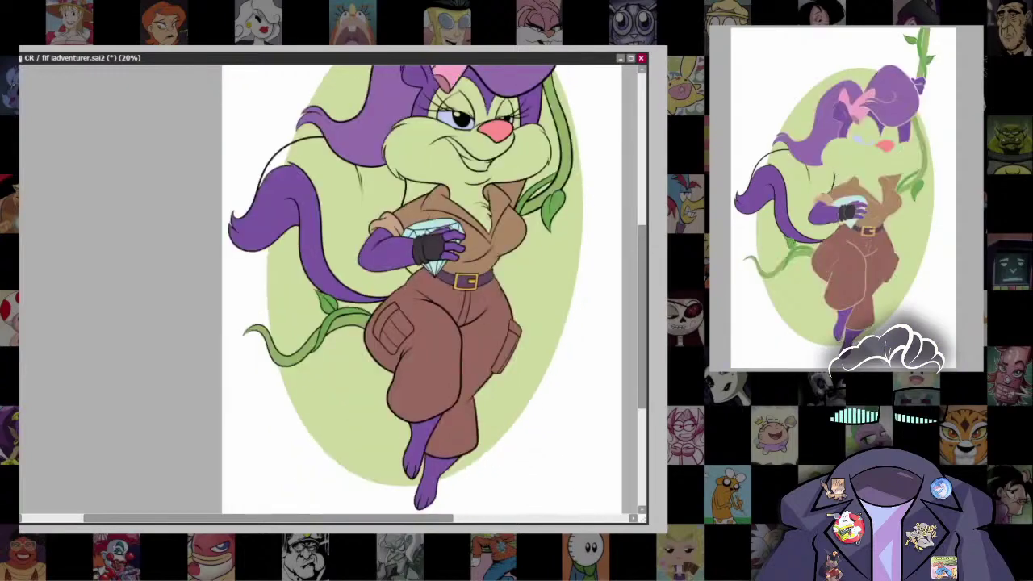
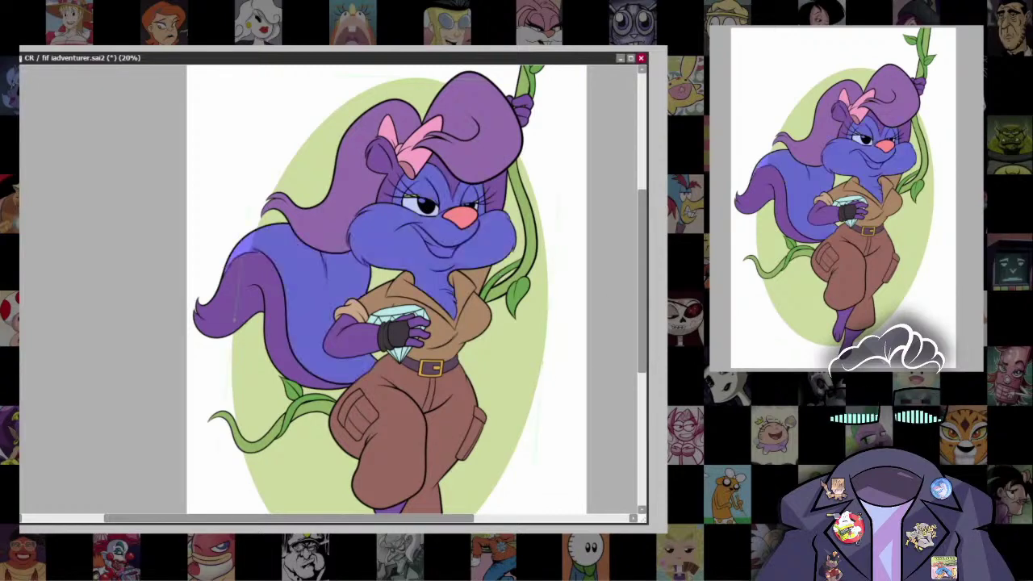
Step: Fill the character's face, chest fur and inner tail stripe with white and check the fill
scroll(548, 345, "up", 5)
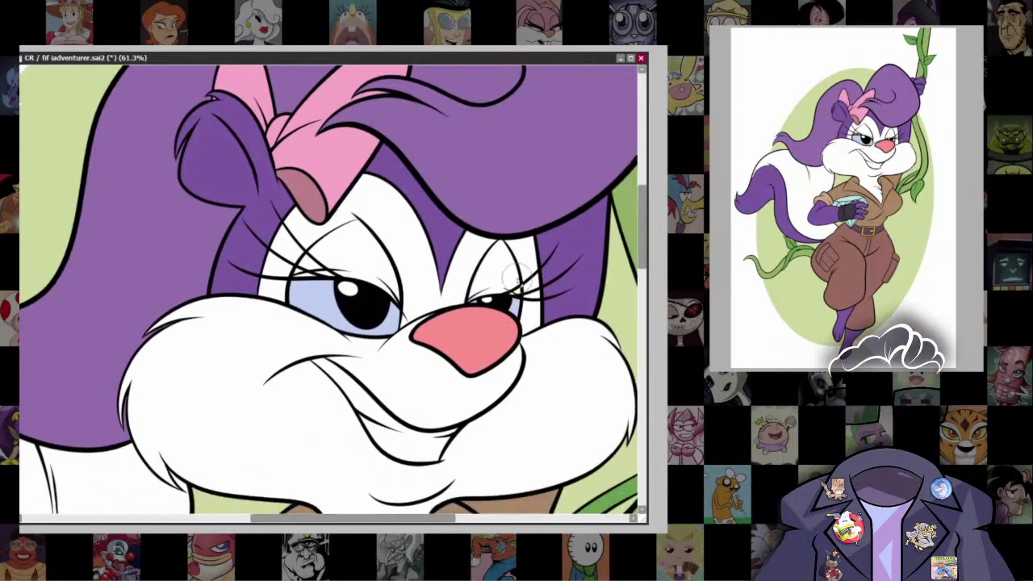
scroll(531, 274, "down", 4)
scroll(528, 272, "down", 2)
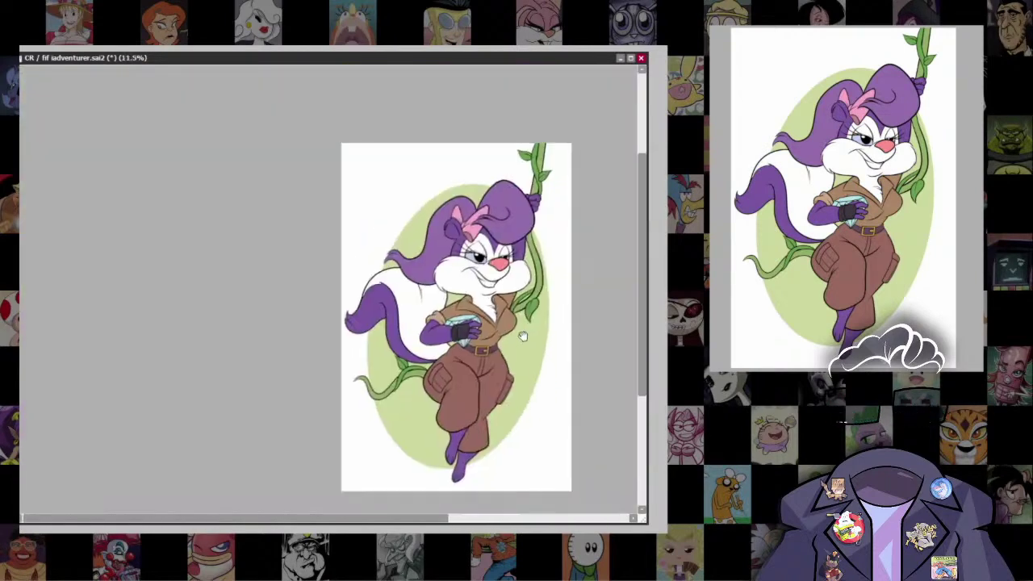
scroll(452, 274, "up", 3)
scroll(452, 274, "down", 2)
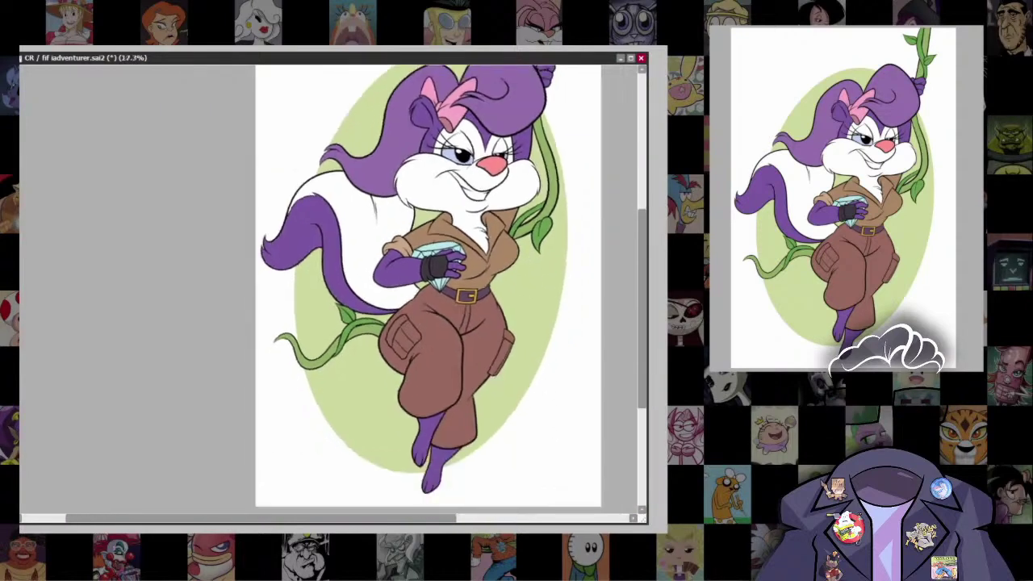
Step: Add a faint pale swirl pattern to the green oval backdrop behind the character
scroll(427, 287, "down", 2)
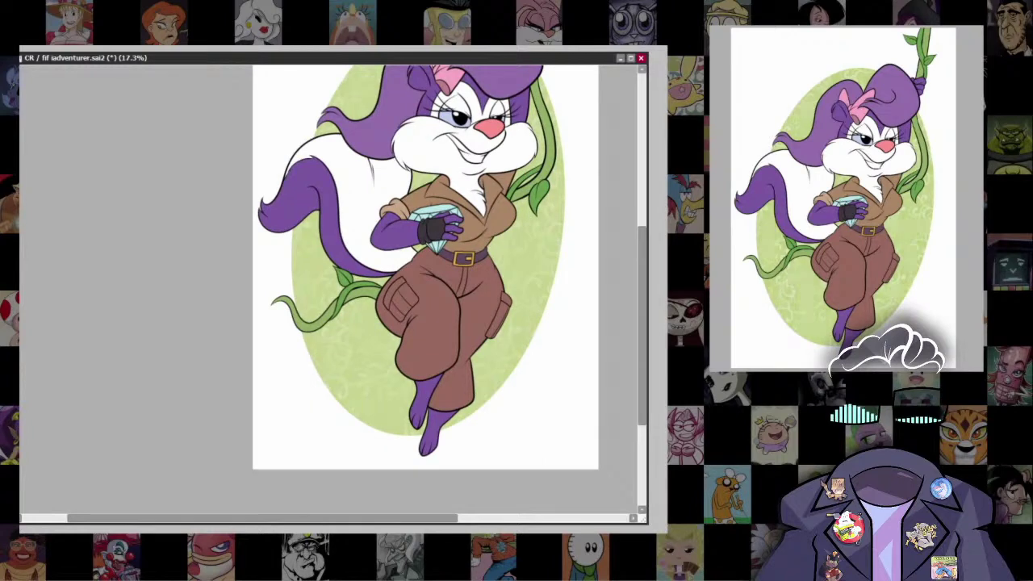
scroll(528, 309, "up", 3)
scroll(528, 309, "down", 4)
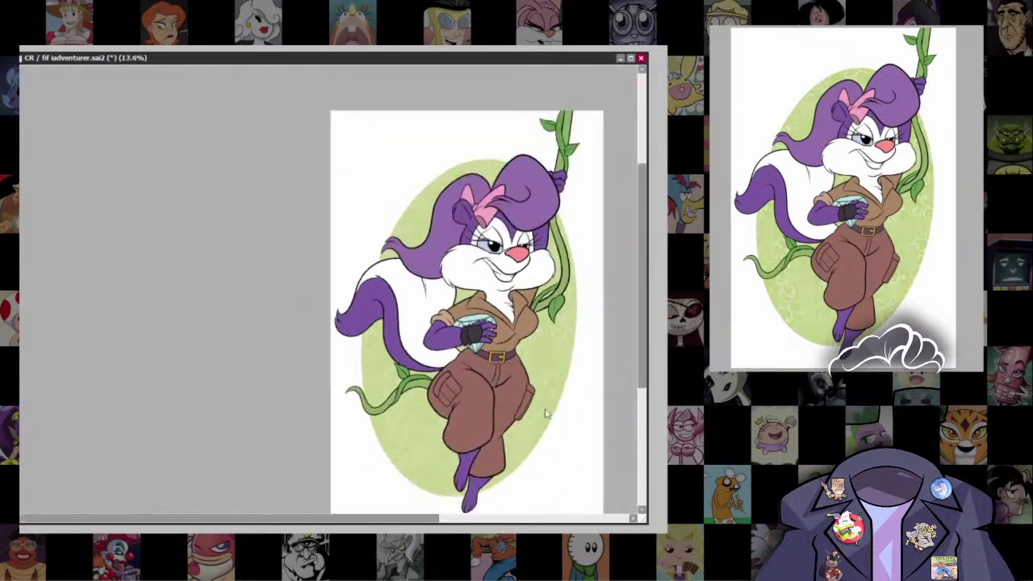
scroll(544, 358, "up", 1)
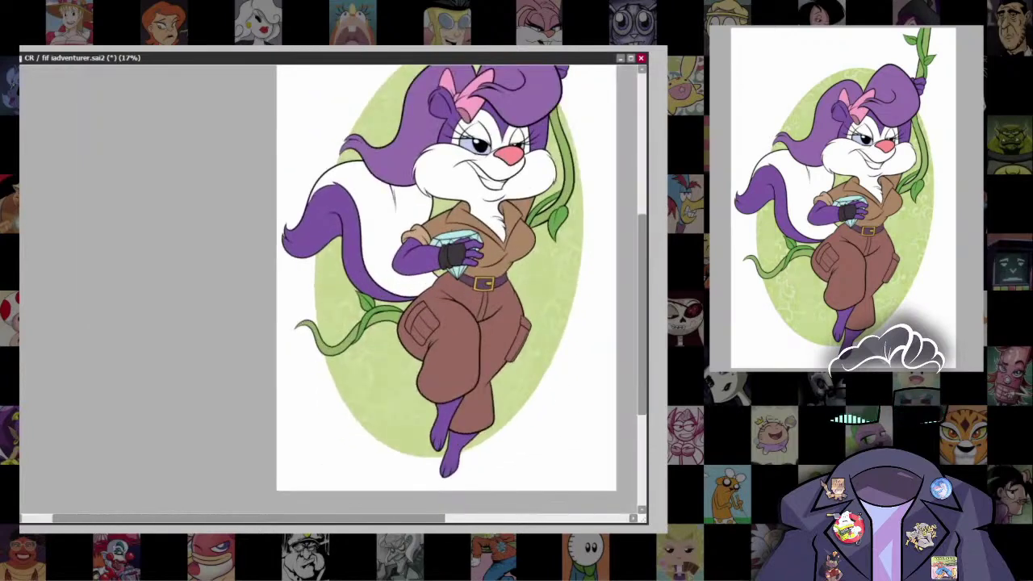
scroll(598, 283, "up", 3)
scroll(585, 464, "down", 5)
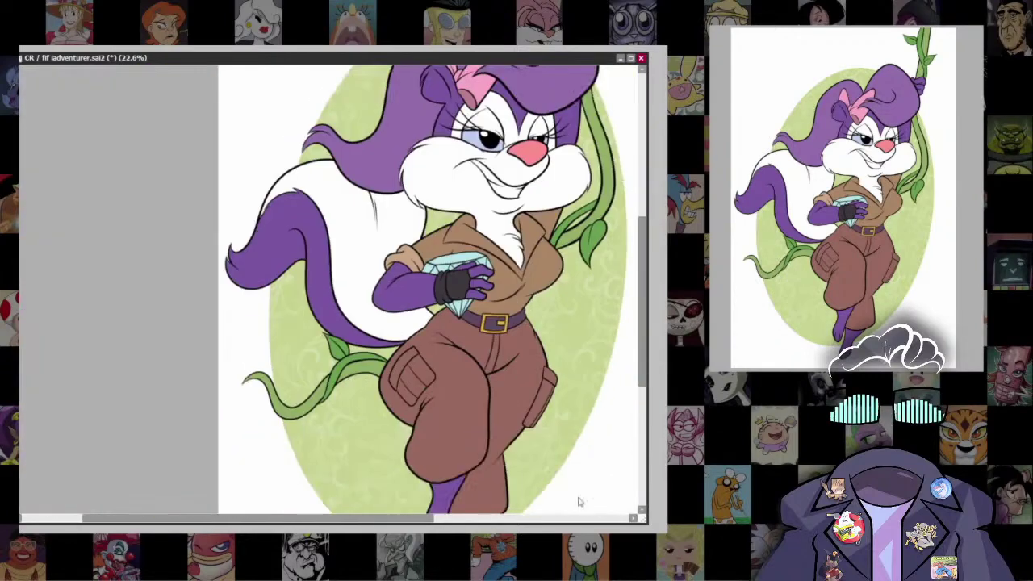
Step: Try a dusty pink and a muted tan color on the swirl-patterned oval backdrop
scroll(587, 374, "down", 1)
scroll(590, 355, "up", 3)
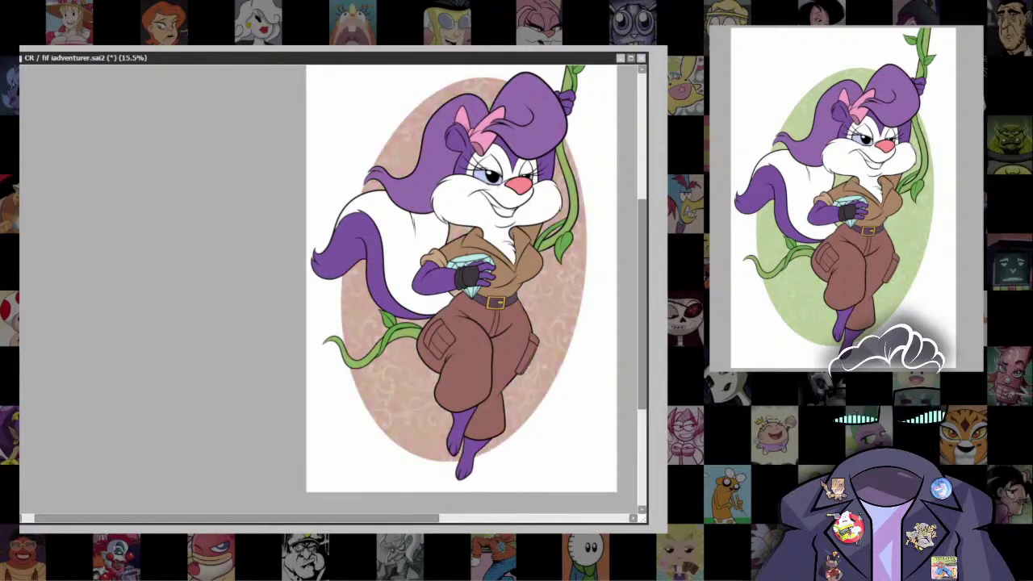
scroll(519, 365, "up", 5)
scroll(519, 365, "down", 6)
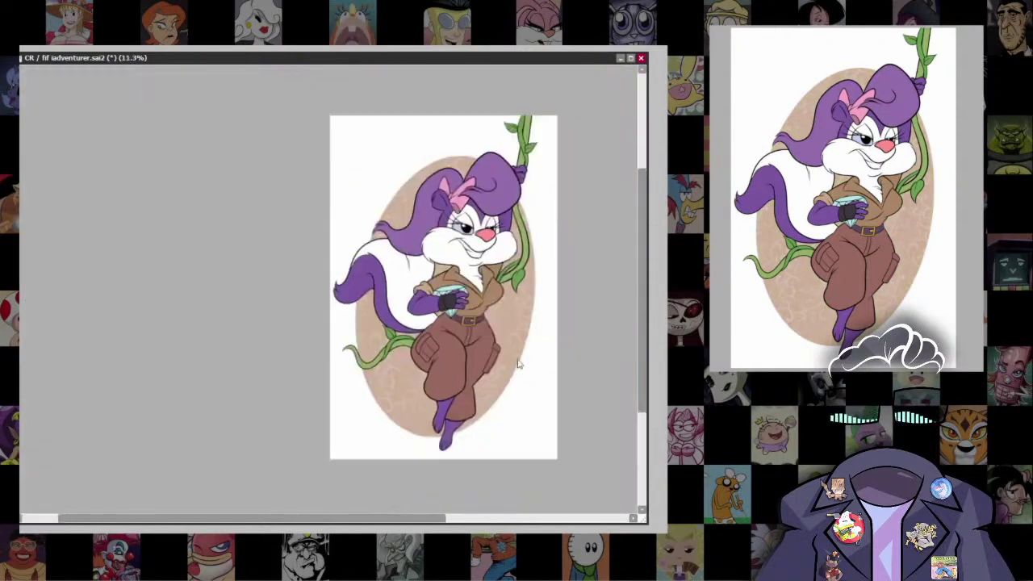
Step: Try cropping the canvas to trim the empty margin beside the oval, and try vertical stripes as the oval's pattern
left_click_drag(334, 114, 544, 457)
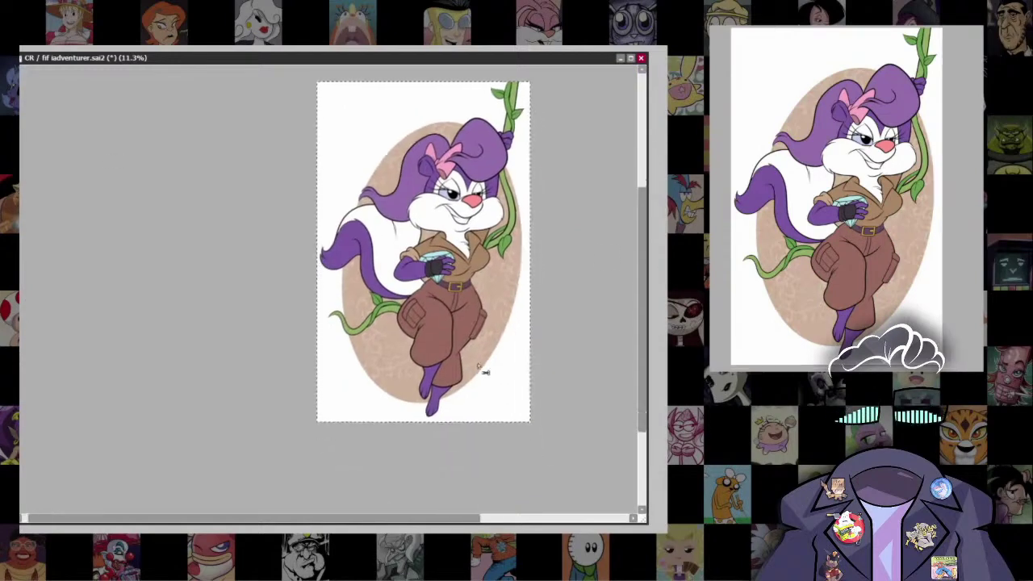
scroll(519, 300, "up", 2)
scroll(519, 300, "down", 2)
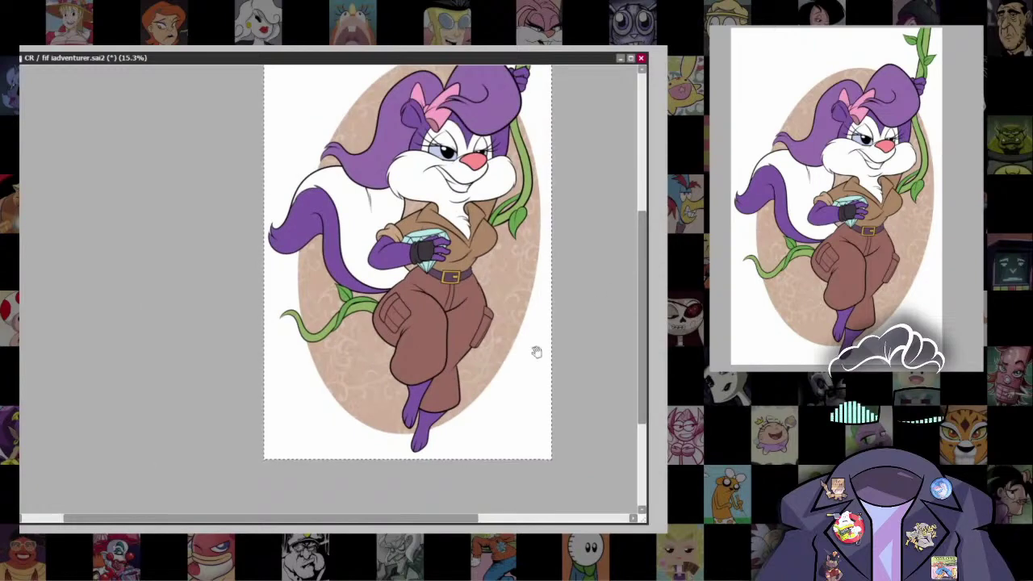
scroll(577, 339, "down", 1)
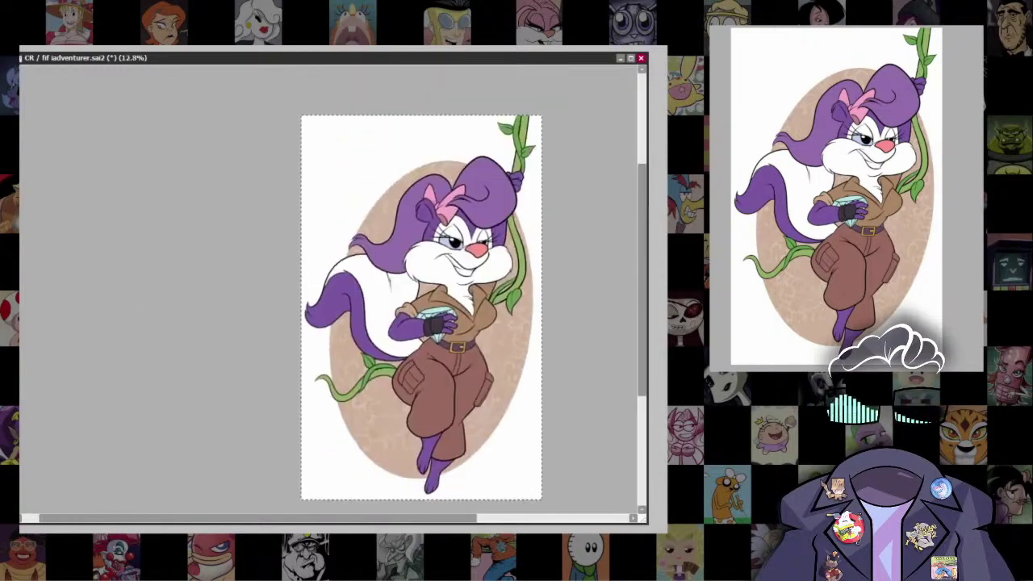
scroll(541, 242, "down", 1)
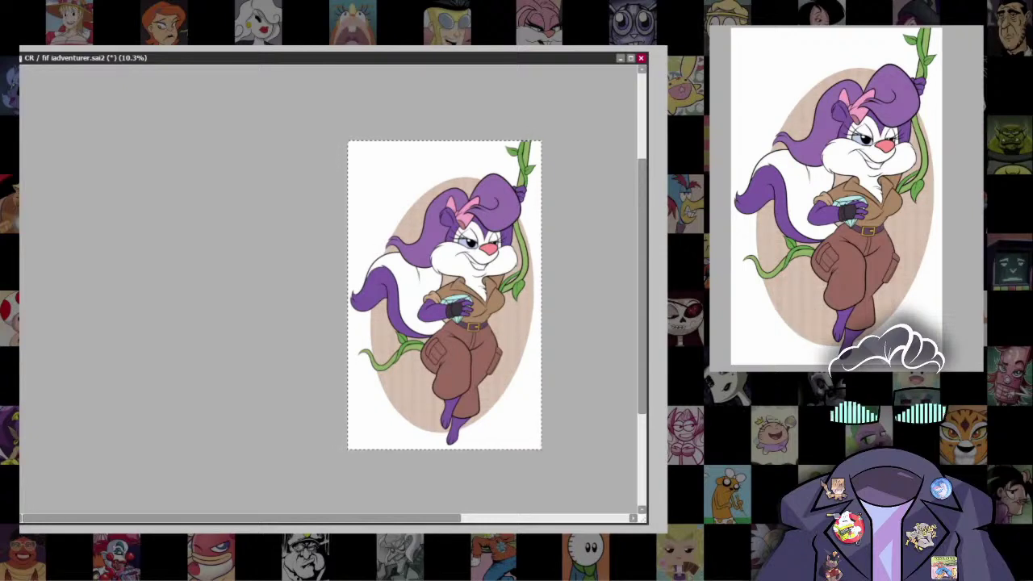
Step: Recolor the oval backdrop a warm peach-orange with the pale swirl pattern on the full-width canvas
scroll(444, 291, "up", 2)
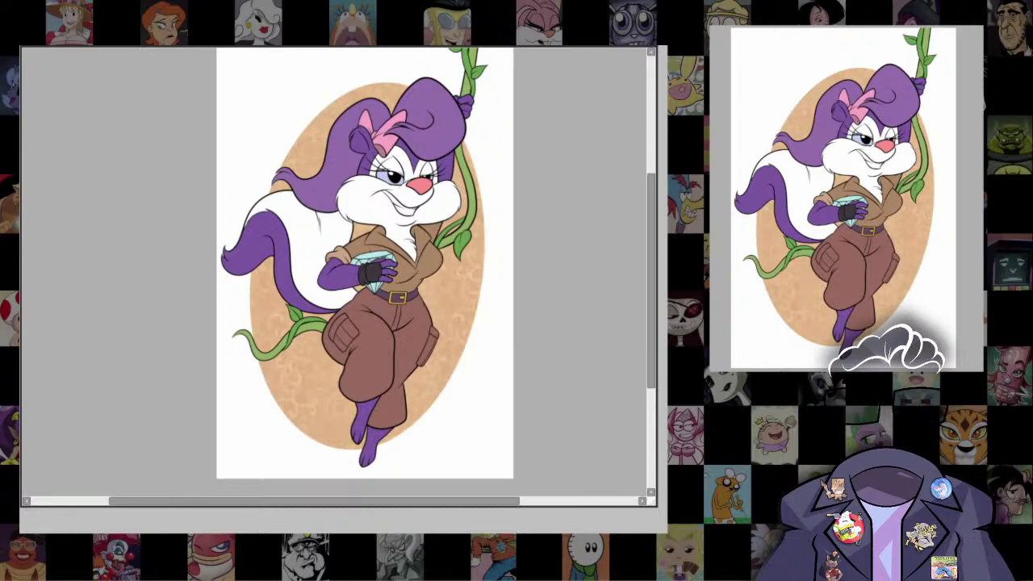
scroll(513, 229, "up", 3)
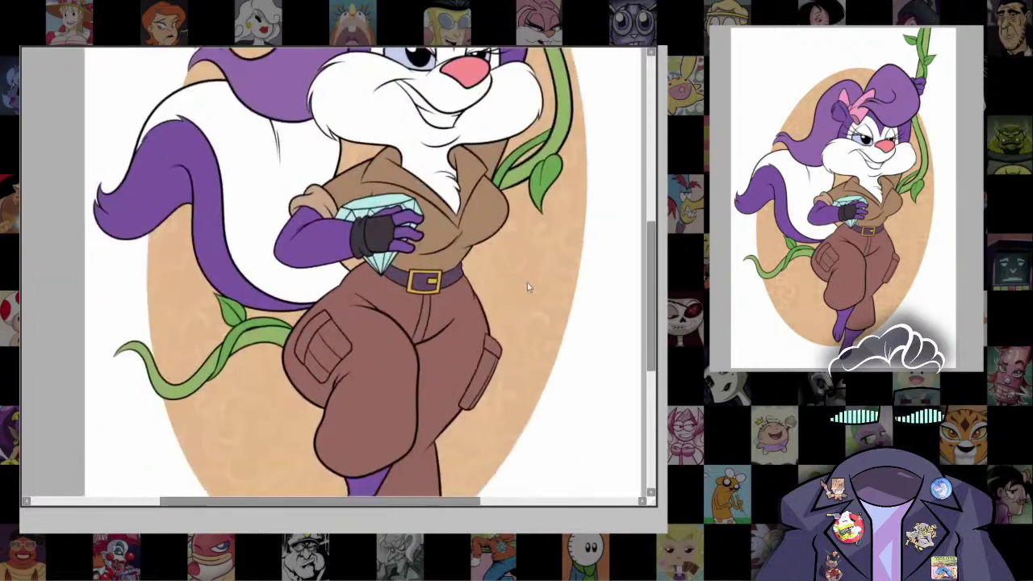
scroll(513, 228, "down", 4)
Step: Select the diamond's large top facet and paint pale diagonal reflection streaks across it
scroll(513, 229, "up", 4)
scroll(513, 229, "up", 3)
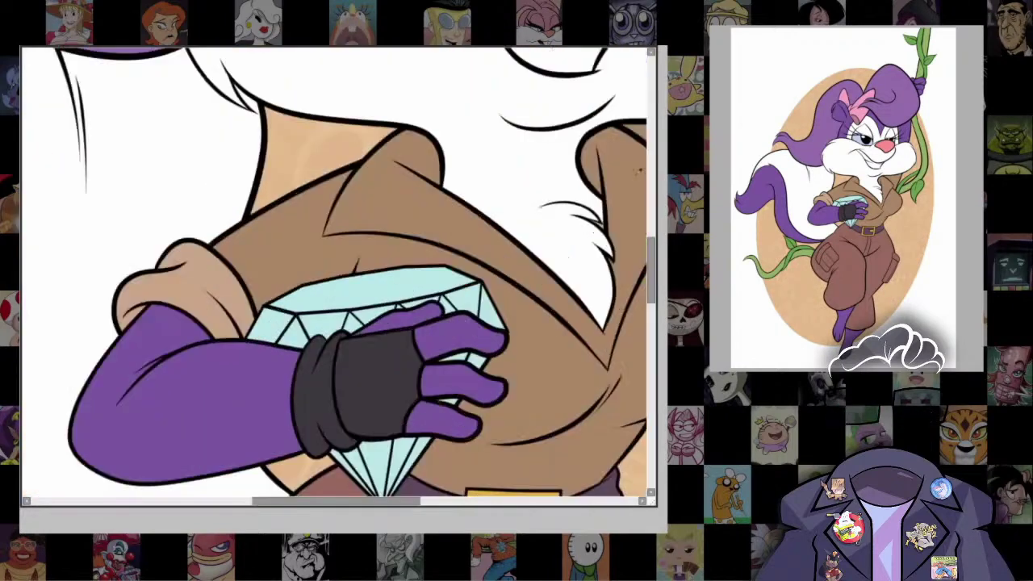
left_click(380, 287)
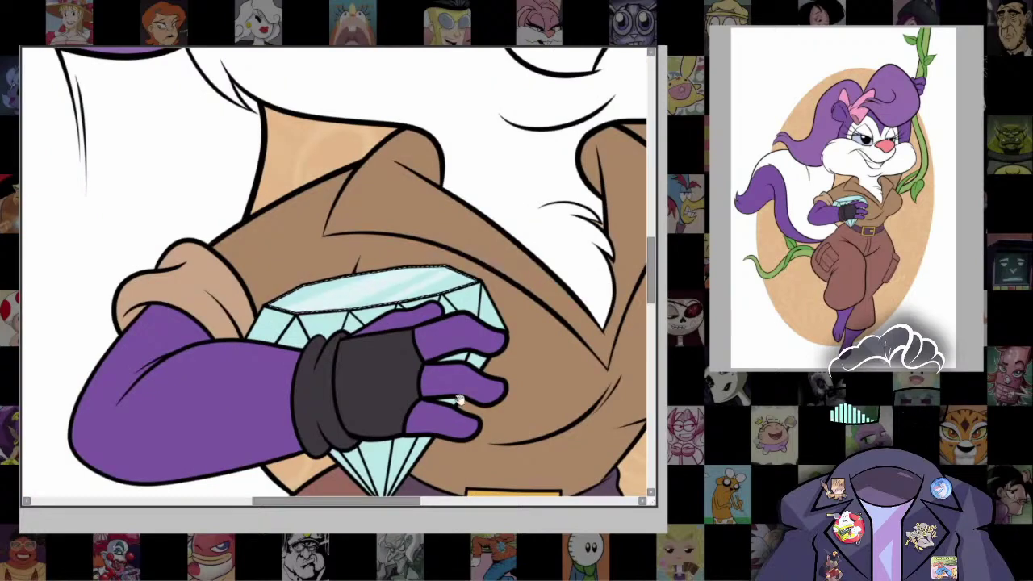
scroll(378, 317, "down", 2)
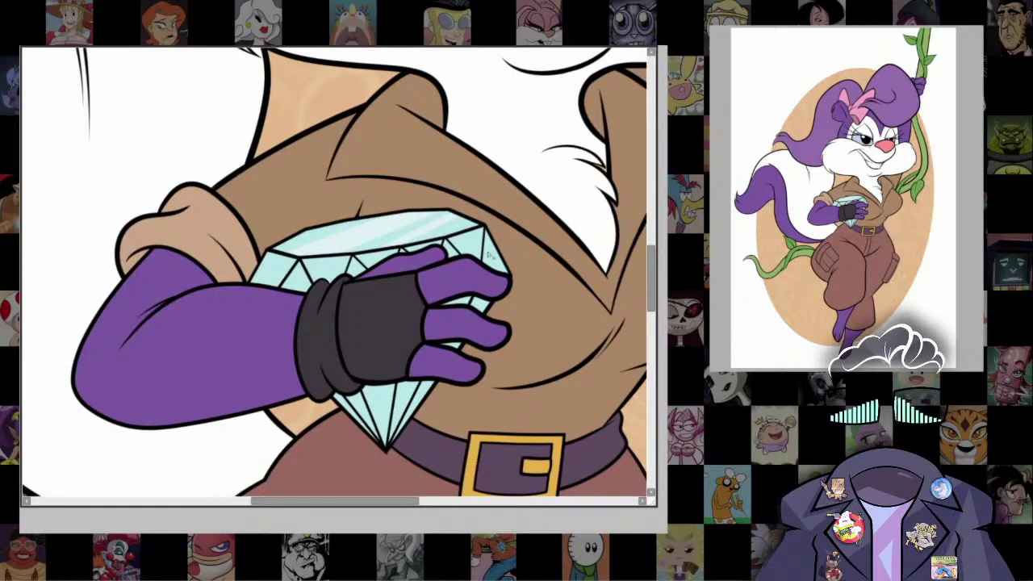
Step: Lighten some of the diamond's smaller facets around the fingers with pale highlights, undoing unwanted ones
left_click(466, 243)
left_click(423, 245)
key("ctrl+z")
key("ctrl+z")
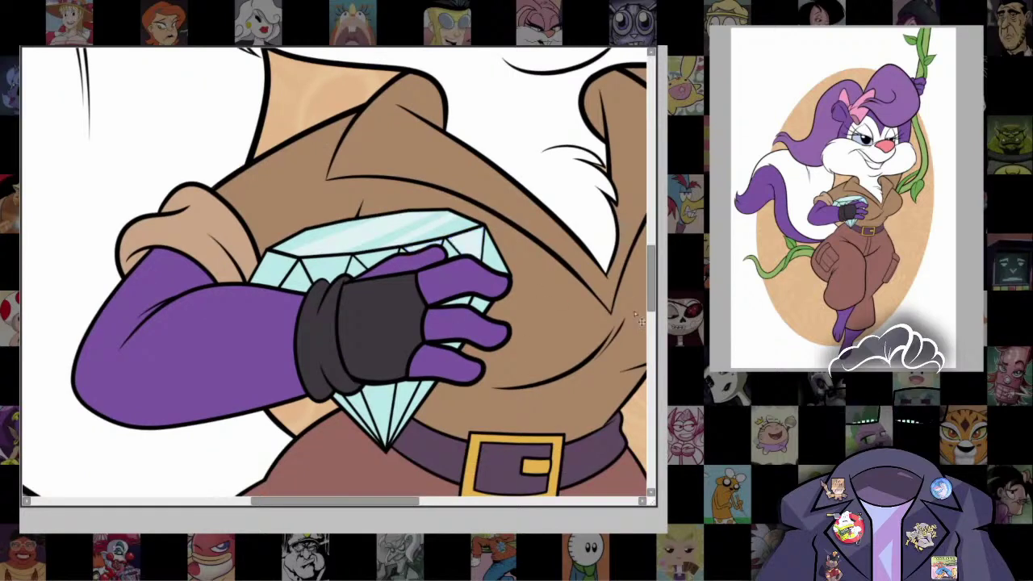
scroll(644, 285, "down", 2)
left_click(317, 223)
key("ctrl+z")
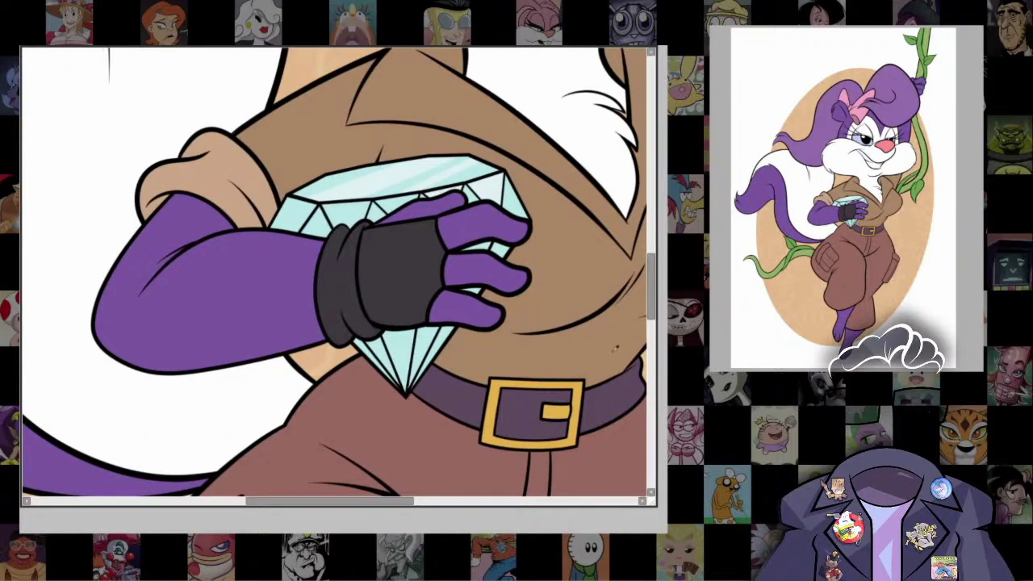
scroll(334, 275, "up", 3)
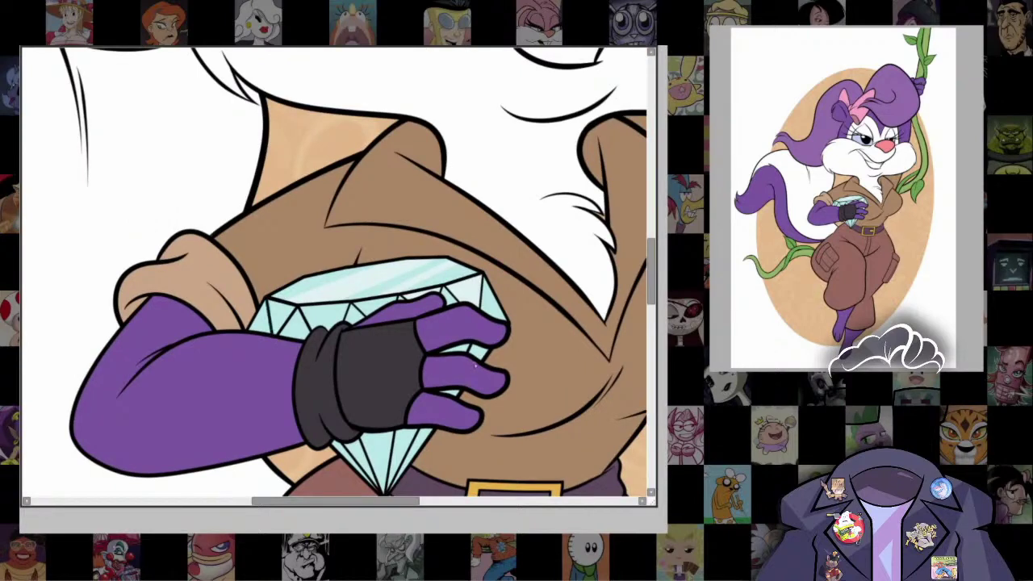
scroll(272, 315, "down", 5)
scroll(556, 294, "up", 4)
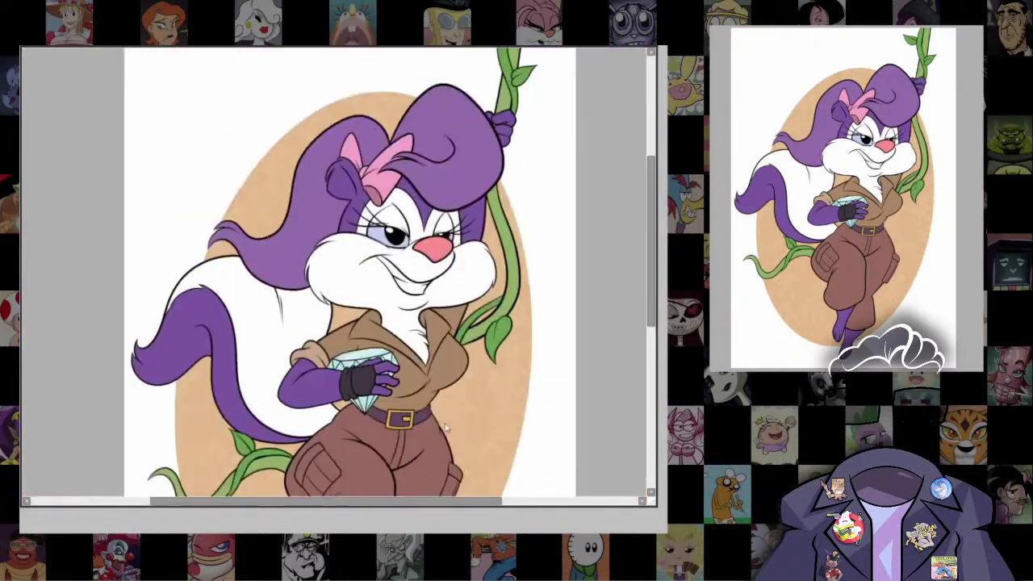
Step: Add a thin tapered ink line beside the curl in the large front hair lock and check the whole picture
scroll(501, 233, "up", 5)
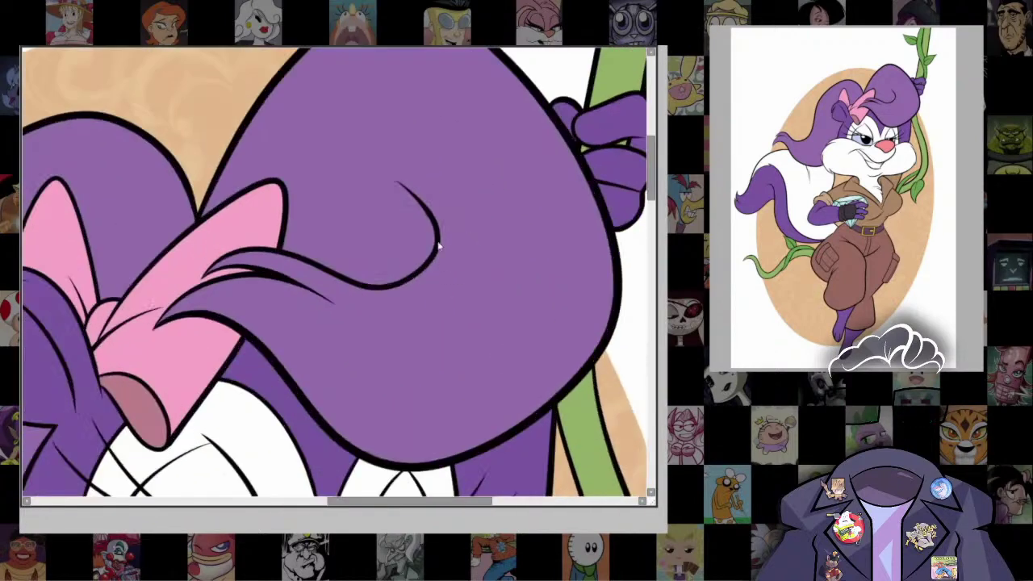
key("bracketright")
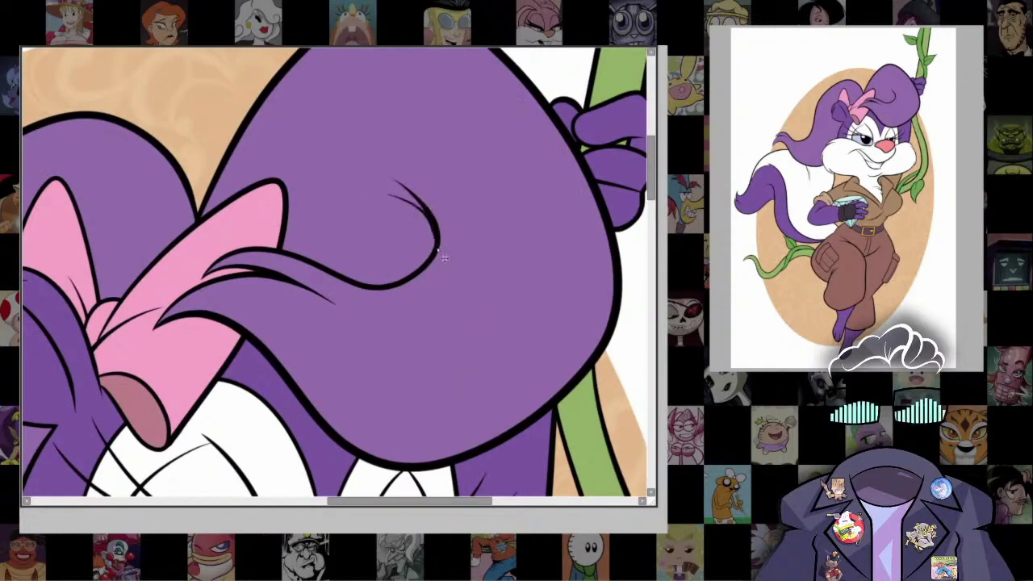
scroll(518, 307, "down", 6)
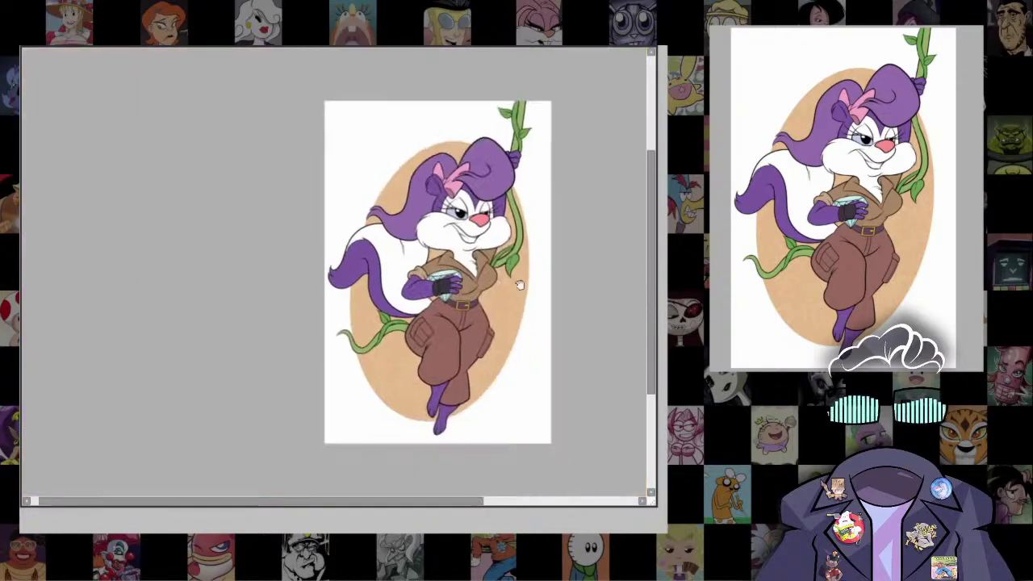
scroll(524, 295, "up", 1)
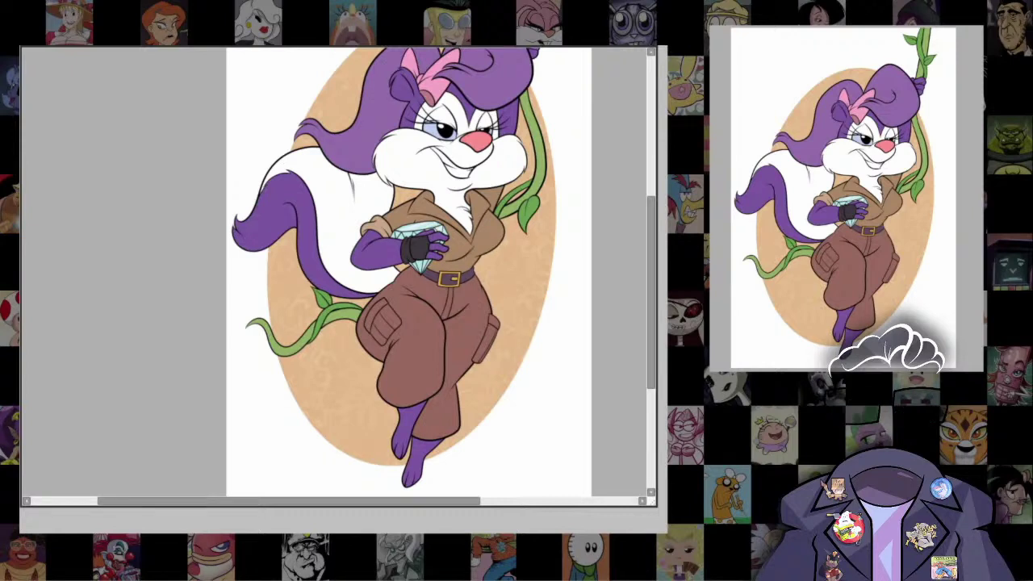
key("ctrl+plus")
key("ctrl+plus")
key("ctrl+plus")
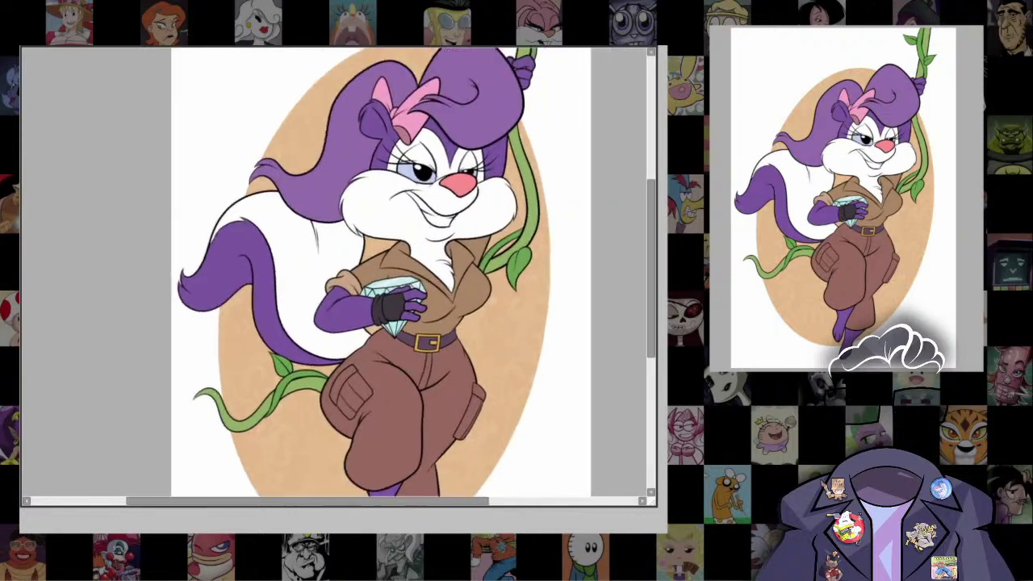